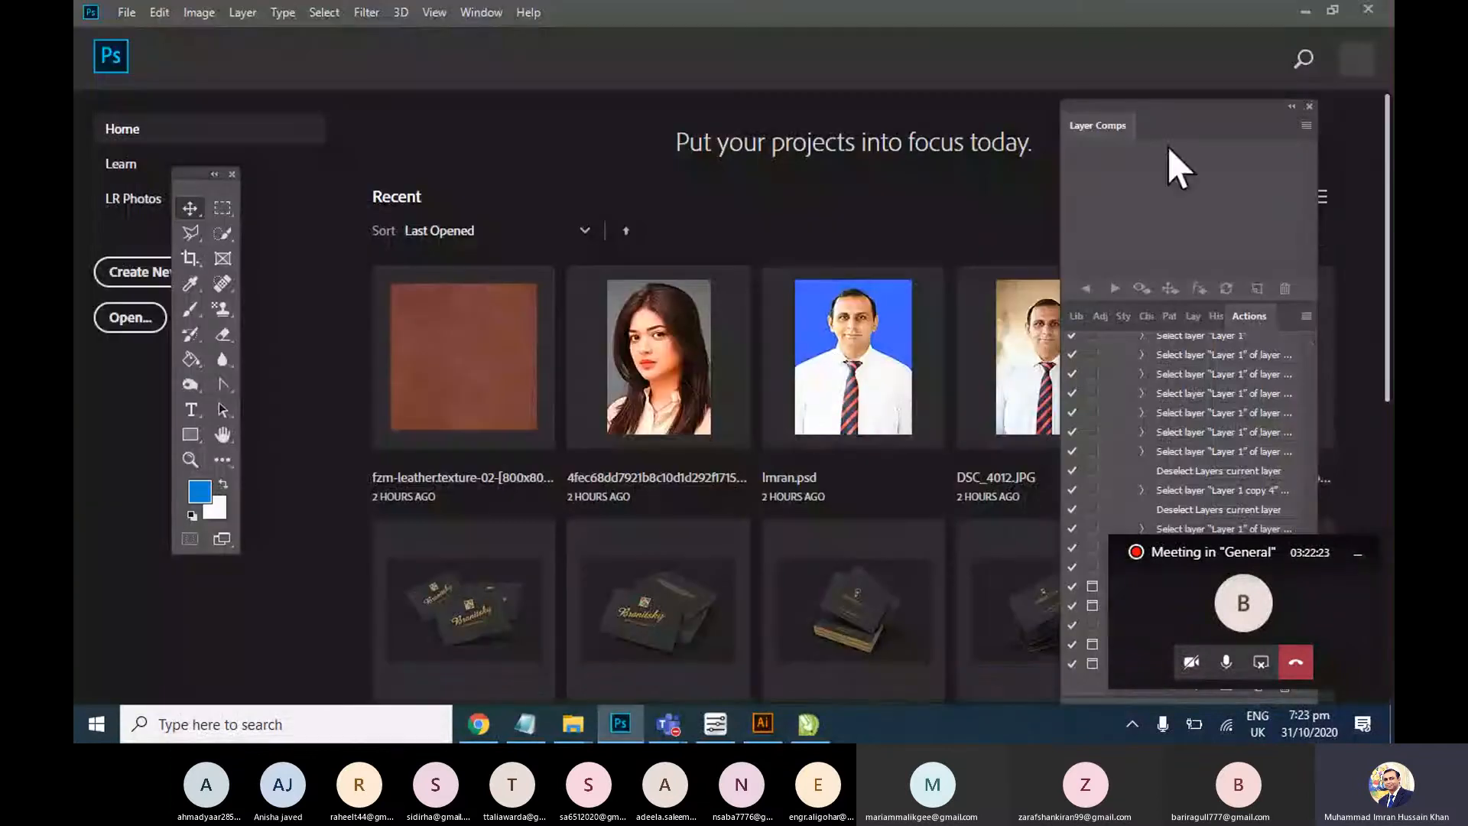
# Switch to Illustrator and draw a rectangle in the upper part of the blank artboard
pyautogui.click(763, 725)
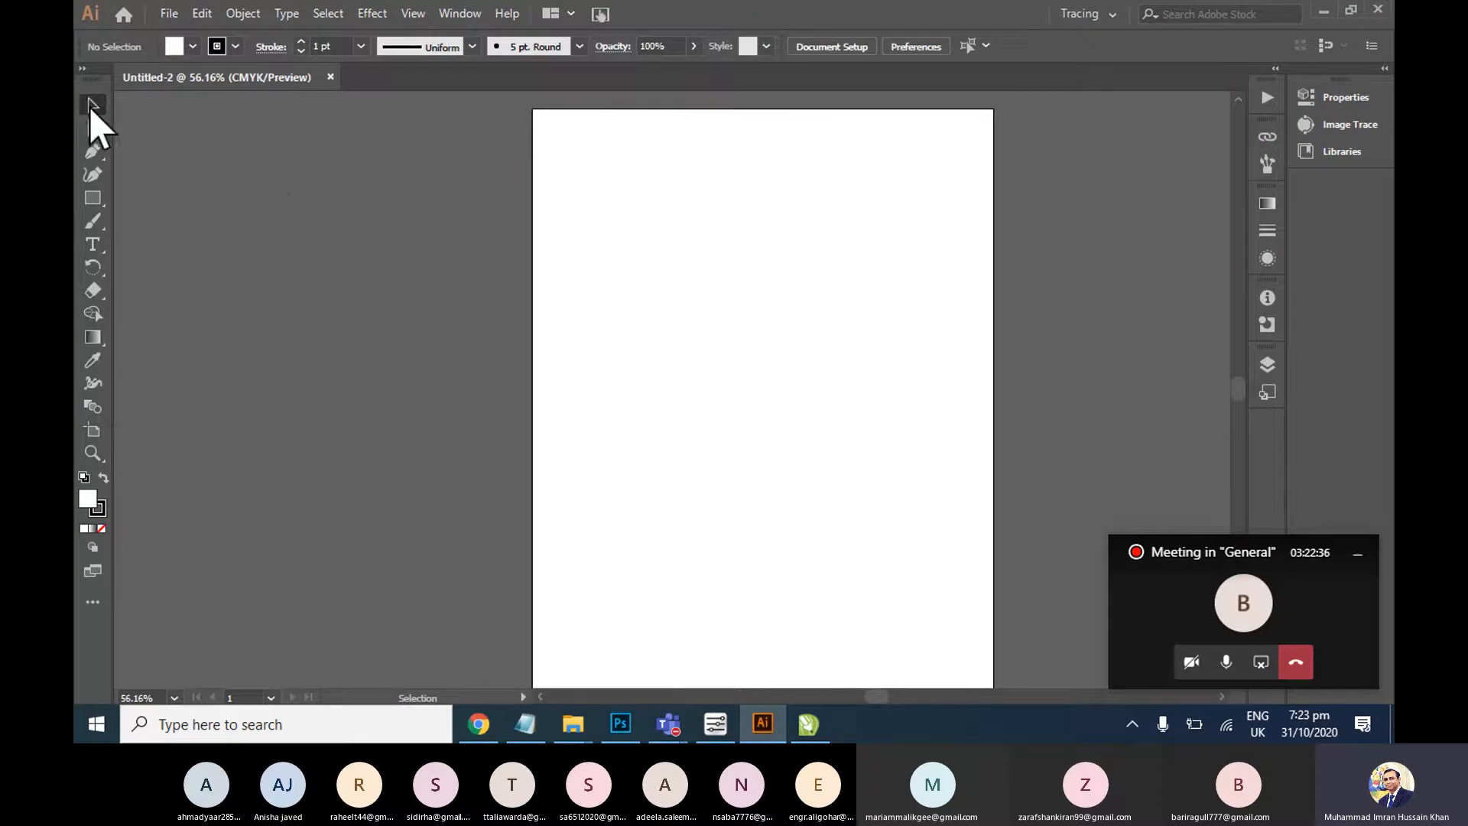
pyautogui.moveTo(92, 201); pyautogui.dragTo(147, 202)
pyautogui.moveTo(623, 169); pyautogui.dragTo(812, 277)
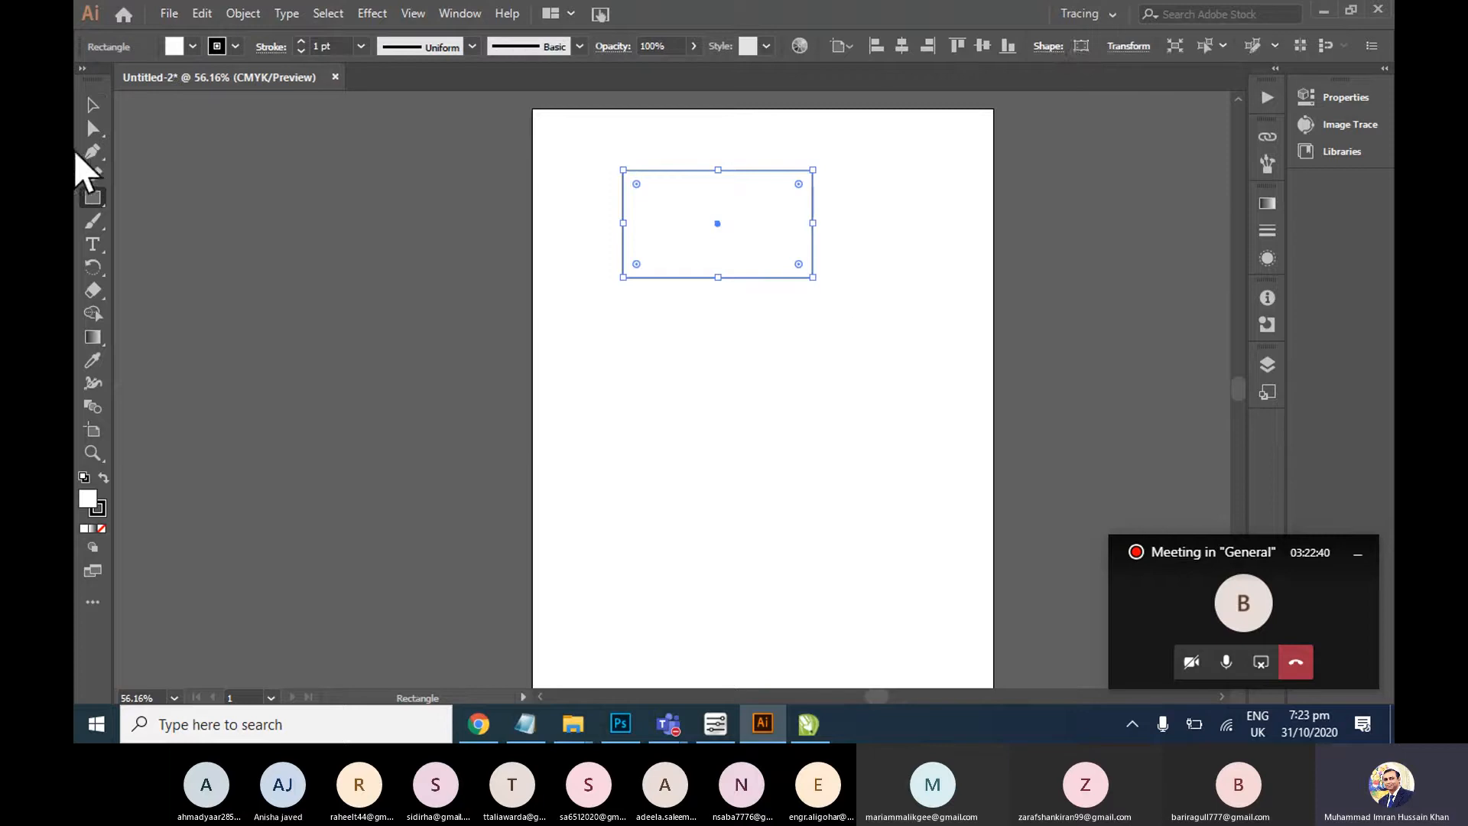
# Fill the rectangle with green and move it slightly down and to the right on the artboard
pyautogui.click(92, 109)
pyautogui.click(194, 47)
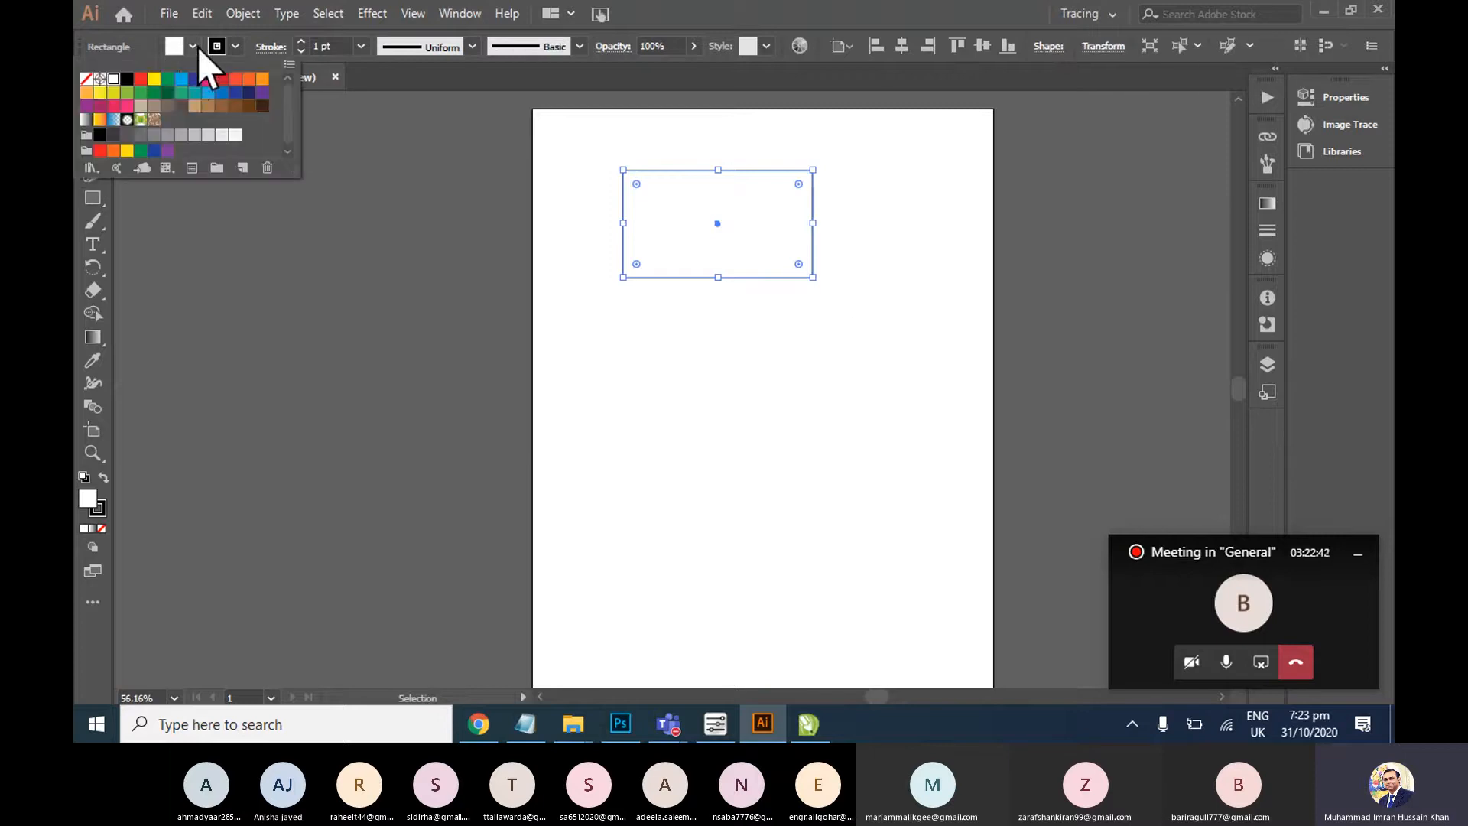
pyautogui.click(169, 79)
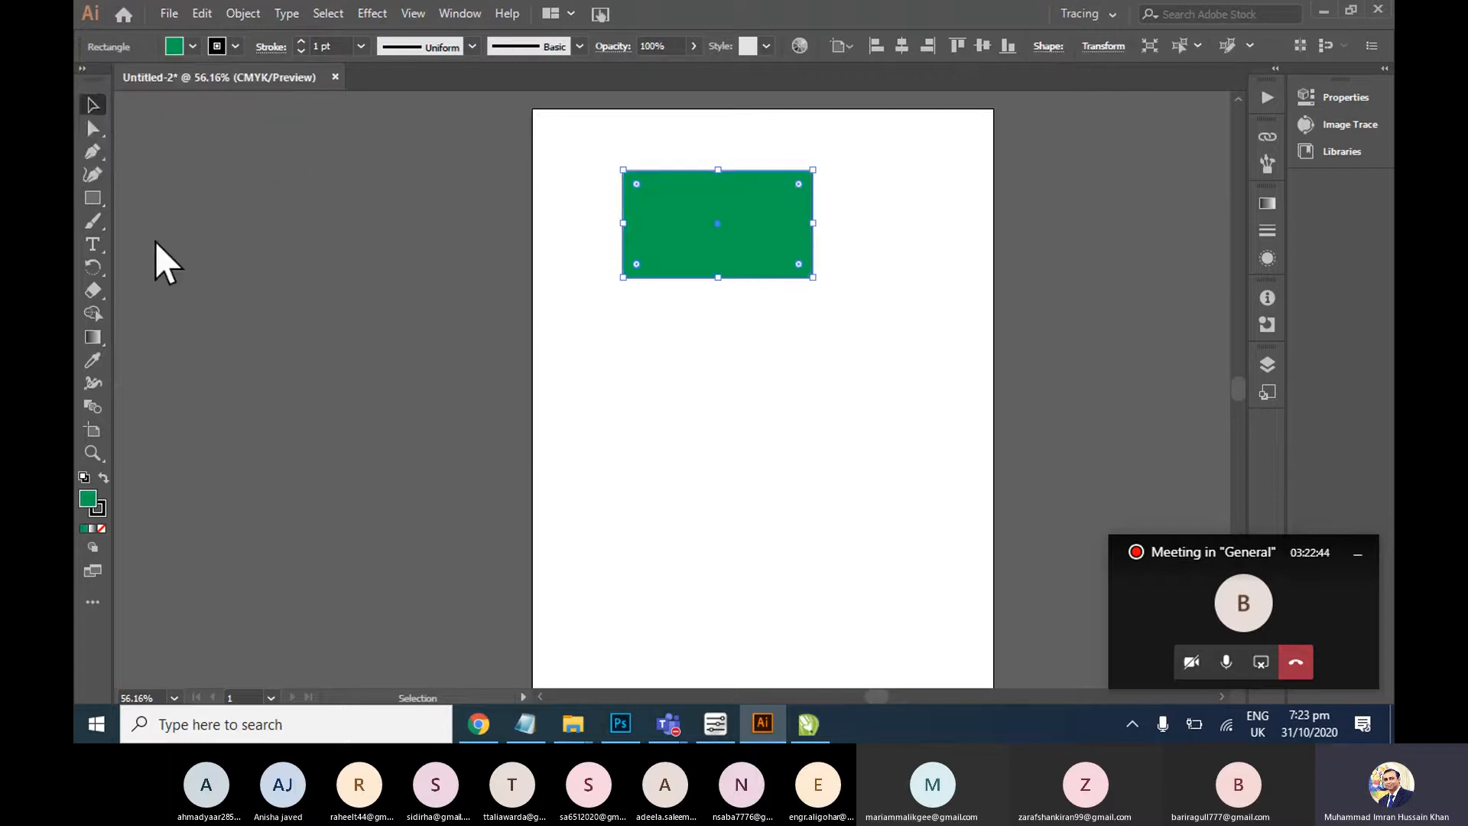
pyautogui.moveTo(686, 211); pyautogui.dragTo(703, 248)
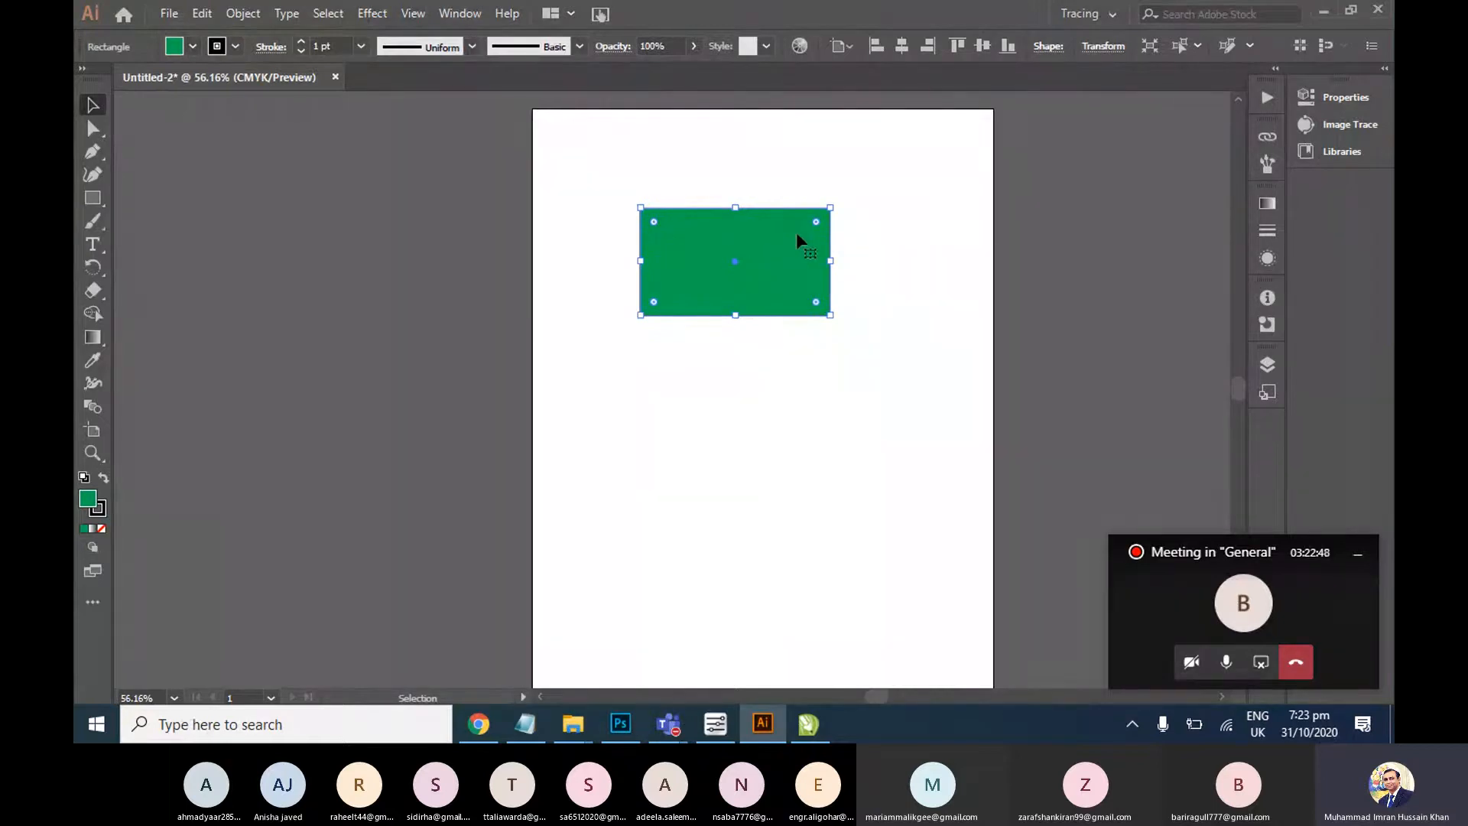
# Switch to CorelDRAW and draw a rectangle about 121 mm by 71 mm in the middle of the page
pyautogui.click(808, 730)
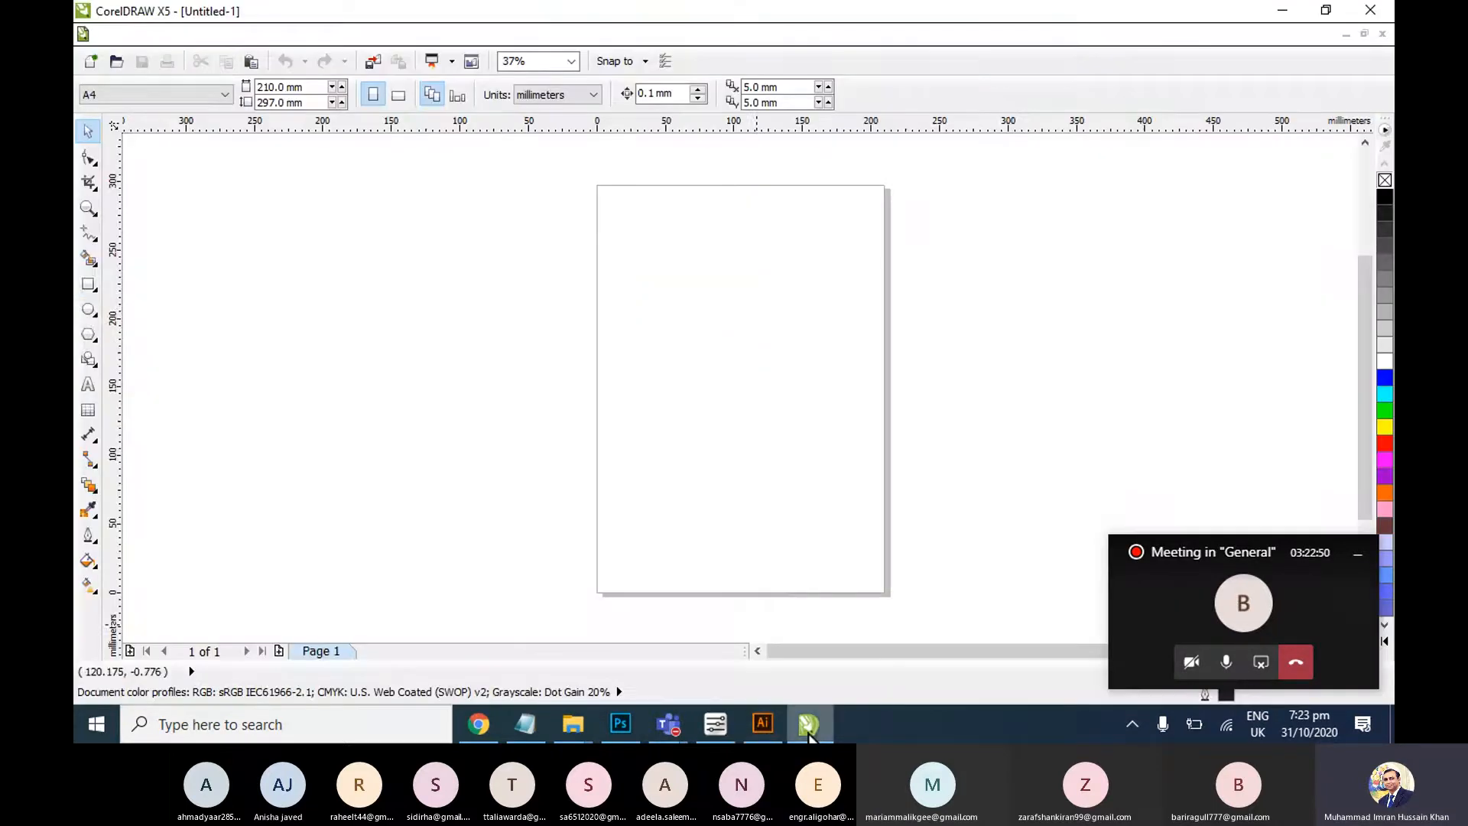
pyautogui.click(89, 285)
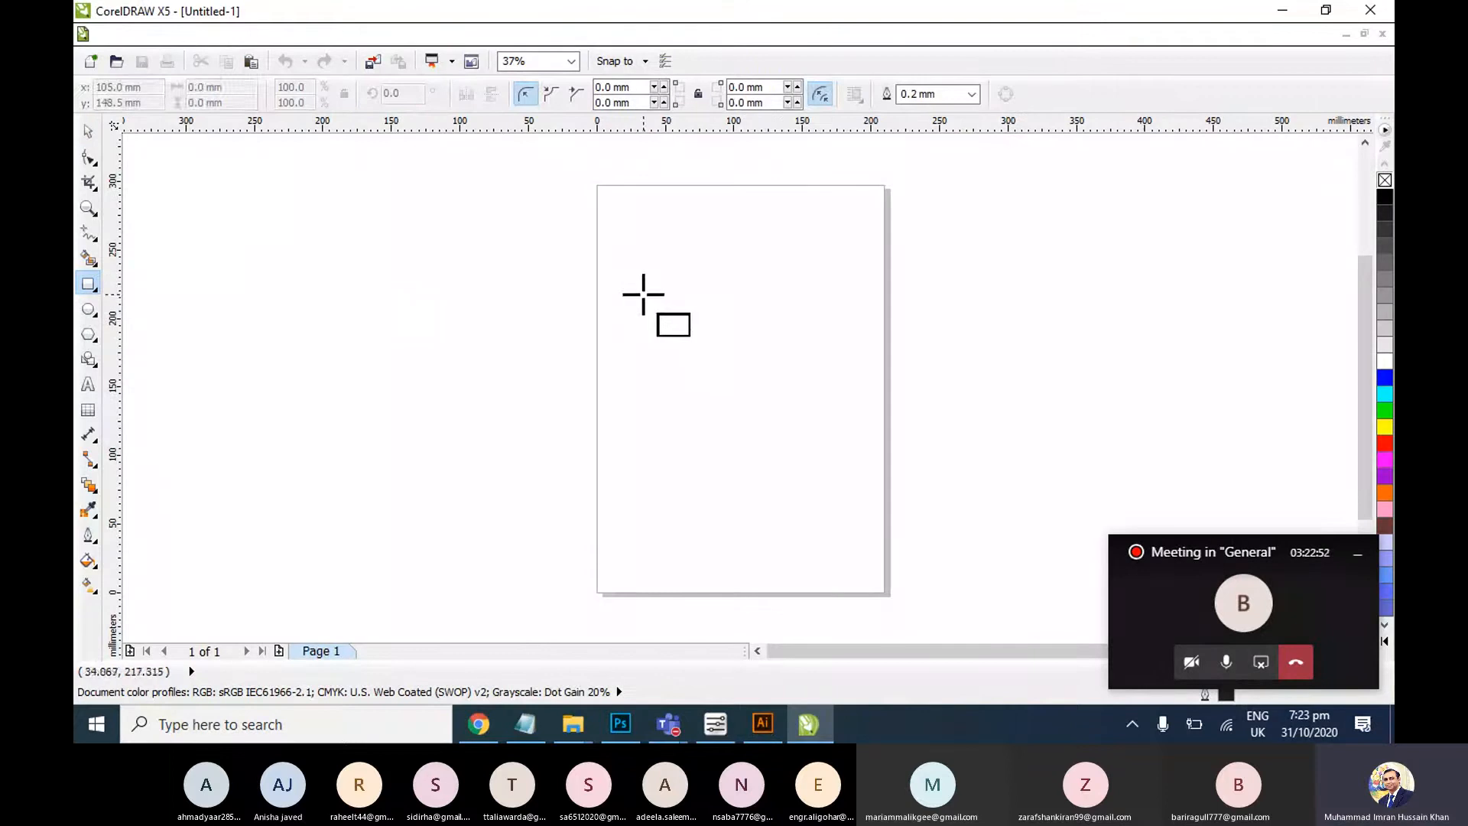
pyautogui.moveTo(643, 294); pyautogui.dragTo(810, 392)
pyautogui.click(87, 131)
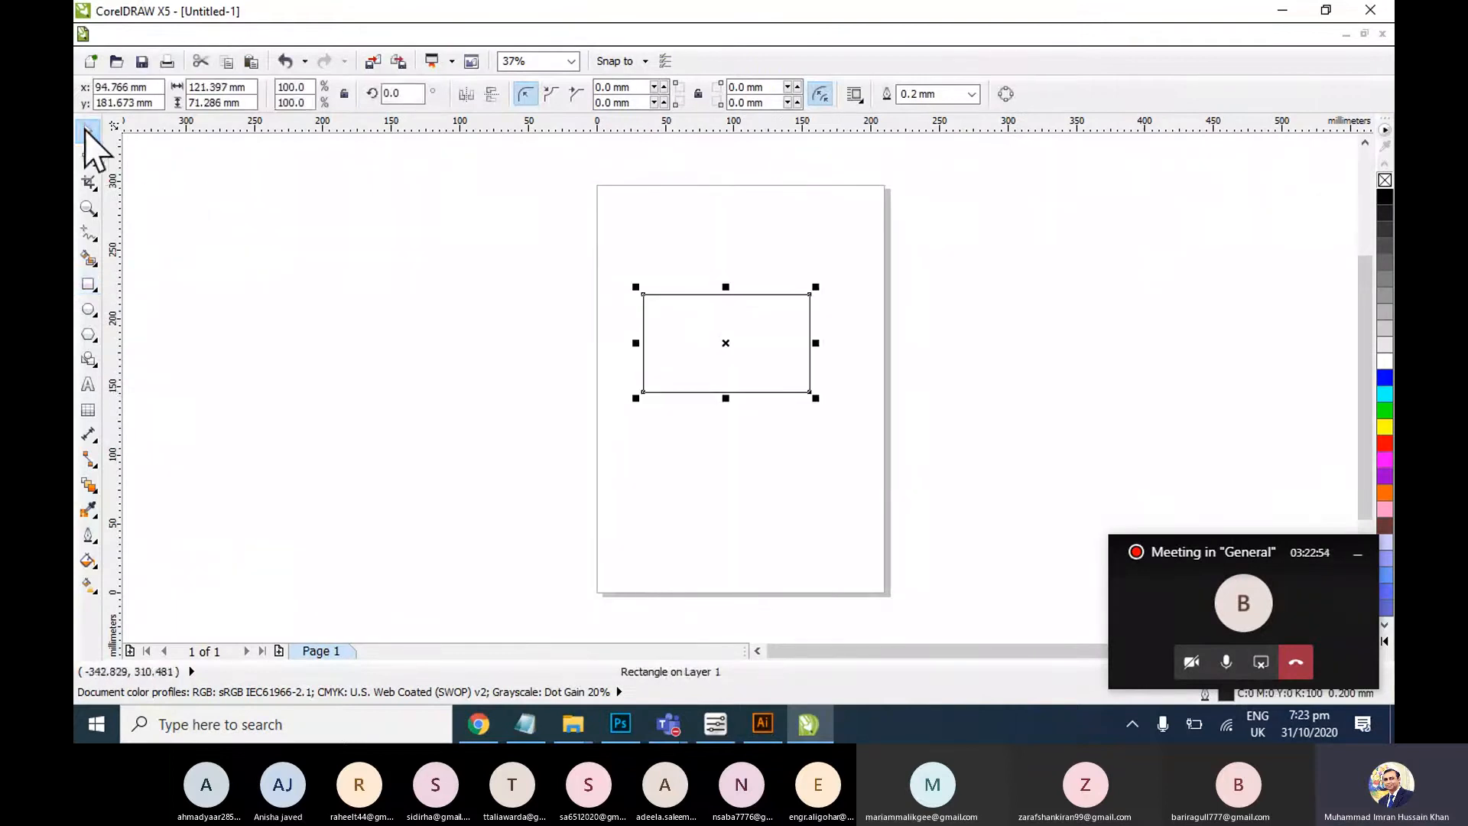
pyautogui.click(733, 363)
pyautogui.click(765, 344)
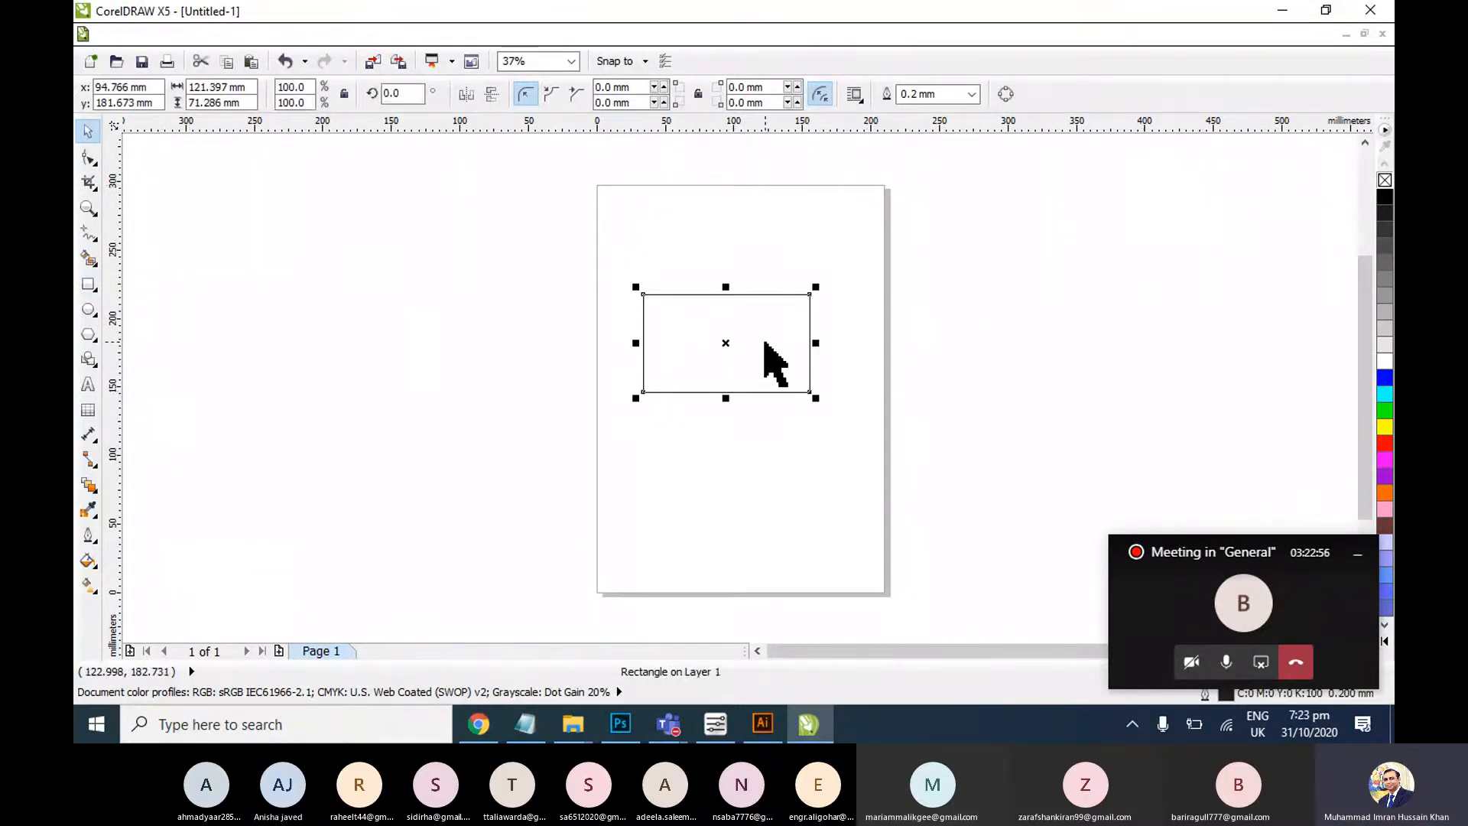
# Round all four corners of the rectangle with the Shape tool to a radius of about 3.6 mm
pyautogui.scroll(3, 765, 344)
pyautogui.scroll(-2, 757, 356)
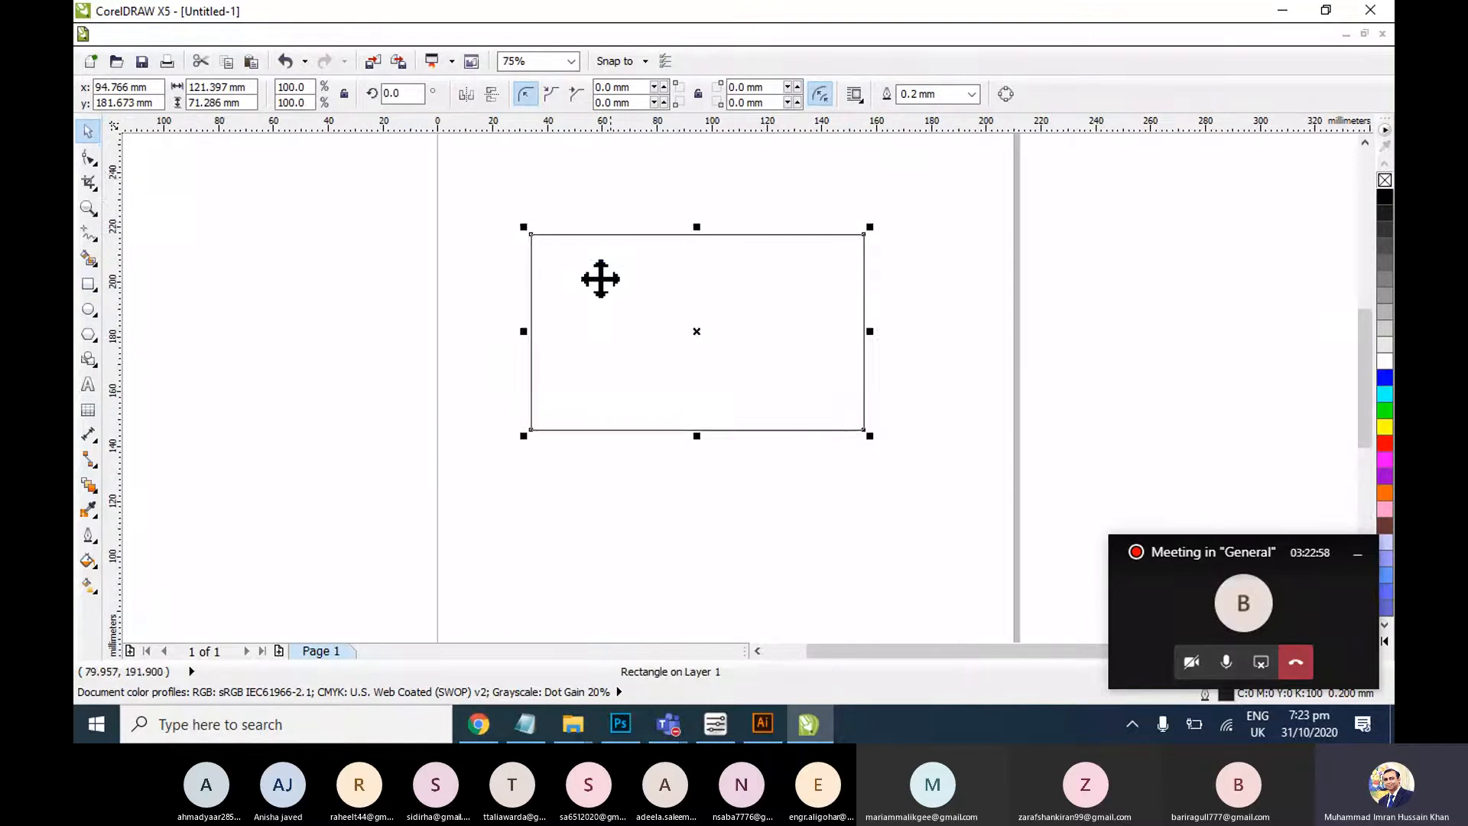
pyautogui.click(89, 157)
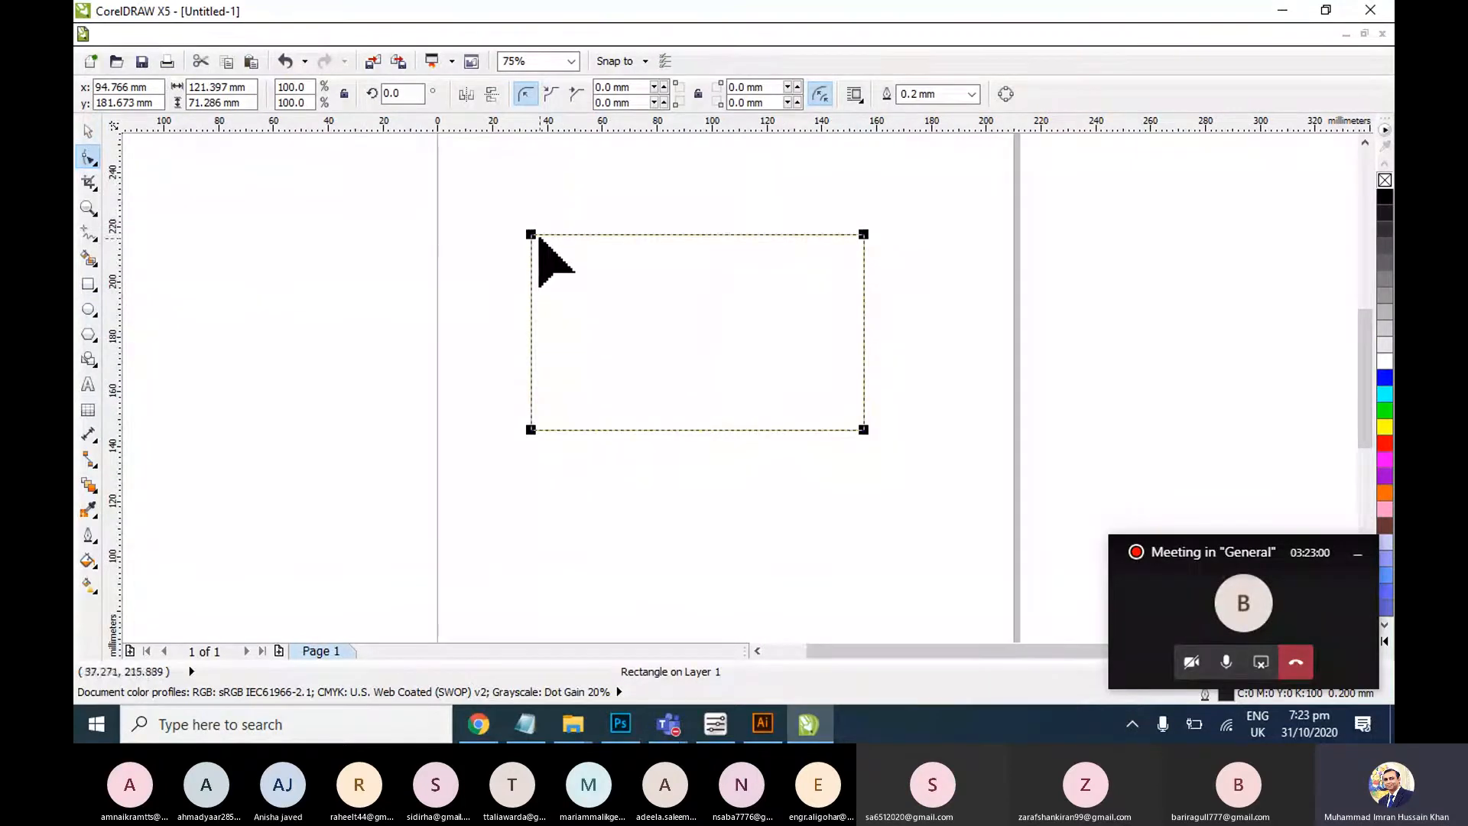
pyautogui.moveTo(532, 235)
pyautogui.mouseDown()
pyautogui.moveTo(555, 235)
pyautogui.moveTo(540, 234)
pyautogui.mouseUp()
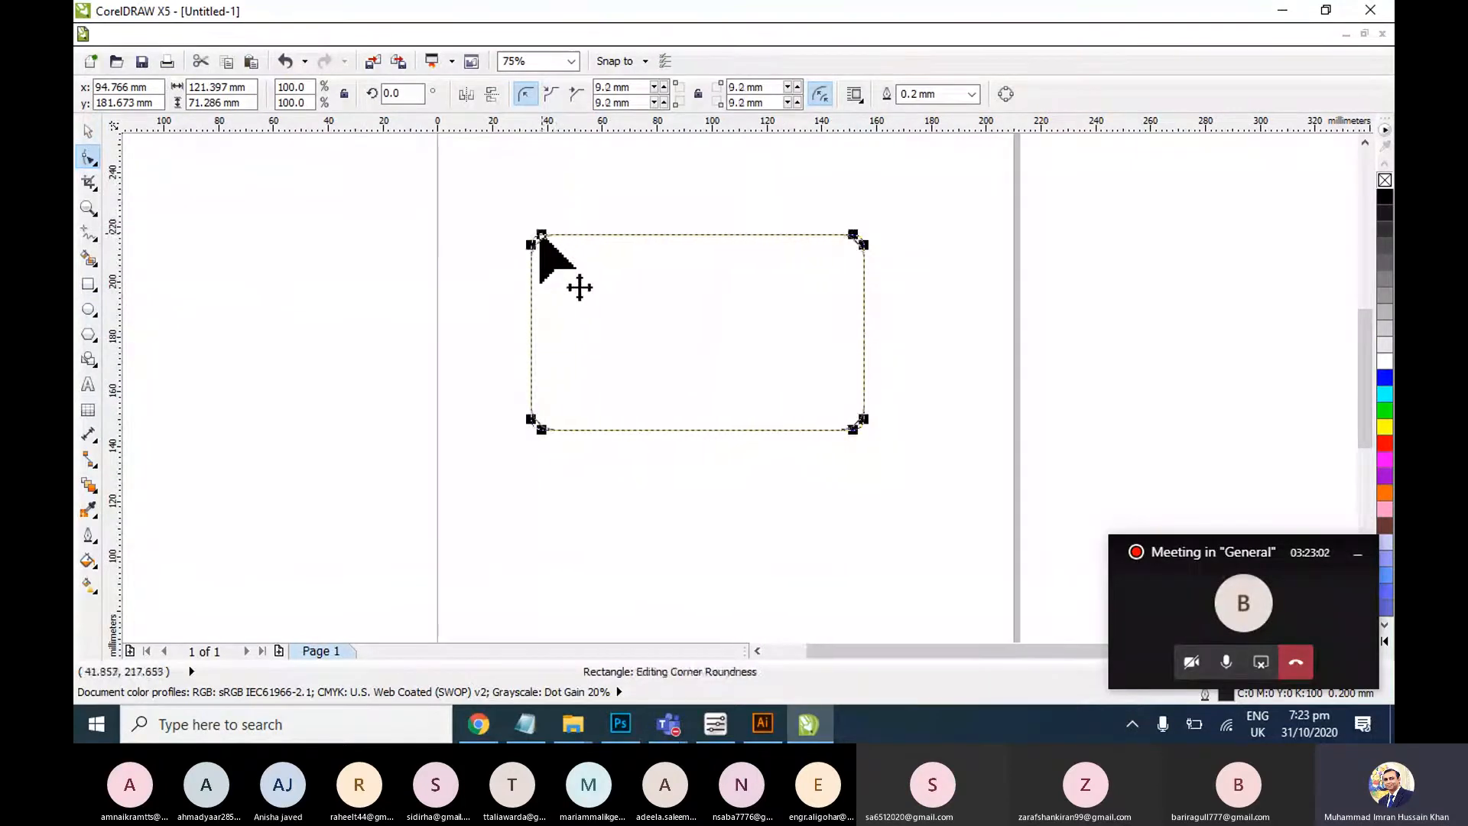
pyautogui.click(88, 131)
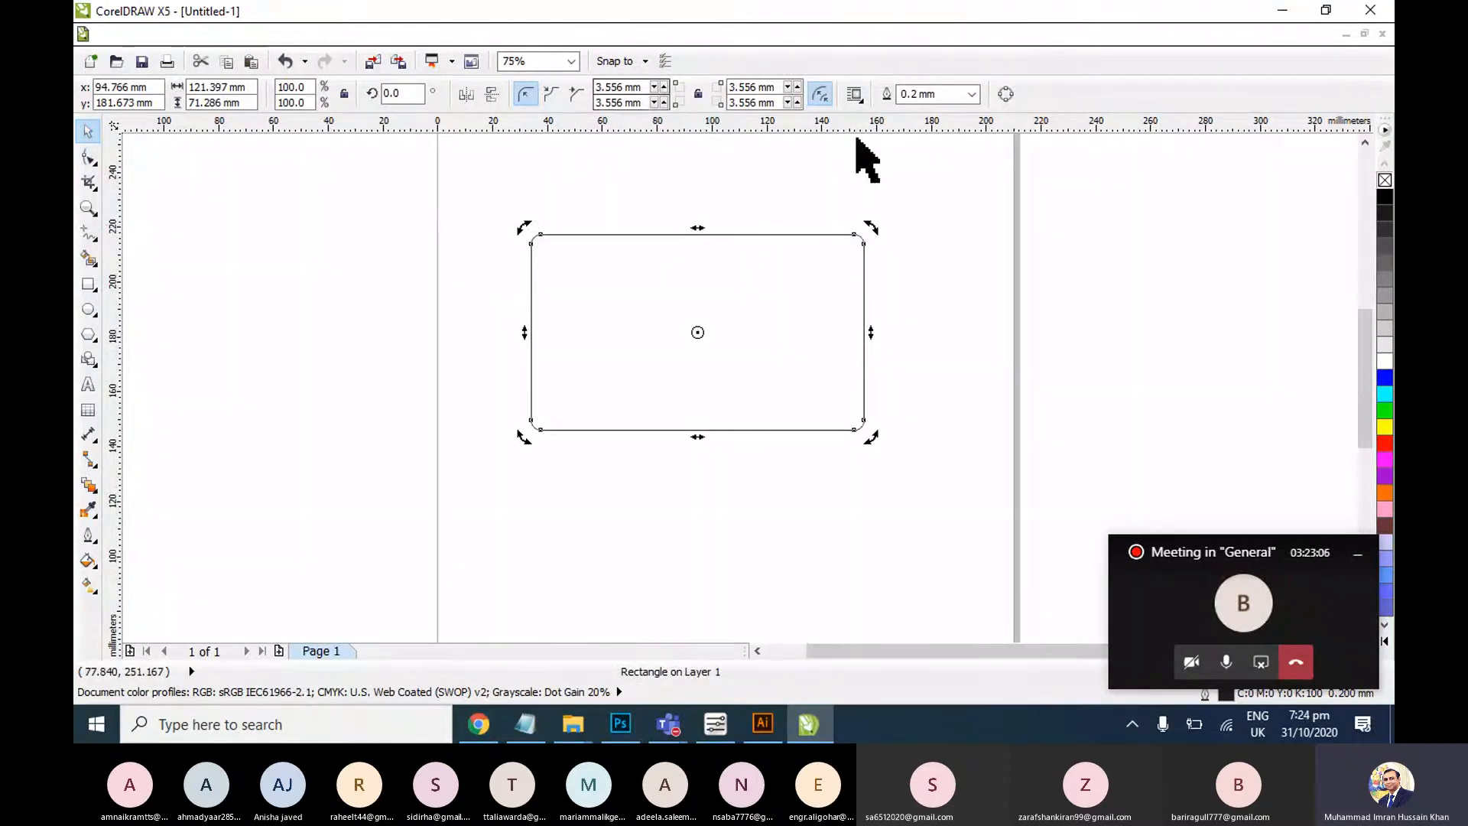
# Review the rectangle's Outline Pen settings, including the line caps and arrowhead choices, without applying any change
pyautogui.click(88, 535)
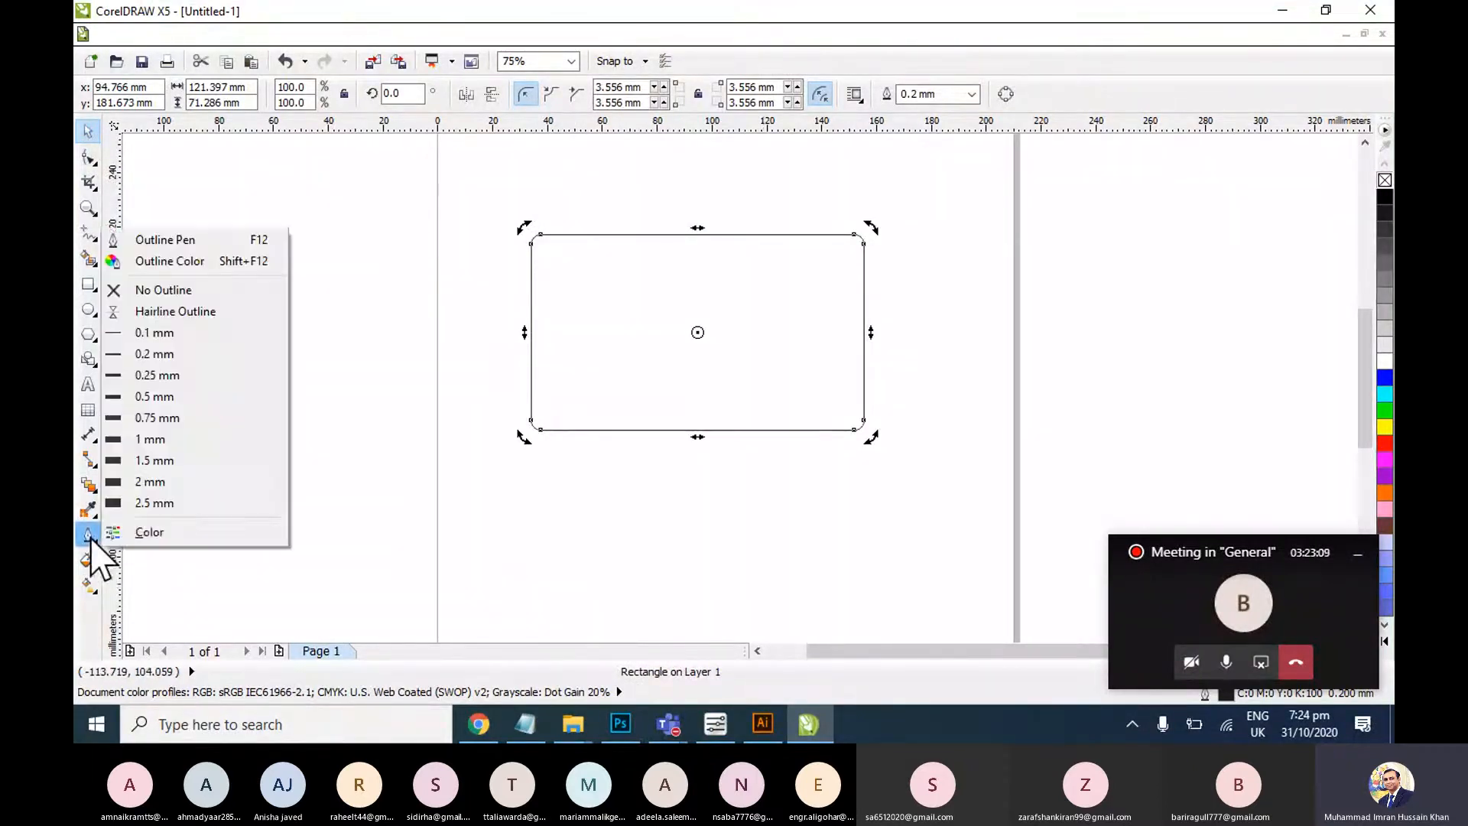
pyautogui.click(160, 242)
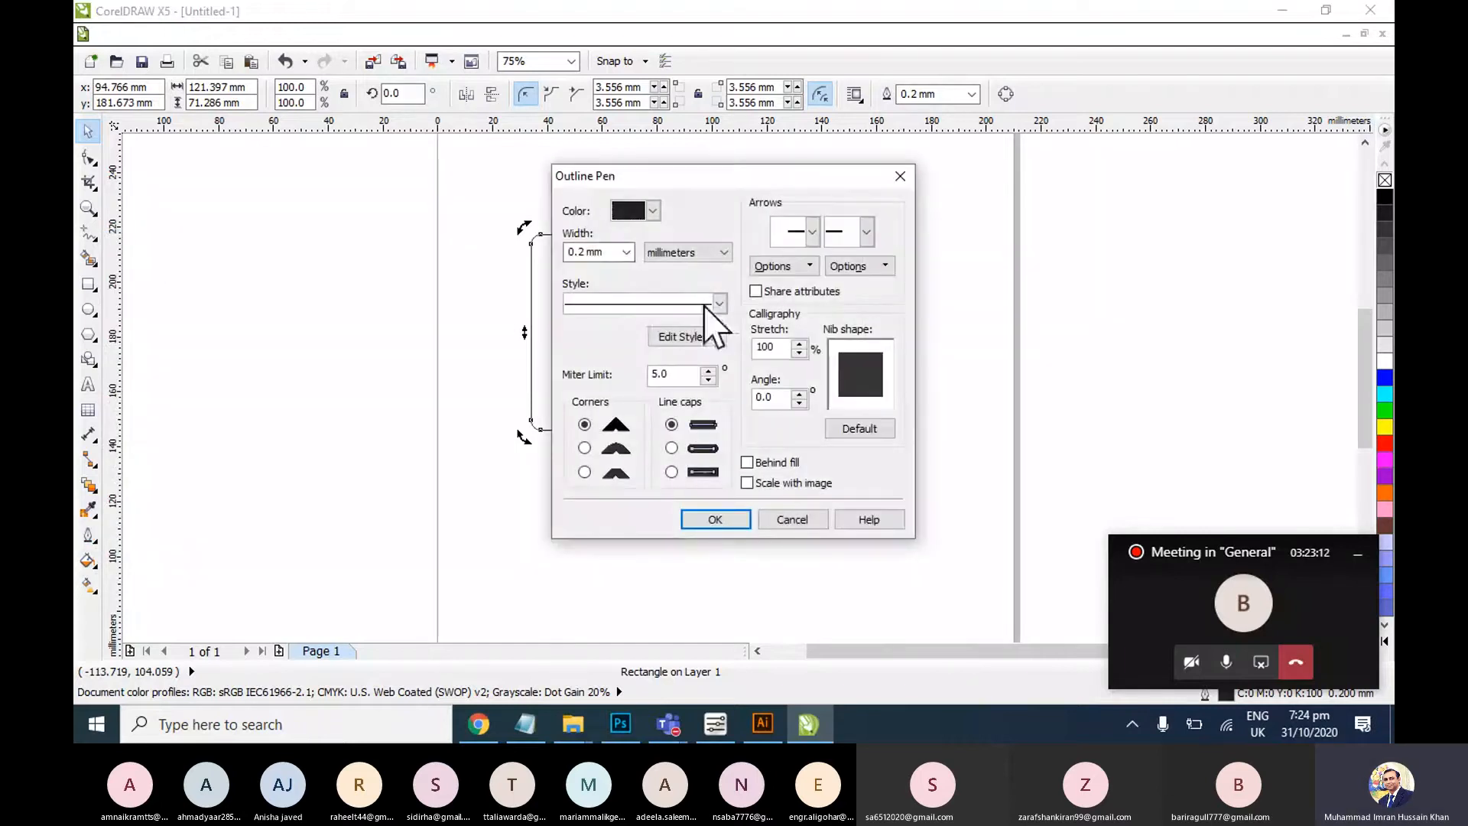
pyautogui.click(671, 448)
pyautogui.click(812, 230)
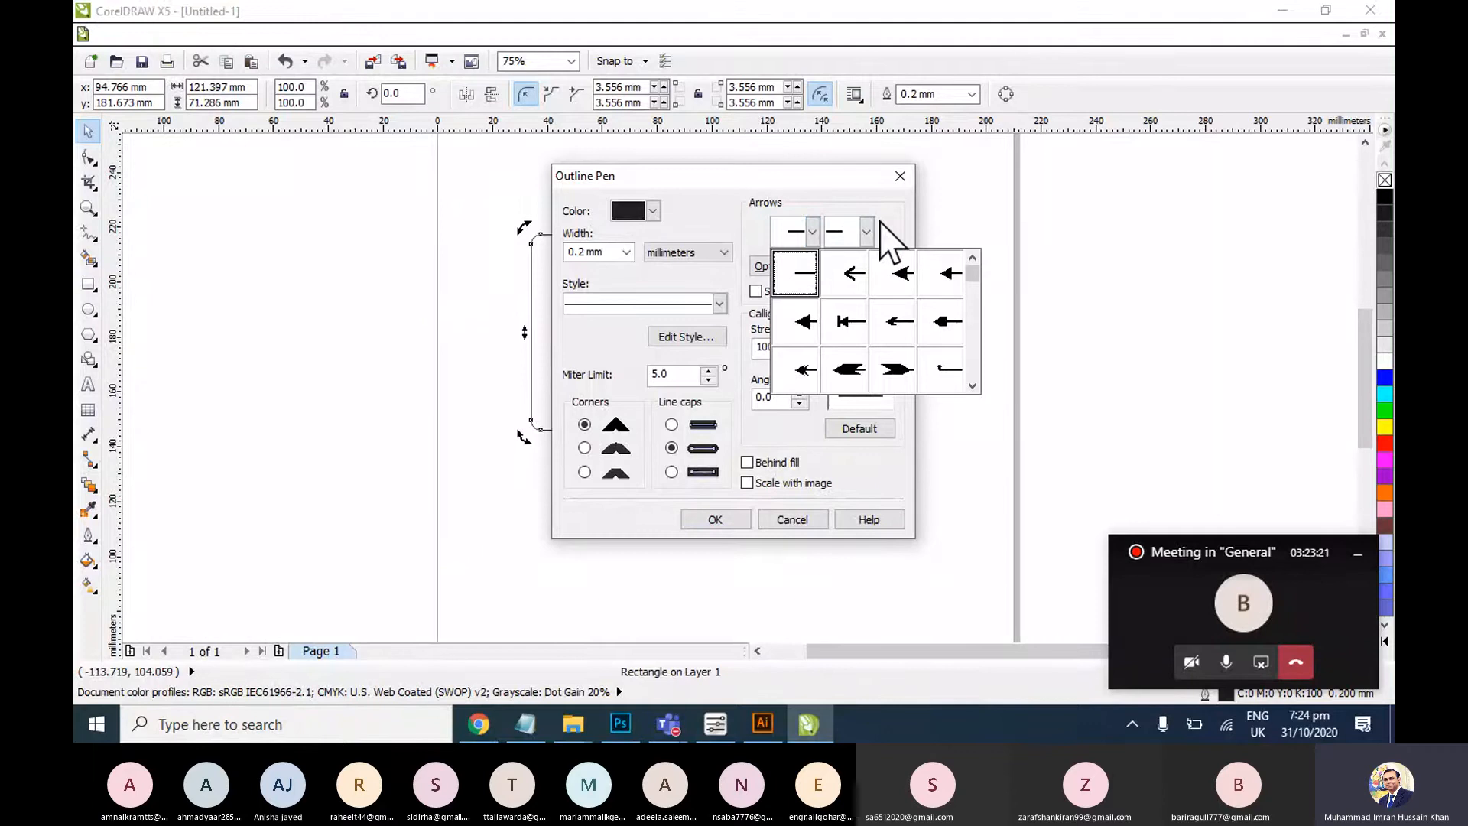
pyautogui.press('Escape')
pyautogui.press('Escape')
# Switch to Illustrator, move the green rectangle slightly down and give it a 4 pt red stroke
pyautogui.click(763, 724)
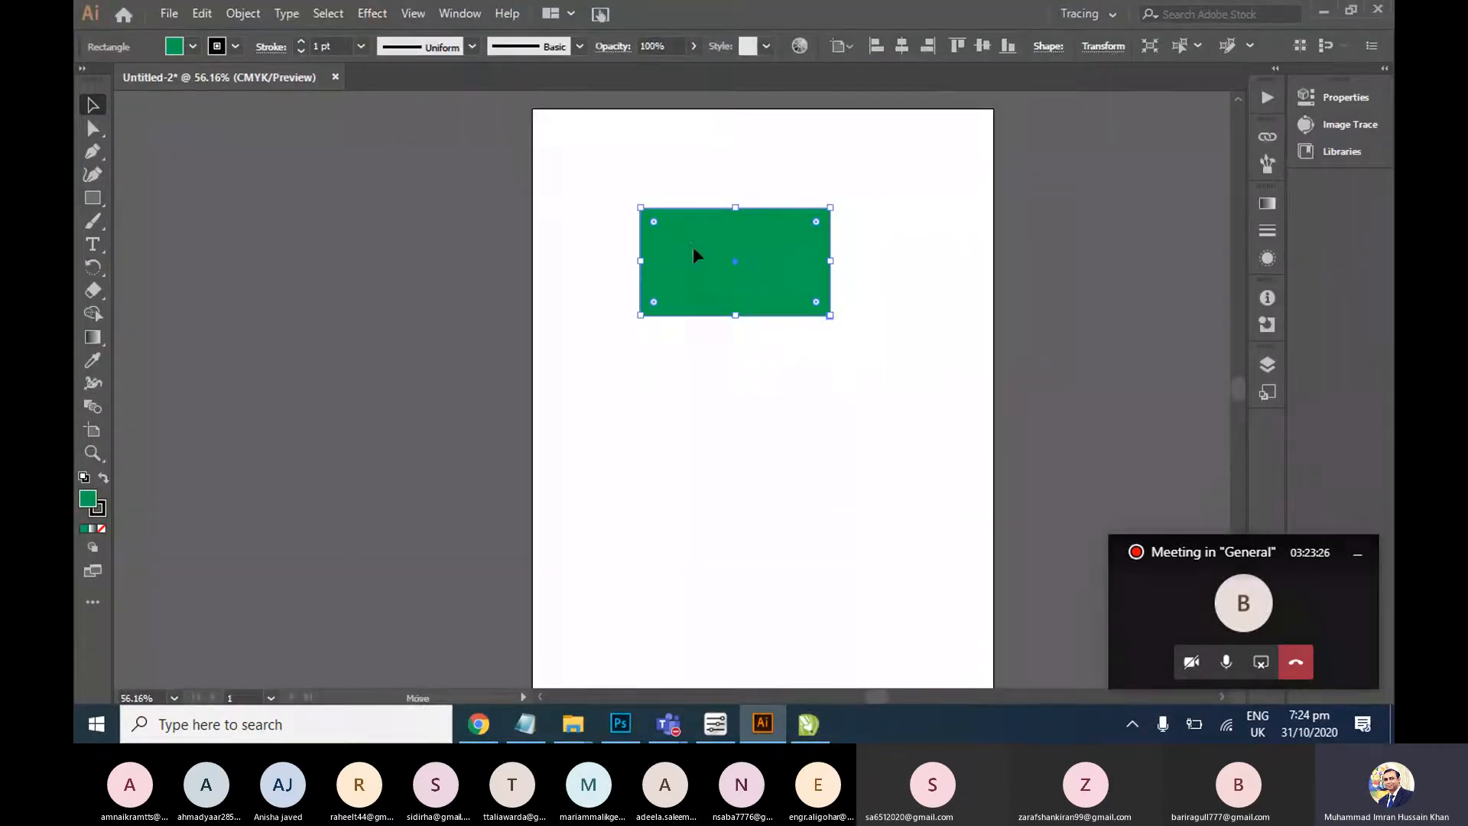
pyautogui.moveTo(693, 250); pyautogui.dragTo(694, 259)
pyautogui.click(235, 47)
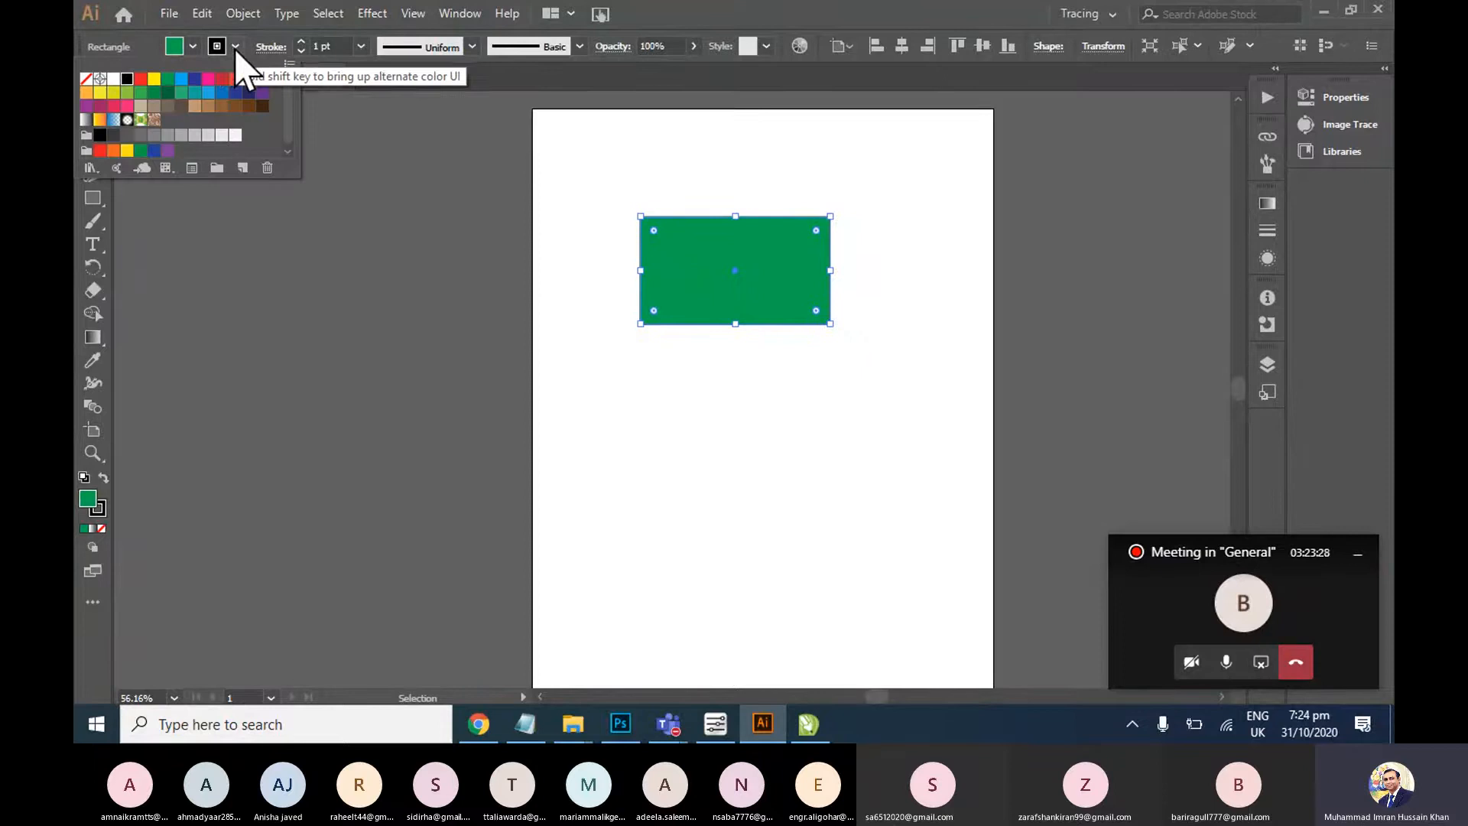
pyautogui.click(230, 60)
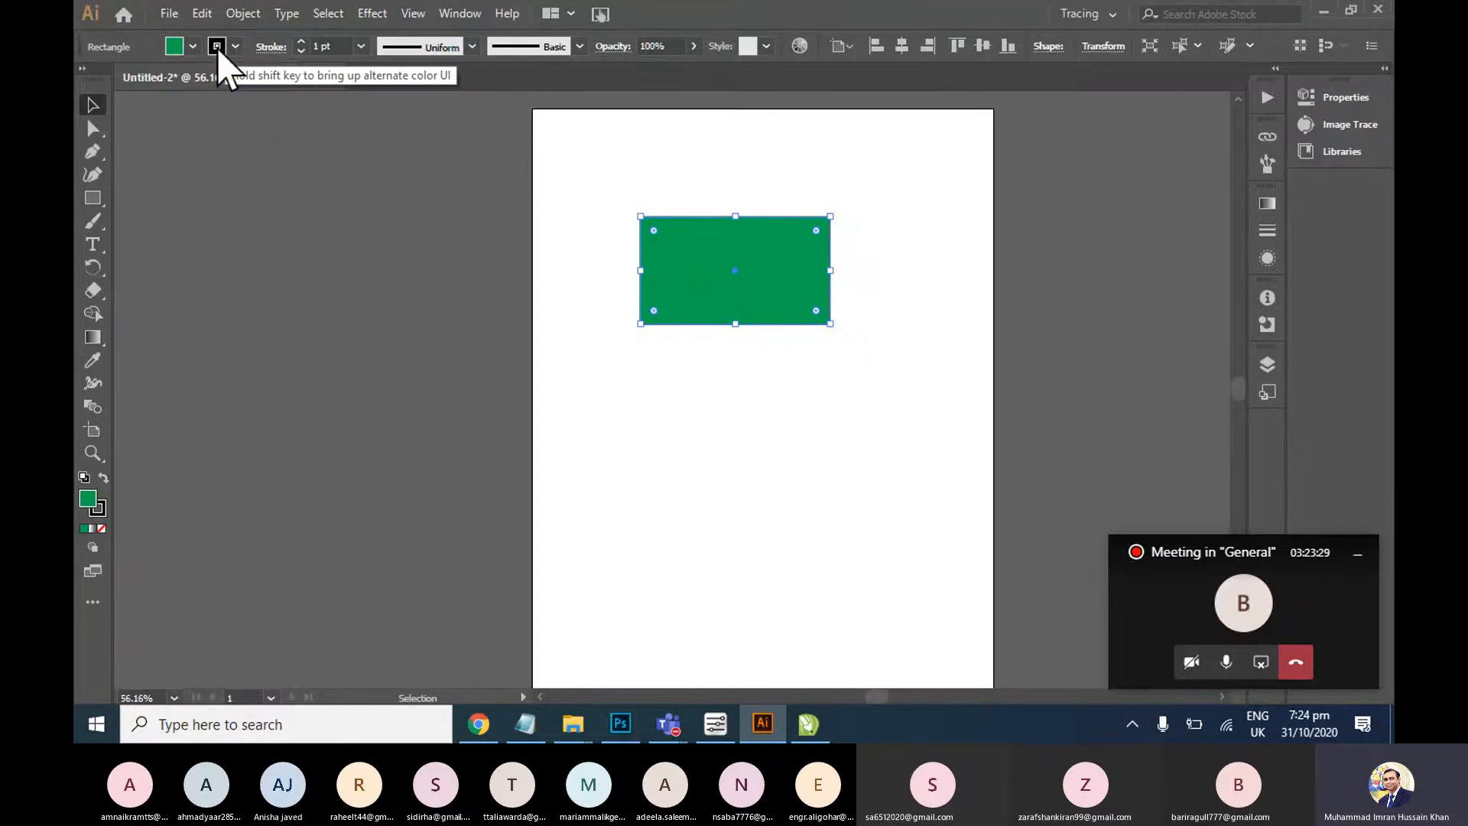
pyautogui.click(270, 48)
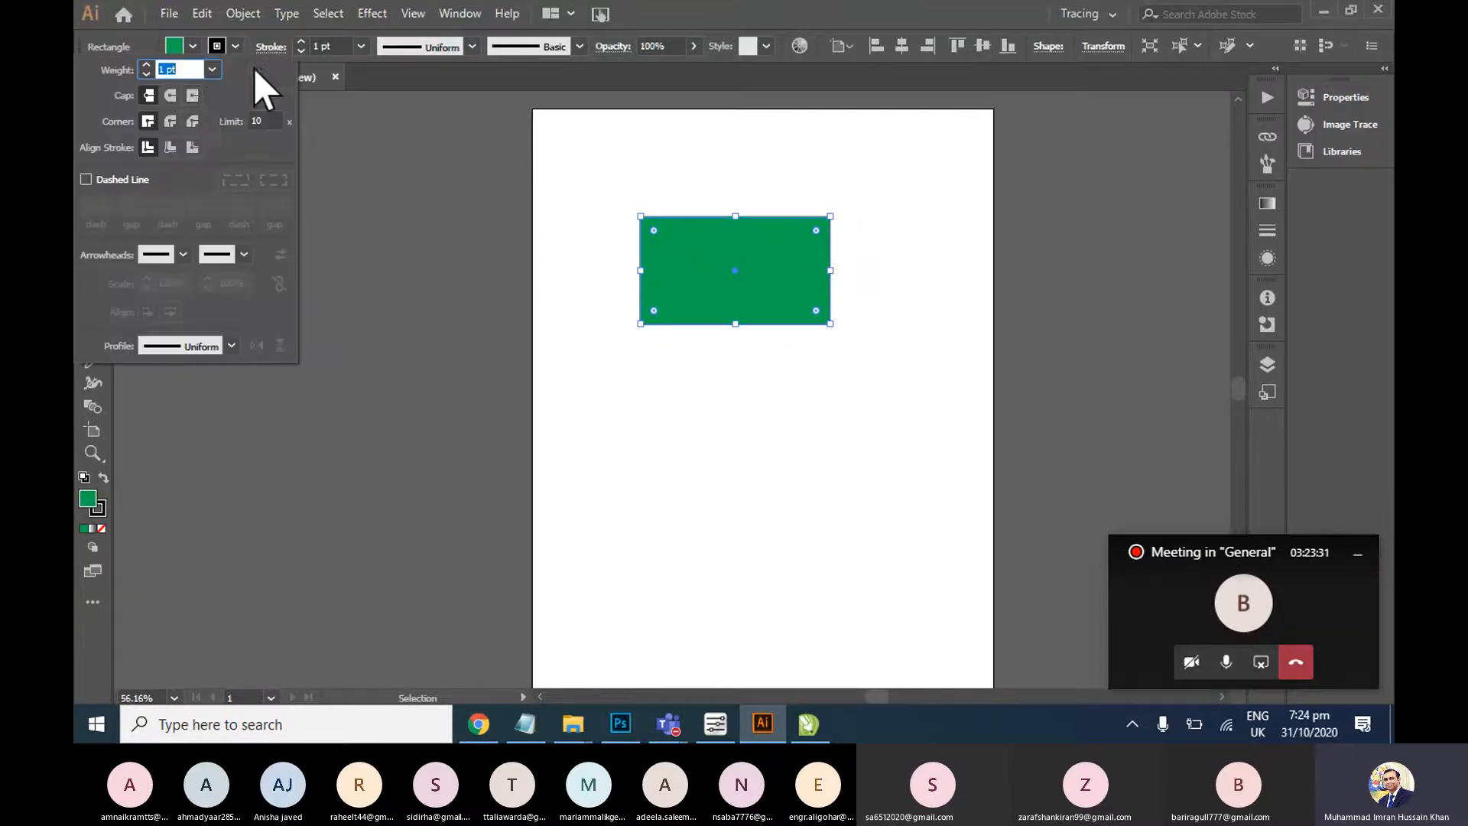
pyautogui.click(212, 70)
pyautogui.click(226, 226)
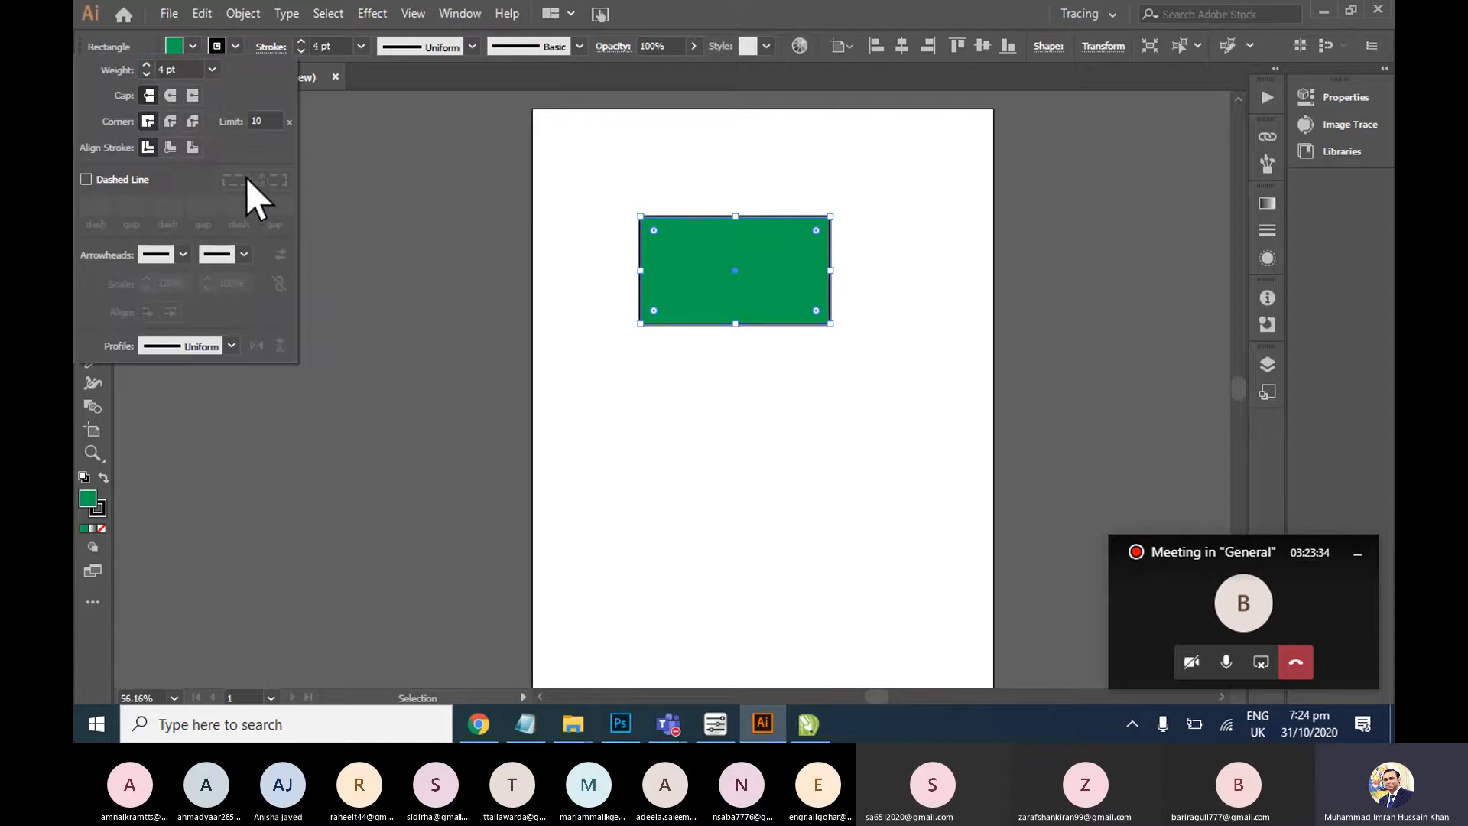
pyautogui.click(229, 46)
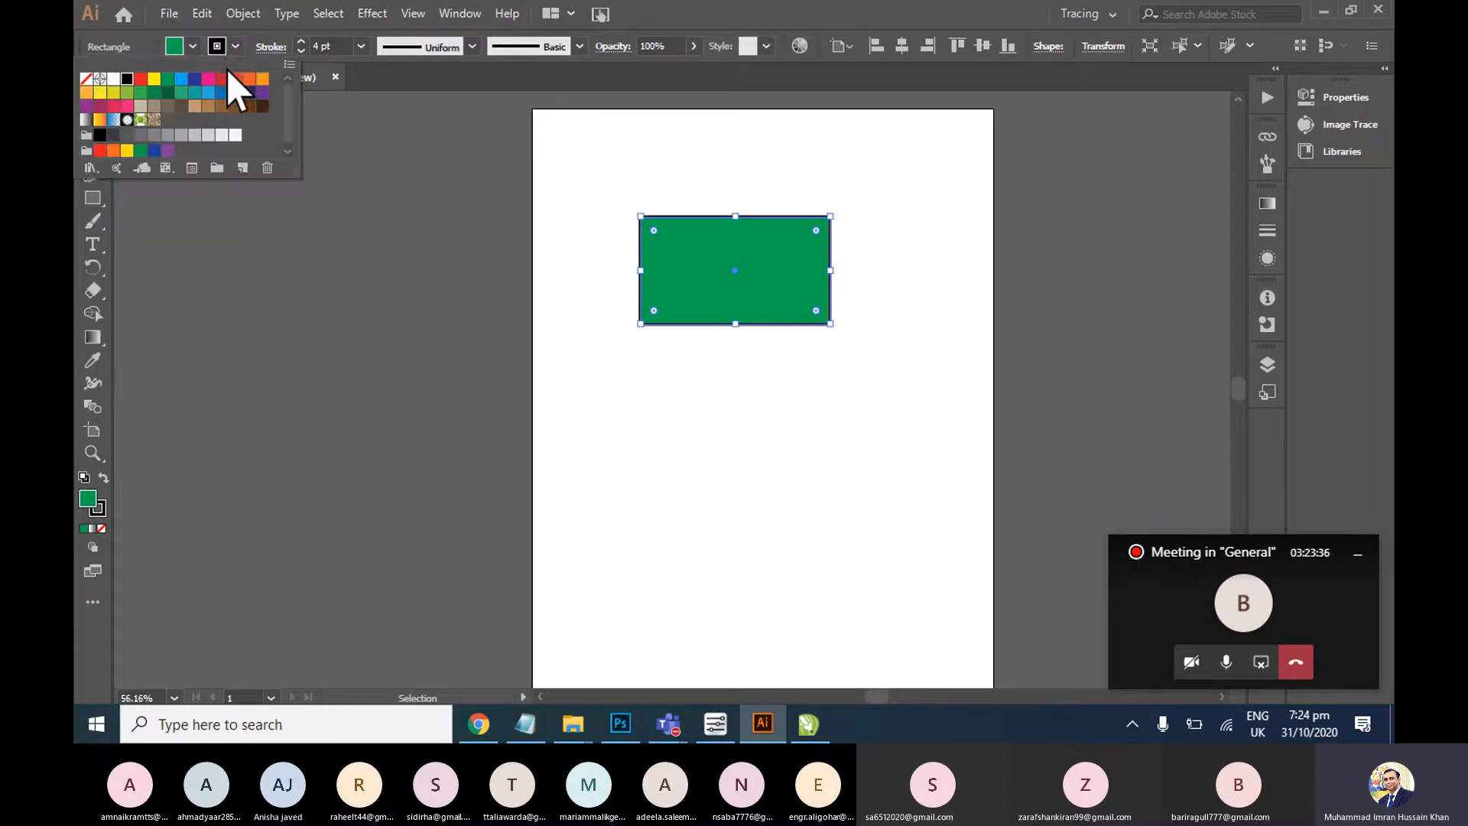
pyautogui.click(222, 78)
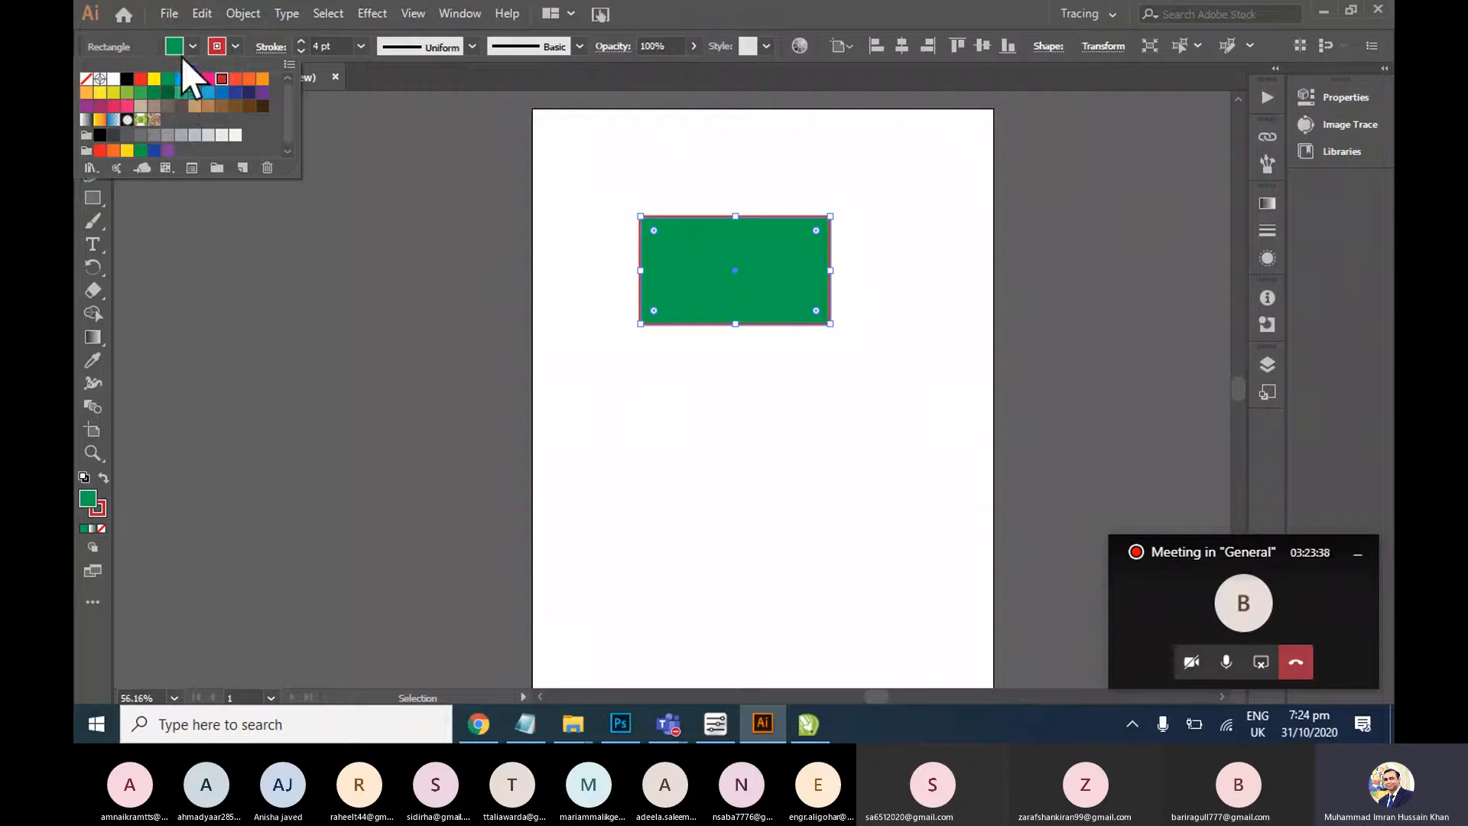
# Review the start and end arrowhead choices in the rectangle's stroke settings without picking one, and deselect the rectangle
pyautogui.click(270, 46)
pyautogui.click(183, 254)
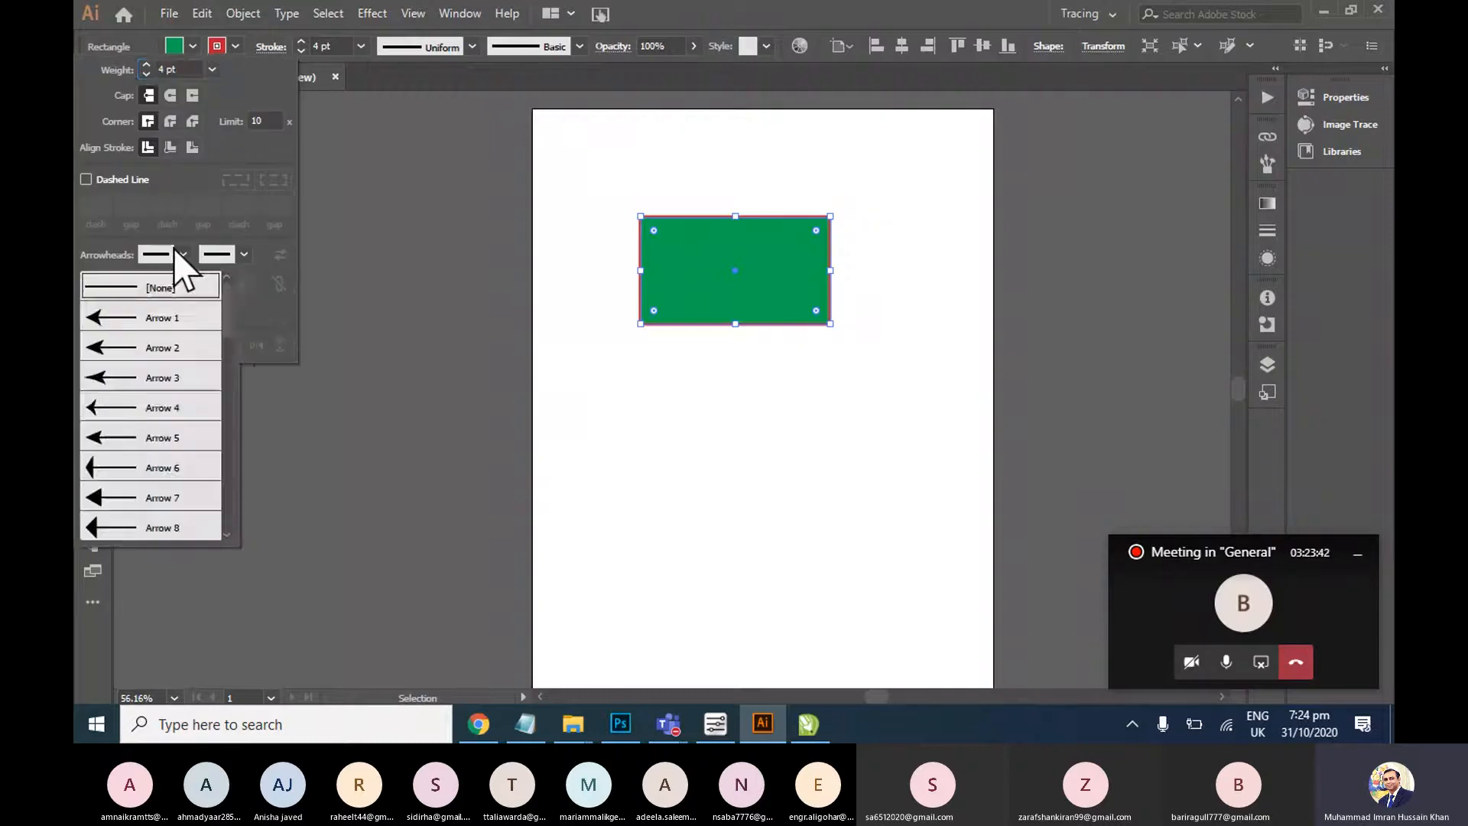
pyautogui.click(228, 260)
pyautogui.click(243, 255)
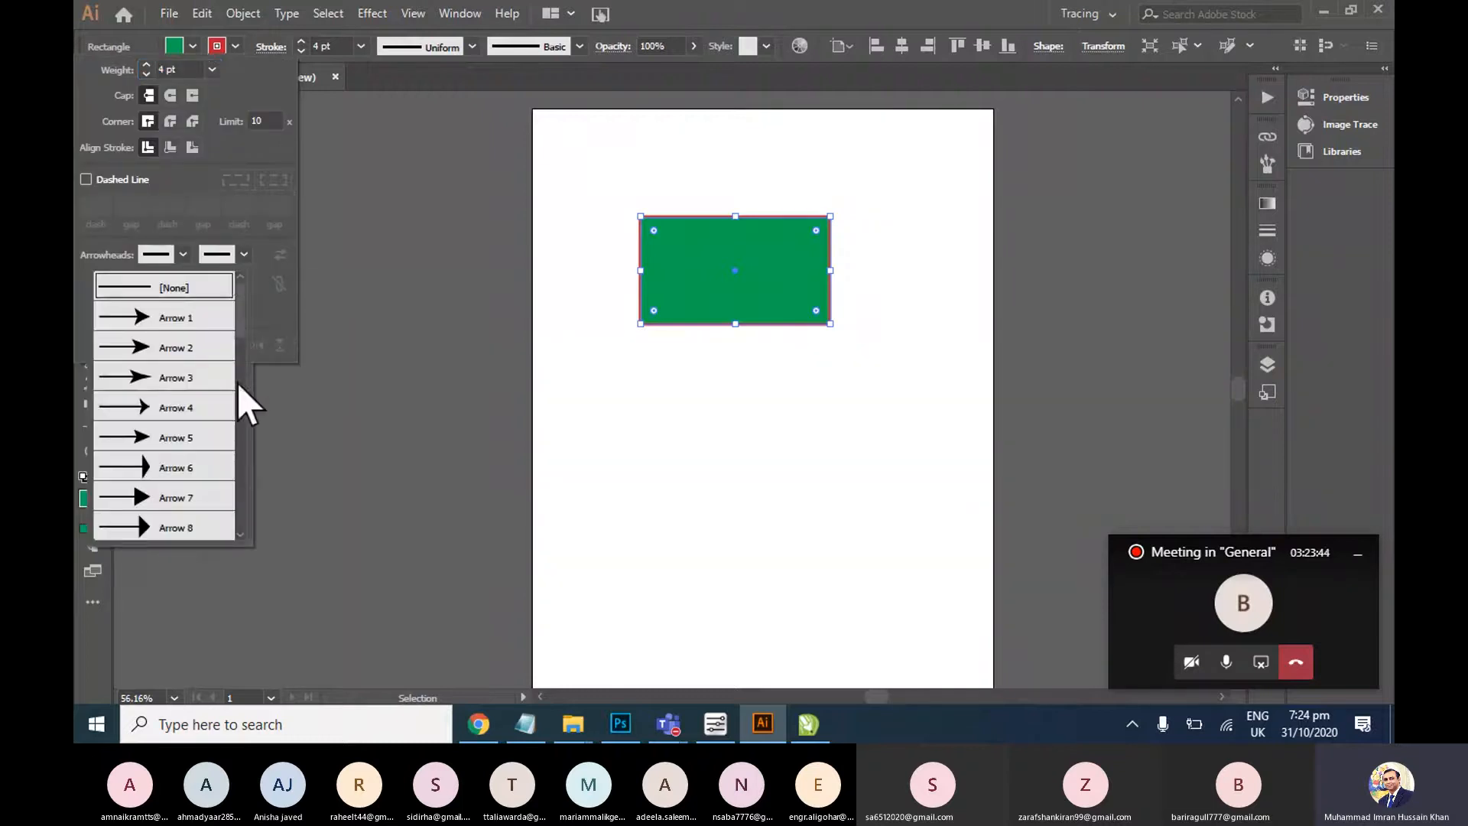
pyautogui.click(249, 252)
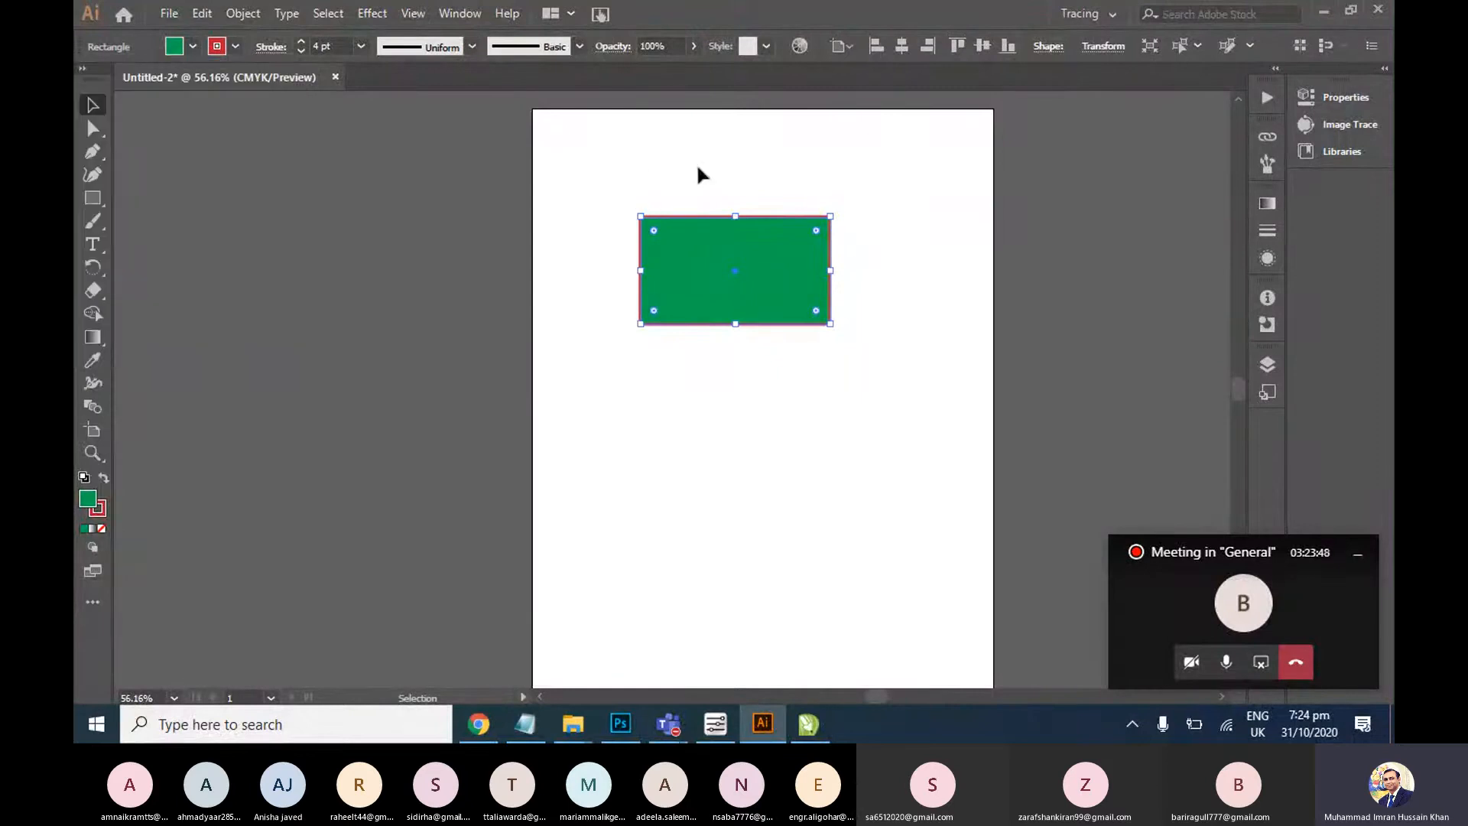
pyautogui.click(926, 197)
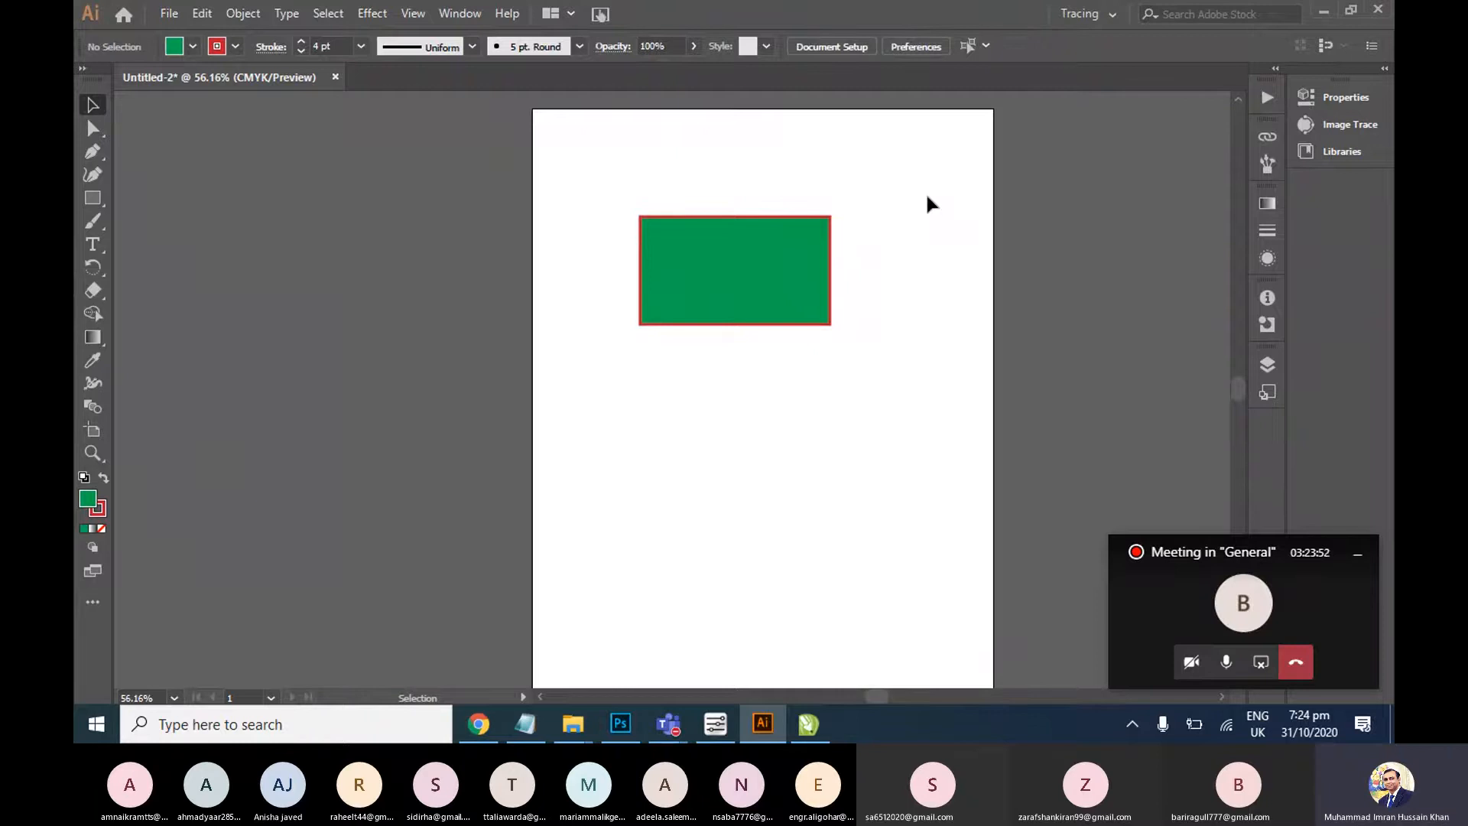
pyautogui.press('space')
pyautogui.moveTo(949, 266); pyautogui.dragTo(858, 250)
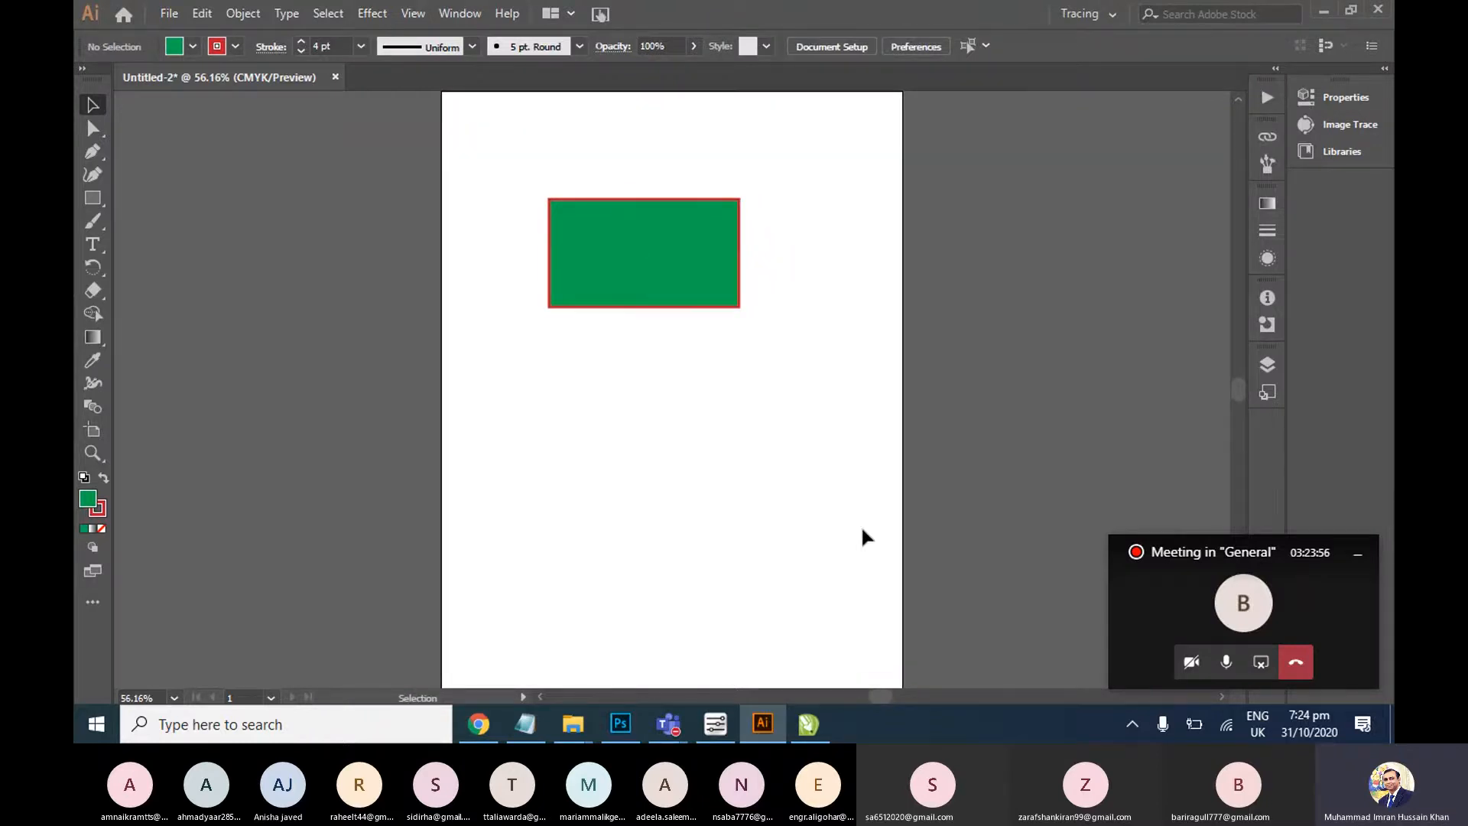
# Switch to CorelDRAW, move the rounded rectangle slightly down and to the right, and deselect it
pyautogui.click(808, 725)
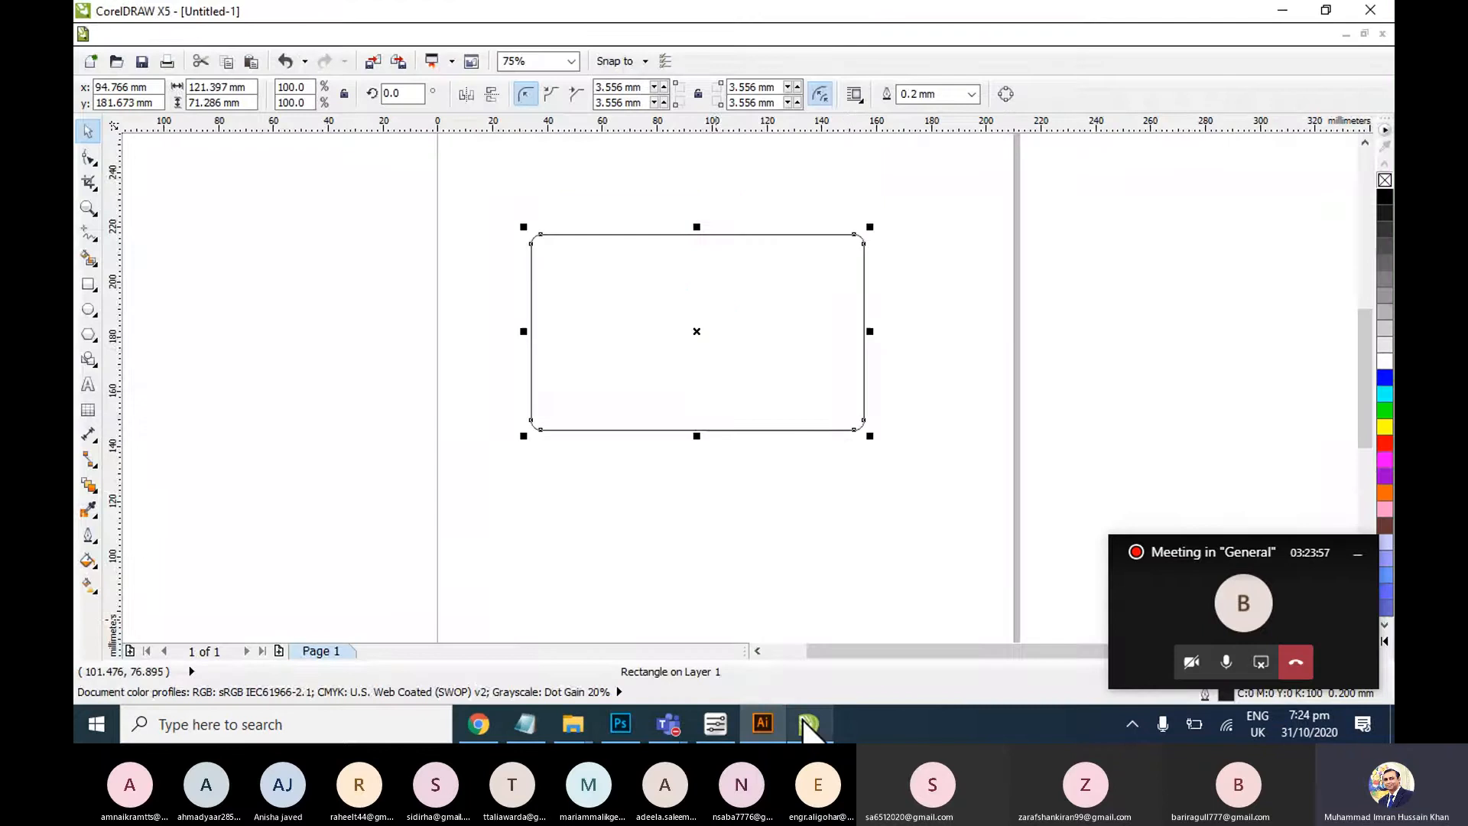
pyautogui.moveTo(806, 364); pyautogui.dragTo(813, 404)
pyautogui.click(950, 436)
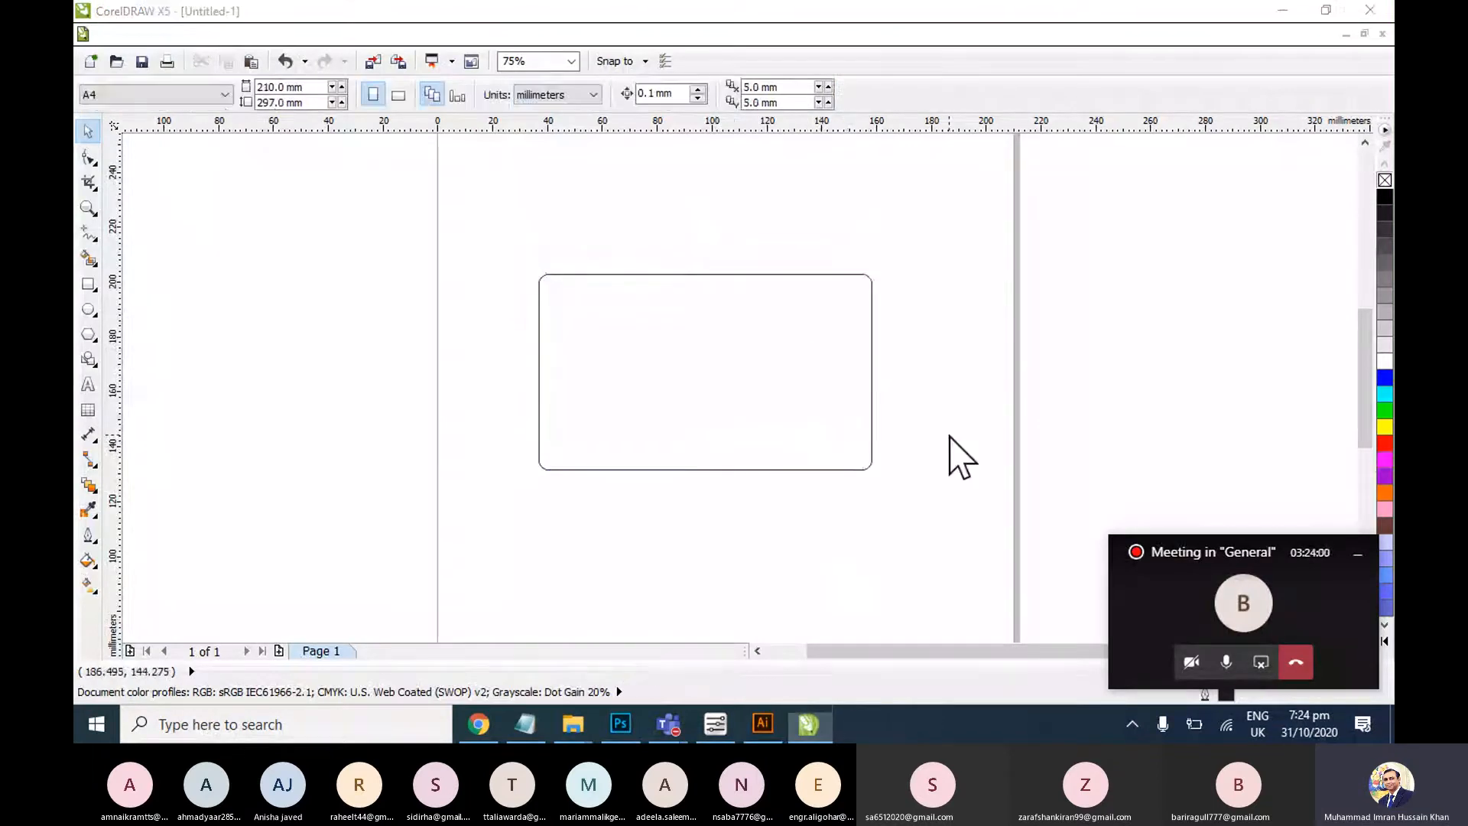
# Select the green rectangle in Illustrator, and open the recent fzm-leather.texture-02 image in Photoshop
pyautogui.click(762, 723)
pyautogui.click(717, 276)
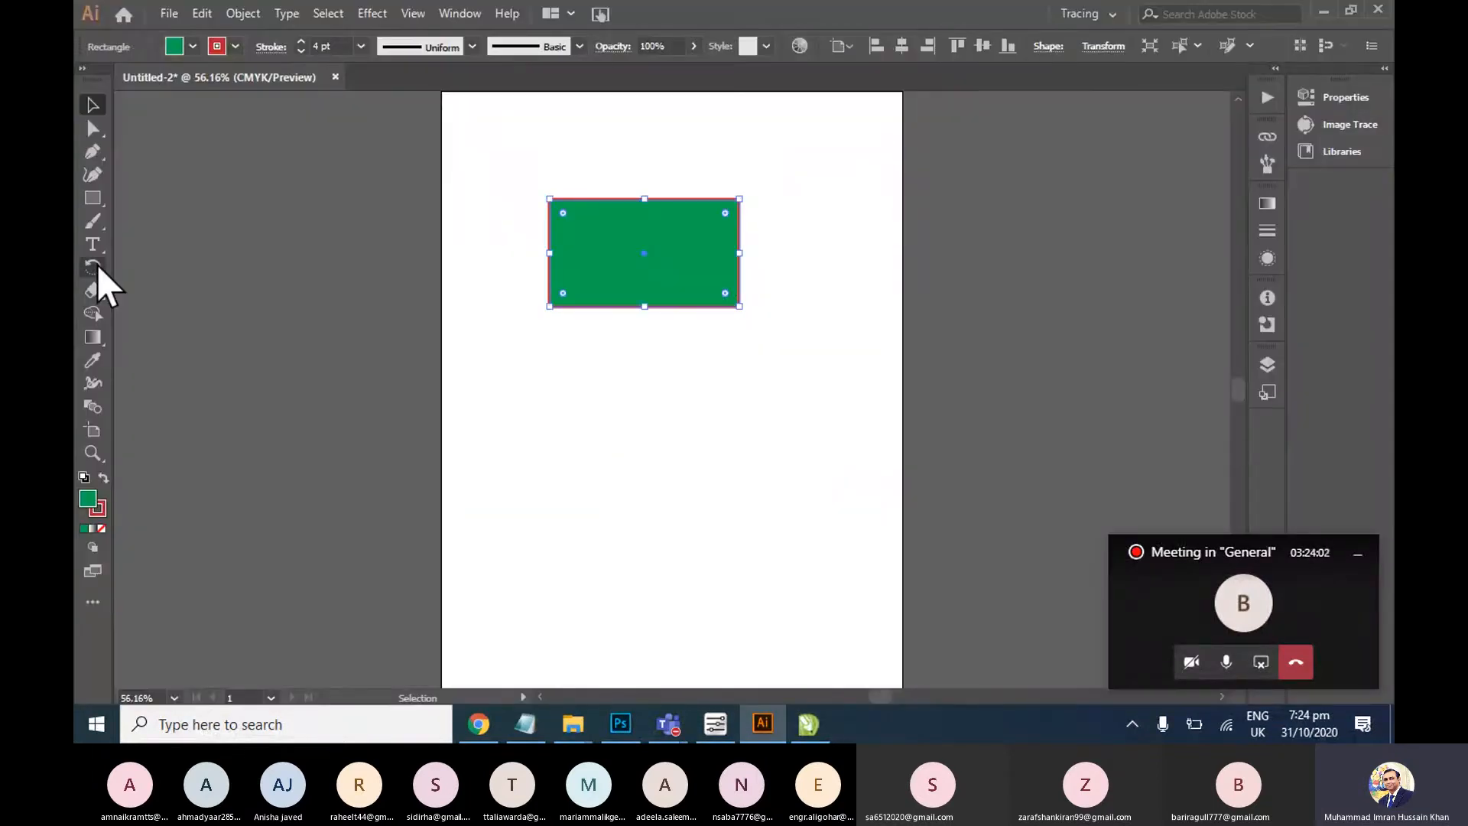
pyautogui.click(620, 724)
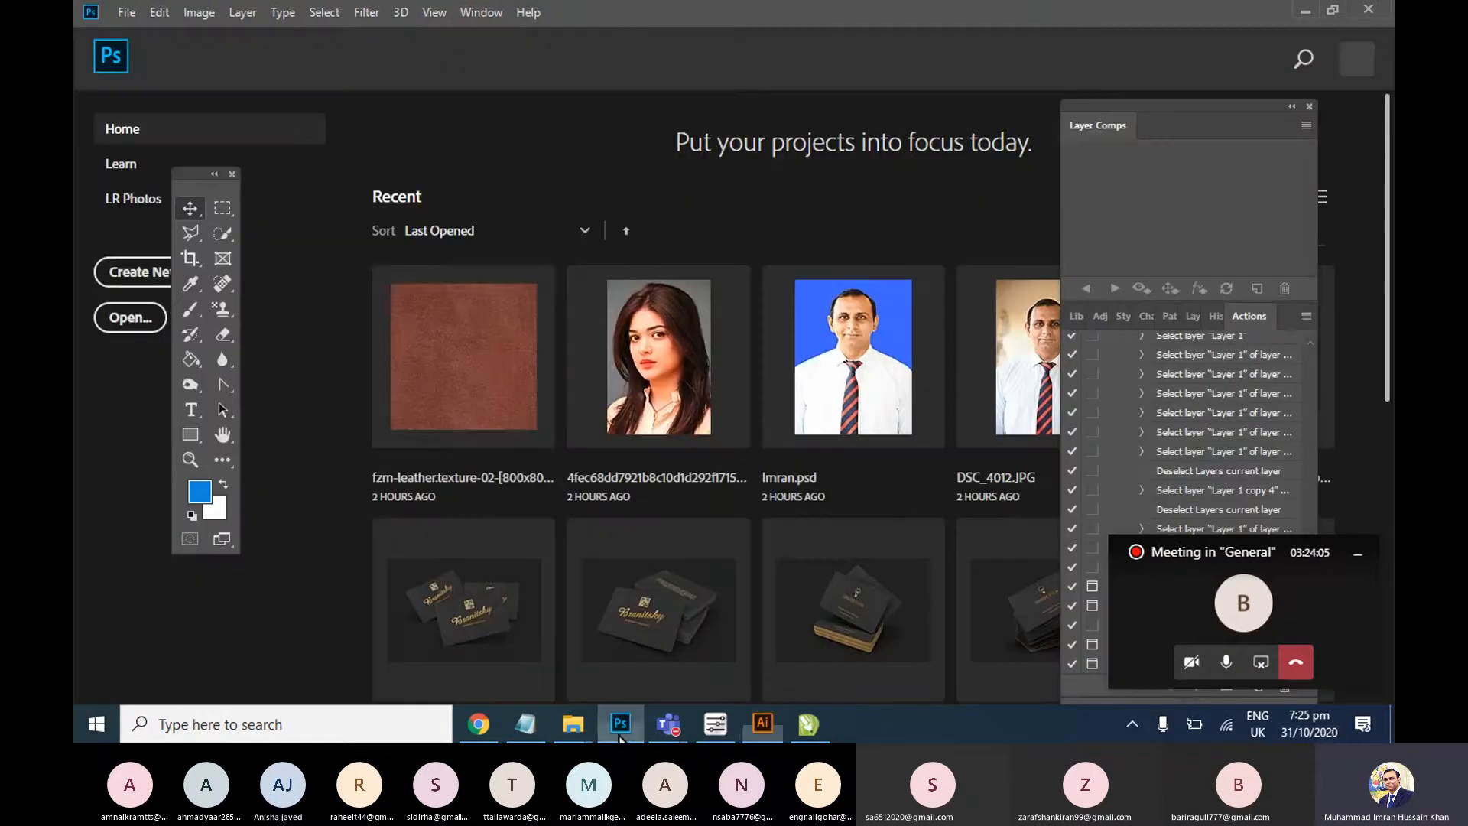
pyautogui.click(420, 403)
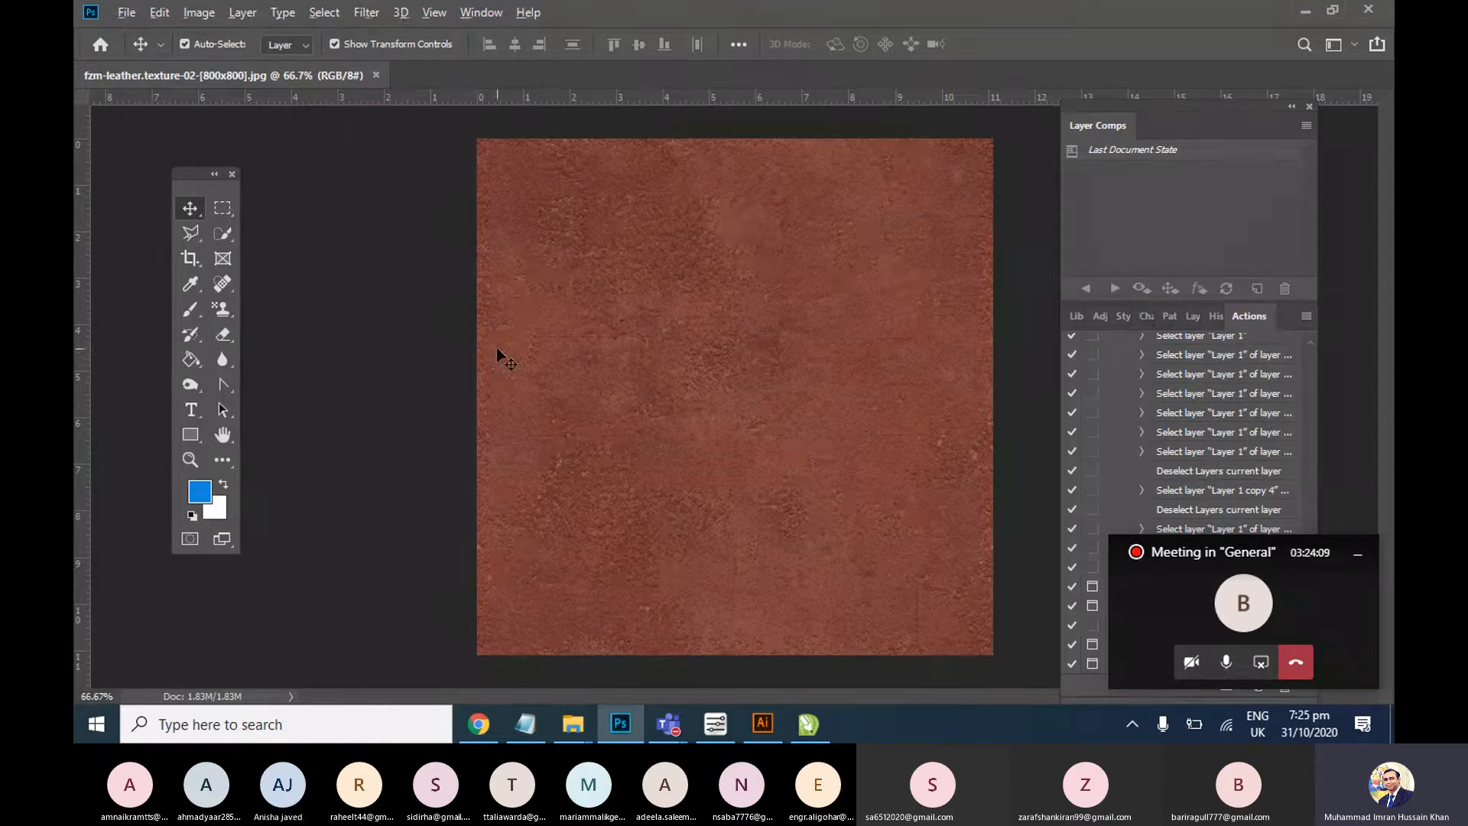
# Return to Illustrator and select the green rectangle with the red stroke
pyautogui.hotkey('alt', 'Tab')
pyautogui.click(584, 432)
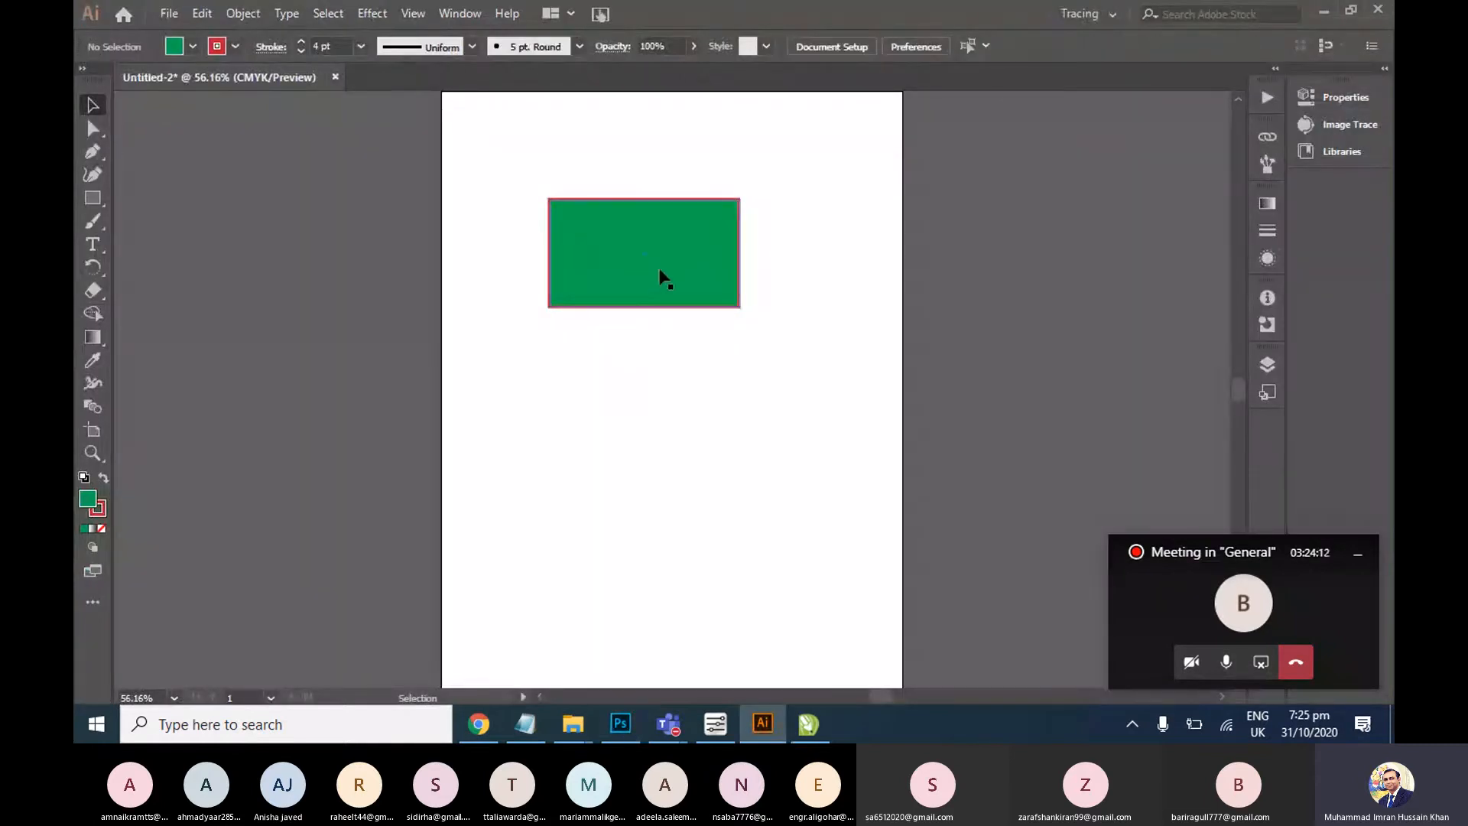
pyautogui.hscroll(-2, 659, 269)
pyautogui.click(764, 265)
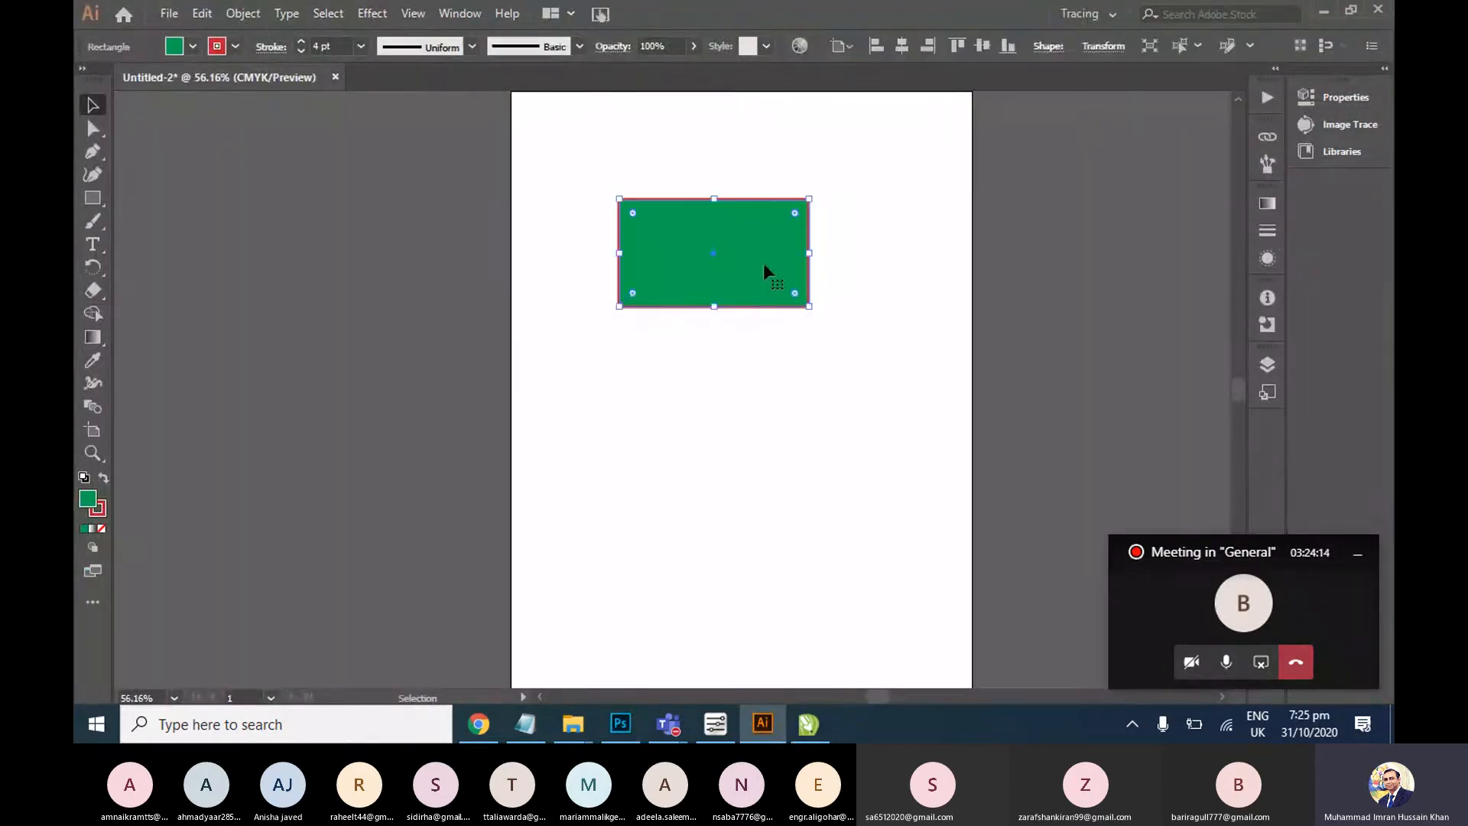
# Round the green rectangle's four corners slightly, move it a little down the artboard, and deselect it
pyautogui.scroll(7, 764, 266)
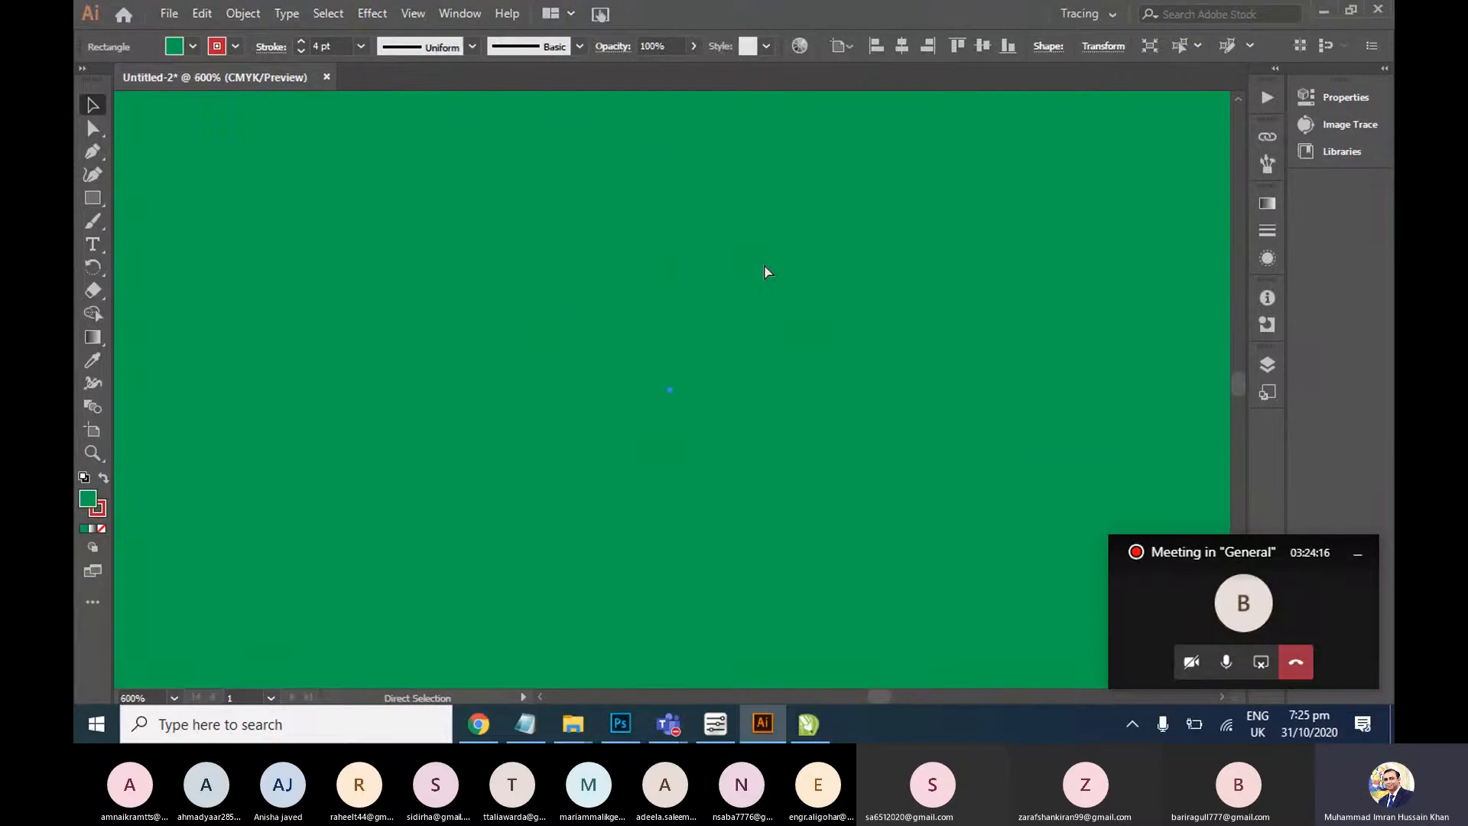
pyautogui.scroll(-1, 767, 272)
pyautogui.hotkey('ctrl', '-')
pyautogui.hotkey('ctrl', '-')
pyautogui.hotkey('ctrl', '-')
pyautogui.hotkey('ctrl', '-')
pyautogui.hotkey('ctrl', '-')
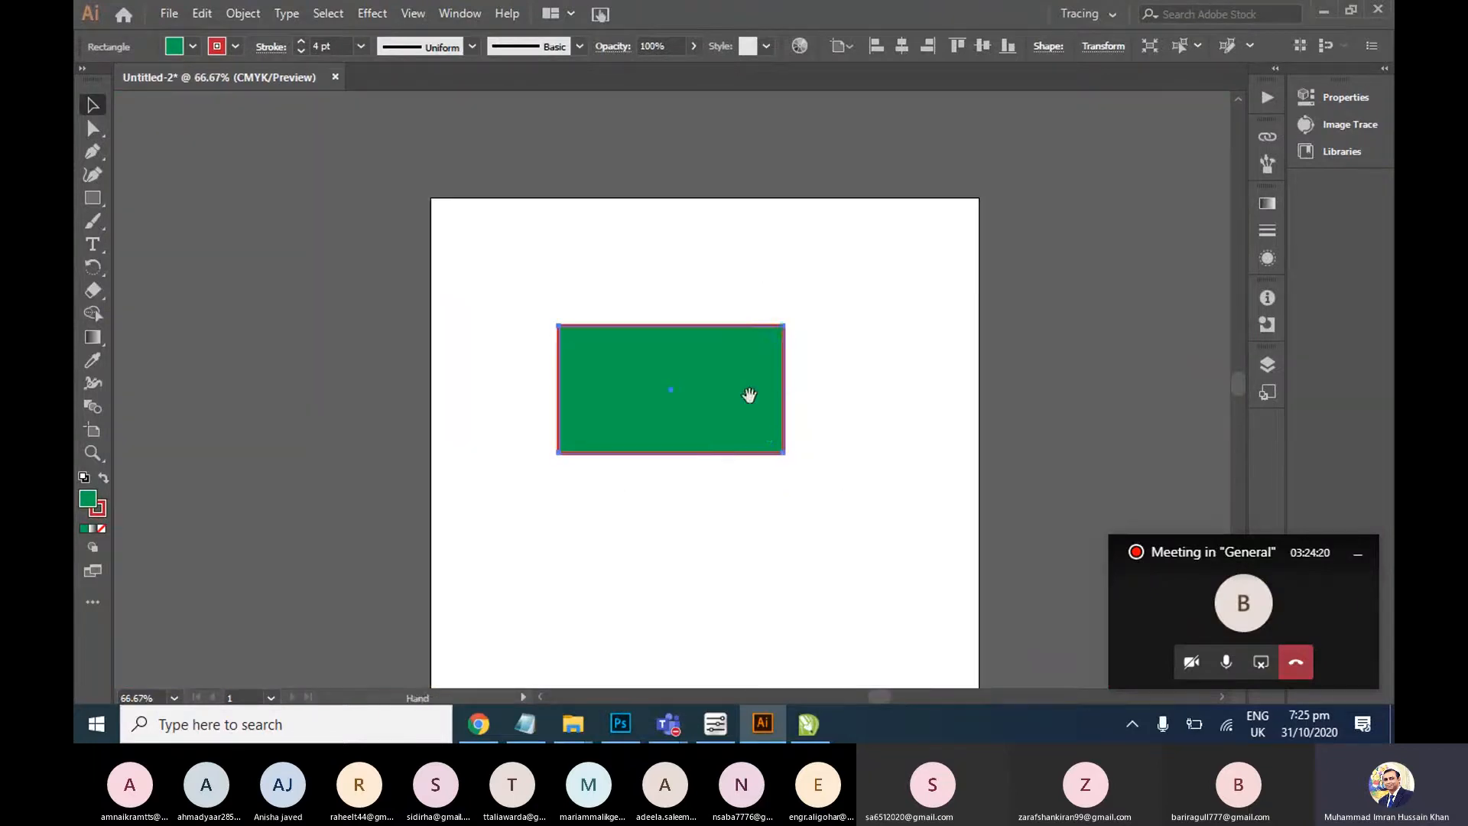
pyautogui.scroll(-3, 802, 344)
pyautogui.click(859, 295)
pyautogui.click(726, 289)
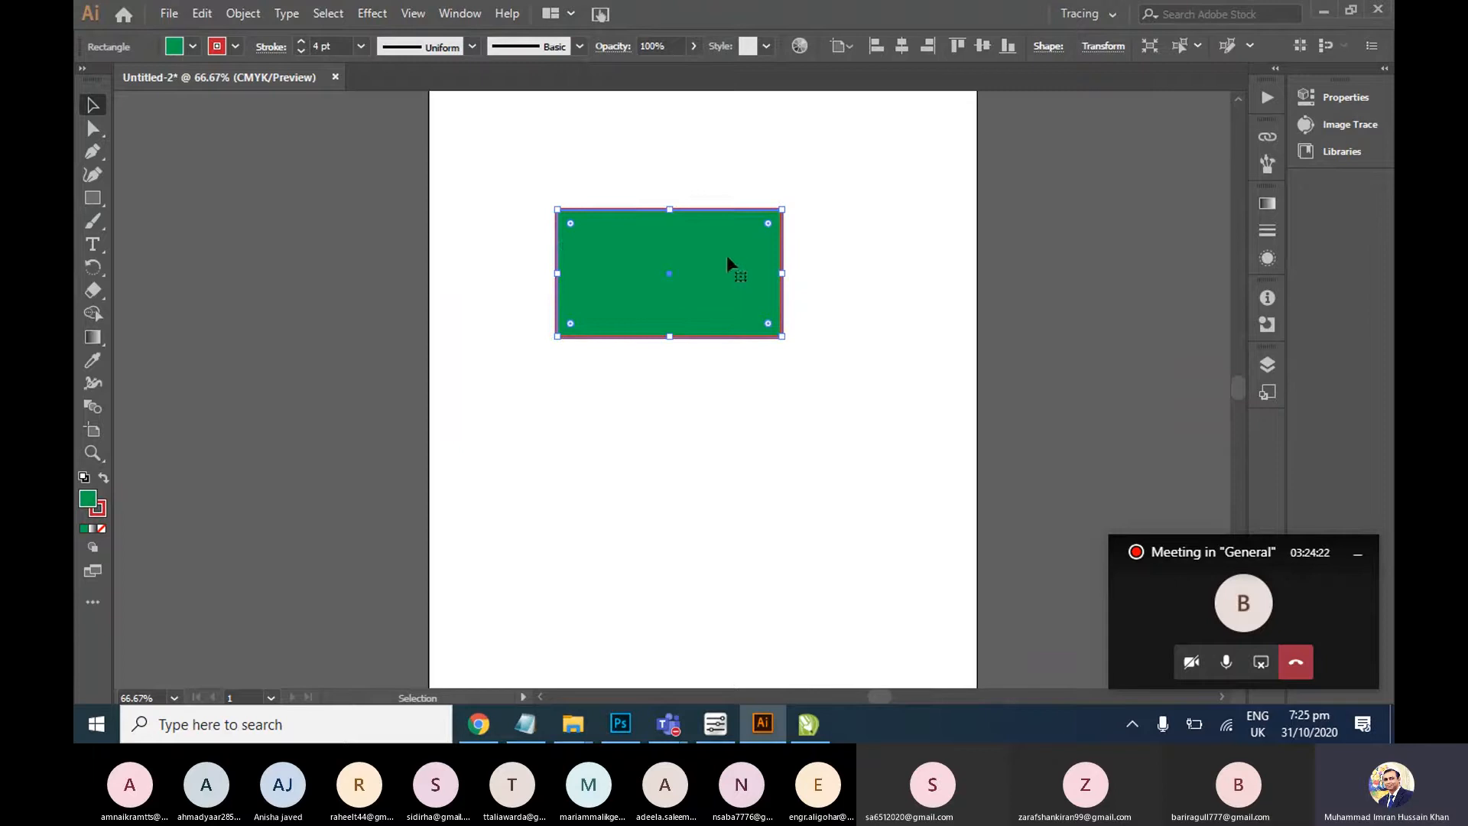
pyautogui.moveTo(571, 223)
pyautogui.mouseDown()
pyautogui.moveTo(595, 228)
pyautogui.moveTo(578, 226)
pyautogui.mouseUp()
pyautogui.moveTo(673, 209); pyautogui.dragTo(673, 243)
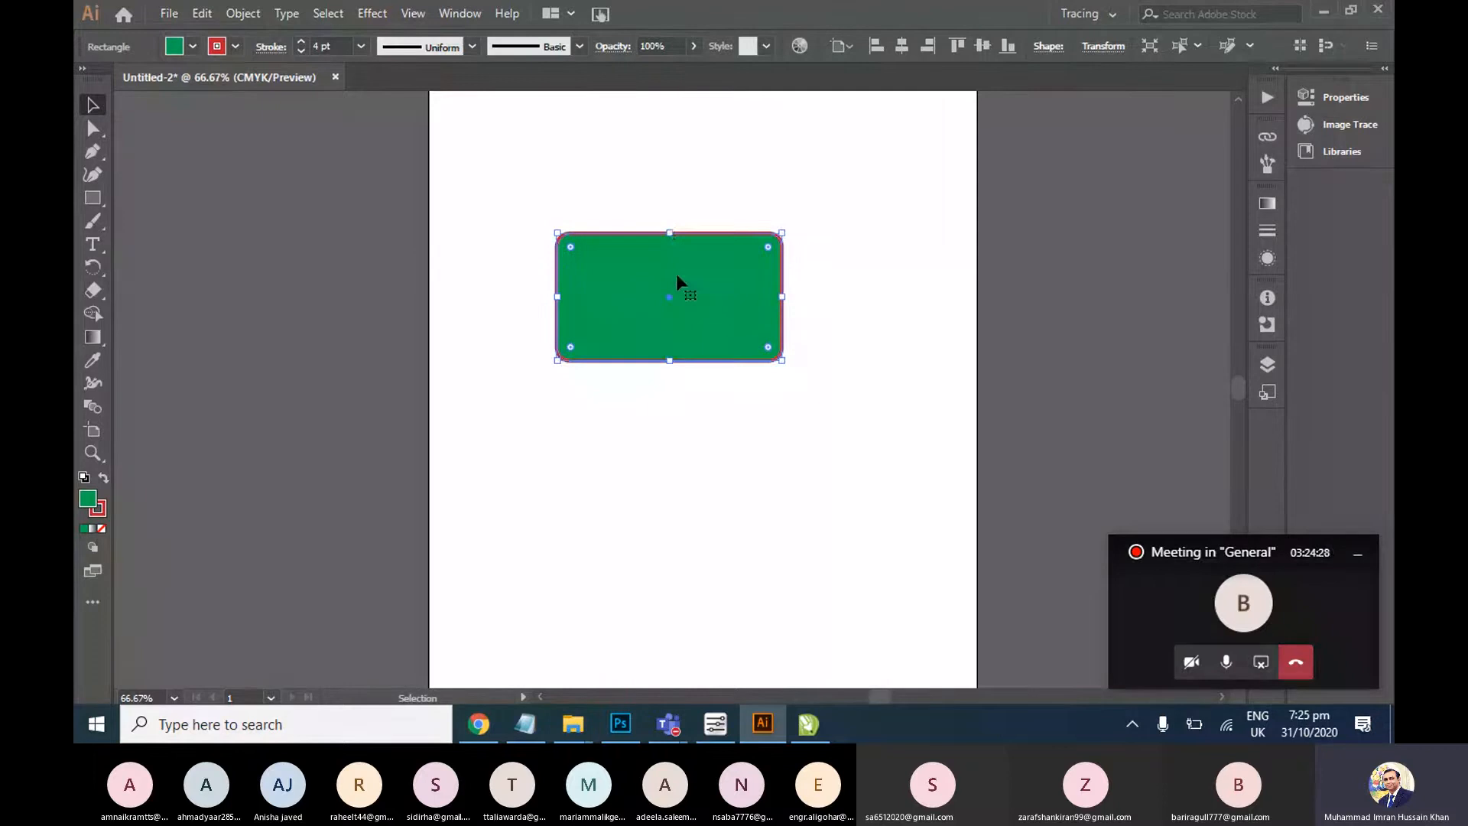
pyautogui.click(173, 115)
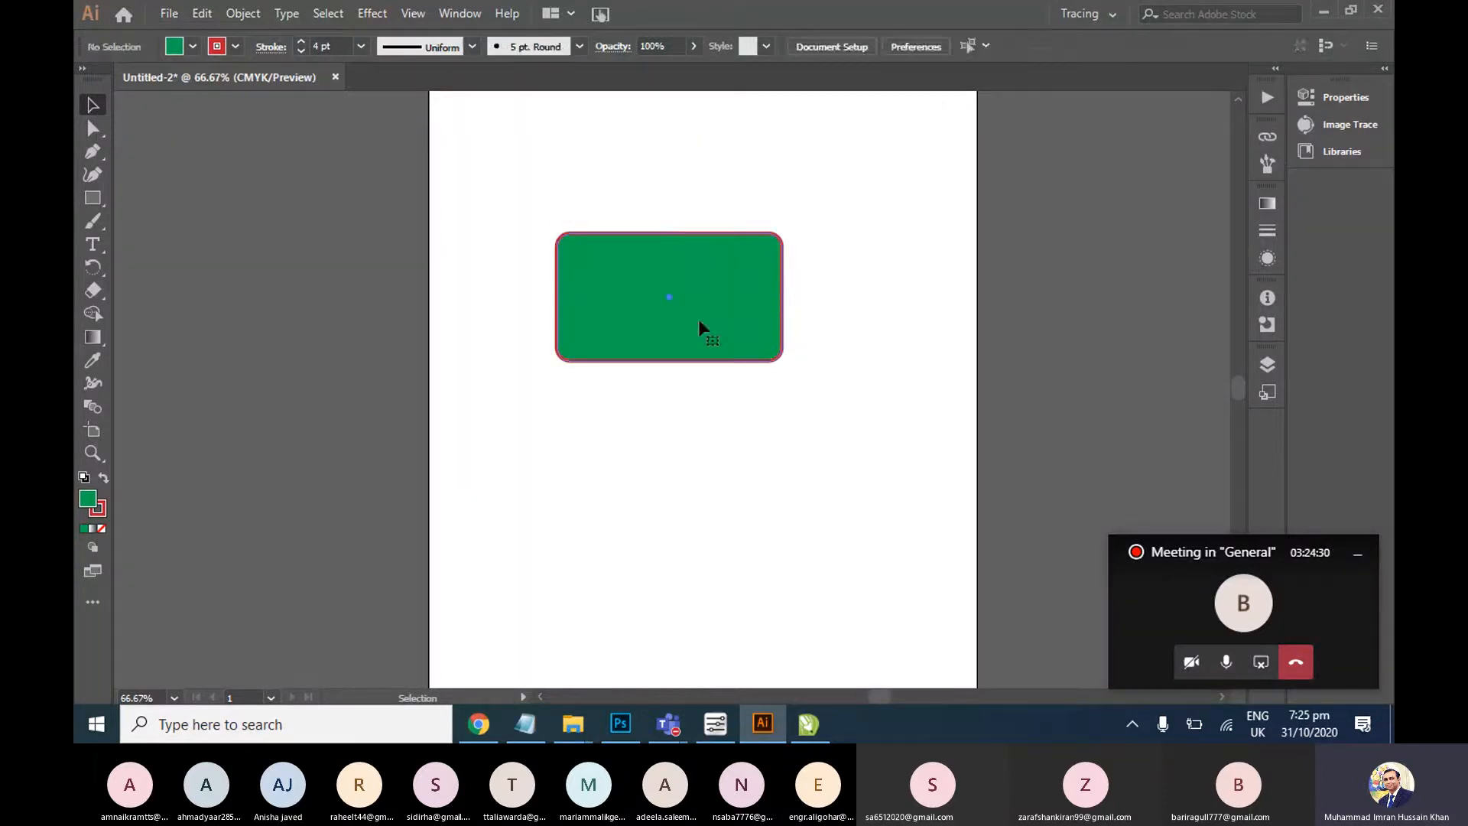
# Change the rounded rectangle's fill from the swatches to the same red as its stroke
pyautogui.click(701, 327)
pyautogui.click(193, 46)
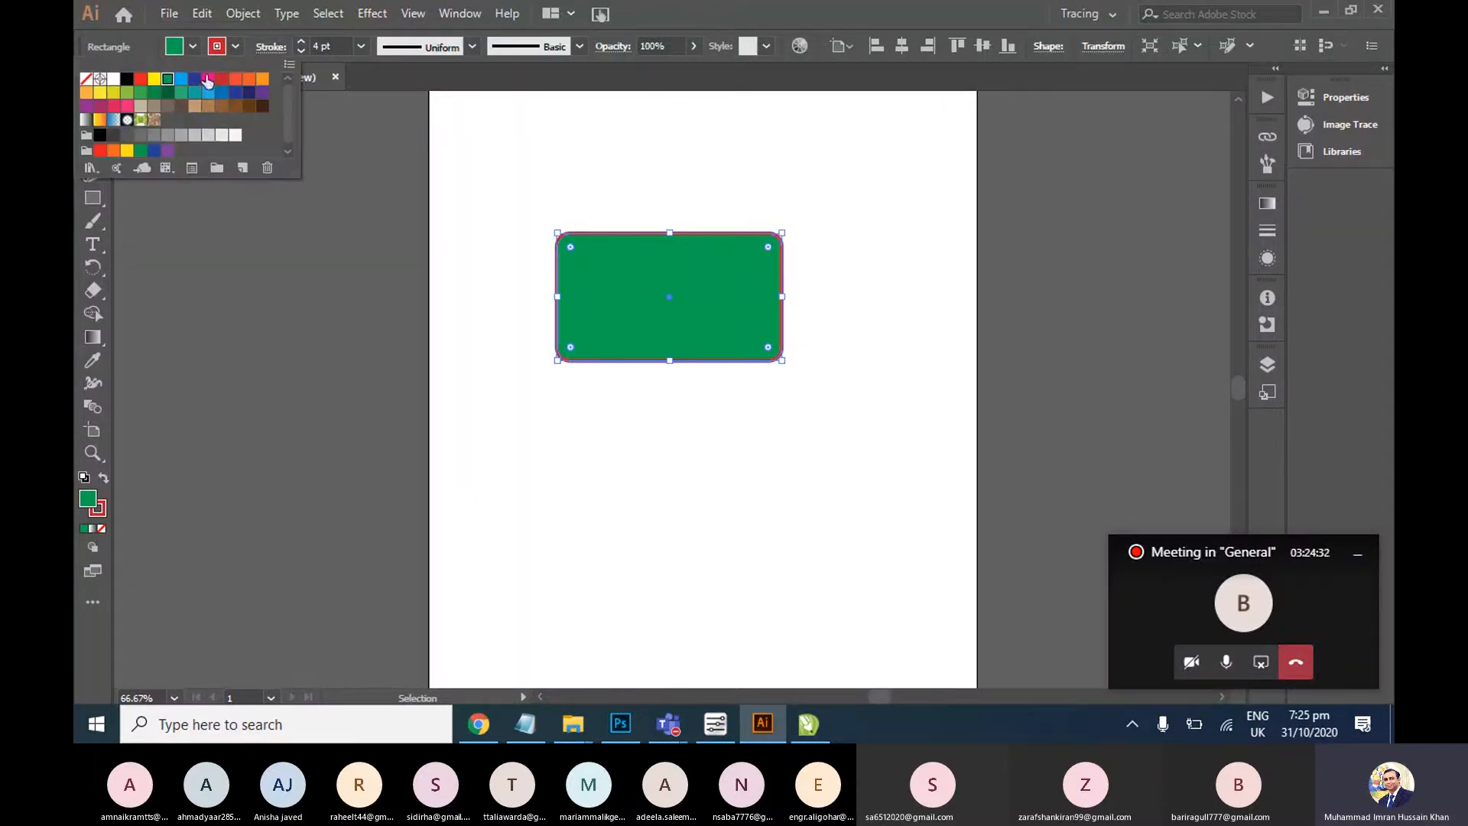
pyautogui.click(208, 79)
pyautogui.click(222, 79)
pyautogui.click(732, 174)
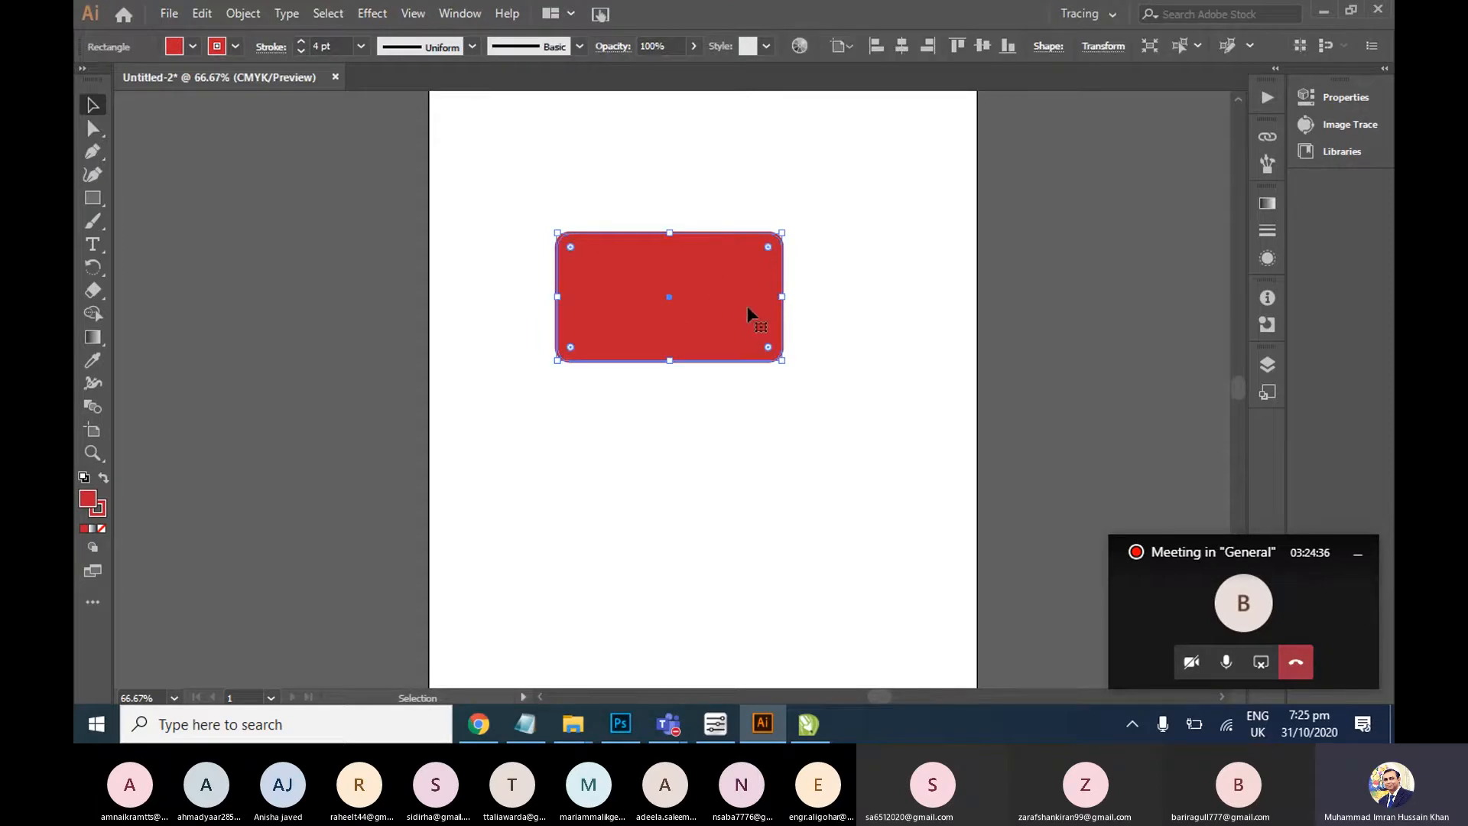
# Align the red rectangle to the horizontal and vertical centre of the artboard, and leave it deselected
pyautogui.click(901, 47)
pyautogui.click(990, 45)
pyautogui.click(984, 217)
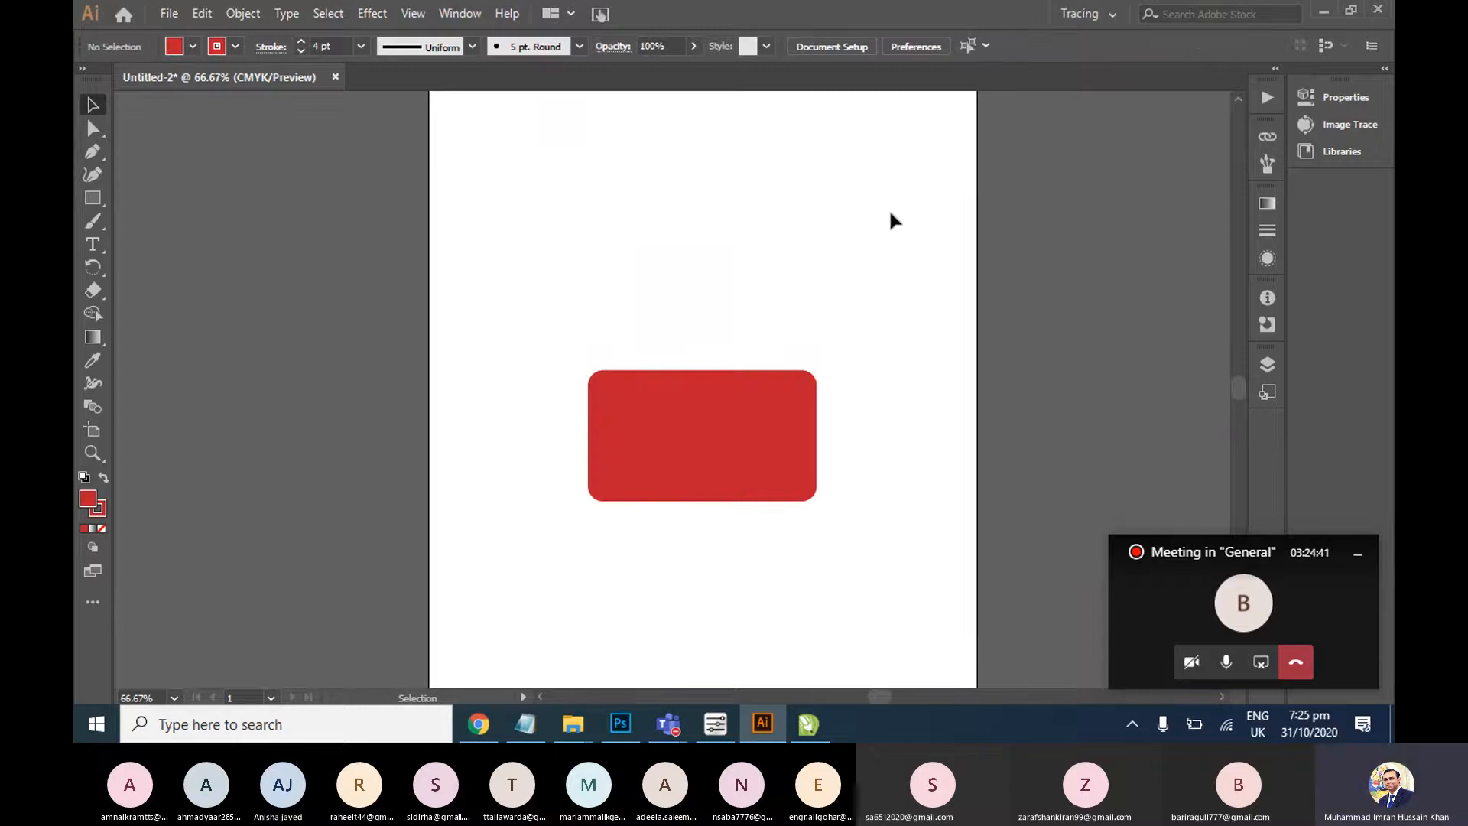
pyautogui.hotkey('ctrl', 'a')
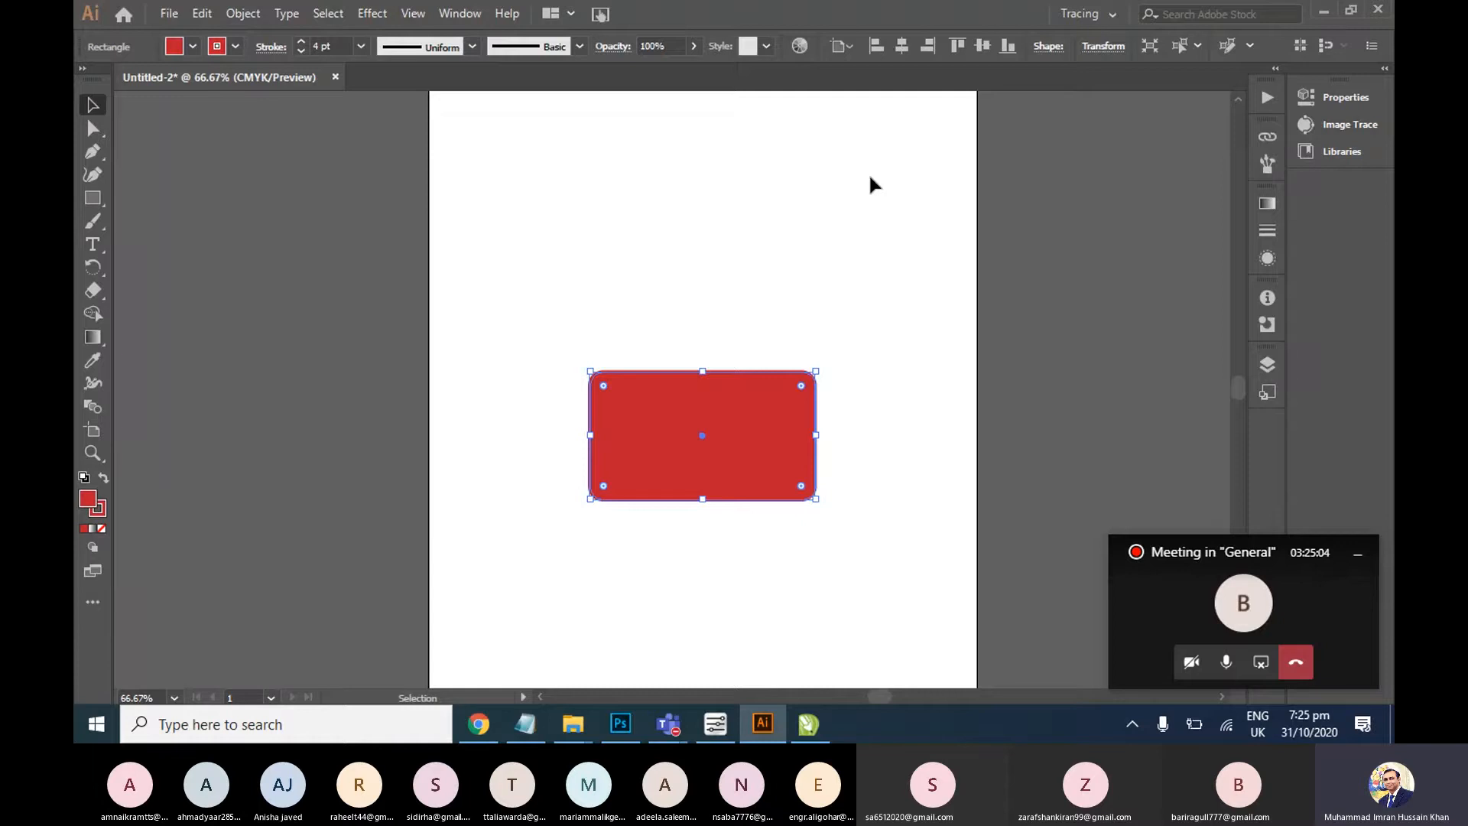
pyautogui.click(869, 176)
# Switch Illustrator from the Tracing workspace to the Essentials workspace
pyautogui.click(459, 14)
pyautogui.moveTo(550, 101)
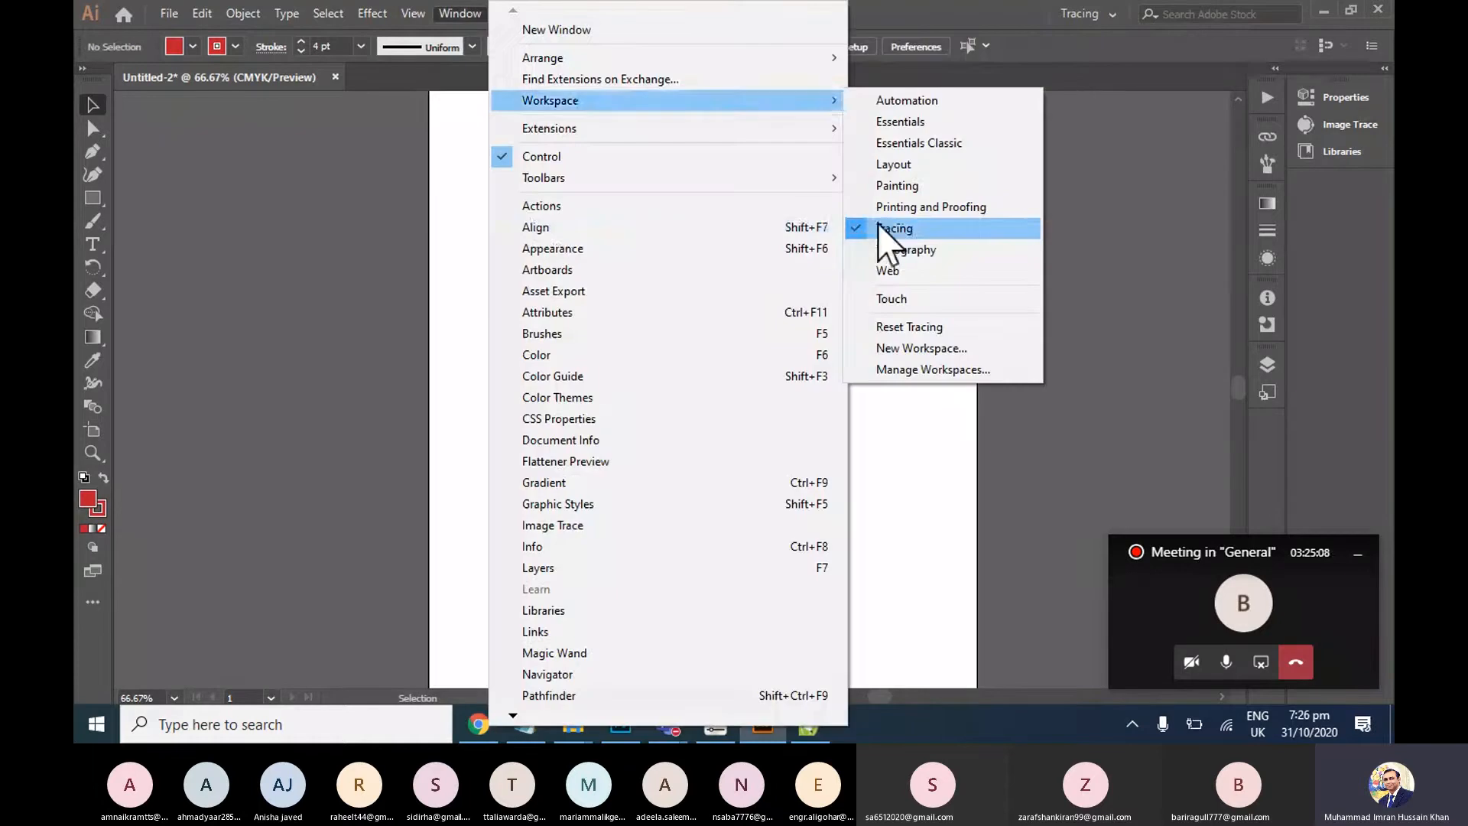
pyautogui.click(901, 122)
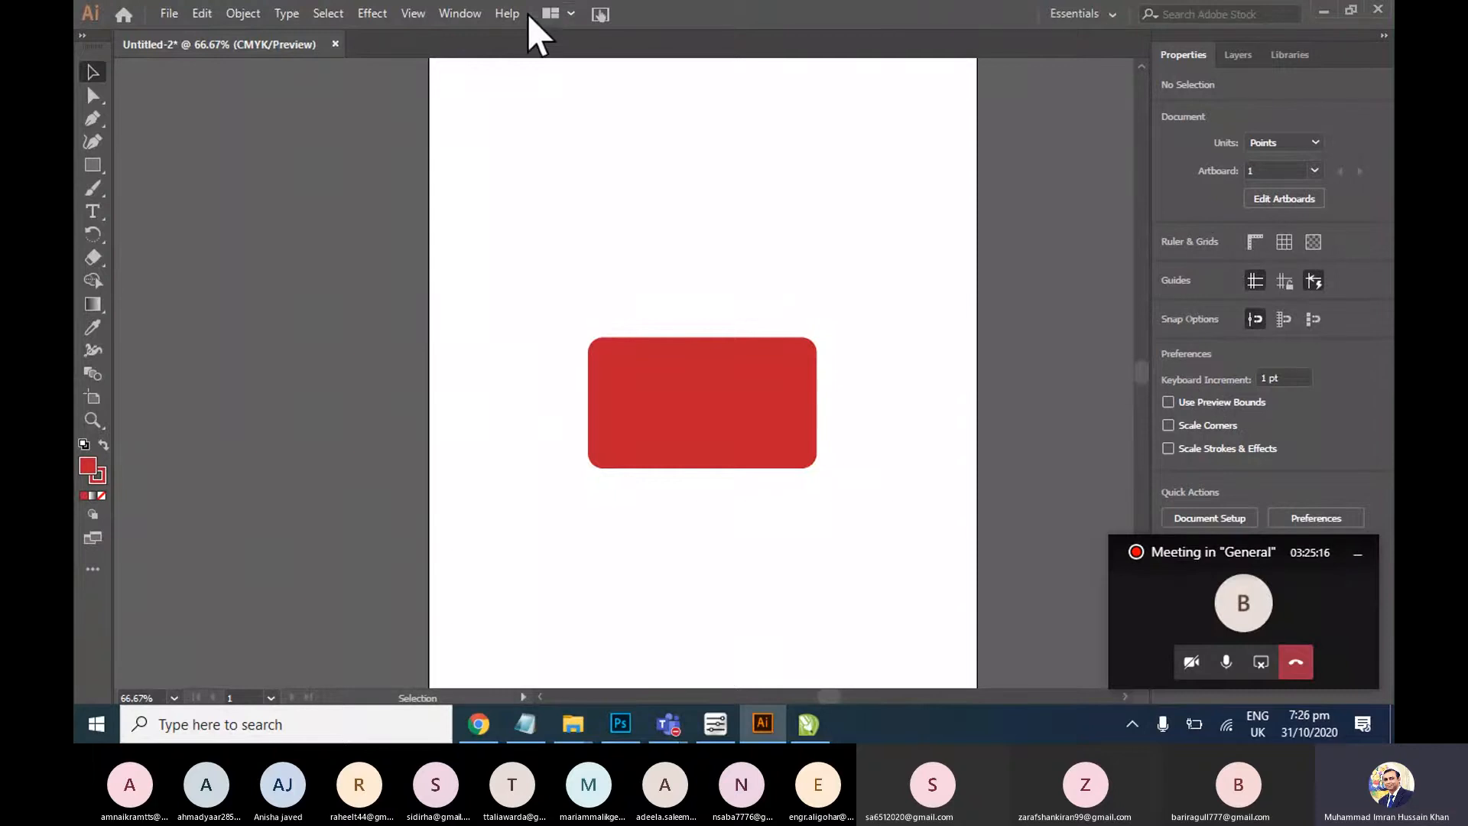
# Look through the Layers and Libraries contents of the Essentials workspace, and return to the document Properties
pyautogui.click(457, 14)
pyautogui.moveTo(412, 14)
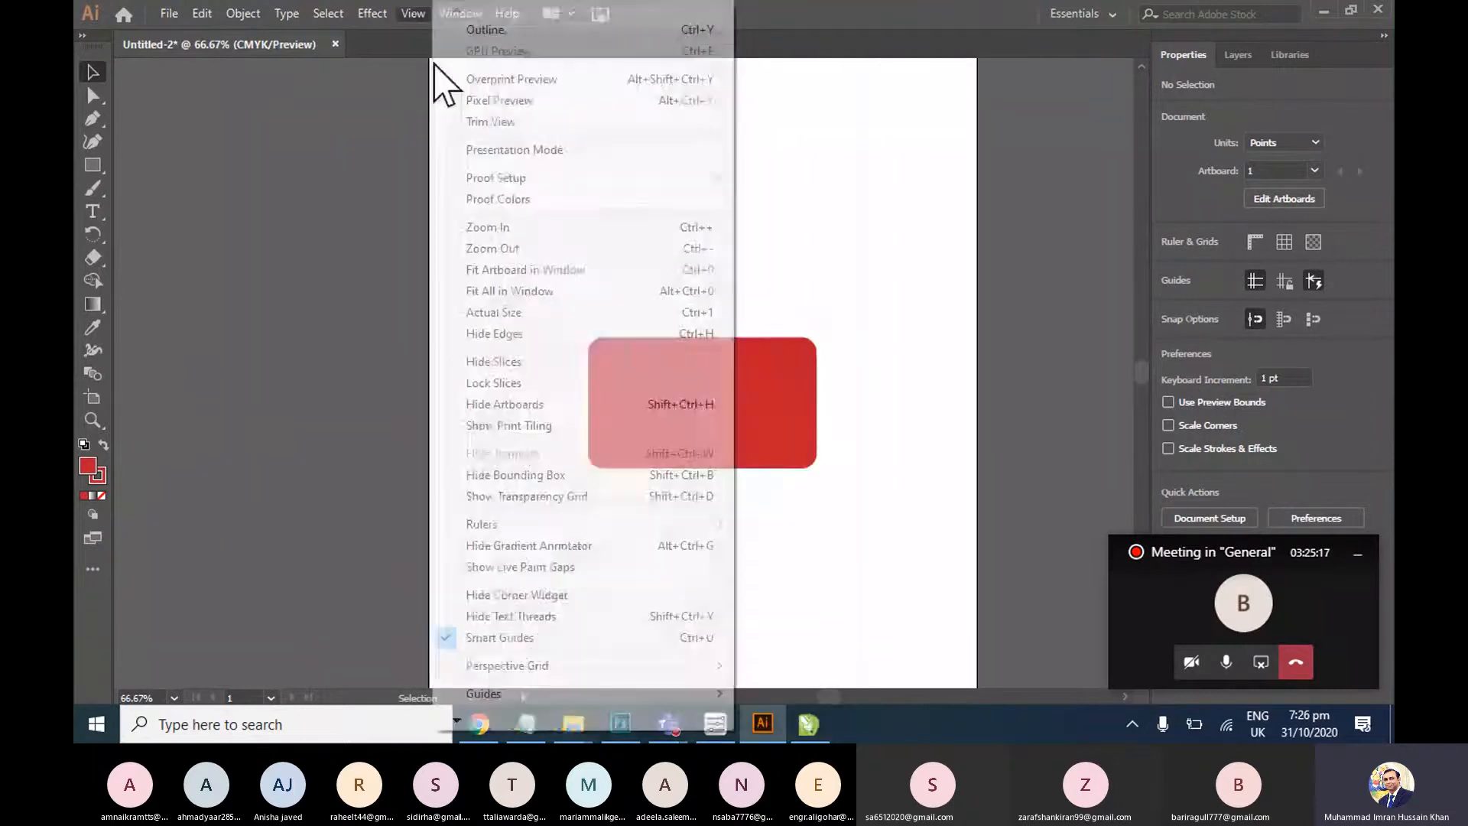
pyautogui.click(999, 128)
pyautogui.click(1239, 55)
pyautogui.click(1291, 55)
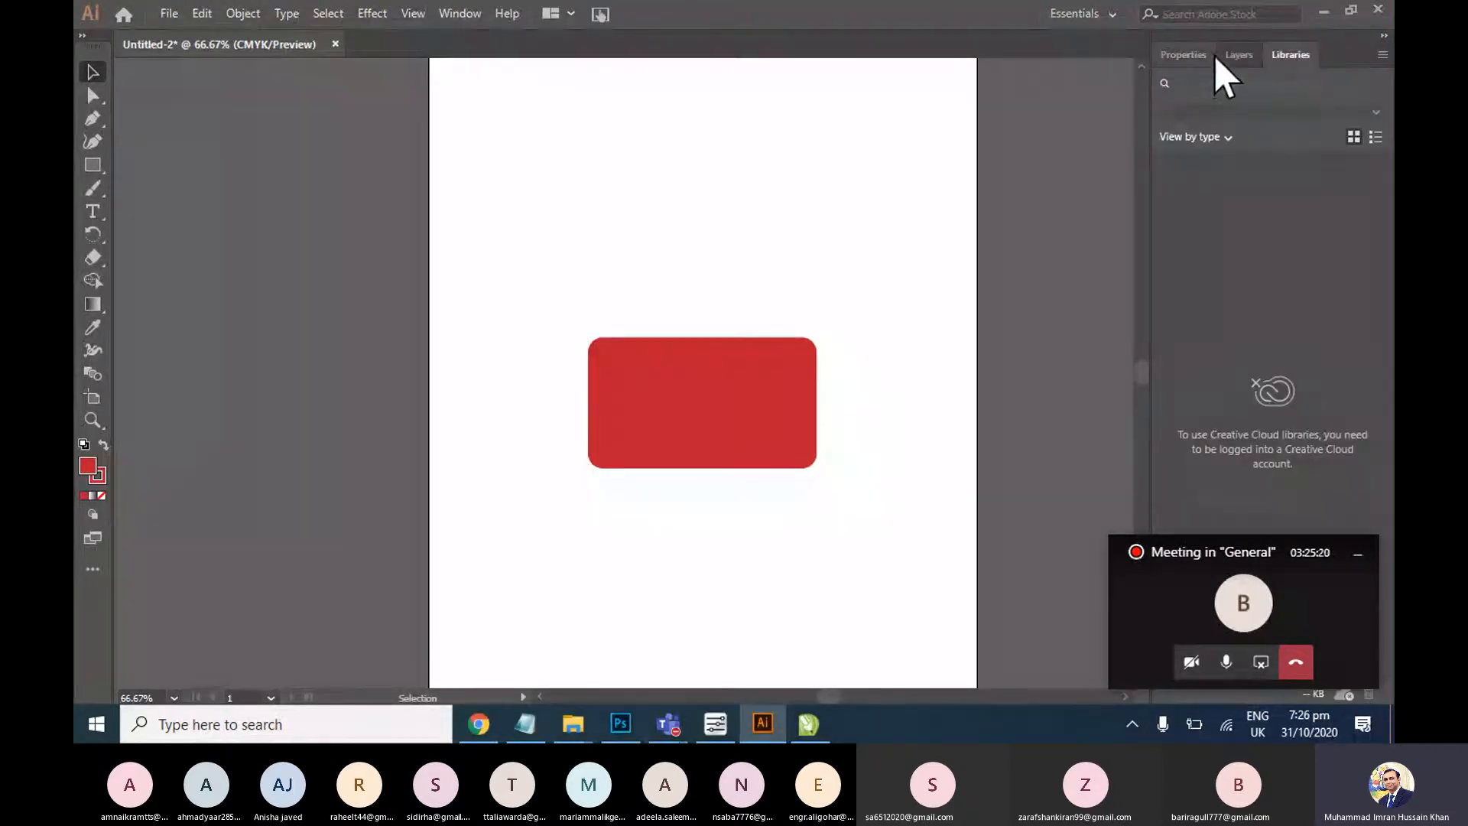
pyautogui.click(1199, 55)
# Collapse the Properties, Layers and Libraries group to icons, and restore it by resetting the Essentials workspace
pyautogui.click(1382, 36)
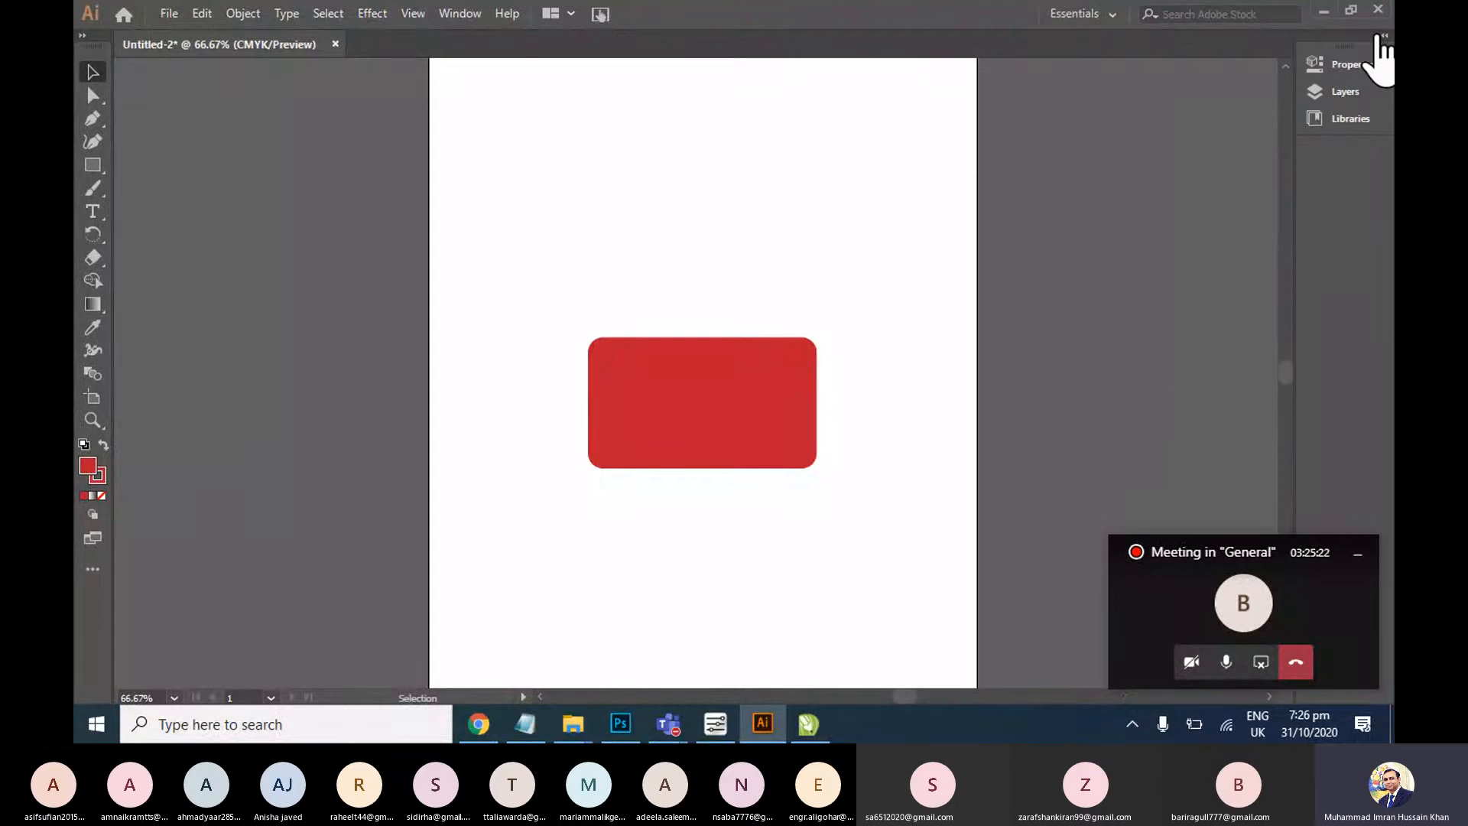
pyautogui.click(474, 15)
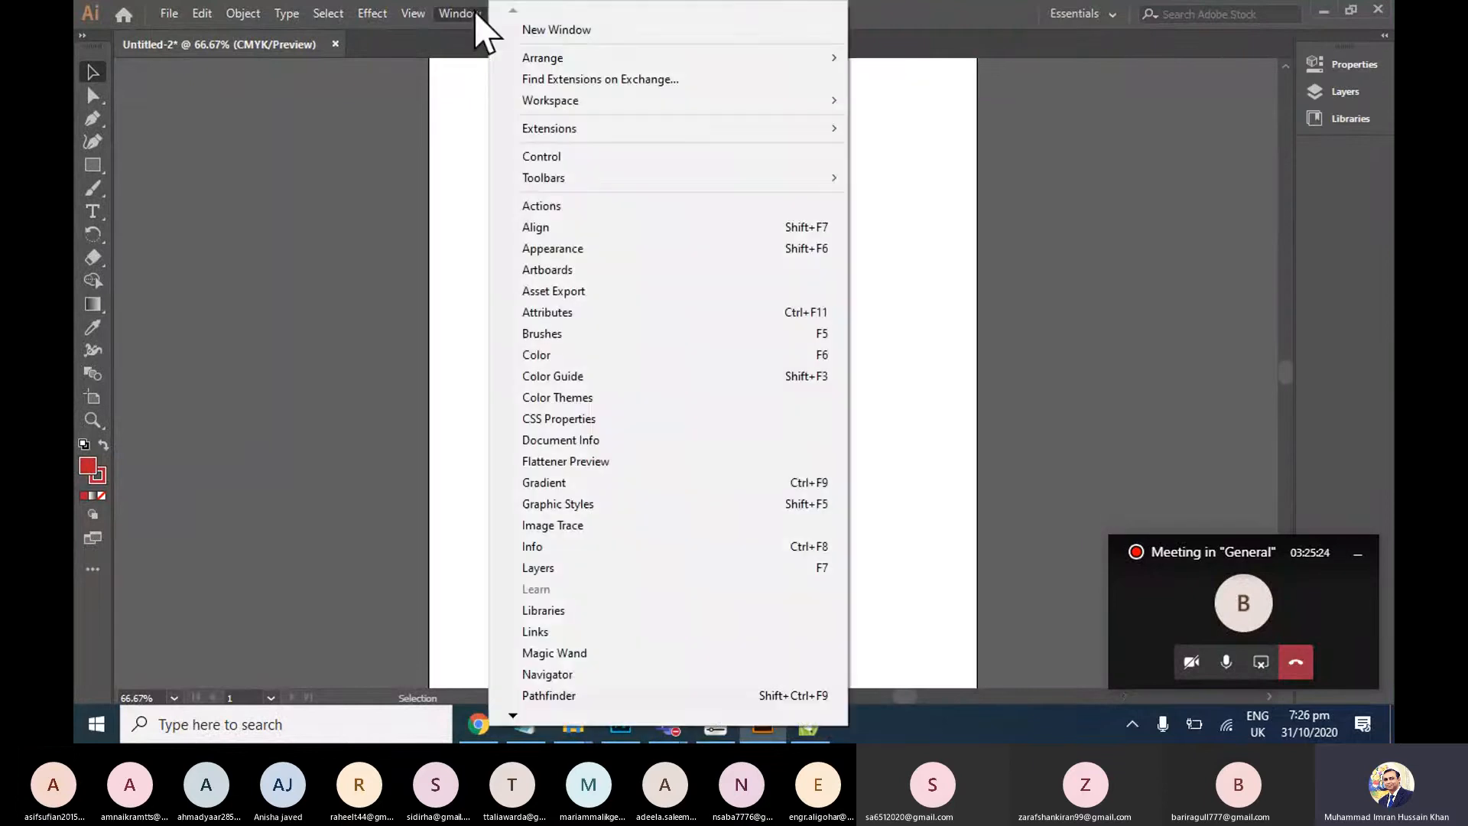
pyautogui.moveTo(594, 104)
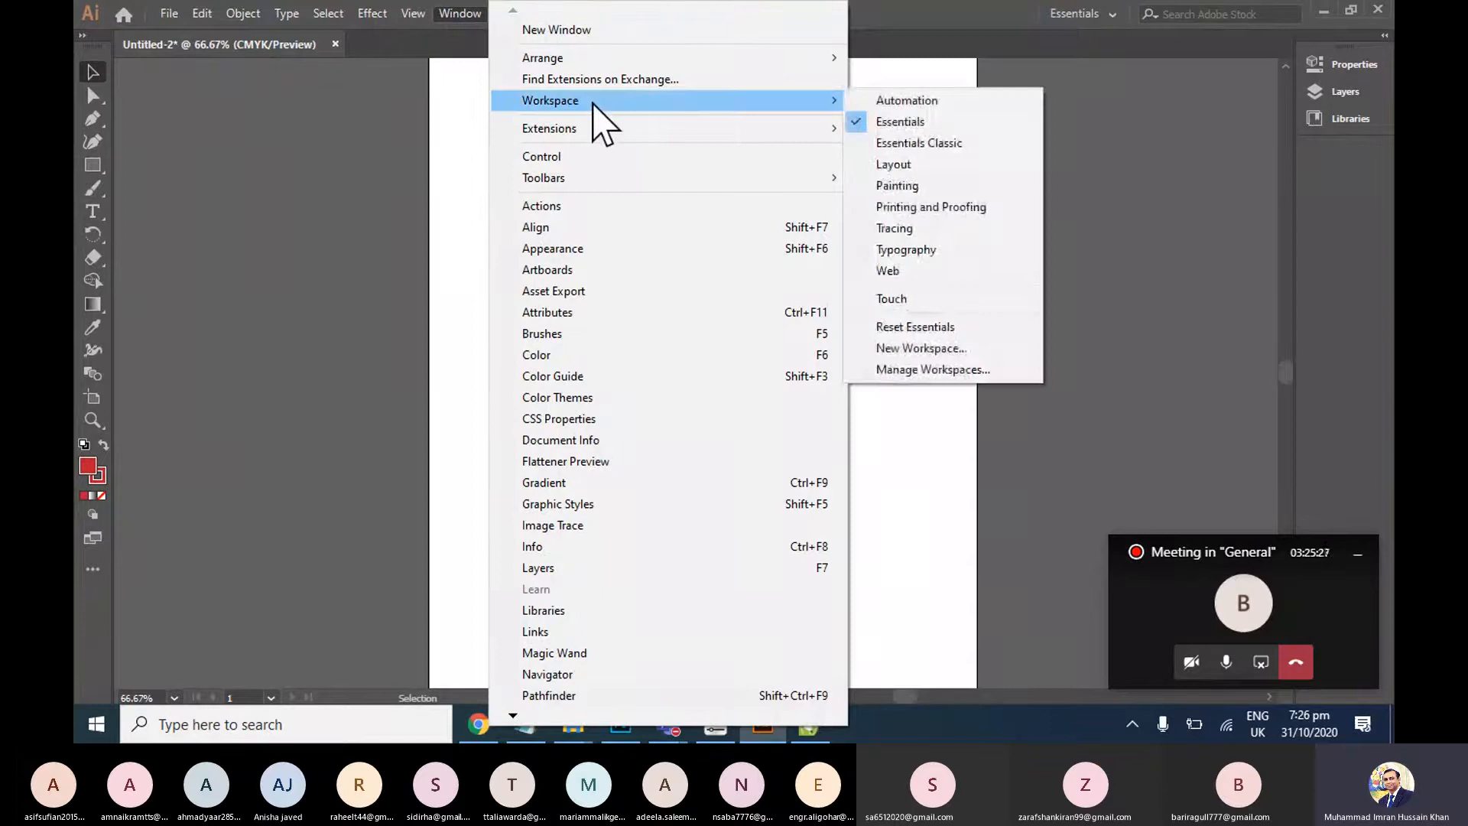
pyautogui.click(915, 326)
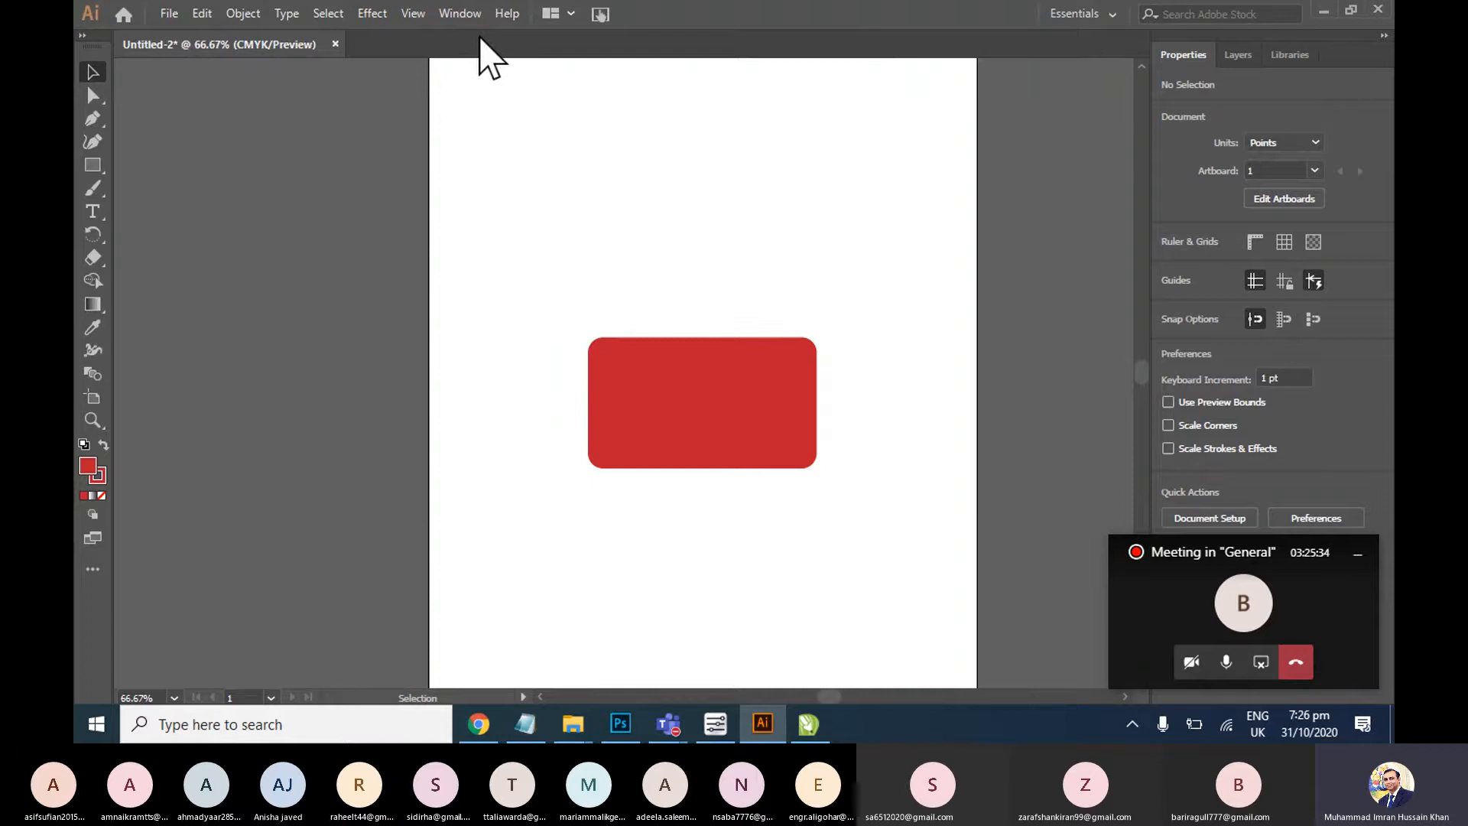
# Switch to the Printing and Proofing workspace, and minimize the meeting window covering its separations settings
pyautogui.click(472, 13)
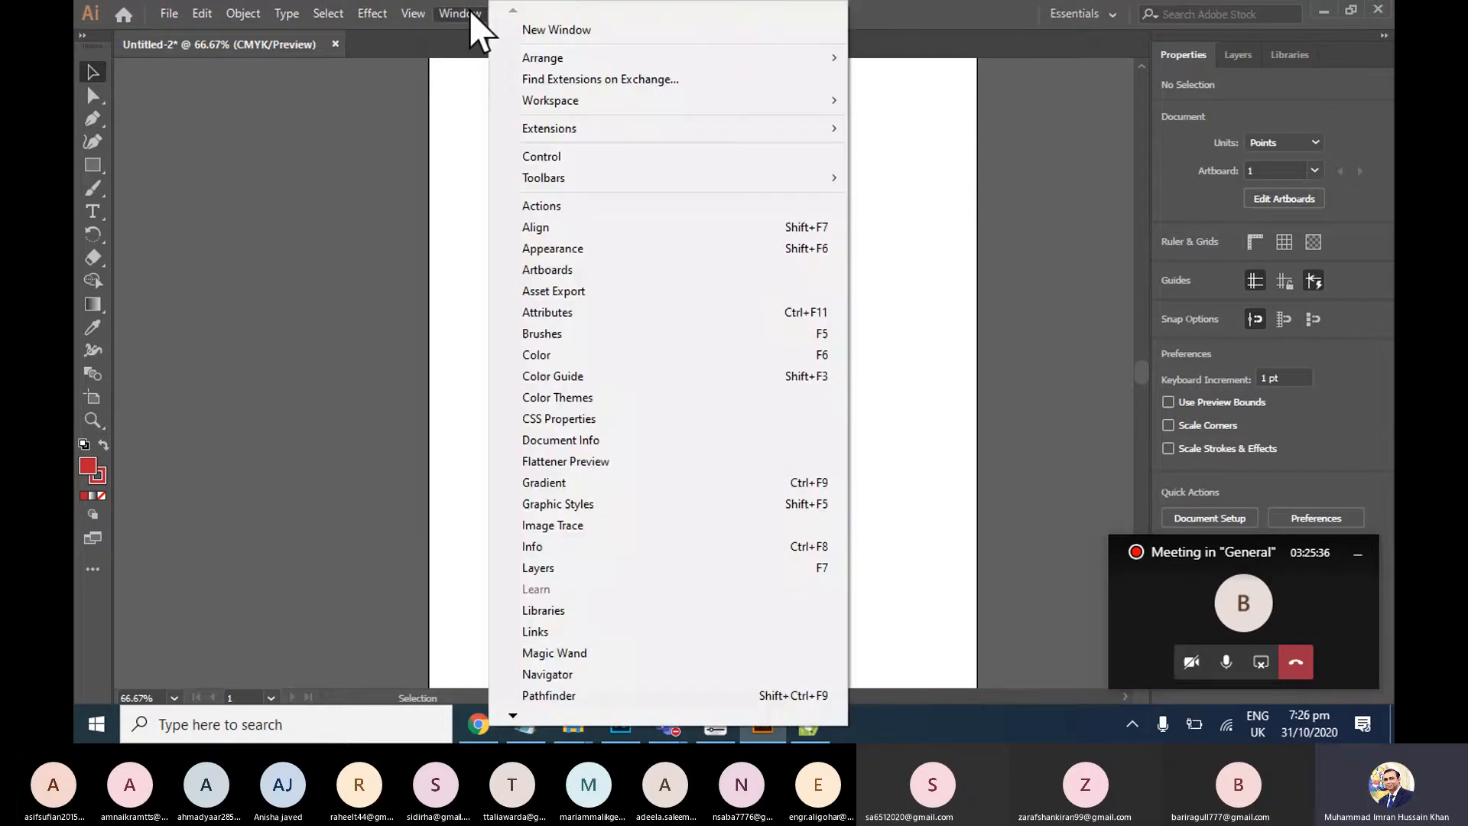
pyautogui.click(1207, 172)
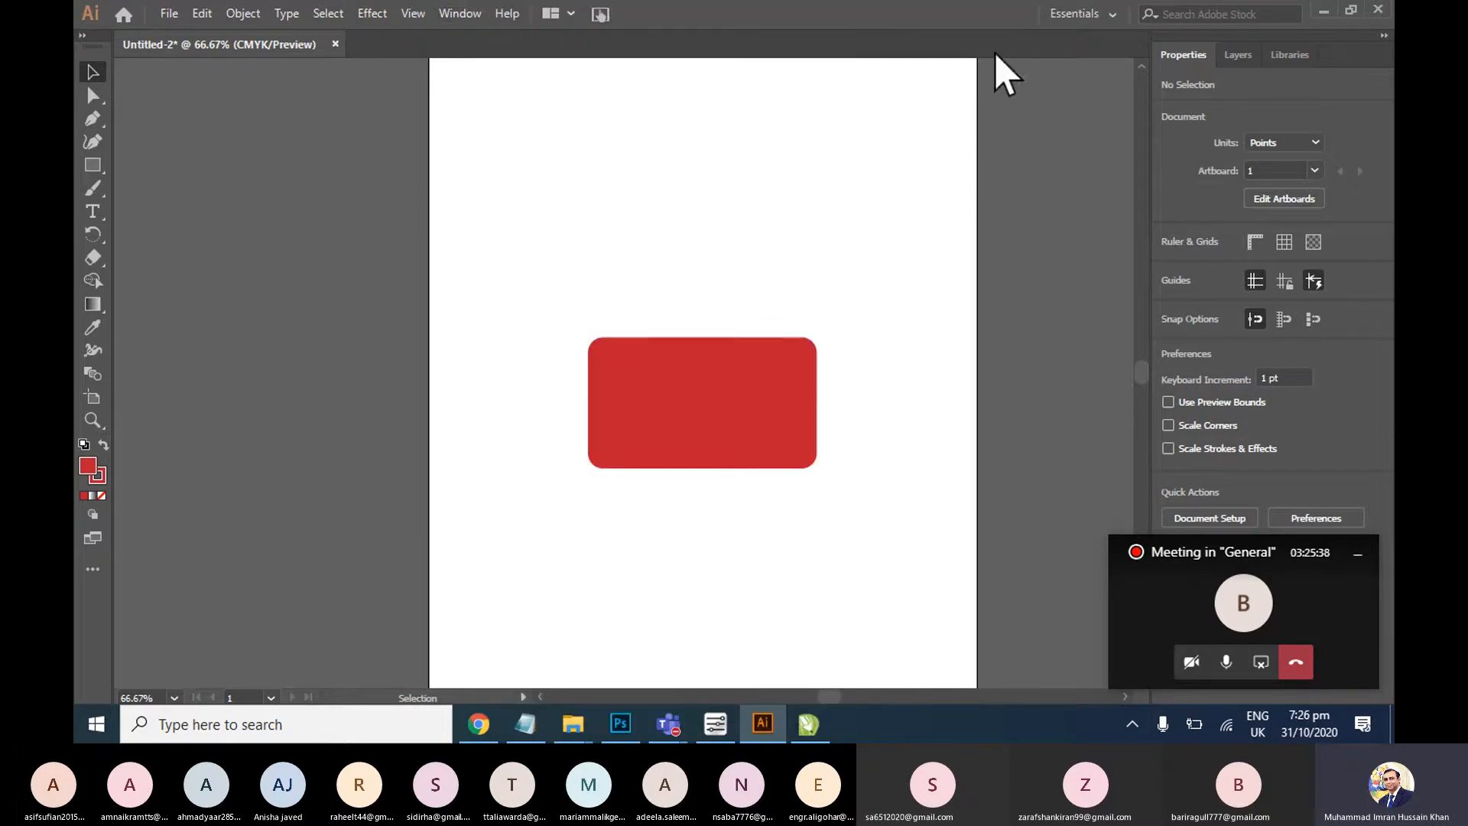
pyautogui.click(461, 14)
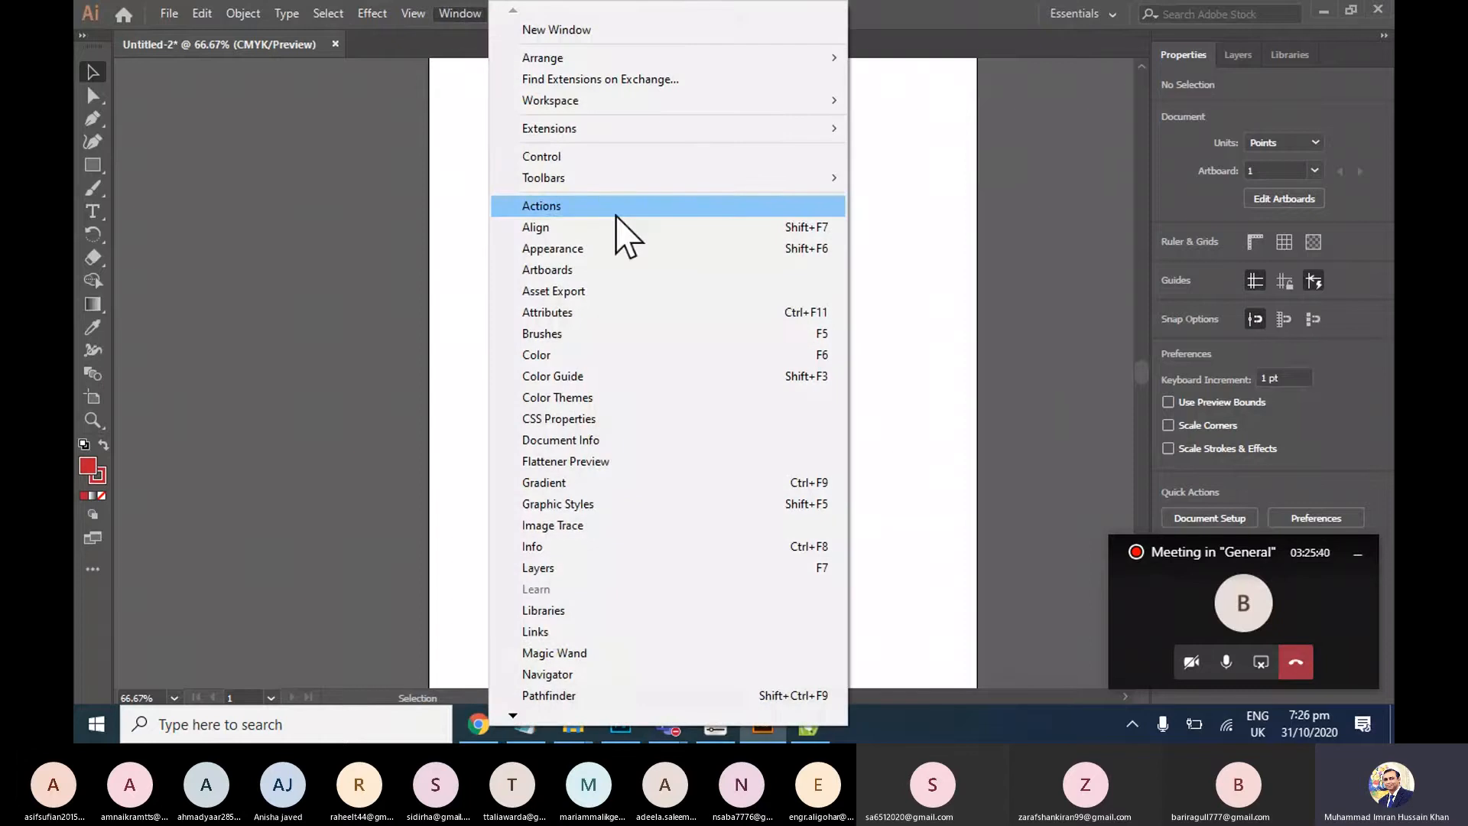
pyautogui.moveTo(692, 102)
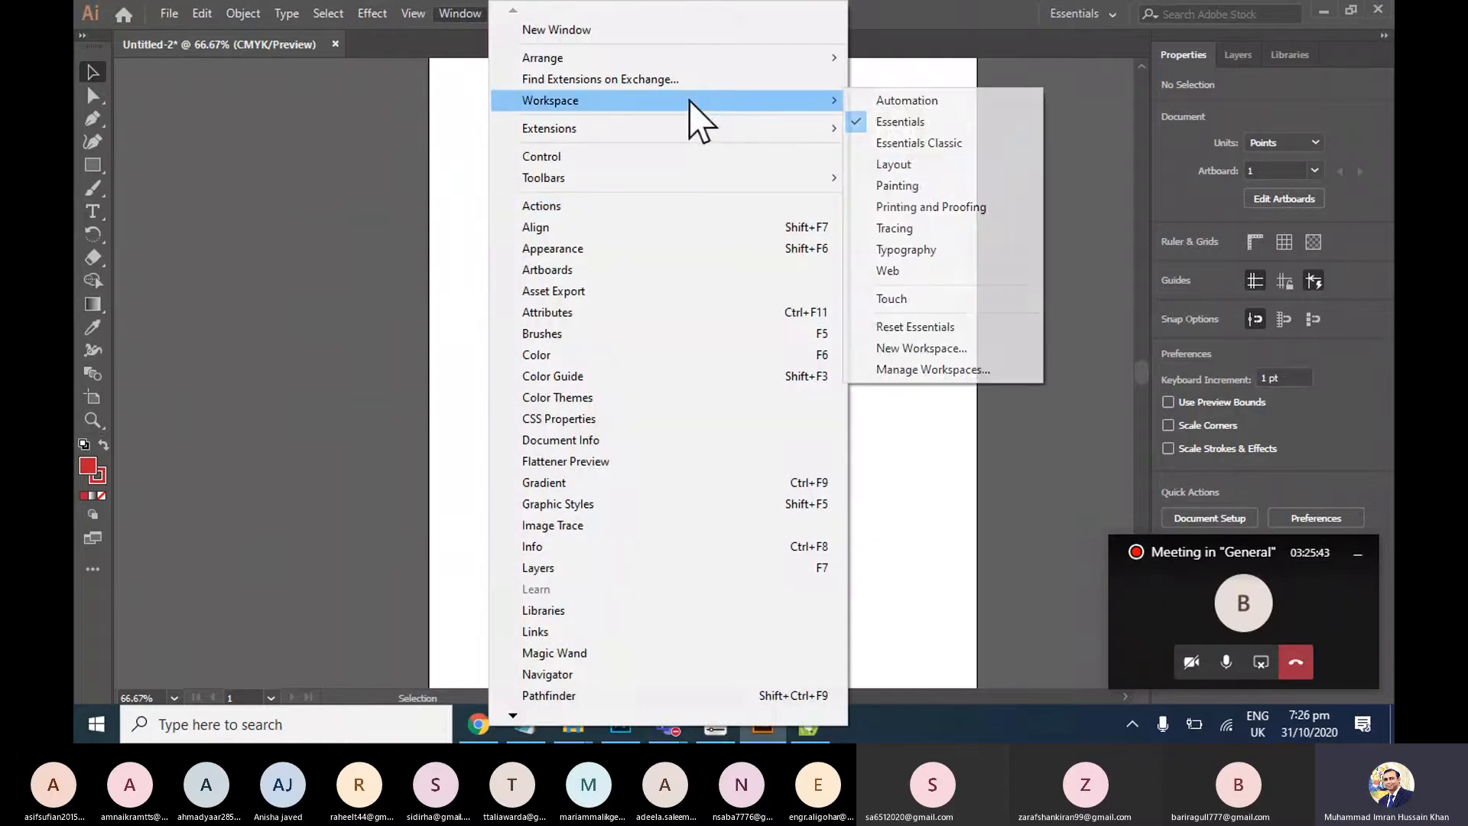
pyautogui.click(973, 210)
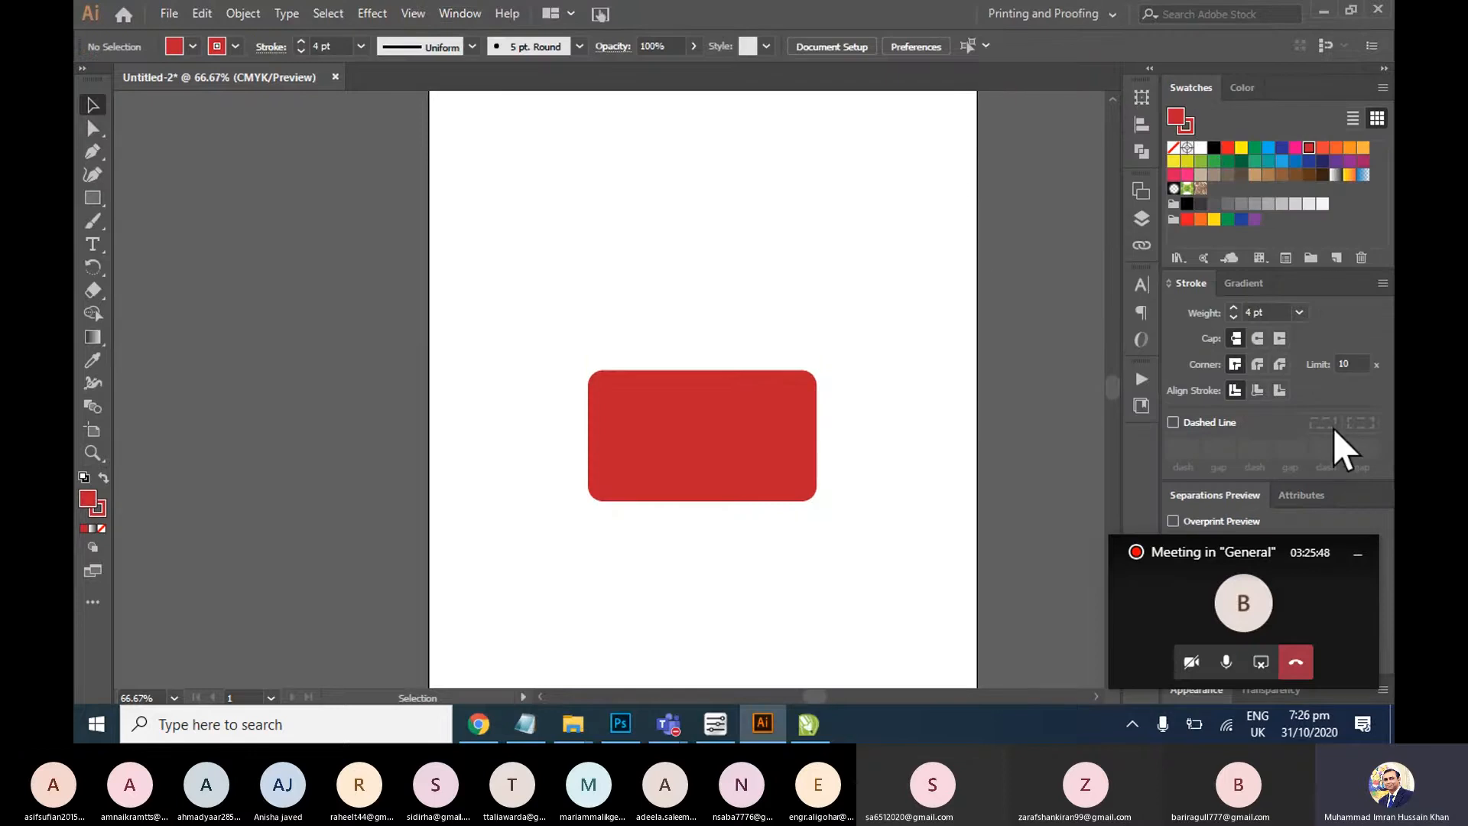
pyautogui.click(1357, 554)
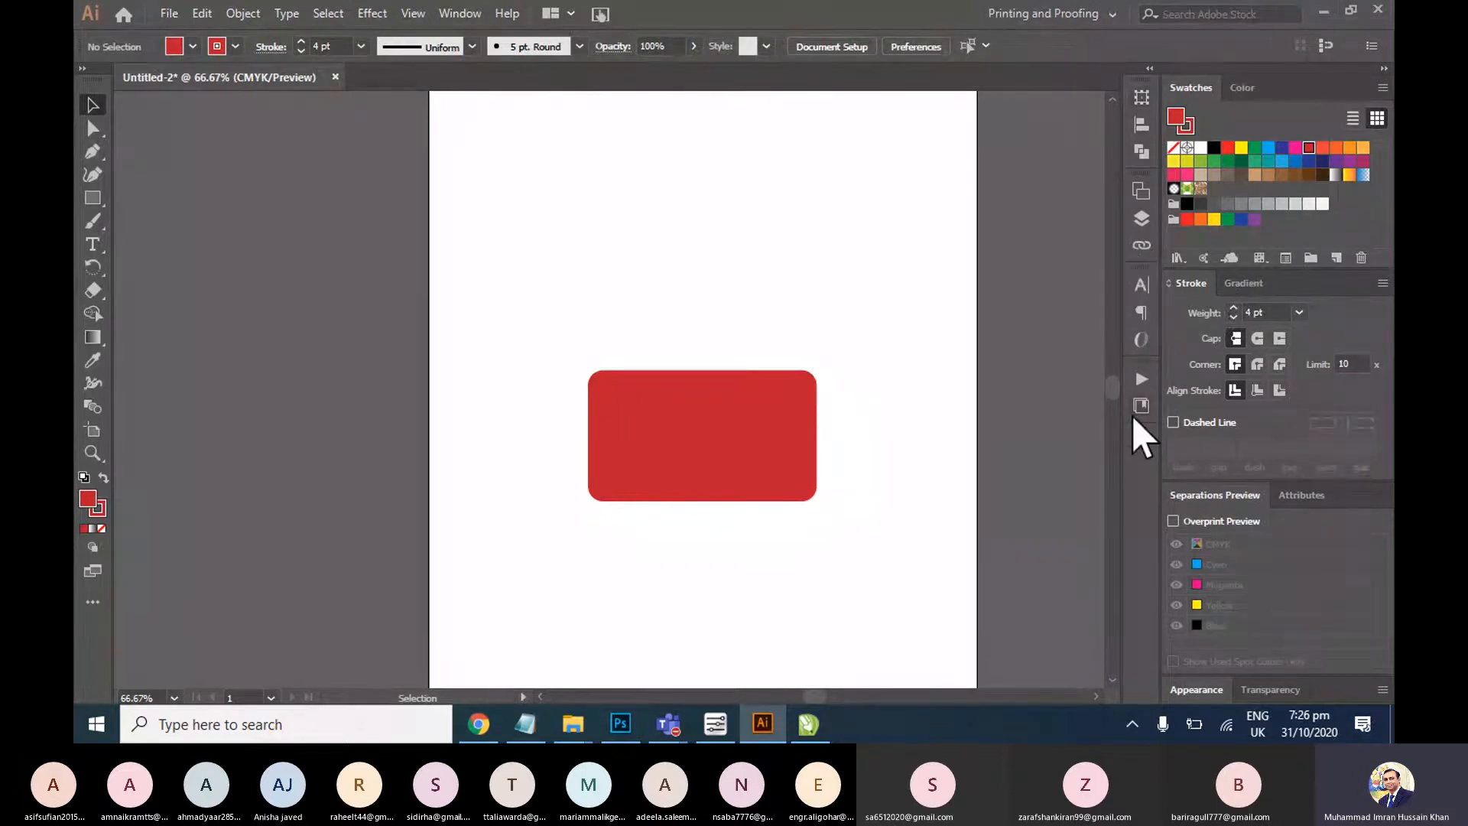
# Try the Web workspace, and switch back to Printing and Proofing
pyautogui.click(460, 13)
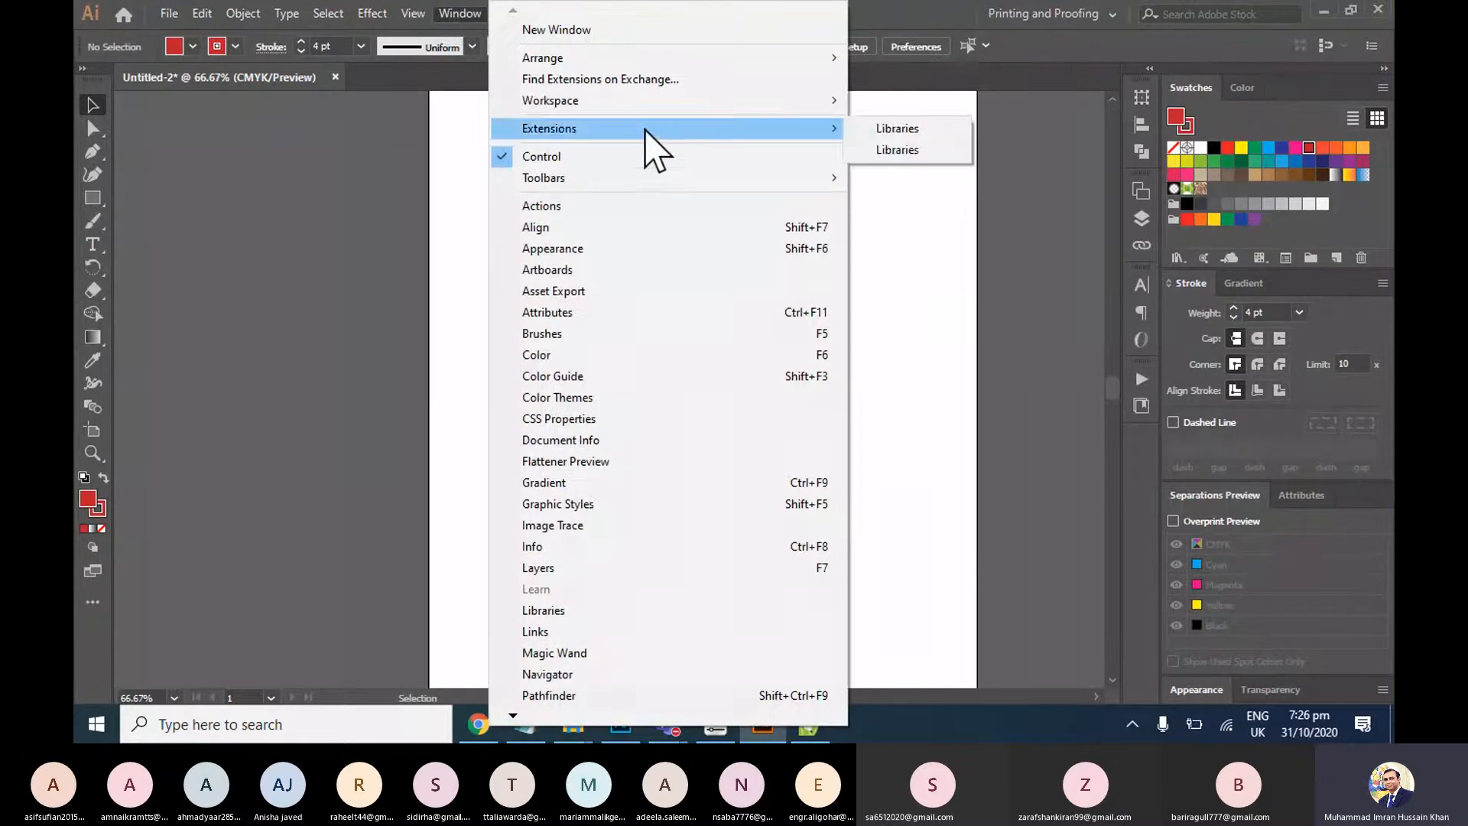
pyautogui.moveTo(661, 101)
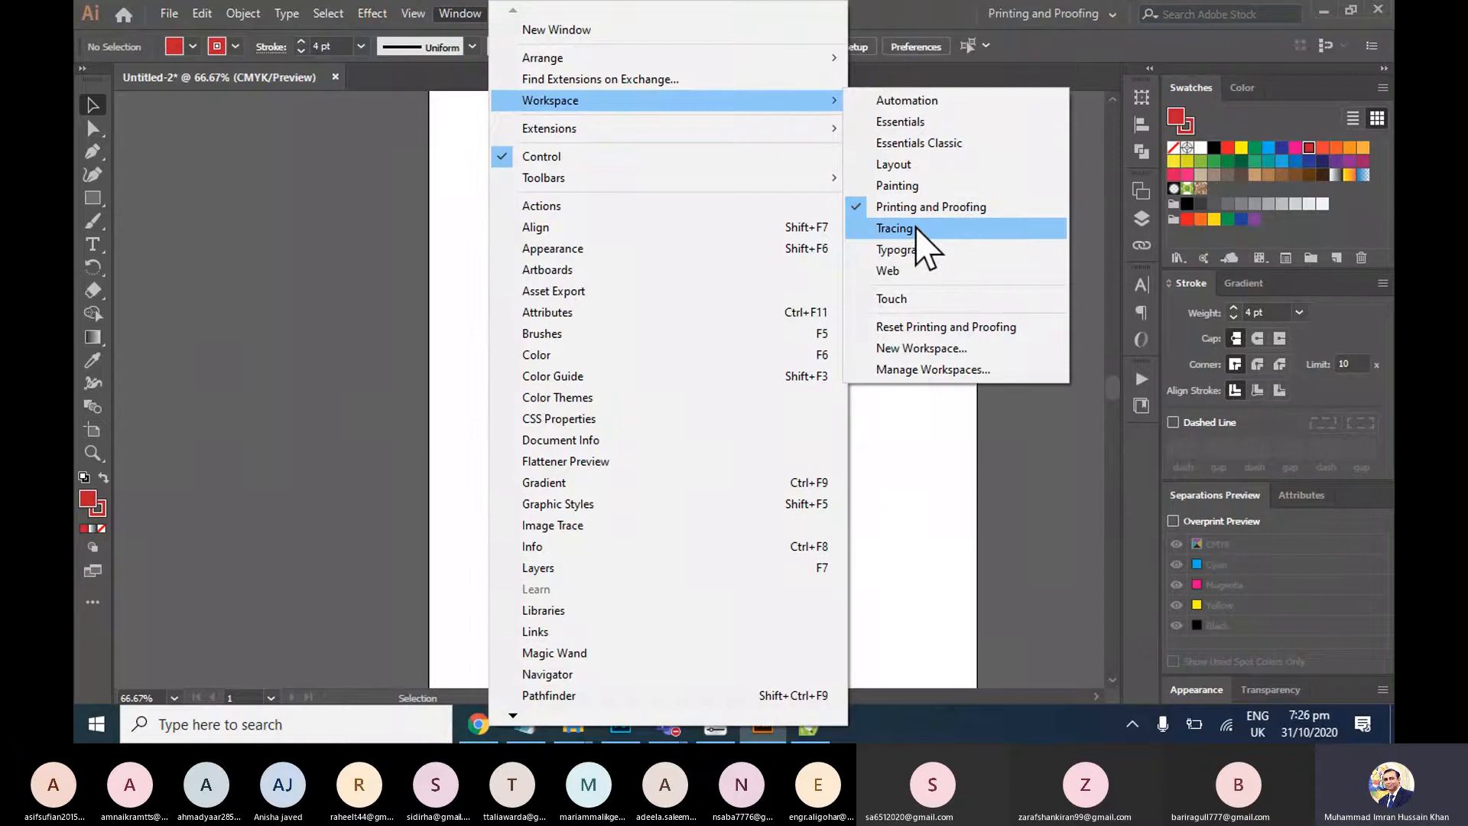
pyautogui.click(915, 270)
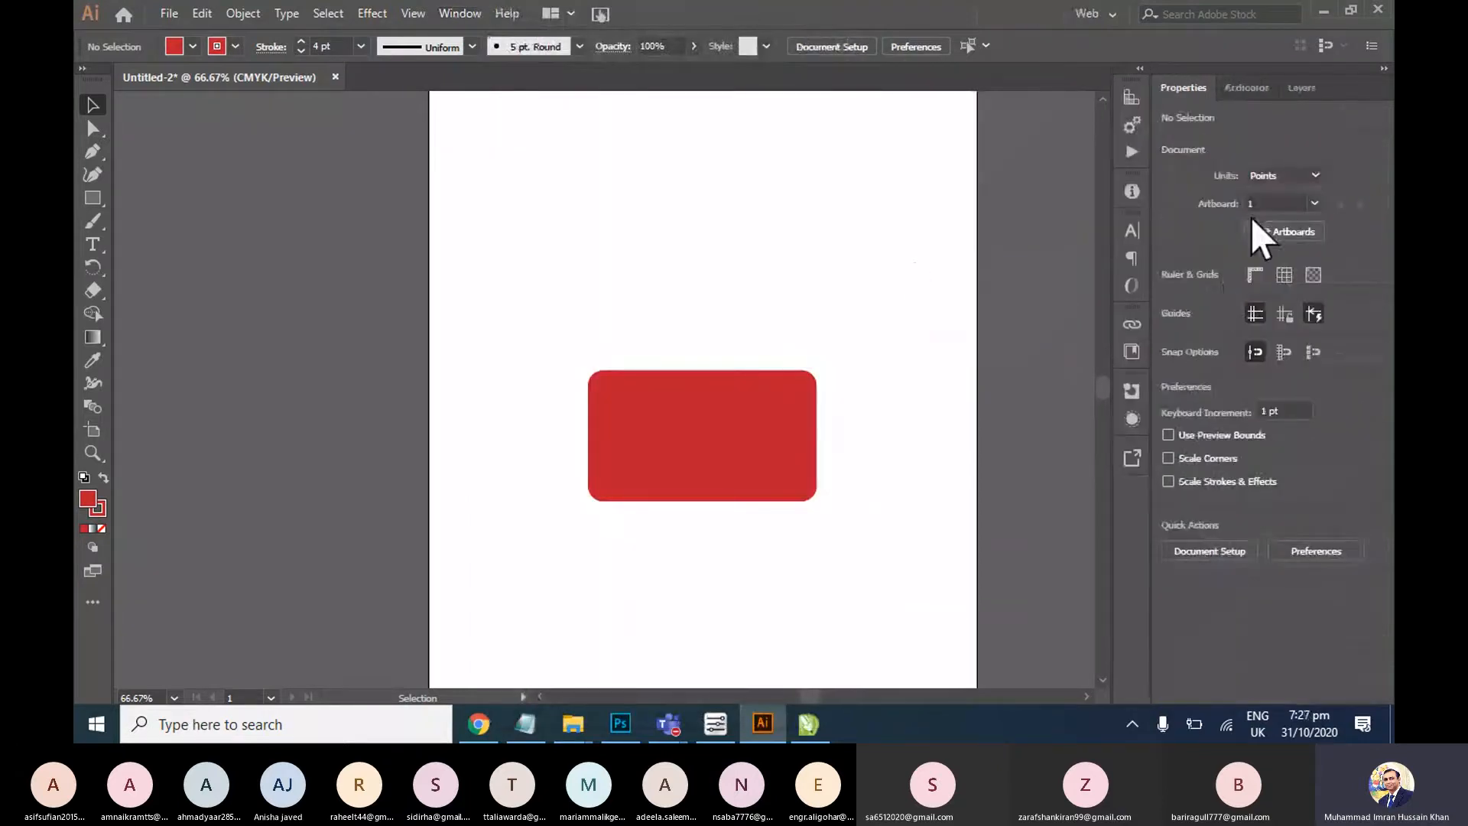
pyautogui.click(468, 17)
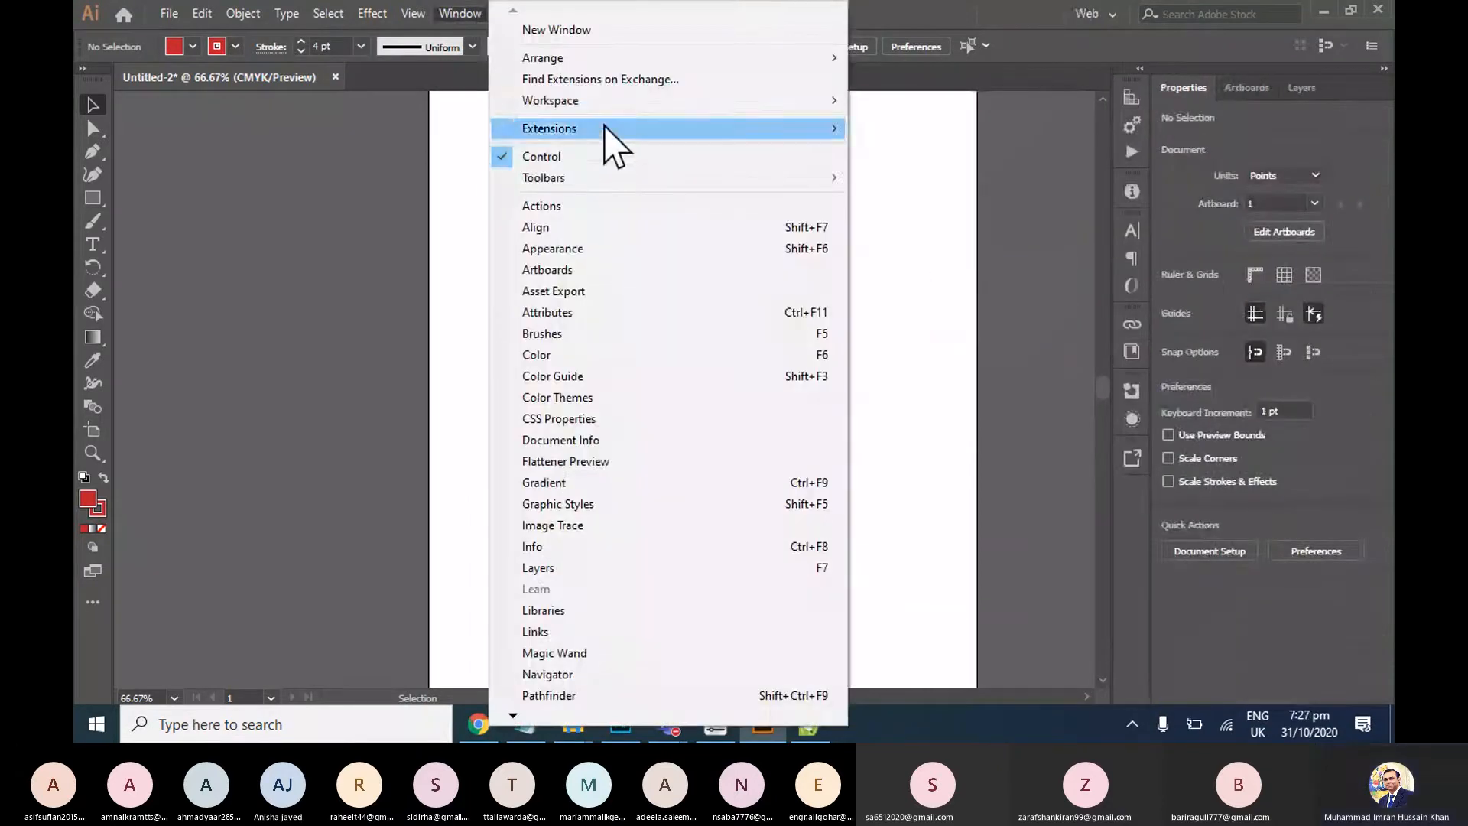
pyautogui.moveTo(627, 103)
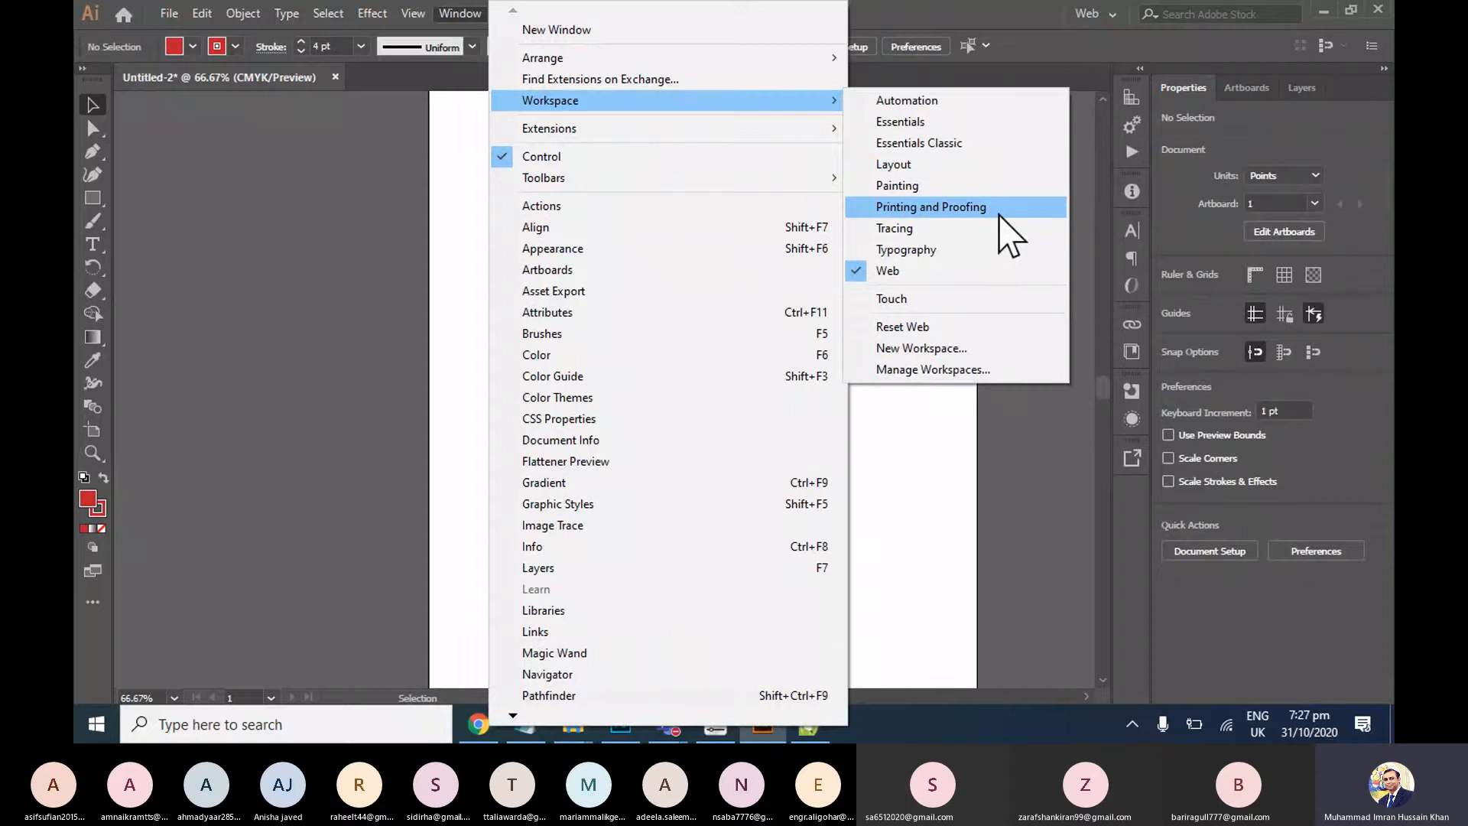
pyautogui.click(998, 214)
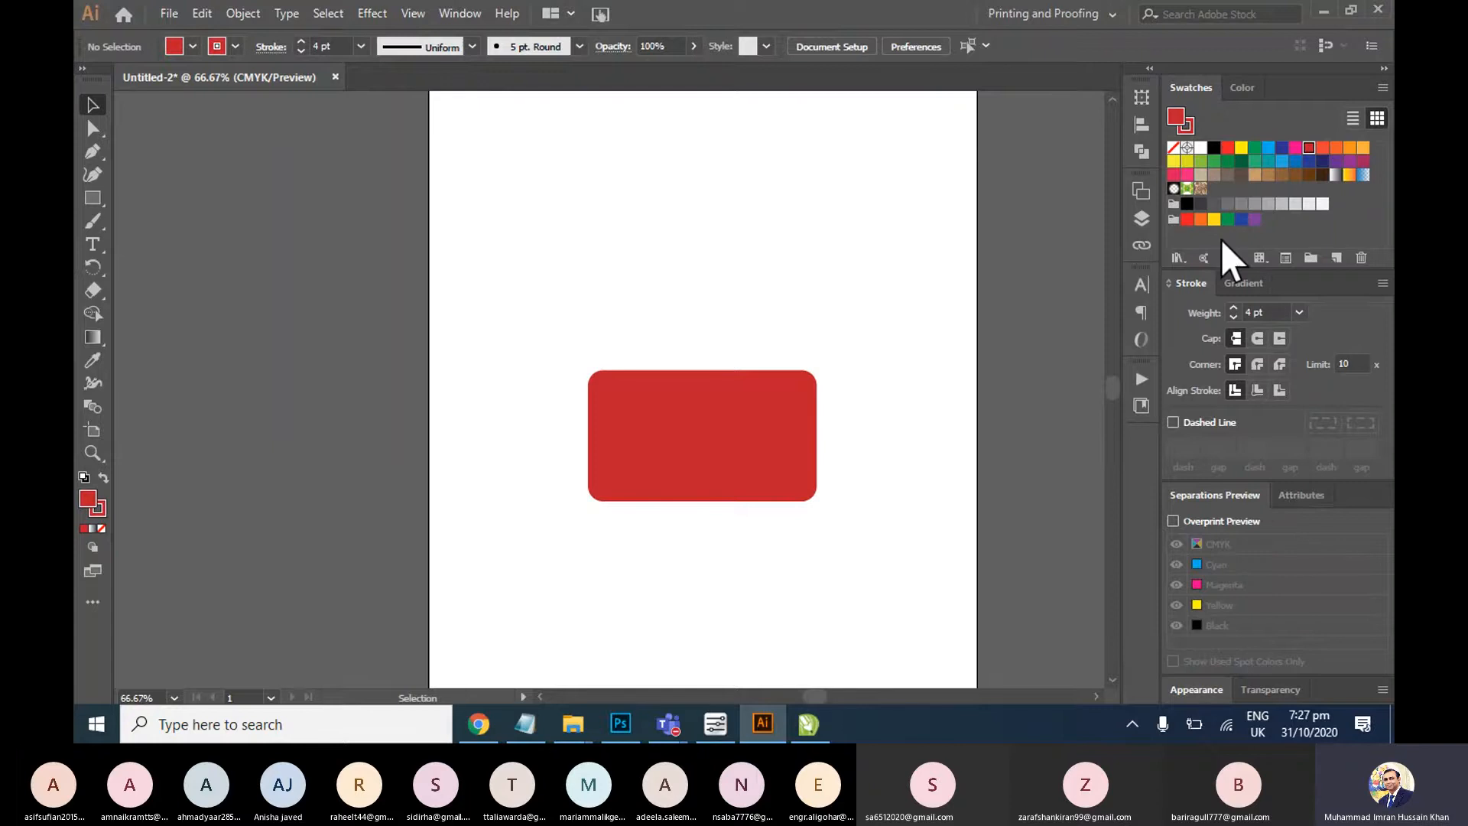
# Switch to Photoshop with the leather texture, apply the Graphic and Web workspace, and display the image's layers
pyautogui.click(621, 723)
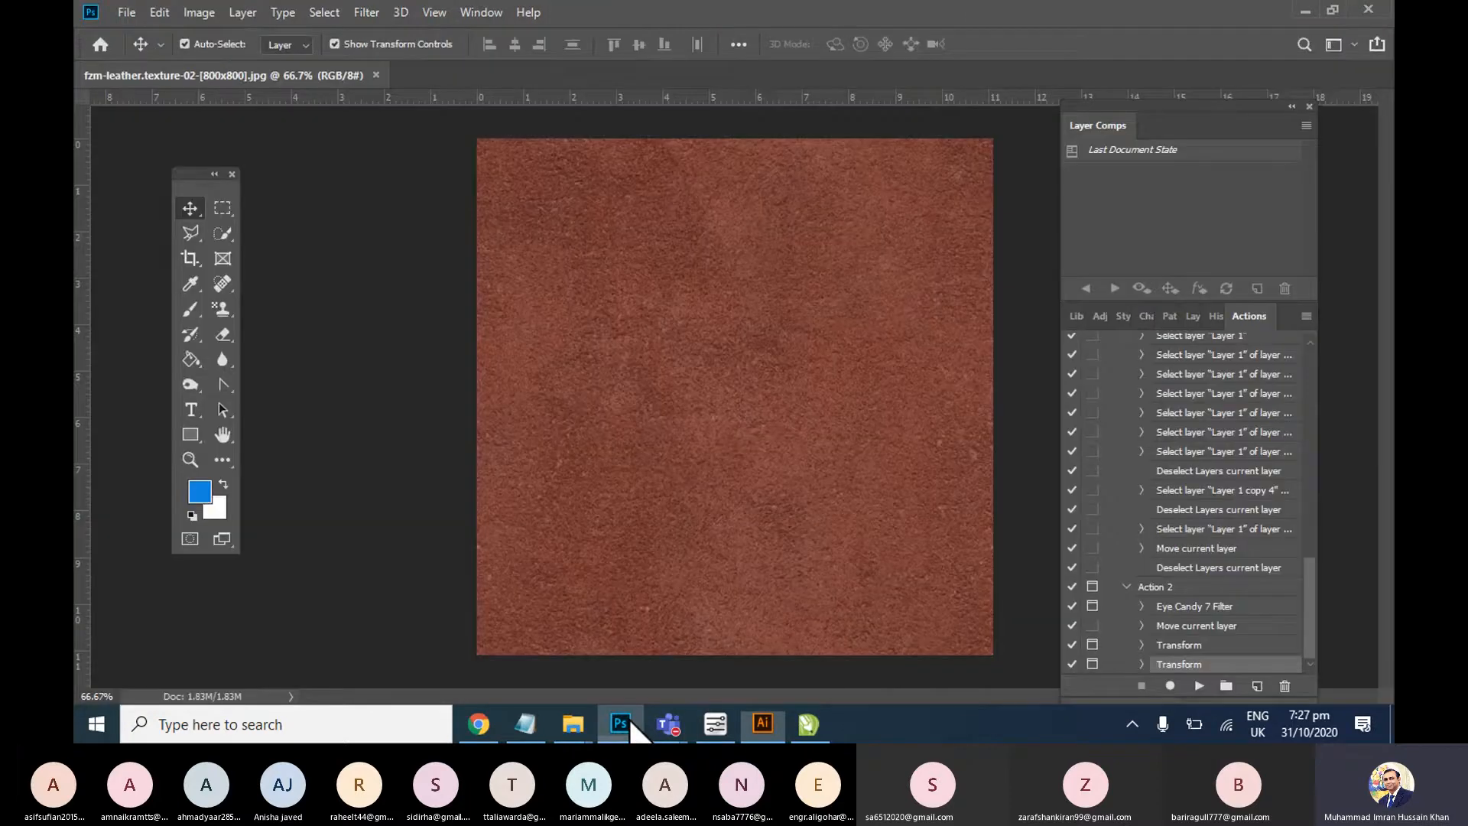
pyautogui.hotkey('shift', 'Tab')
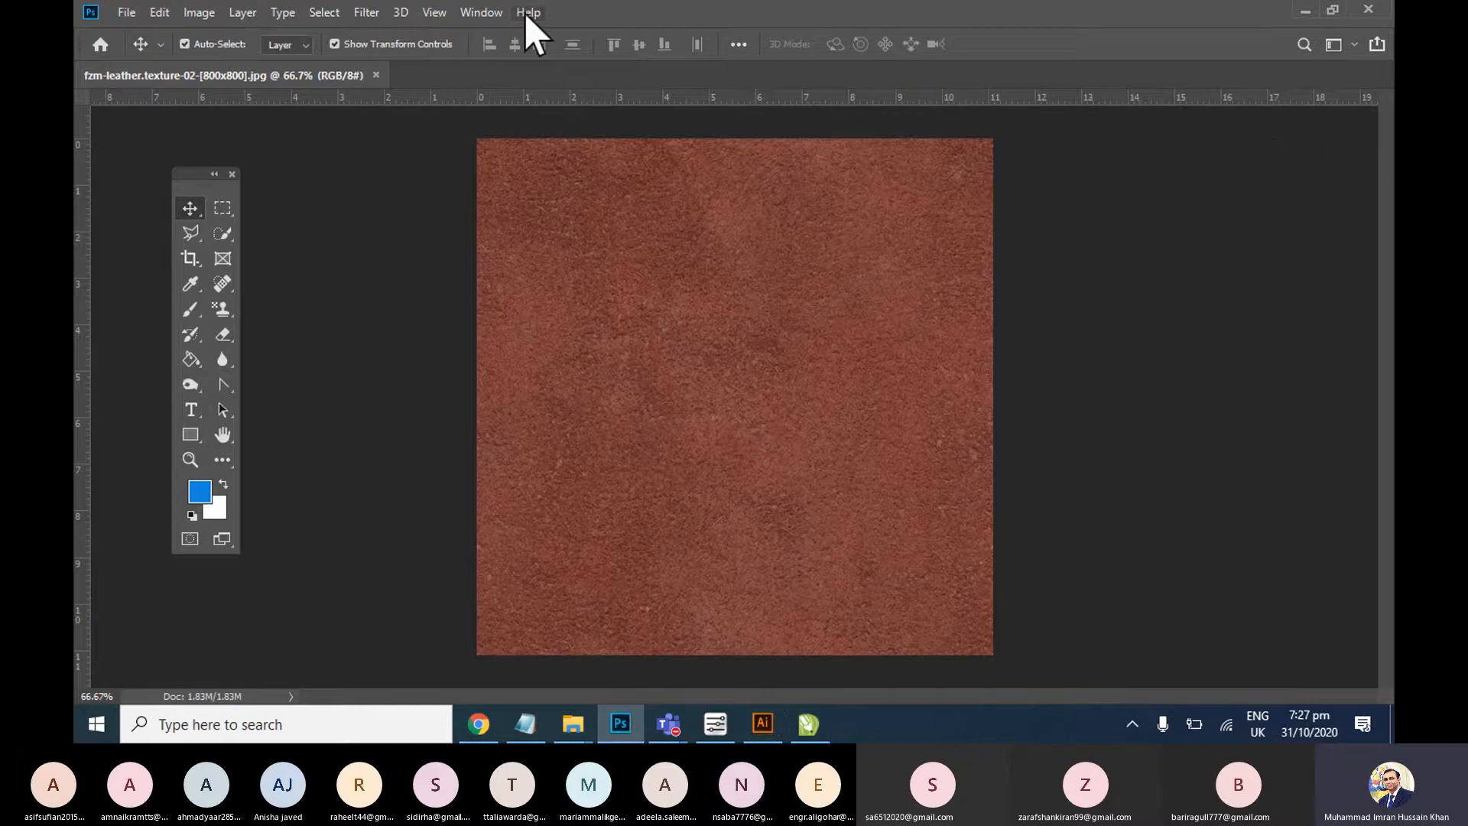
pyautogui.click(481, 12)
pyautogui.moveTo(604, 32)
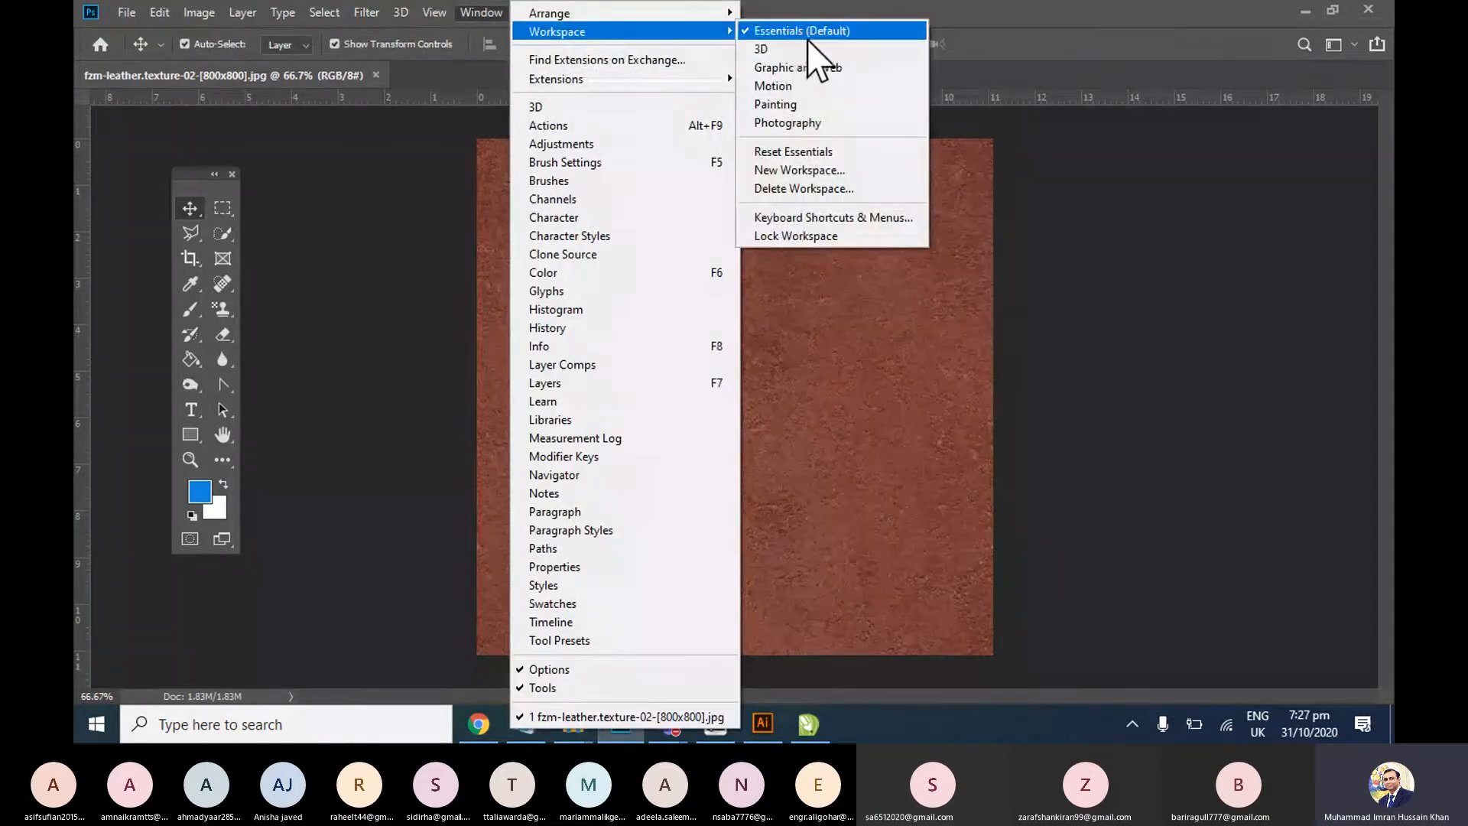
pyautogui.click(841, 76)
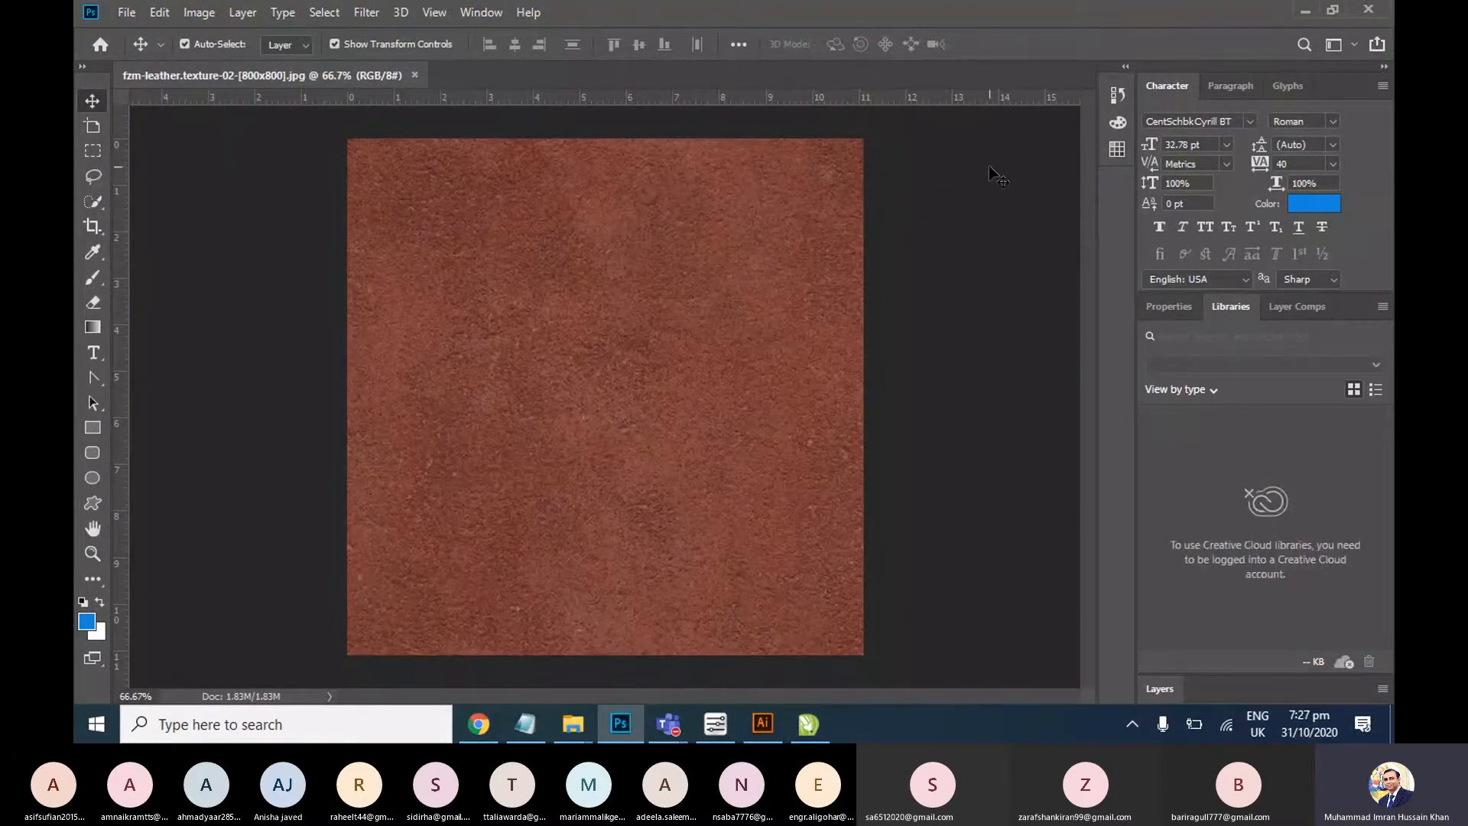
pyautogui.click(480, 12)
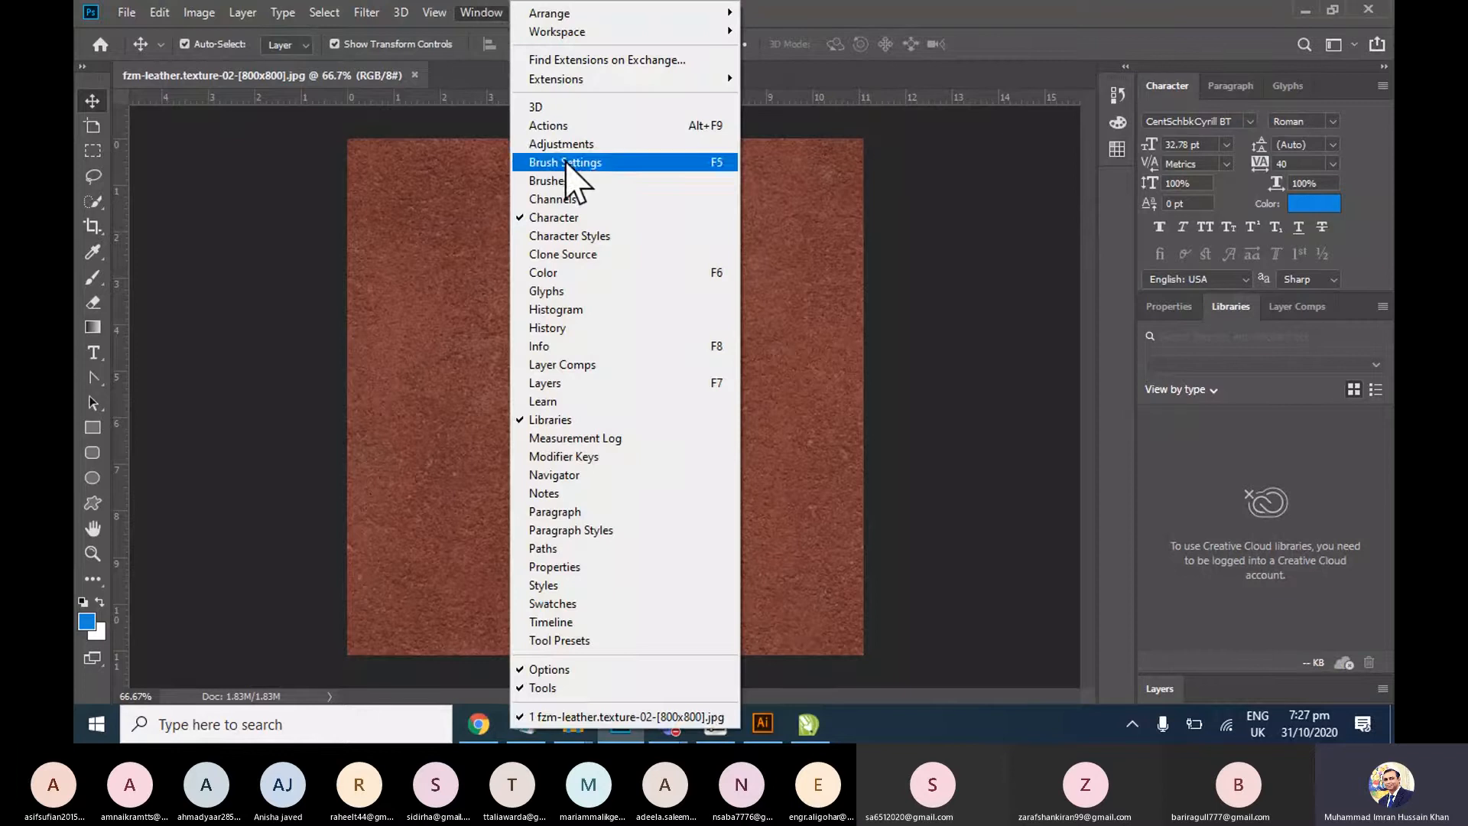
pyautogui.click(570, 384)
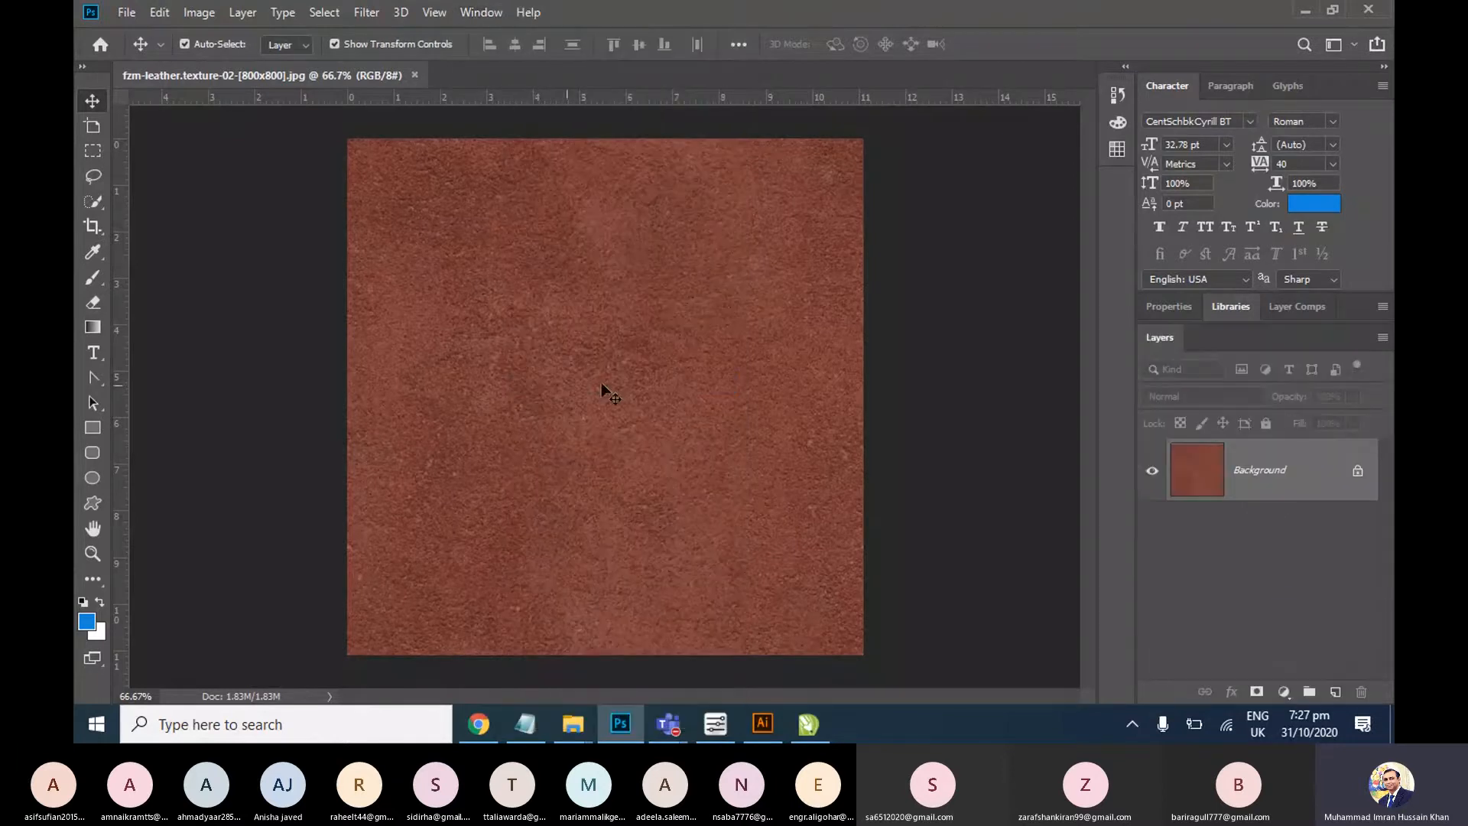
# Switch to Illustrator and delete the red rounded rectangle from the artboard
pyautogui.click(757, 724)
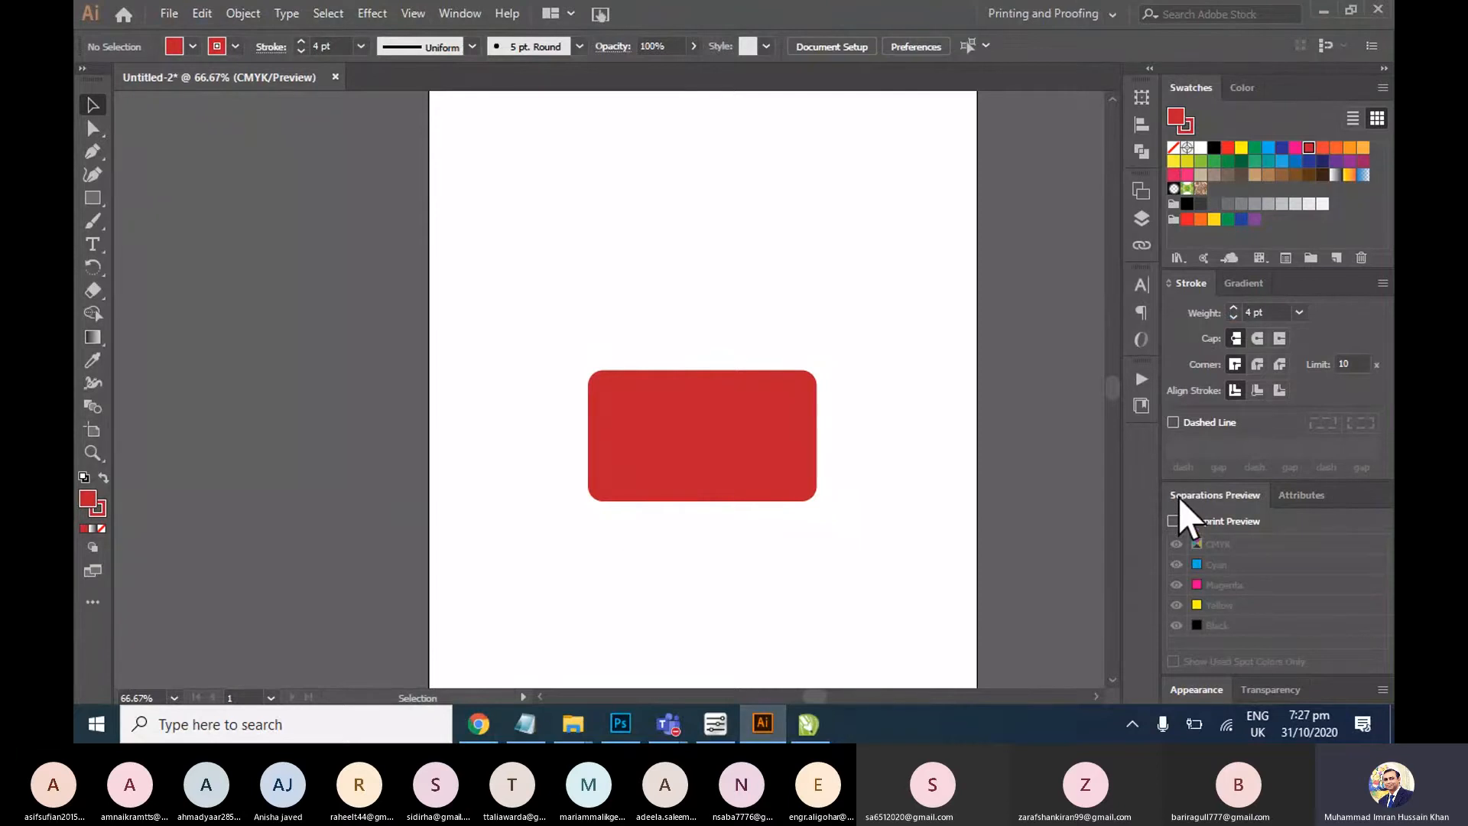
pyautogui.moveTo(888, 424); pyautogui.dragTo(759, 444)
pyautogui.click(517, 441)
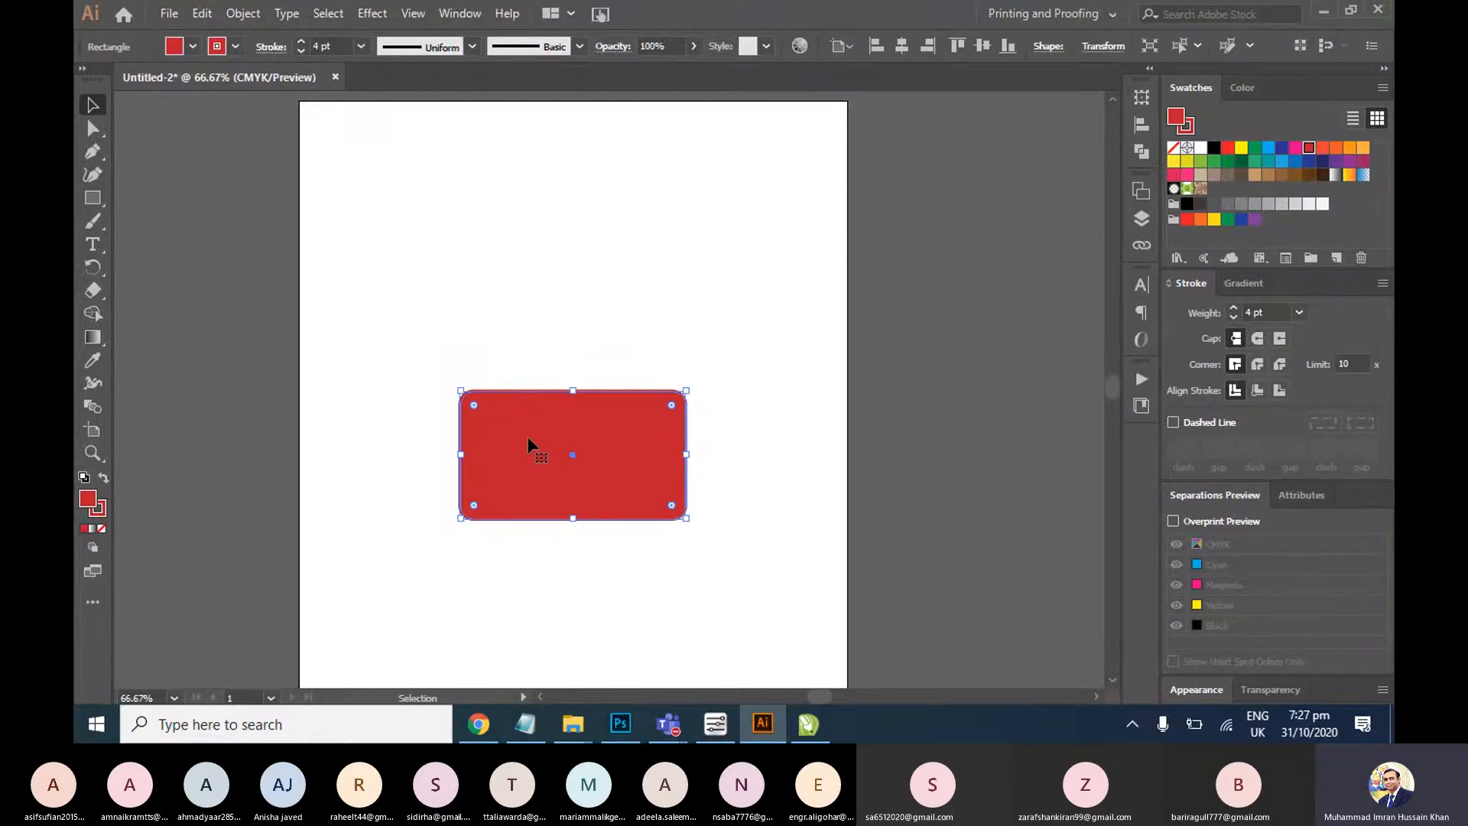
pyautogui.press('Delete')
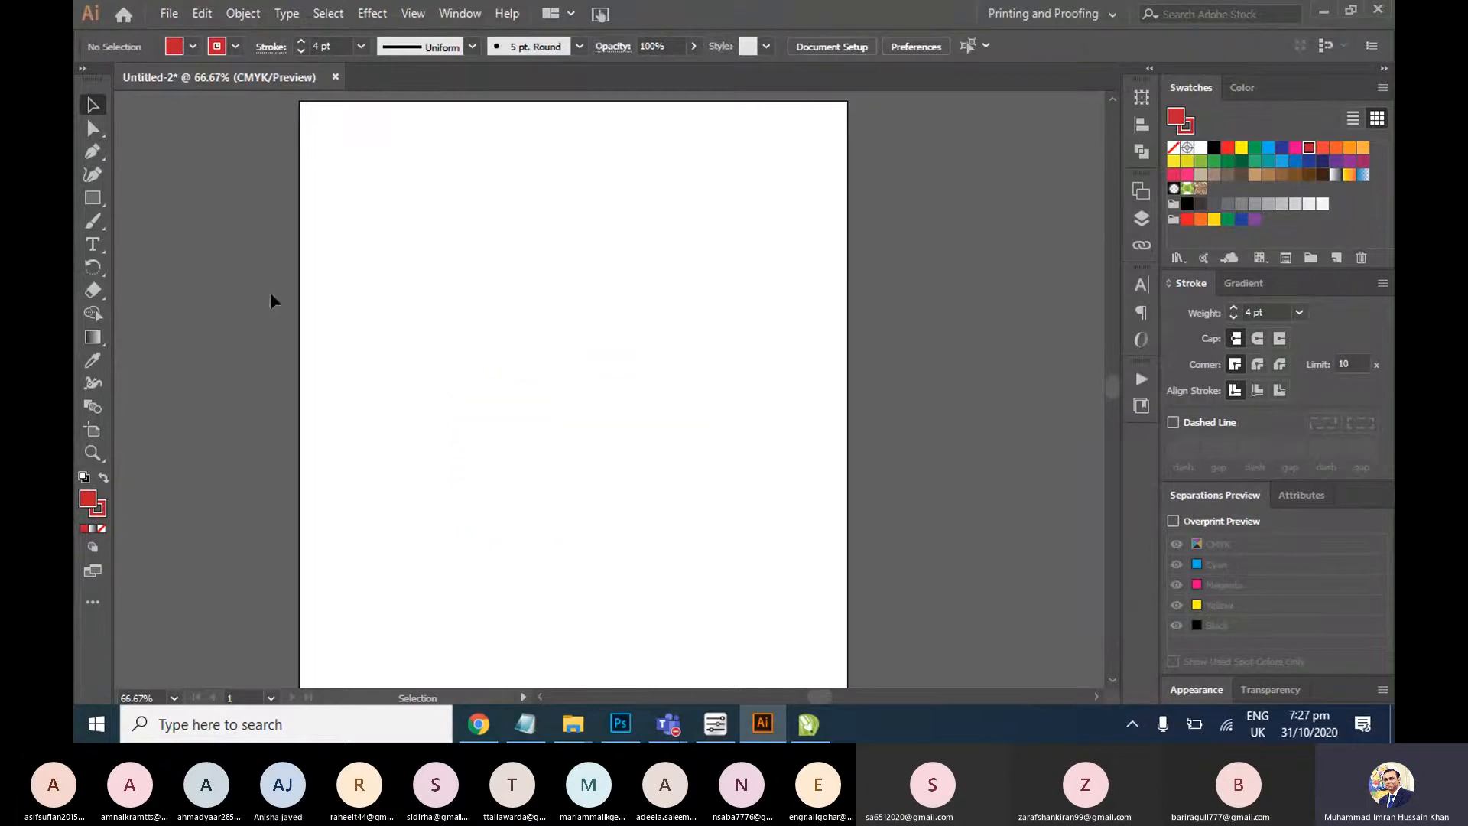
# Draw a slightly rotated red hexagon with the Polygon tool near the artboard's upper-left corner
pyautogui.click(103, 199)
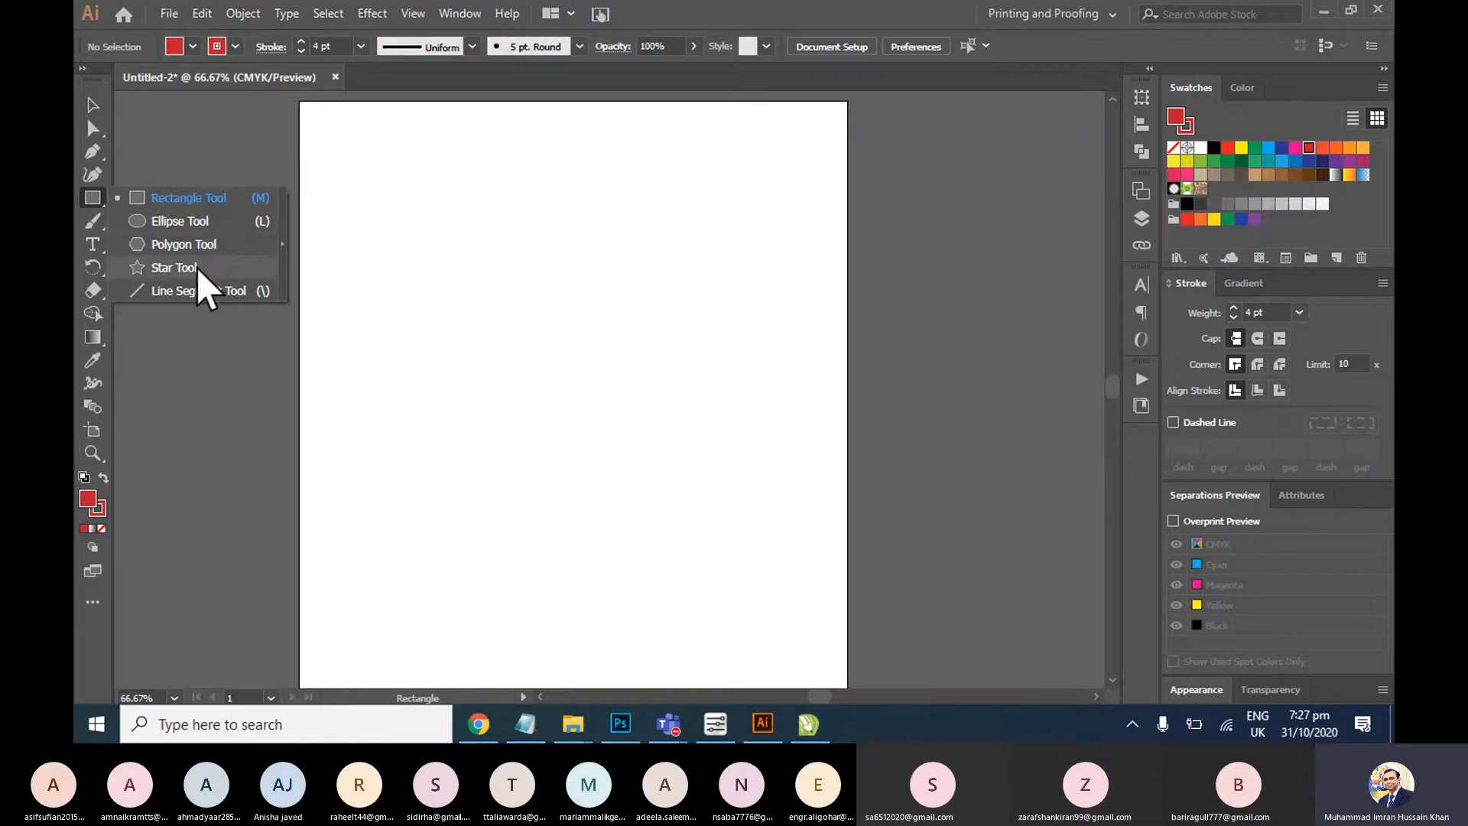
pyautogui.click(173, 243)
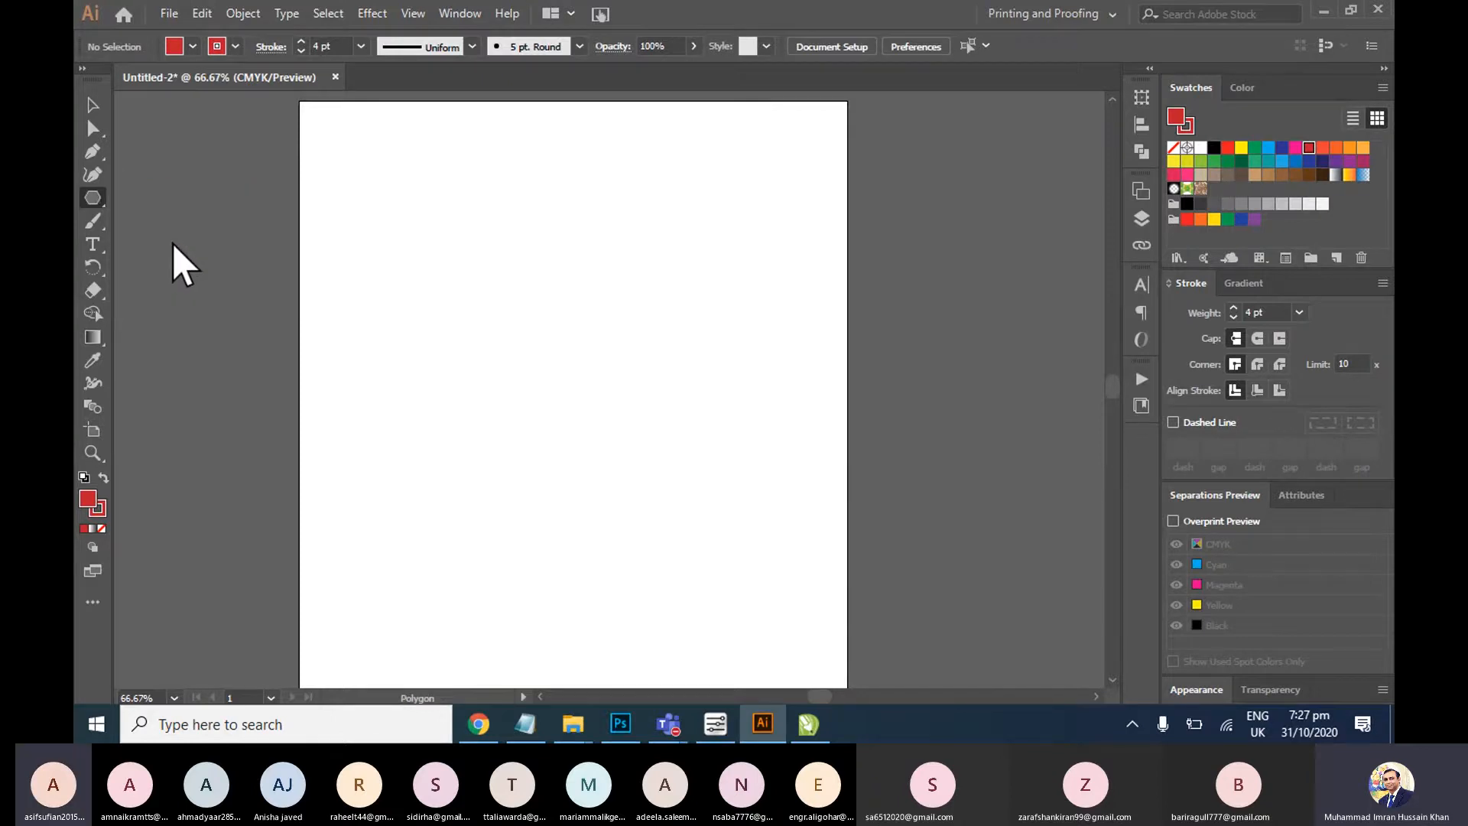
pyautogui.moveTo(402, 225); pyautogui.dragTo(440, 300)
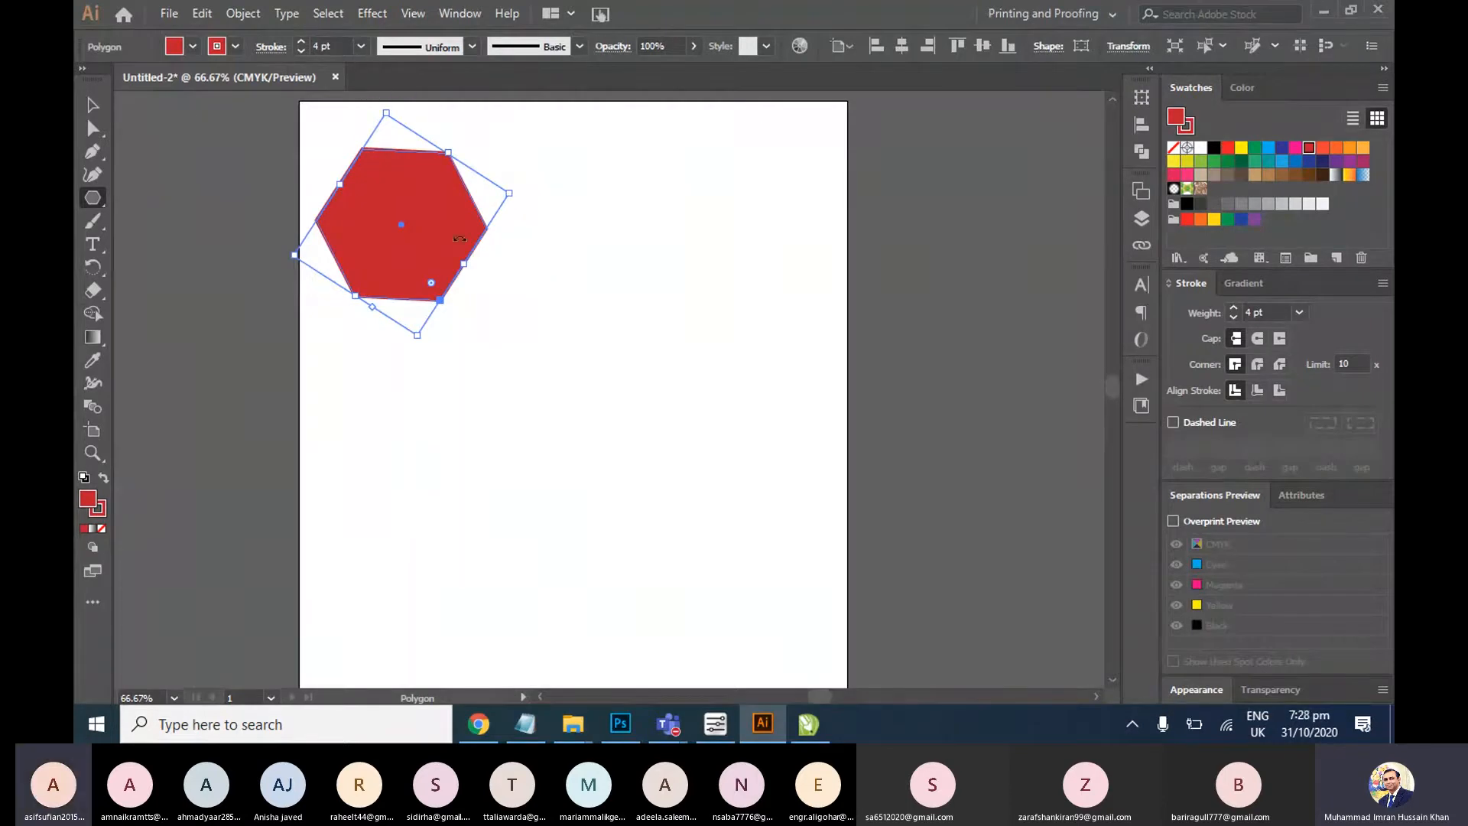
# Create a 15-sided polygon with a radius of 94.6711 pt beside the hexagon's lower-right edge, and deselect it
pyautogui.click(539, 340)
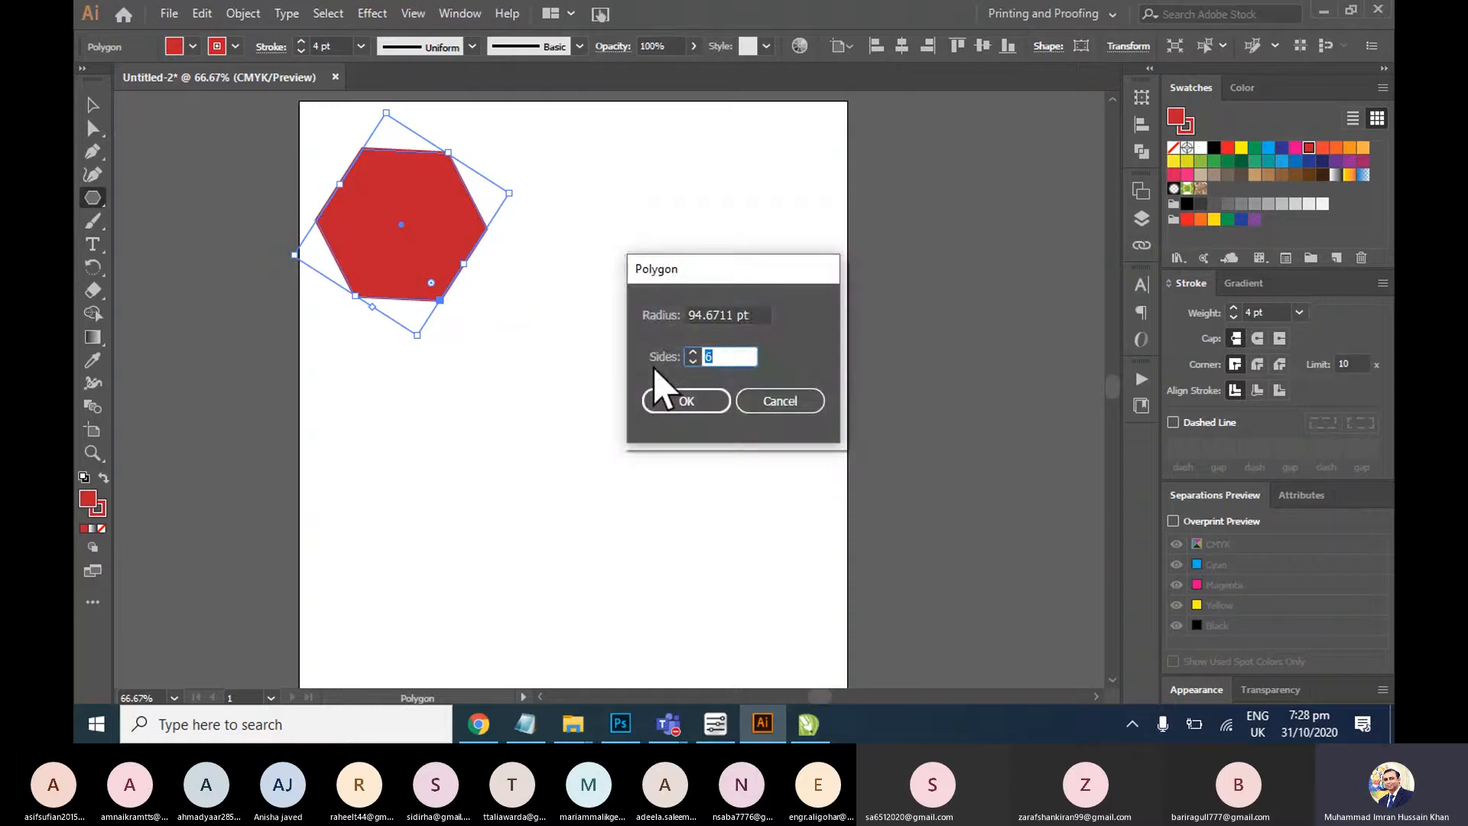
pyautogui.write('11')
pyautogui.click(693, 352)
pyautogui.click(693, 352)
pyautogui.click(694, 352)
pyautogui.click(695, 351)
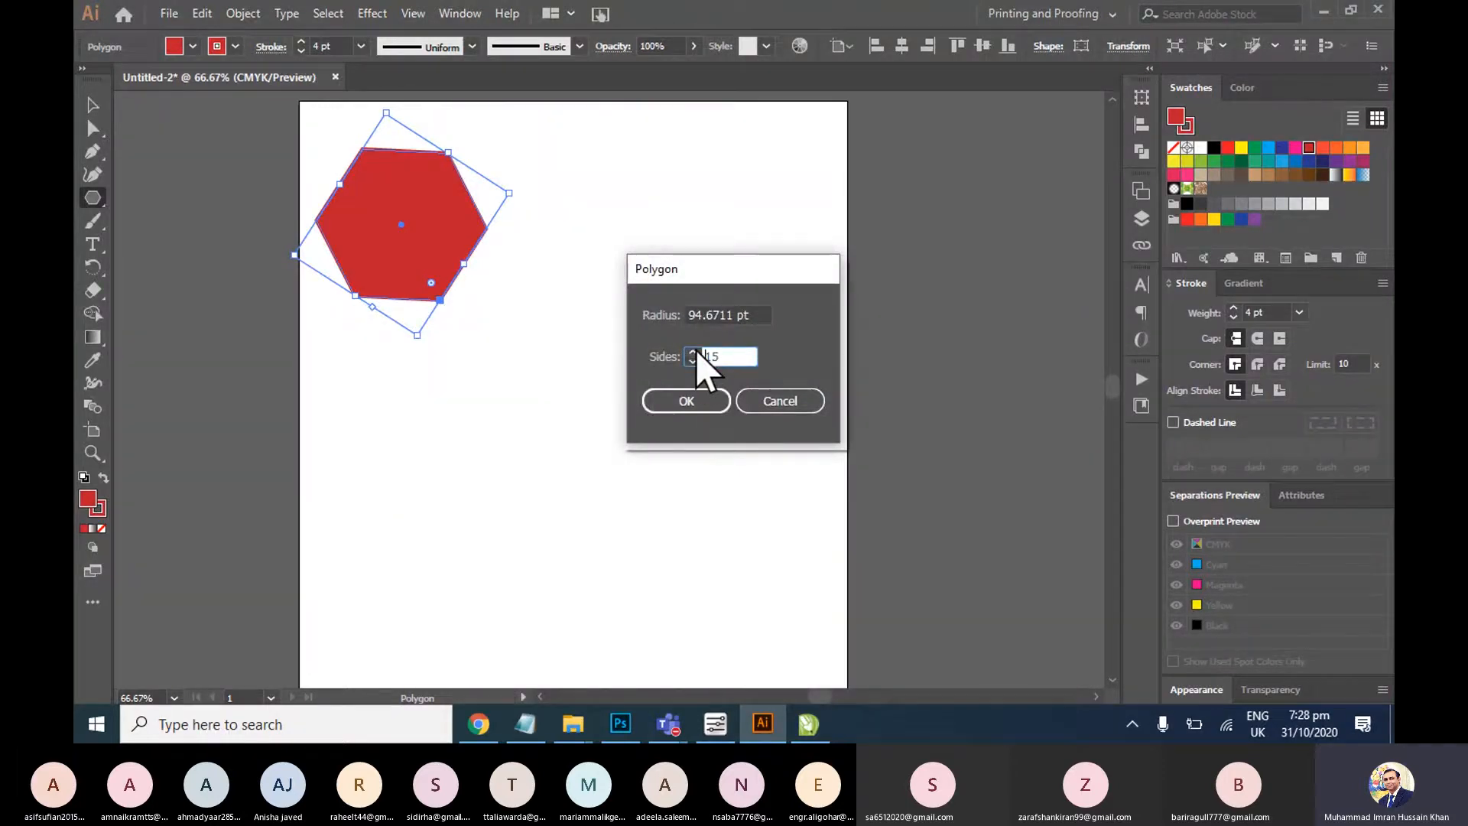
pyautogui.click(692, 399)
pyautogui.hotkey('ctrl', 'shift', 'a')
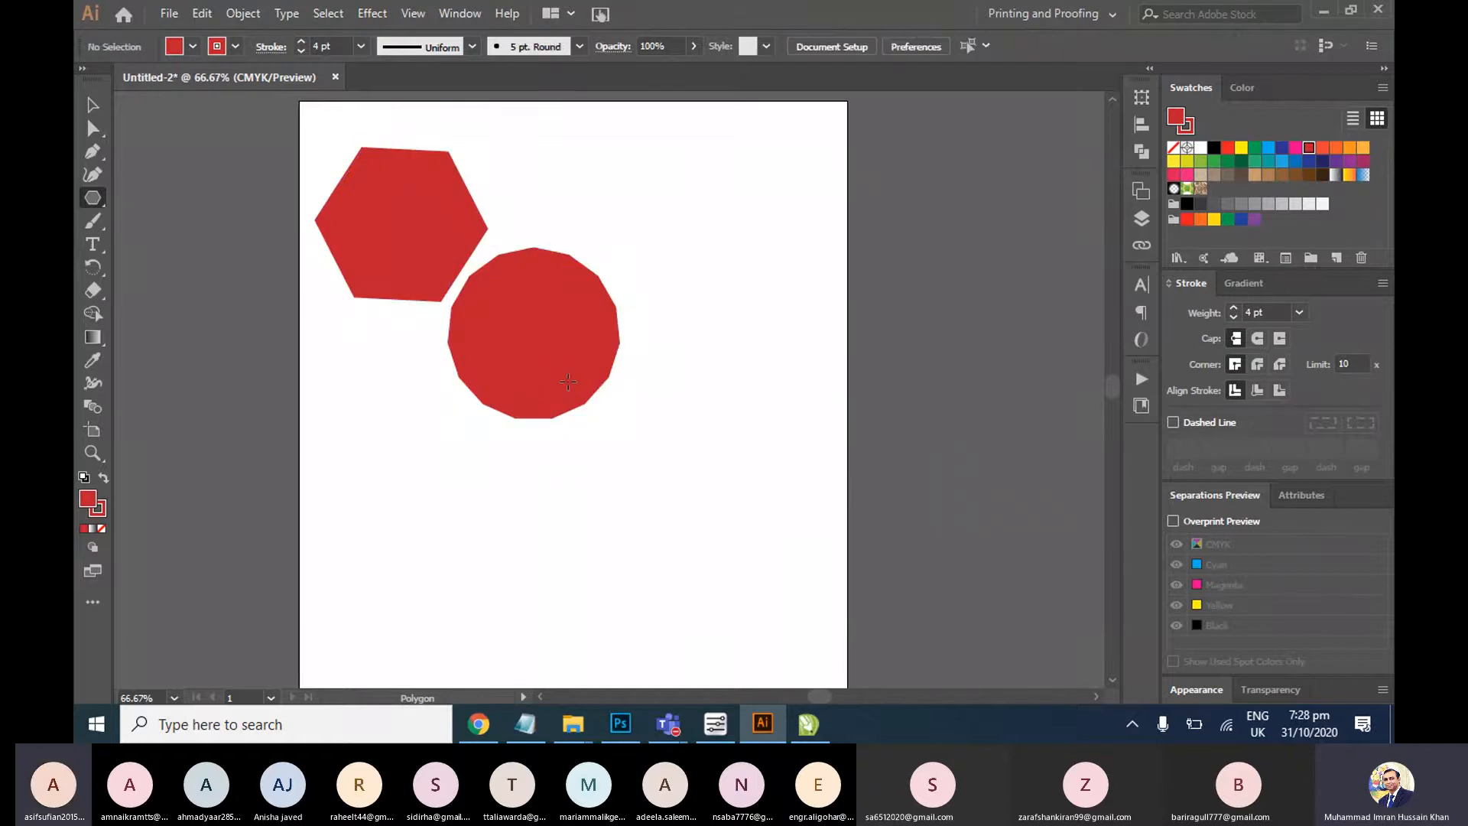
# Move the 15-sided polygon slightly down, and round all its corners to about 43.36 pt using Direct Selection
pyautogui.click(93, 106)
pyautogui.click(532, 298)
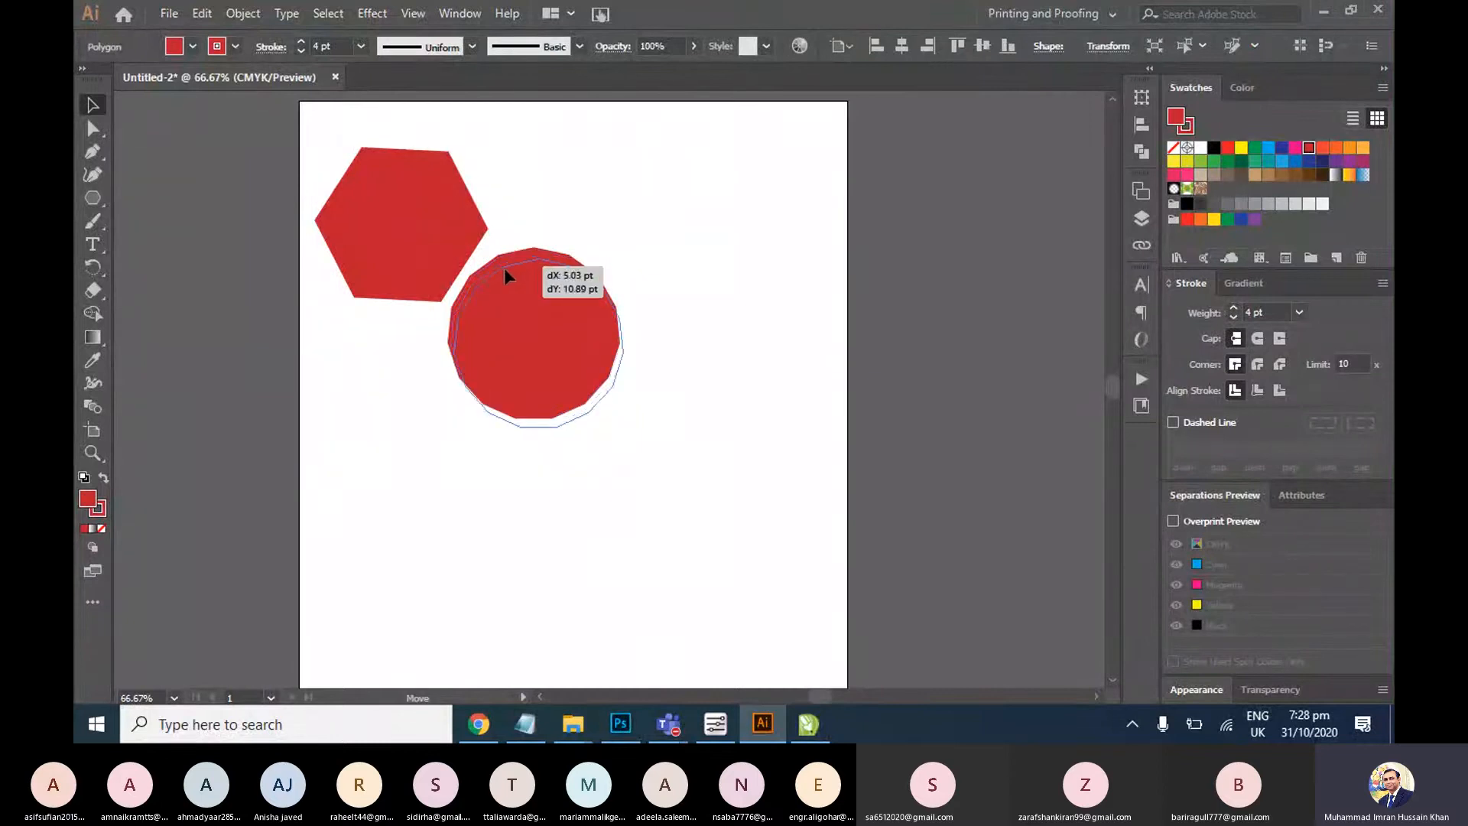
pyautogui.moveTo(498, 262); pyautogui.dragTo(509, 300)
pyautogui.click(93, 128)
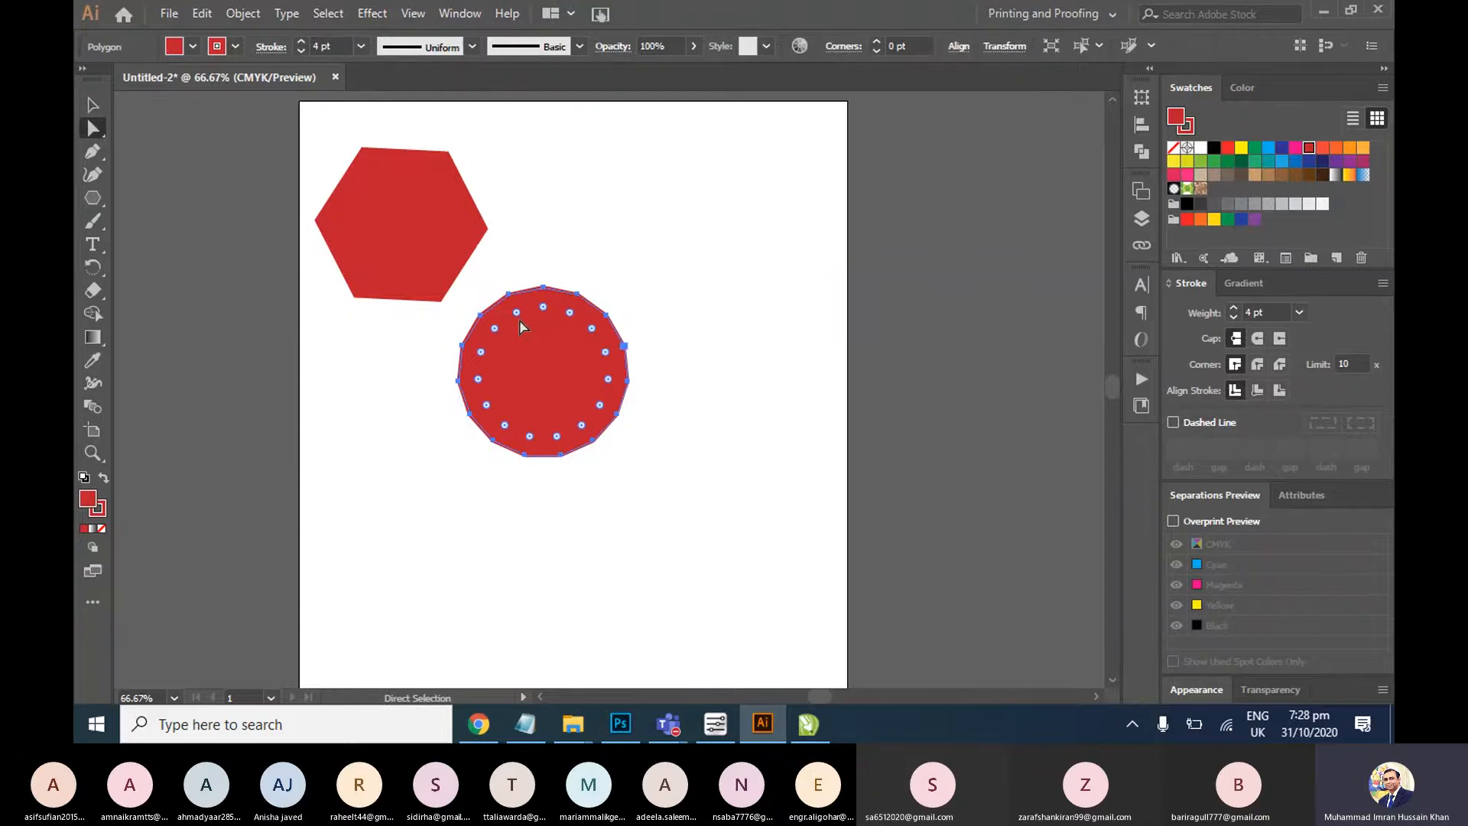
pyautogui.moveTo(519, 327); pyautogui.dragTo(539, 331)
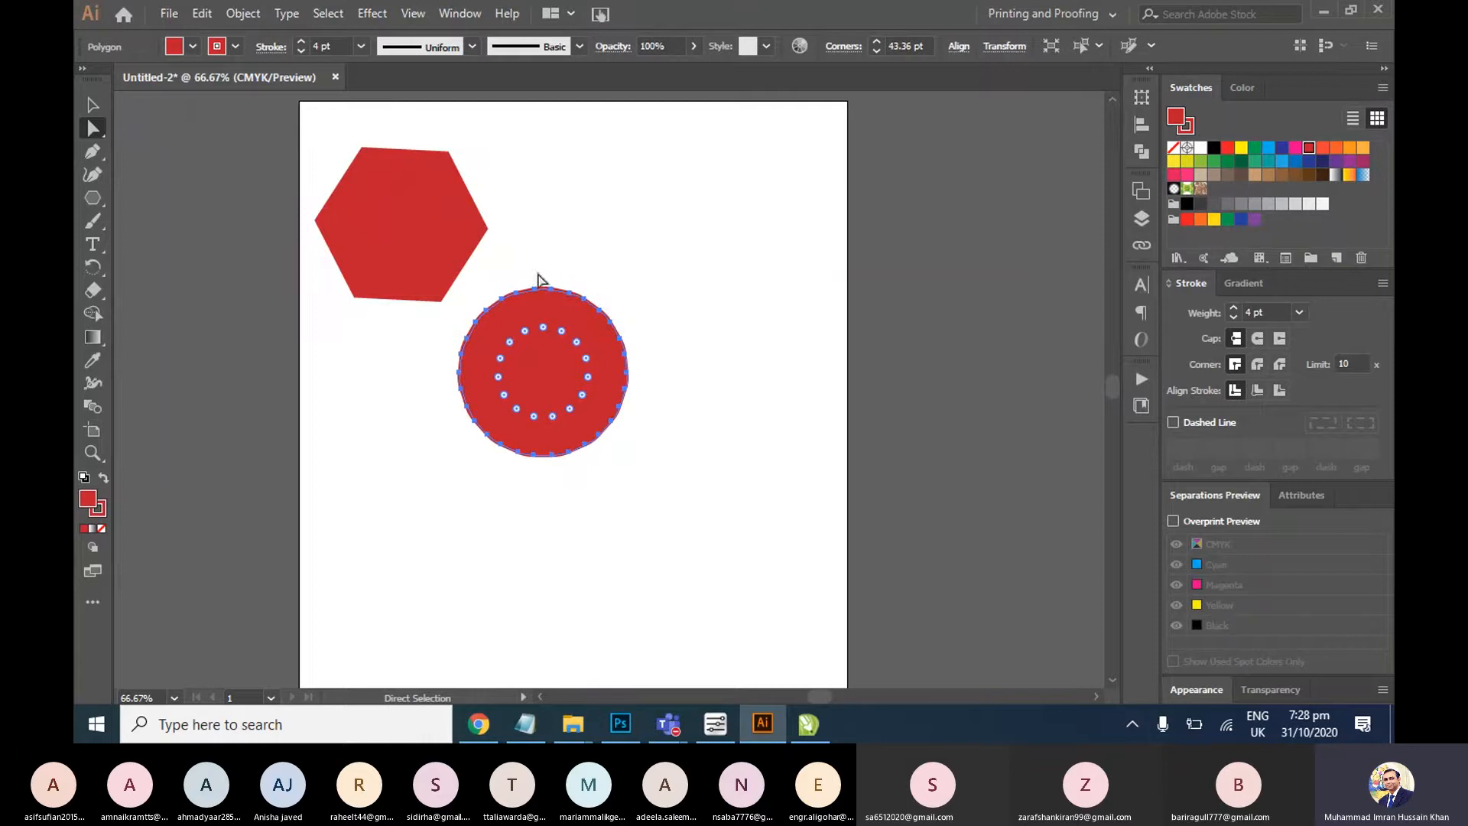
# Pull the rounded polygon's upper-right edge outward into a spout, and delete the distorted shape
pyautogui.moveTo(645, 313); pyautogui.dragTo(696, 325)
pyautogui.click(667, 362)
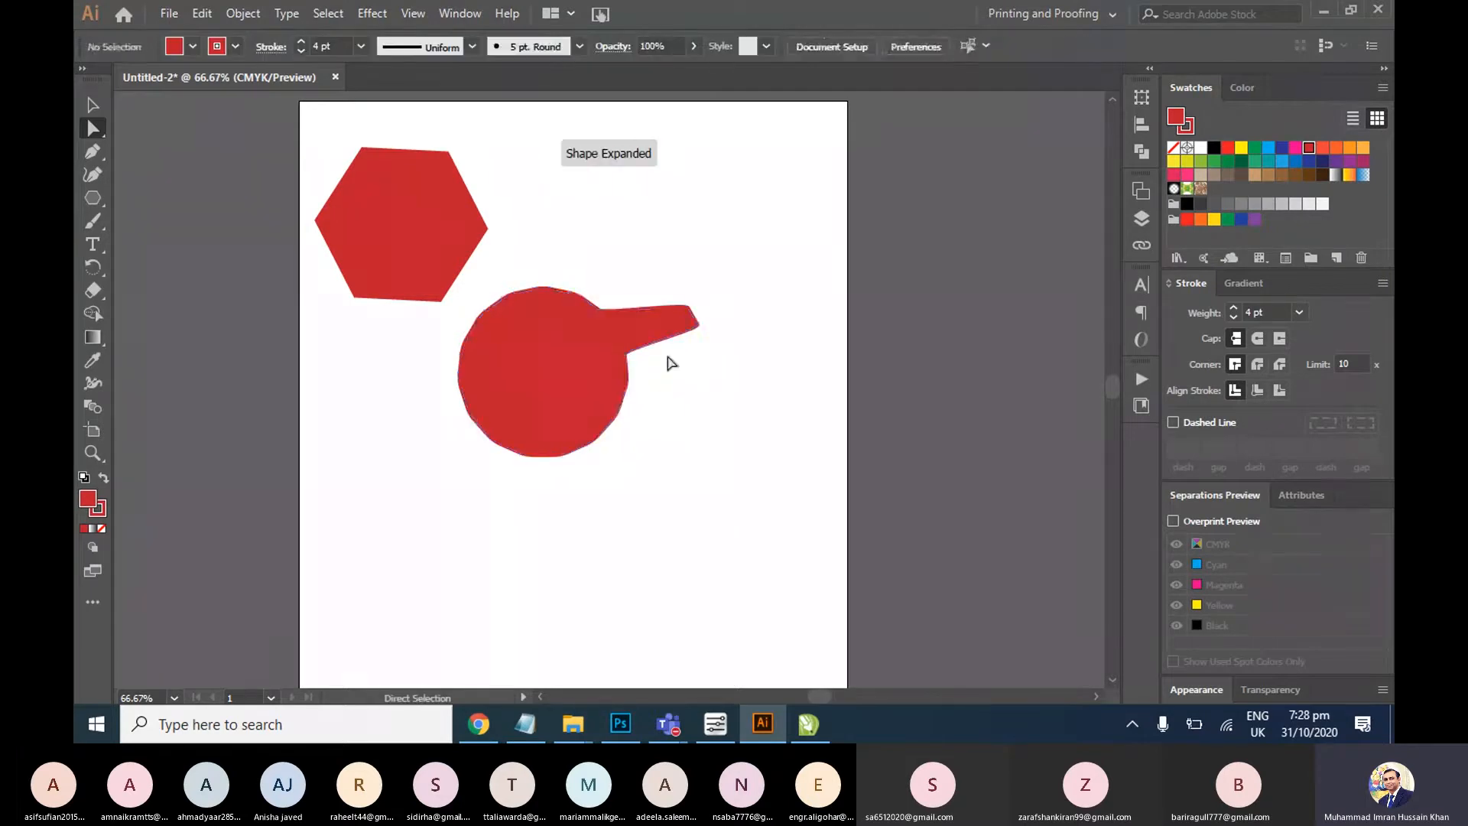
pyautogui.click(583, 354)
pyautogui.press('Delete')
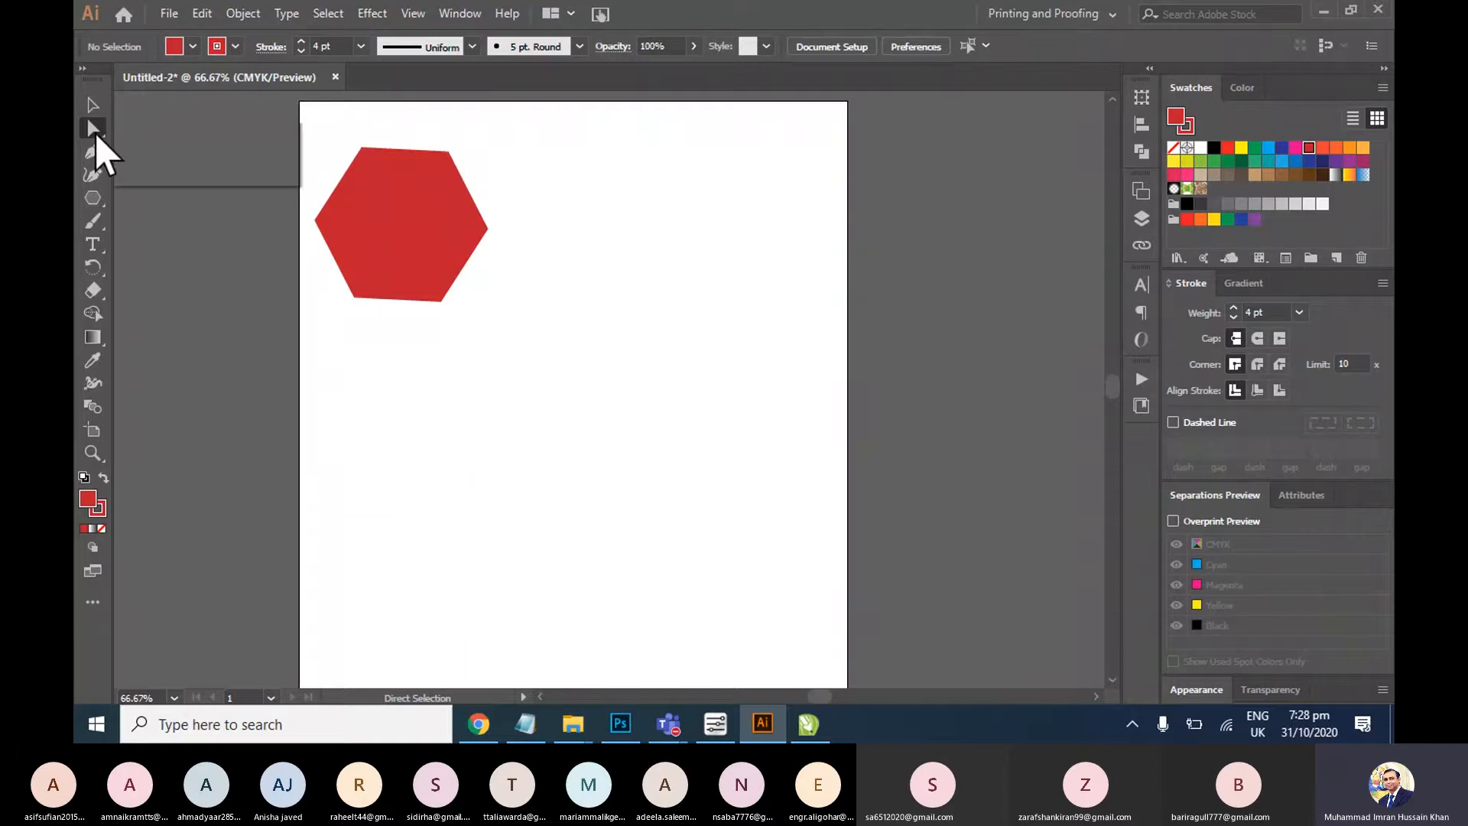
# Move the hexagon down and to the right as a whole with the Selection tool, and delete it
pyautogui.moveTo(95, 133); pyautogui.dragTo(156, 145)
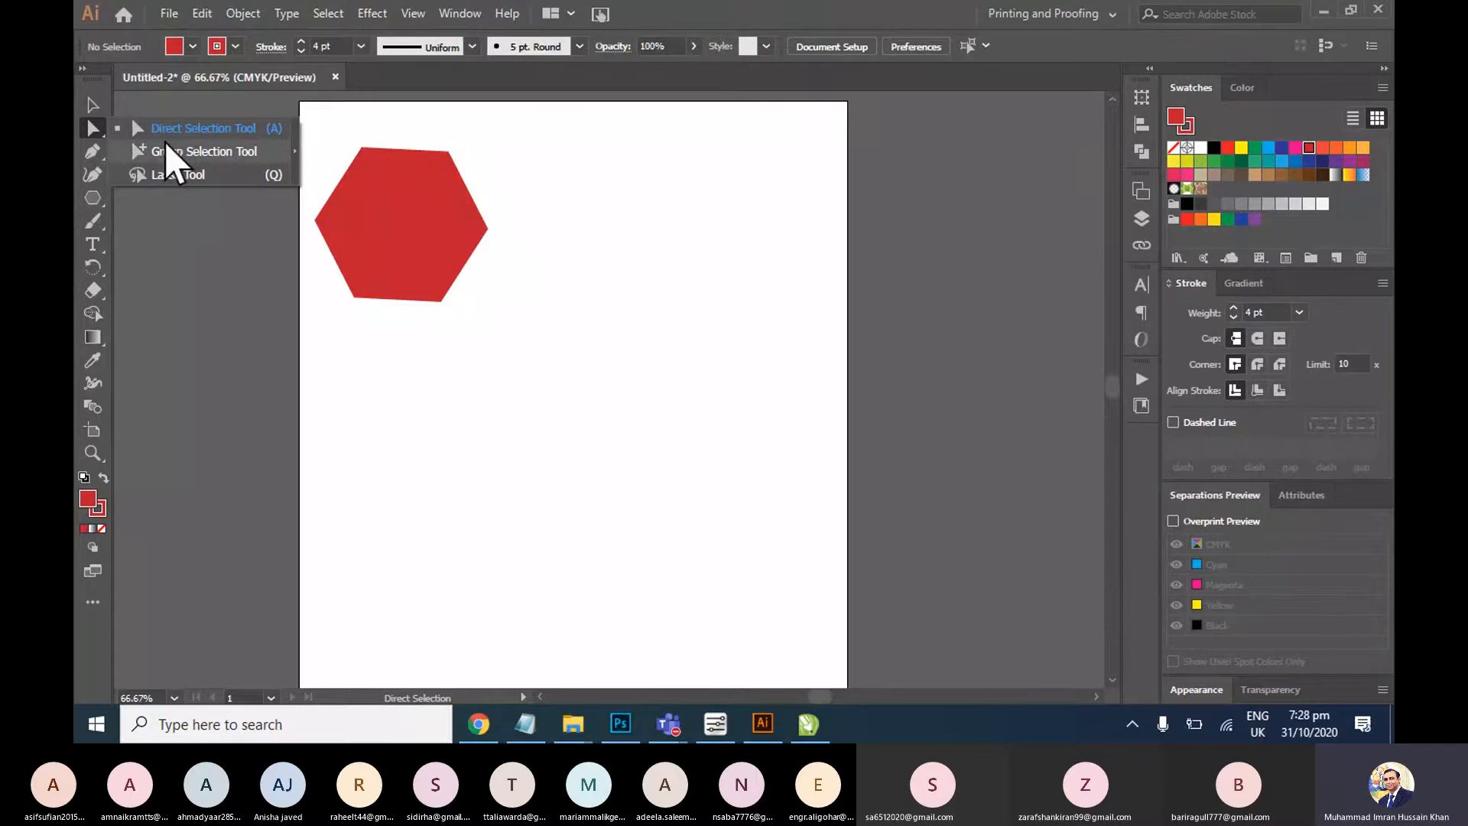
pyautogui.click(101, 107)
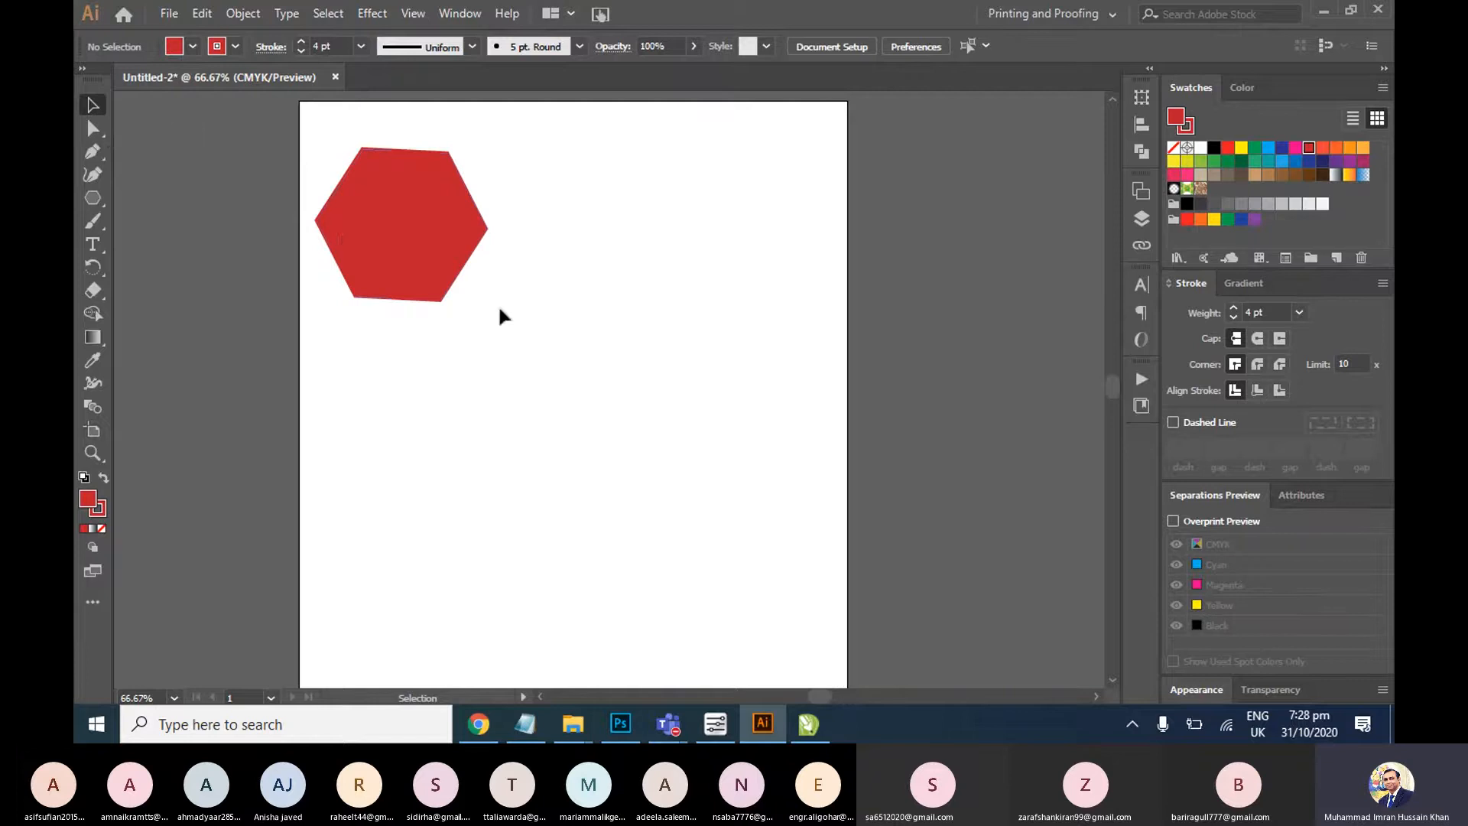
pyautogui.moveTo(342, 227); pyautogui.dragTo(457, 241)
pyautogui.click(515, 254)
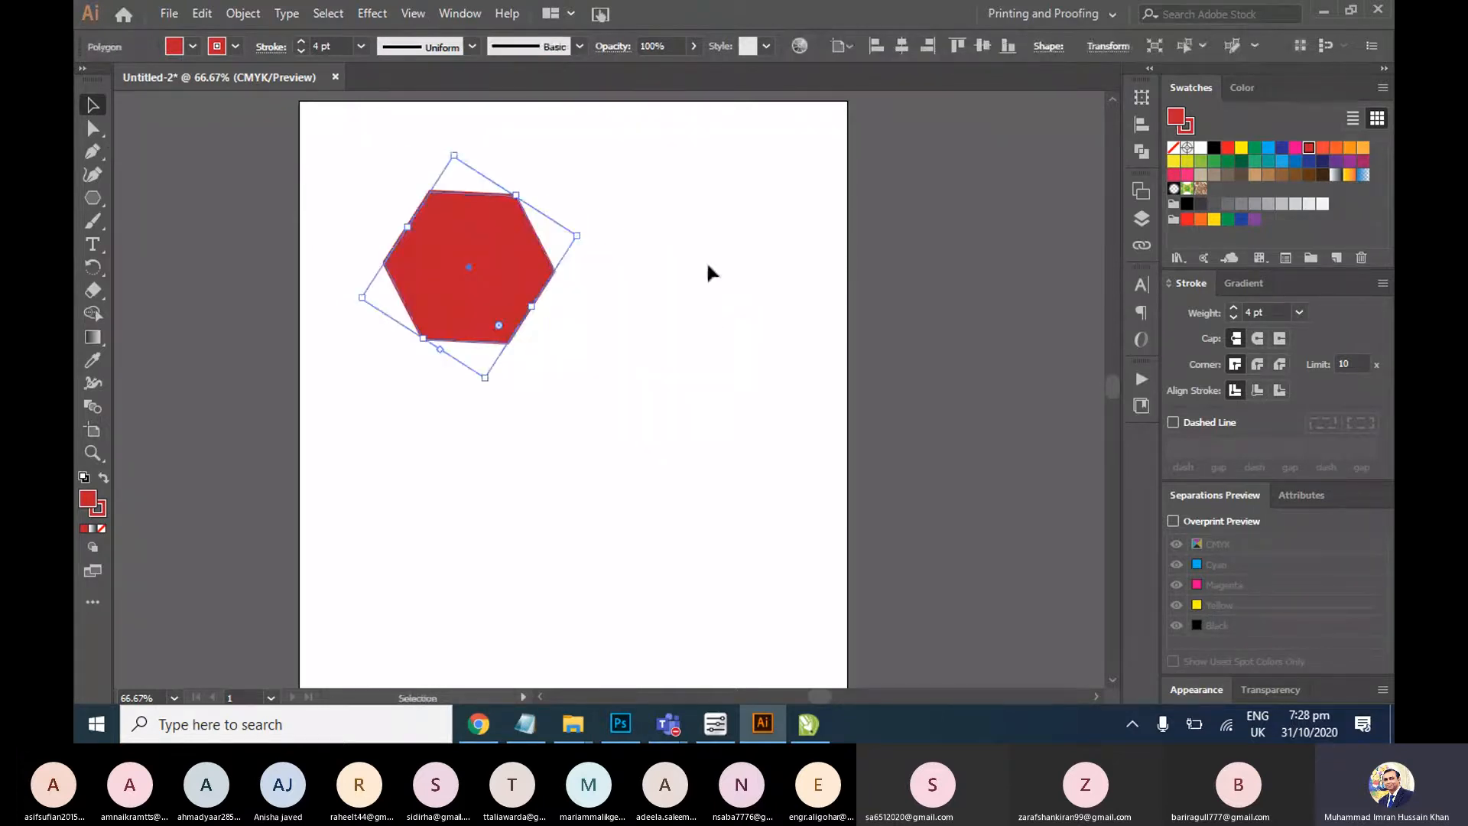
pyautogui.click(580, 225)
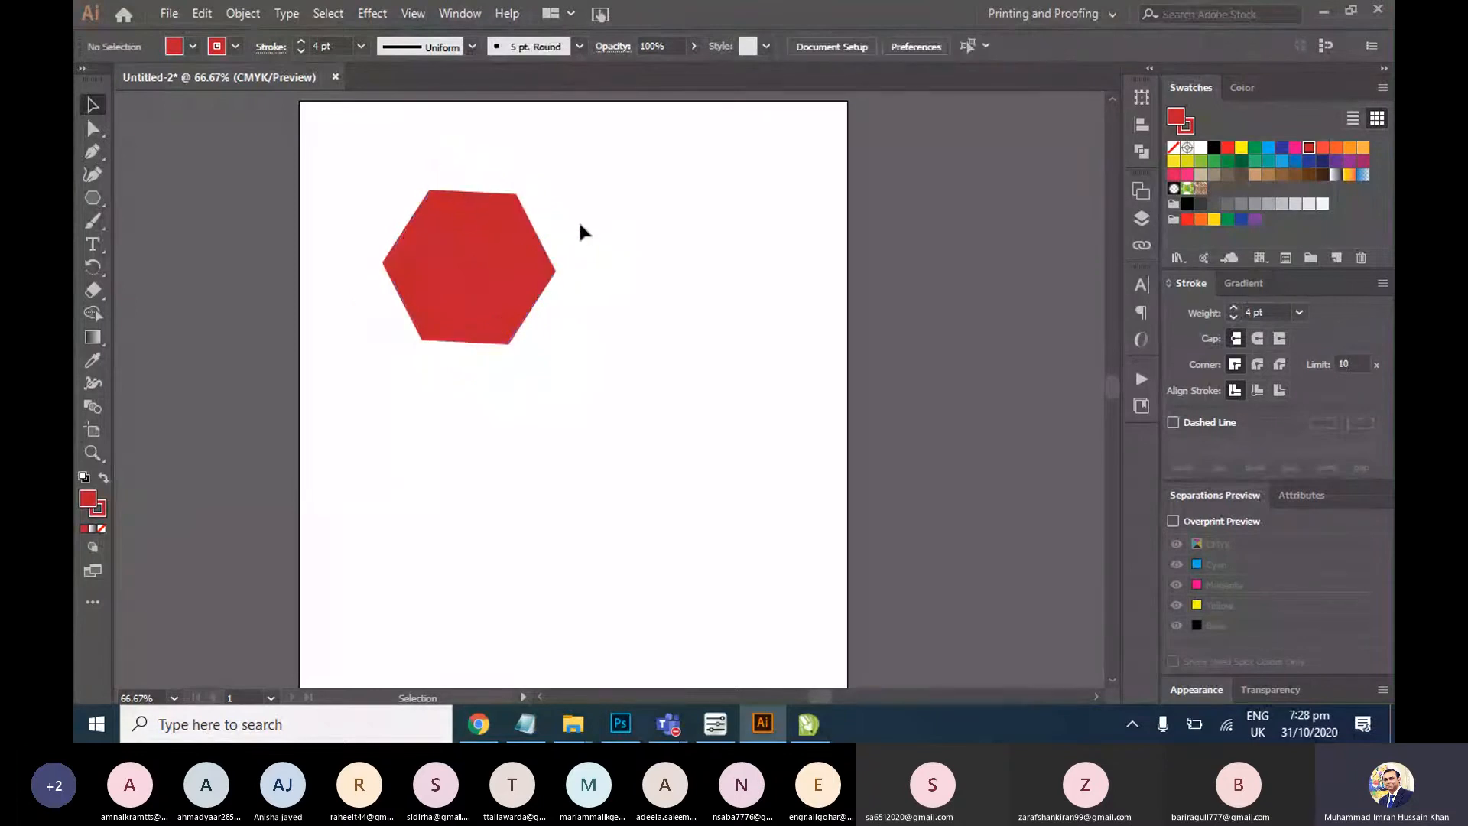
pyautogui.click(510, 267)
pyautogui.press('Delete')
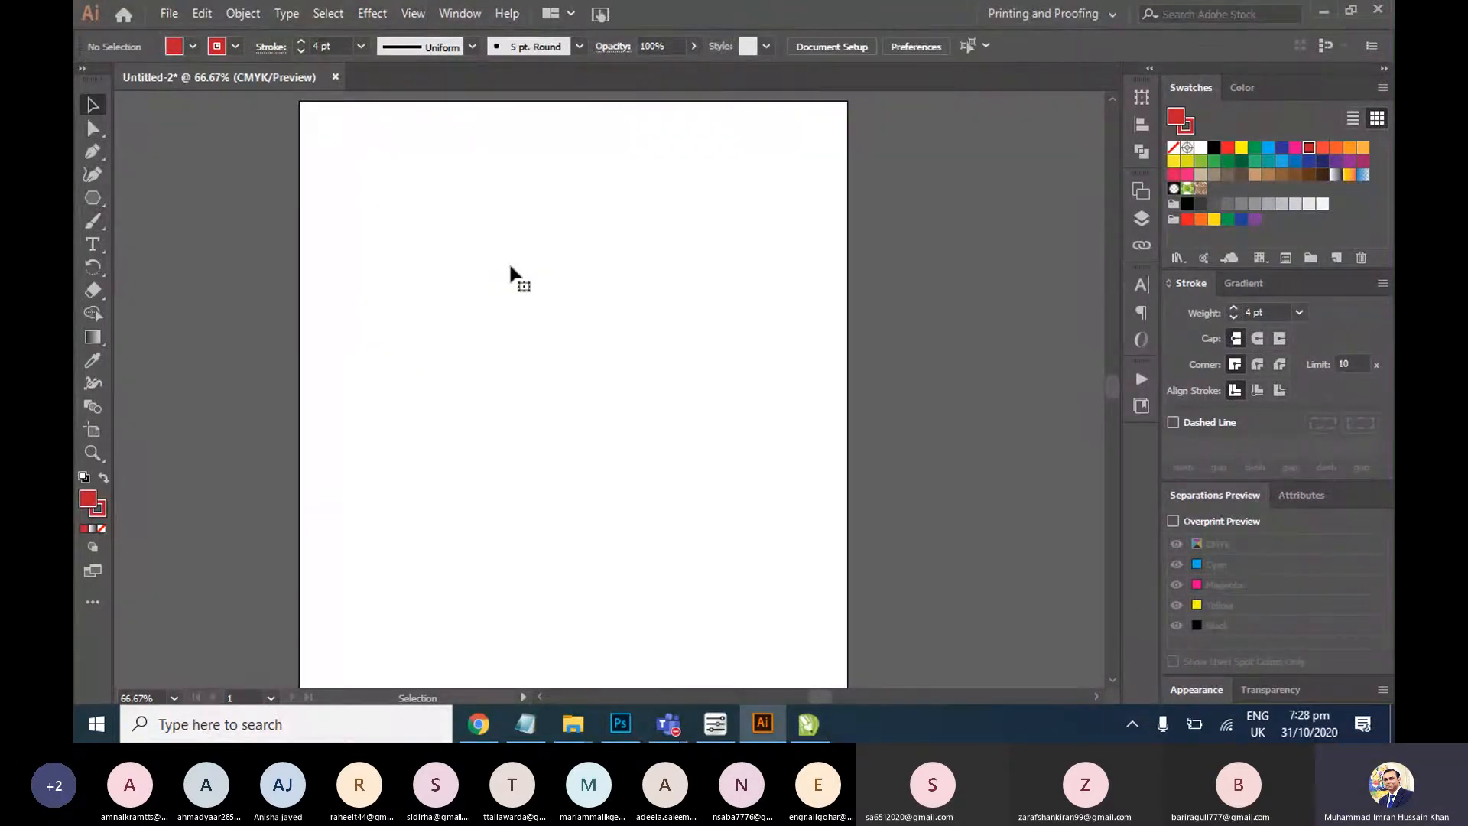
# Draw a circle in the upper half of the artboard and give it a 1 pt red stroke
pyautogui.moveTo(97, 201); pyautogui.dragTo(127, 214)
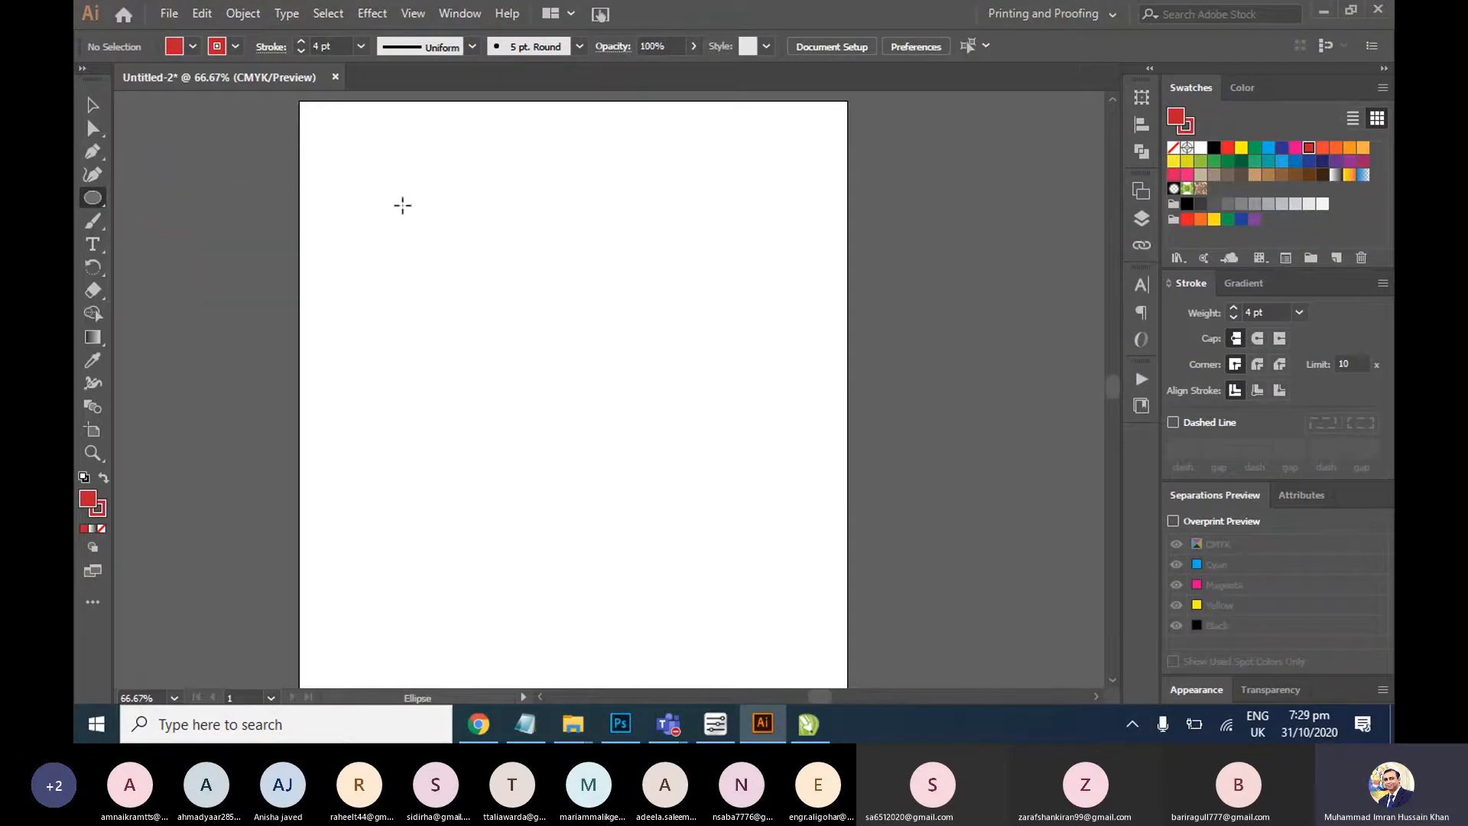
pyautogui.moveTo(403, 203); pyautogui.dragTo(538, 341)
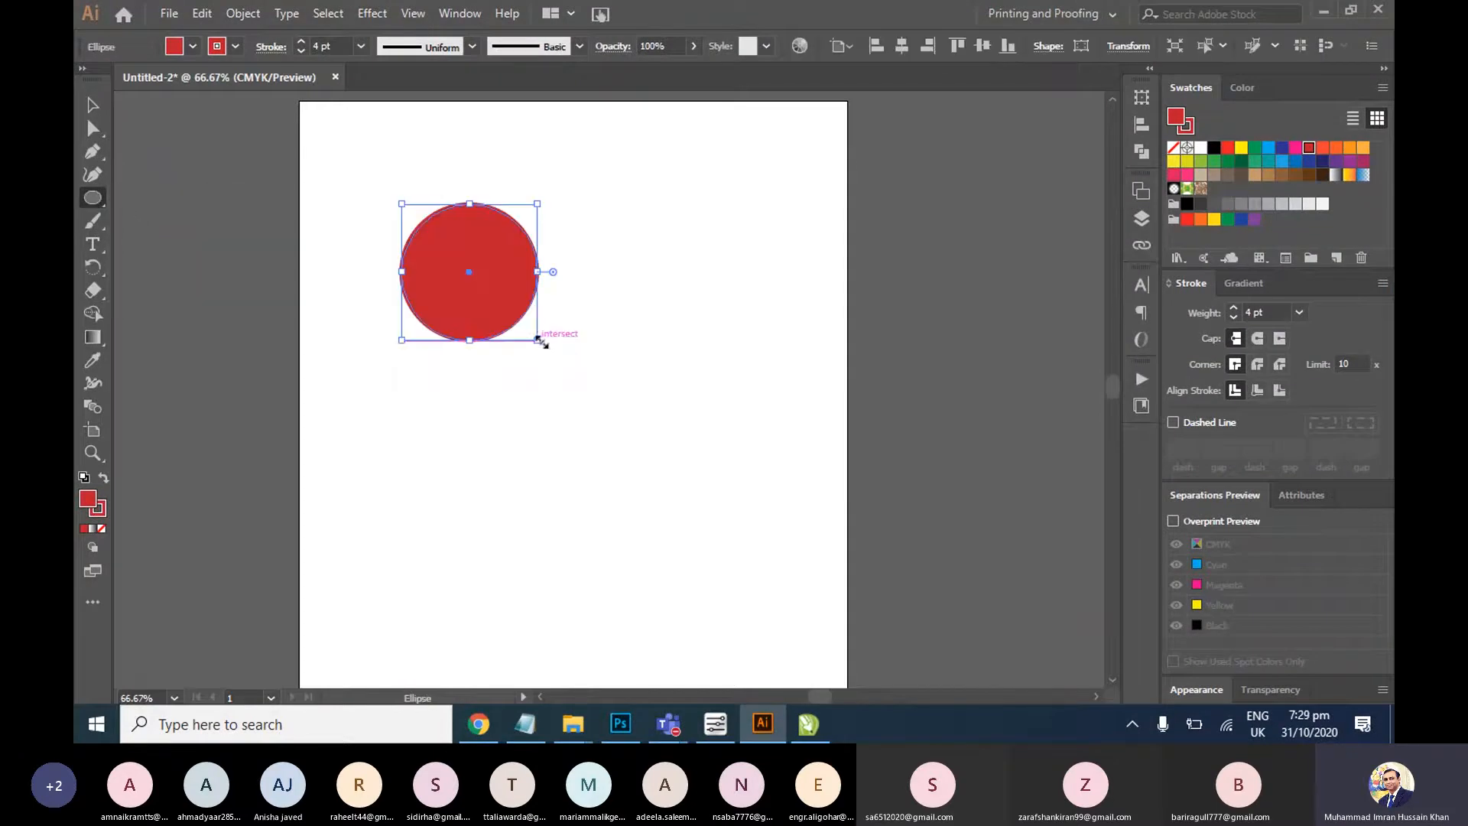
pyautogui.click(235, 46)
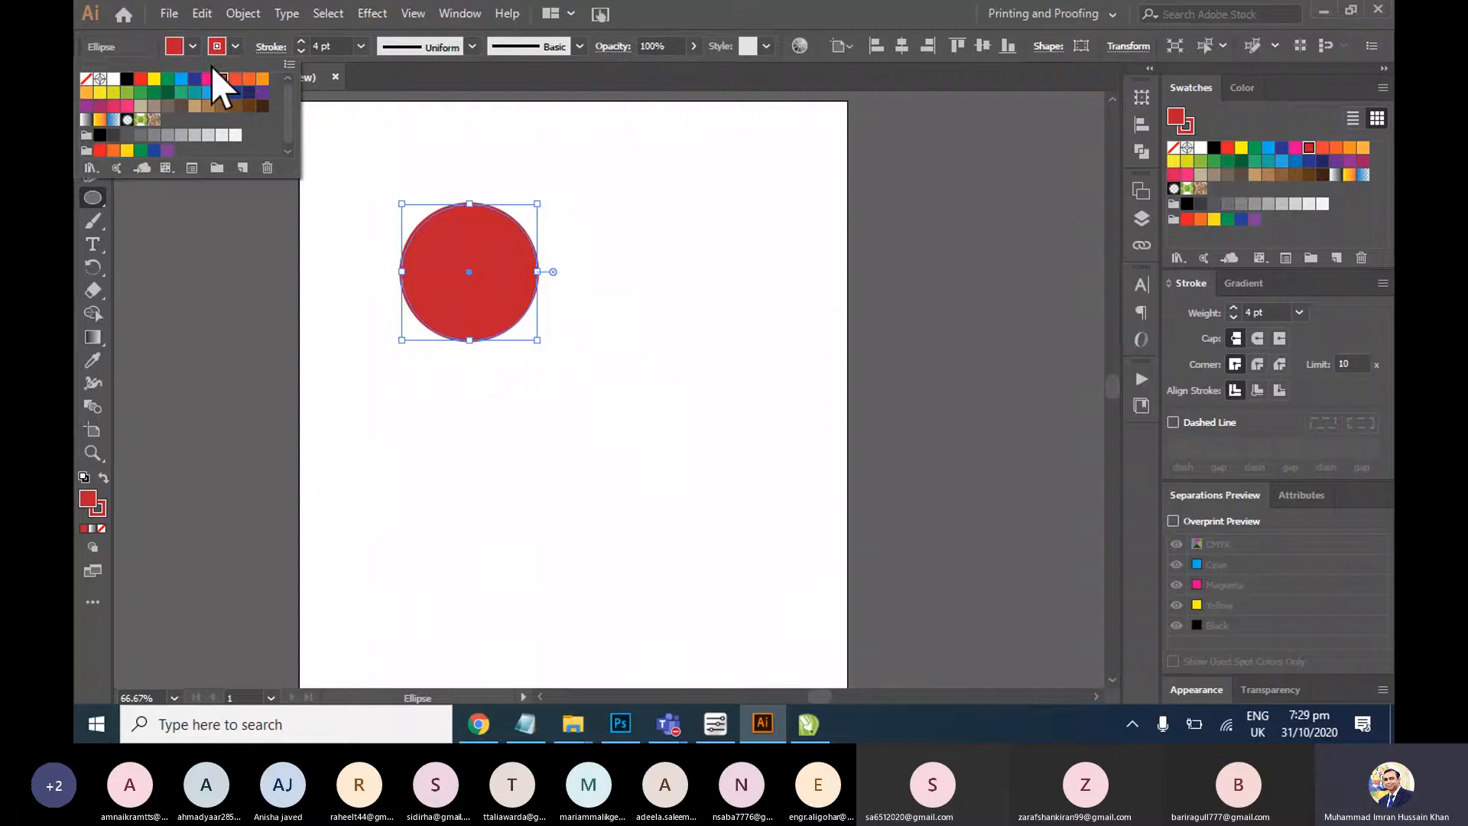
pyautogui.click(87, 79)
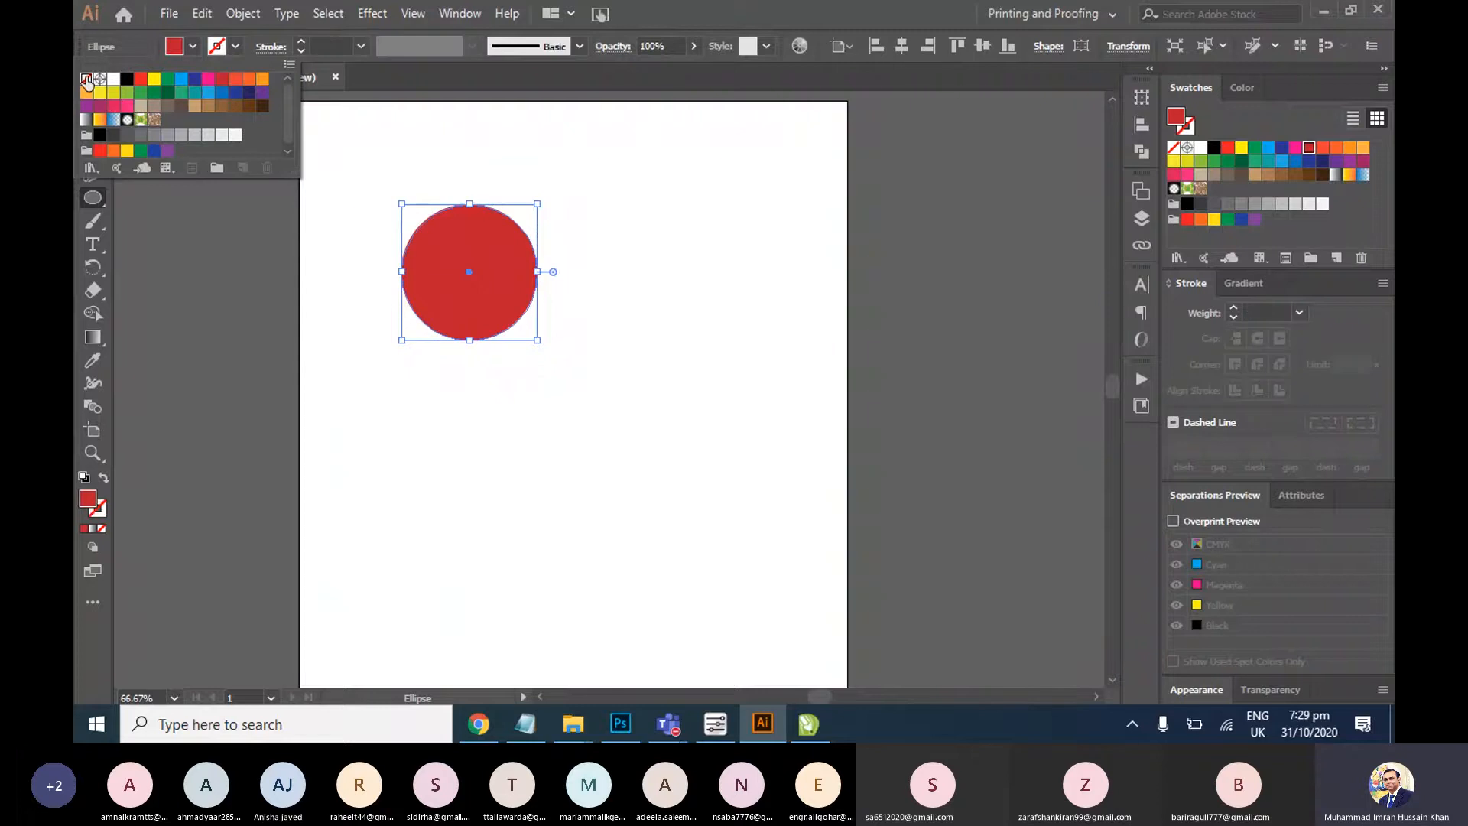
pyautogui.click(141, 80)
# Set the circle's fill to None, leaving only its red outline, and deselect it
pyautogui.click(193, 47)
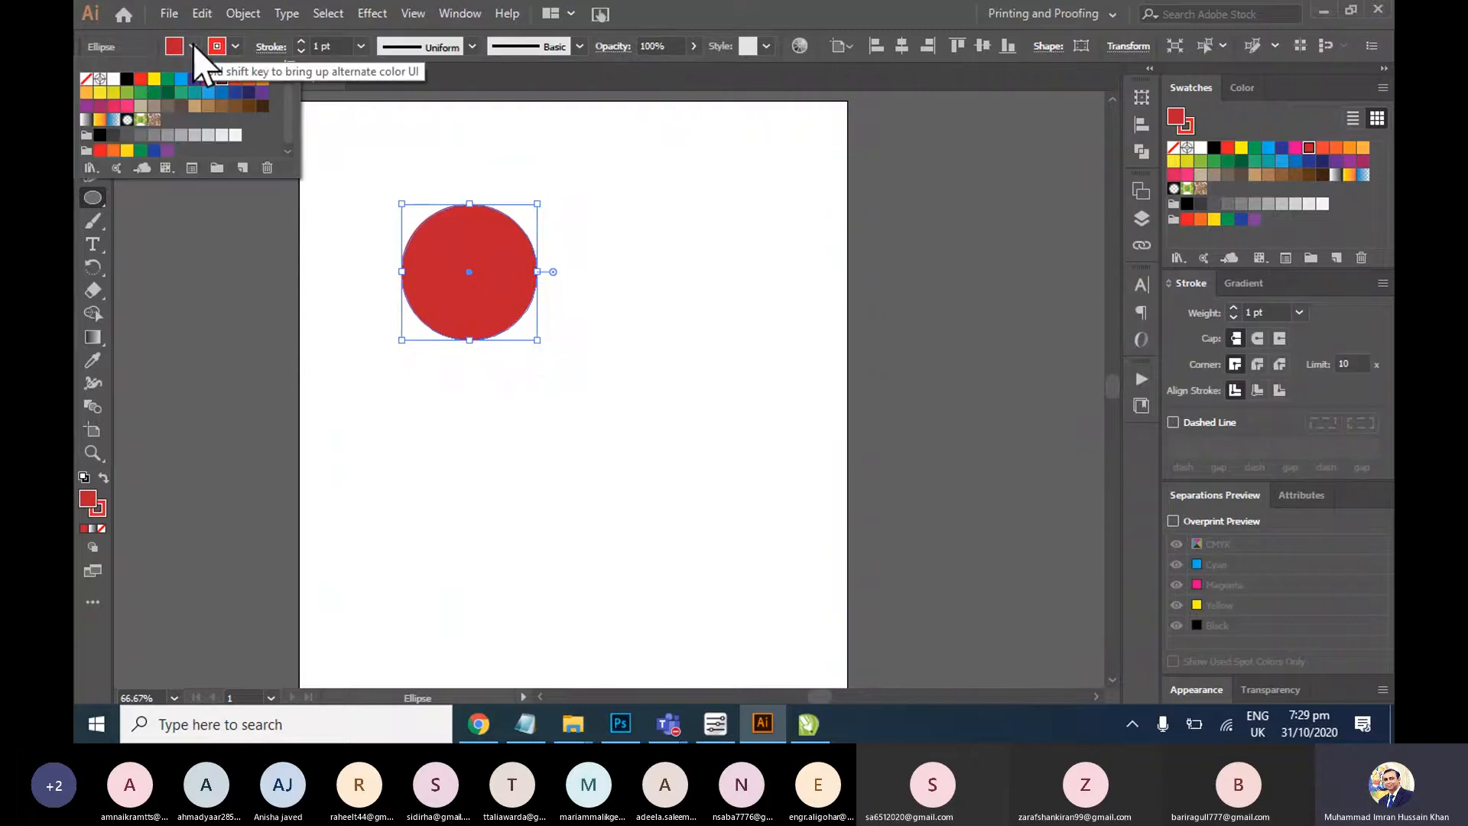
pyautogui.click(87, 79)
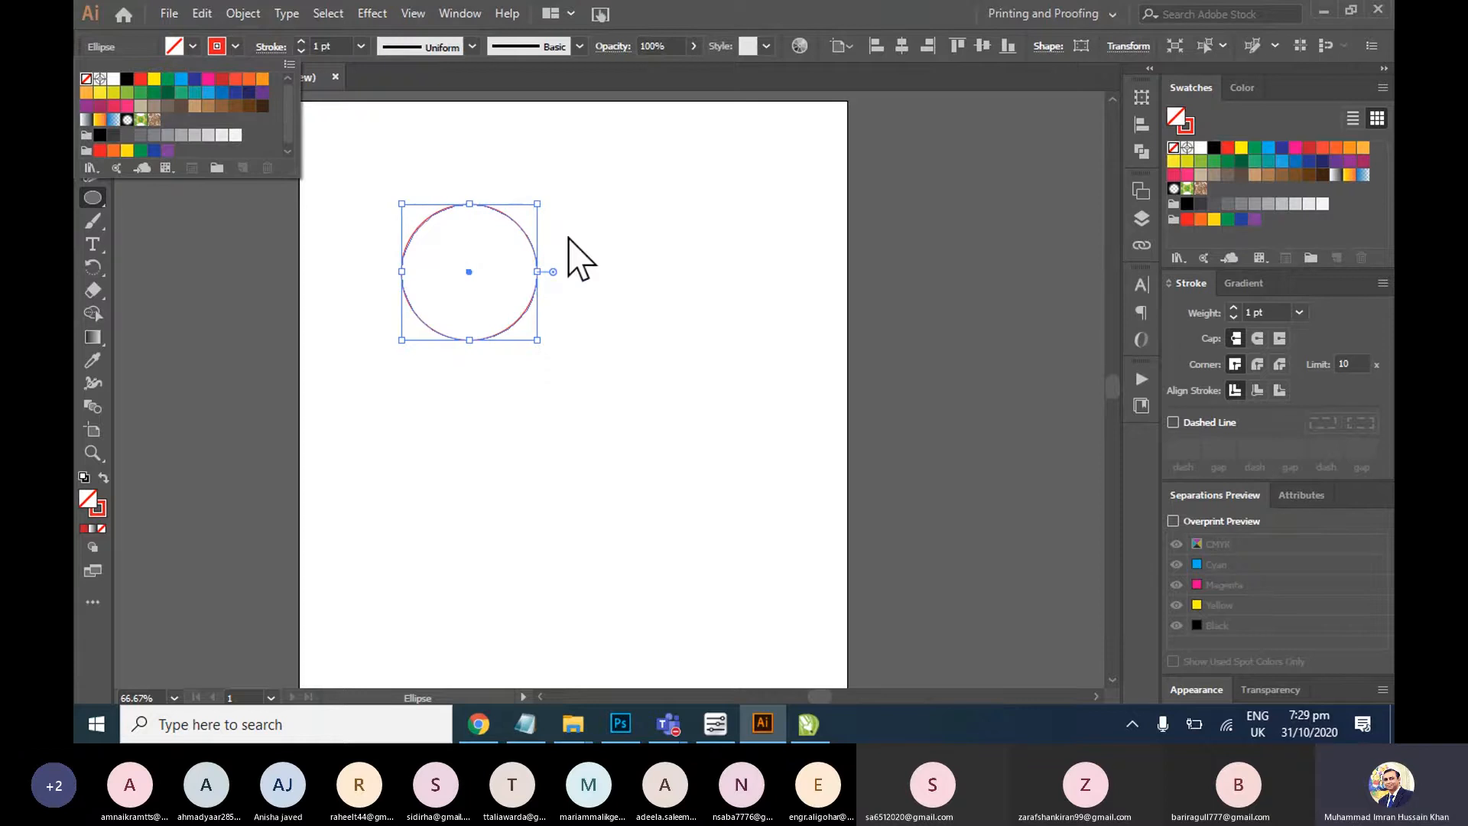
pyautogui.click(613, 270)
pyautogui.click(776, 398)
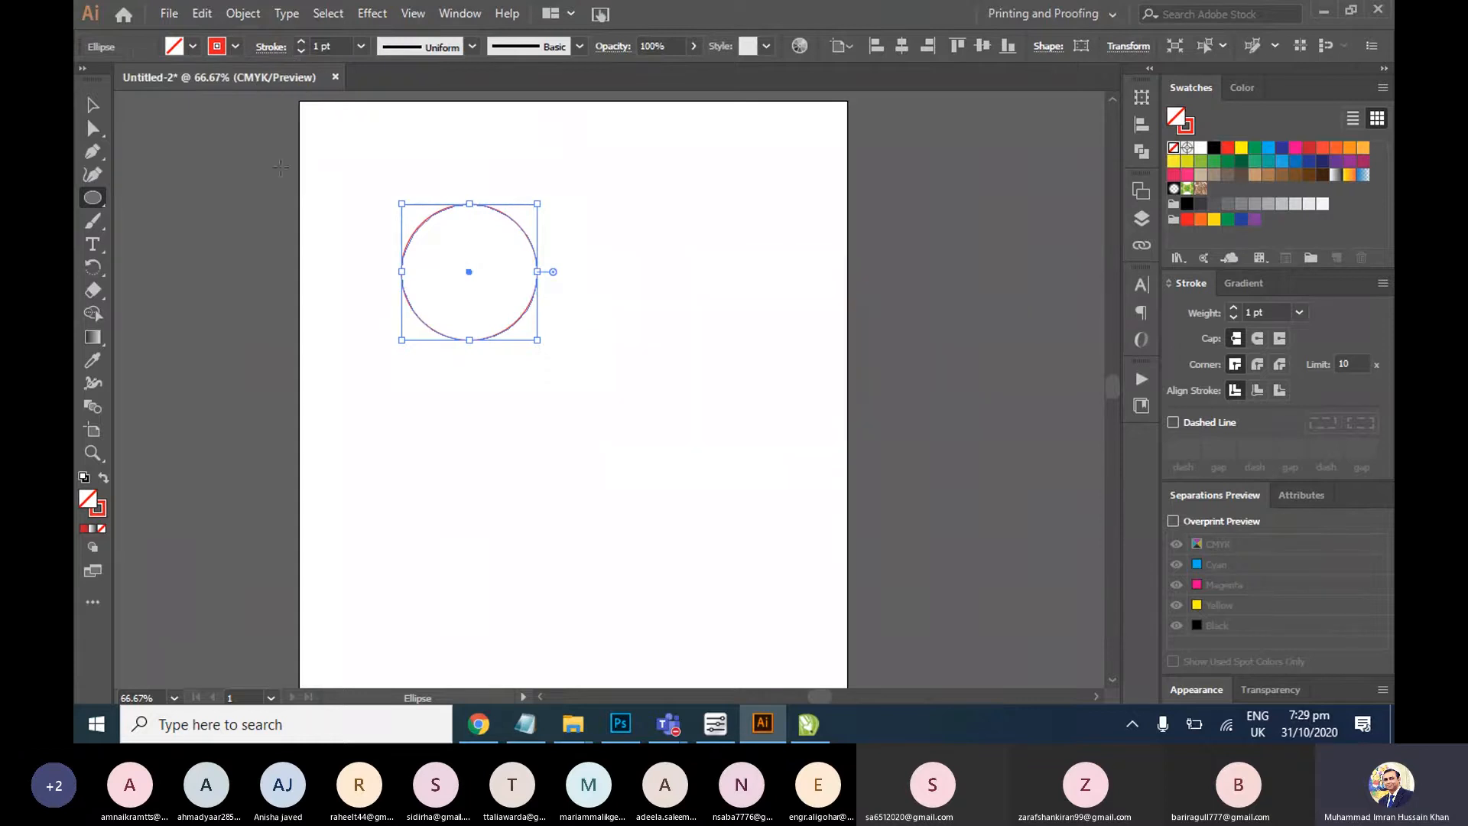
pyautogui.click(92, 106)
pyautogui.click(573, 259)
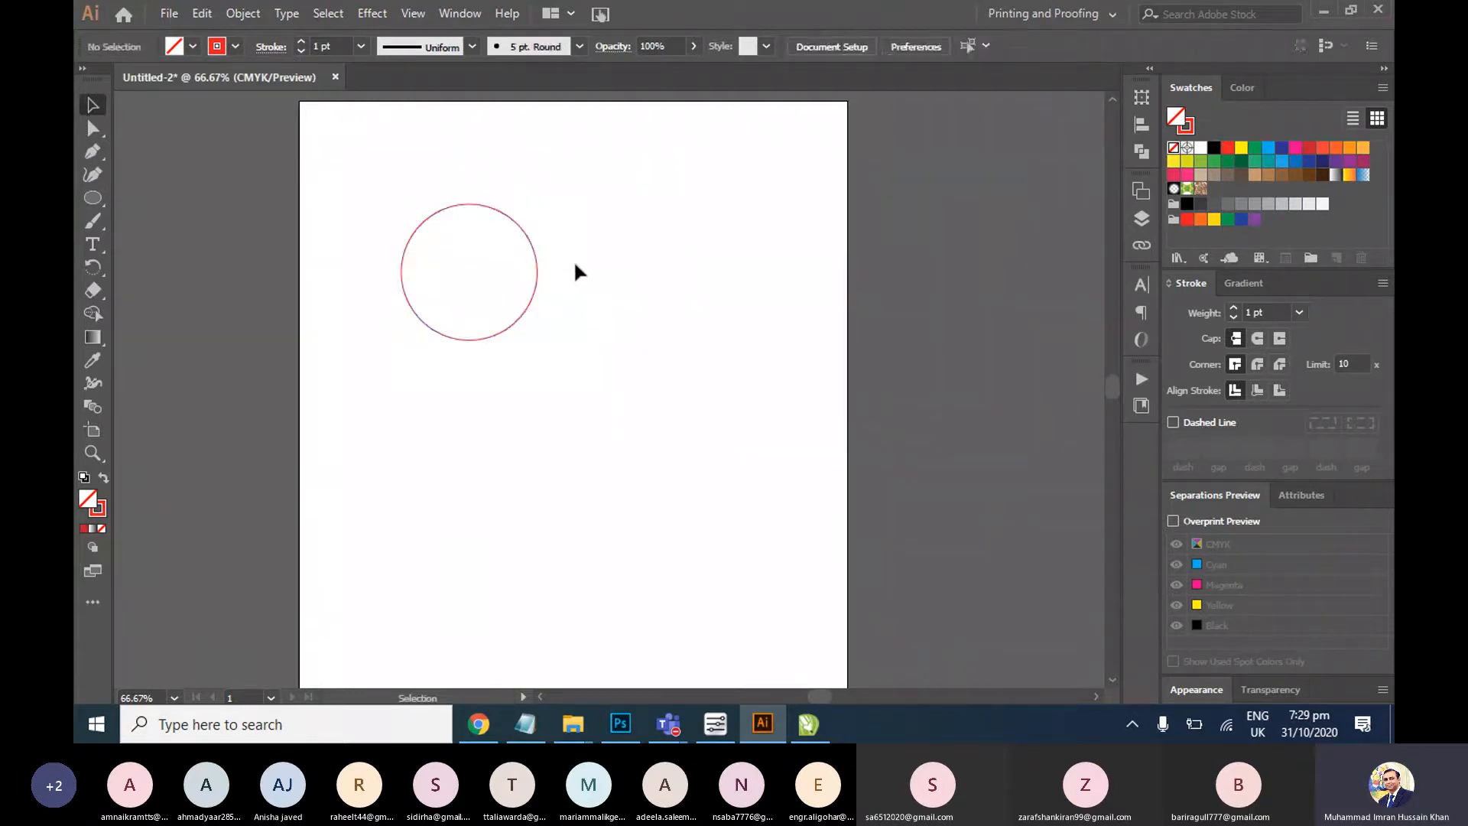
# Move the unfilled circle by its outline to the artboard's upper-left area, and undo a further move off the artboard
pyautogui.moveTo(467, 256); pyautogui.dragTo(492, 287)
pyautogui.click(581, 256)
pyautogui.moveTo(526, 235); pyautogui.dragTo(451, 190)
pyautogui.click(493, 268)
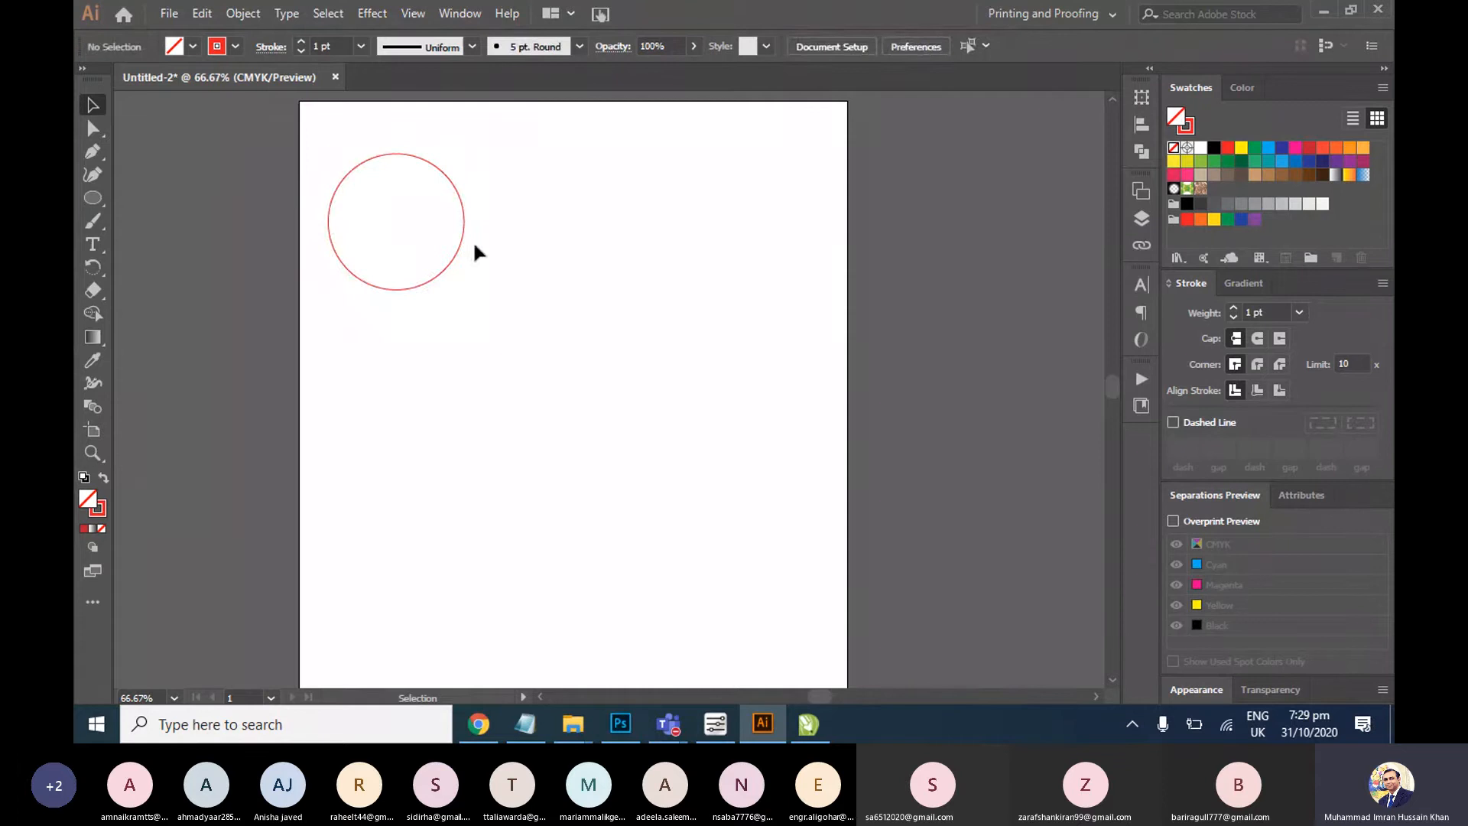
pyautogui.moveTo(463, 237); pyautogui.dragTo(279, 186)
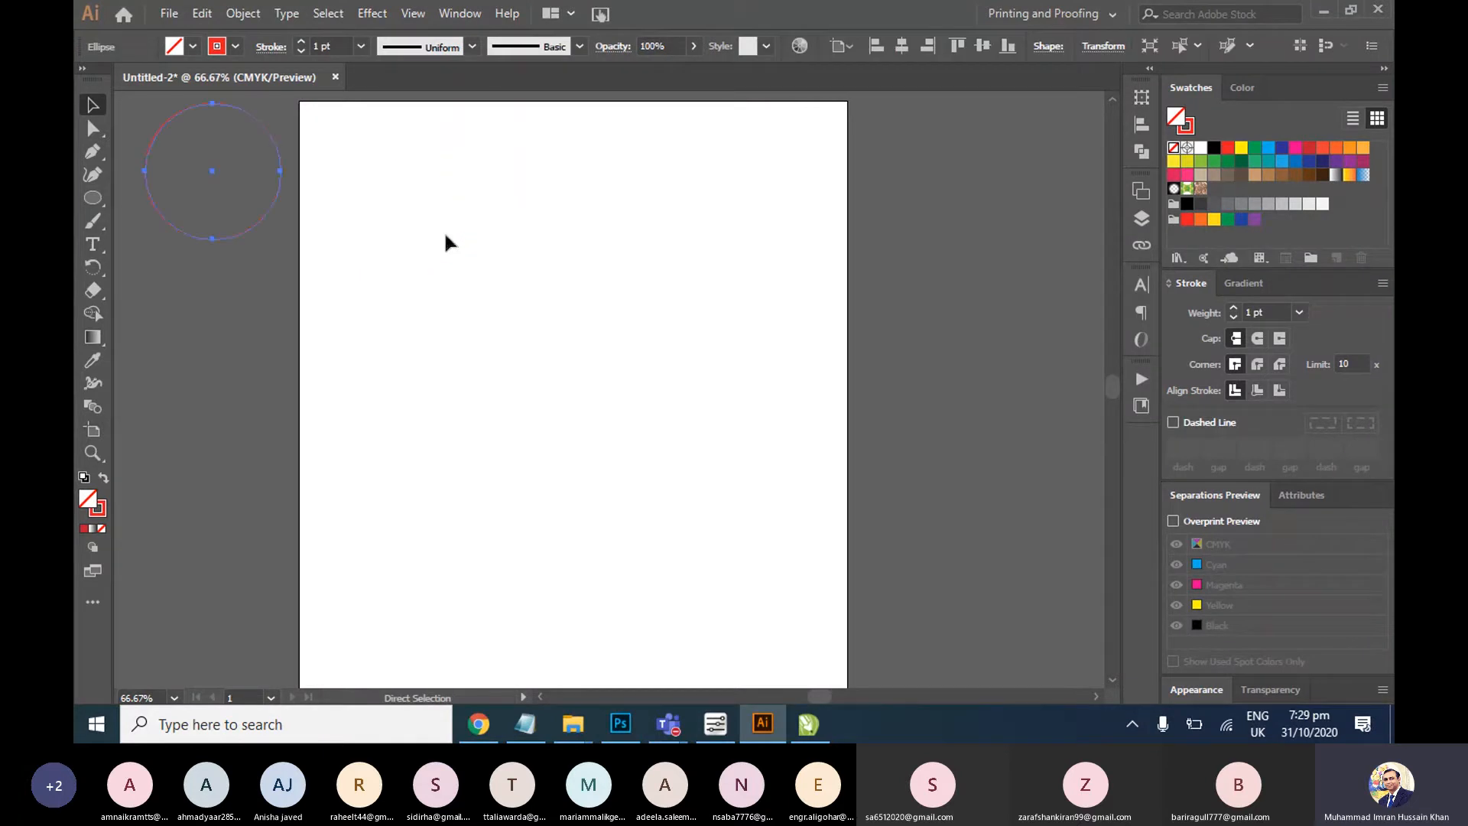
pyautogui.hotkey('ctrl', 'z')
# Paste a copy of the outlined circle and fill the copy with dark blue
pyautogui.hotkey('ctrl', 'c')
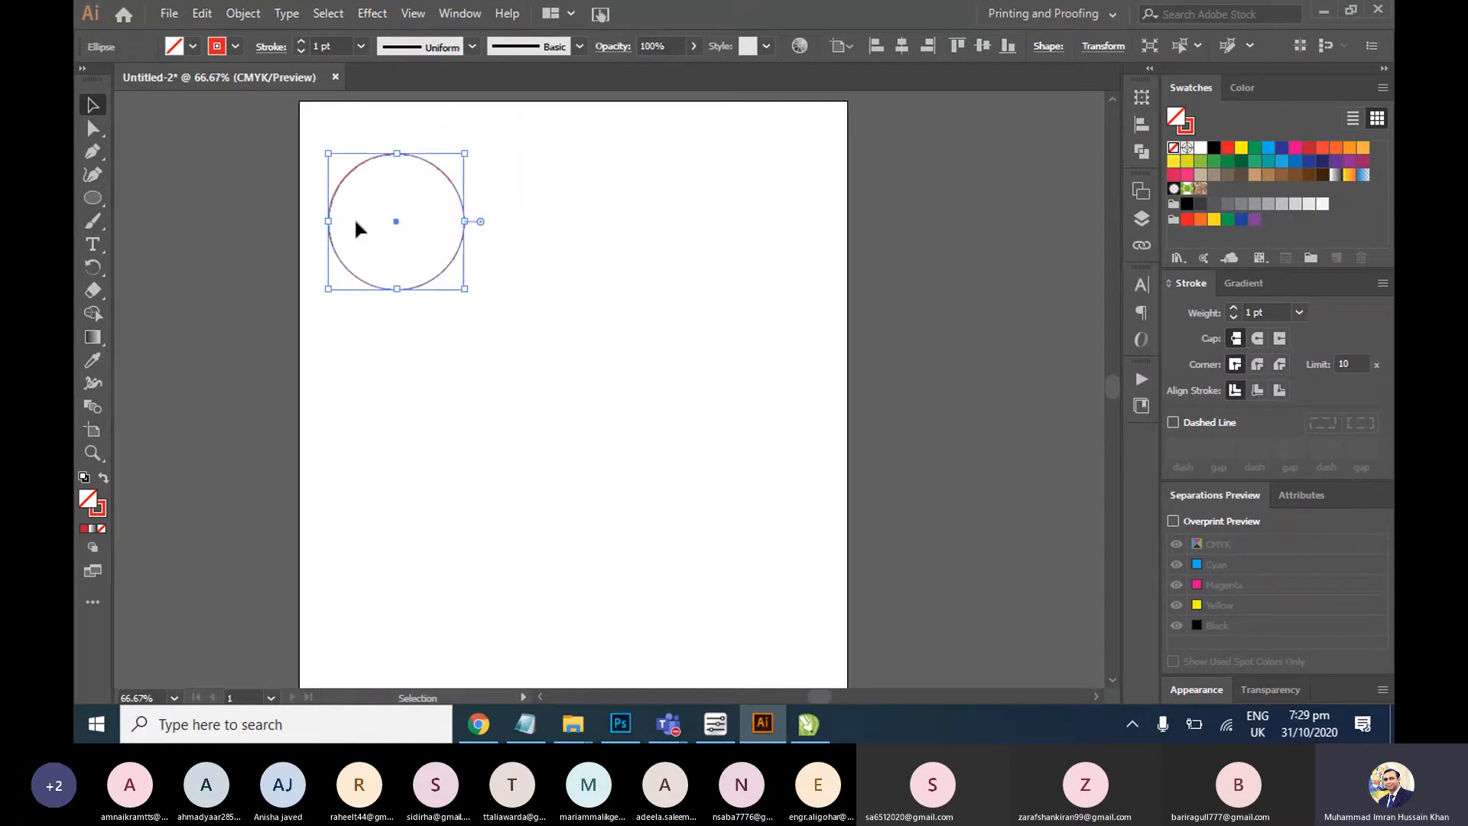
pyautogui.hotkey('ctrl', 'v')
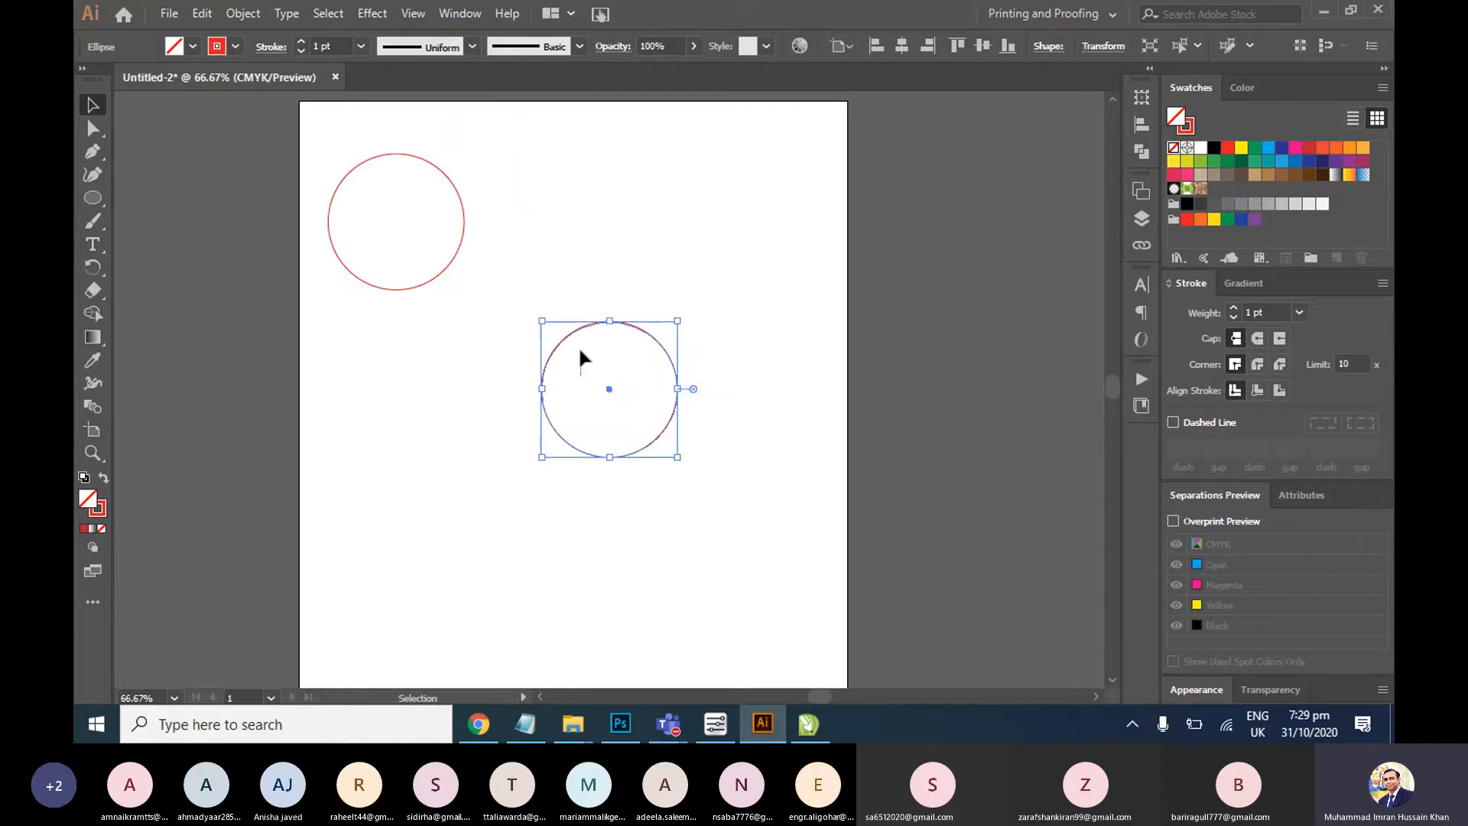
pyautogui.click(569, 350)
pyautogui.click(193, 46)
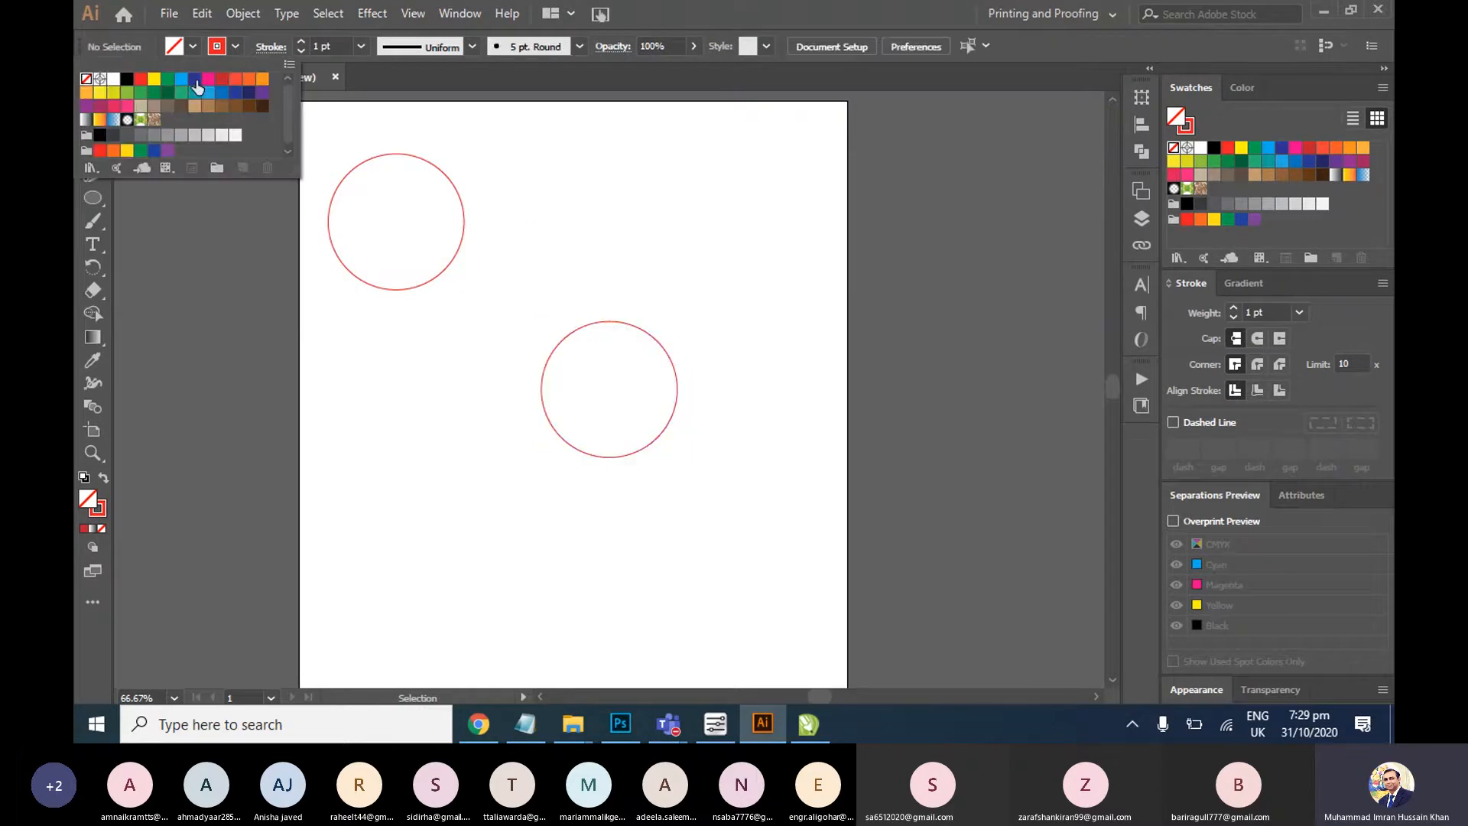
pyautogui.click(195, 79)
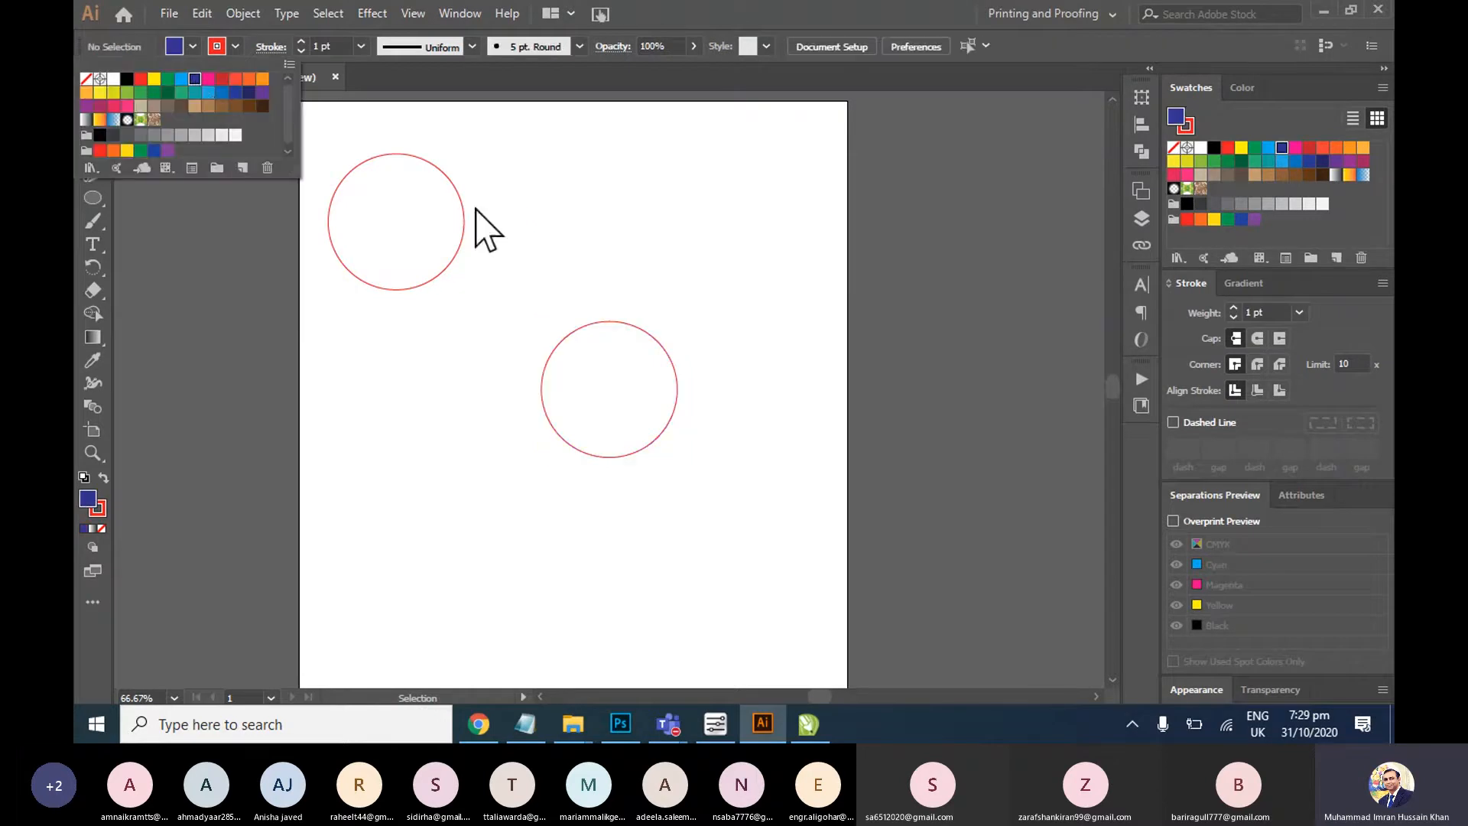
pyautogui.click(540, 305)
pyautogui.click(567, 344)
pyautogui.click(192, 47)
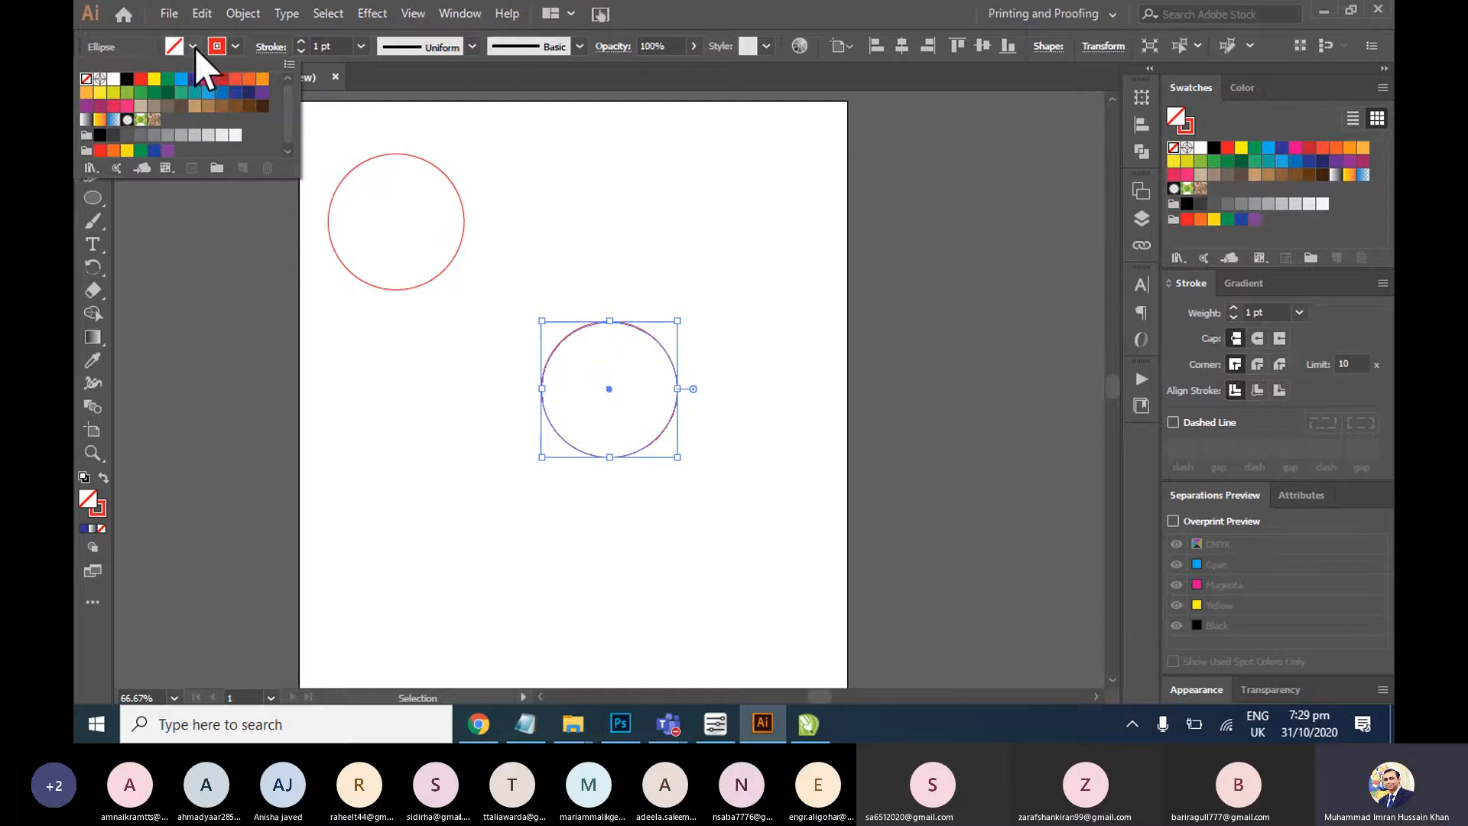
pyautogui.click(195, 79)
# Move the blue circle by its fill up beside the outlined circle
pyautogui.moveTo(642, 386); pyautogui.dragTo(608, 265)
pyautogui.click(590, 328)
pyautogui.click(623, 318)
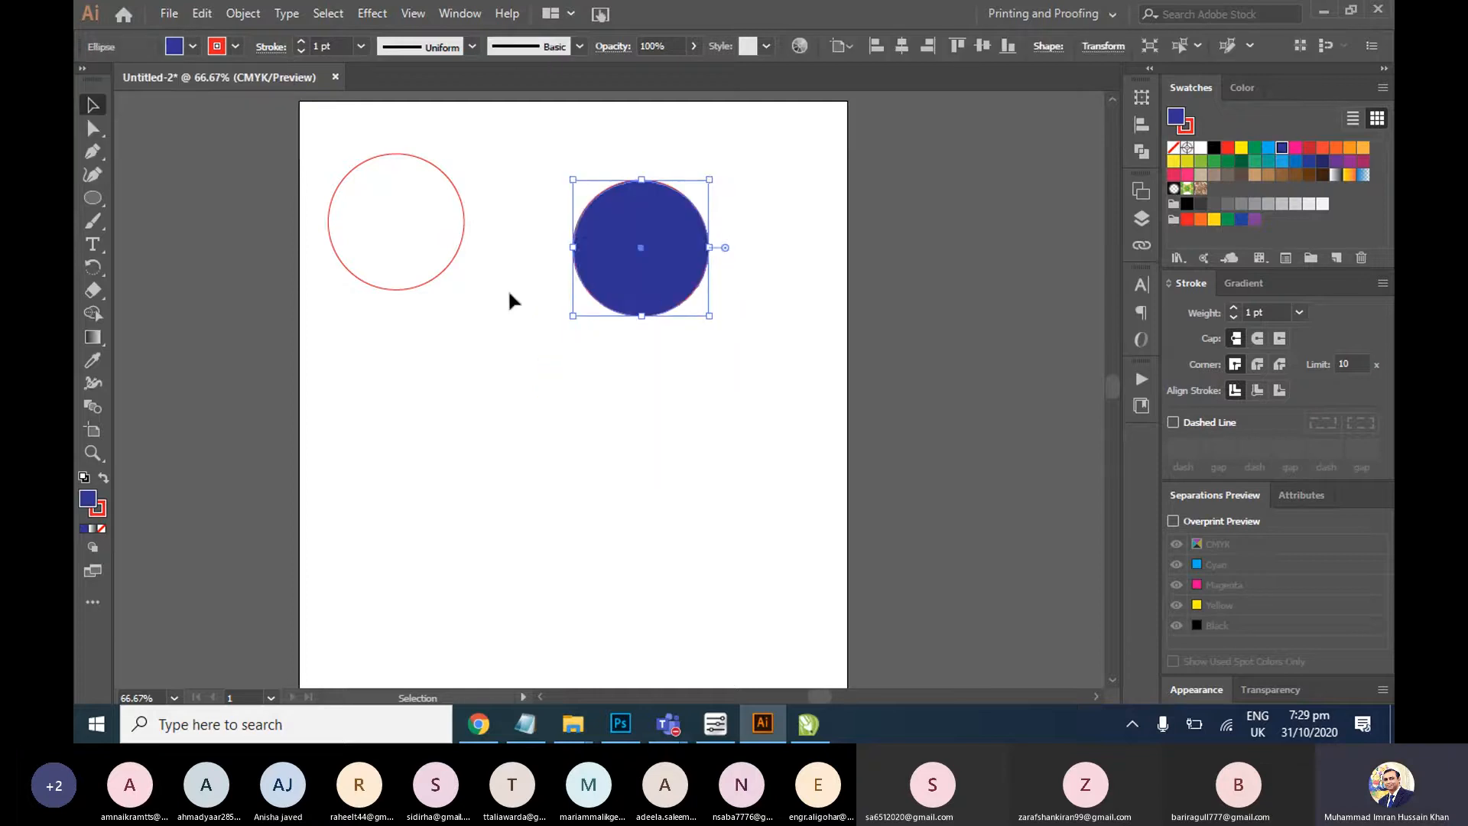
# Deselect the blue circle and move the outlined circle by its outline down and slightly toward the artboard's middle
pyautogui.click(508, 288)
pyautogui.click(635, 272)
pyautogui.moveTo(439, 282); pyautogui.dragTo(484, 405)
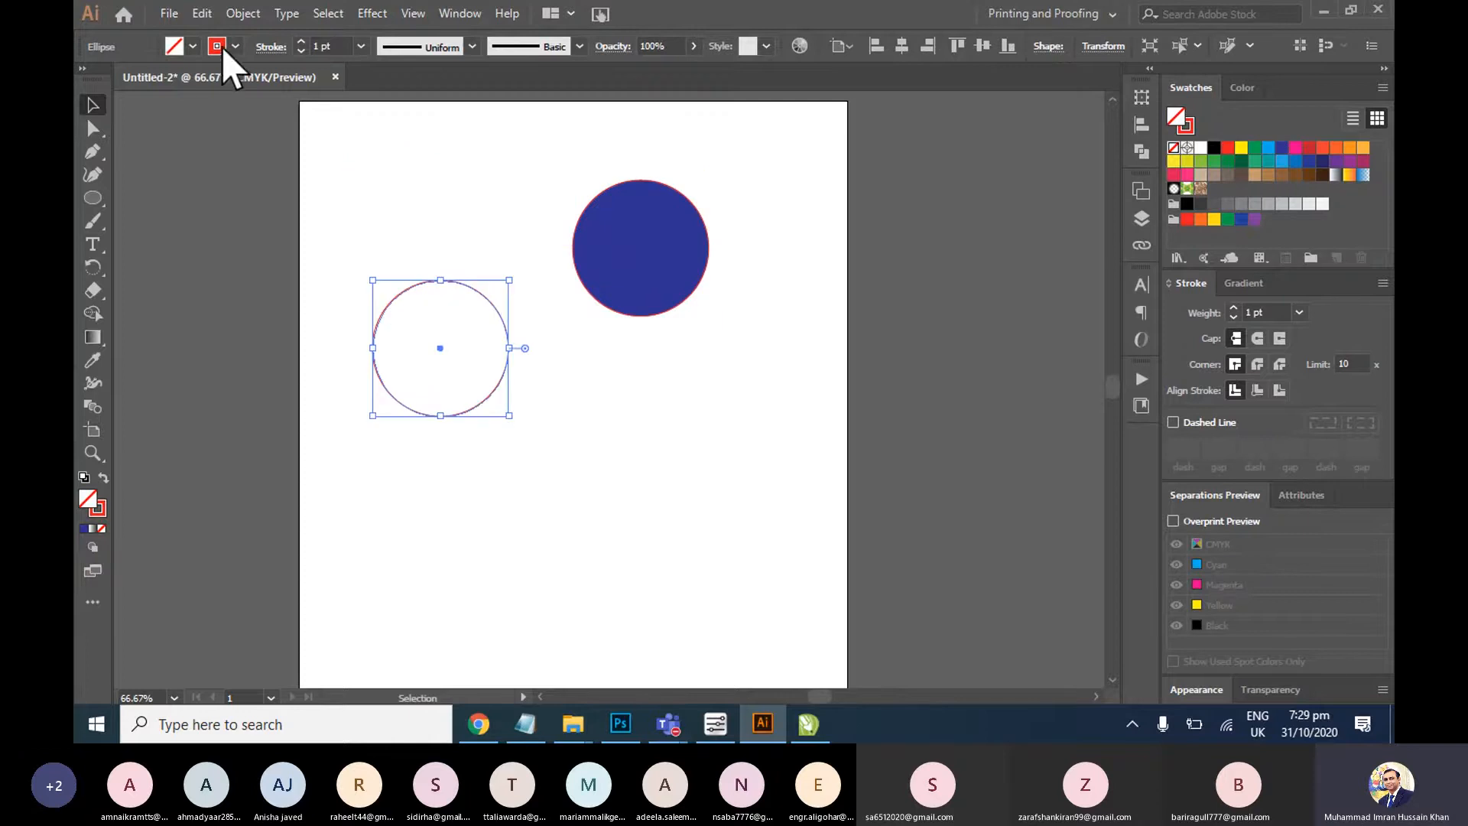
# Set the outlined circle's stroke colour to dark red 5B141A
pyautogui.click(101, 511)
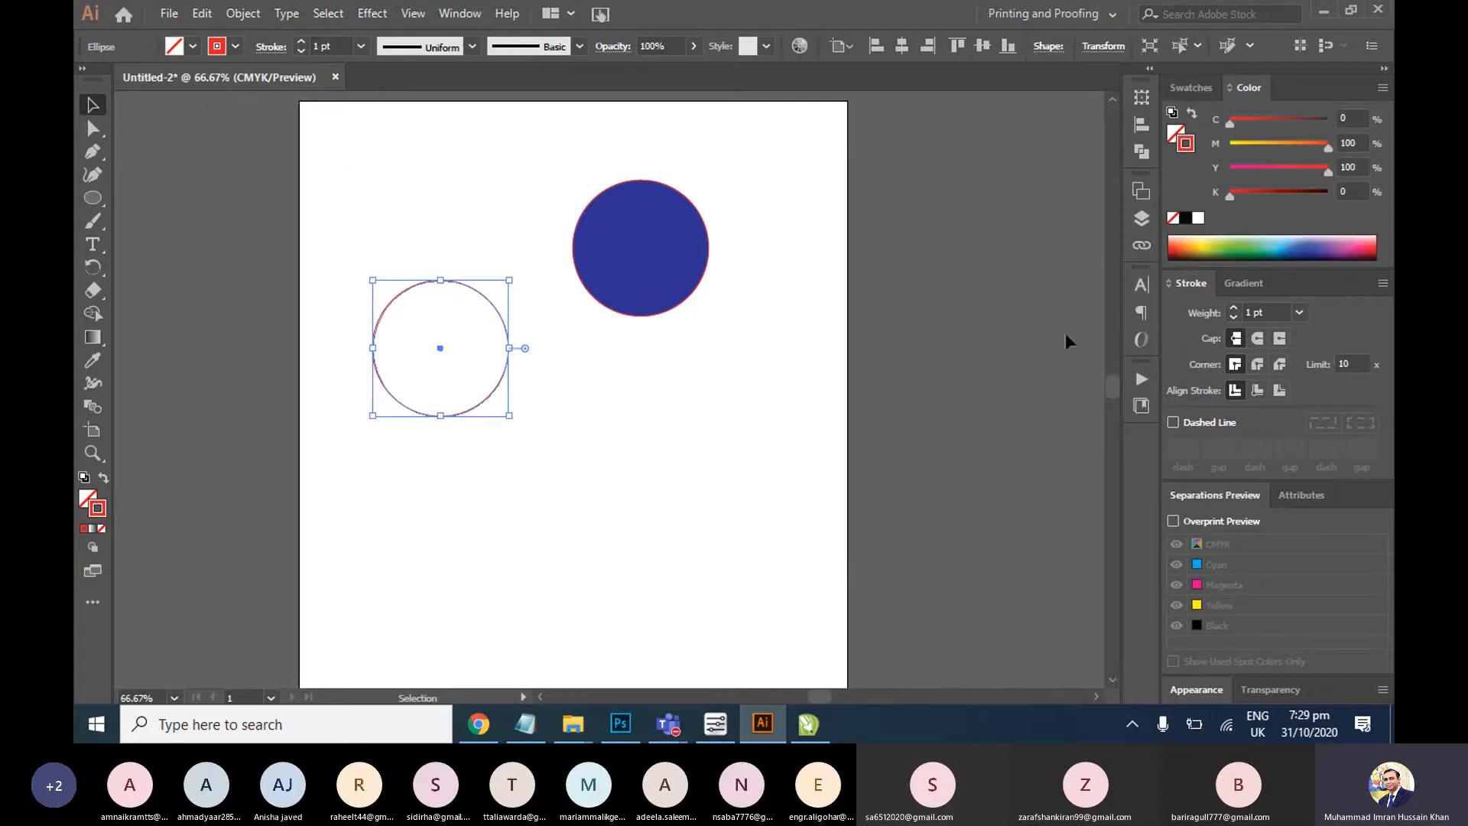
pyautogui.doubleClick(97, 511)
pyautogui.click(672, 387)
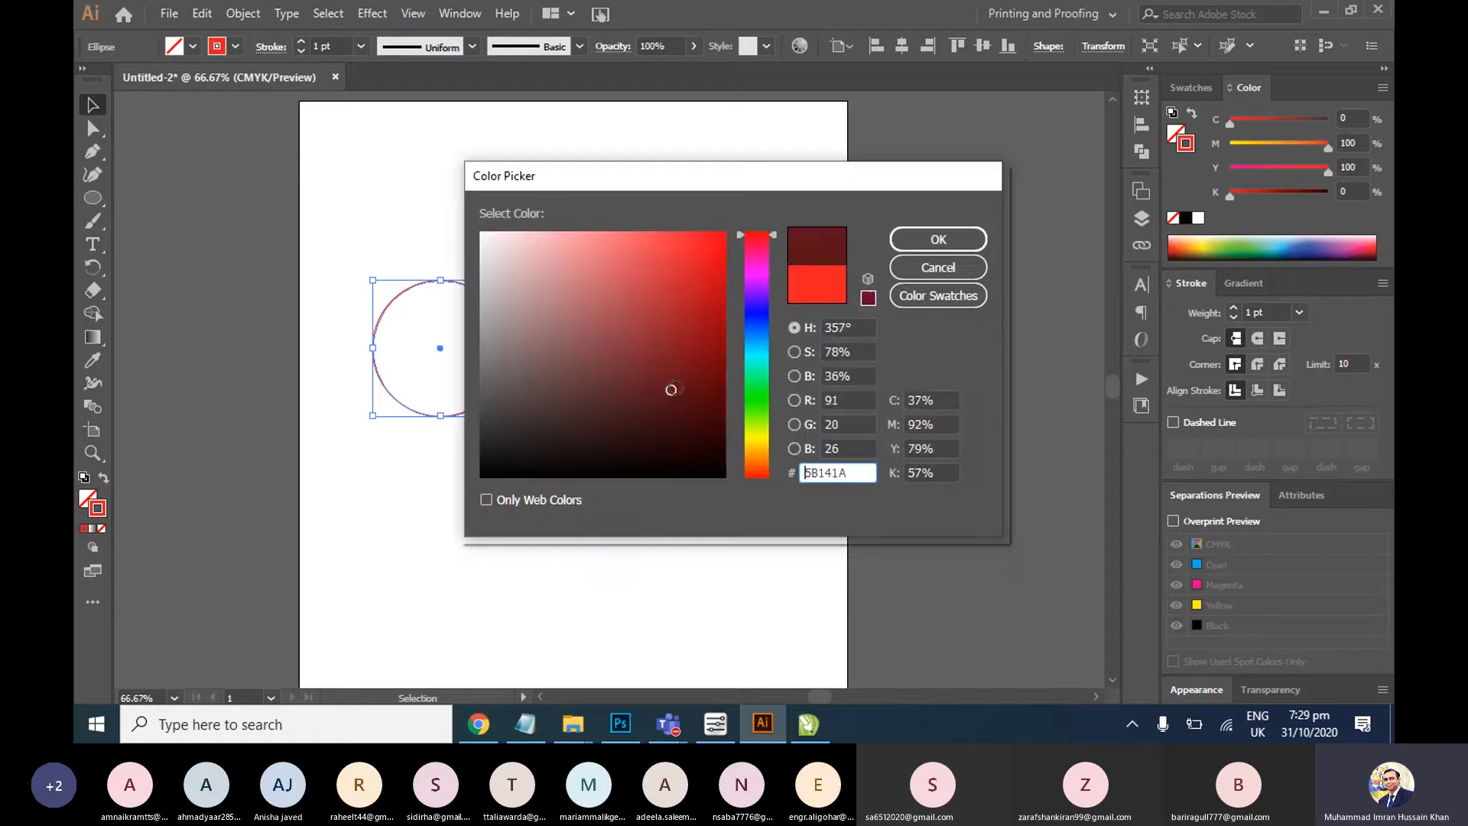
pyautogui.click(956, 239)
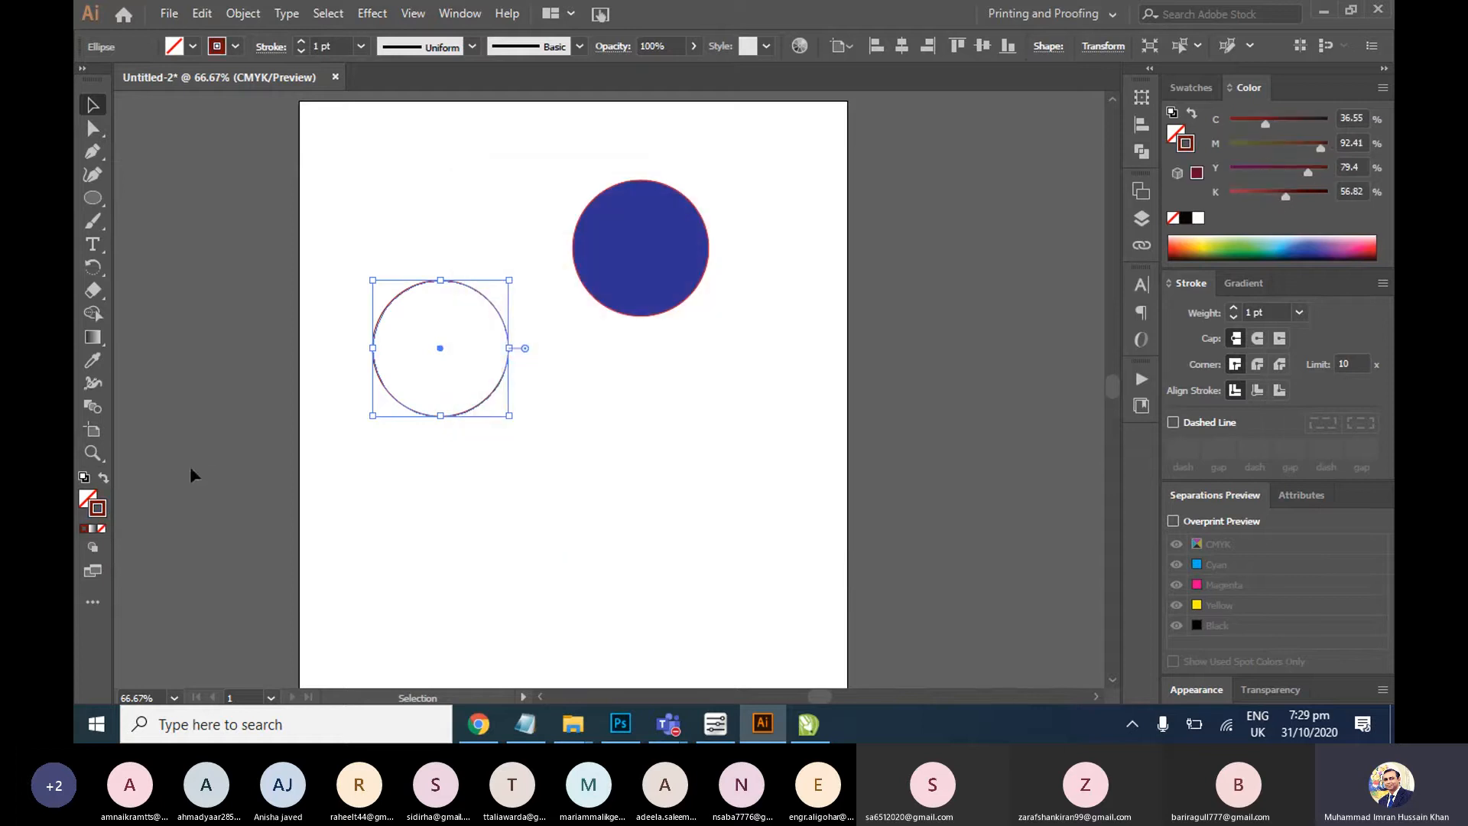
# Set the outlined circle's stroke weight to 5 pt and inspect the thicker outline up close
pyautogui.click(360, 47)
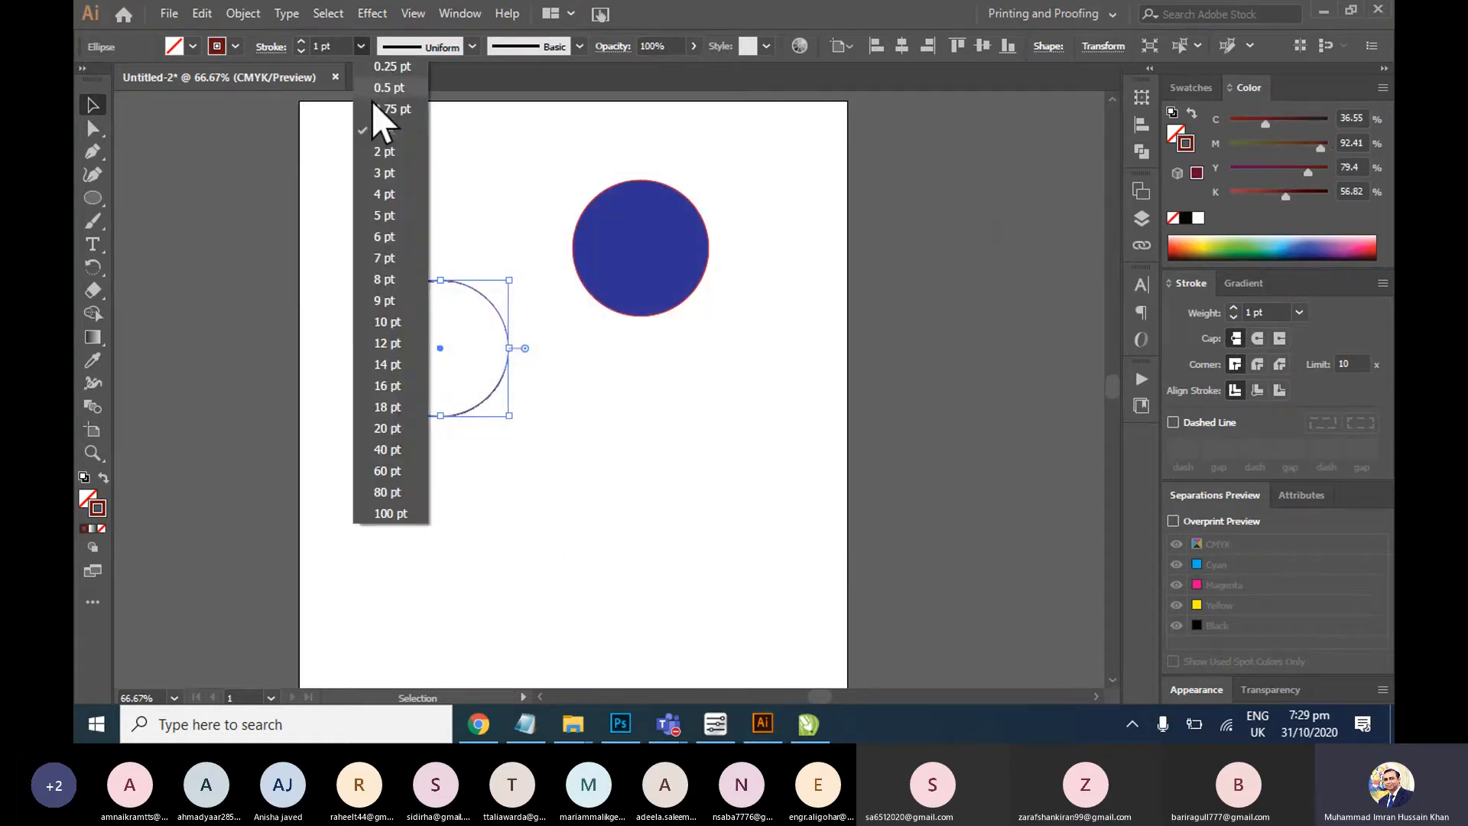
pyautogui.click(384, 215)
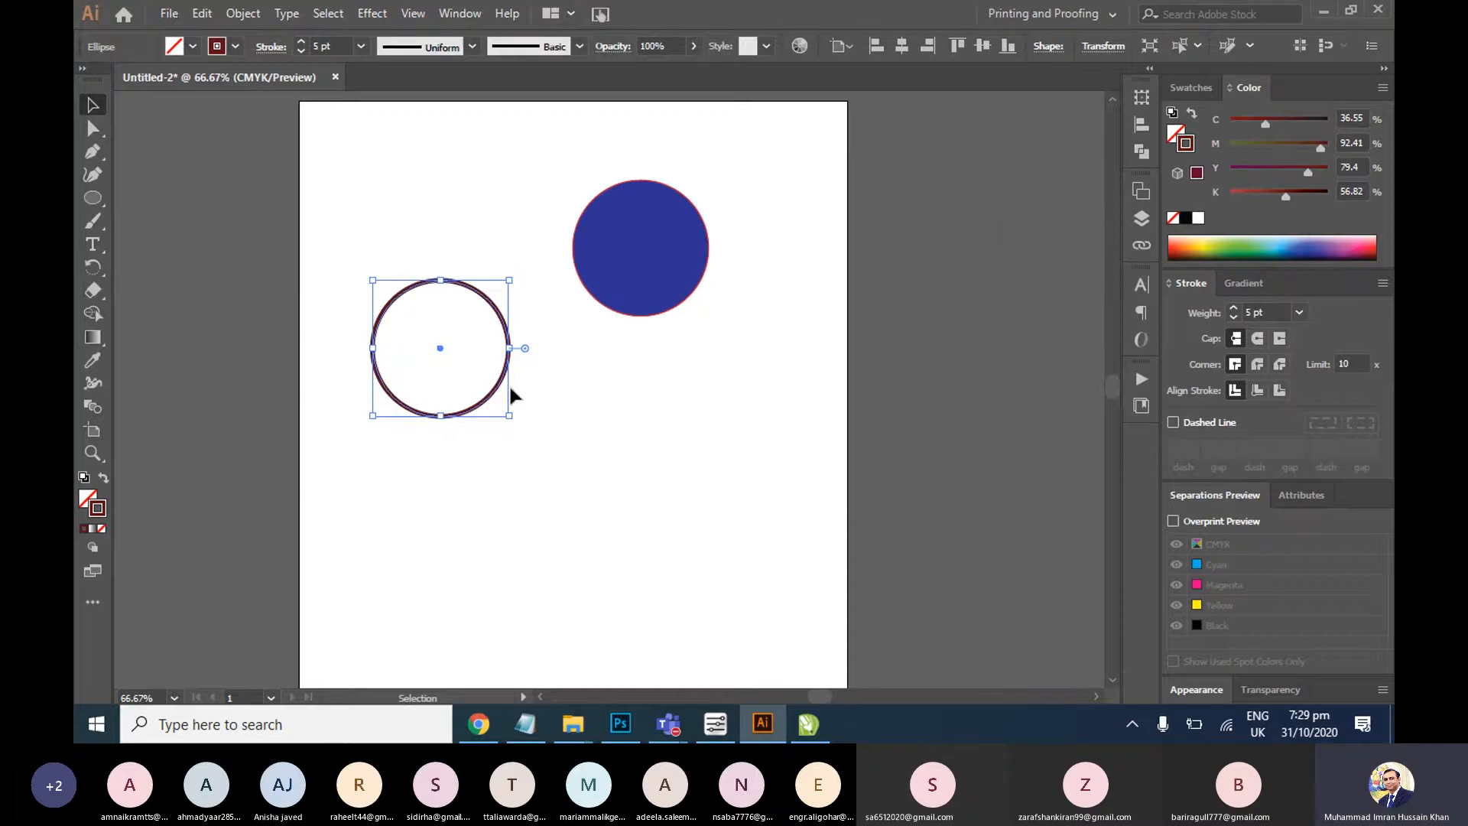
pyautogui.hotkey('ctrl', '+')
pyautogui.hotkey('ctrl', '+')
pyautogui.hotkey('ctrl', '+')
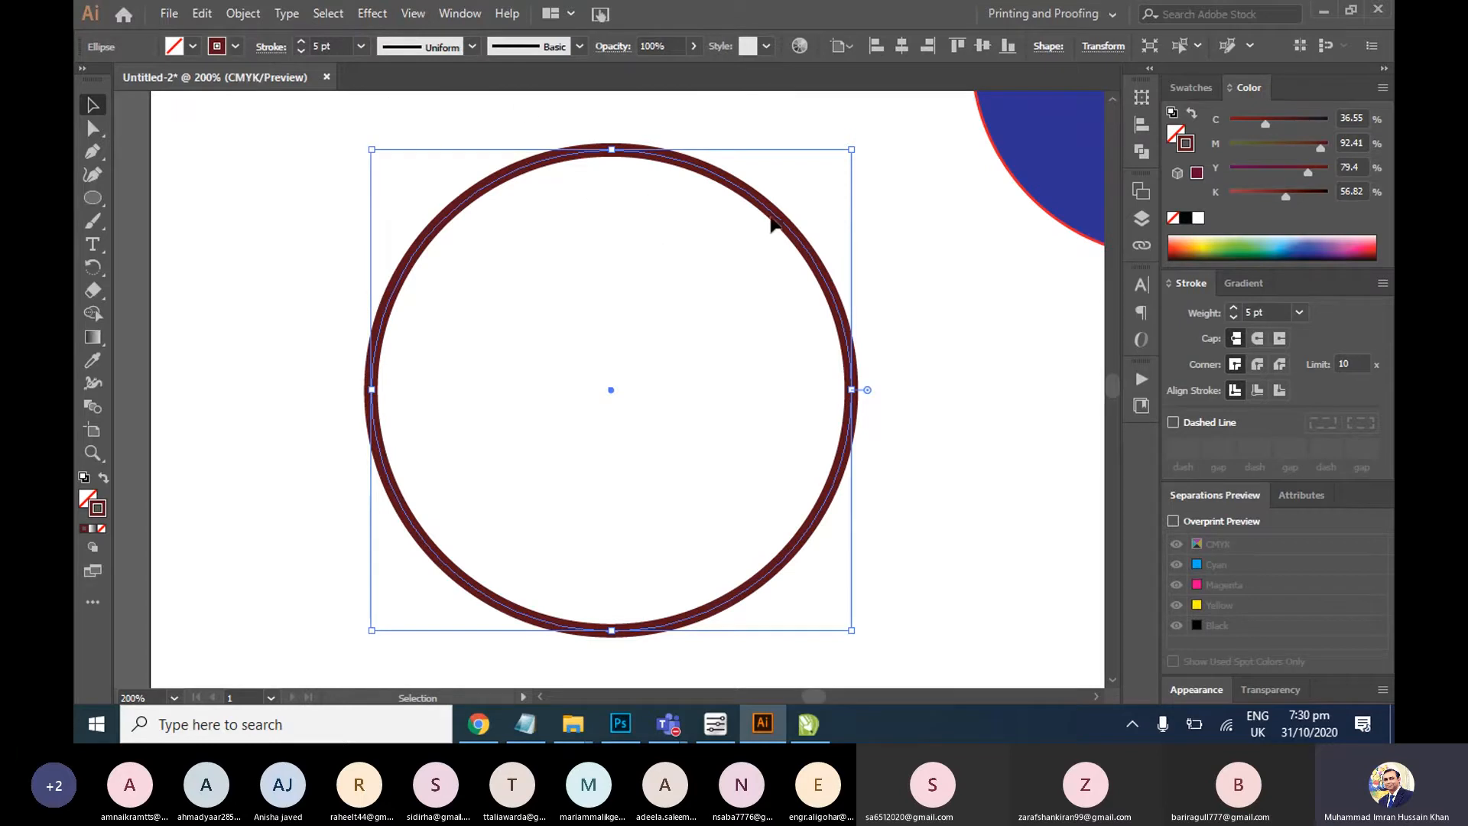
# Deselect the dark red outlined circle, reselect it and delete it
pyautogui.hotkey('ctrl', 'shift', 'a')
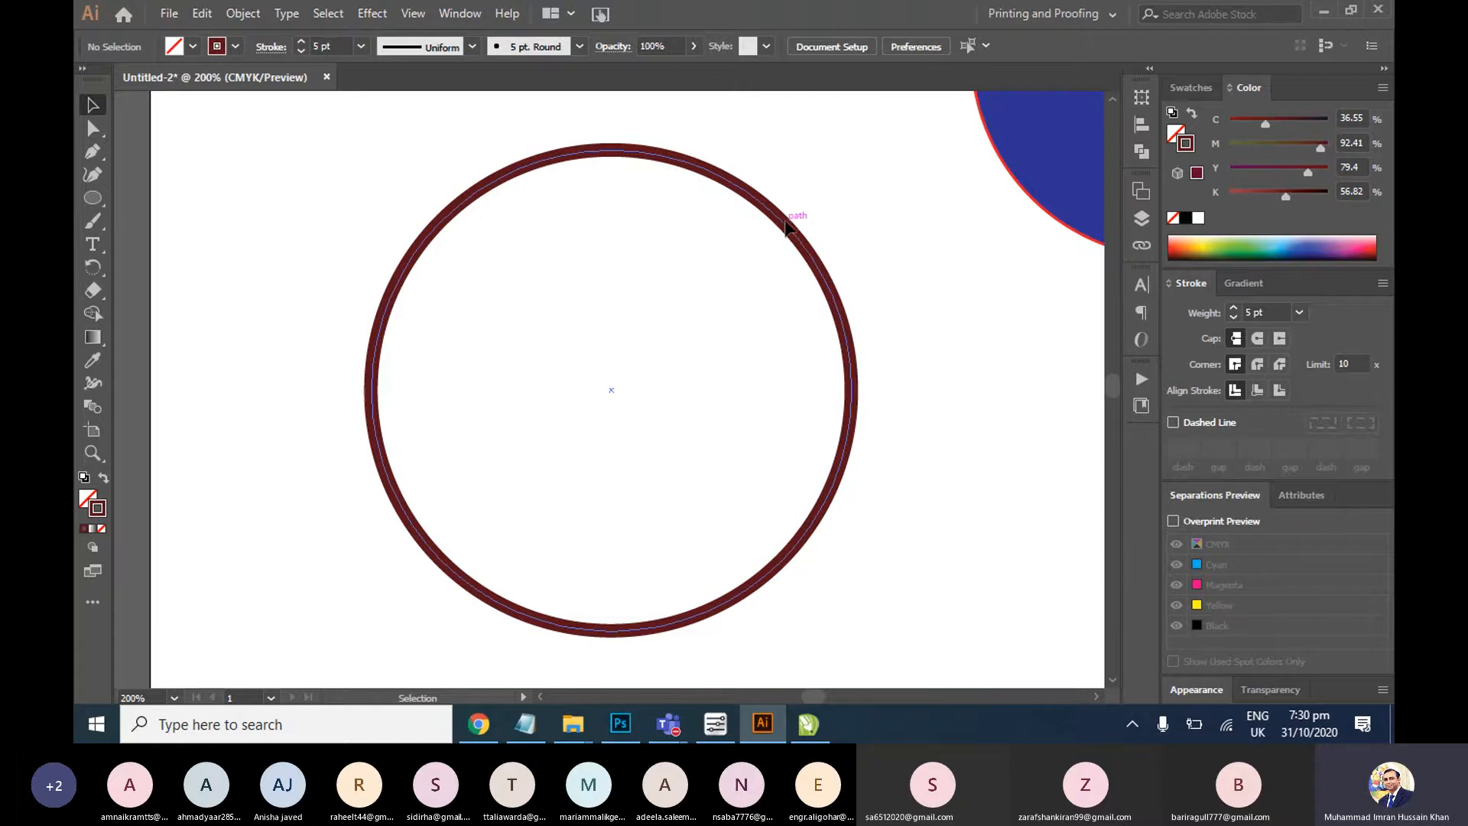
pyautogui.click(613, 193)
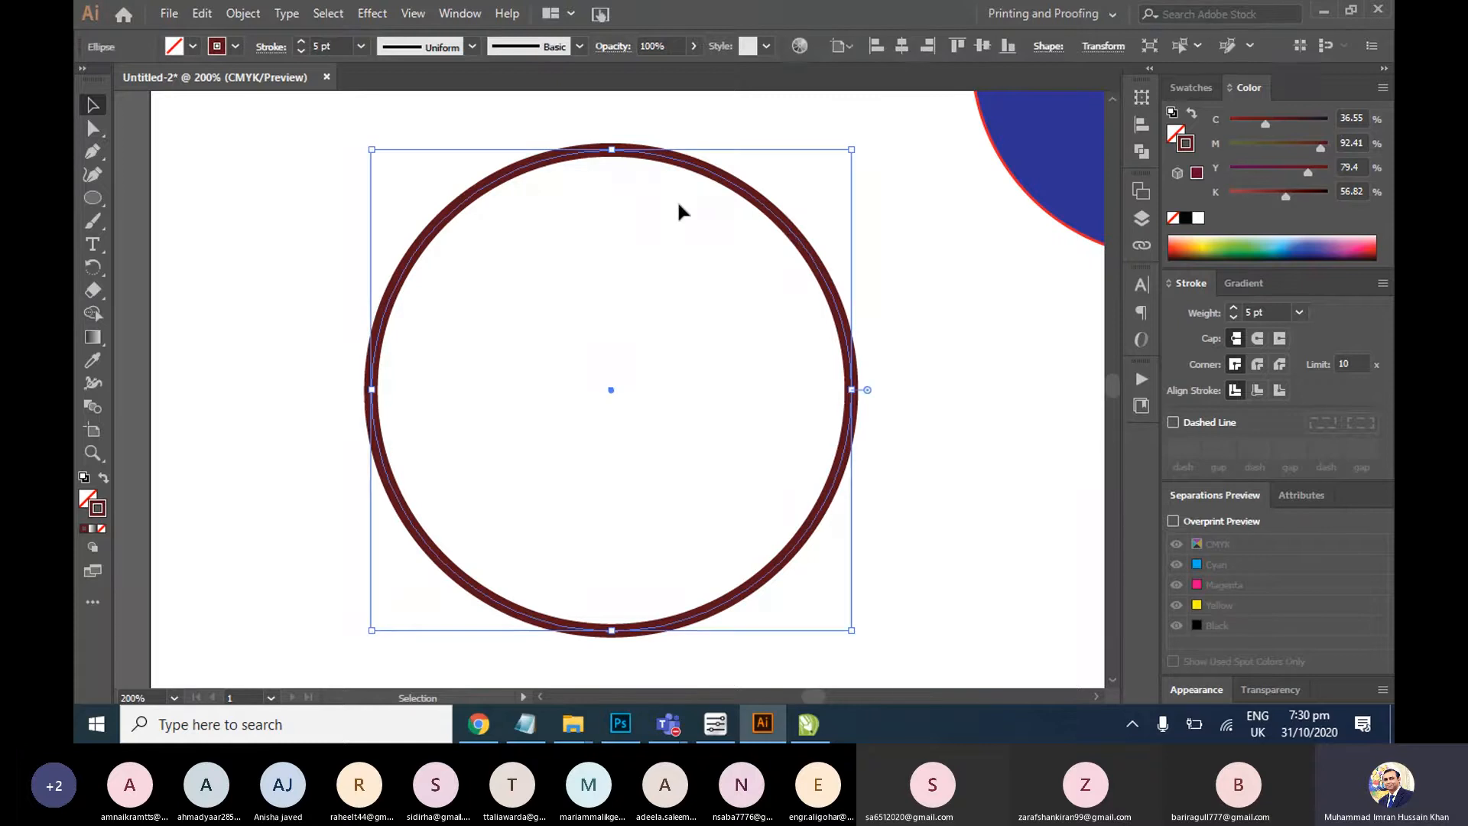
pyautogui.press('Delete')
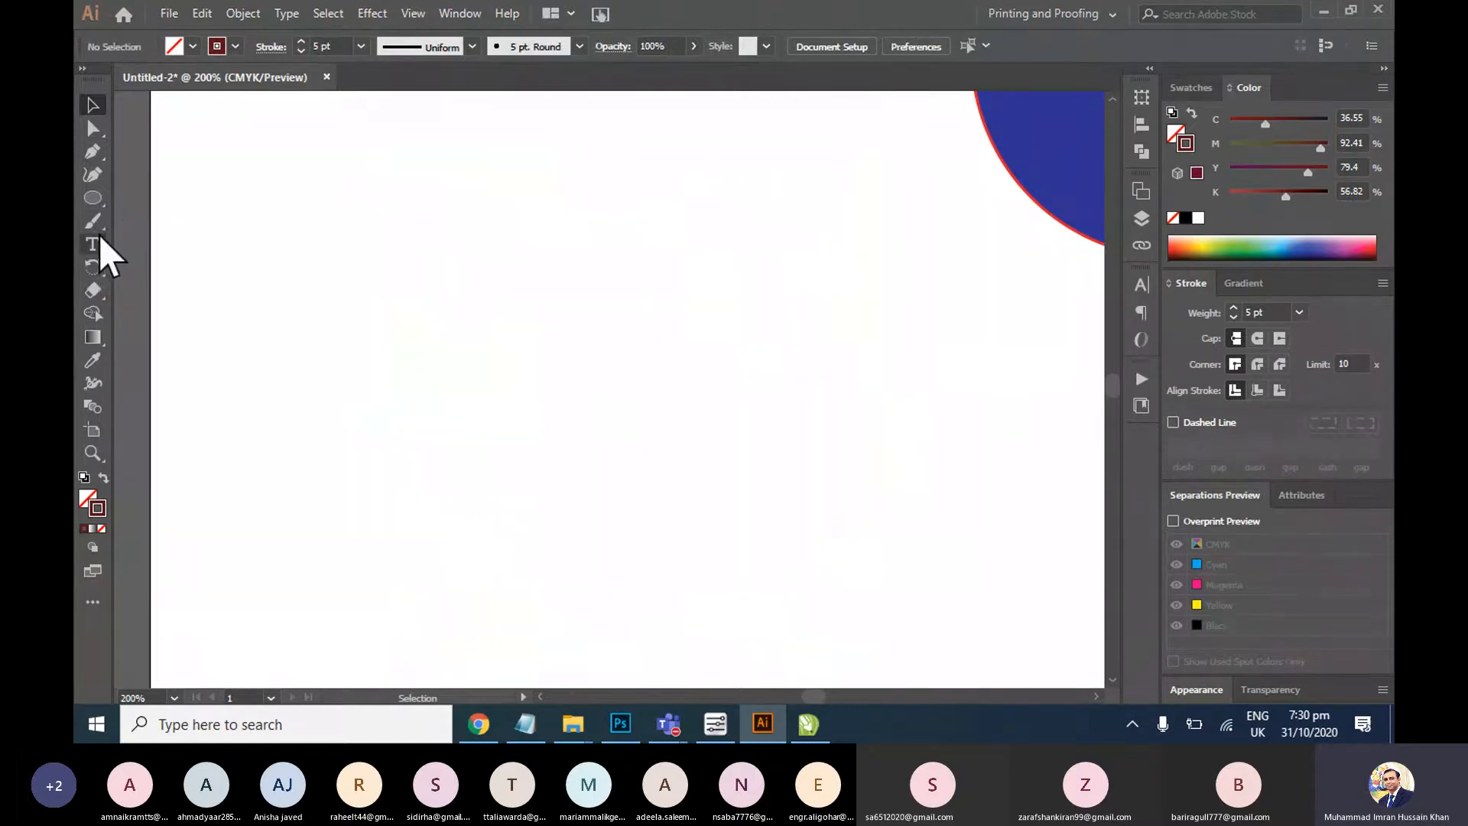
# Draw an unfilled rectangle beside the blue circle and move it by its border closer to the circle
pyautogui.moveTo(103, 200); pyautogui.dragTo(141, 197)
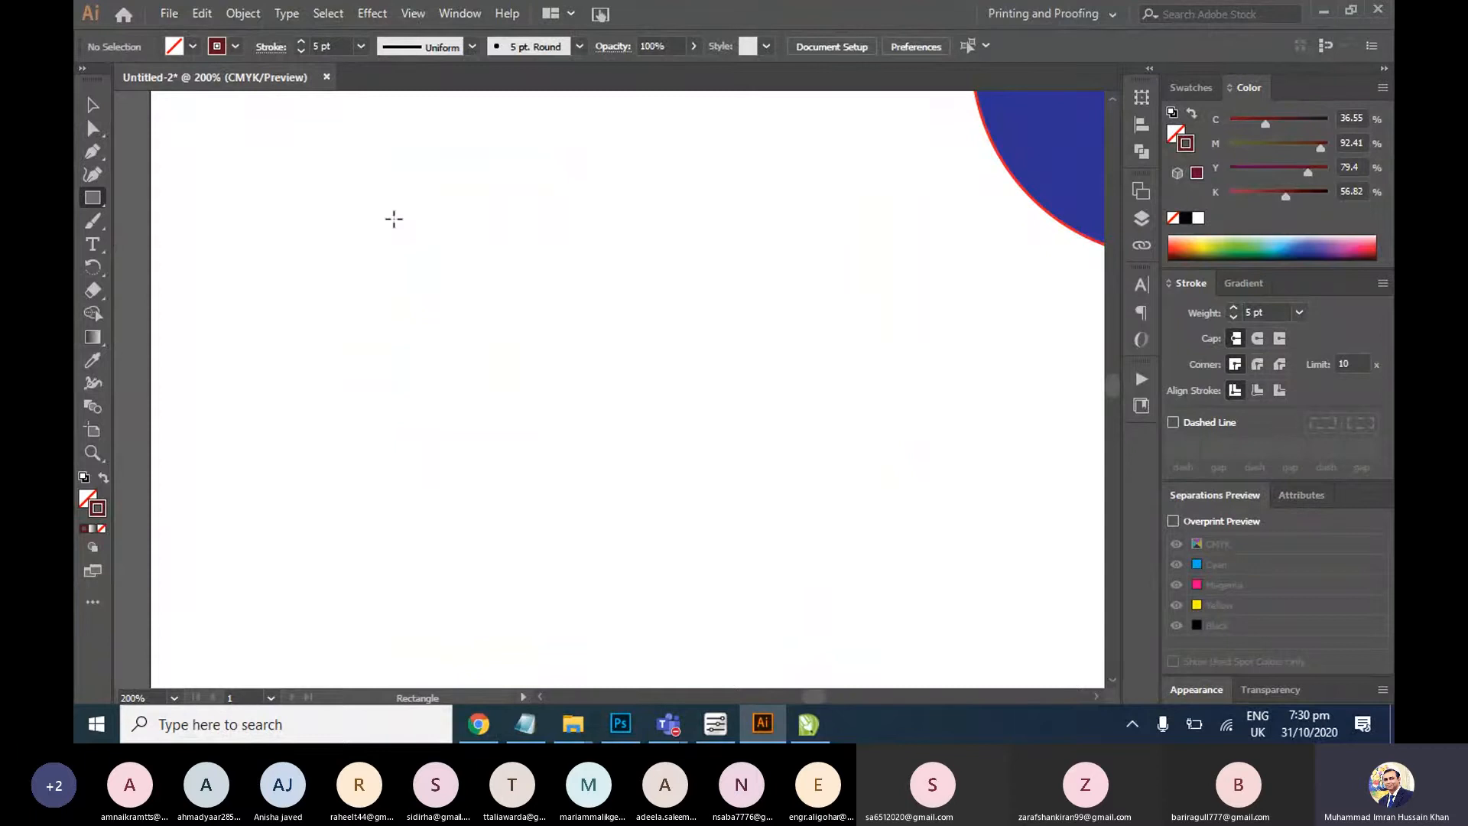
pyautogui.moveTo(394, 219); pyautogui.dragTo(730, 474)
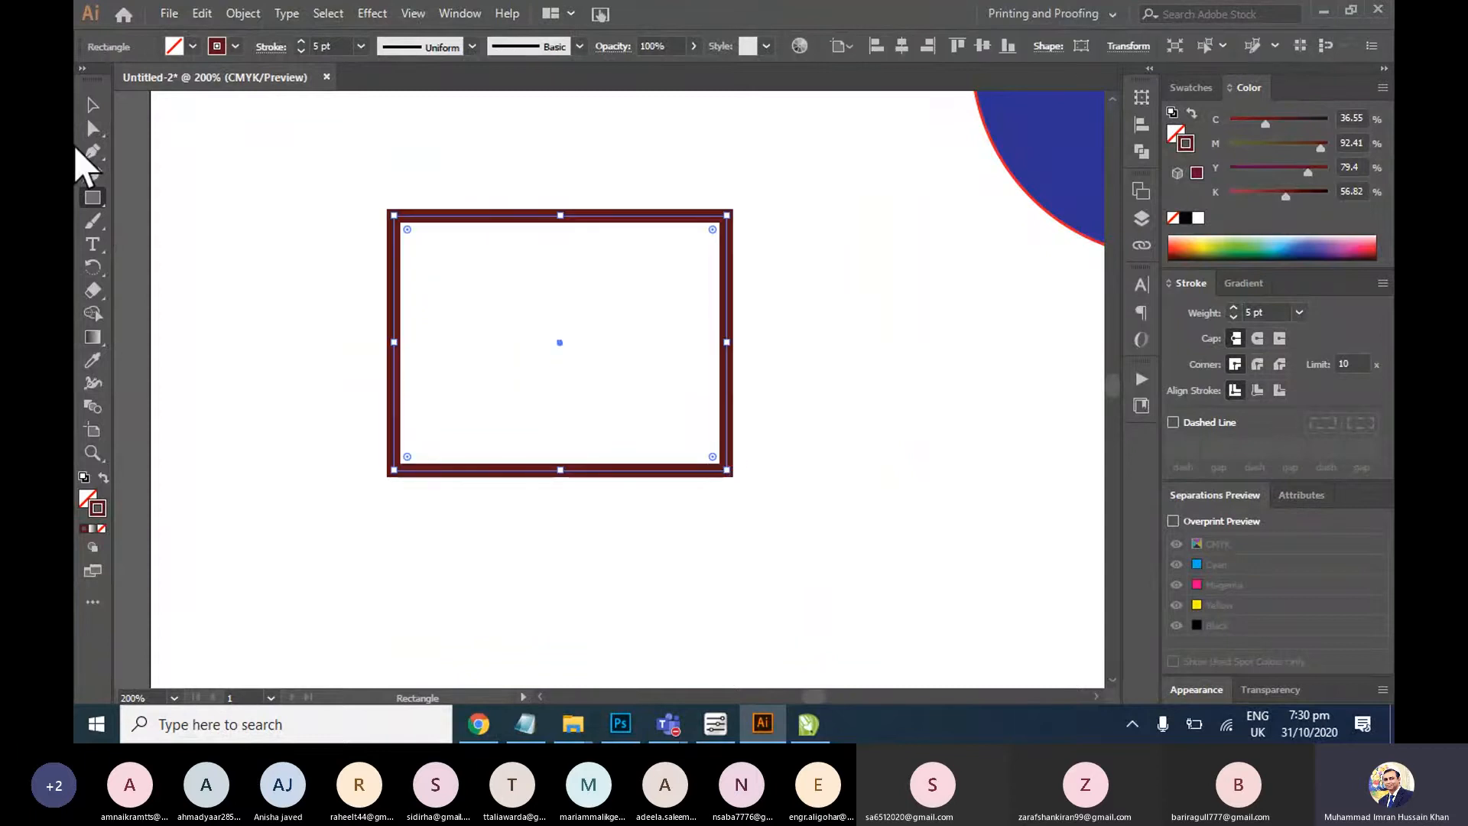
pyautogui.click(93, 104)
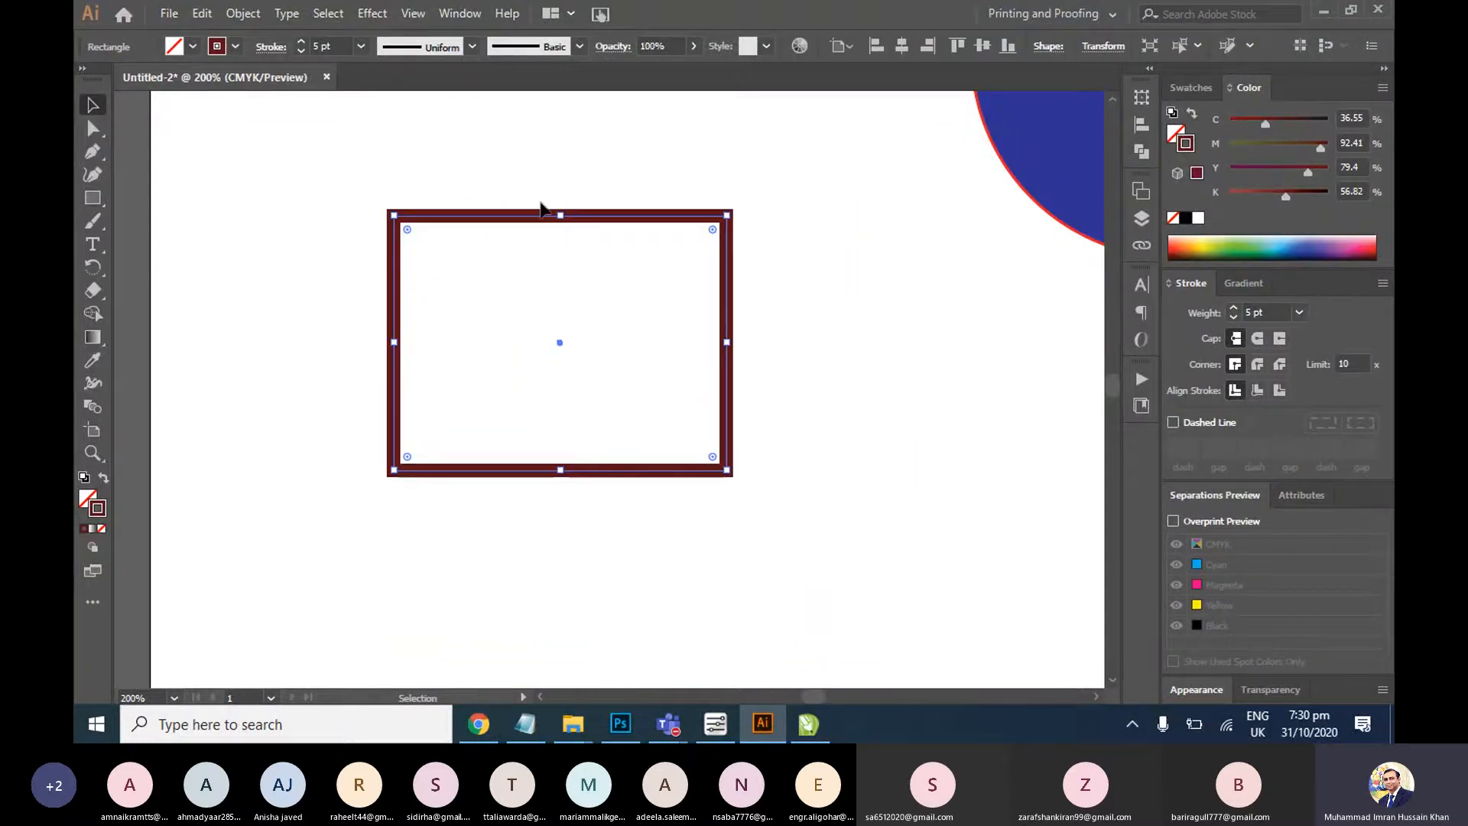
pyautogui.click(508, 114)
pyautogui.click(549, 216)
pyautogui.moveTo(526, 222); pyautogui.dragTo(733, 237)
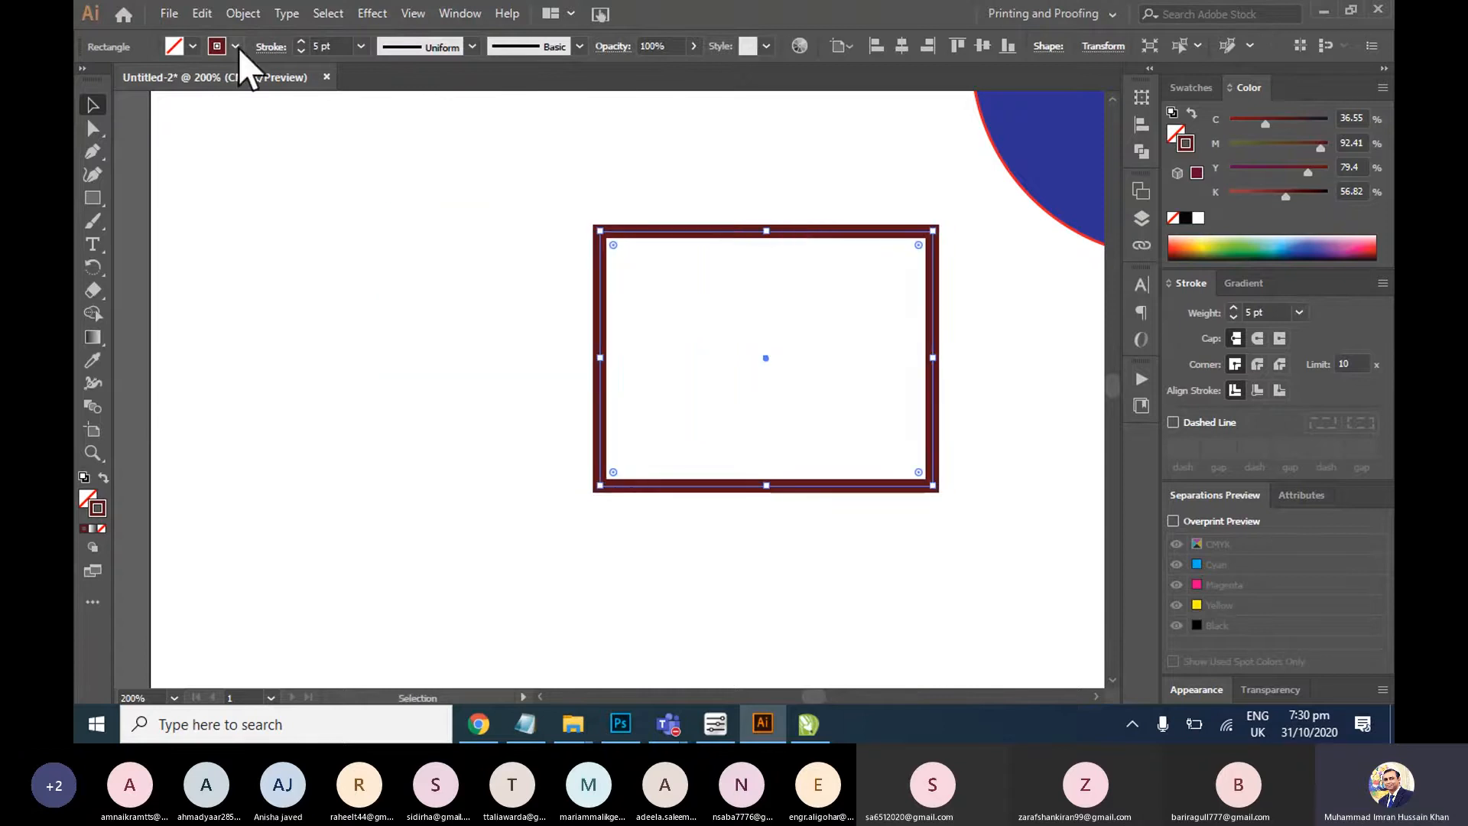
# Set the rectangle's stroke cap to Round Cap, and undo a slight rotation of the rectangle
pyautogui.click(273, 46)
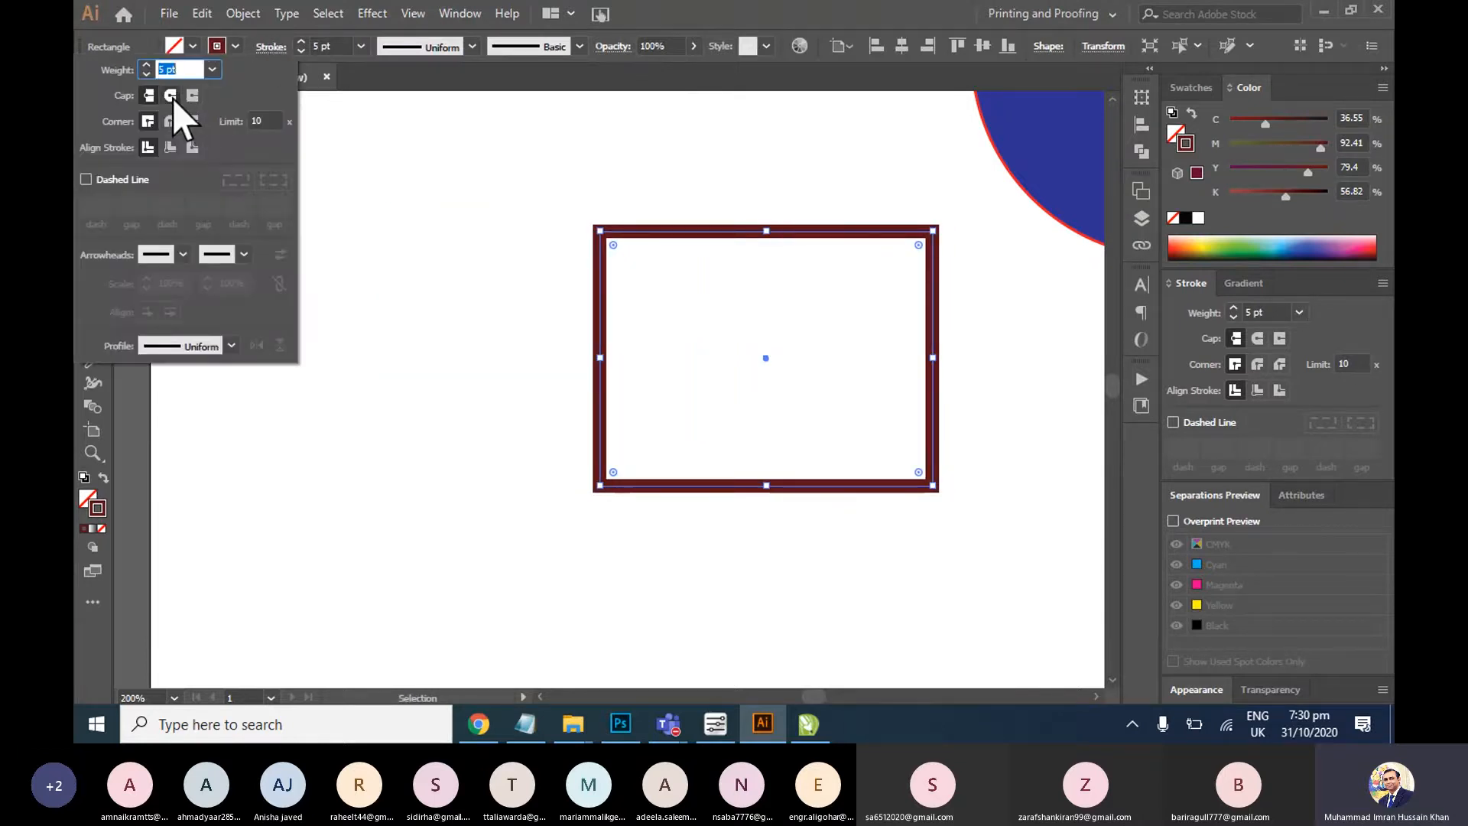
pyautogui.click(171, 96)
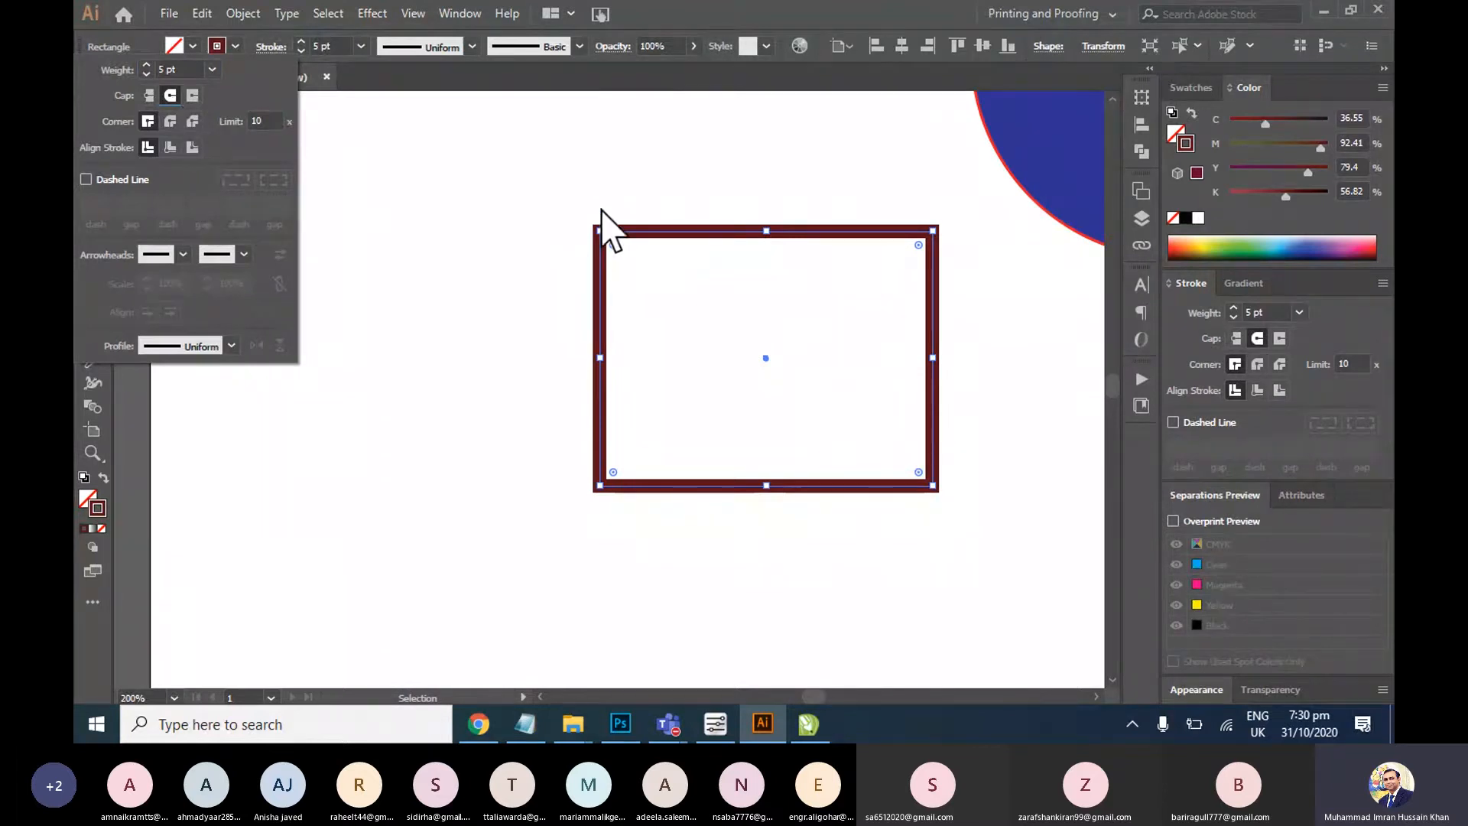
pyautogui.click(570, 230)
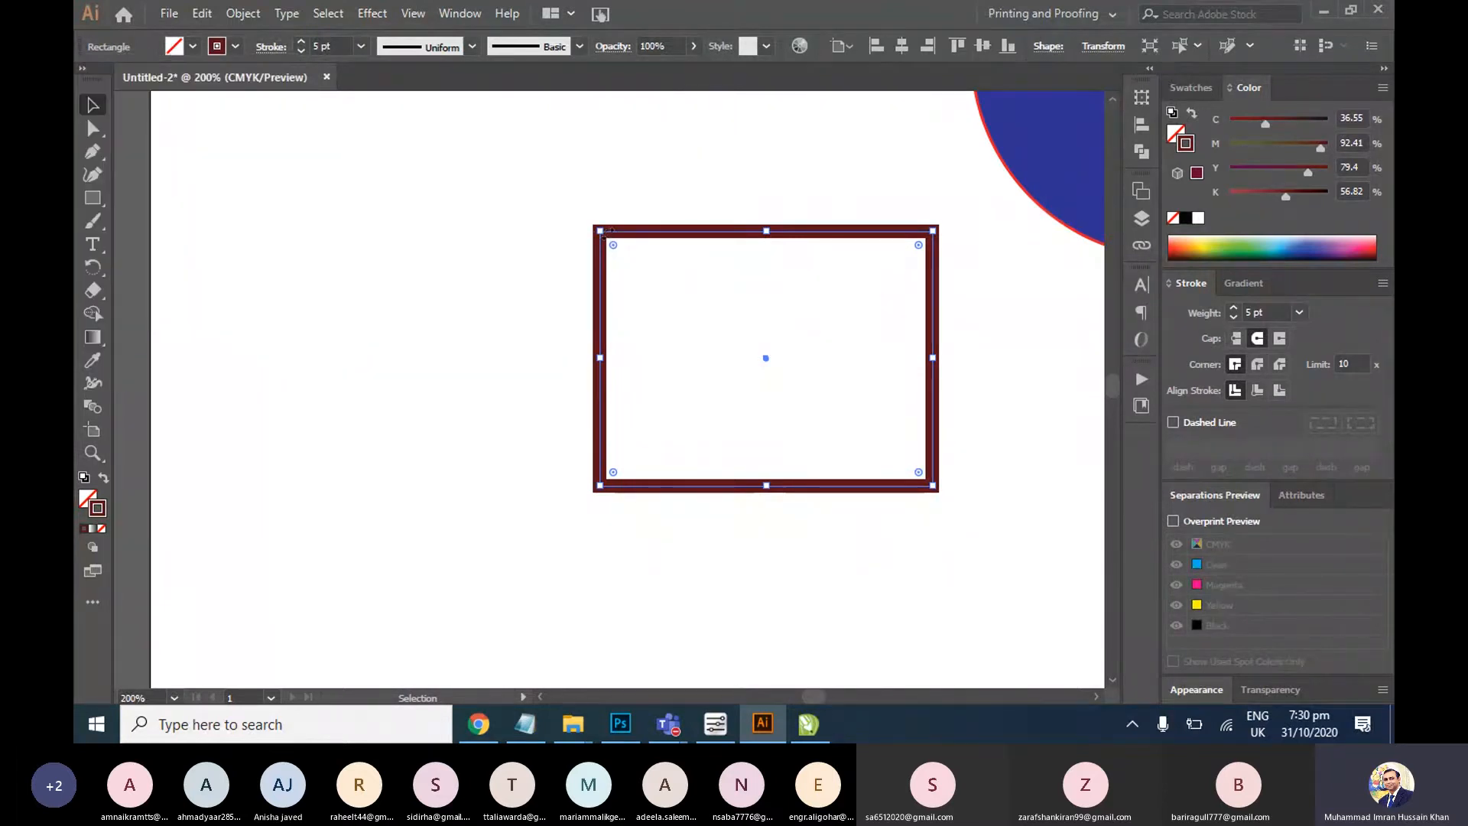
pyautogui.moveTo(607, 232); pyautogui.dragTo(637, 231)
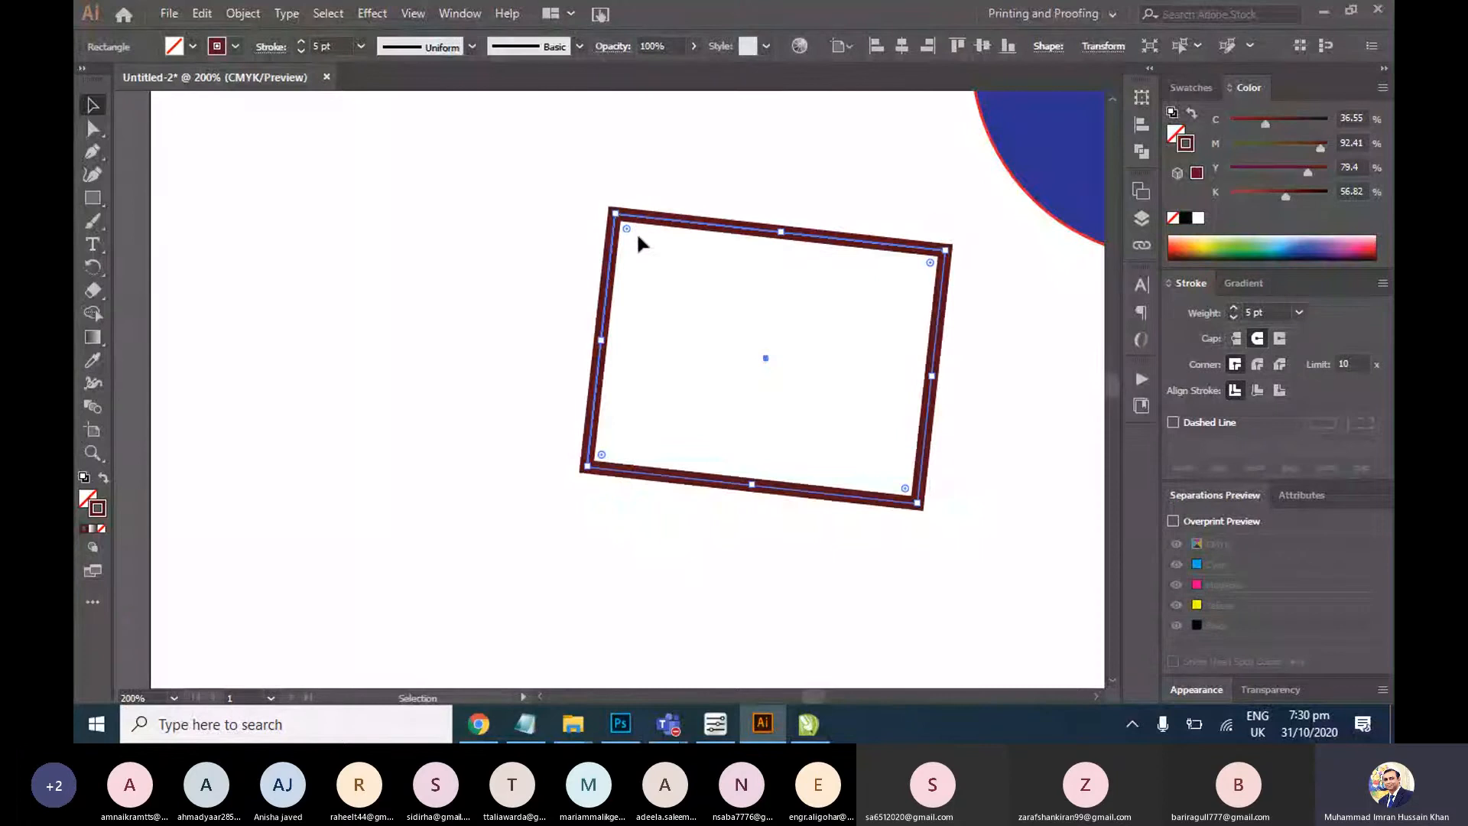
pyautogui.hotkey('ctrl', 'z')
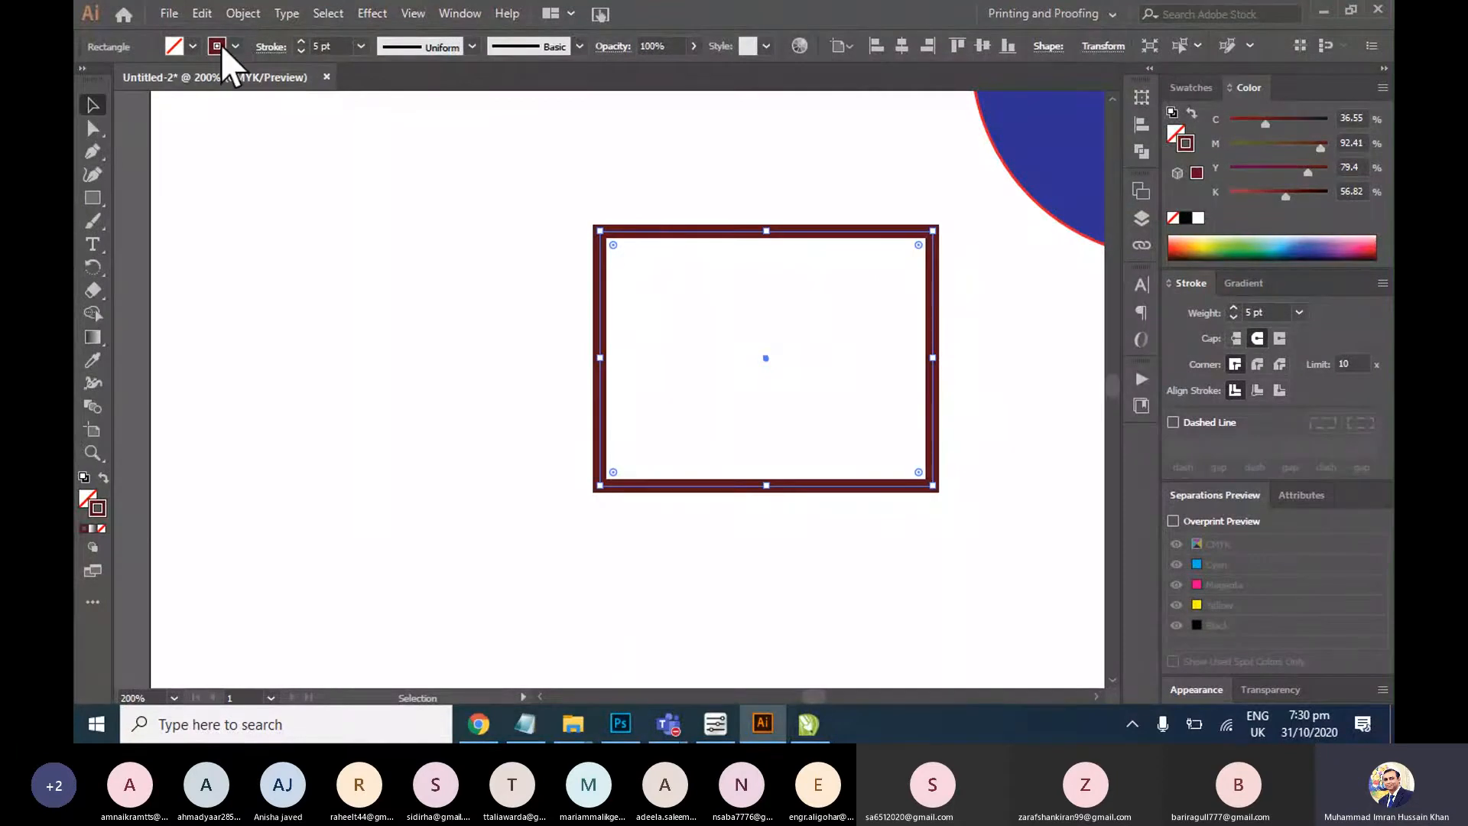
# Draw a smaller rectangle beside the first and give its stroke a round corner join aligned to the inside
pyautogui.click(92, 198)
pyautogui.moveTo(298, 253); pyautogui.dragTo(441, 359)
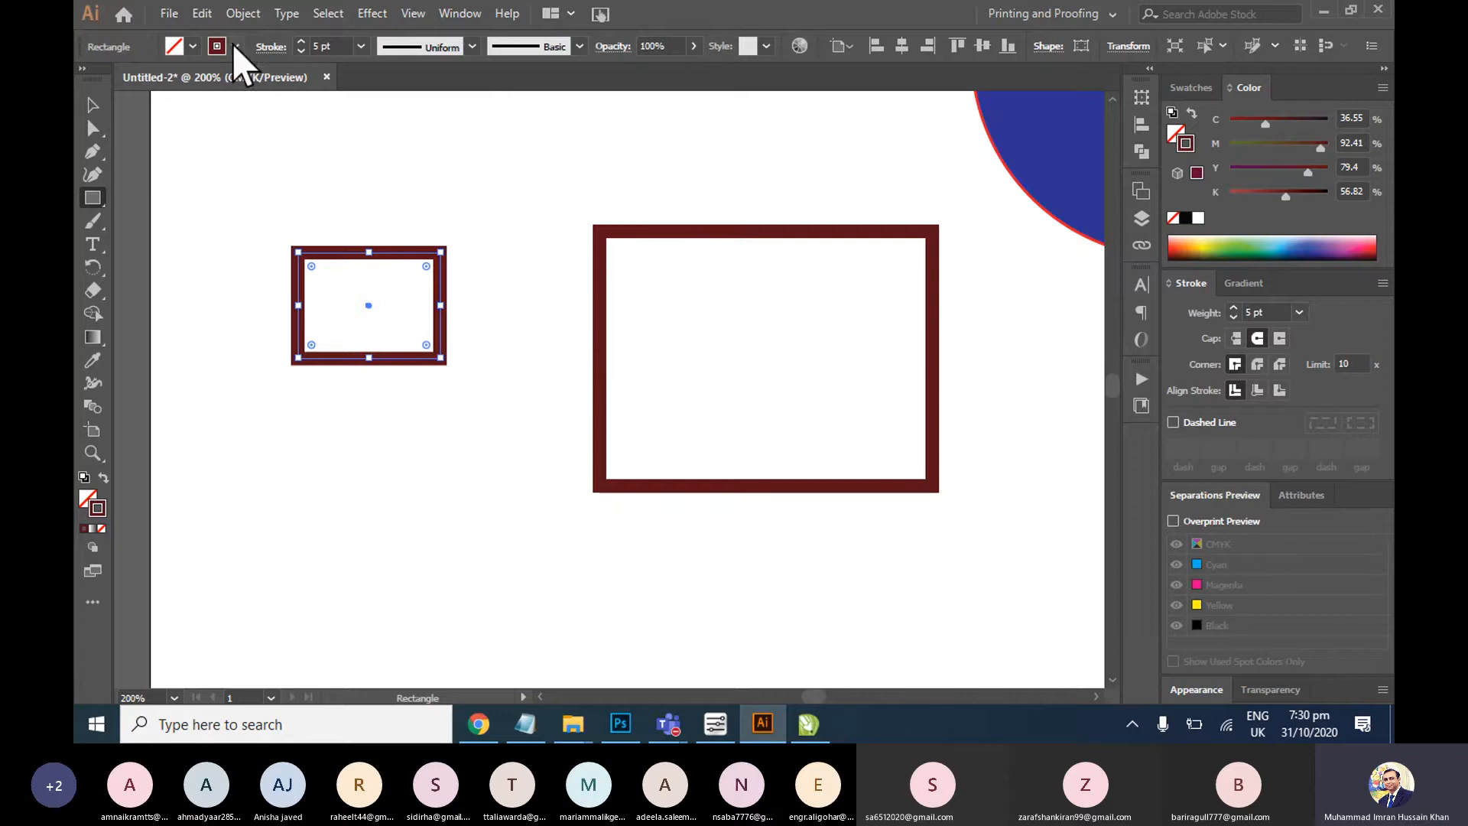
pyautogui.click(271, 47)
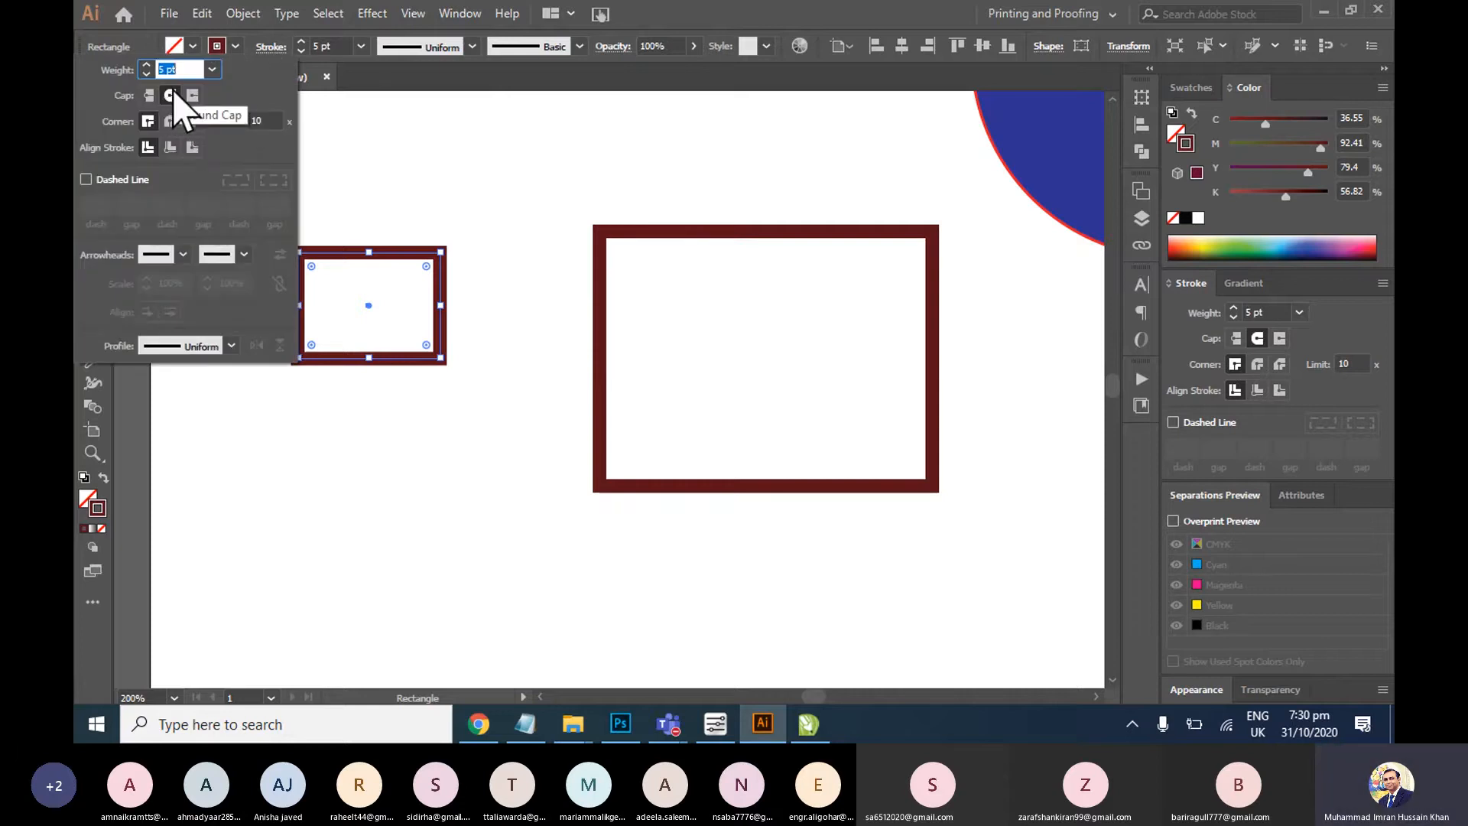
pyautogui.click(170, 120)
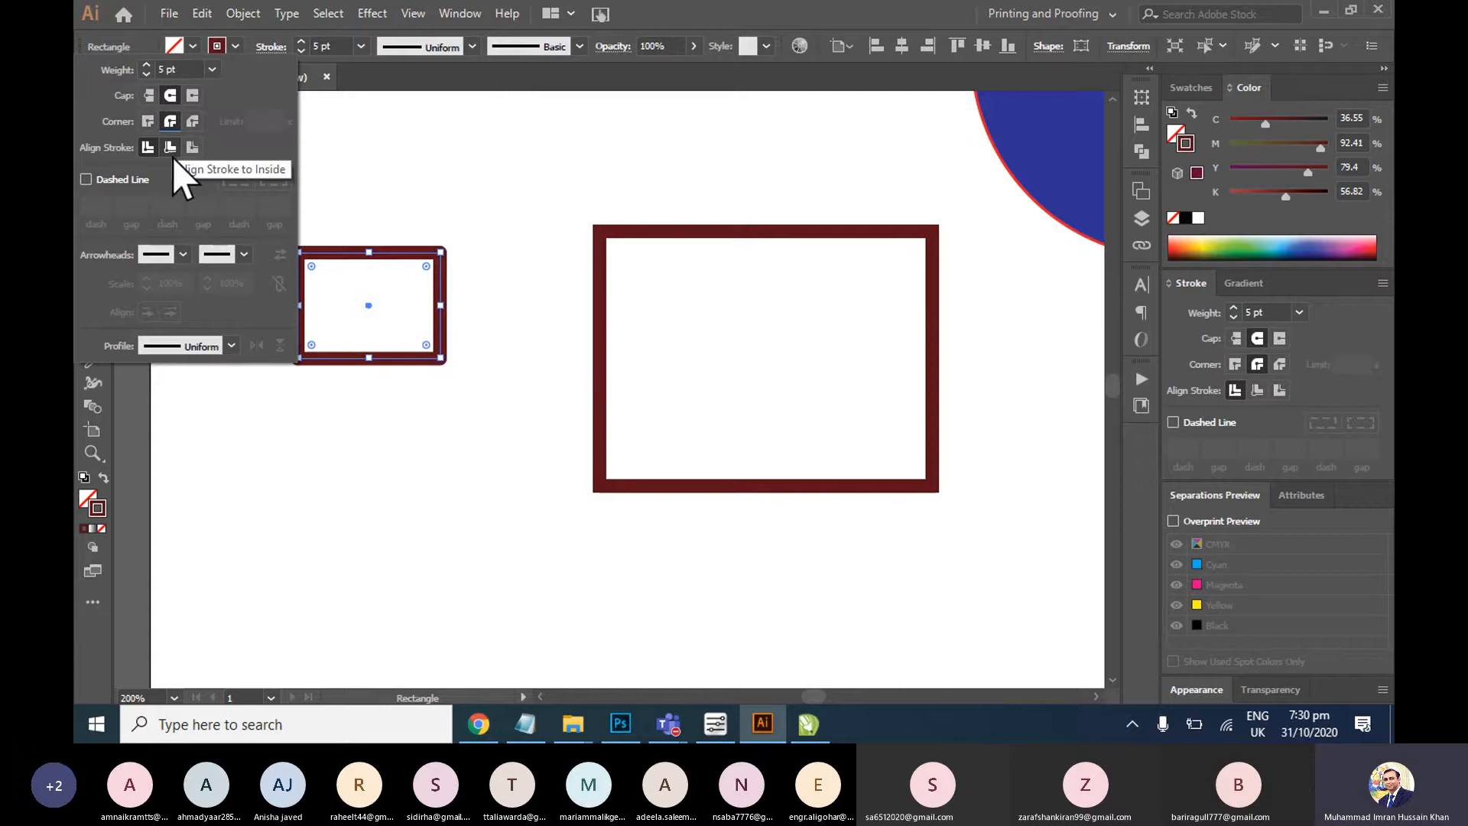
pyautogui.click(169, 149)
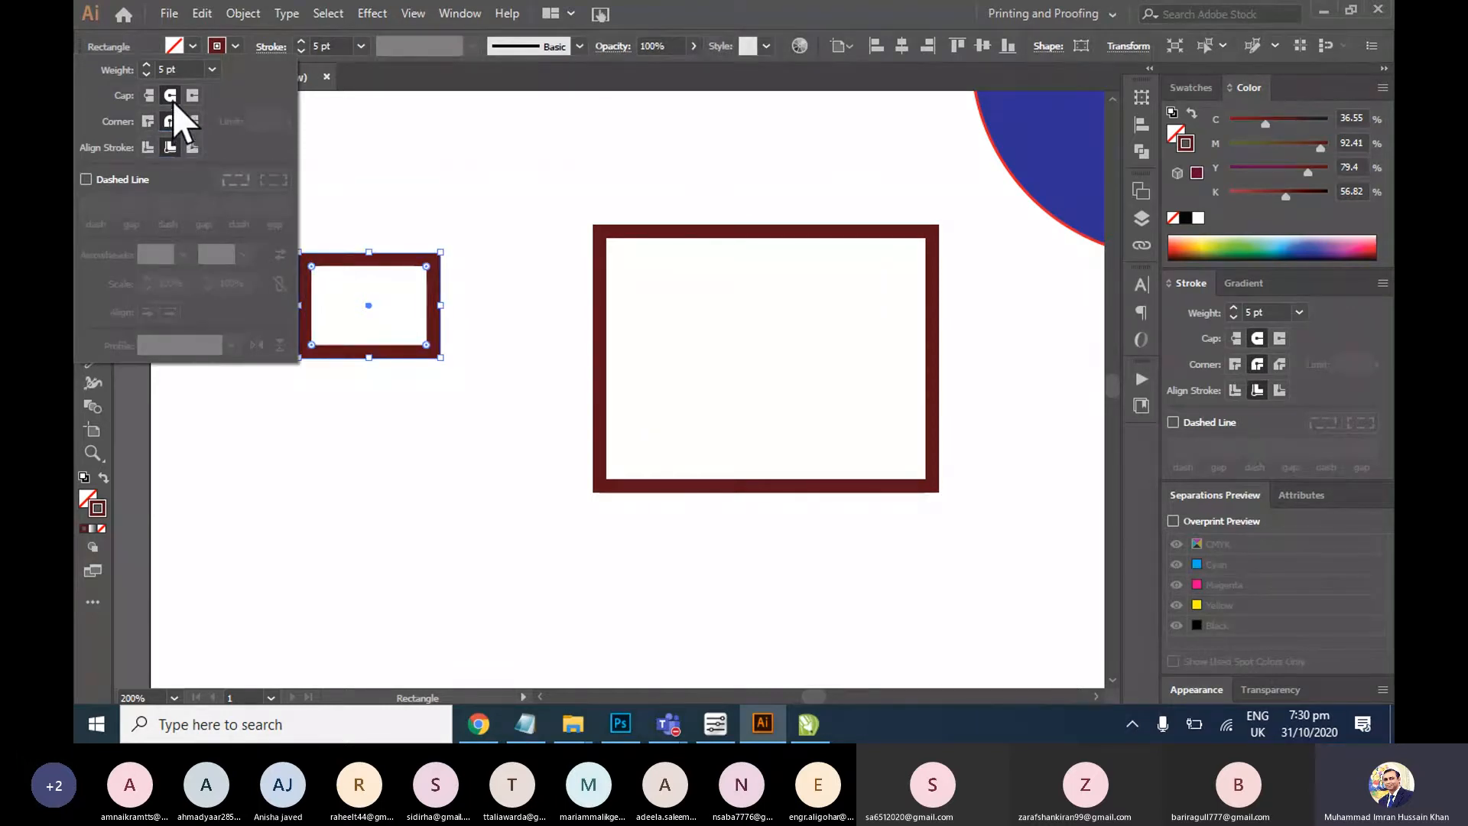
pyautogui.click(386, 195)
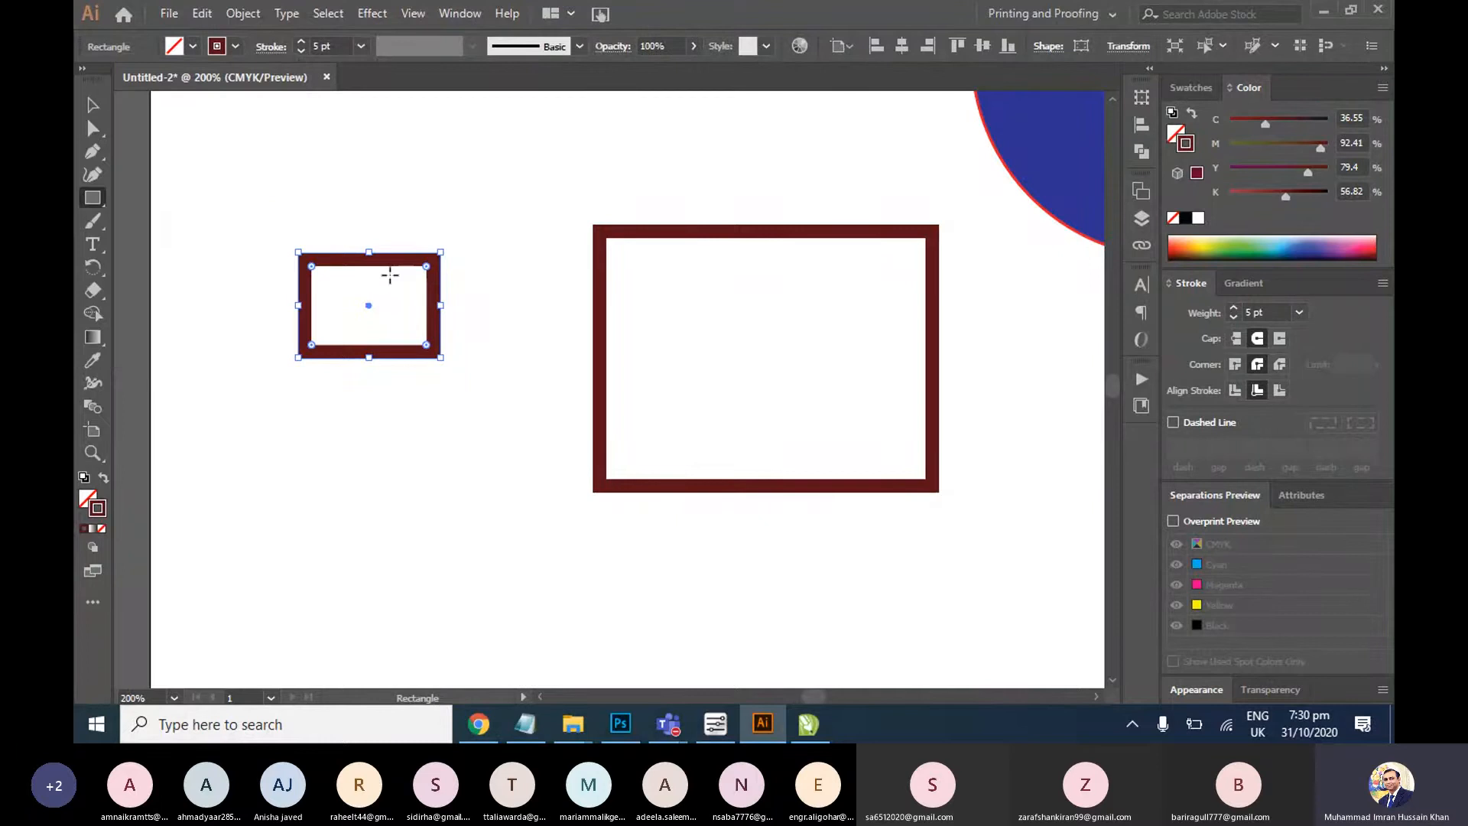
# Shift the small rectangle very slightly by its border, using the Selection tool
pyautogui.click(389, 275)
pyautogui.press('Escape')
pyautogui.hotkey('ctrl', '=')
pyautogui.hotkey('ctrl', '=')
pyautogui.hotkey('ctrl', '=')
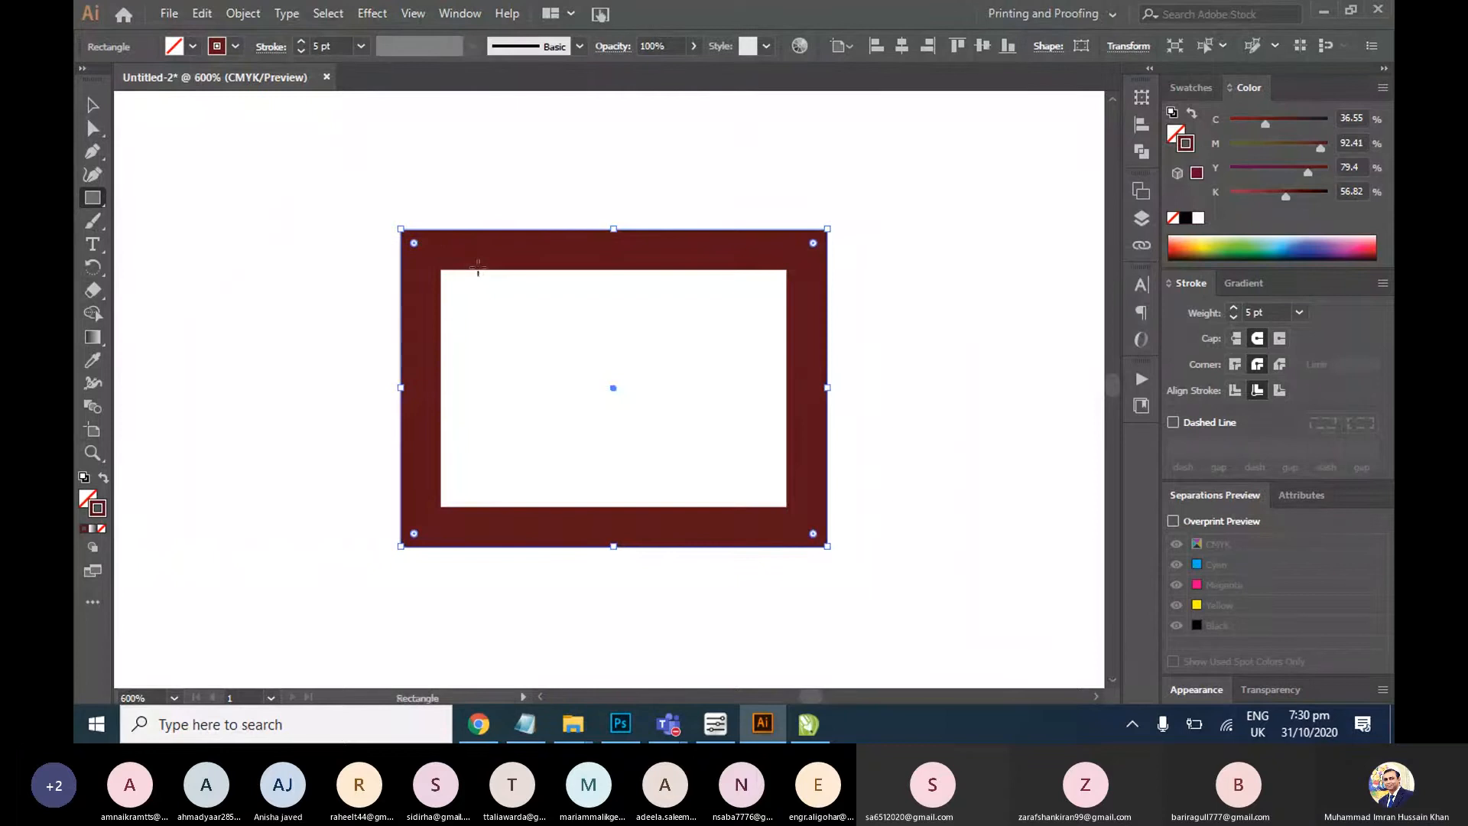
pyautogui.press('v')
pyautogui.moveTo(455, 254); pyautogui.dragTo(459, 257)
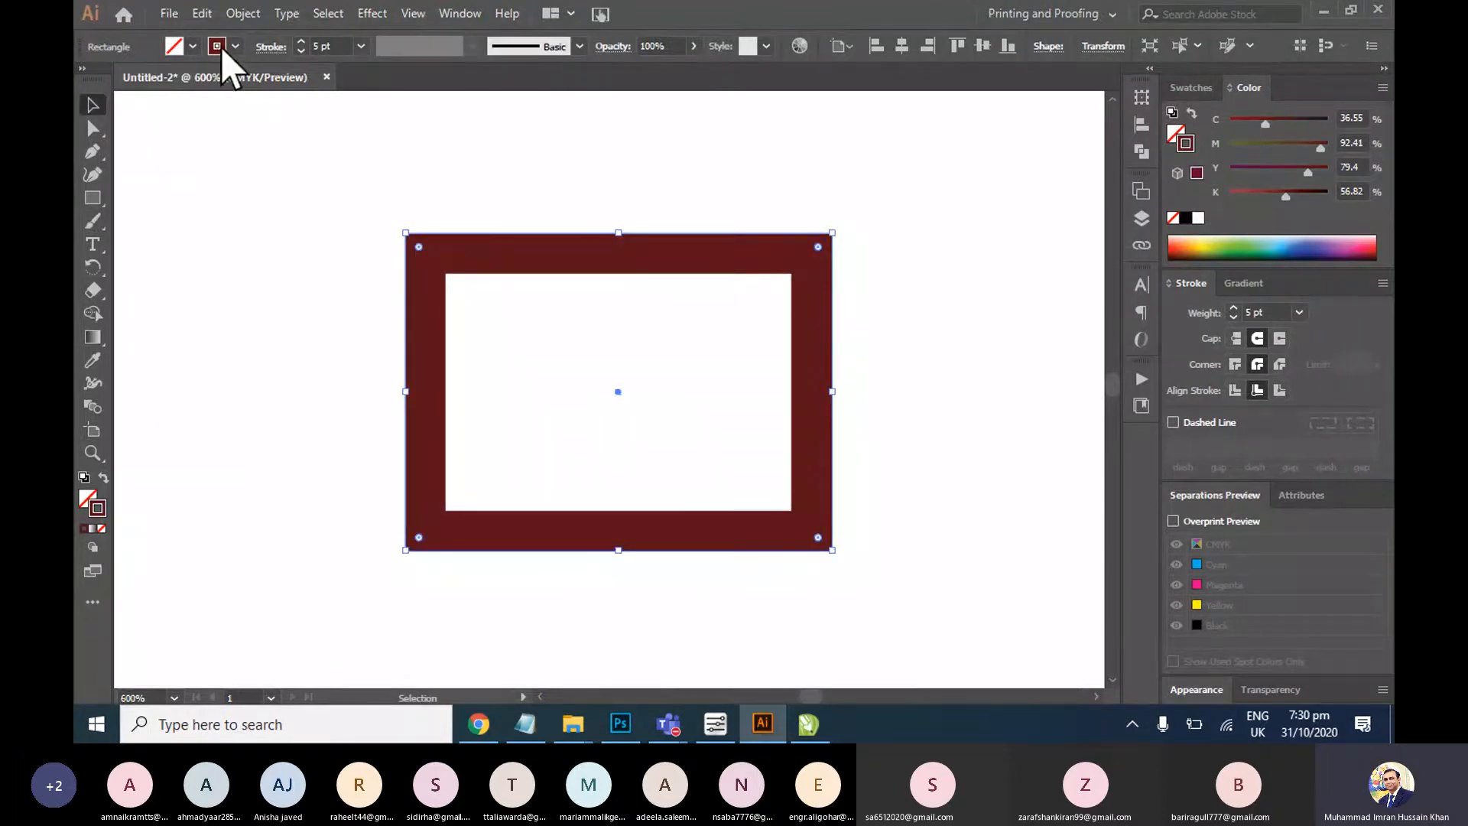
# Try the projecting cap and dashed line options on the small rectangle's stroke, and restore the round cap
pyautogui.click(217, 46)
pyautogui.click(271, 47)
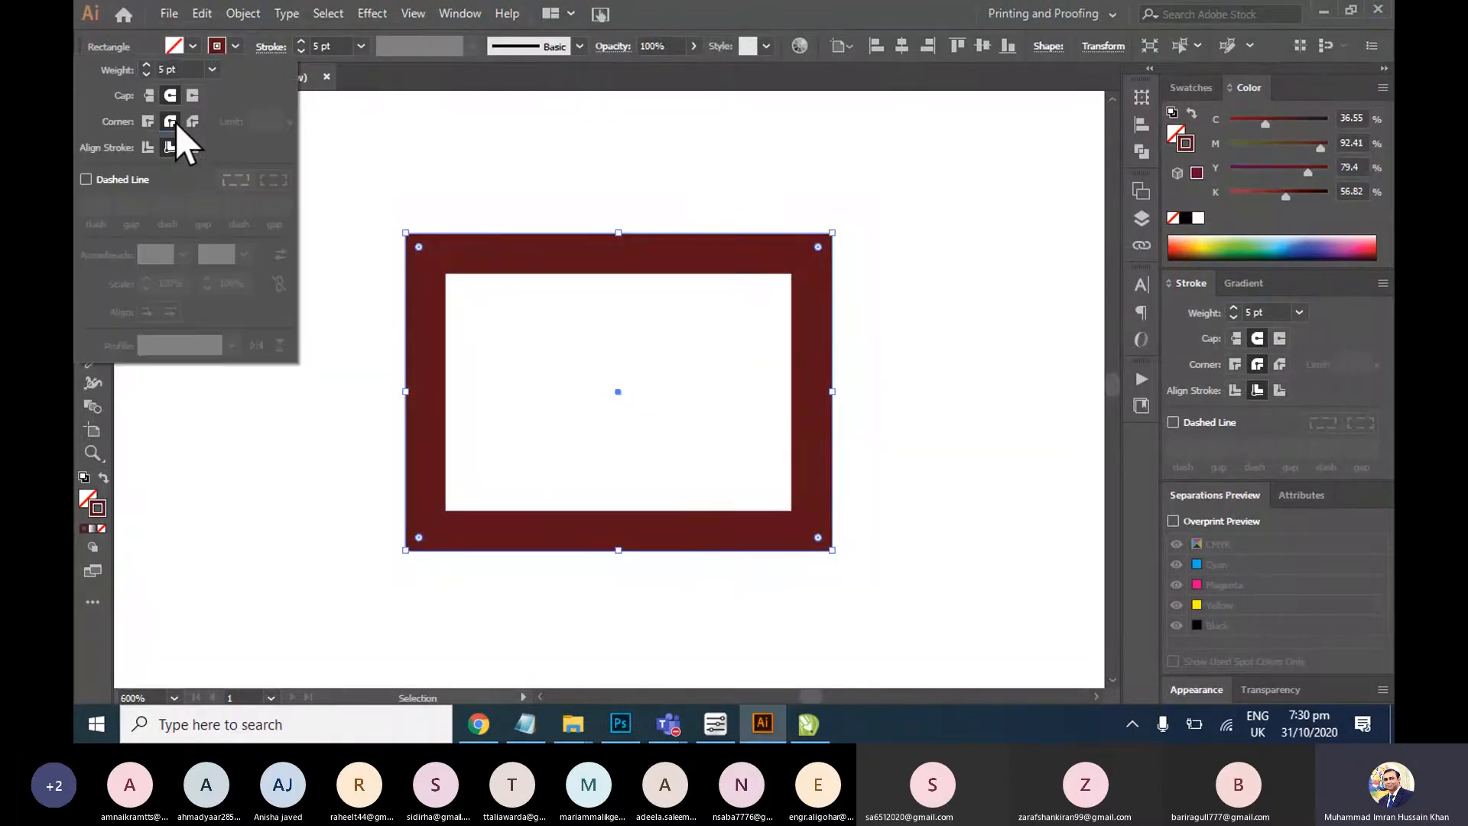
pyautogui.click(173, 122)
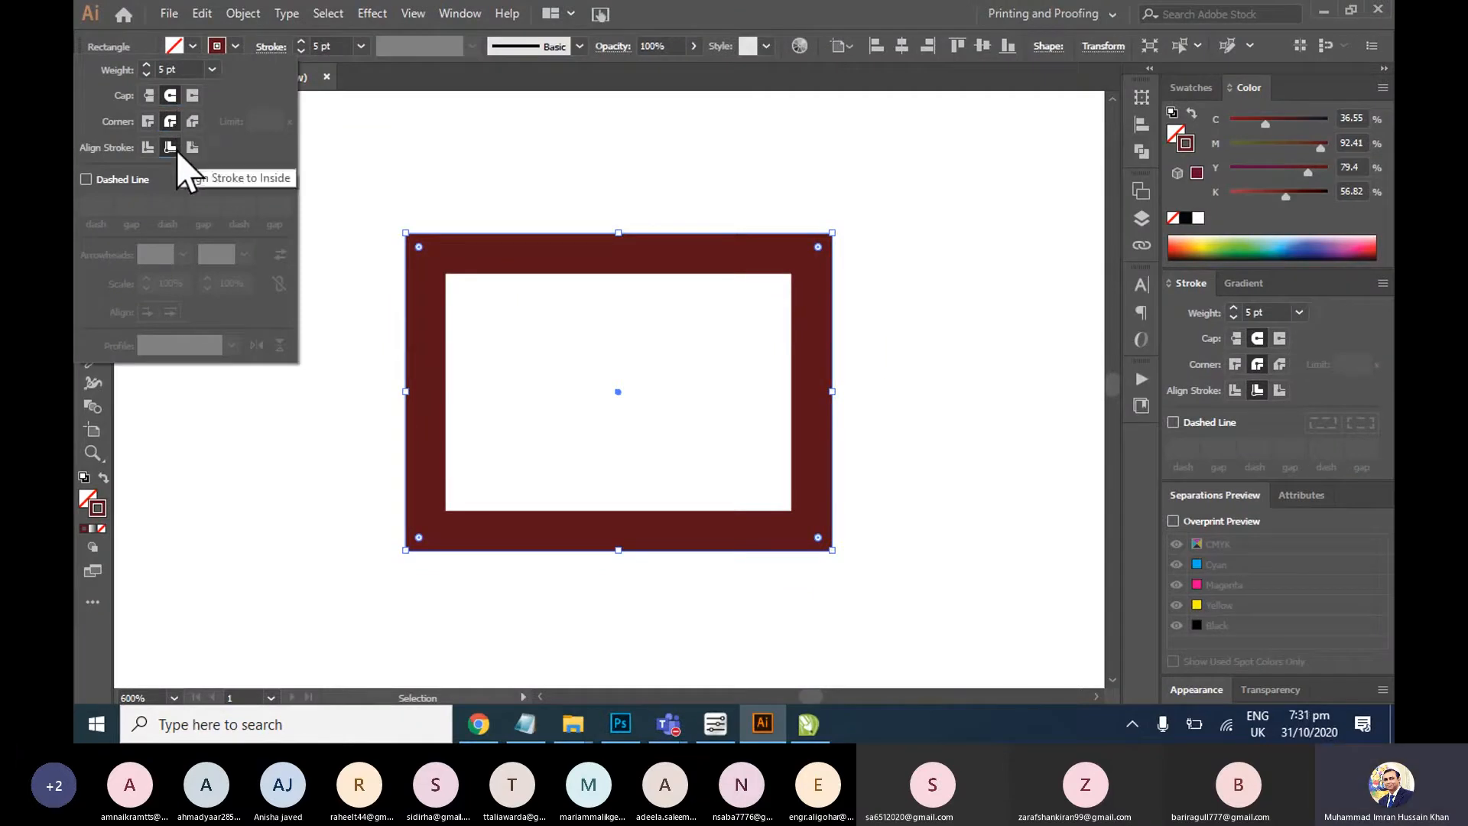
pyautogui.click(170, 148)
pyautogui.click(194, 97)
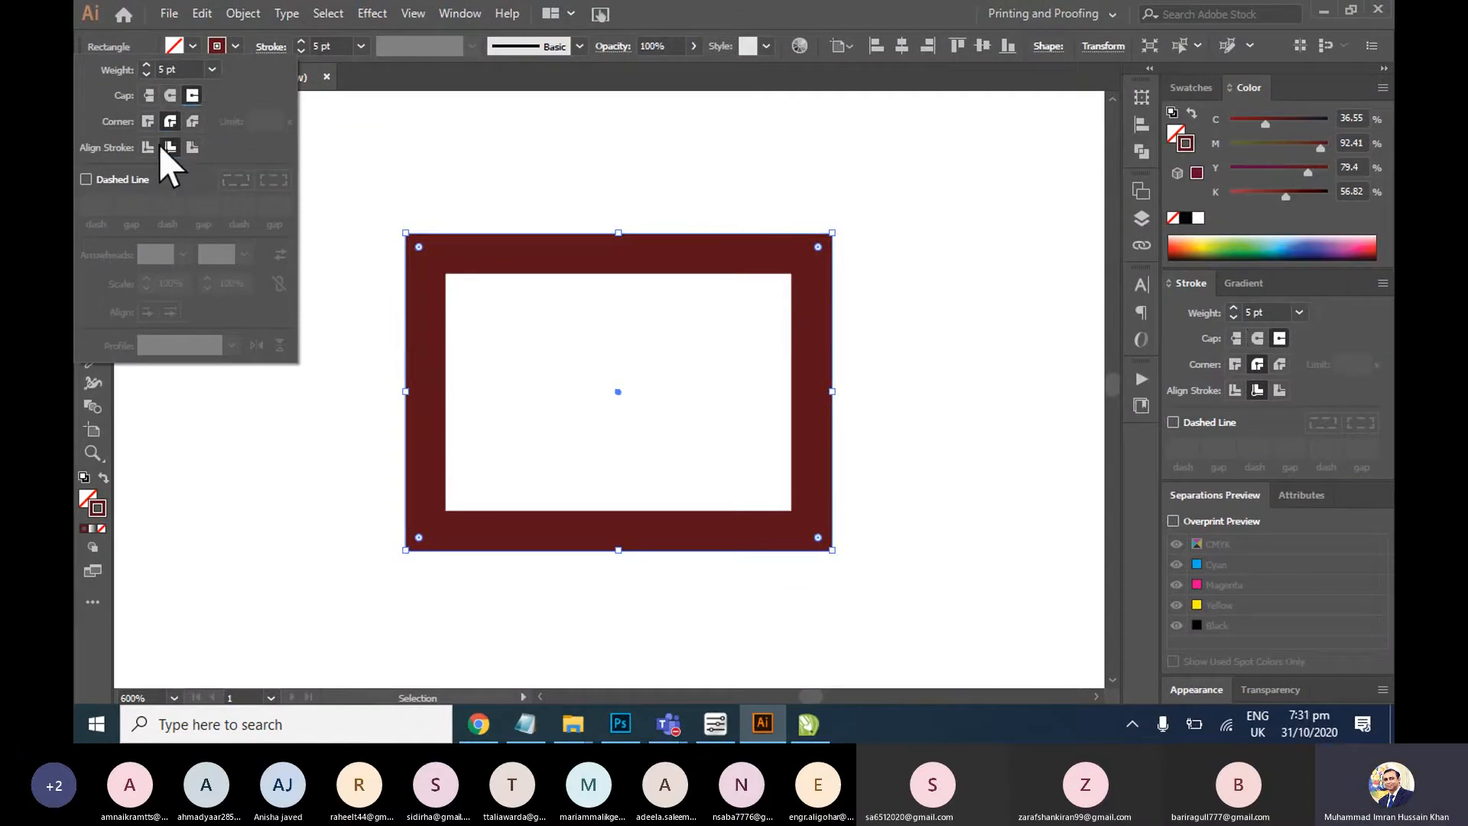
pyautogui.click(123, 179)
pyautogui.click(130, 178)
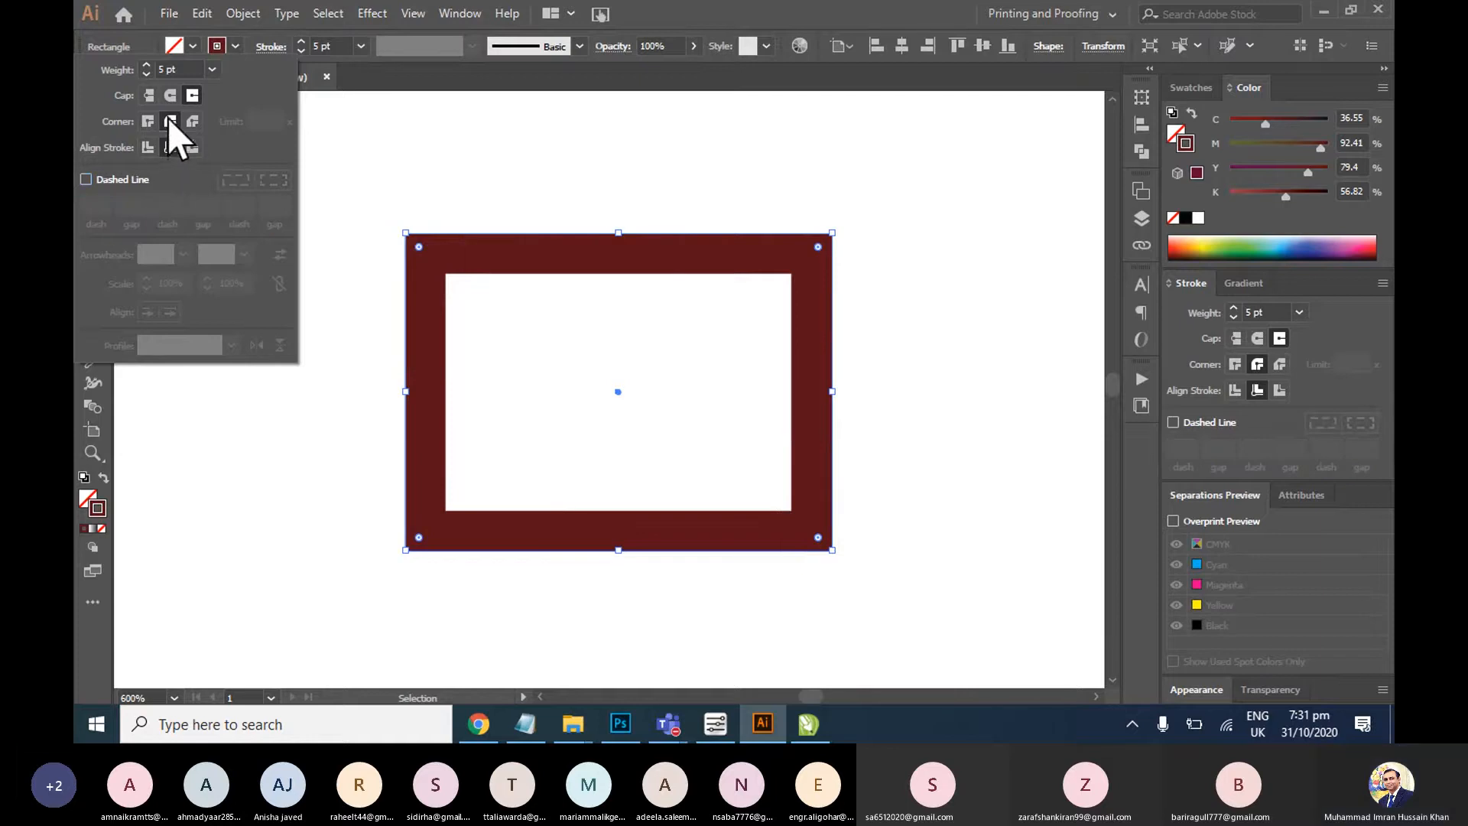
pyautogui.click(169, 95)
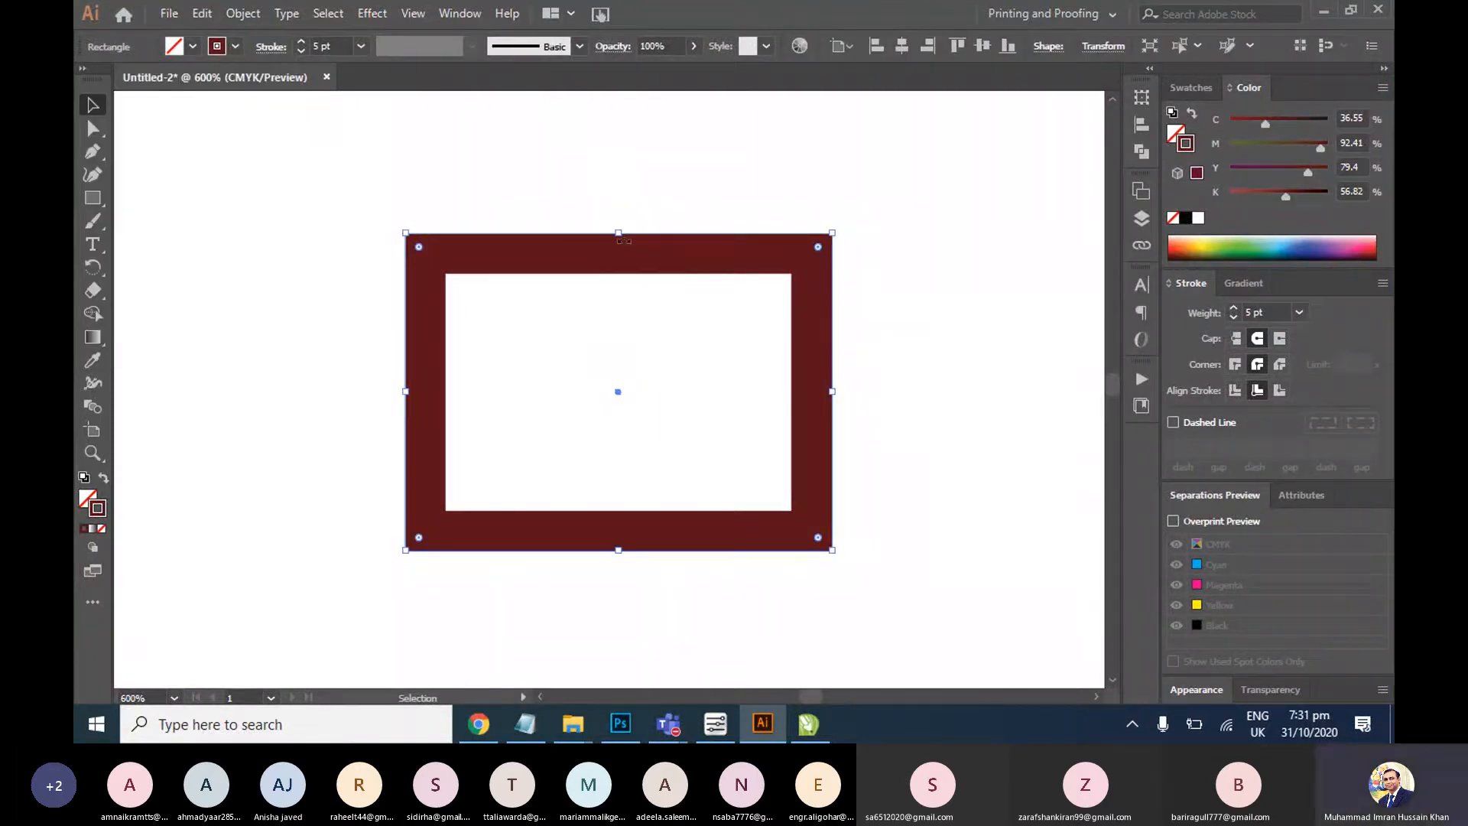
# Round the small rectangle's outer corners slightly with its corner widget, and delete the rectangle
pyautogui.moveTo(817, 246); pyautogui.dragTo(805, 259)
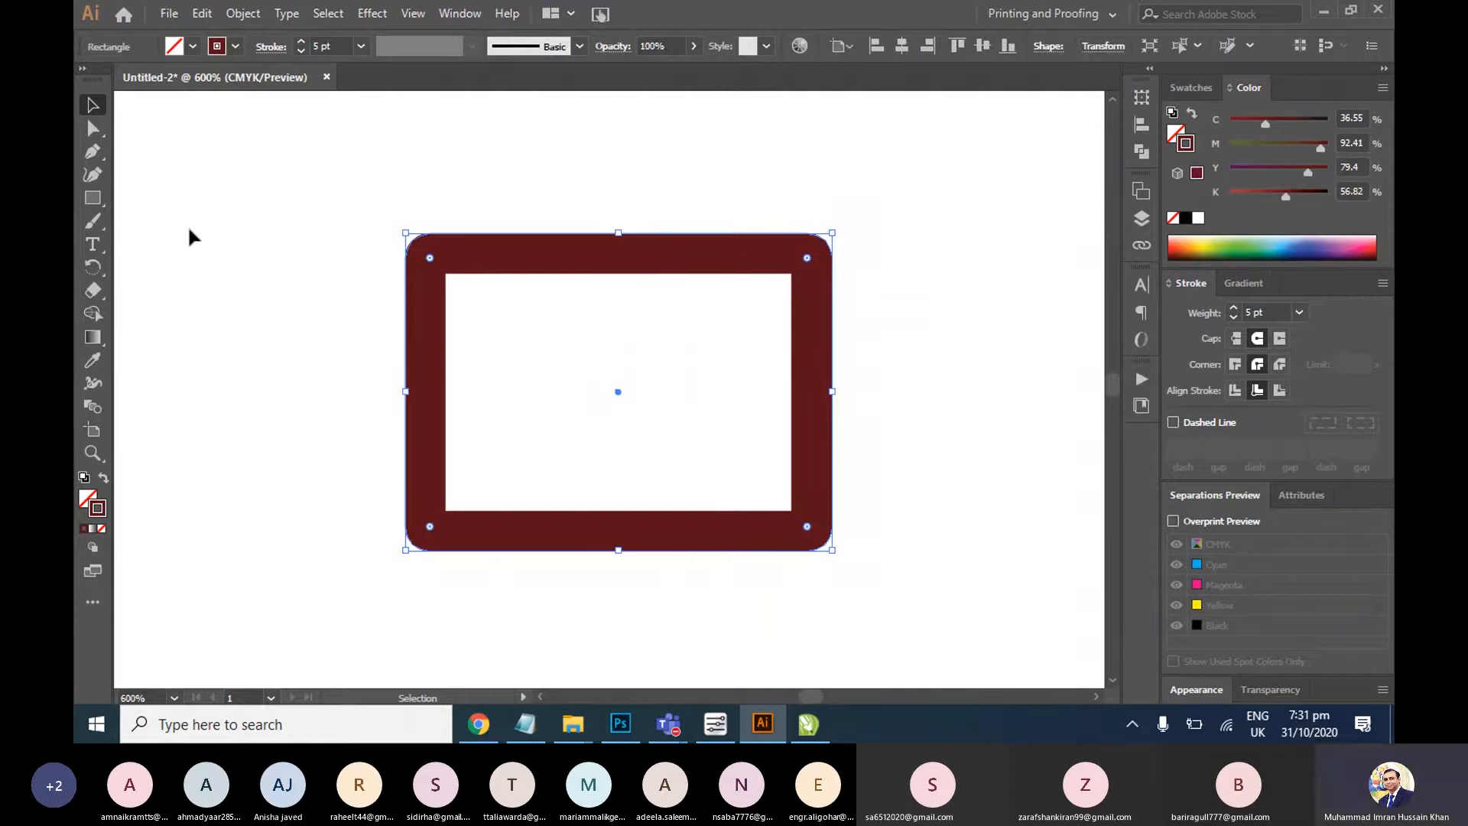
pyautogui.press('Delete')
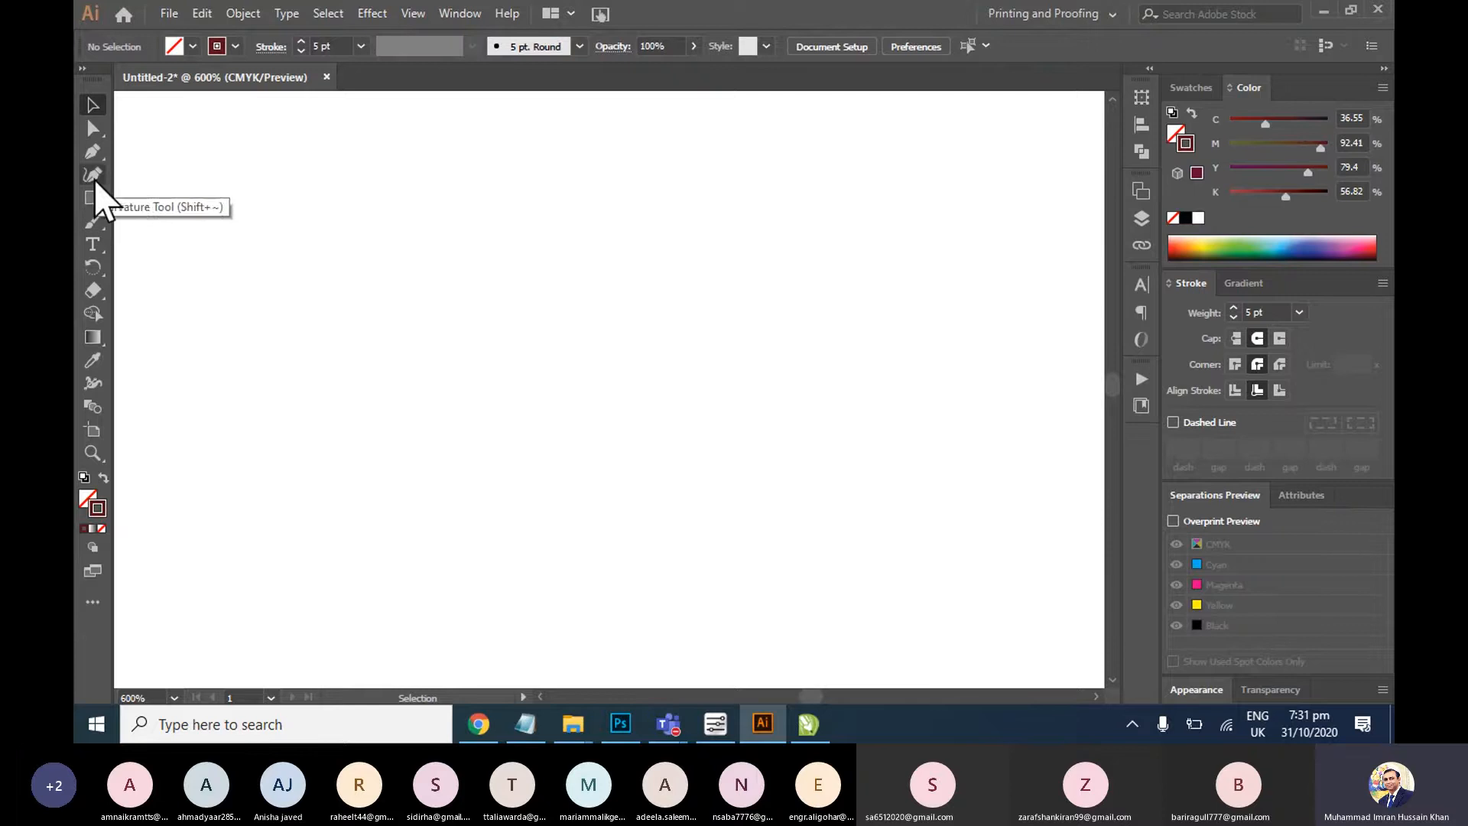
# Draw a diagonal line with a 5 pt dark red stroke on the empty area, using the Line Segment tool
pyautogui.click(98, 154)
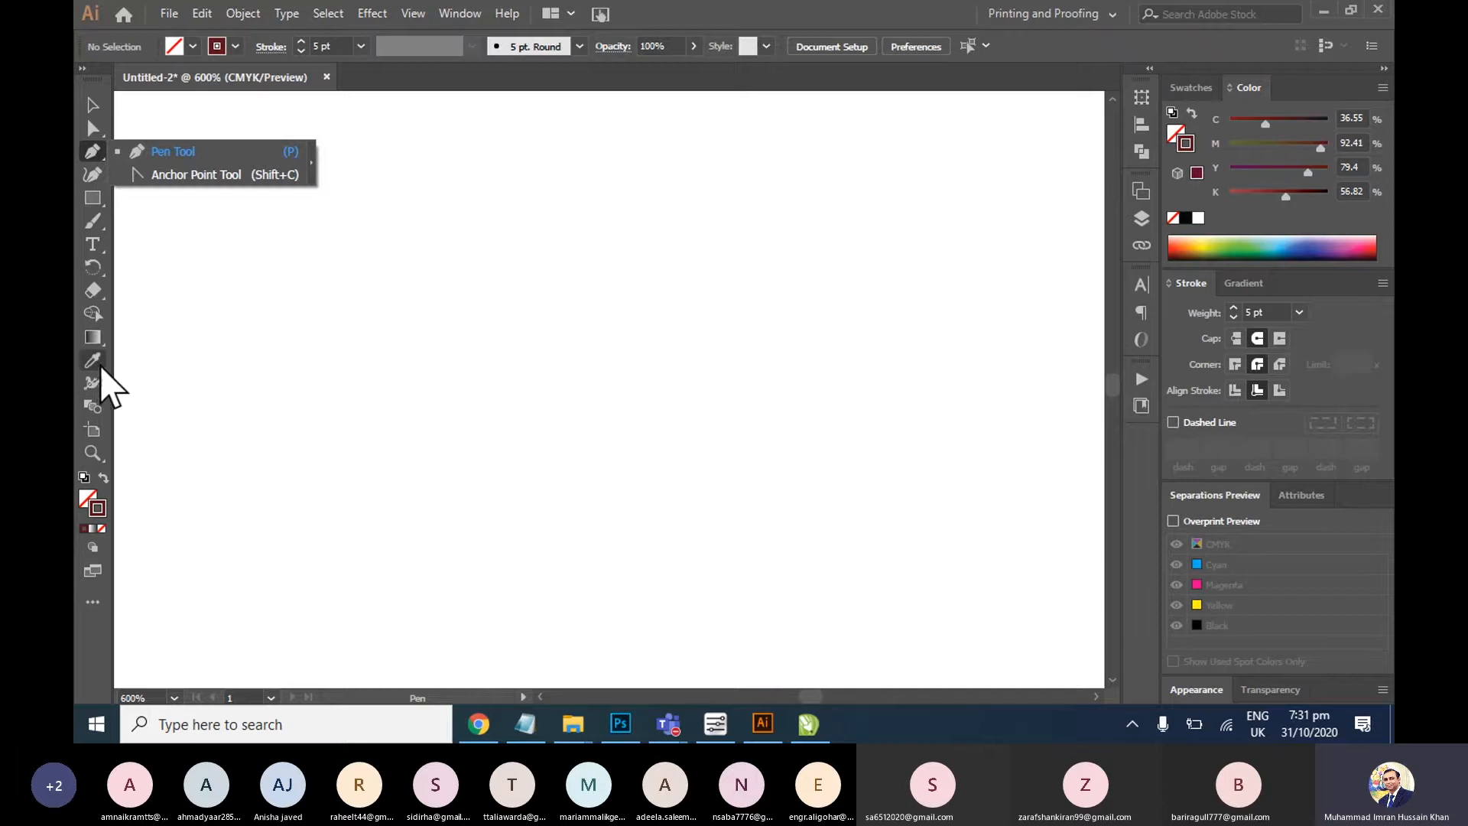
pyautogui.moveTo(101, 210); pyautogui.dragTo(159, 289)
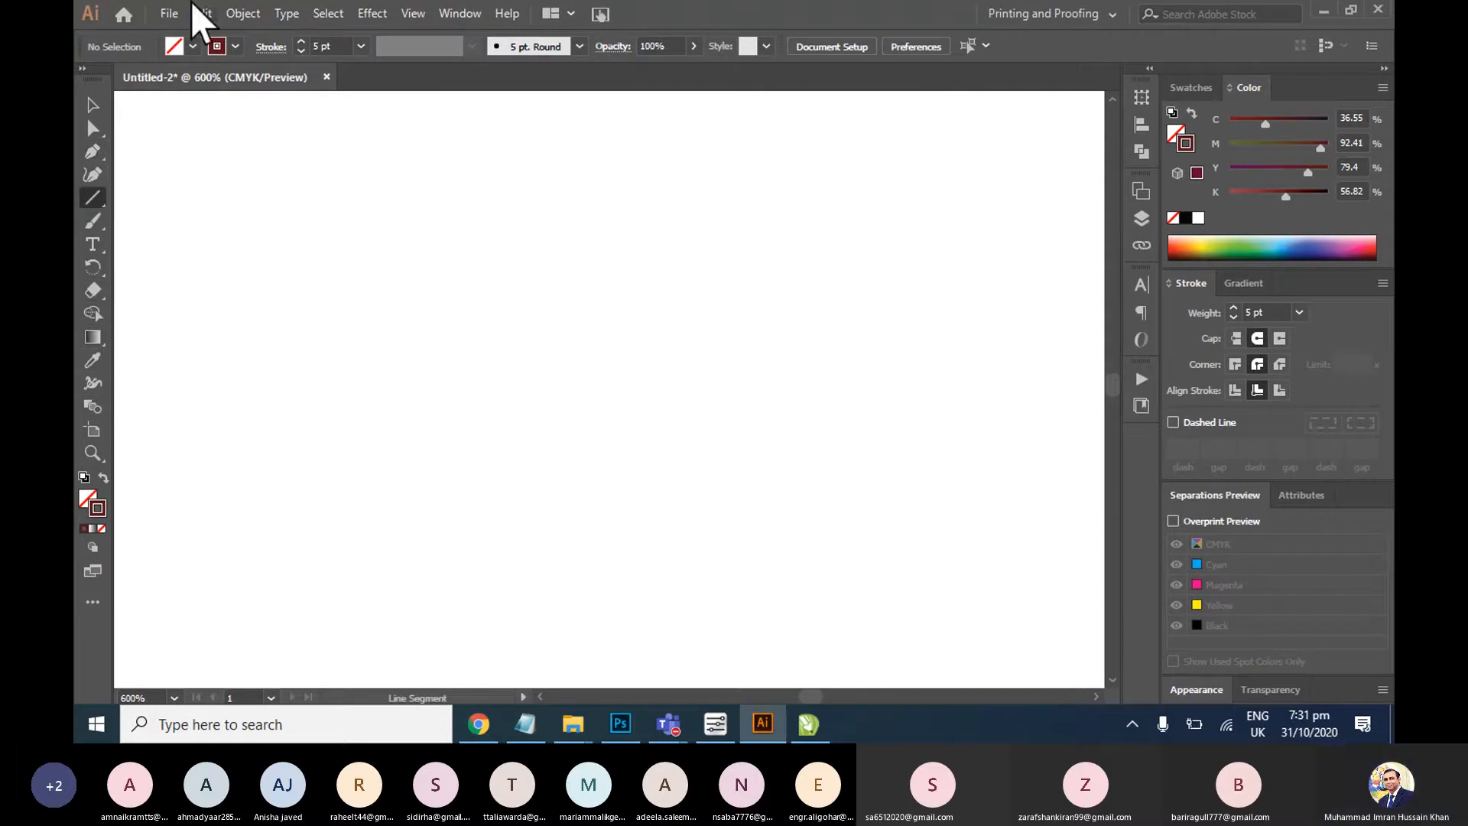
pyautogui.click(263, 46)
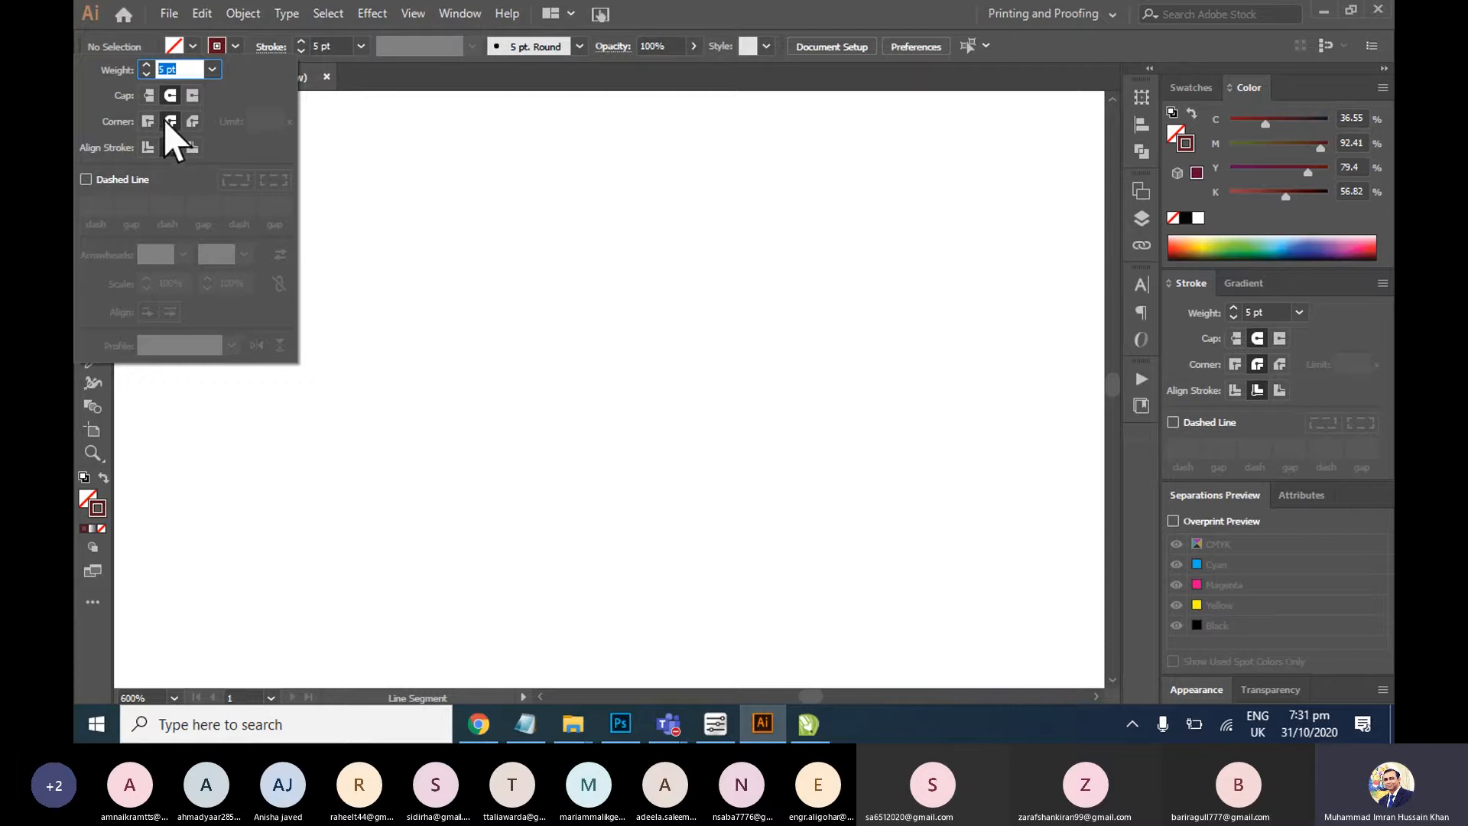
pyautogui.click(415, 299)
pyautogui.click(690, 409)
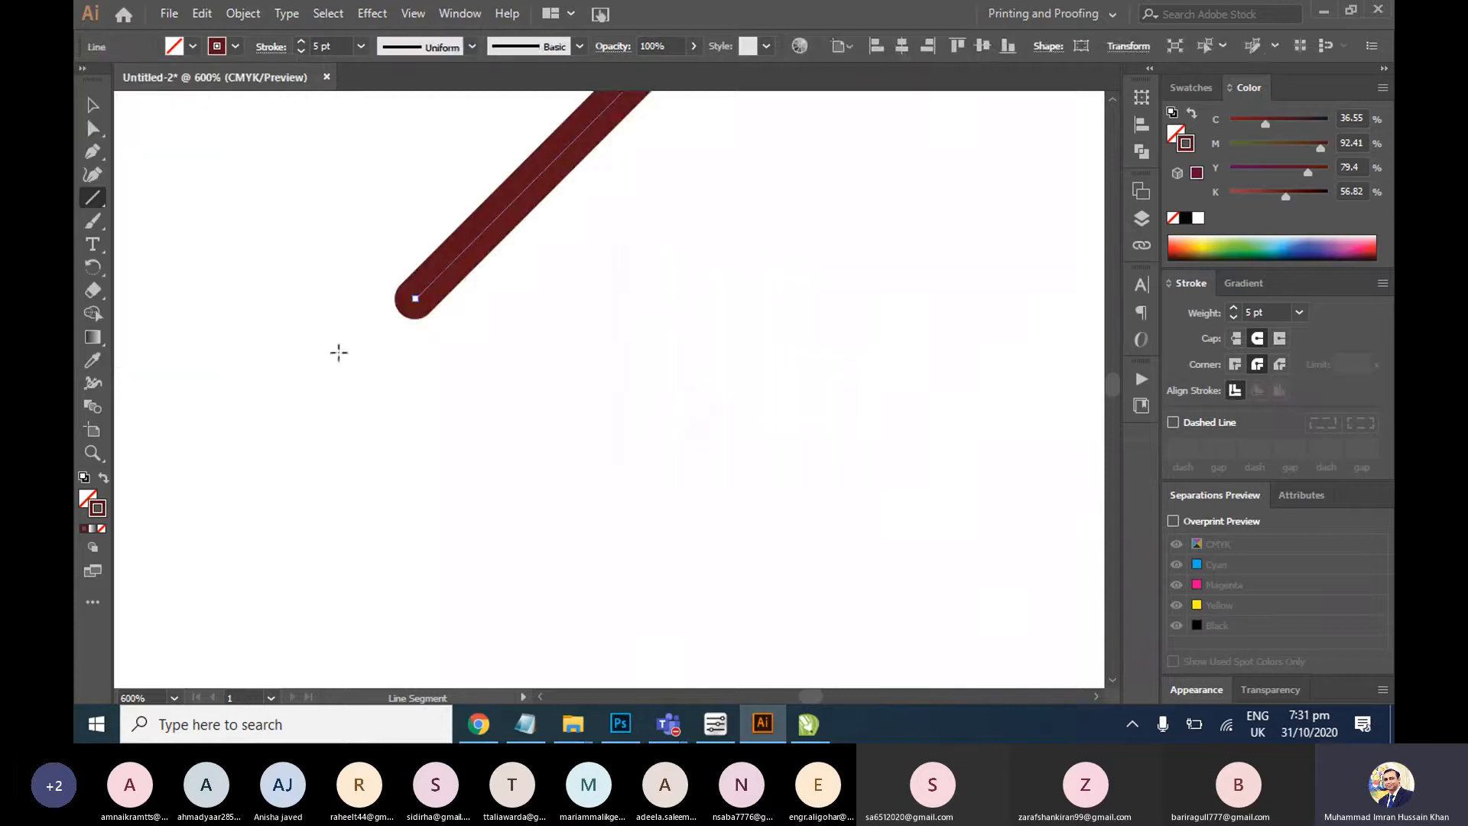
# Move the diagonal line lower on the artboard, beside the large rectangle, with the Selection tool
pyautogui.press('v')
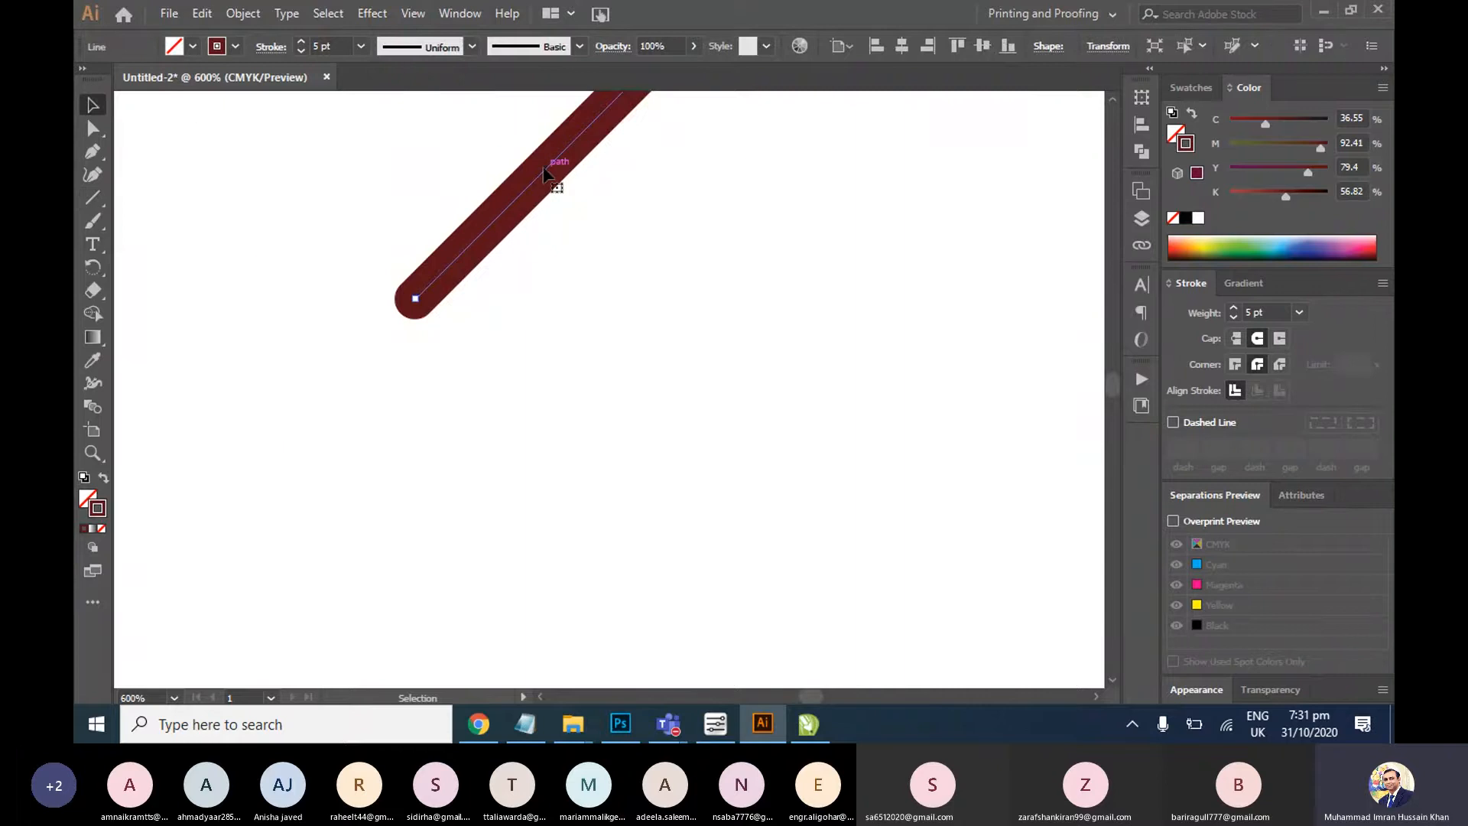
pyautogui.moveTo(544, 171); pyautogui.dragTo(456, 460)
pyautogui.scroll(-4, 529, 356)
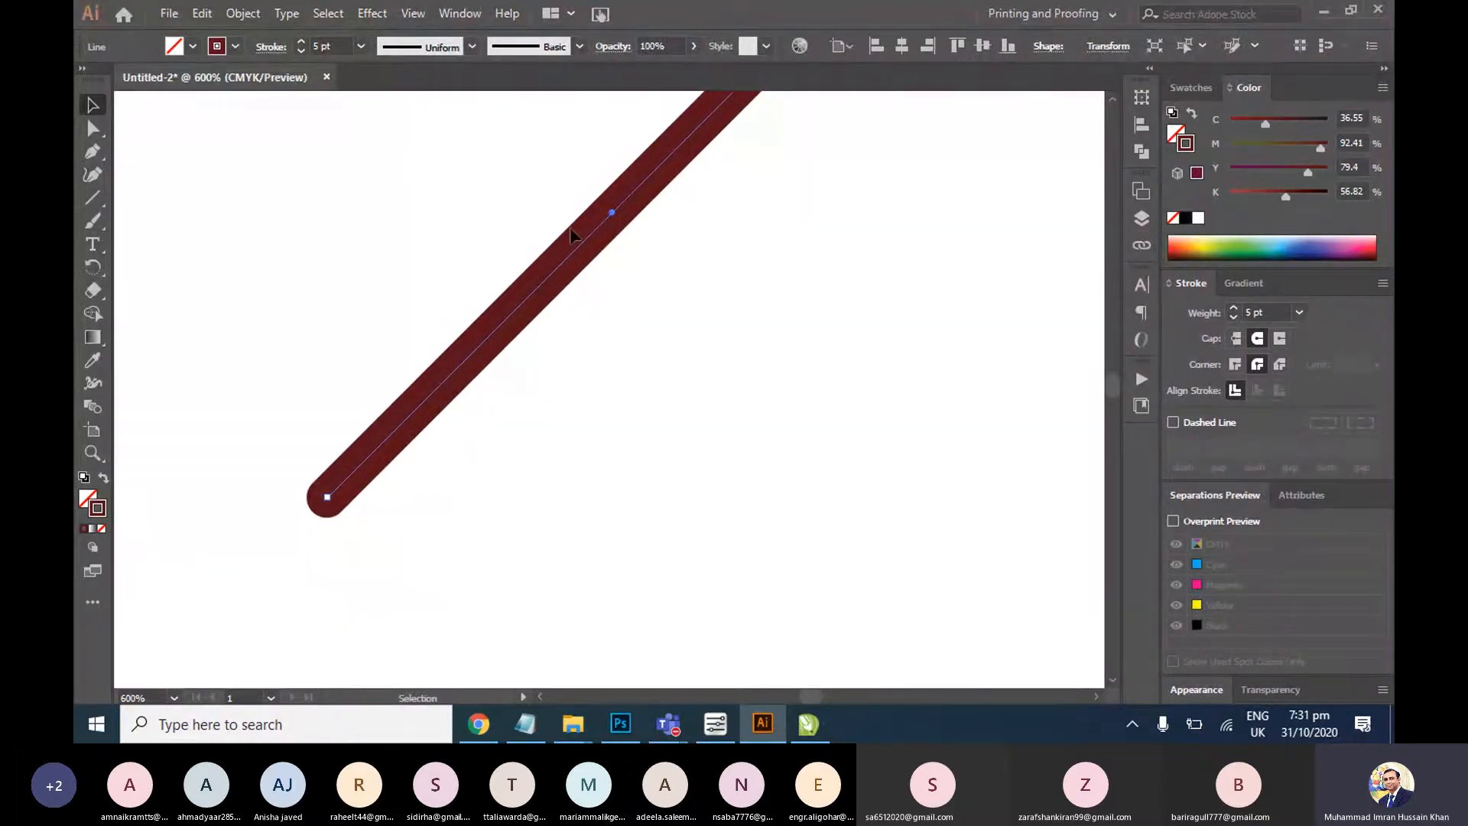
pyautogui.moveTo(601, 230); pyautogui.dragTo(706, 241)
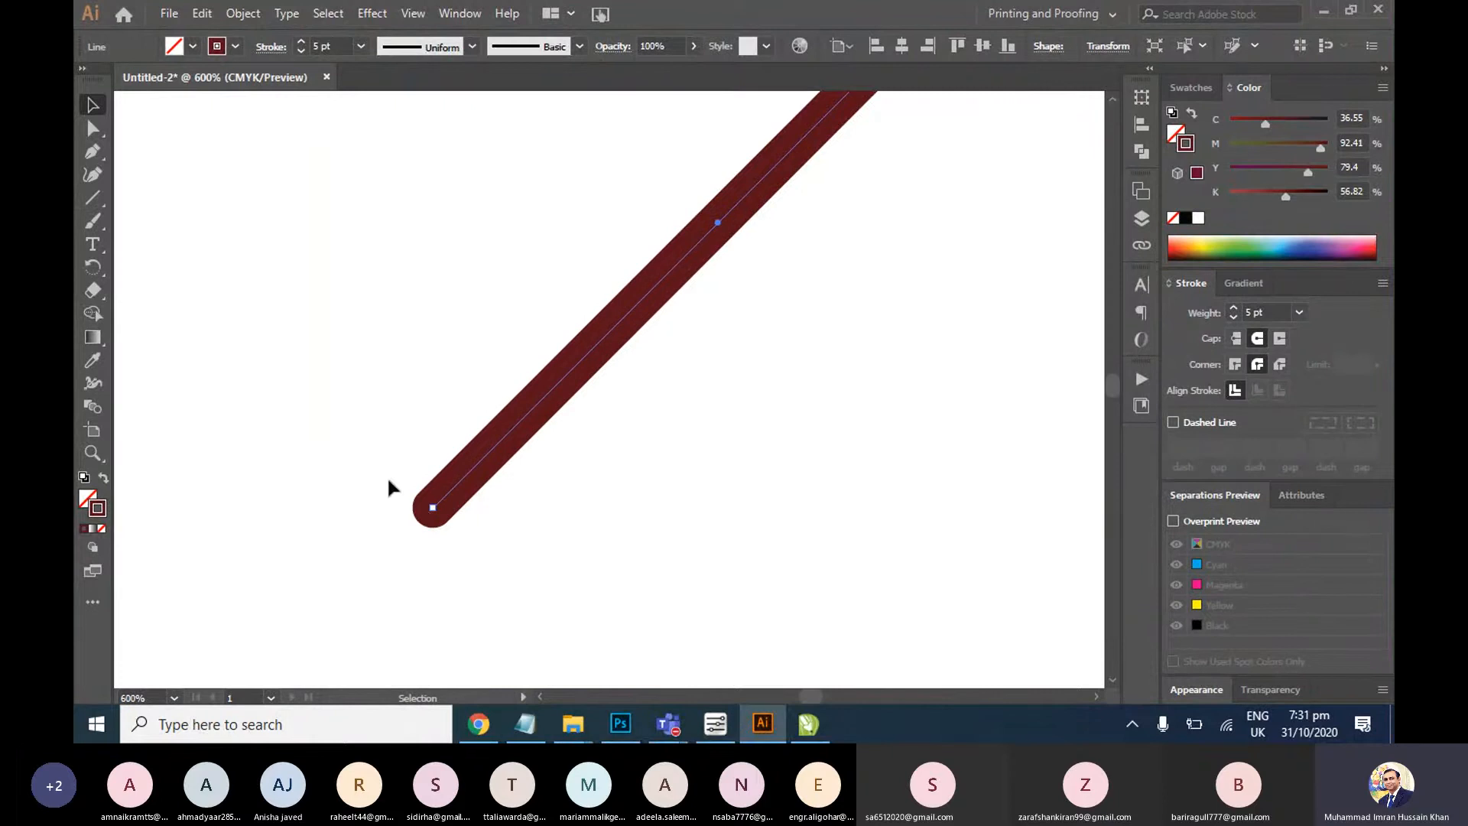
pyautogui.hotkey('ctrl', '-')
pyautogui.hotkey('ctrl', '-')
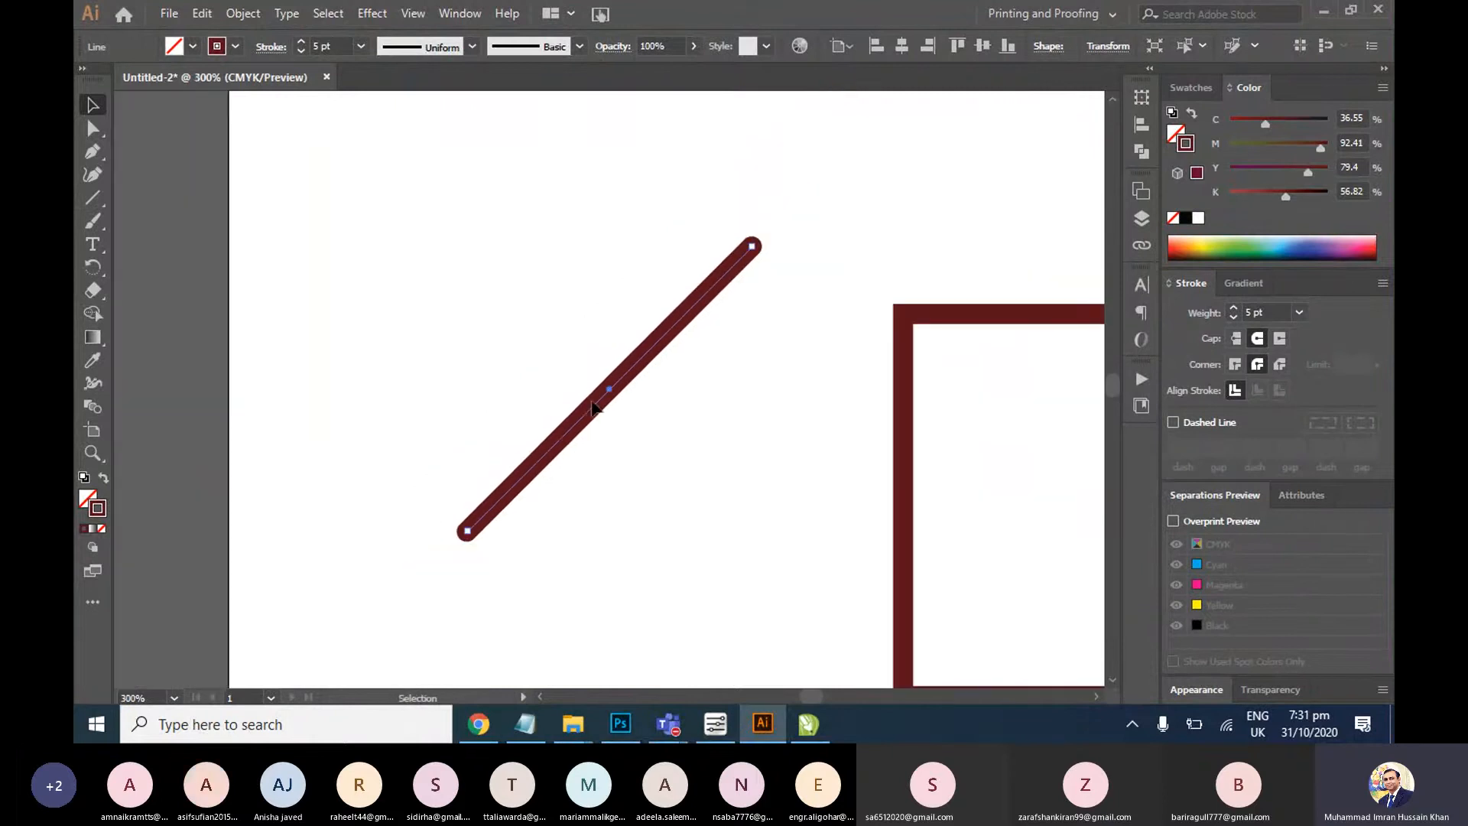
# Try the projecting and butt caps on the line's stroke, restore the round cap, and deselect the line
pyautogui.click(228, 50)
pyautogui.click(269, 48)
pyautogui.click(271, 47)
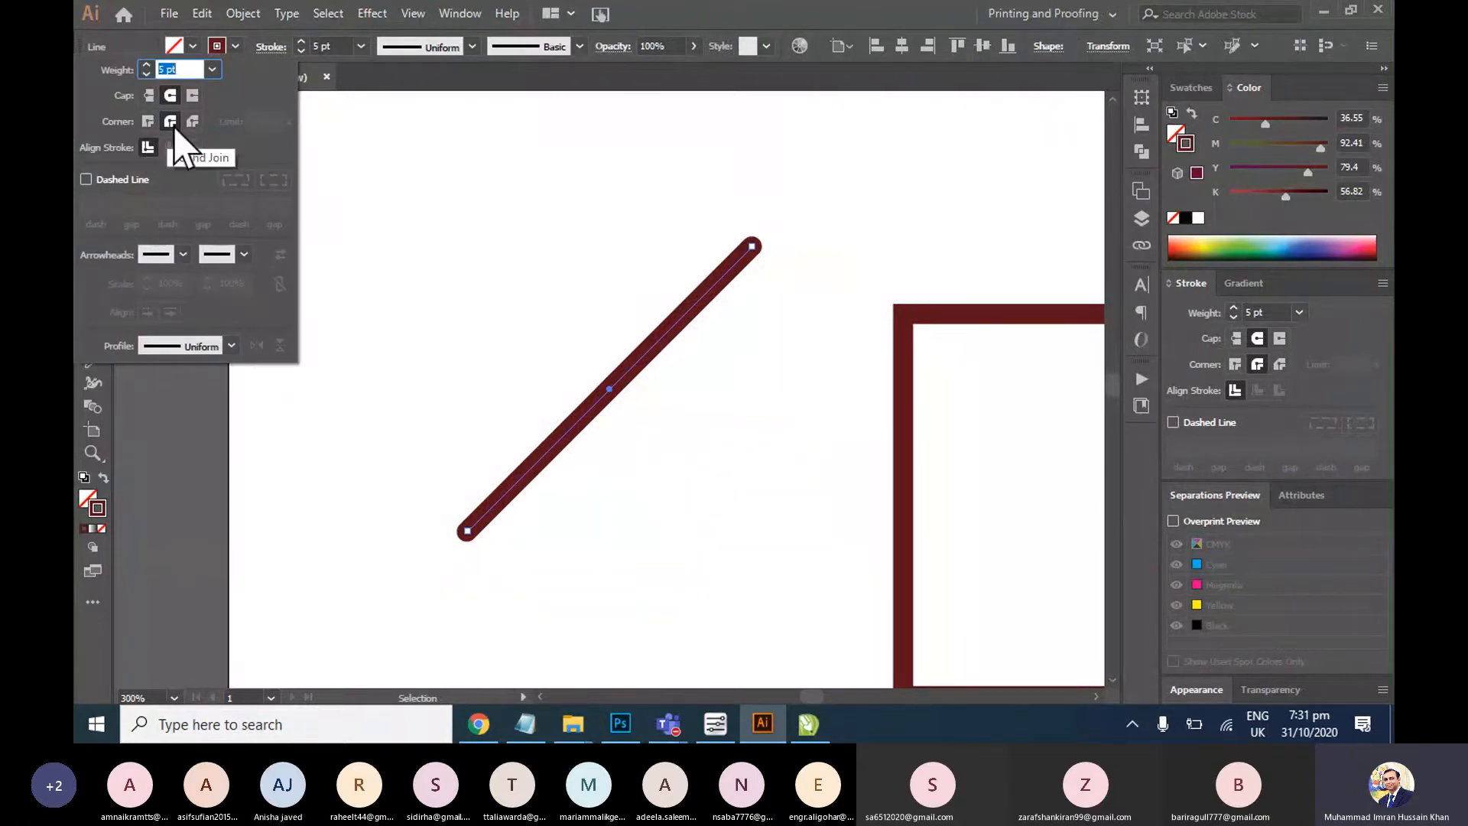
pyautogui.click(192, 96)
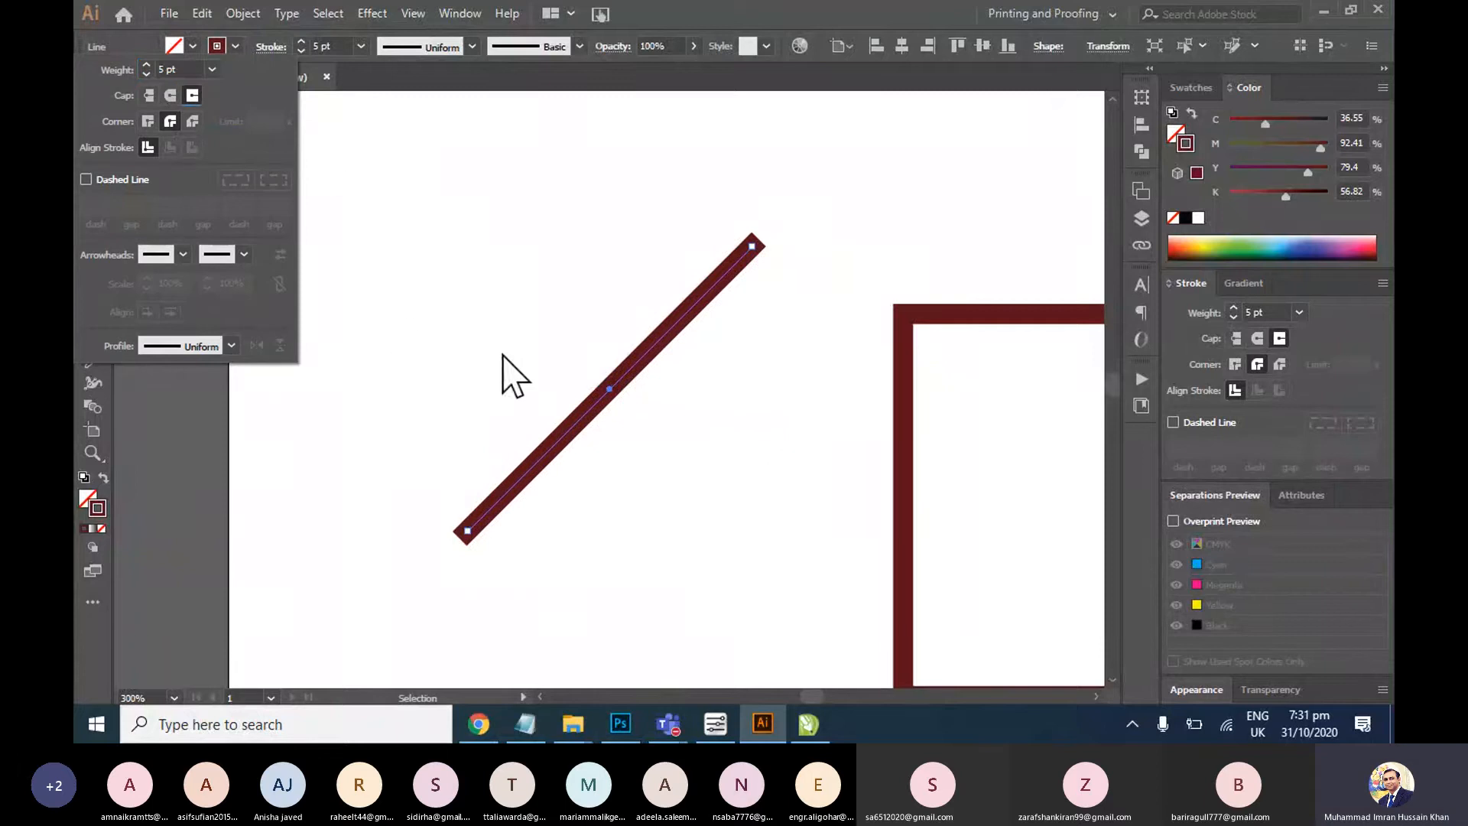
pyautogui.click(177, 100)
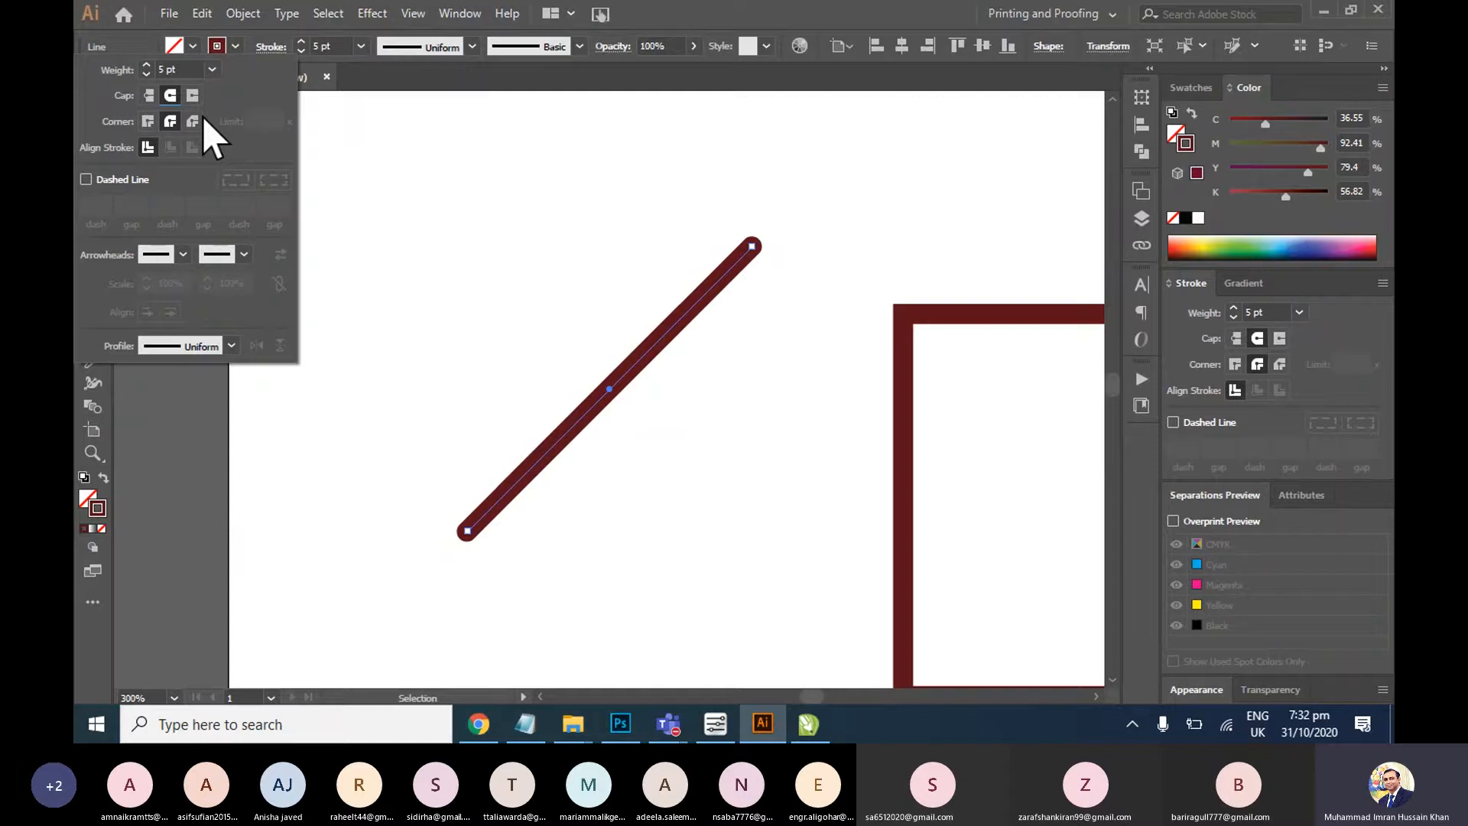
pyautogui.click(149, 95)
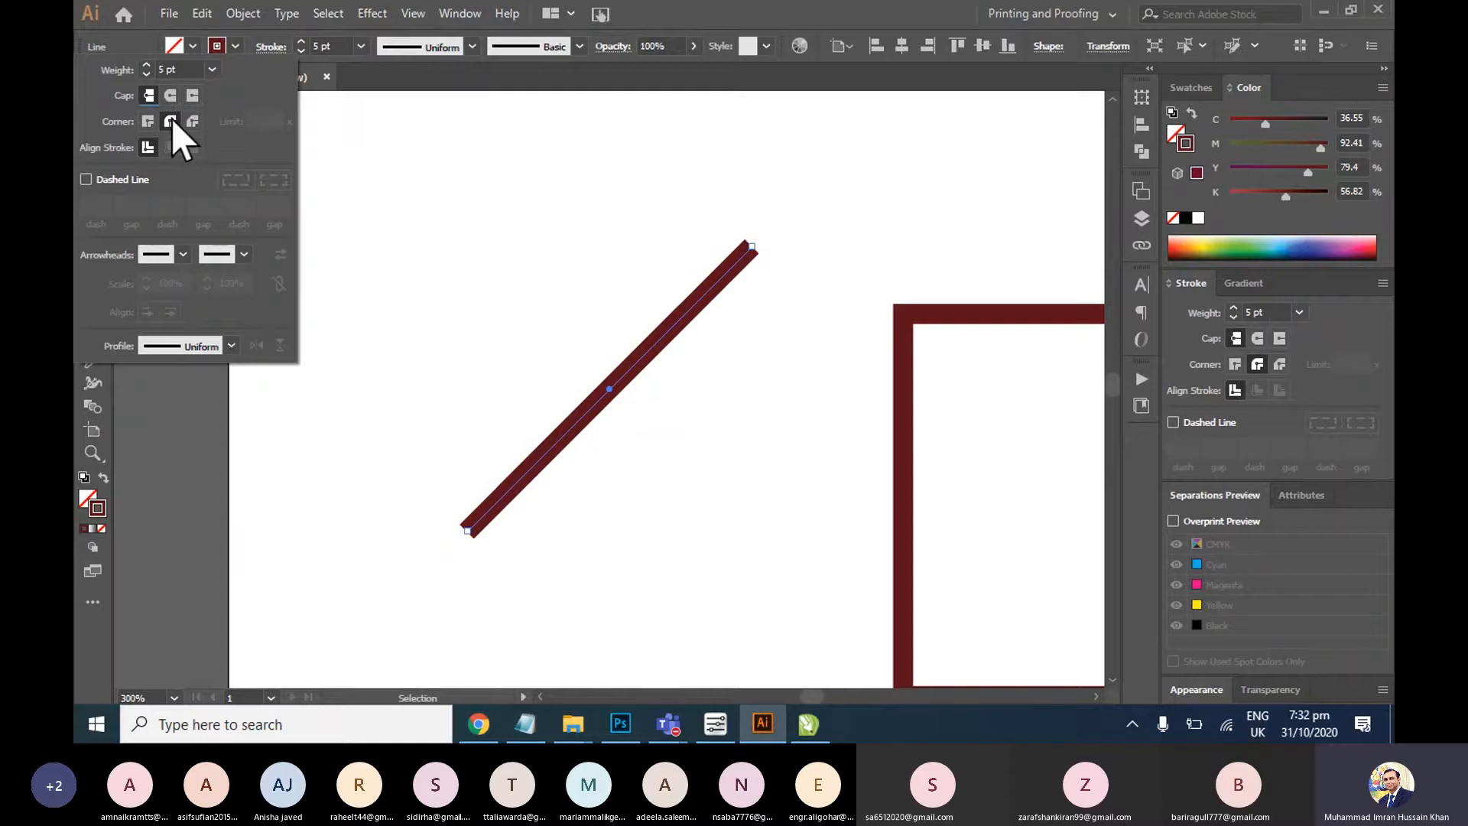
pyautogui.click(172, 96)
pyautogui.click(682, 260)
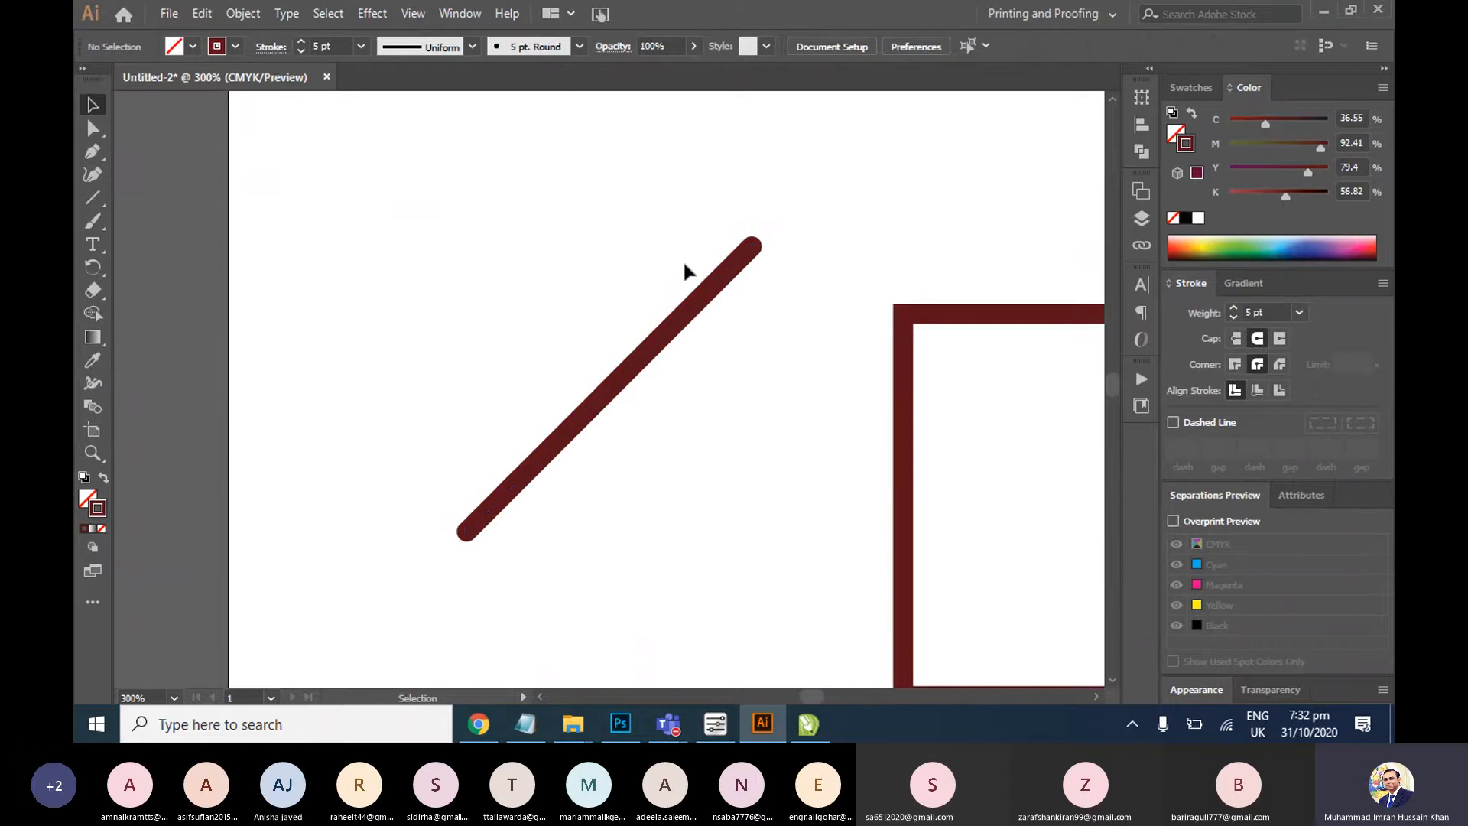
# Select the diagonal line and apply a solid arrowhead to its start point
pyautogui.click(735, 279)
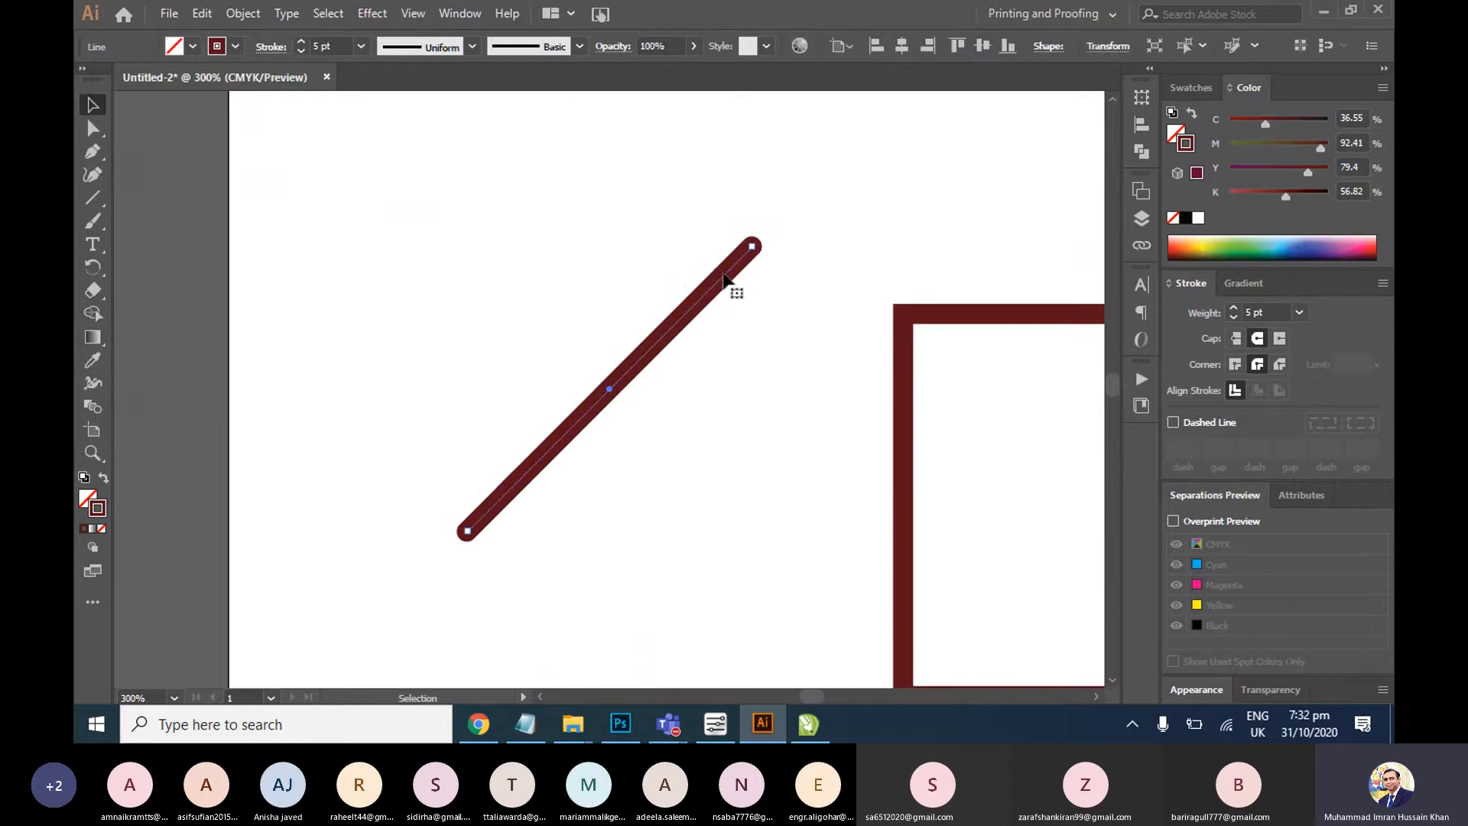
pyautogui.click(235, 46)
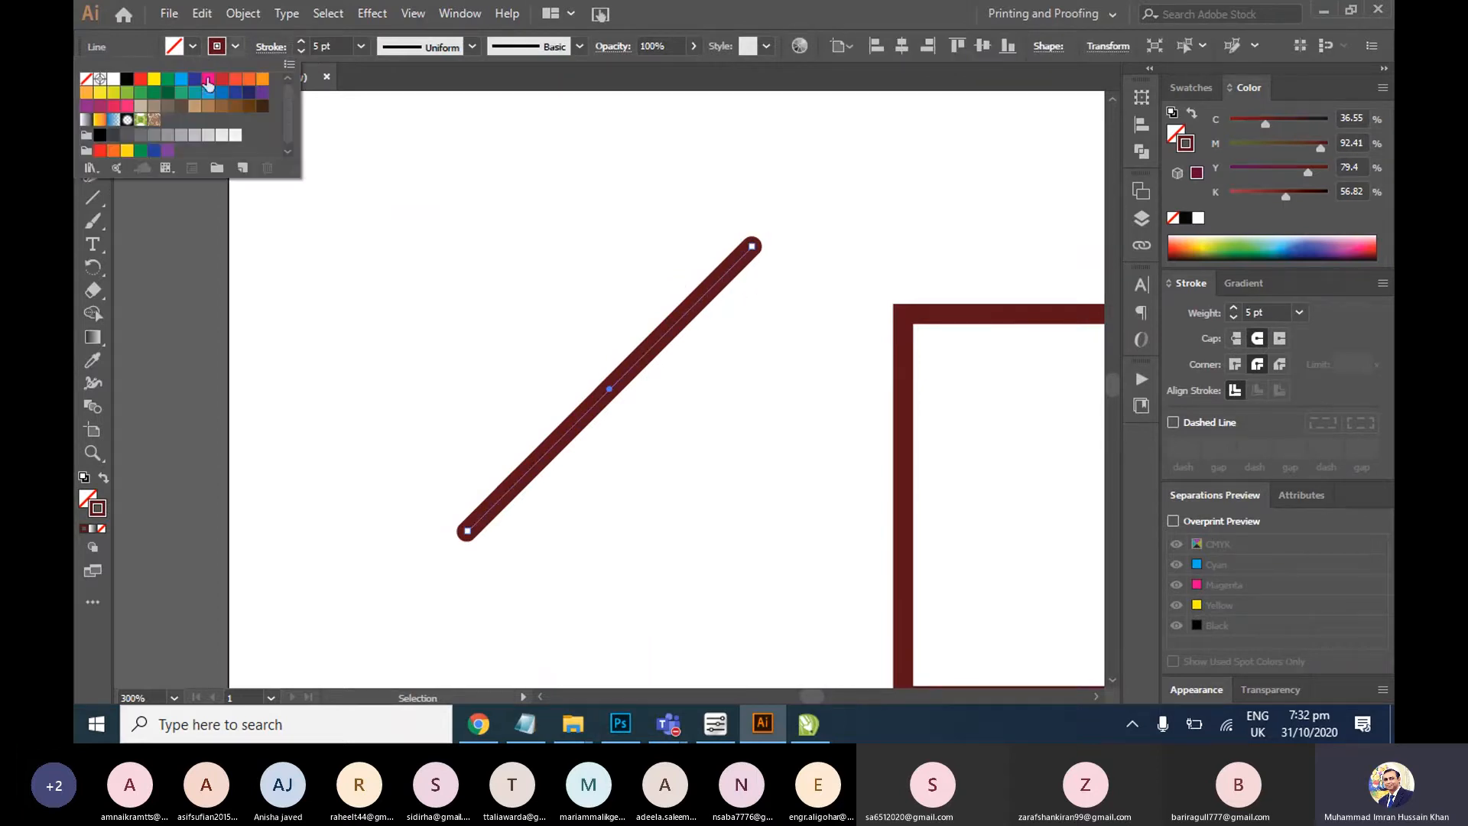
pyautogui.click(270, 46)
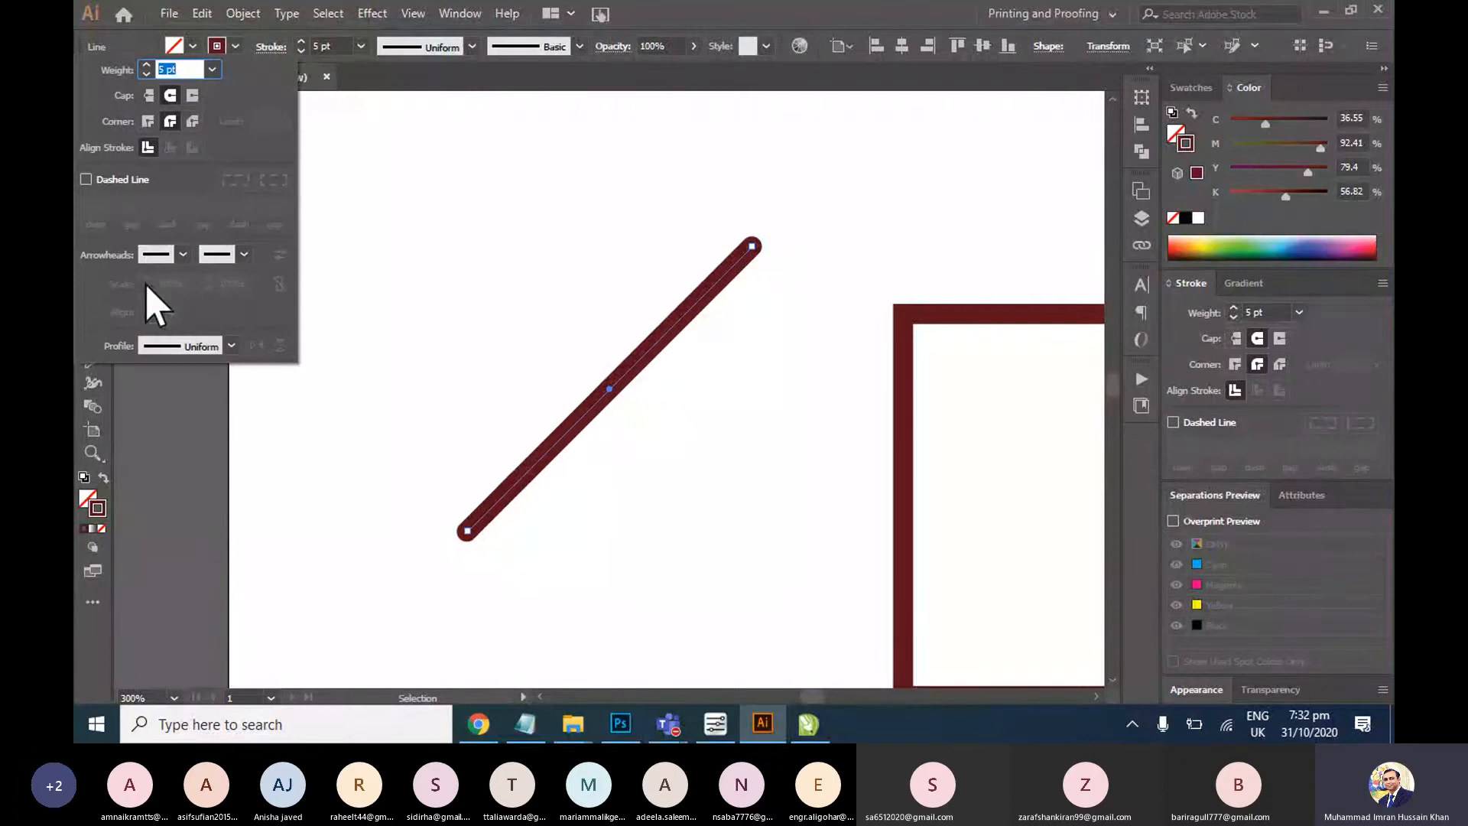
pyautogui.click(180, 255)
pyautogui.click(170, 322)
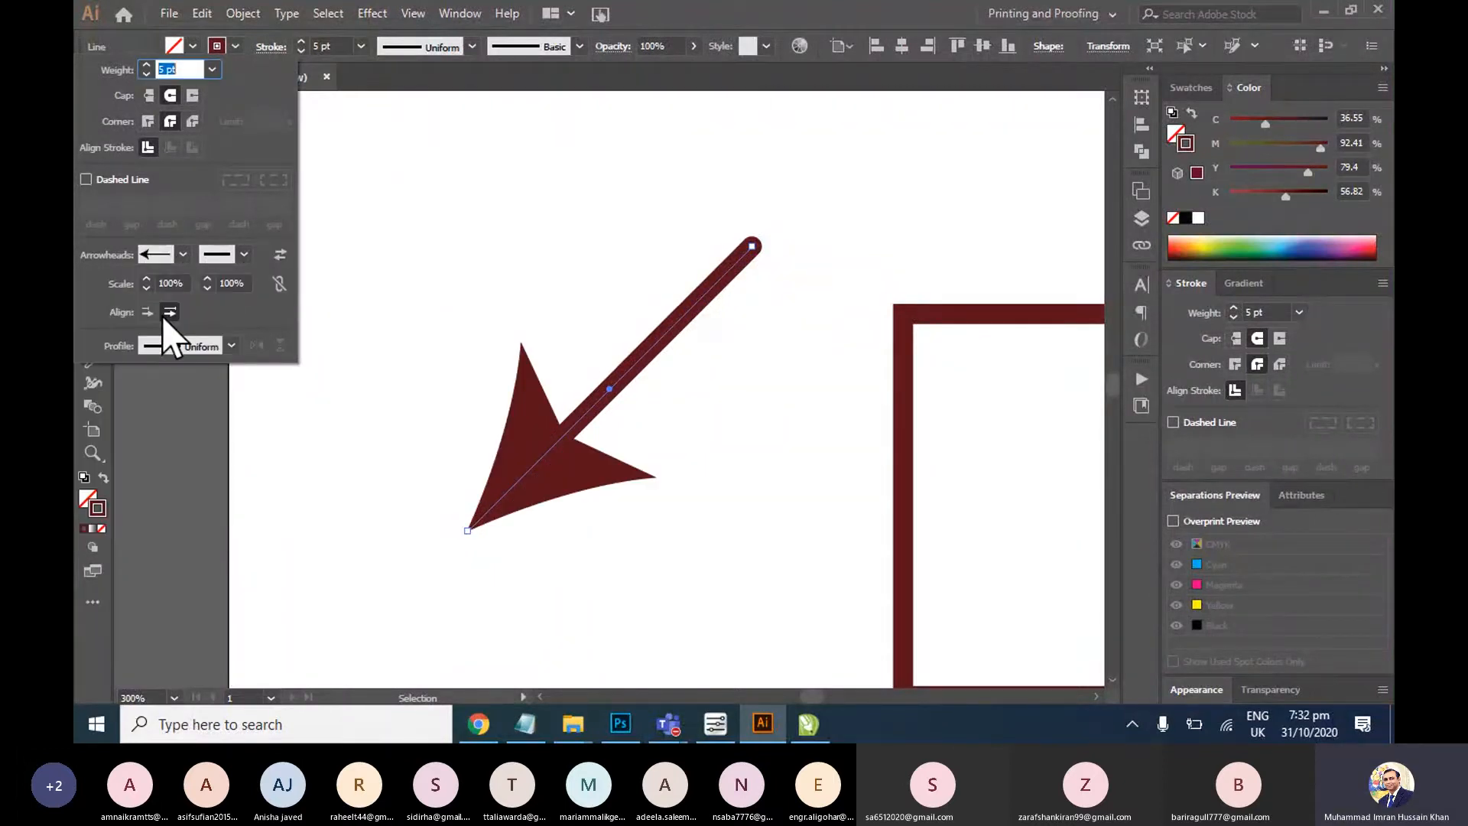
# Apply the feathered Arrow 18 style to the line's end point
pyautogui.click(243, 255)
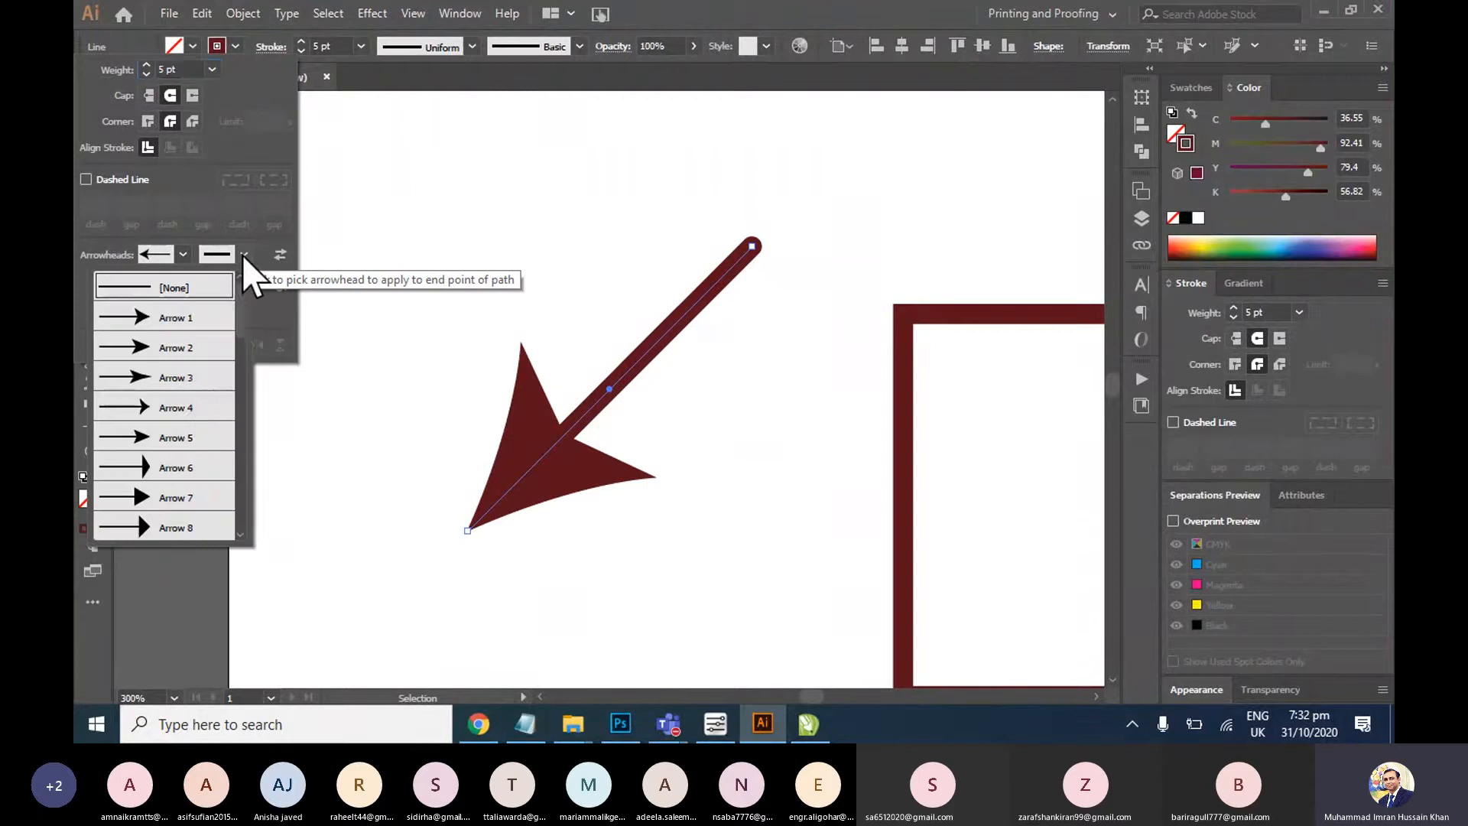
pyautogui.scroll(-1, 172, 489)
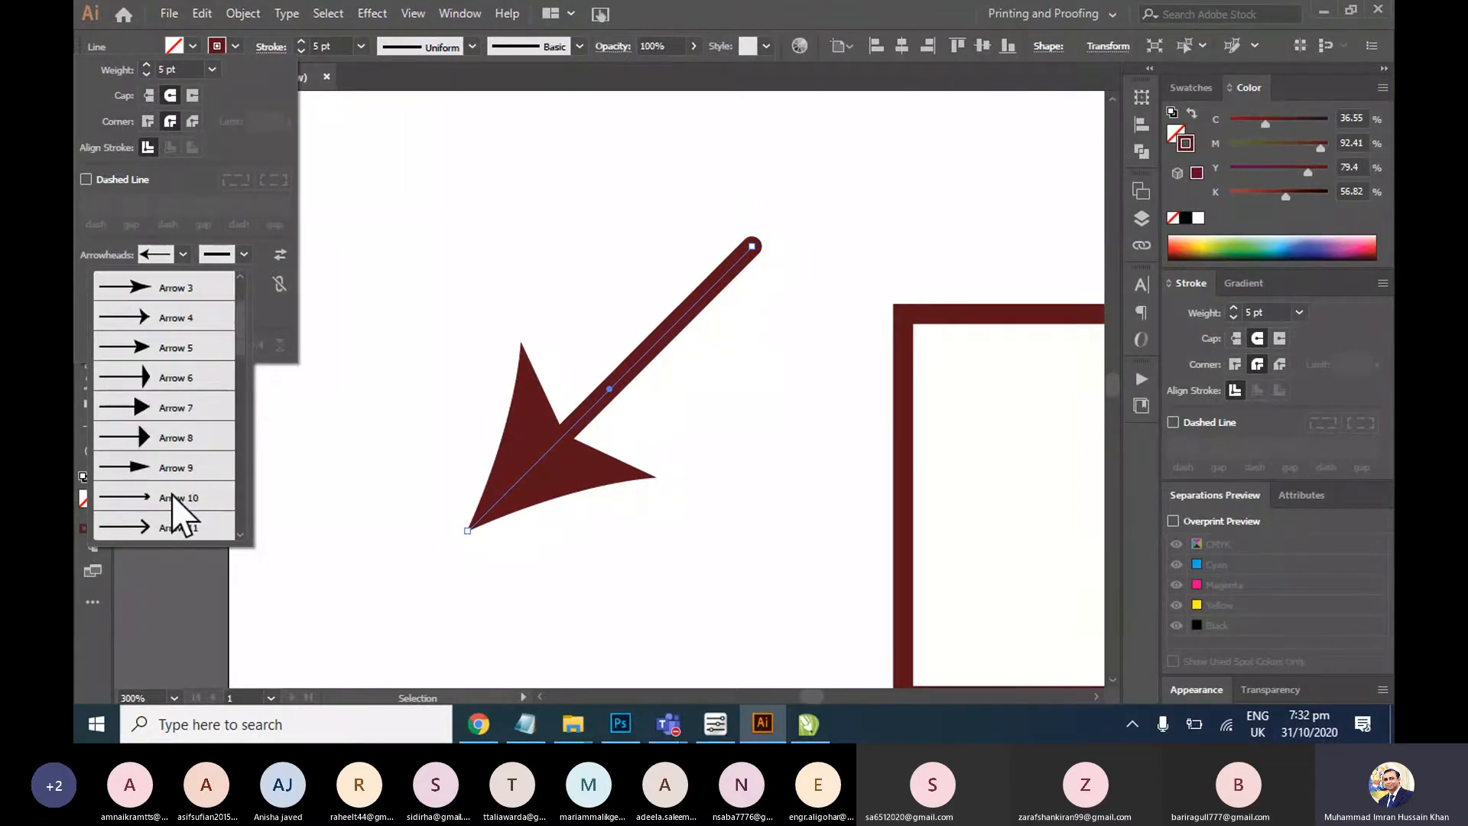
pyautogui.scroll(-3, 176, 516)
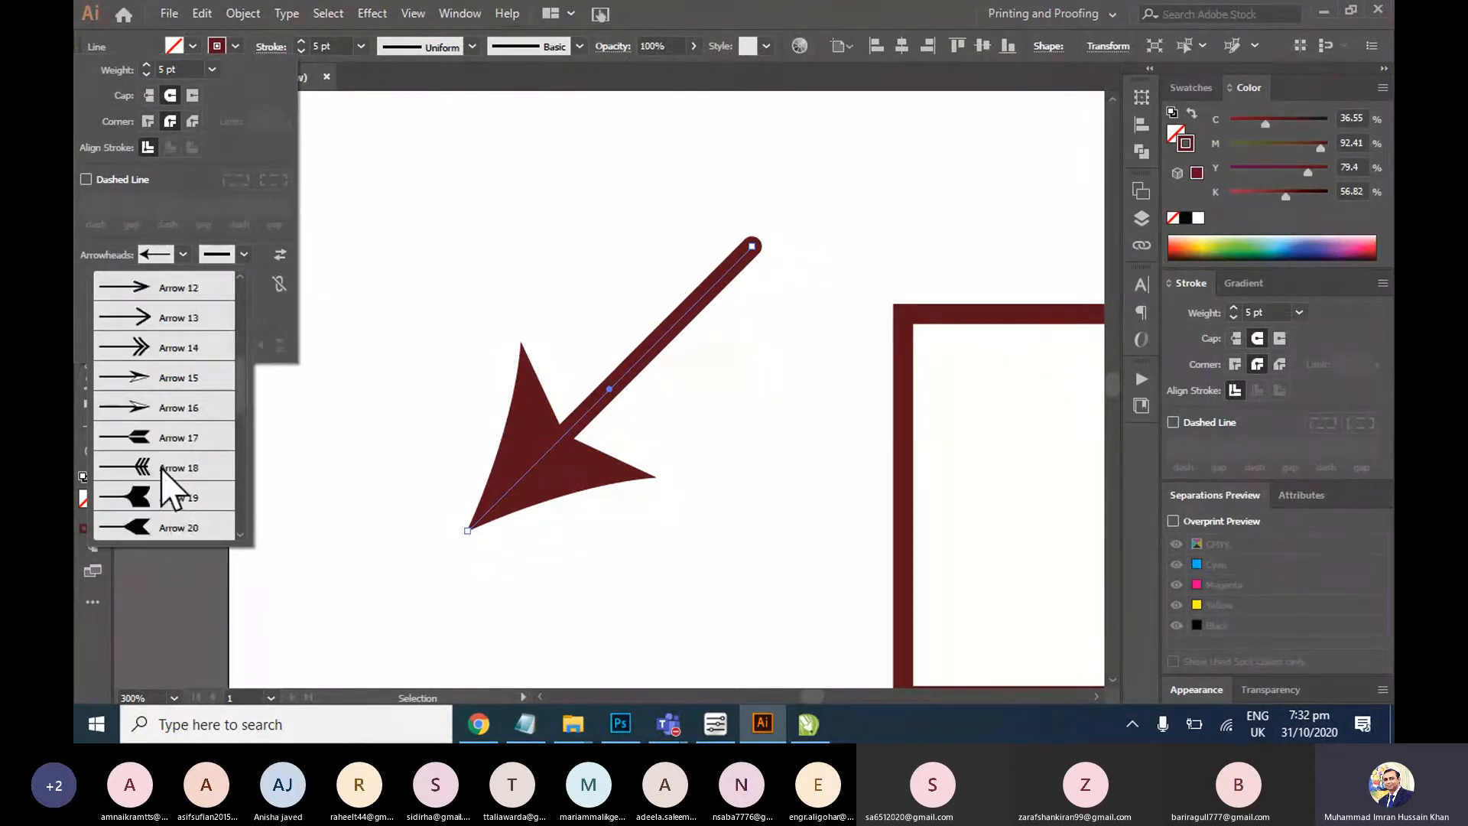
pyautogui.click(163, 481)
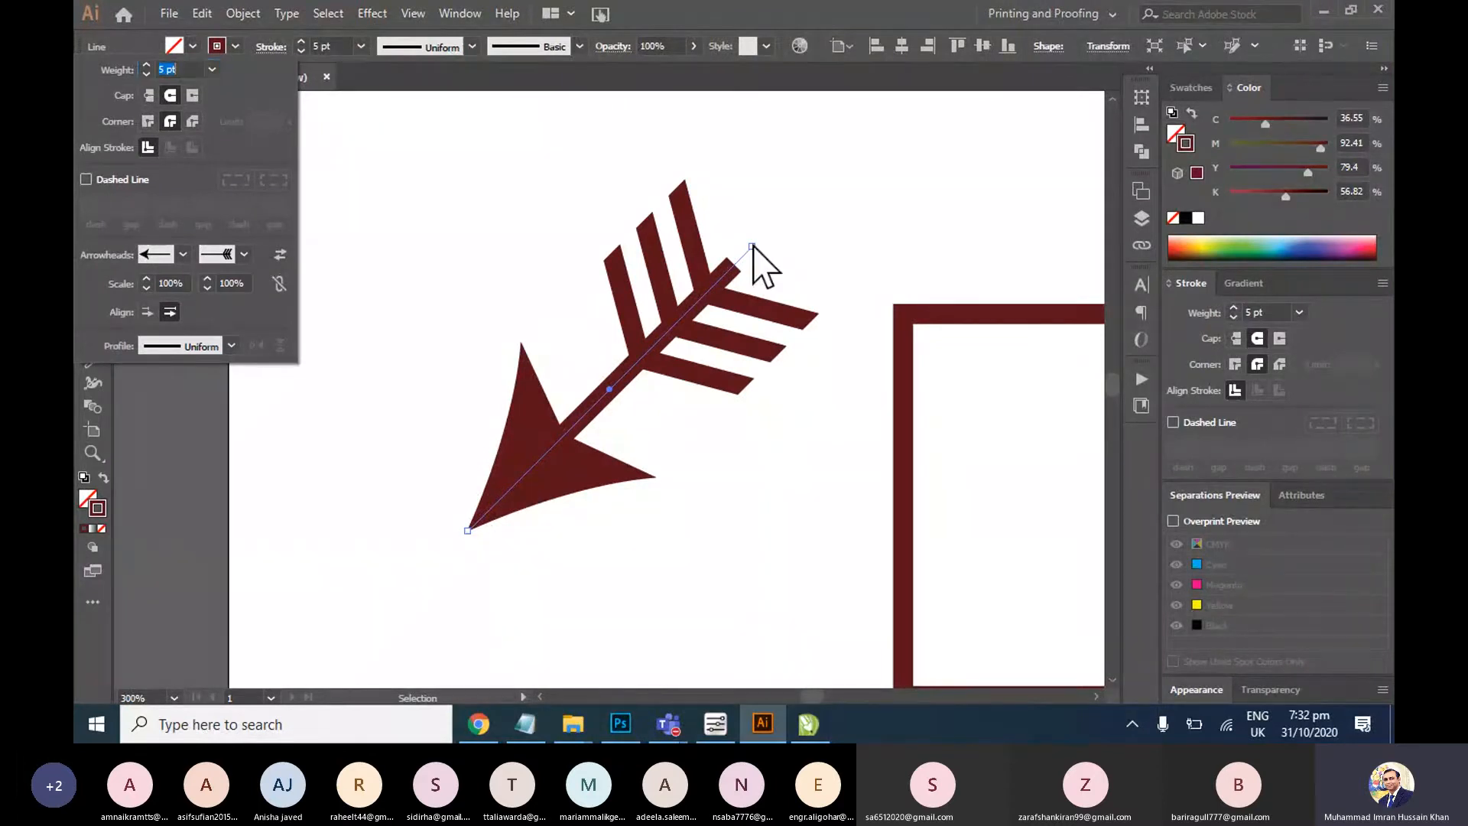
# Lengthen the arrow from its feathered end and shift it away from the rectangle
pyautogui.moveTo(752, 246); pyautogui.dragTo(823, 165)
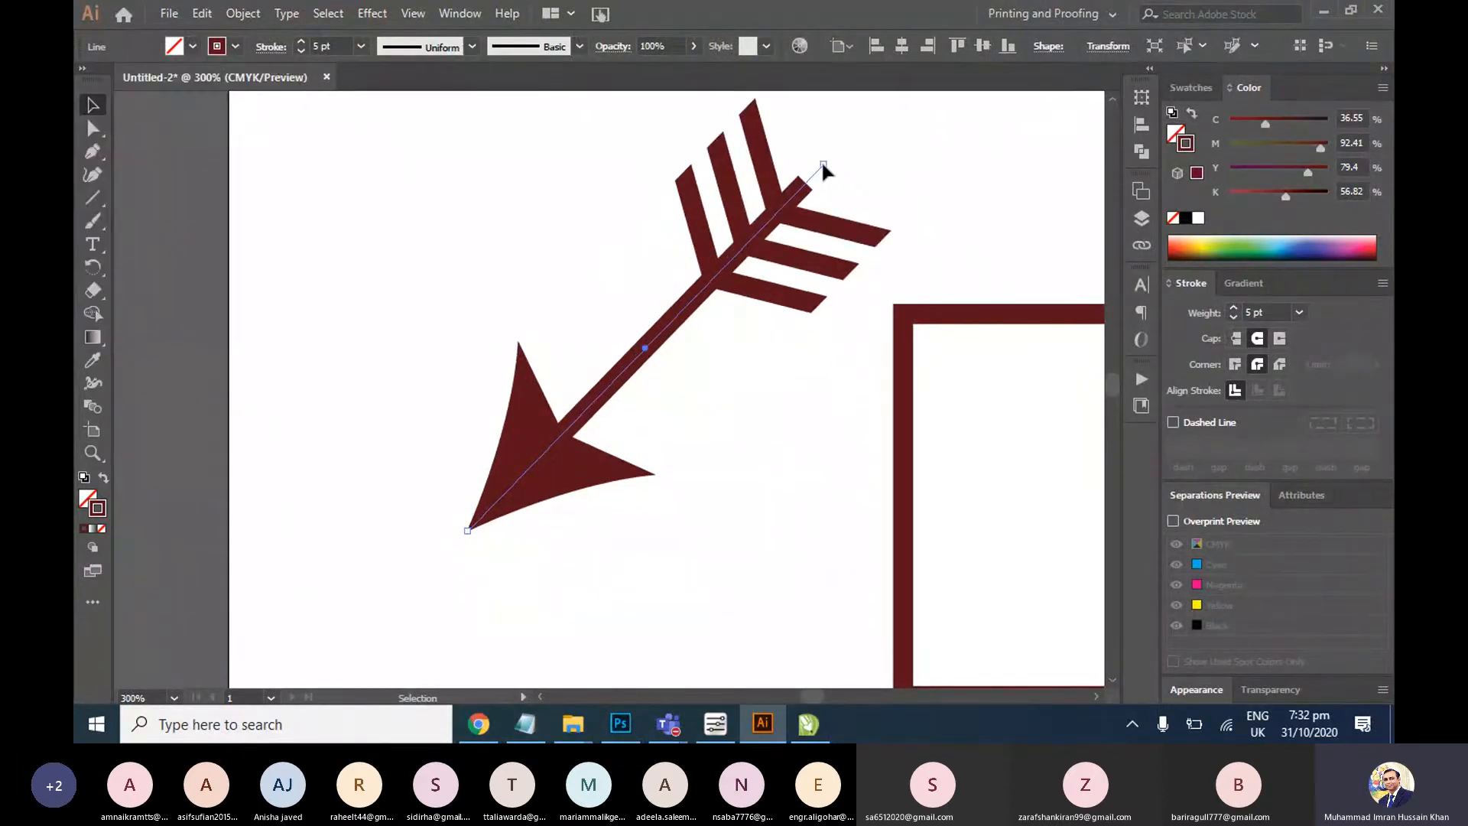
pyautogui.moveTo(646, 347); pyautogui.dragTo(566, 369)
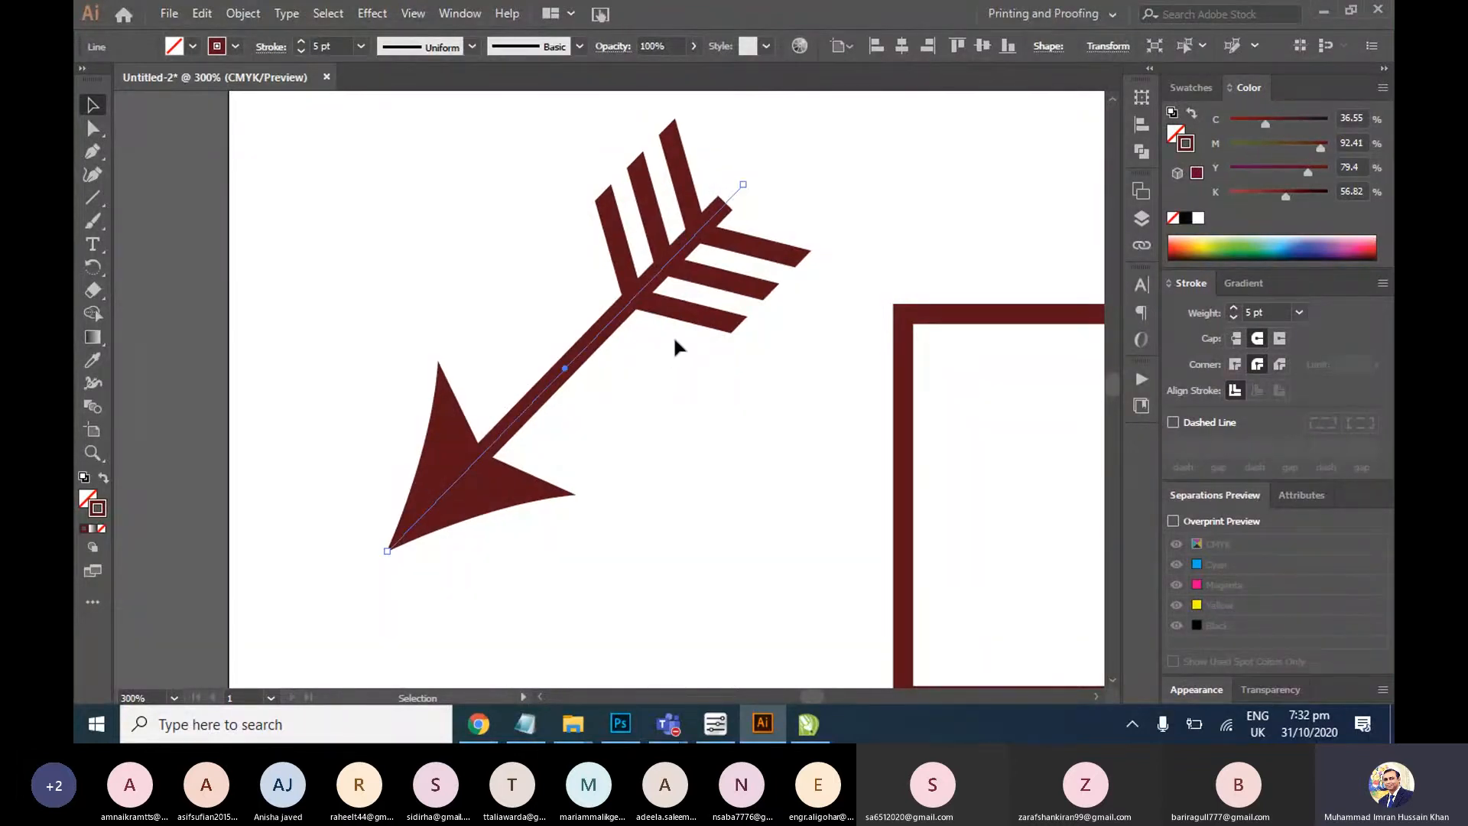
# Delete the arrow and the large dark red rectangle
pyautogui.press('Delete')
pyautogui.click(924, 314)
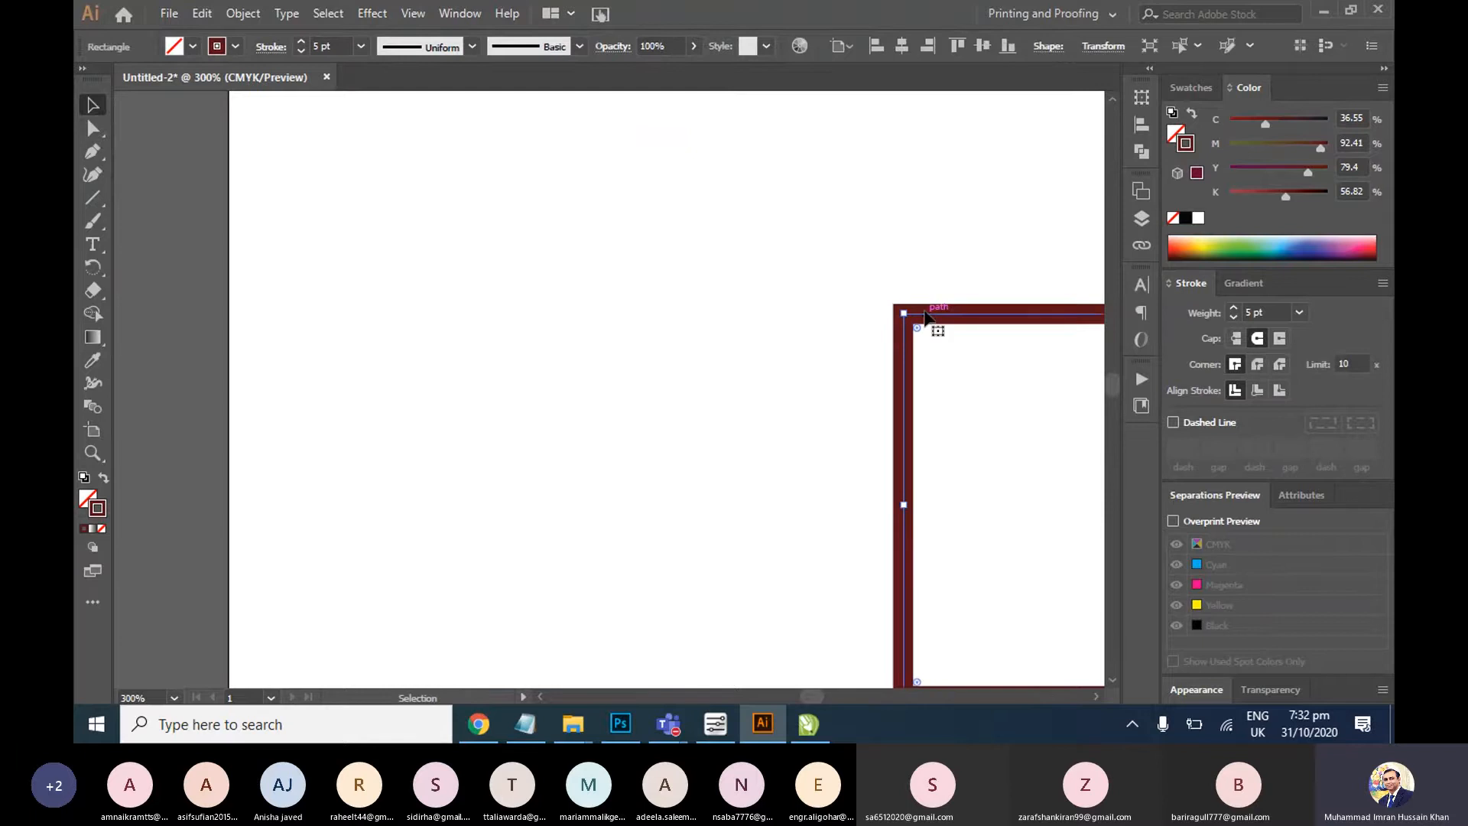
pyautogui.press('Delete')
# Select the blue circle and set its fill to None, keeping the red stroke
pyautogui.hotkey('ctrl', '-')
pyautogui.hotkey('ctrl', '-')
pyautogui.hotkey('ctrl', '-')
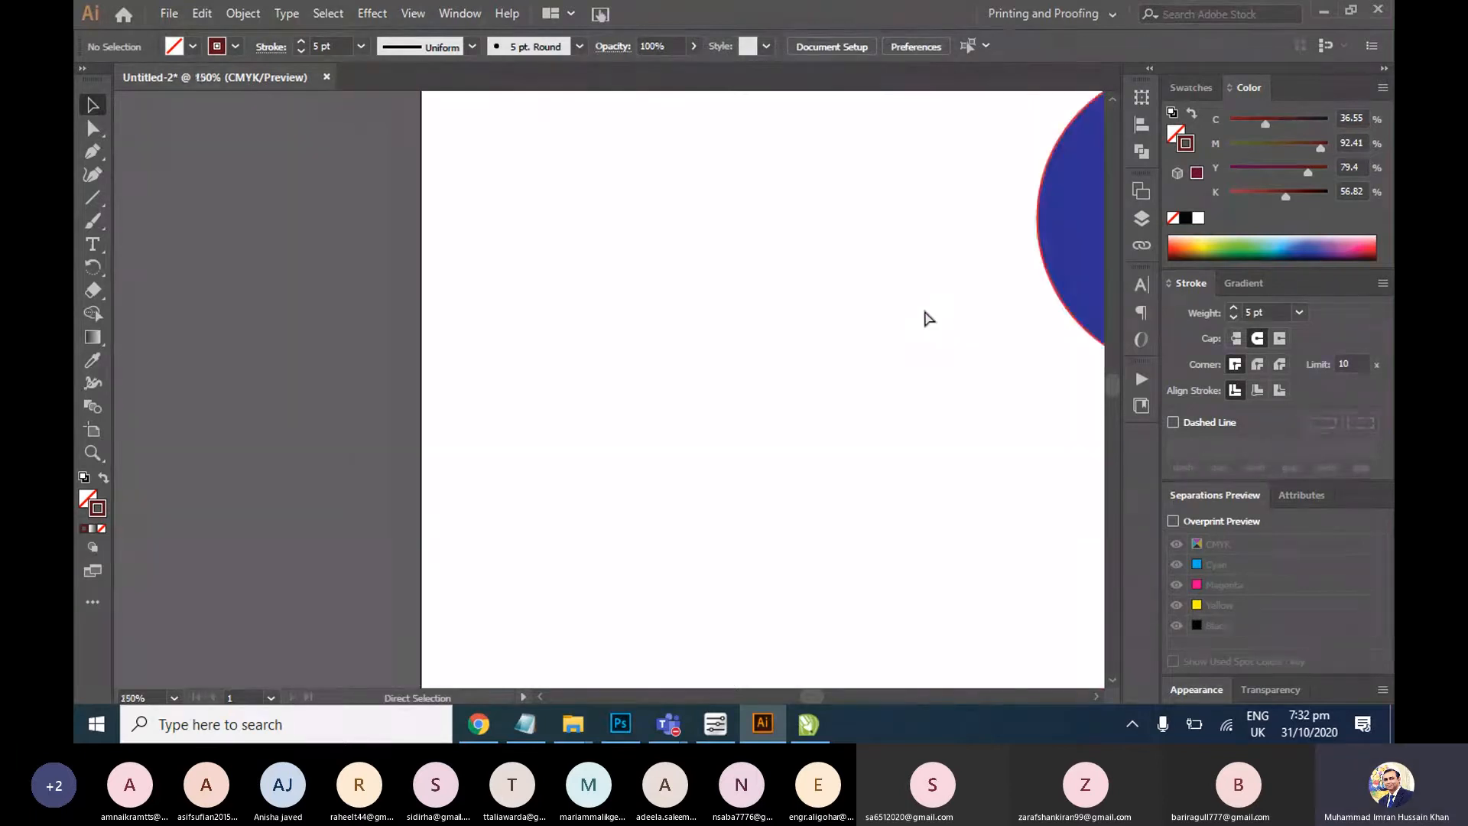
pyautogui.moveTo(944, 321); pyautogui.dragTo(606, 397)
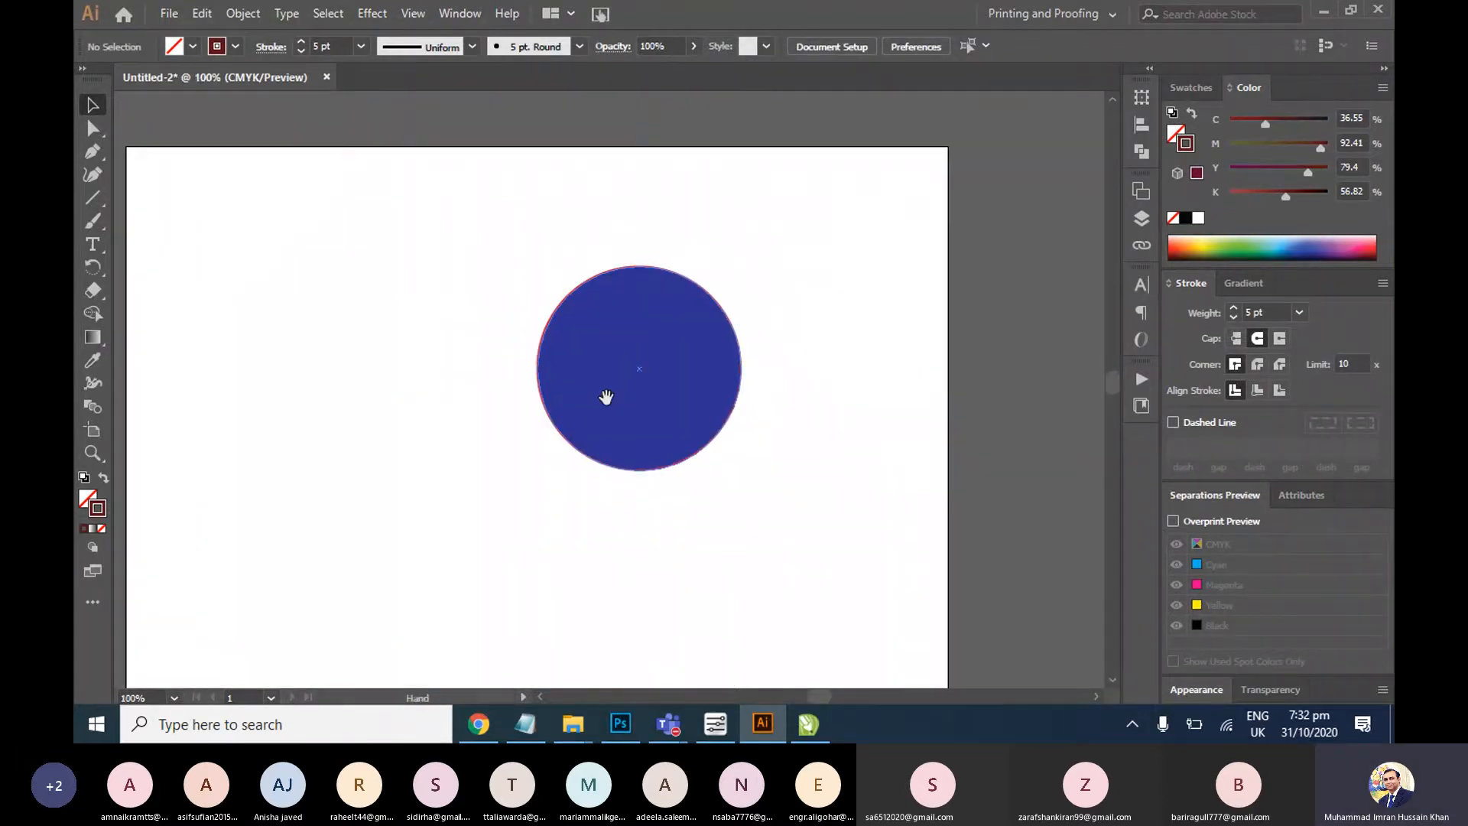
pyautogui.click(663, 376)
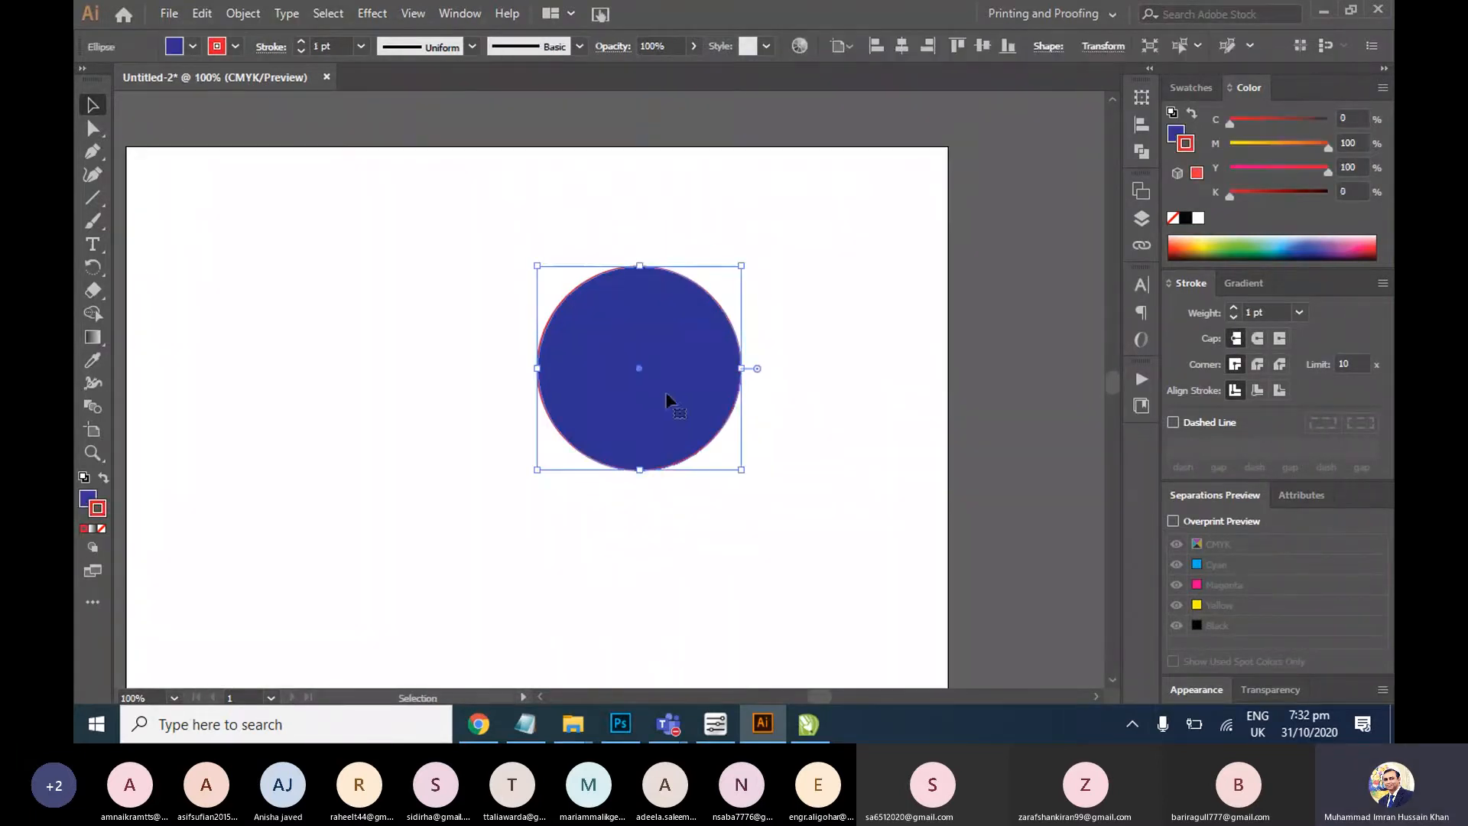
pyautogui.click(193, 47)
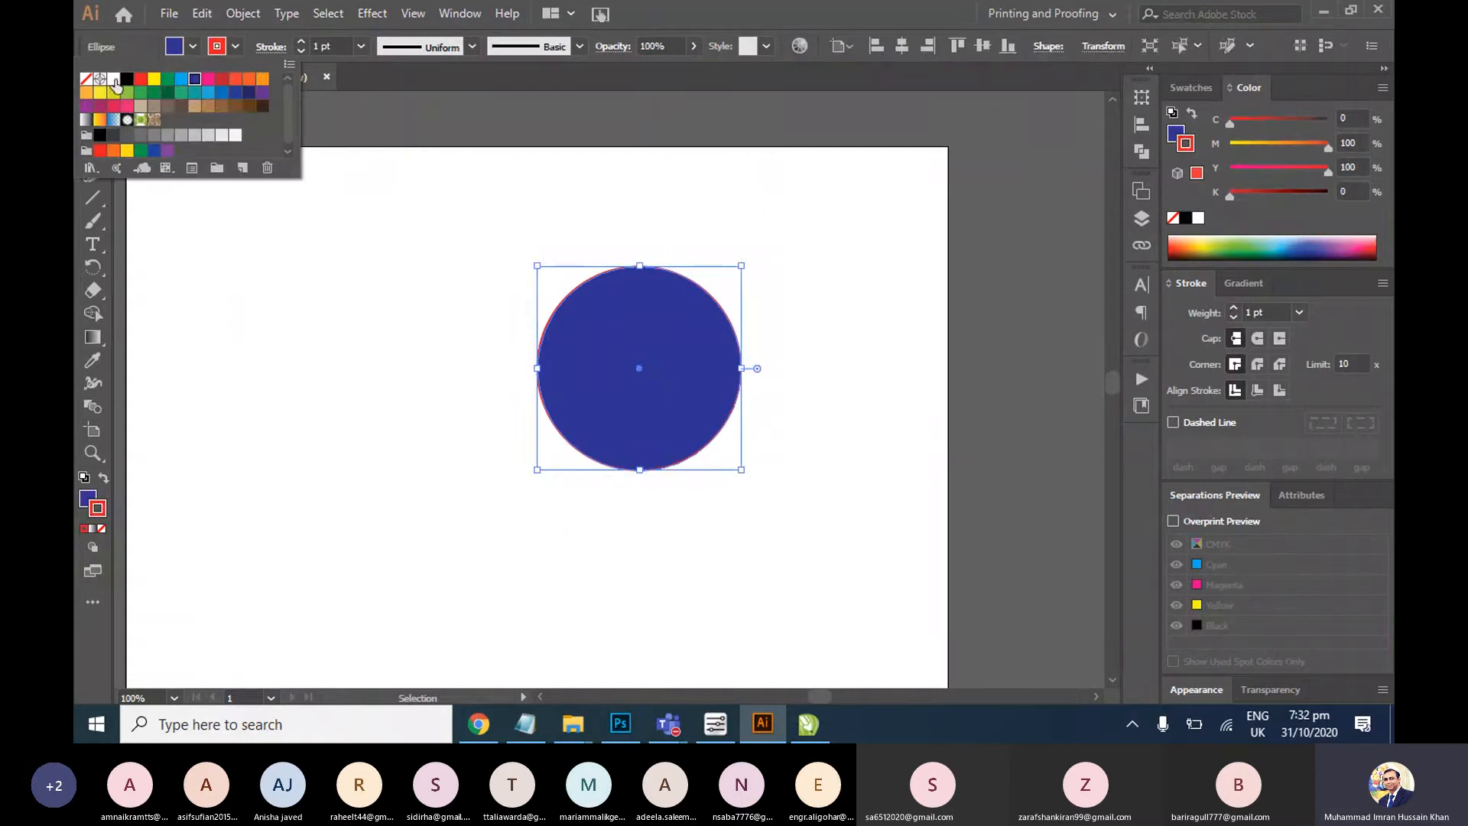
pyautogui.click(86, 79)
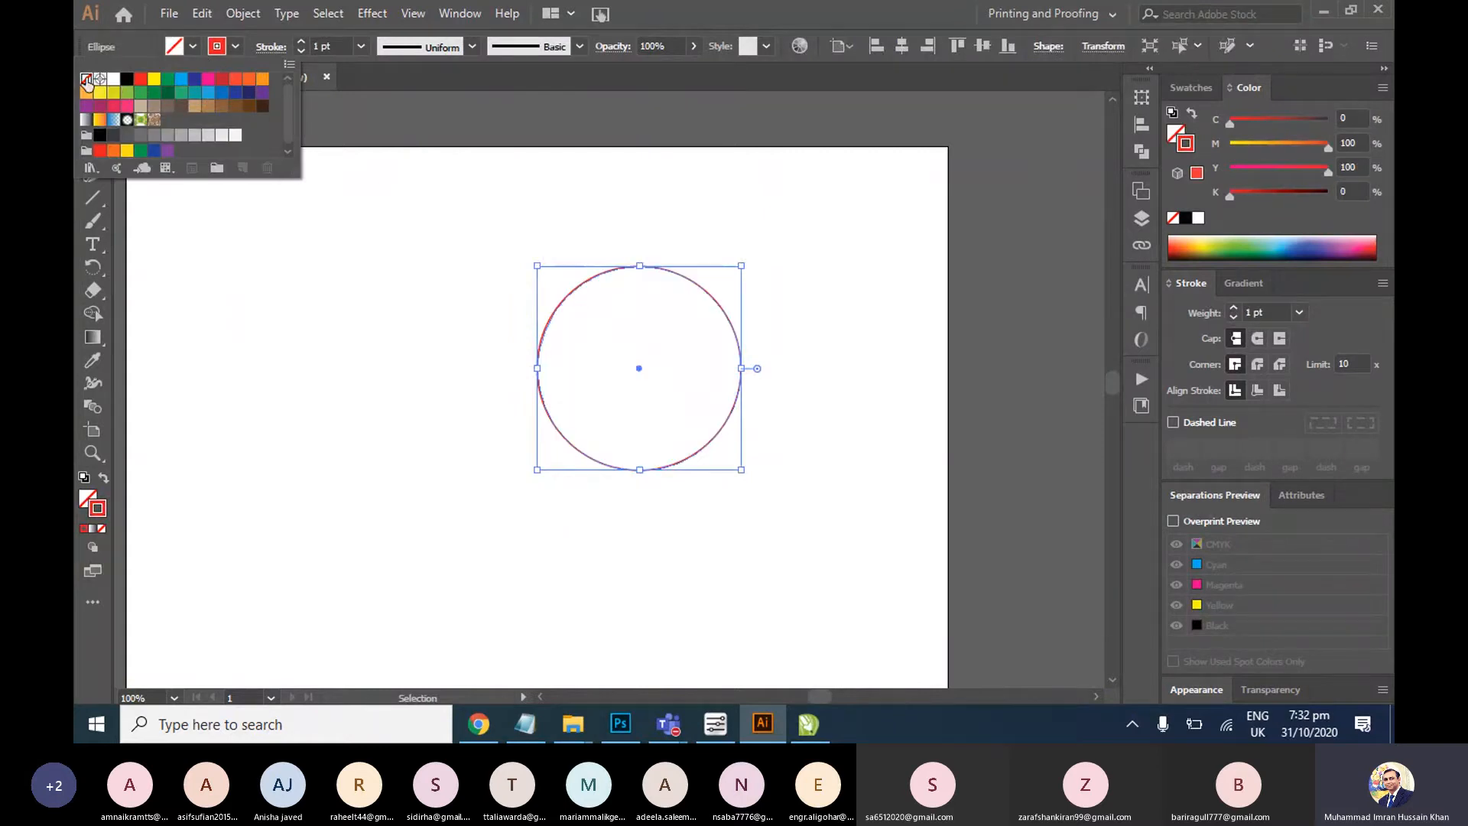
# Try a 10 pt stroke weight on the circle, and bring it back down to 6 pt
pyautogui.click(235, 46)
pyautogui.click(360, 47)
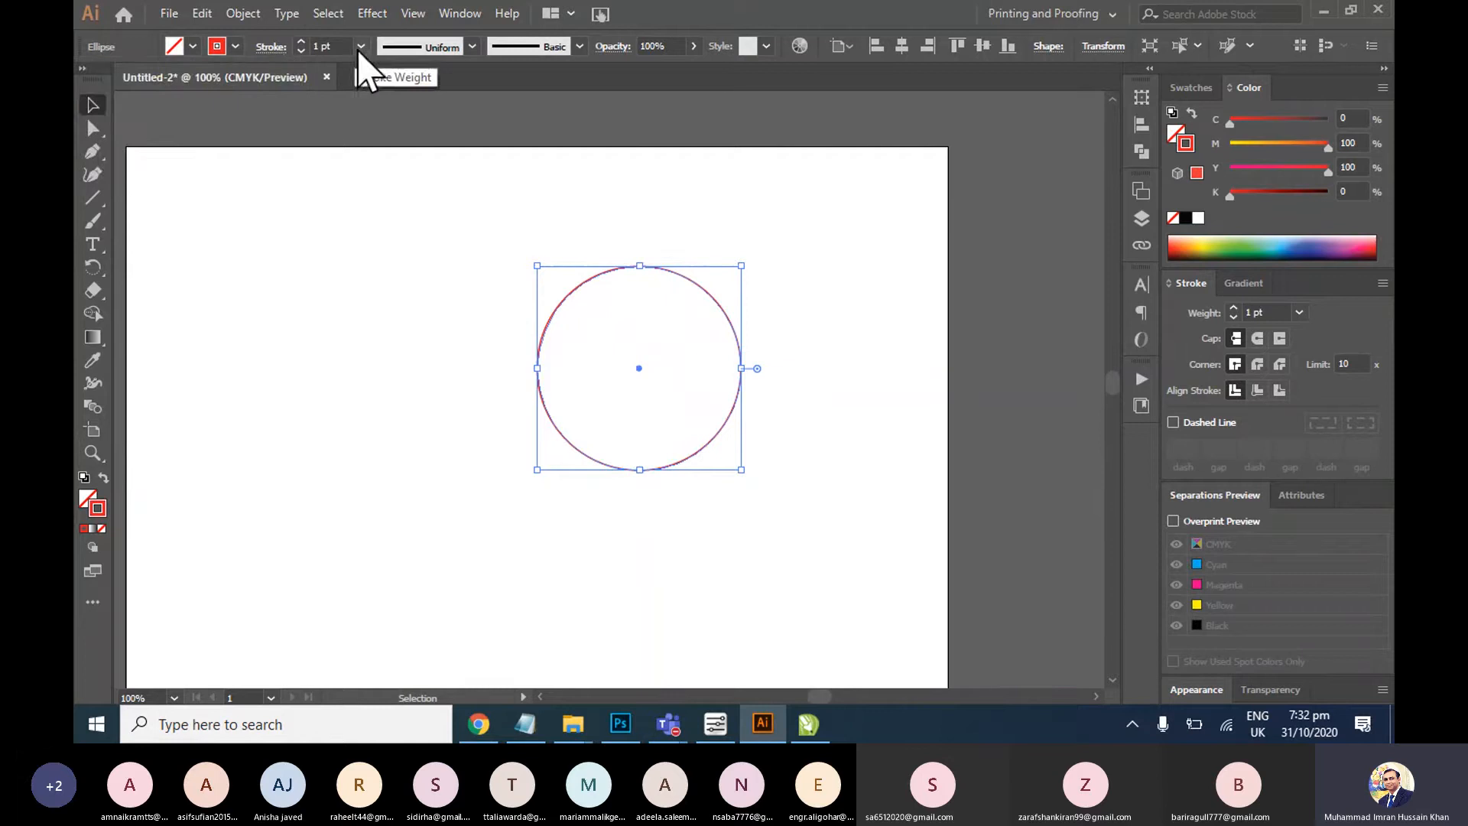
pyautogui.click(360, 47)
pyautogui.click(370, 320)
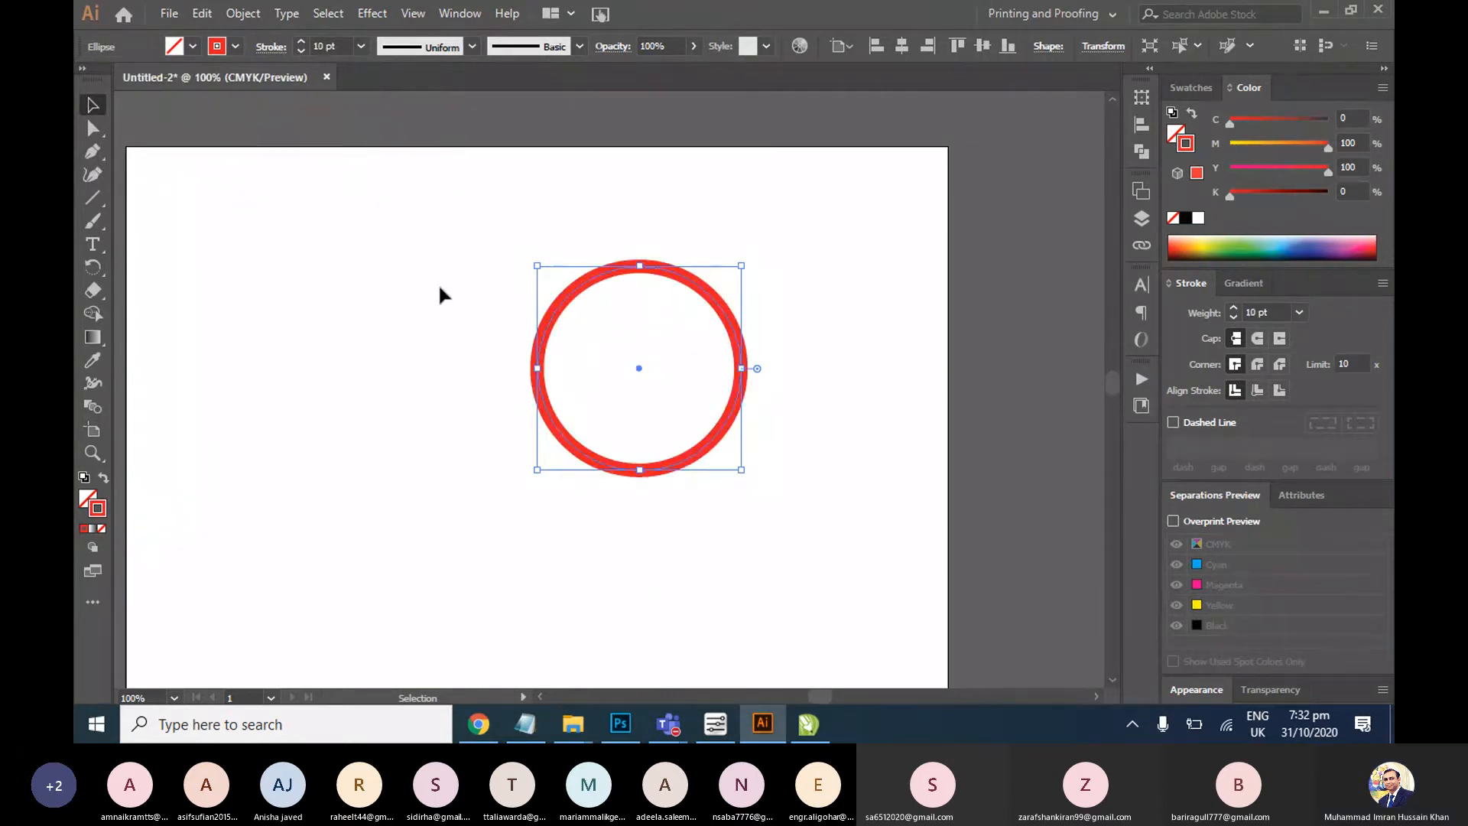
pyautogui.hotkey('ctrl', 'z')
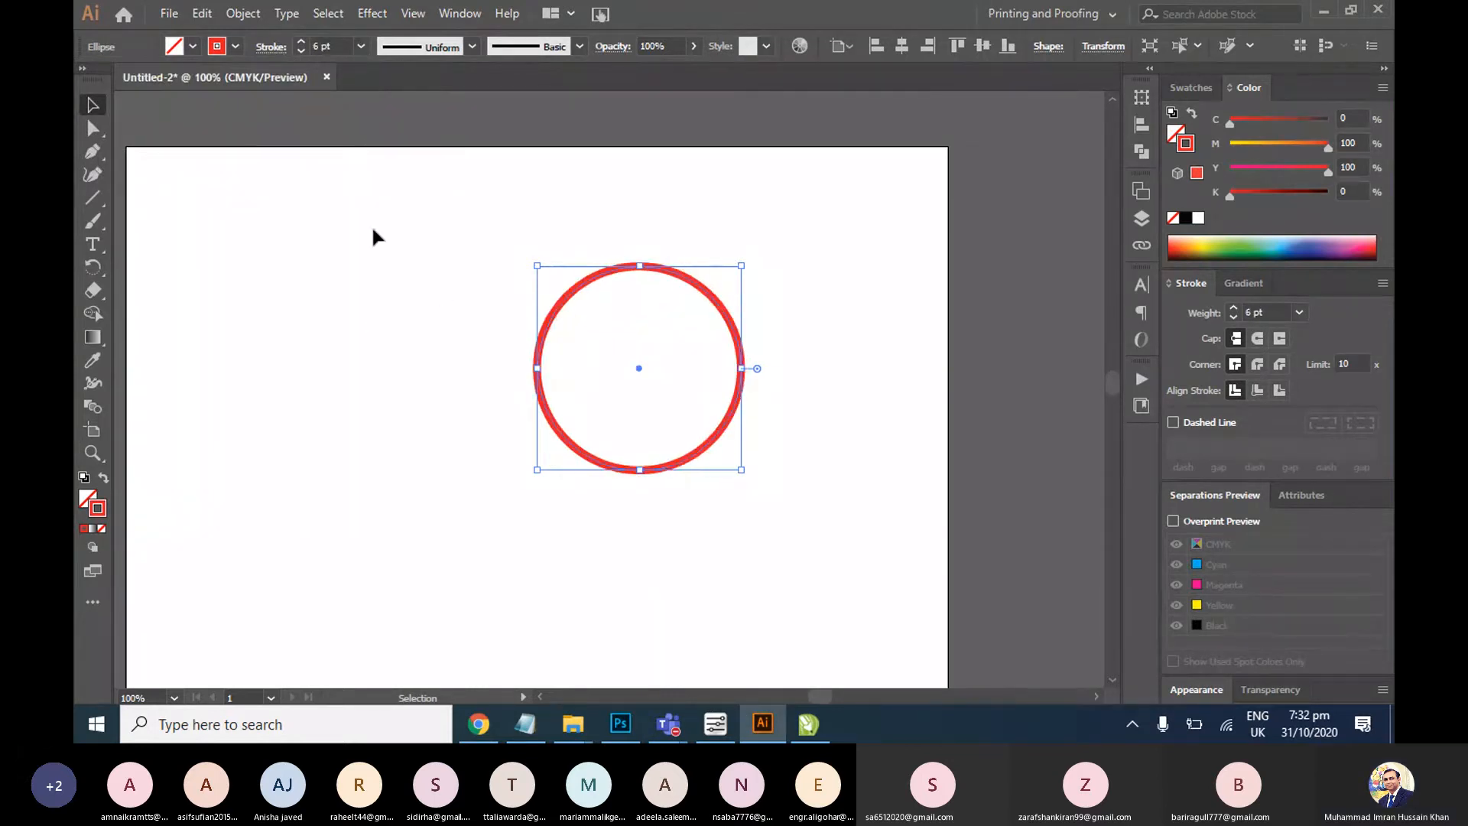
# Cut the circle's path on its upper-right edge with the Scissors tool
pyautogui.click(95, 301)
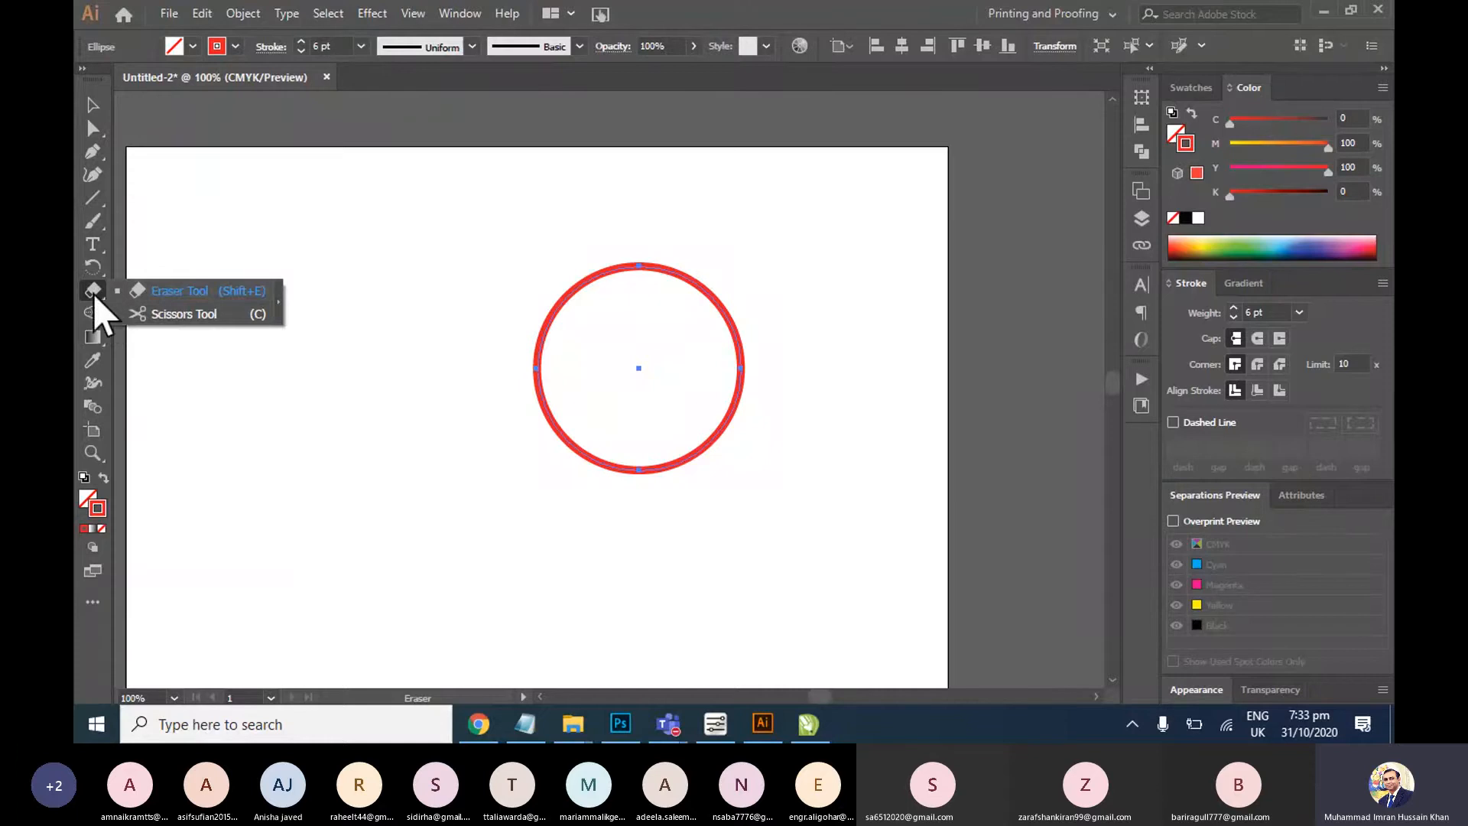
pyautogui.click(145, 314)
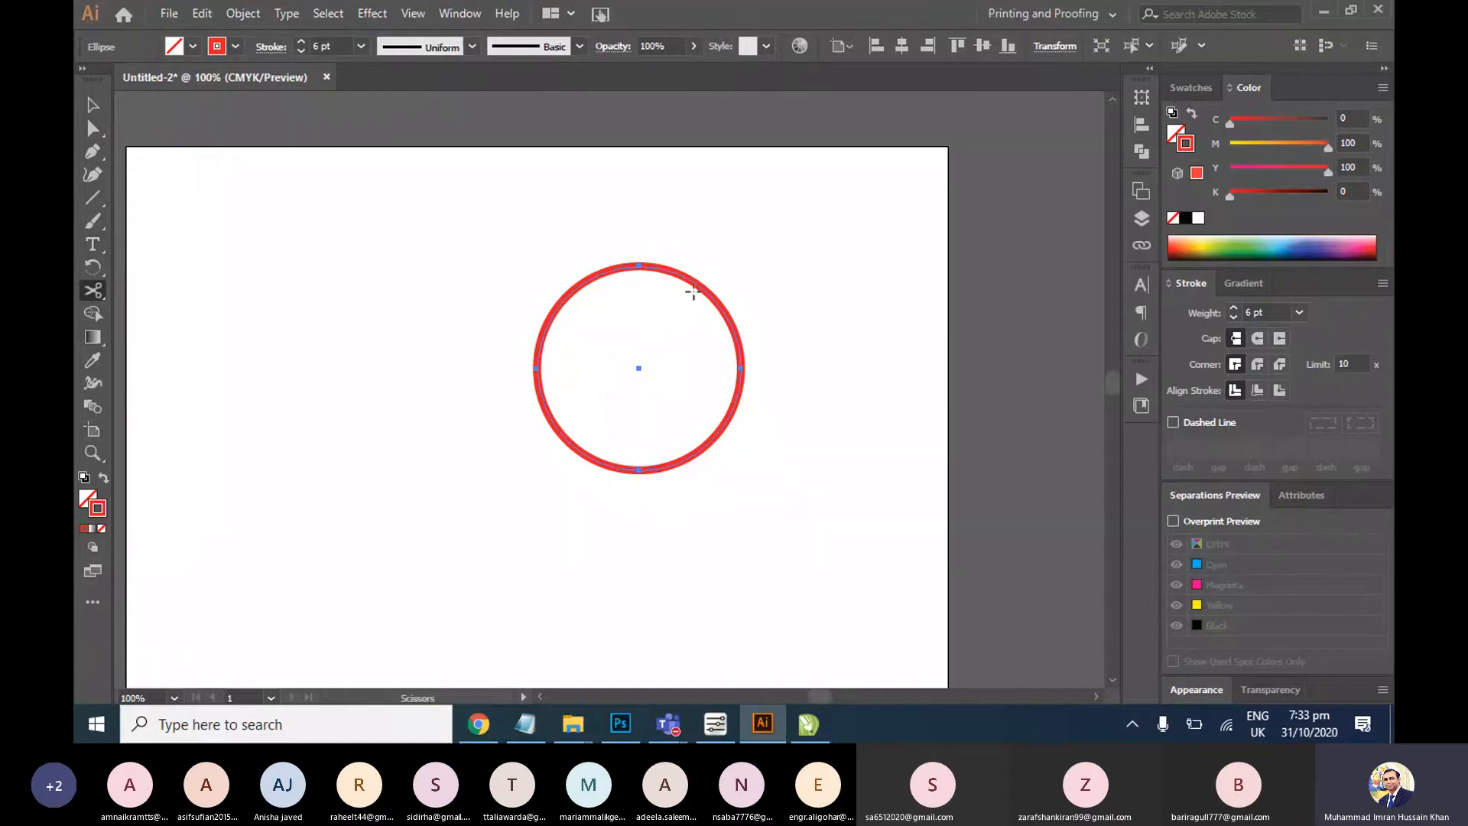
pyautogui.click(701, 292)
pyautogui.click(727, 458)
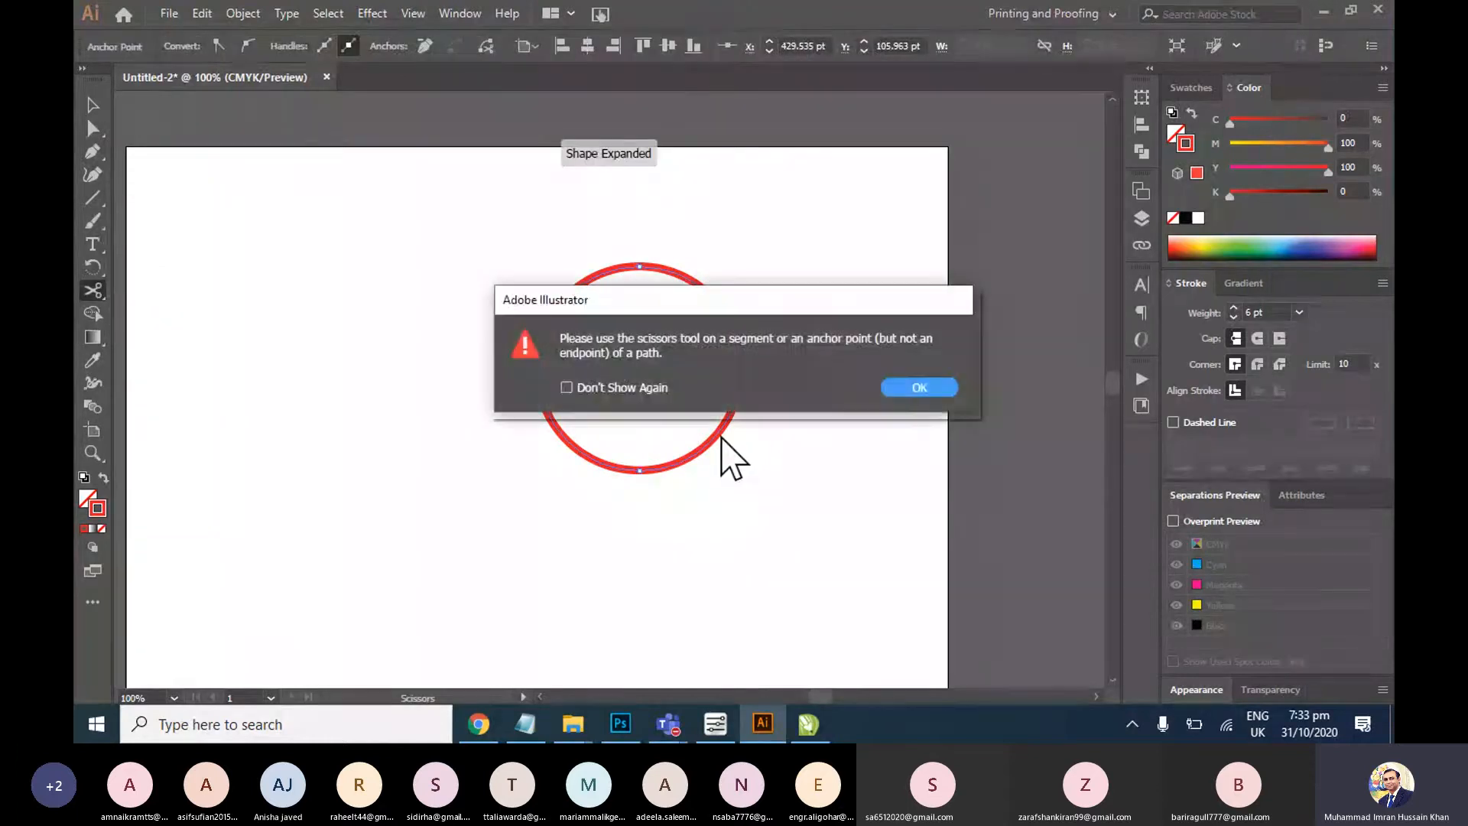
pyautogui.click(900, 386)
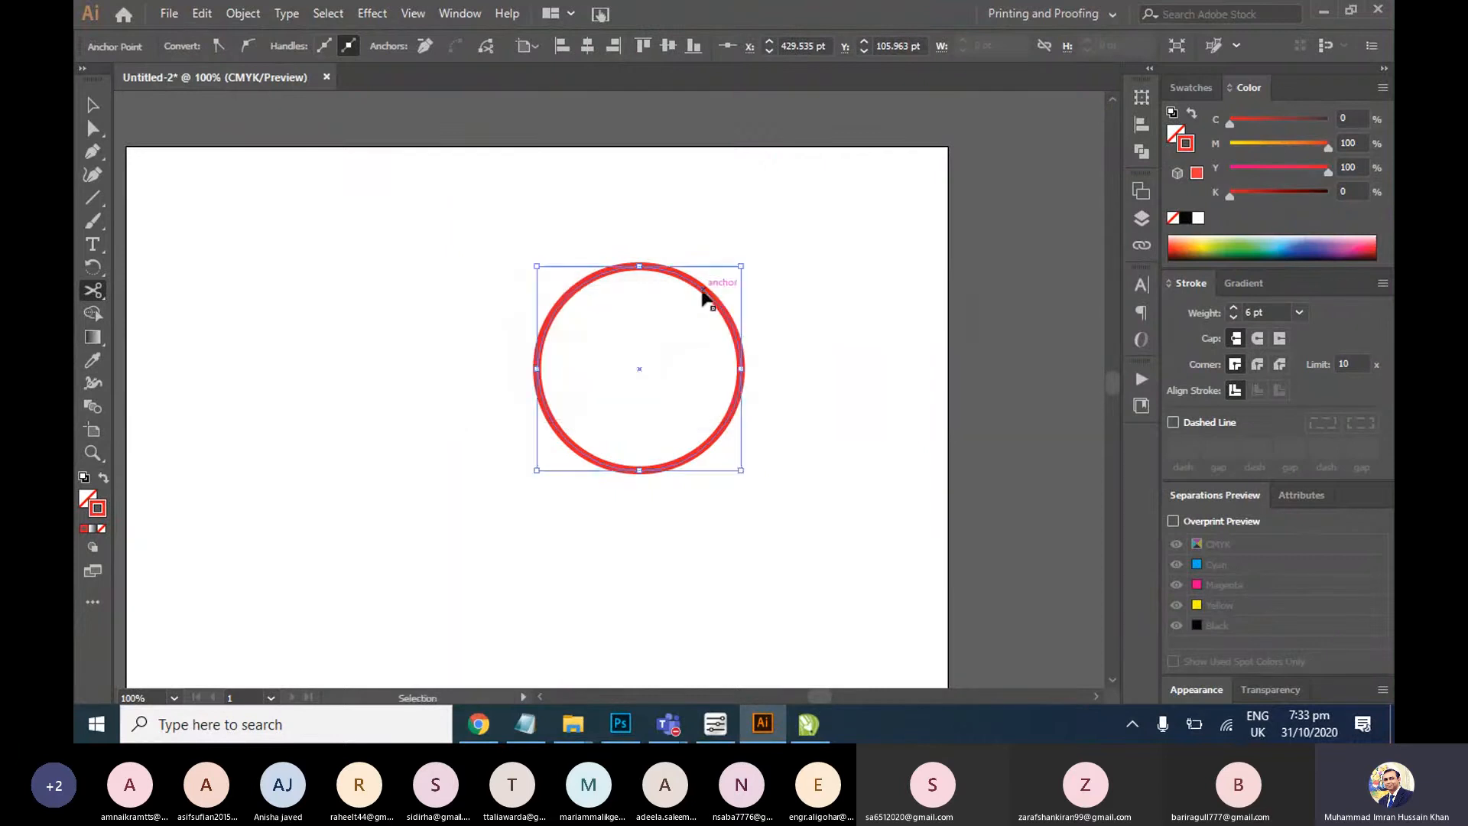
# Try to make another scissors cut at the existing cut point on the circle's upper-right edge
pyautogui.click(702, 266)
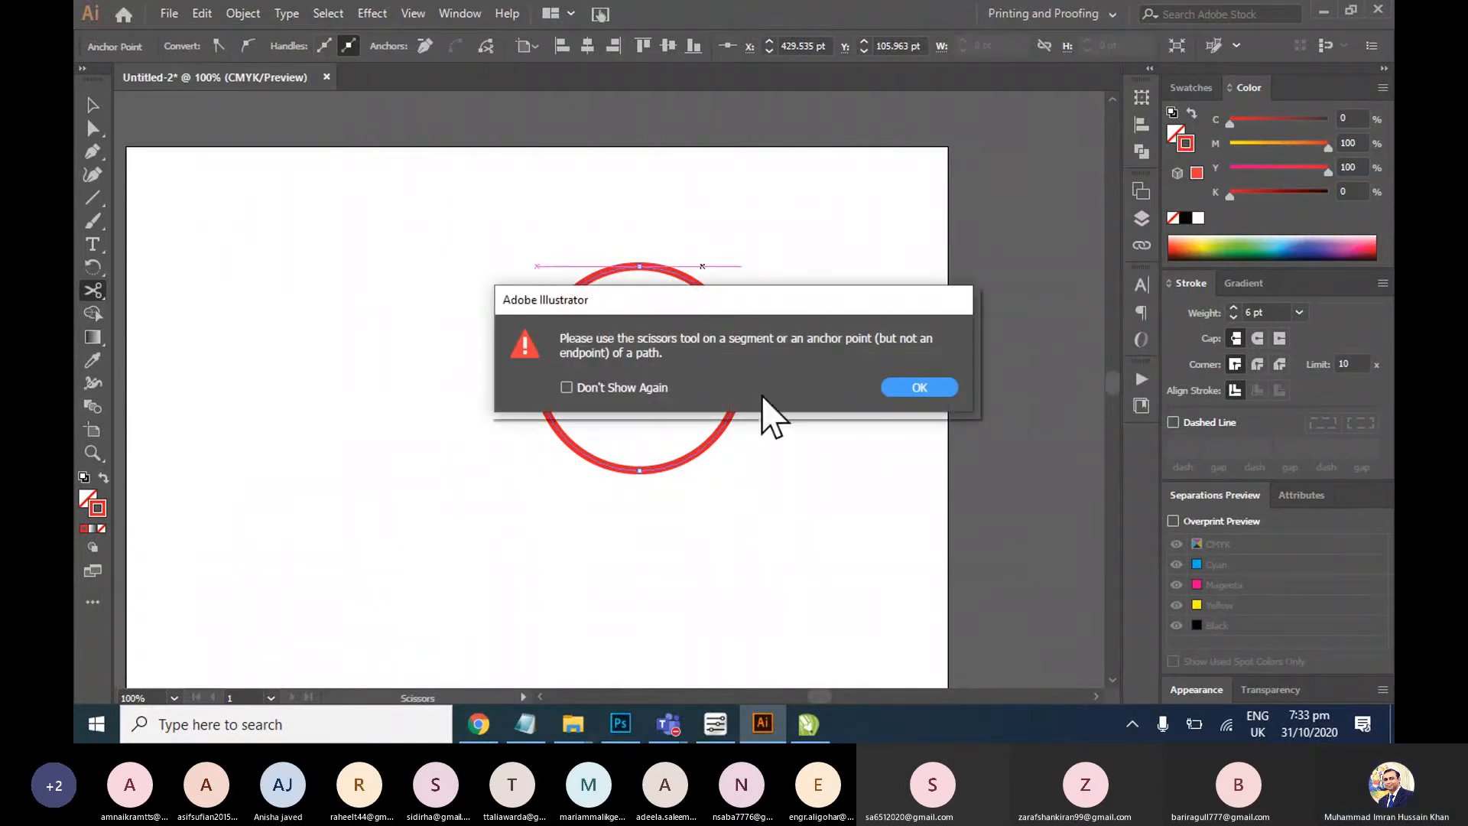
pyautogui.click(917, 387)
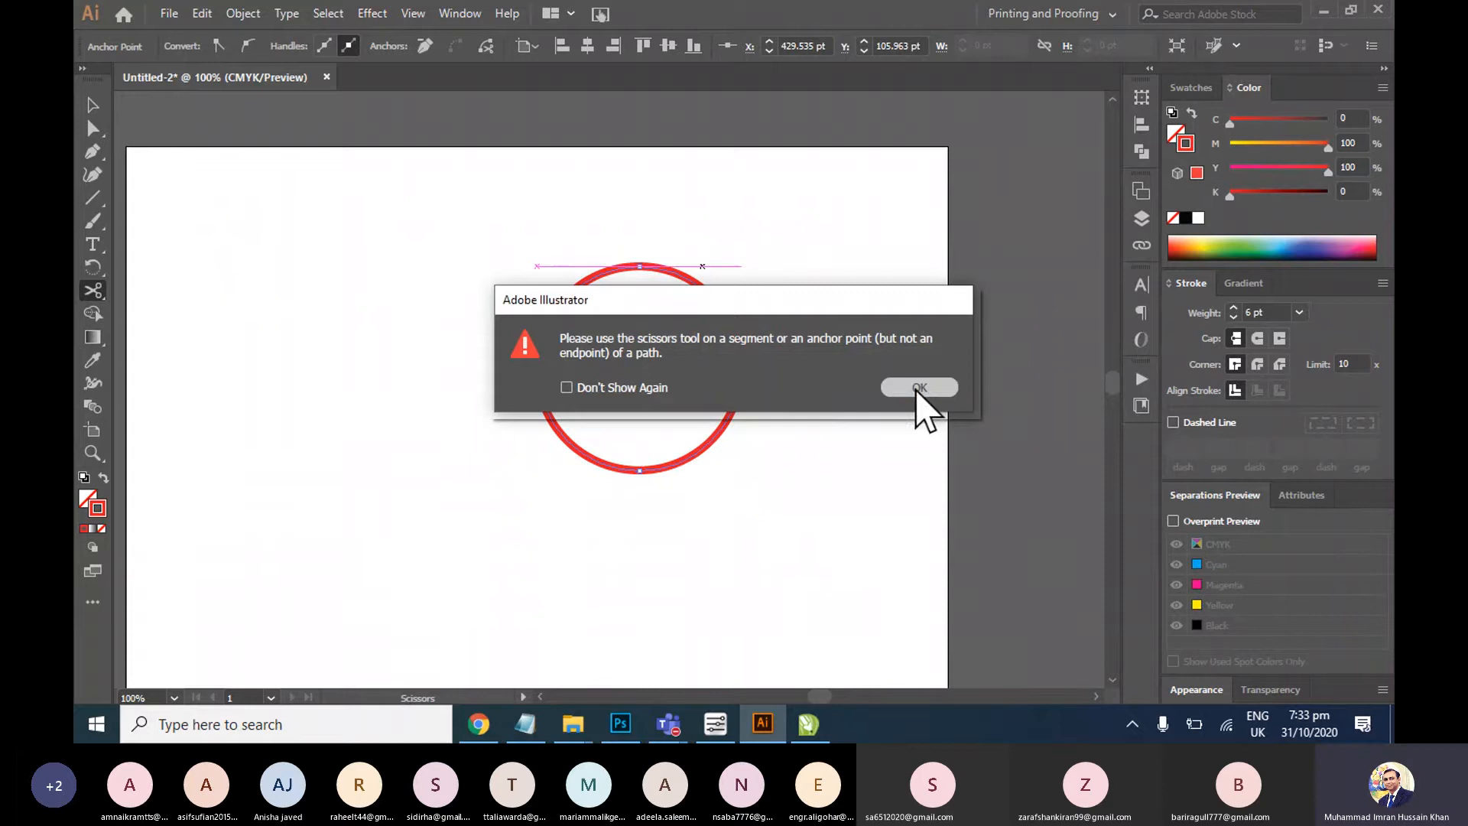
pyautogui.click(704, 290)
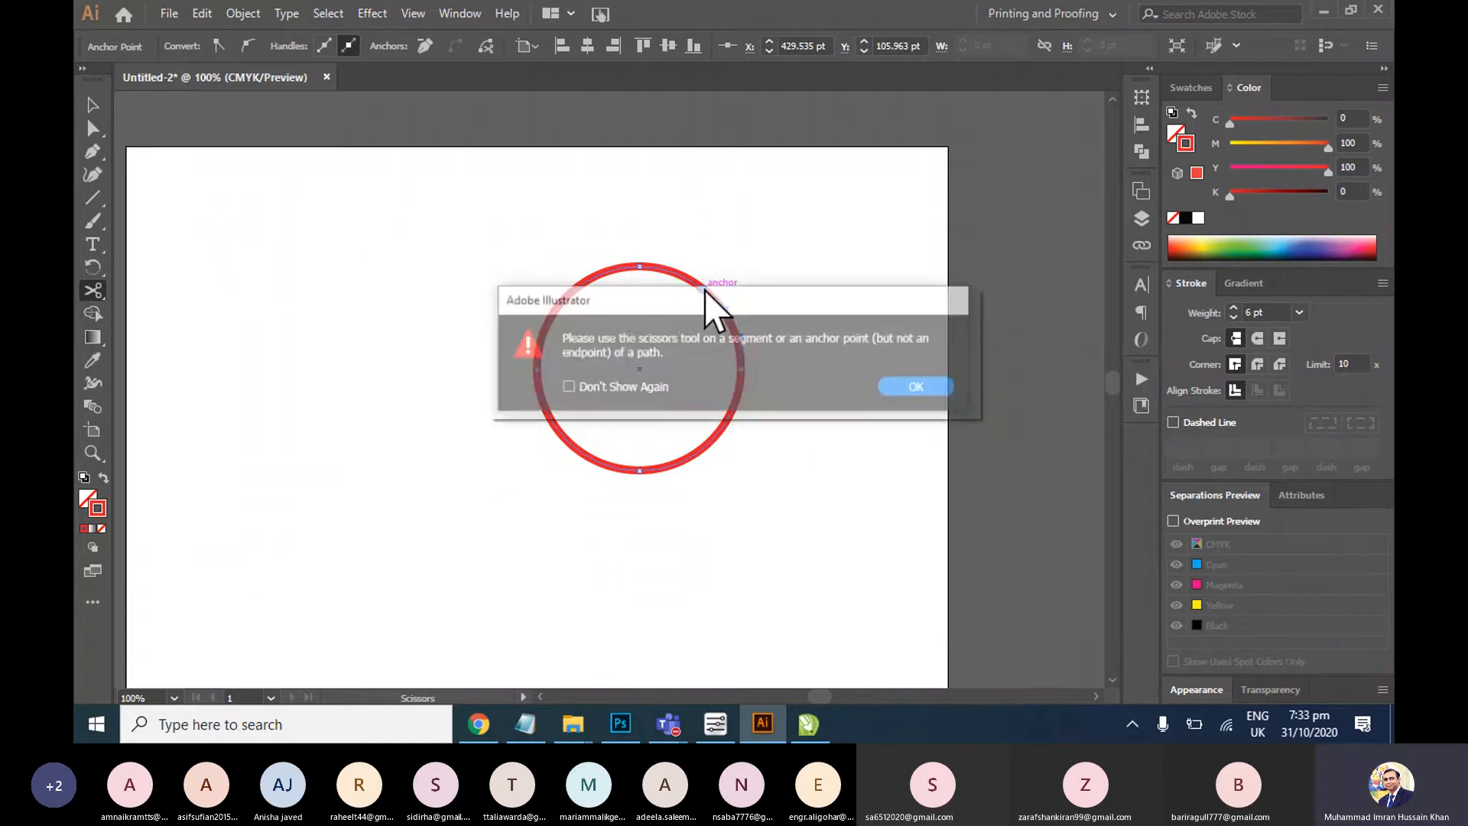
pyautogui.click(917, 388)
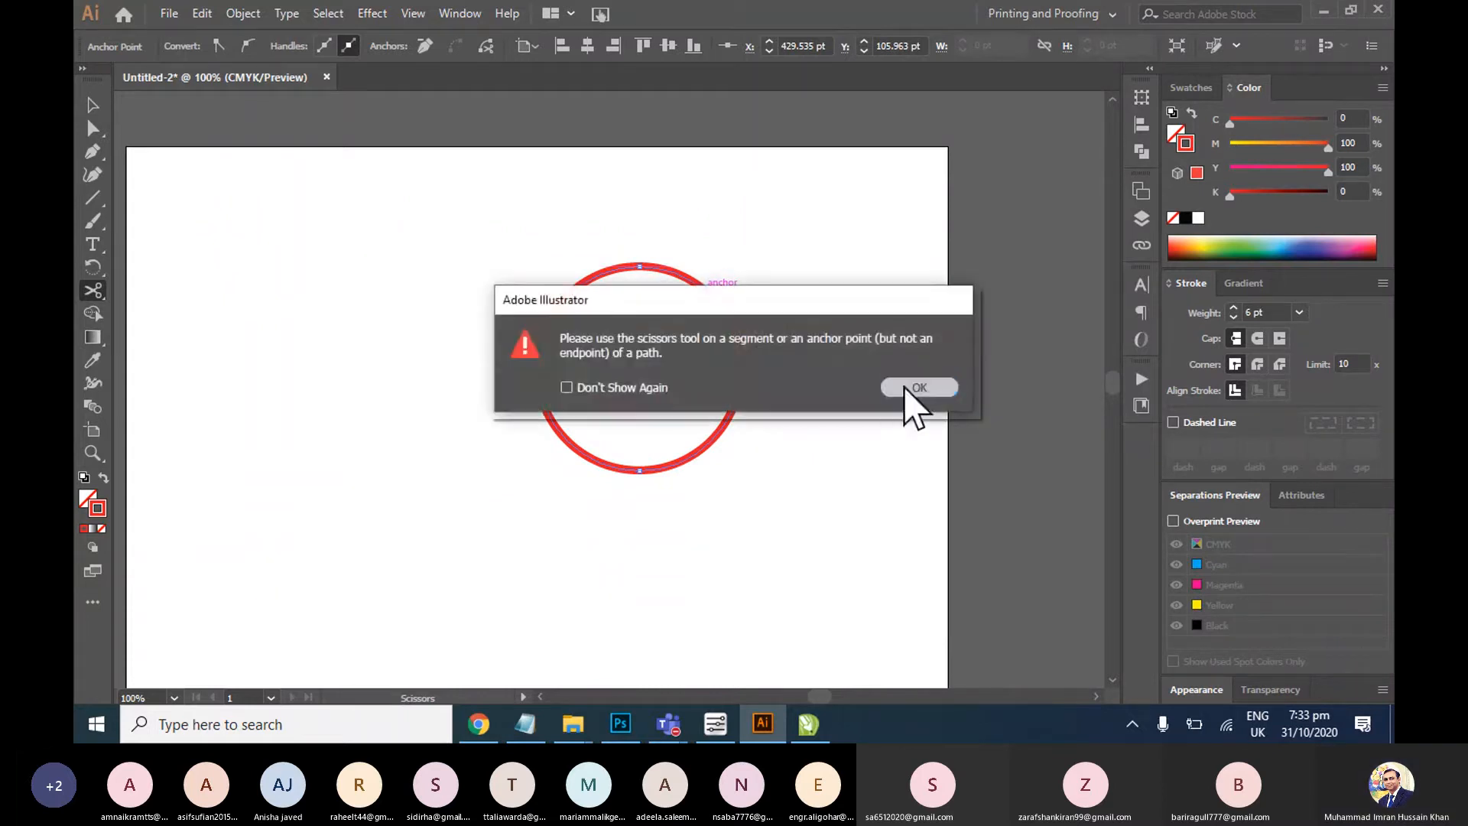
# Cut the circle's path at its bottom anchor point with the Scissors tool
pyautogui.click(638, 469)
pyautogui.click(704, 290)
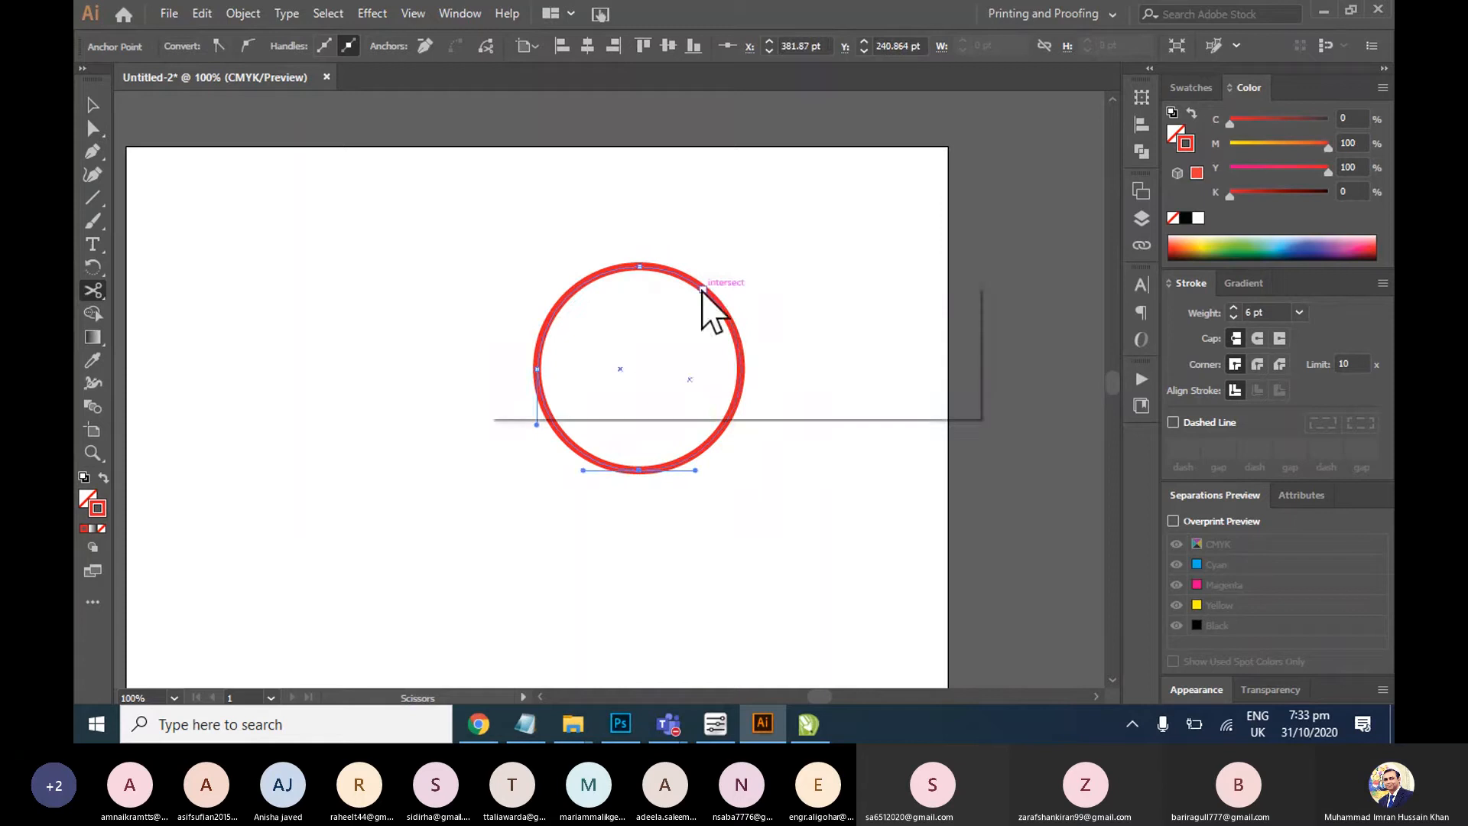
pyautogui.click(910, 387)
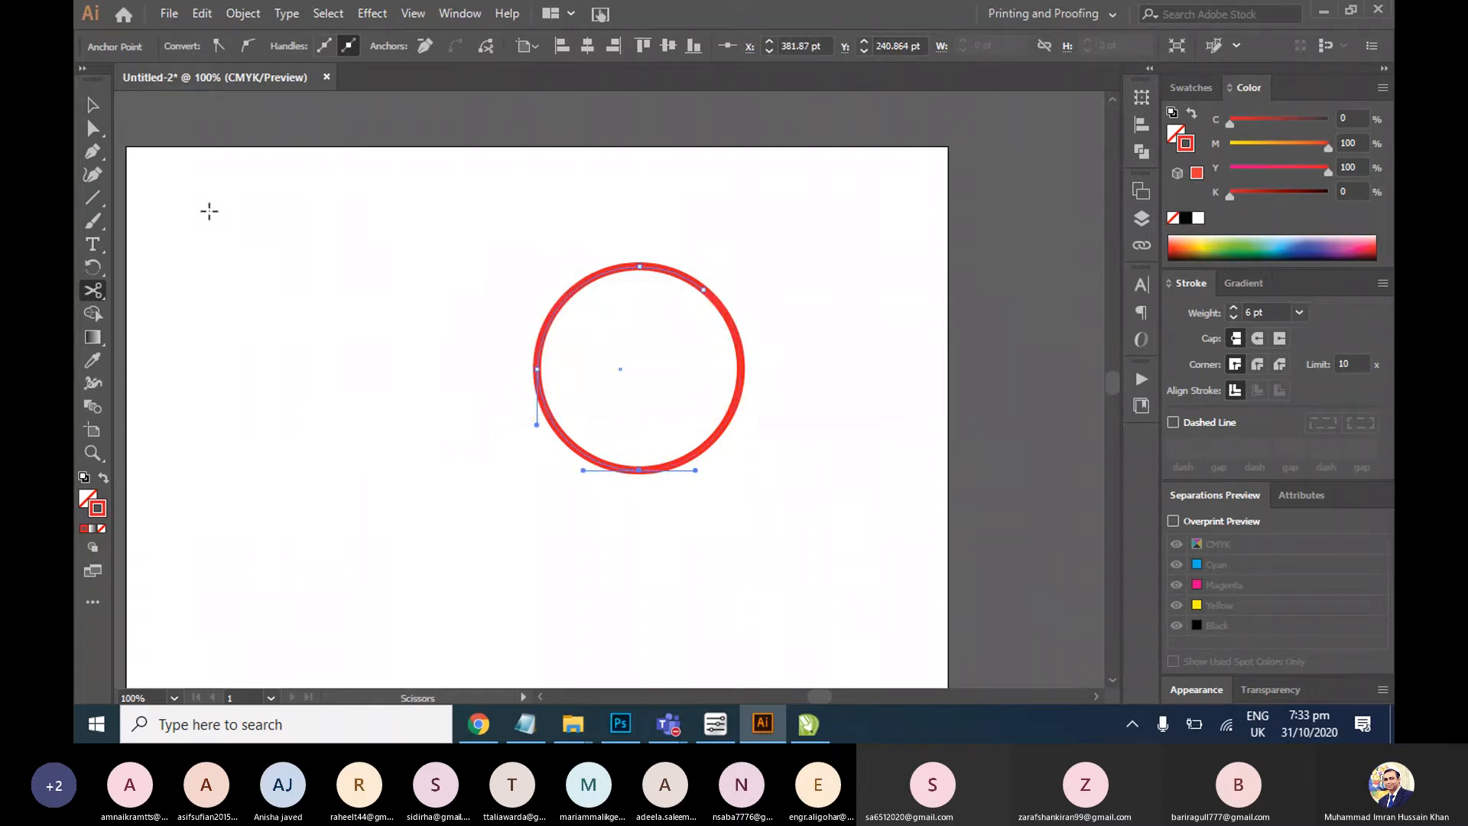
pyautogui.click(641, 430)
pyautogui.click(910, 386)
pyautogui.click(639, 468)
pyautogui.click(909, 387)
# Erase a small gap in the circle's outline just right of its top with the Eraser tool
pyautogui.moveTo(108, 301); pyautogui.dragTo(154, 328)
pyautogui.moveTo(664, 277); pyautogui.dragTo(679, 252)
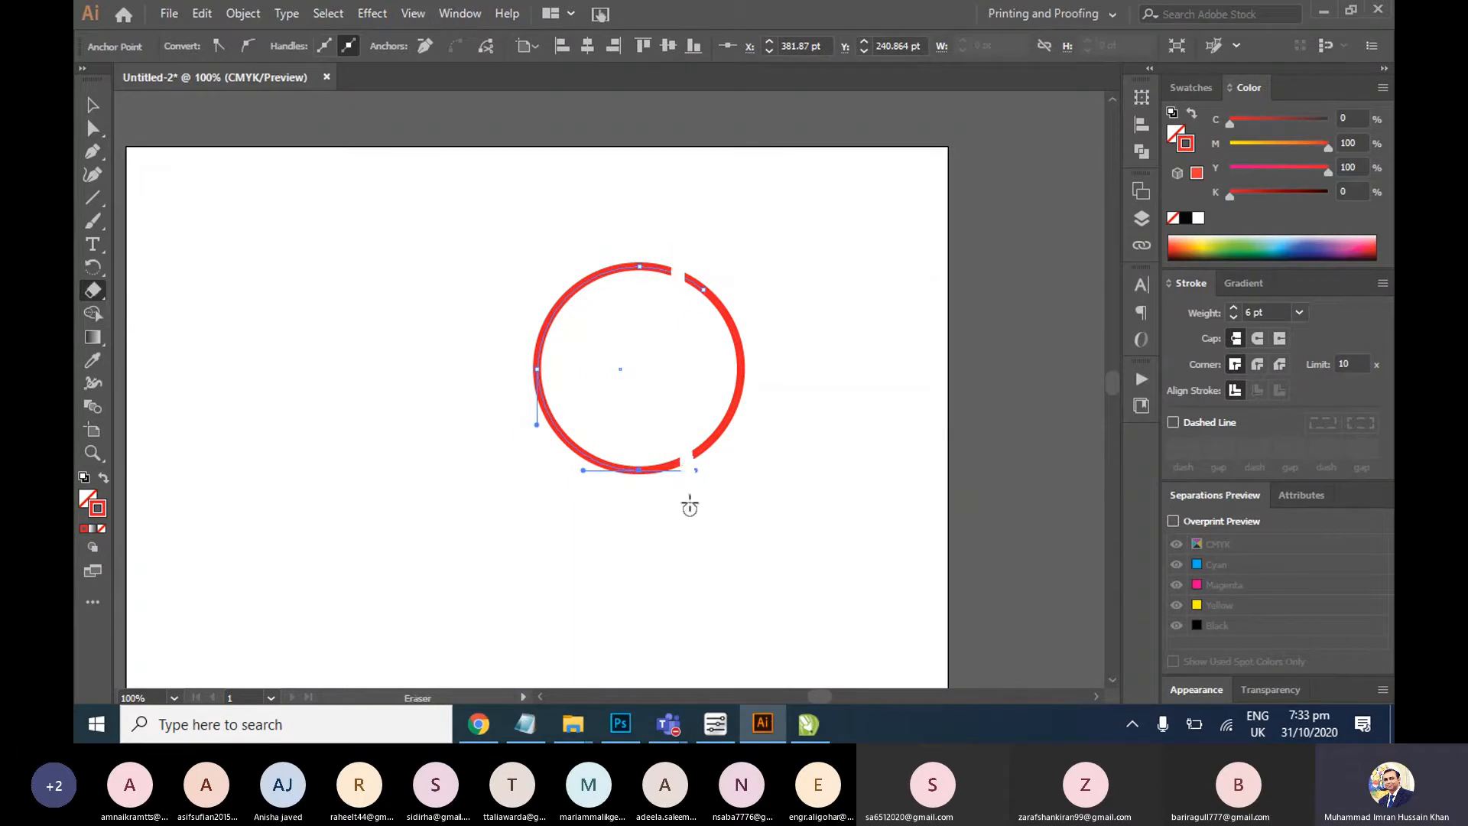
# Delete the circle's right-hand arc and the small leftover fragment beside the erased gap
pyautogui.click(92, 104)
pyautogui.click(593, 265)
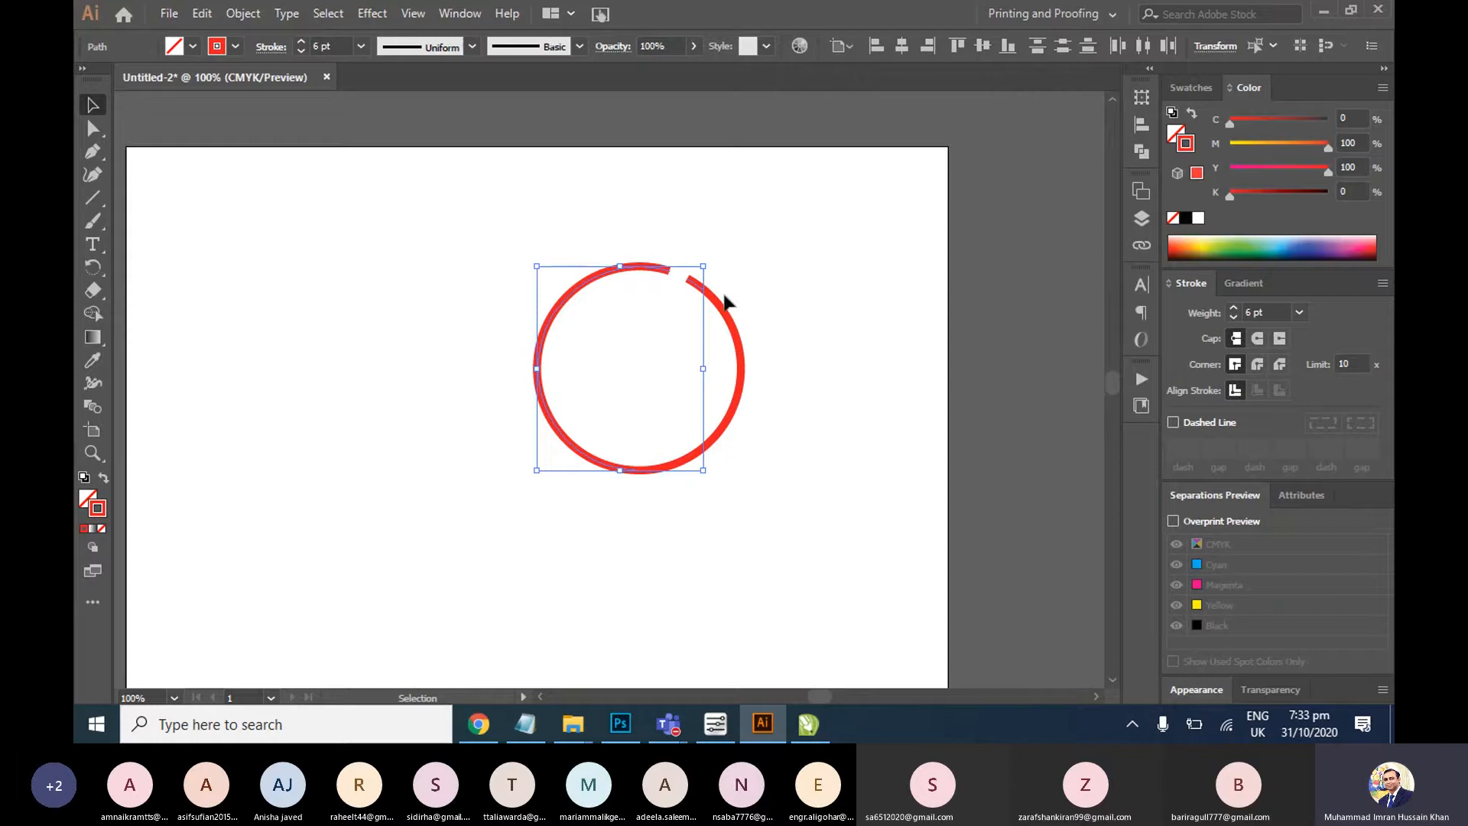
pyautogui.click(698, 302)
pyautogui.click(699, 291)
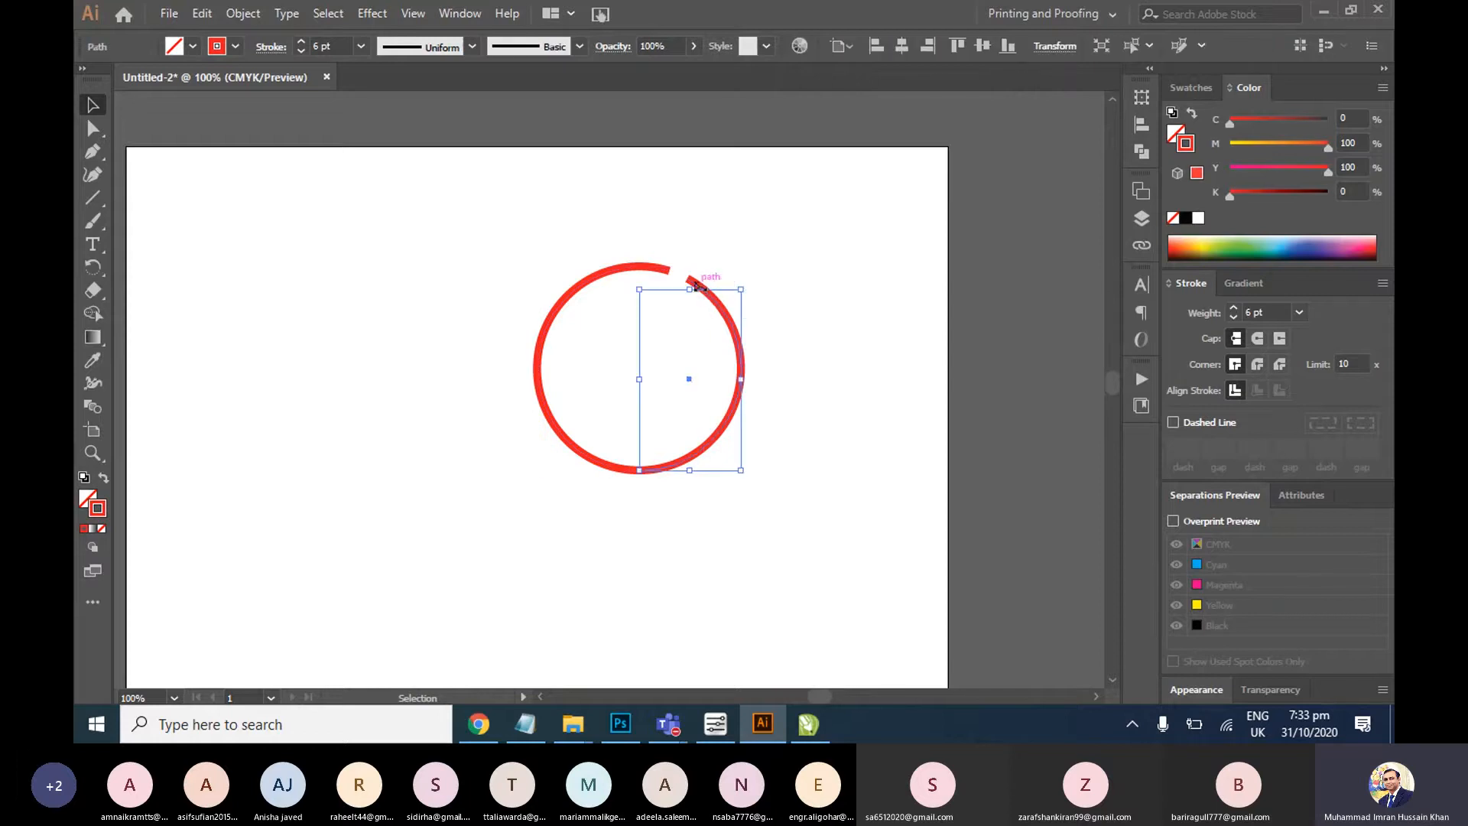
pyautogui.press('Delete')
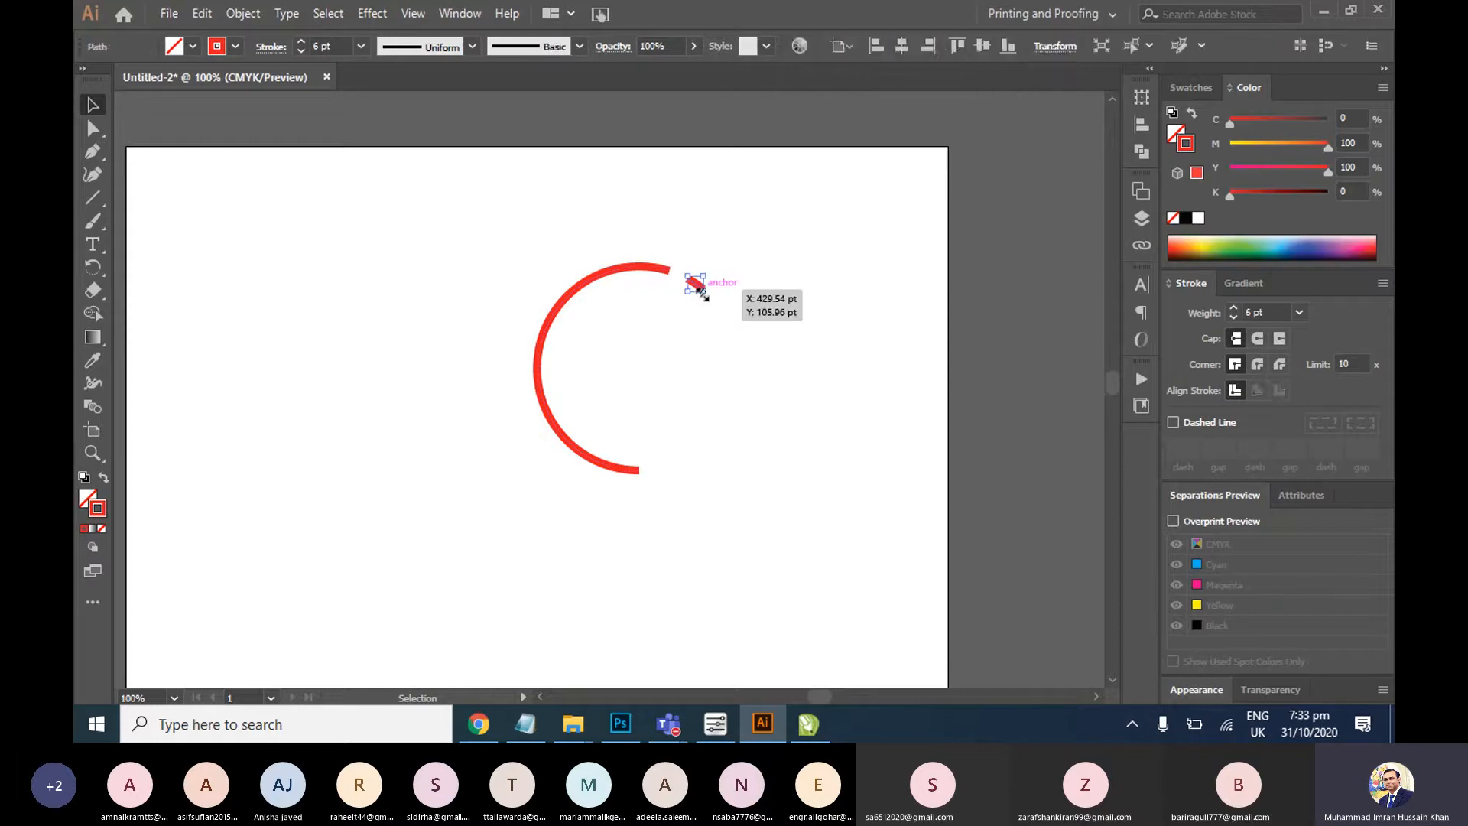
# Add the Arrow 2 arrowhead to the remaining arc's upper end and the Arrow 21 dot to its lower end
pyautogui.click(631, 268)
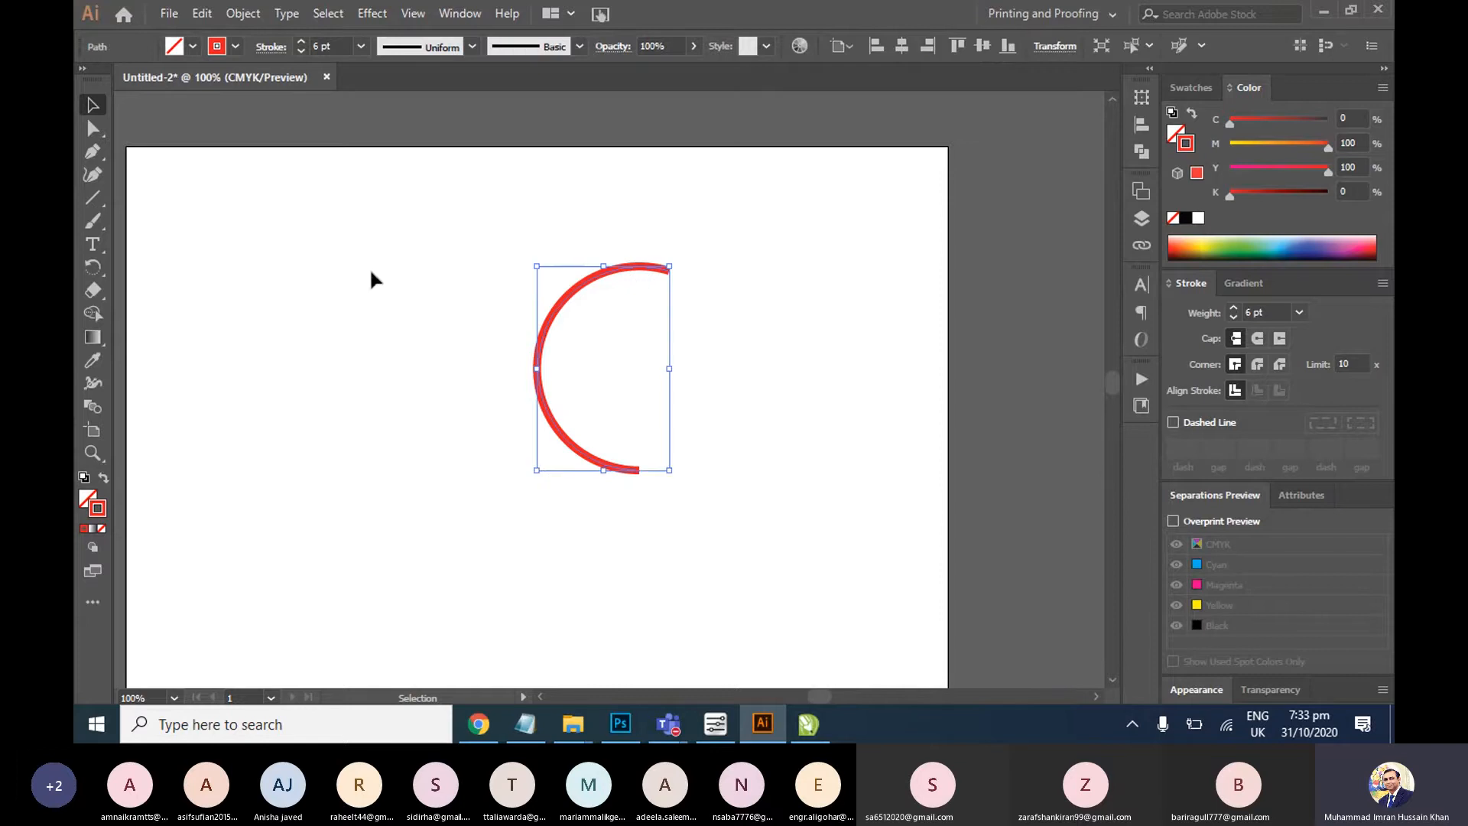
pyautogui.click(271, 46)
pyautogui.click(183, 254)
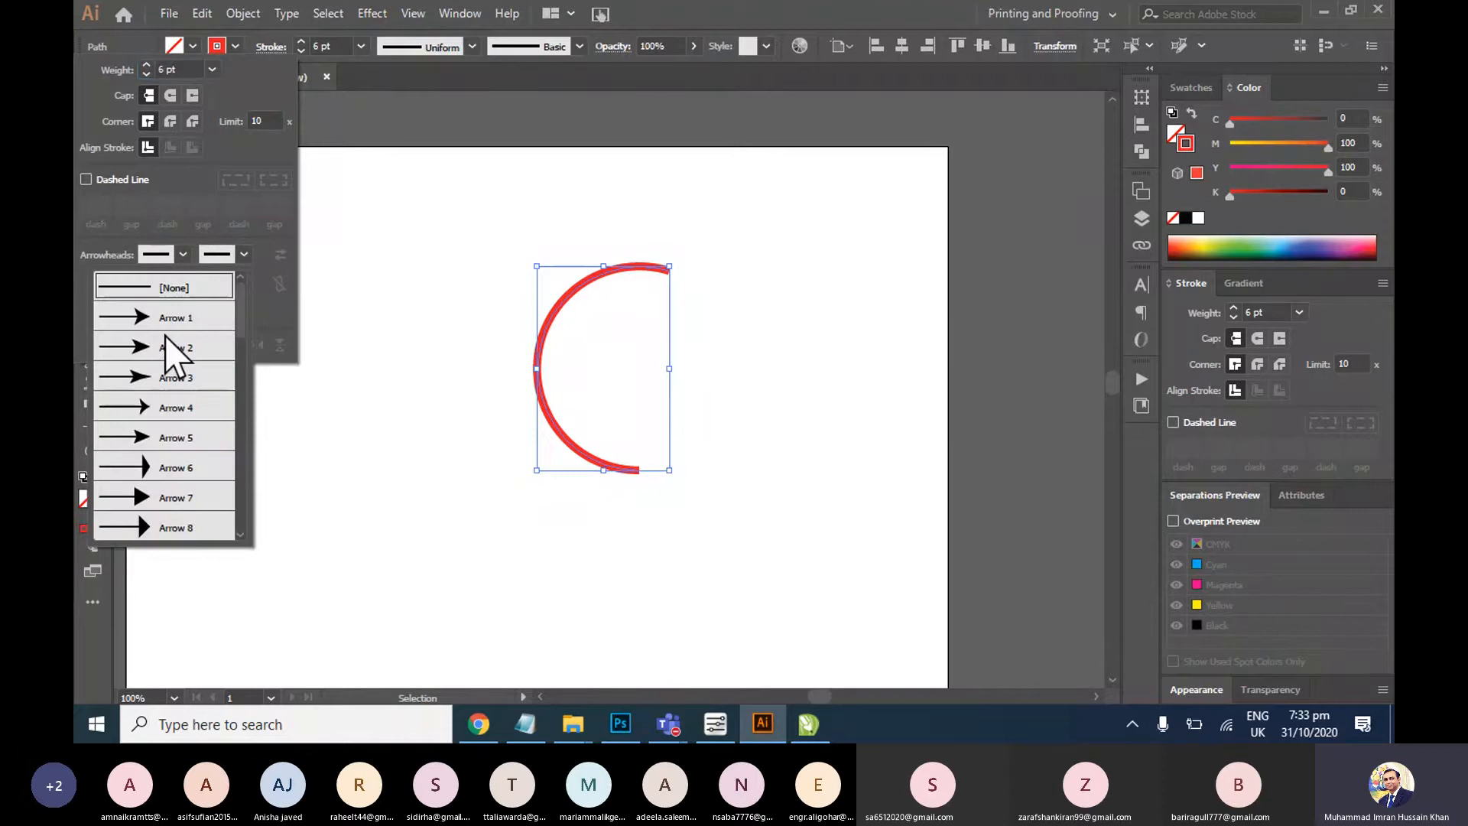
pyautogui.click(171, 346)
pyautogui.click(166, 260)
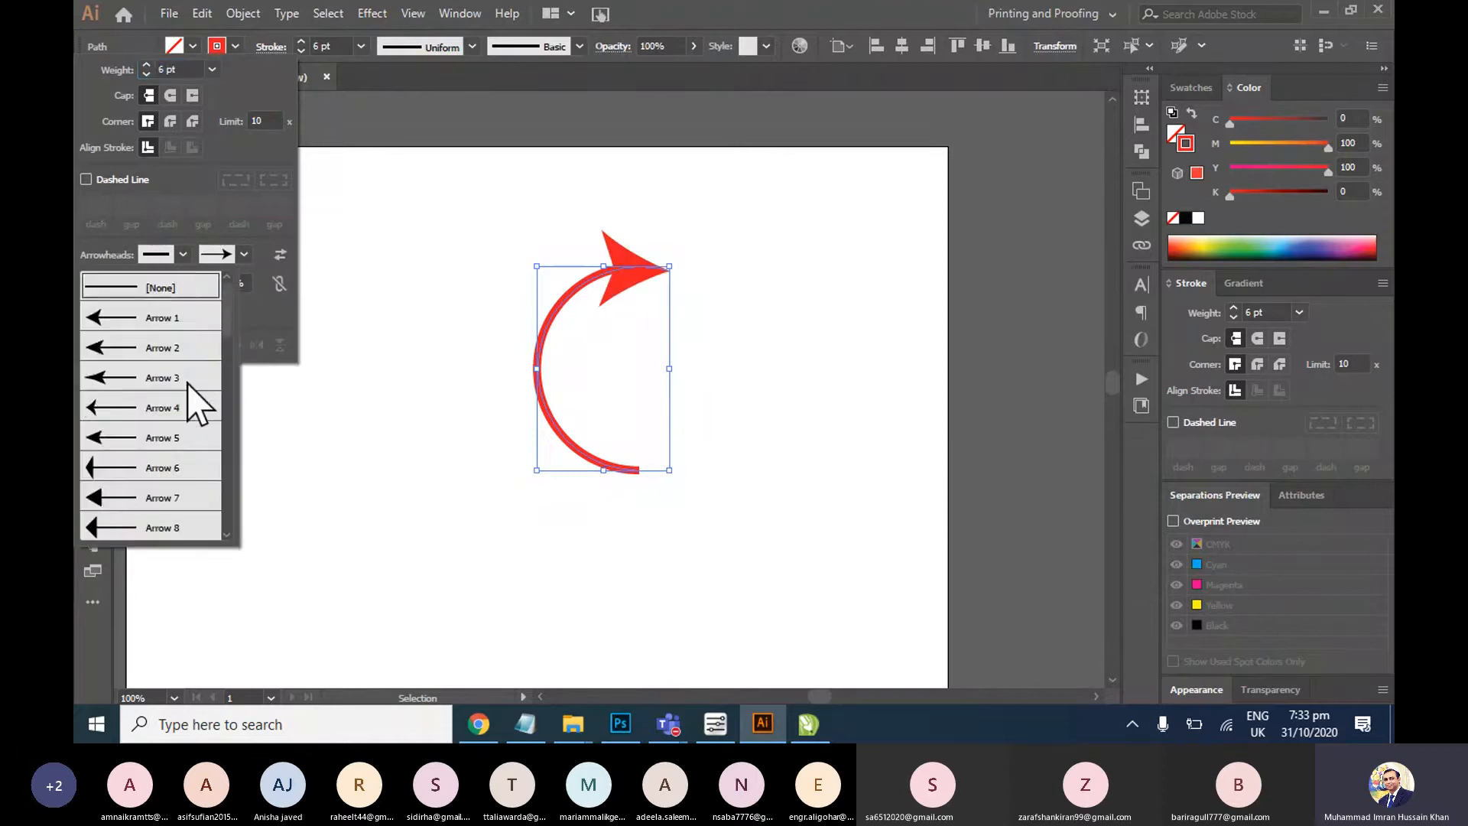
pyautogui.scroll(-6, 197, 399)
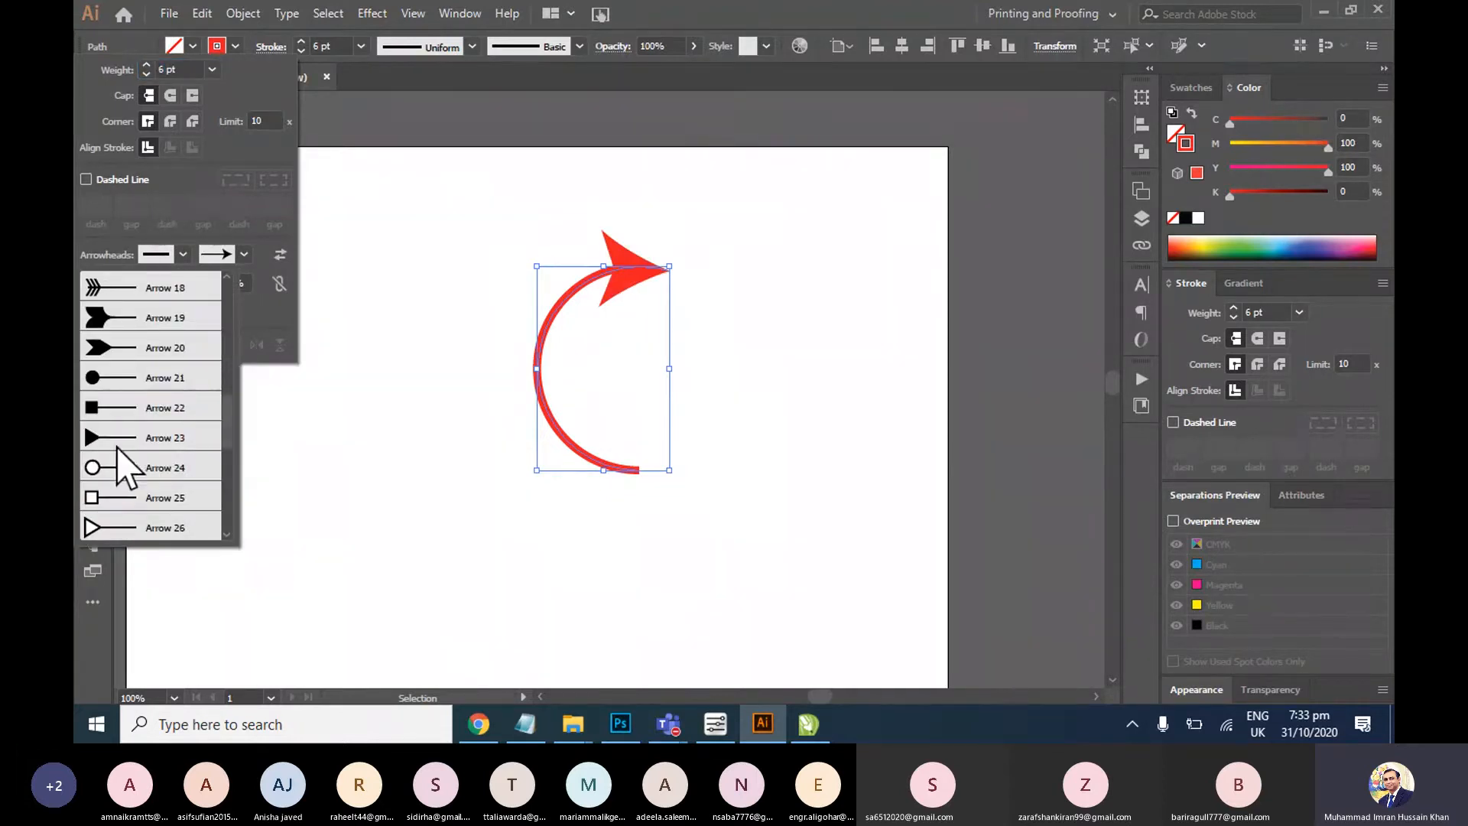
pyautogui.click(123, 380)
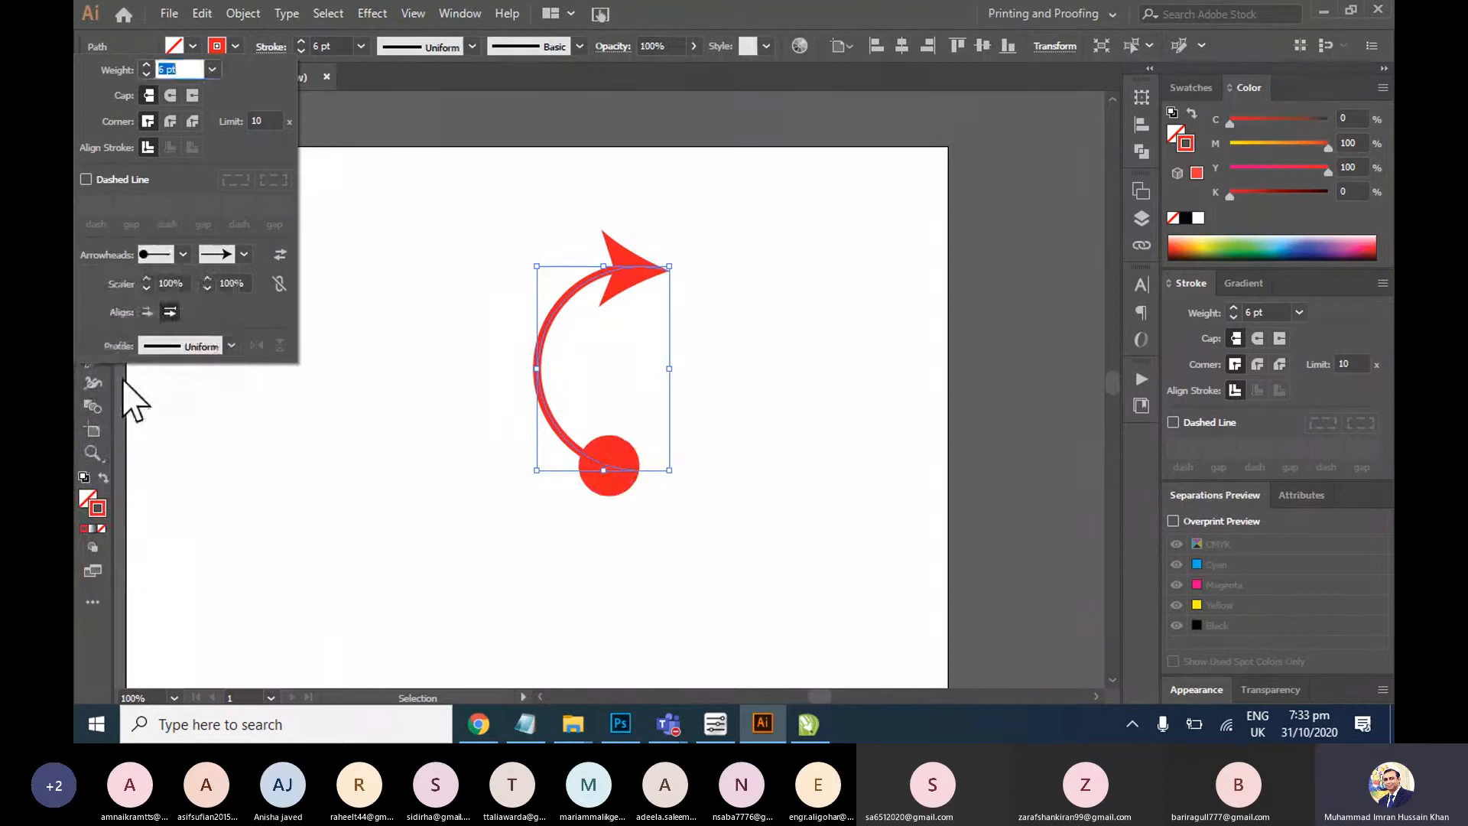
pyautogui.click(737, 288)
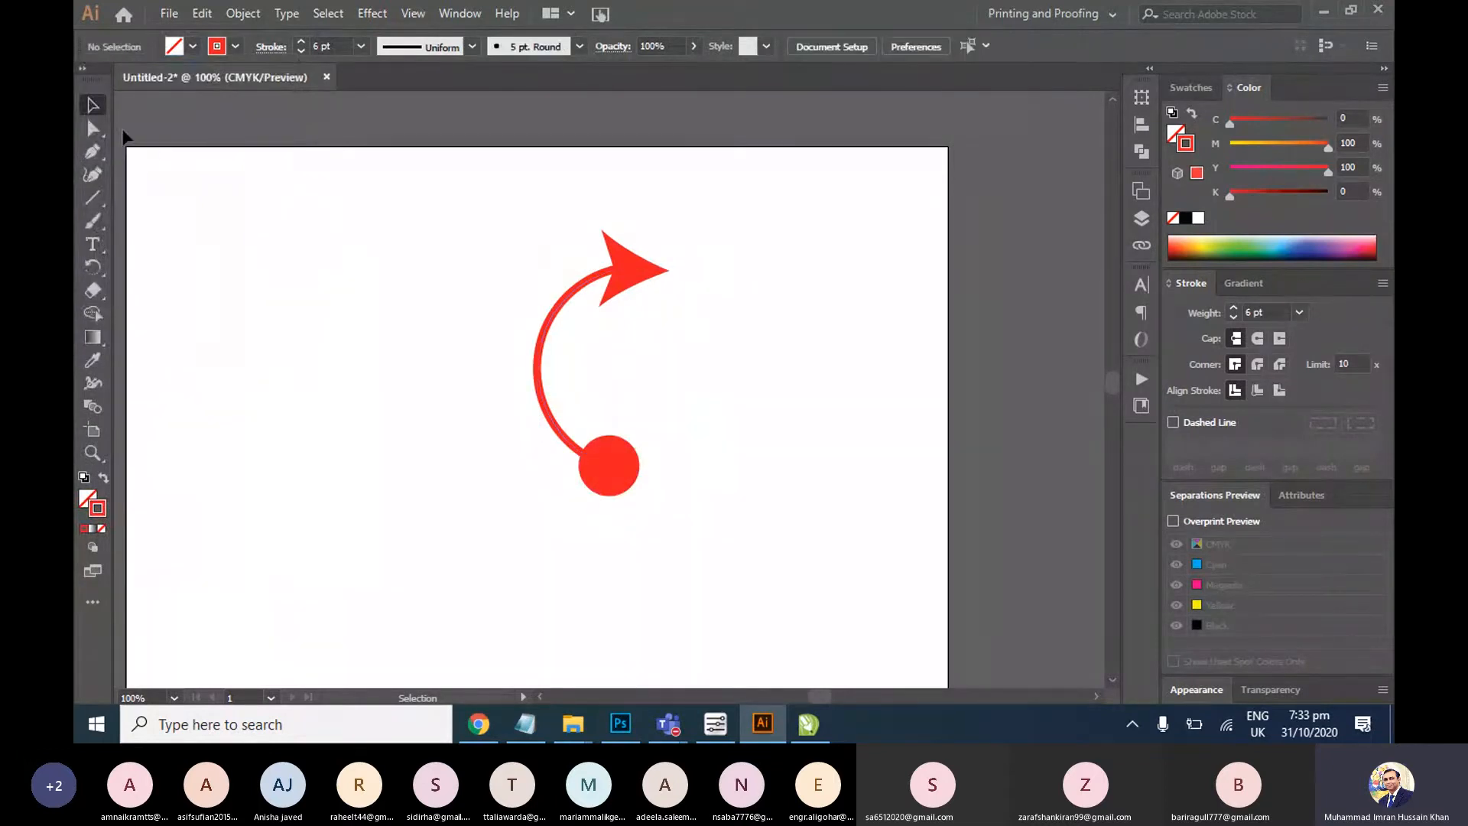
# Move the curved arrow slightly left and down on the artboard and deselect it
pyautogui.moveTo(645, 289); pyautogui.dragTo(607, 305)
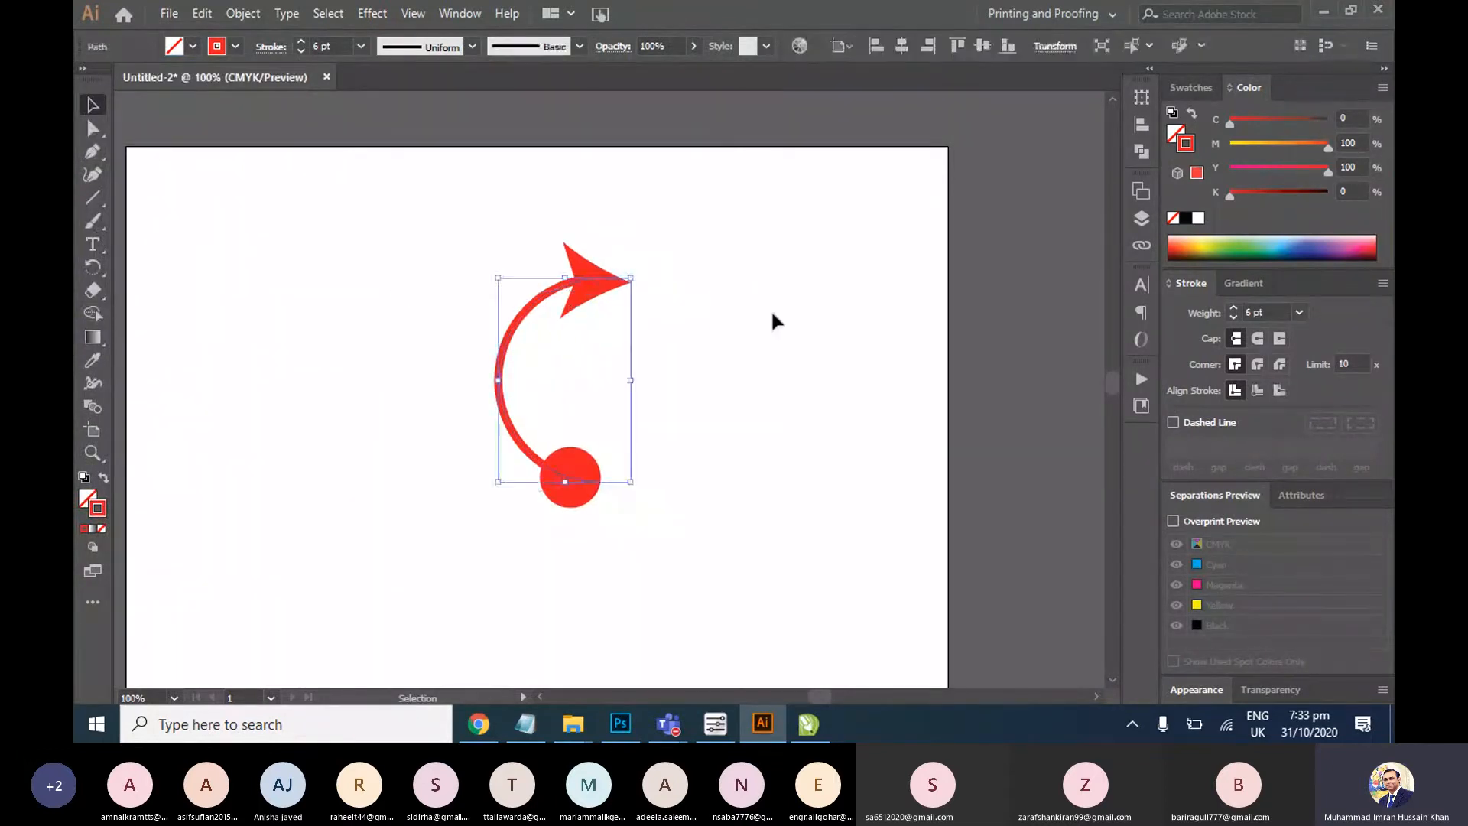
pyautogui.click(774, 367)
# Switch to CorelDRAW and delete the rounded rectangle on the page
pyautogui.click(808, 723)
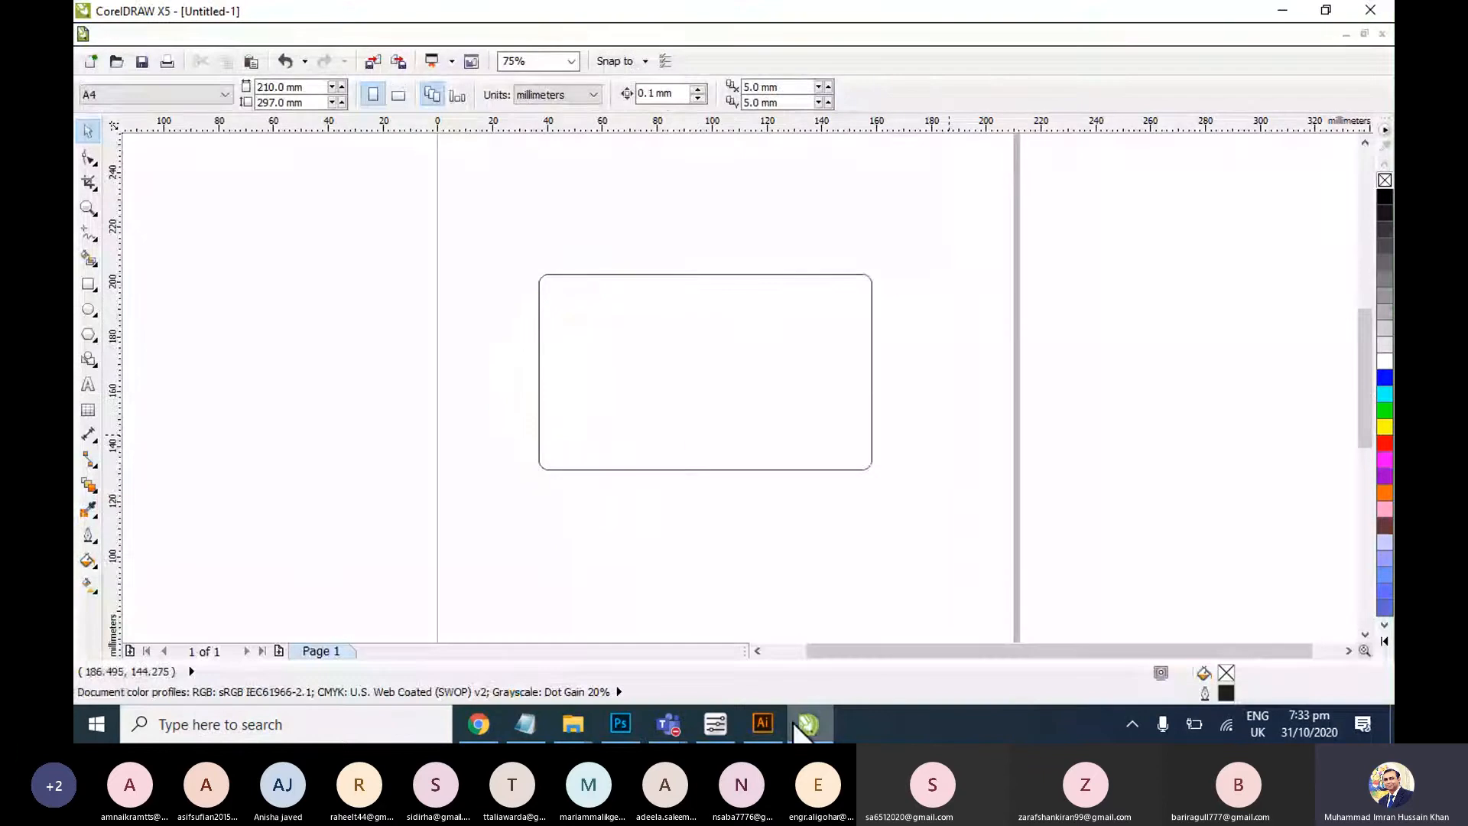
pyautogui.click(723, 469)
pyautogui.press('Delete')
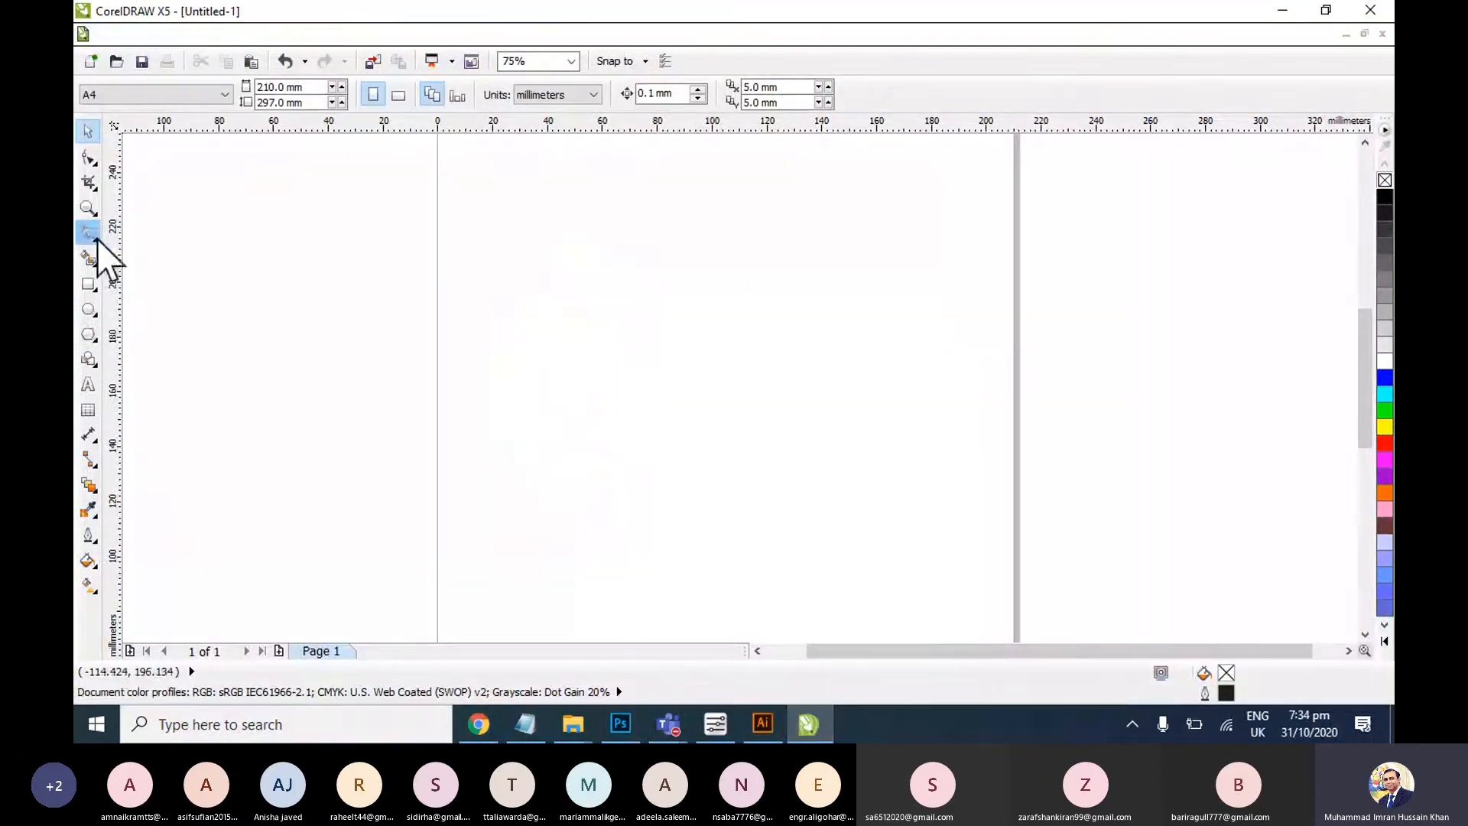
# Draw a straight line rising to the right with the Freehand tool, about 126 mm wide and 26 mm high
pyautogui.click(88, 232)
pyautogui.click(497, 387)
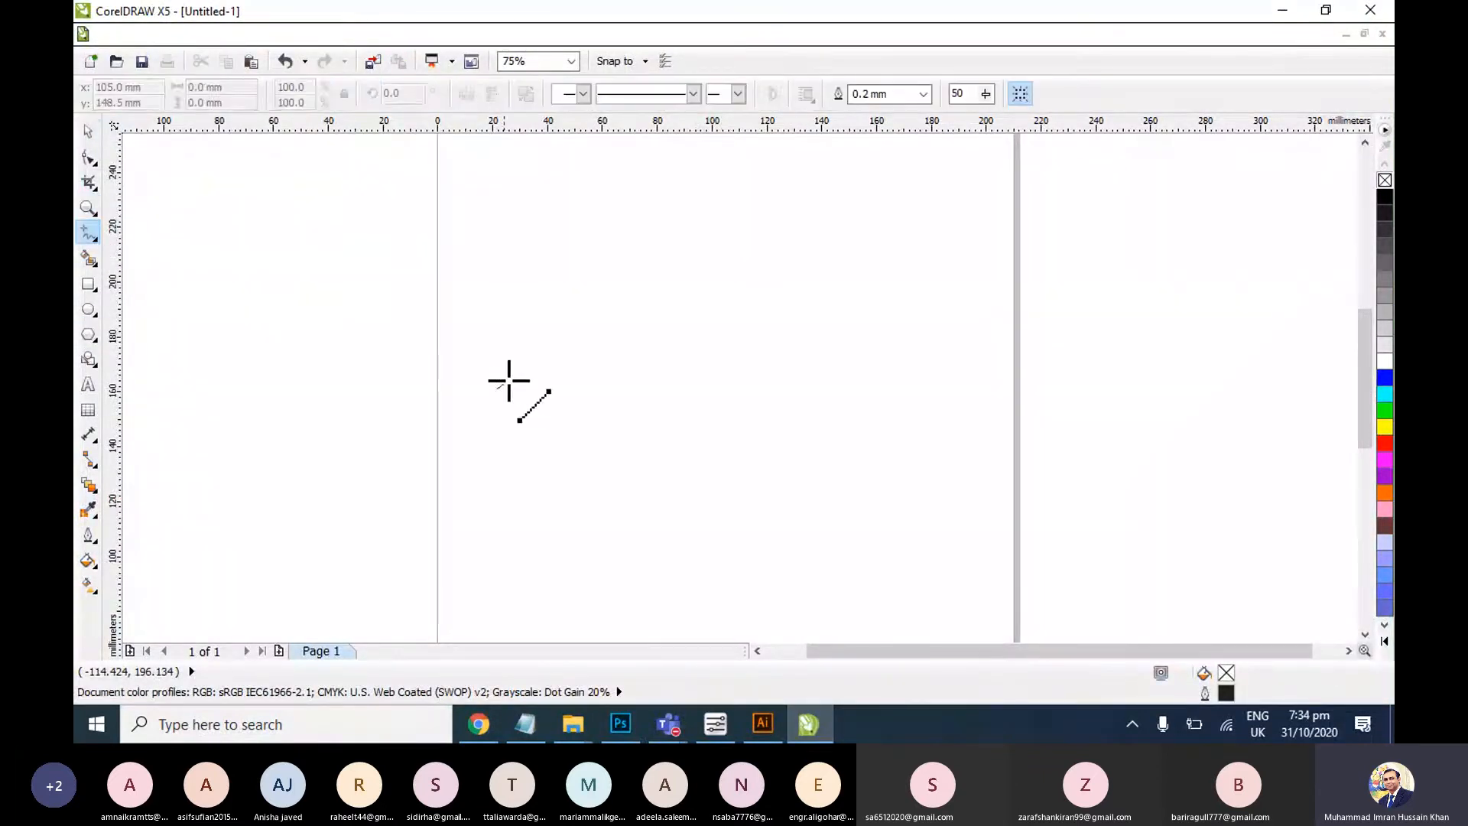
pyautogui.click(843, 315)
# Open the Outline Pen settings for the line and set its width to 2.5 mm
pyautogui.scroll(2, 517, 391)
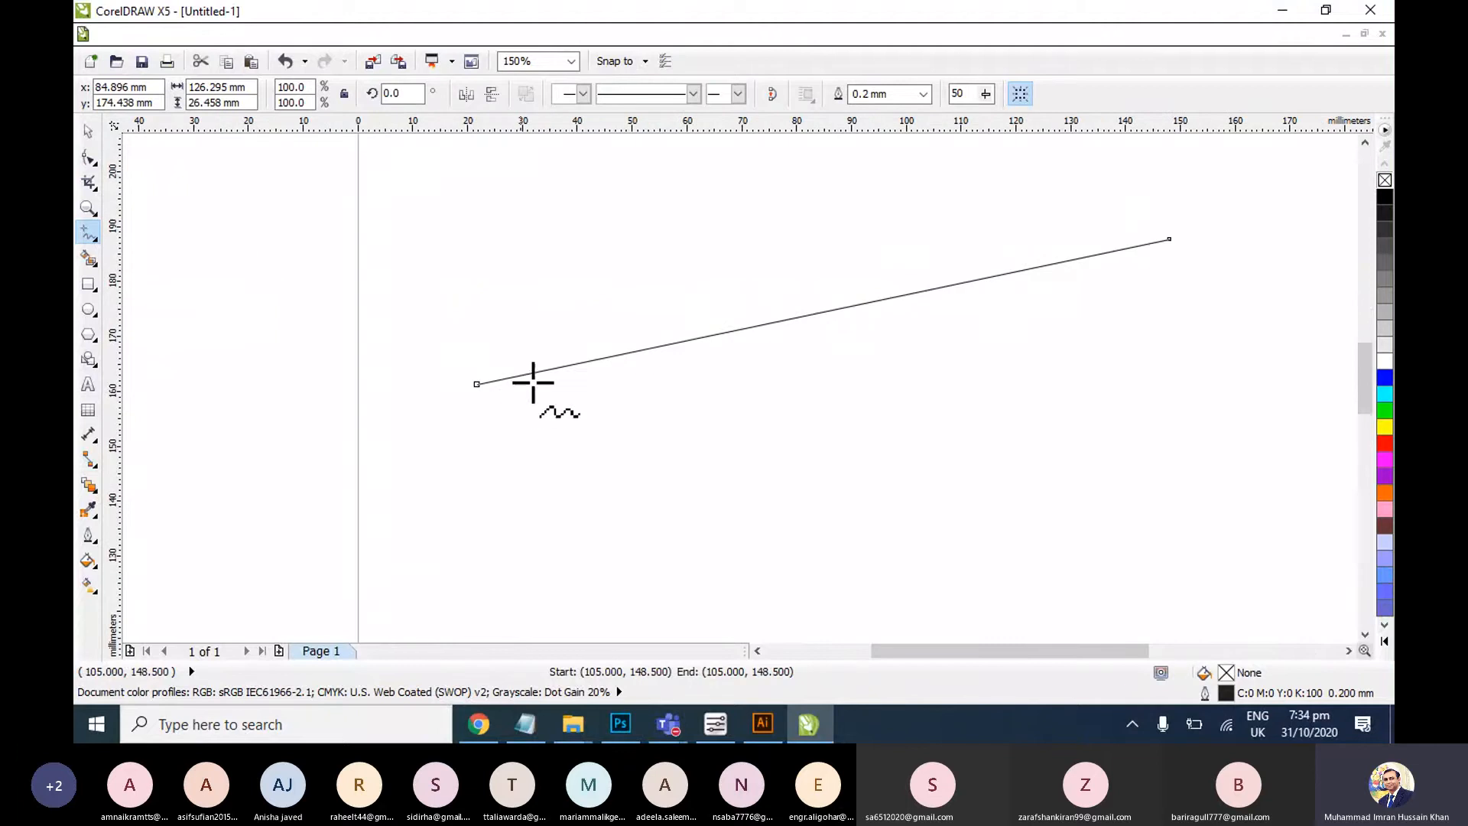
pyautogui.click(89, 535)
pyautogui.click(164, 239)
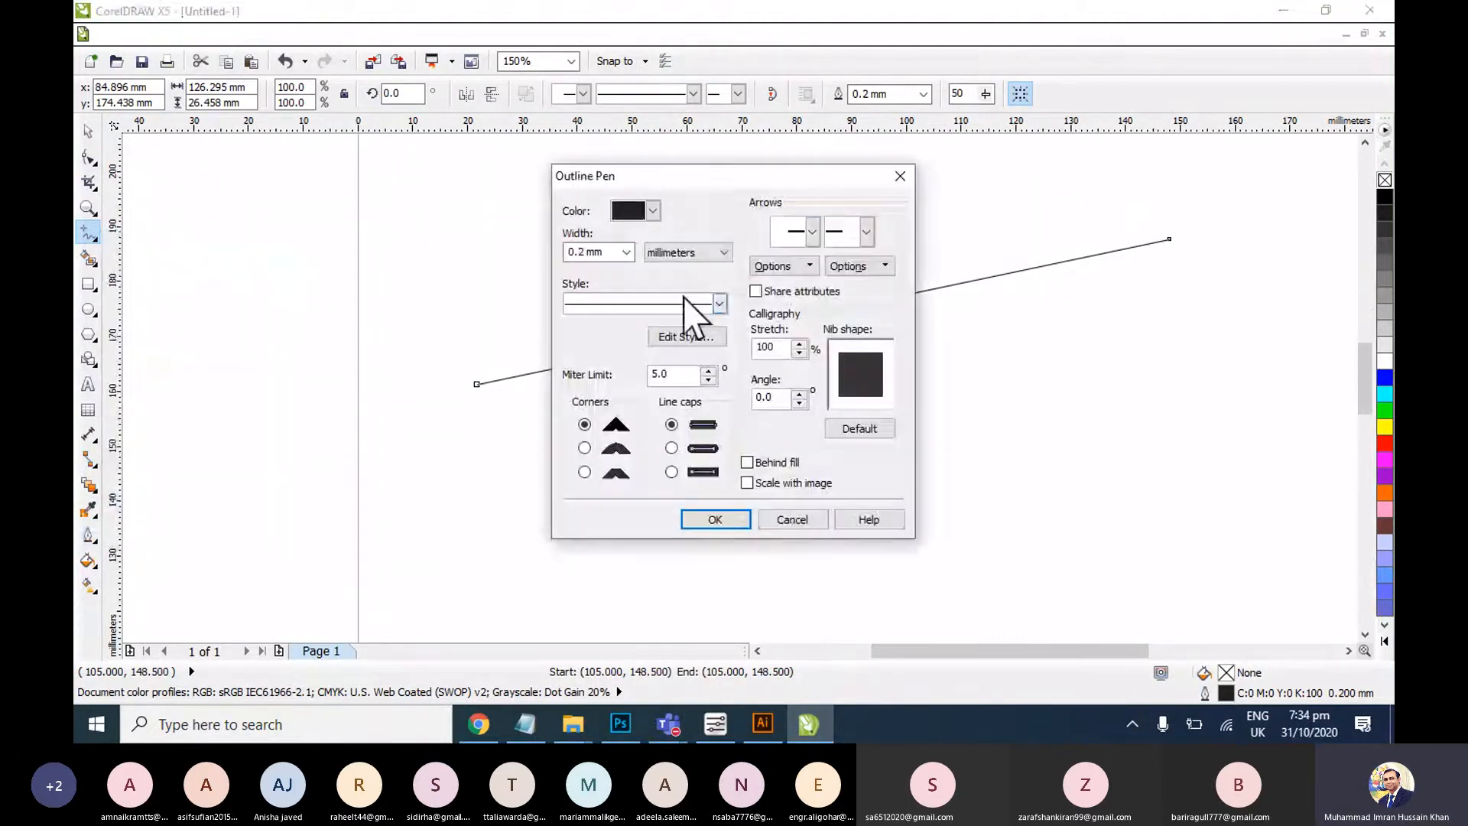
pyautogui.click(626, 252)
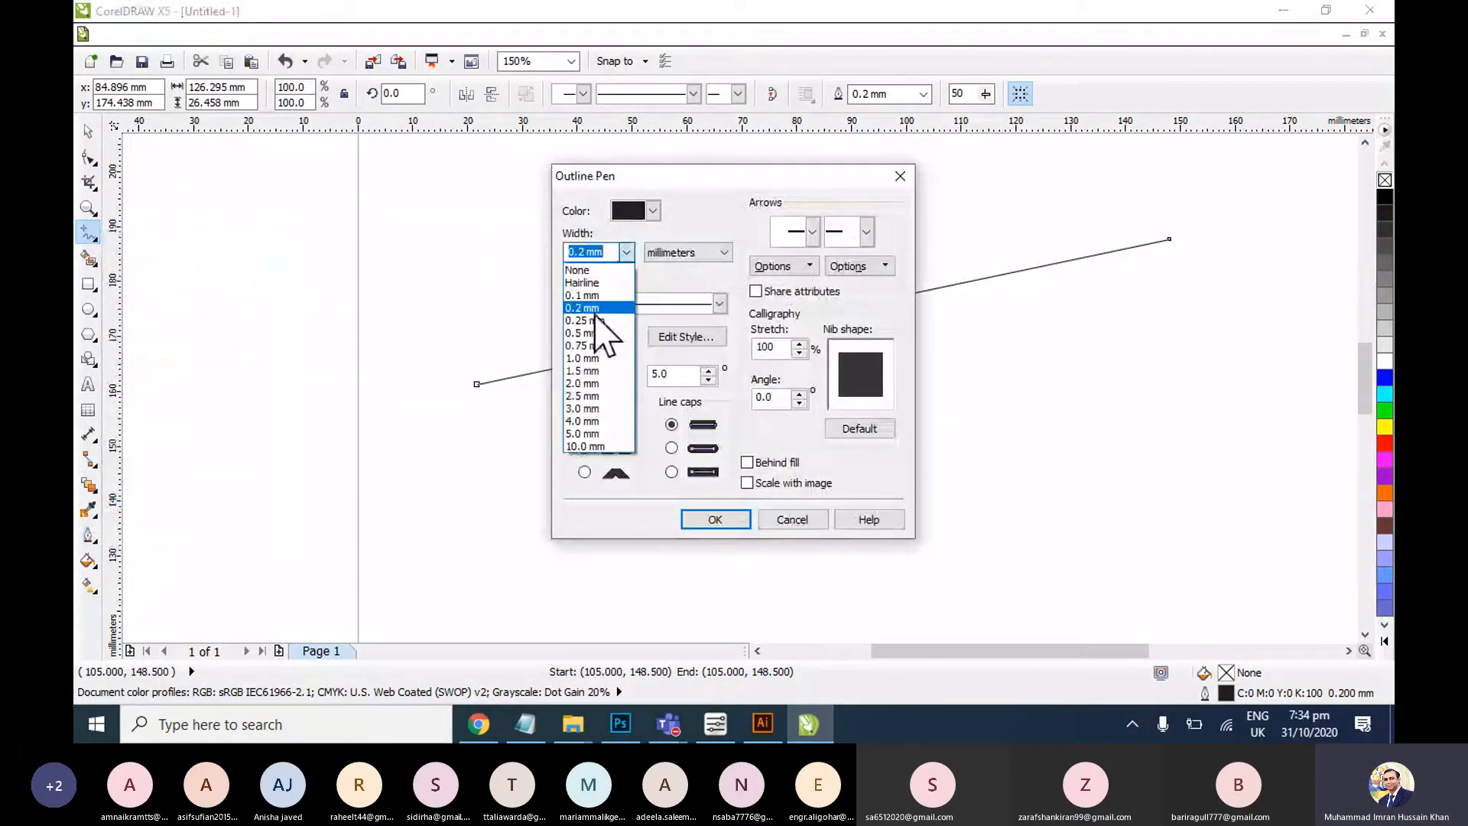
pyautogui.click(589, 396)
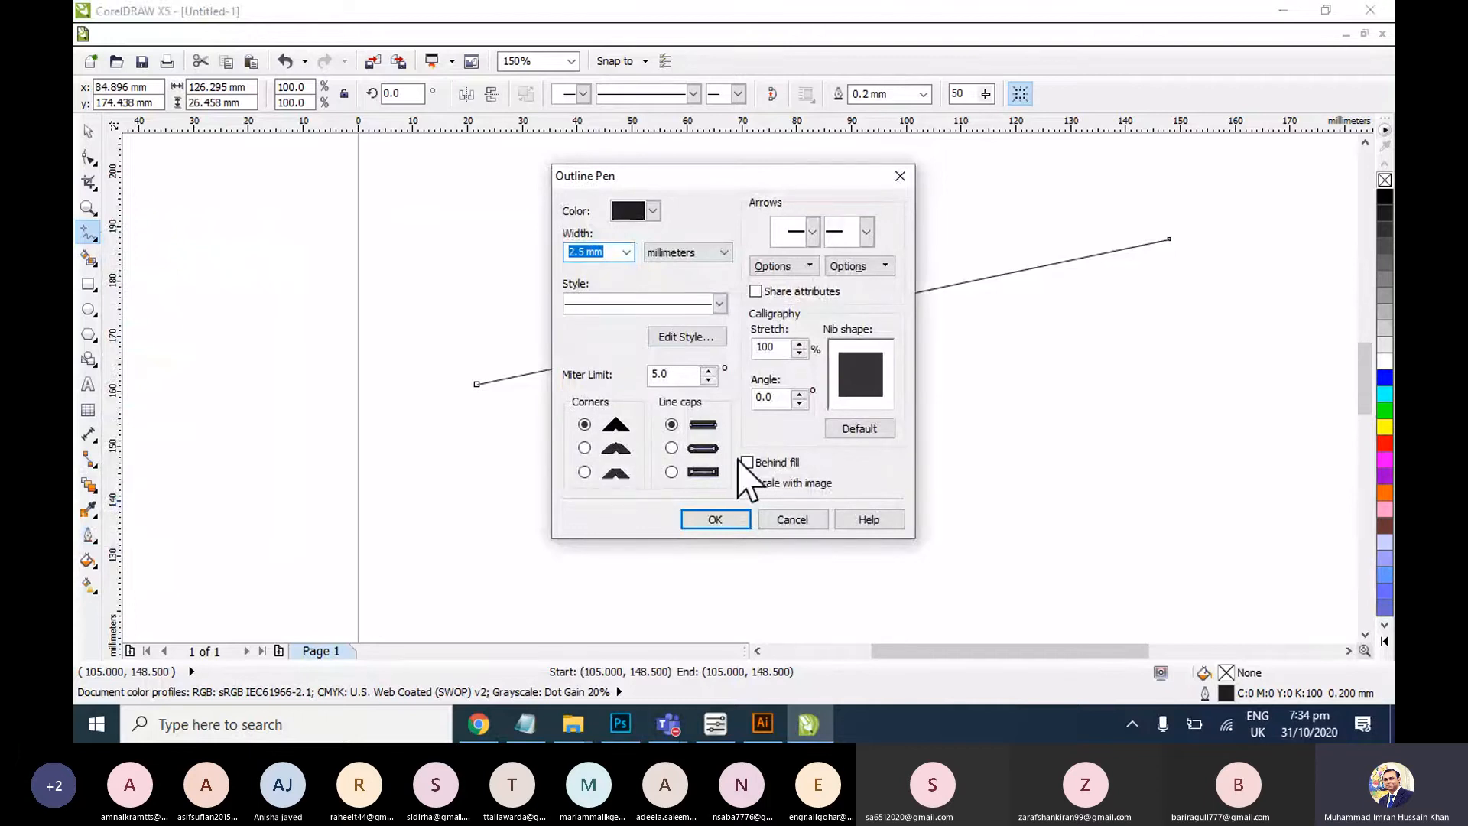
# Choose a feathered arrow style for the end of the line in the Outline Pen settings
pyautogui.click(812, 231)
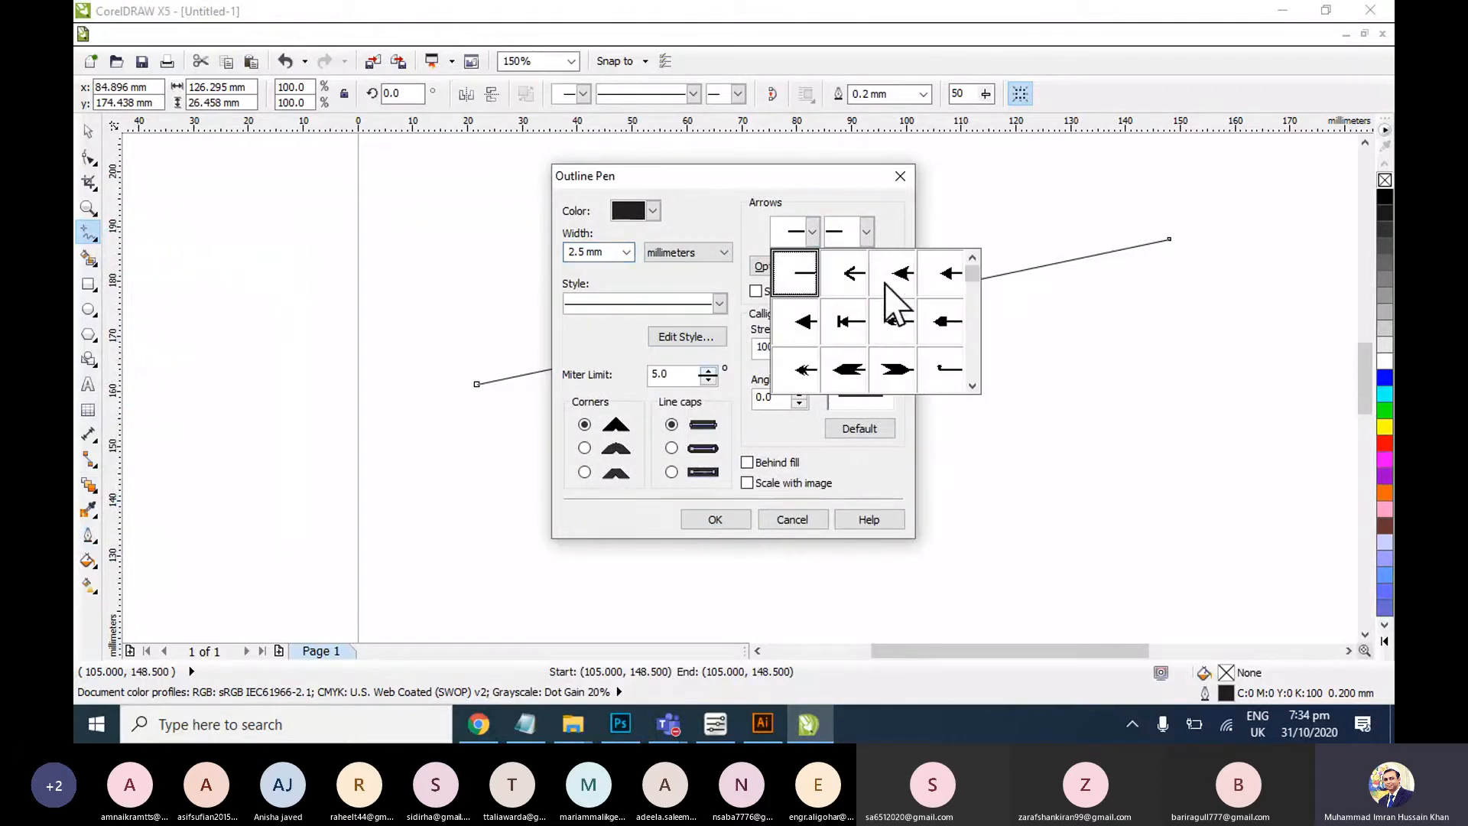
pyautogui.click(866, 231)
pyautogui.click(866, 231)
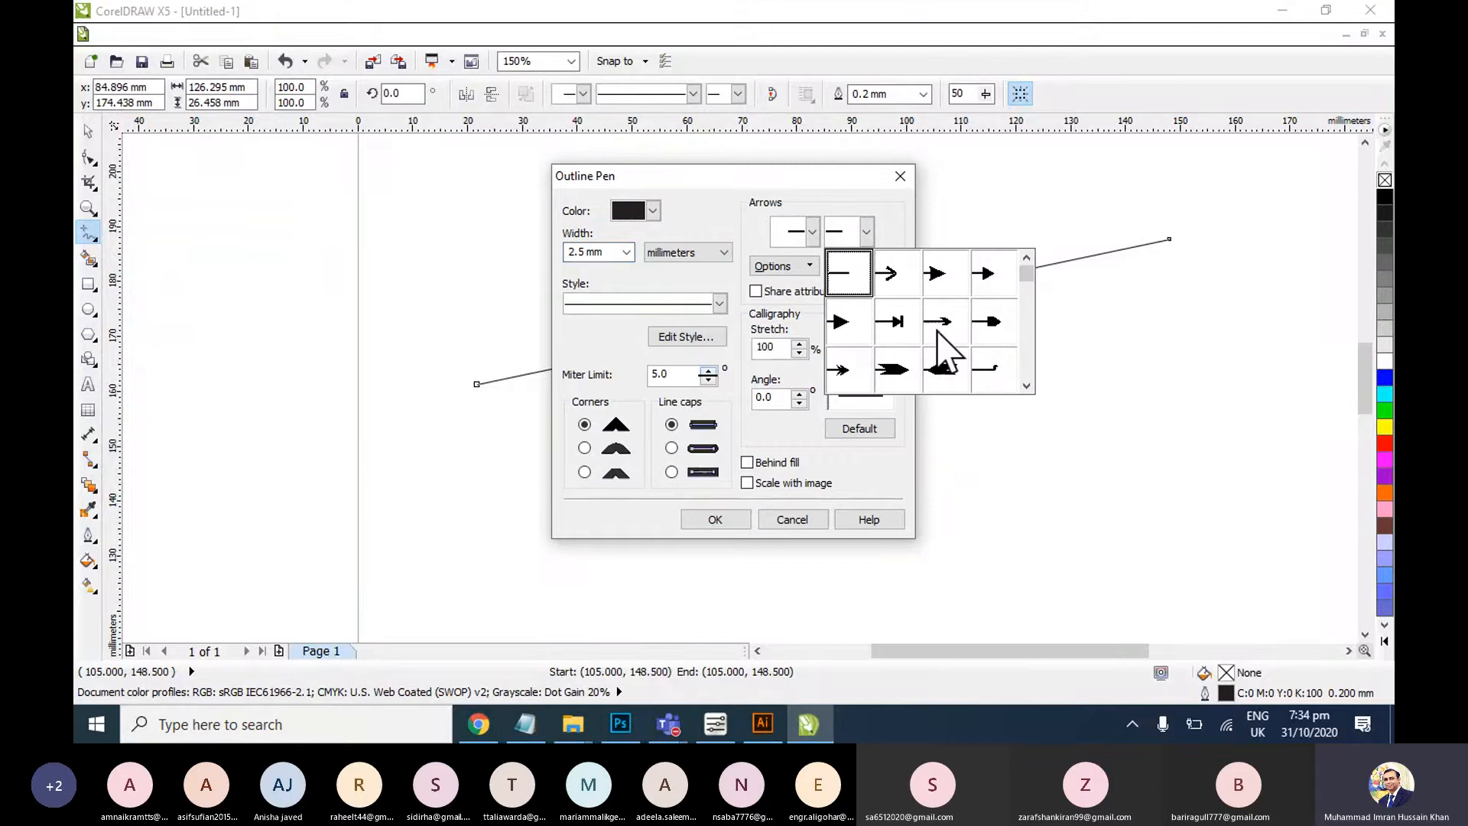
pyautogui.click(860, 378)
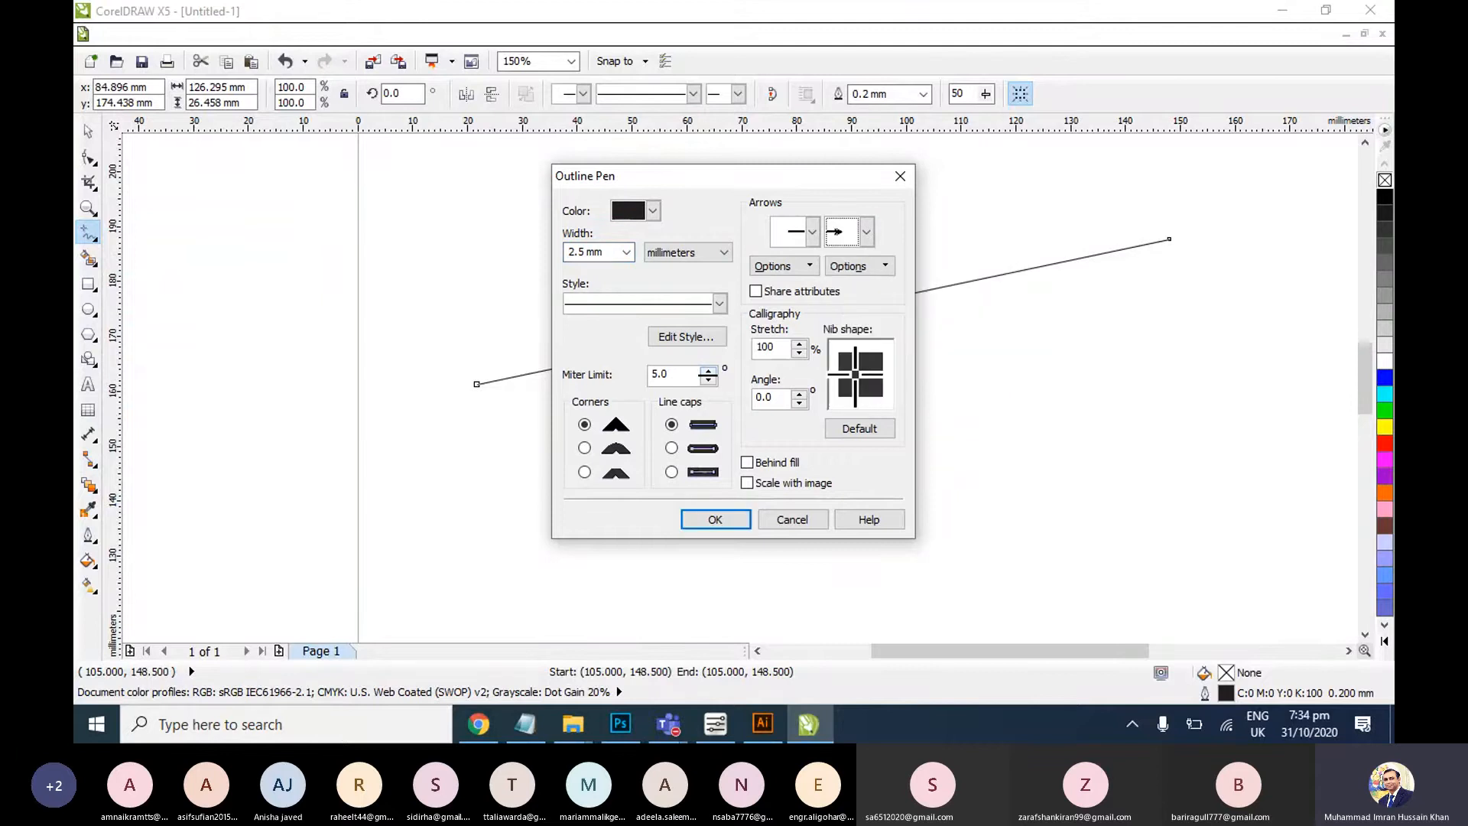
# Give the straight line a triple-chevron start arrowhead and apply the 2.5 mm outline settings
pyautogui.click(812, 231)
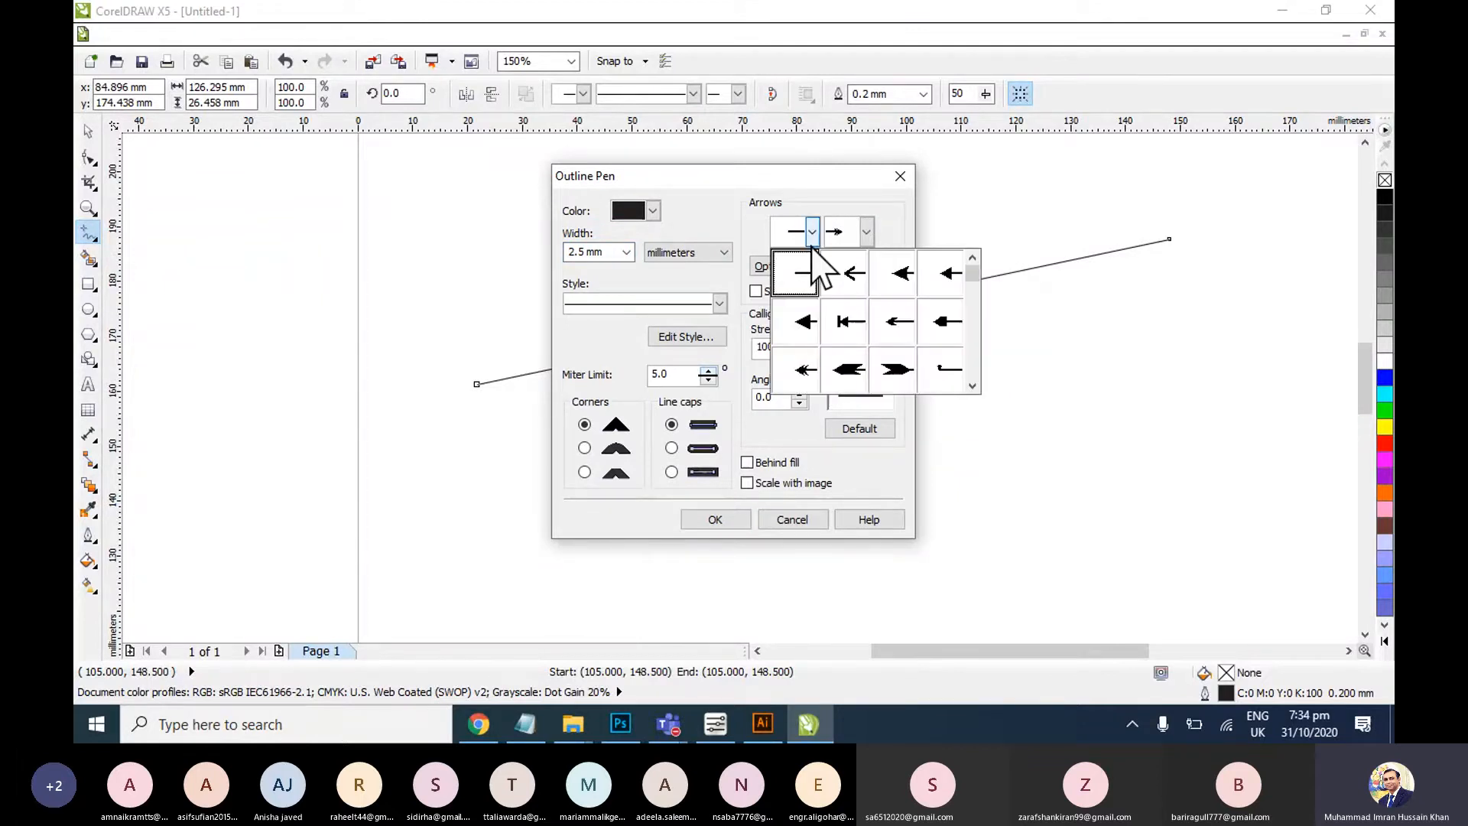
pyautogui.moveTo(972, 276); pyautogui.dragTo(988, 341)
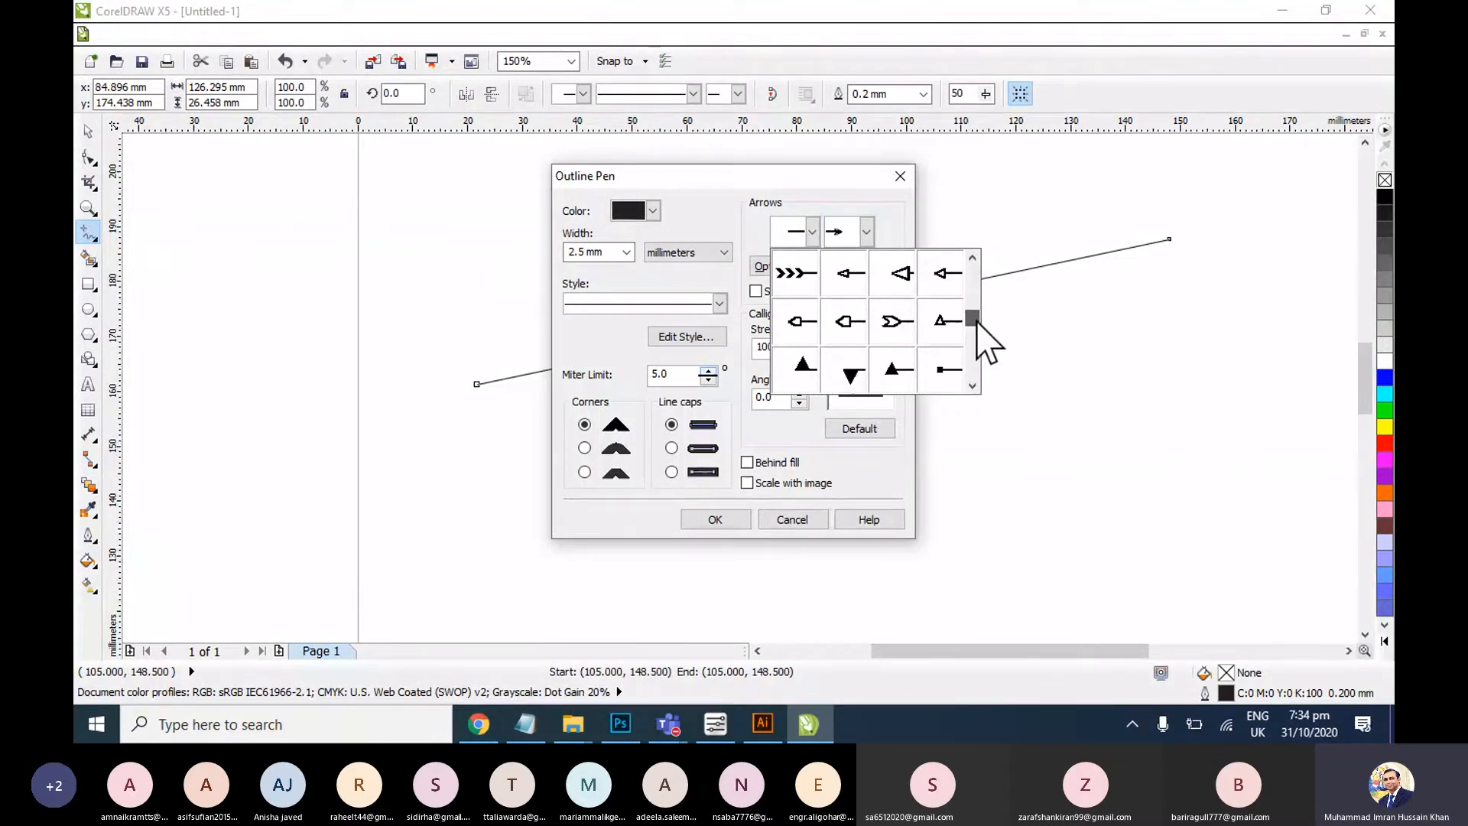
pyautogui.click(796, 272)
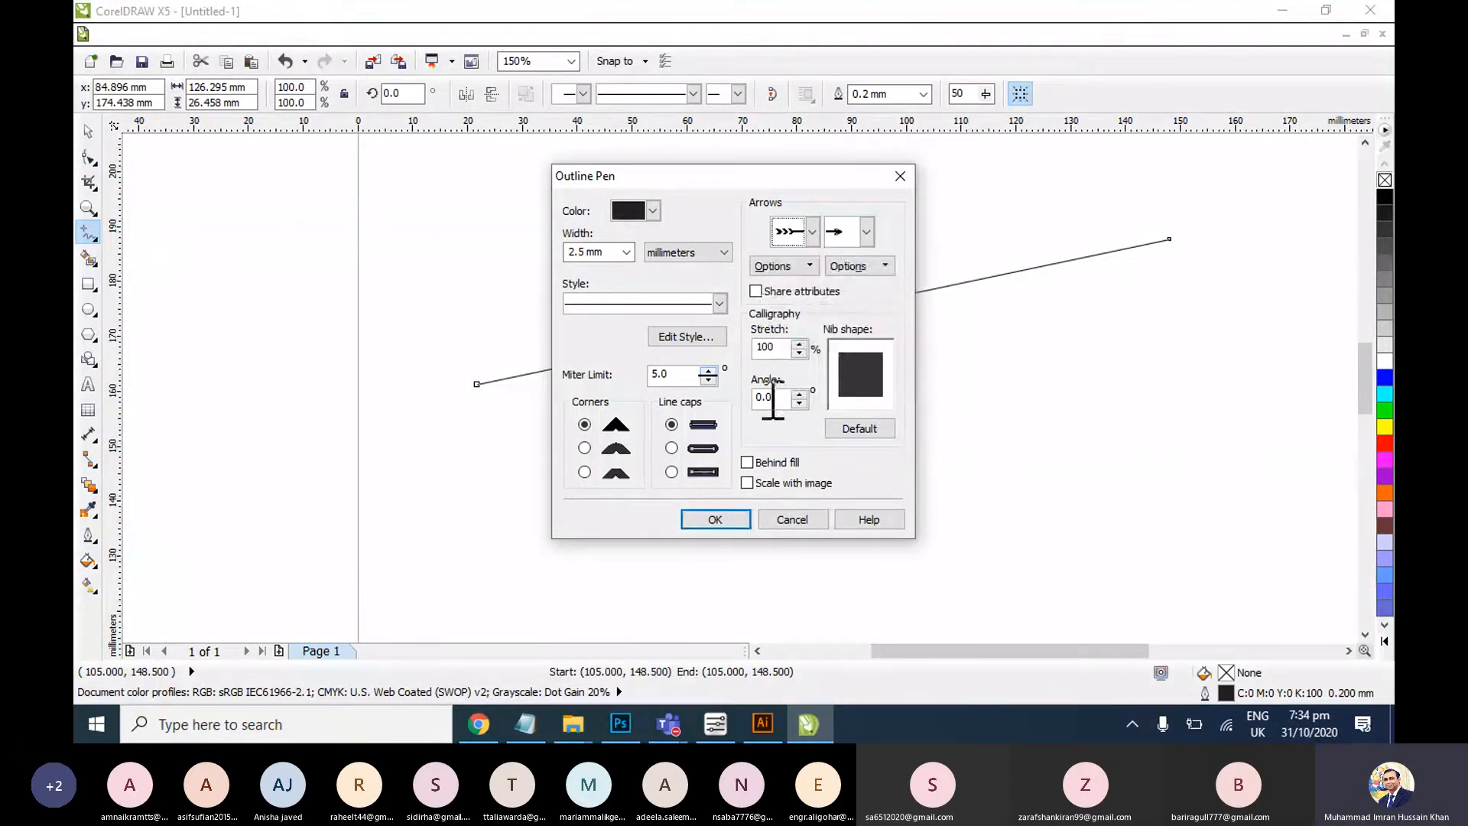
pyautogui.click(715, 520)
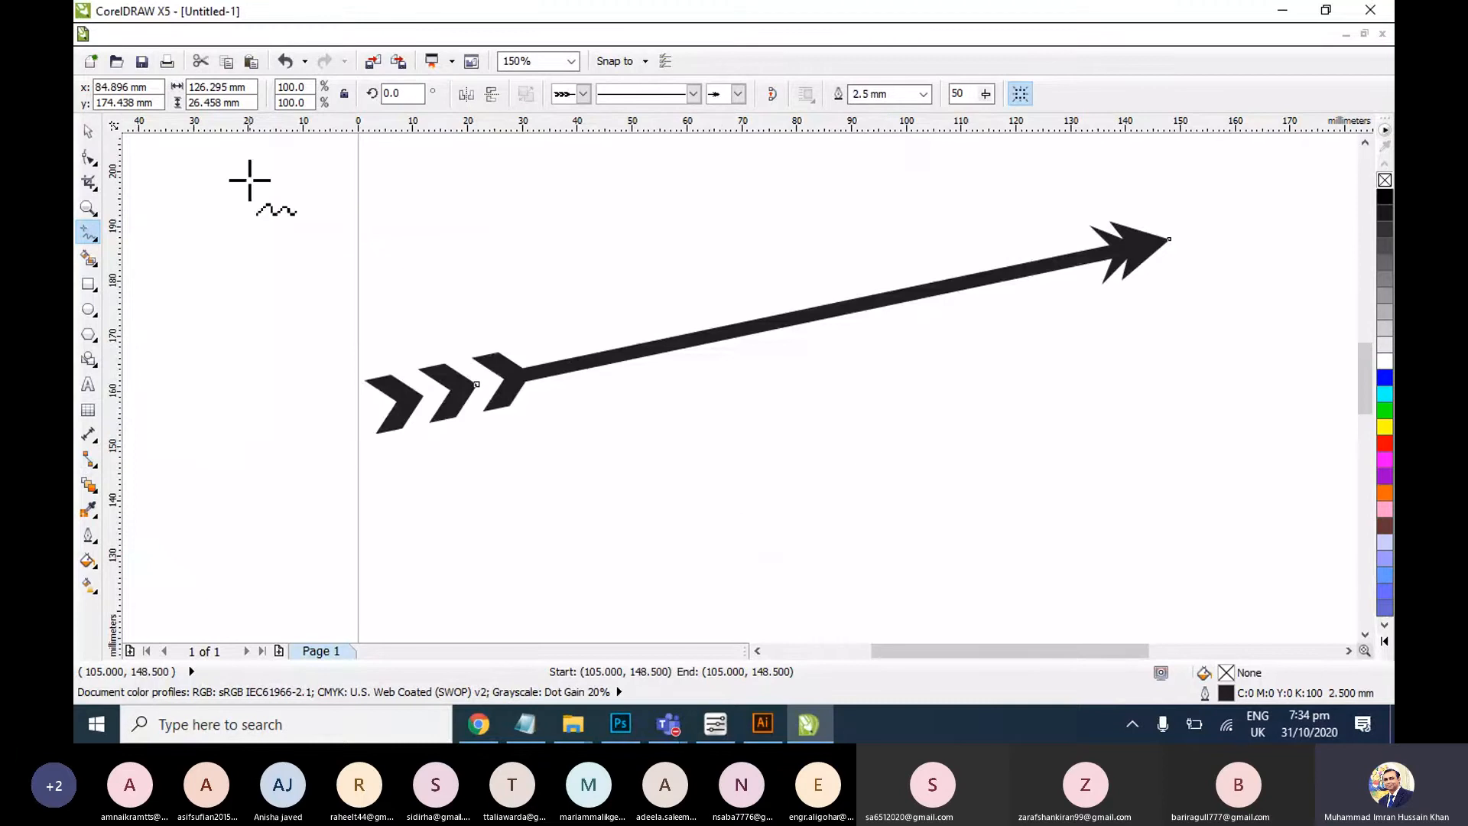
pyautogui.scroll(-3, 803, 344)
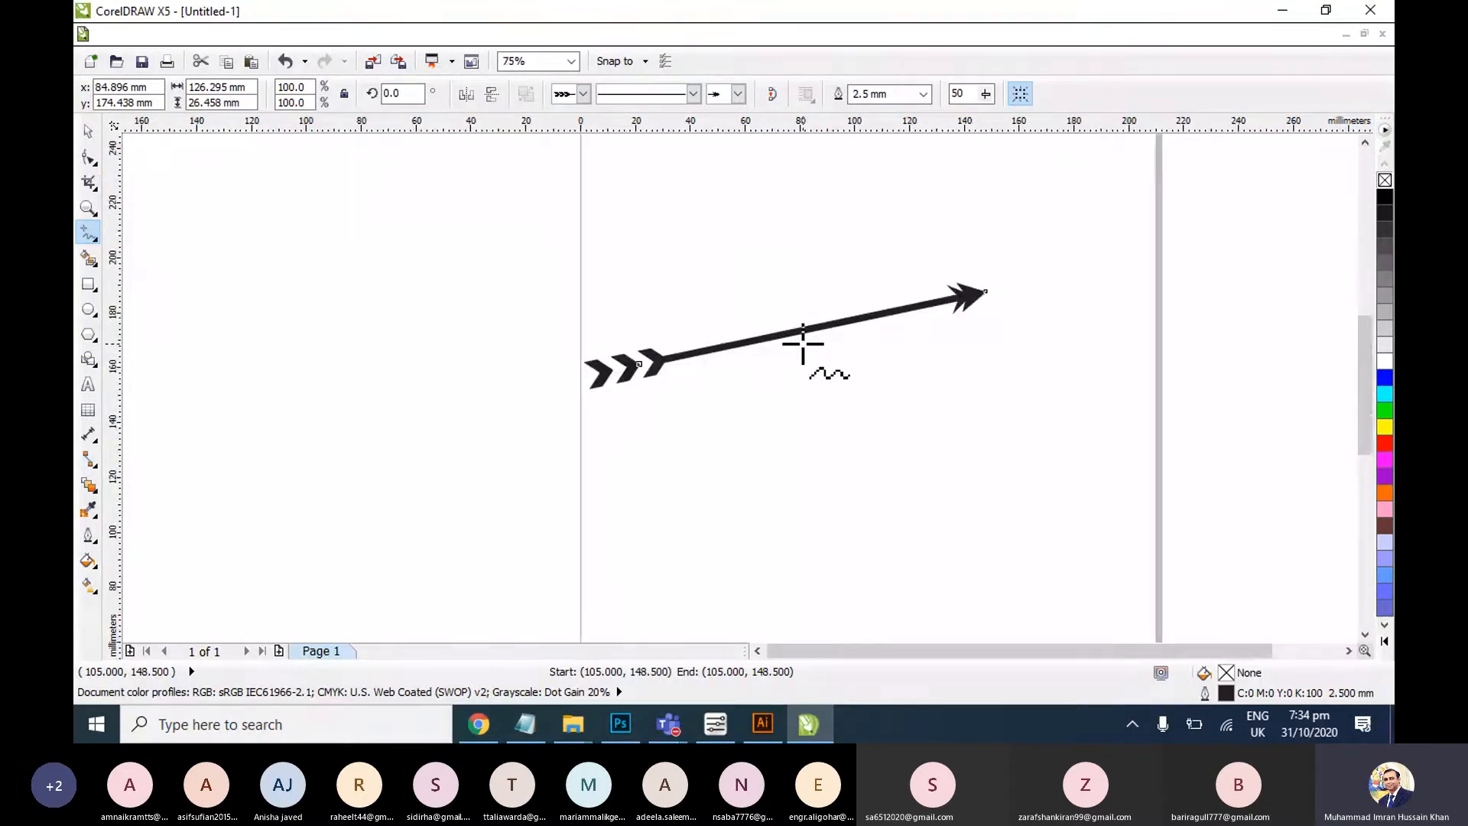
pyautogui.scroll(3, 727, 289)
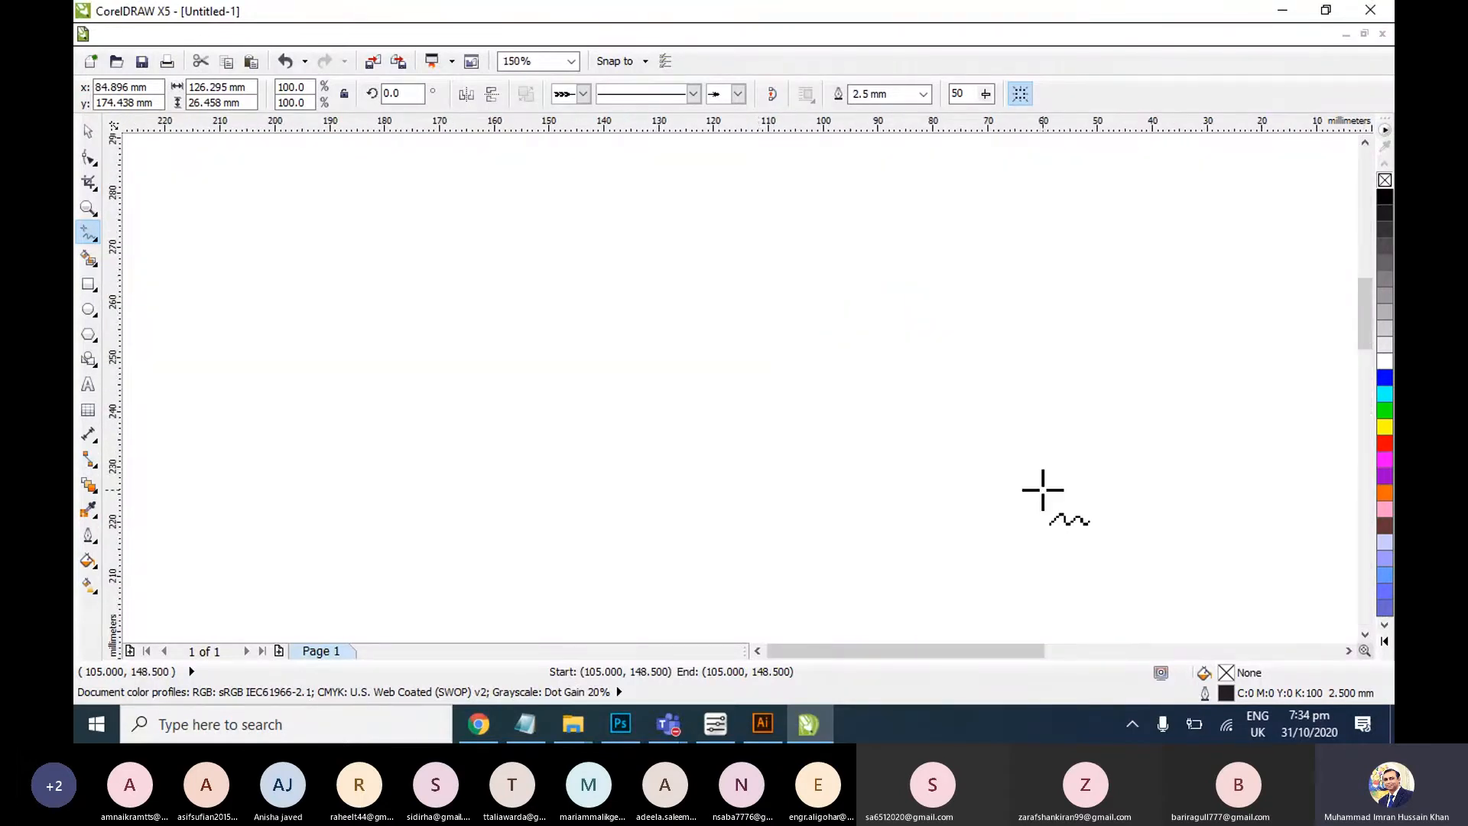
pyautogui.press('F4')
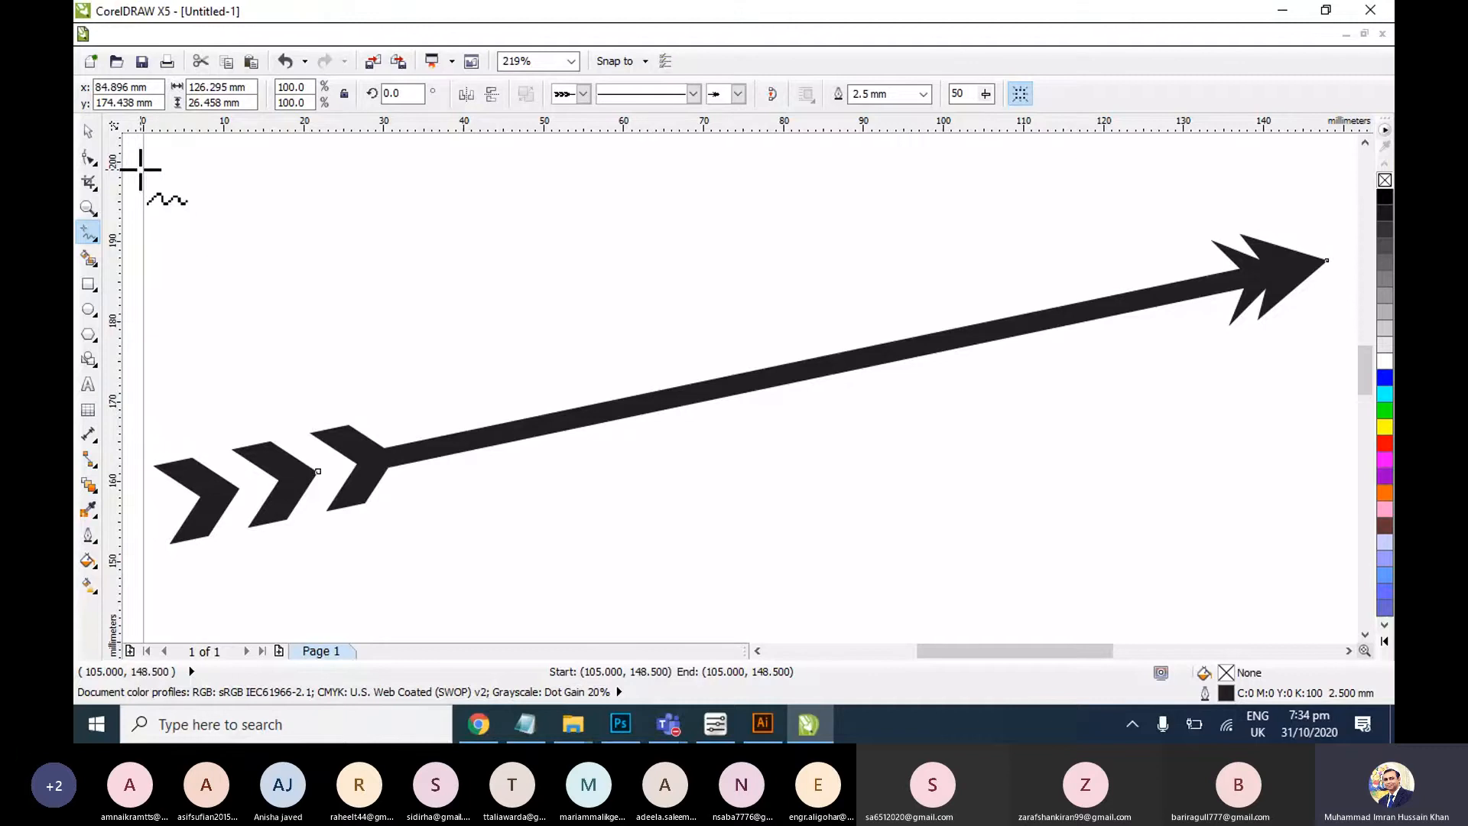
# Use the Shape tool to move the arrow slightly up the page and bend its middle upward into an arc
pyautogui.click(92, 160)
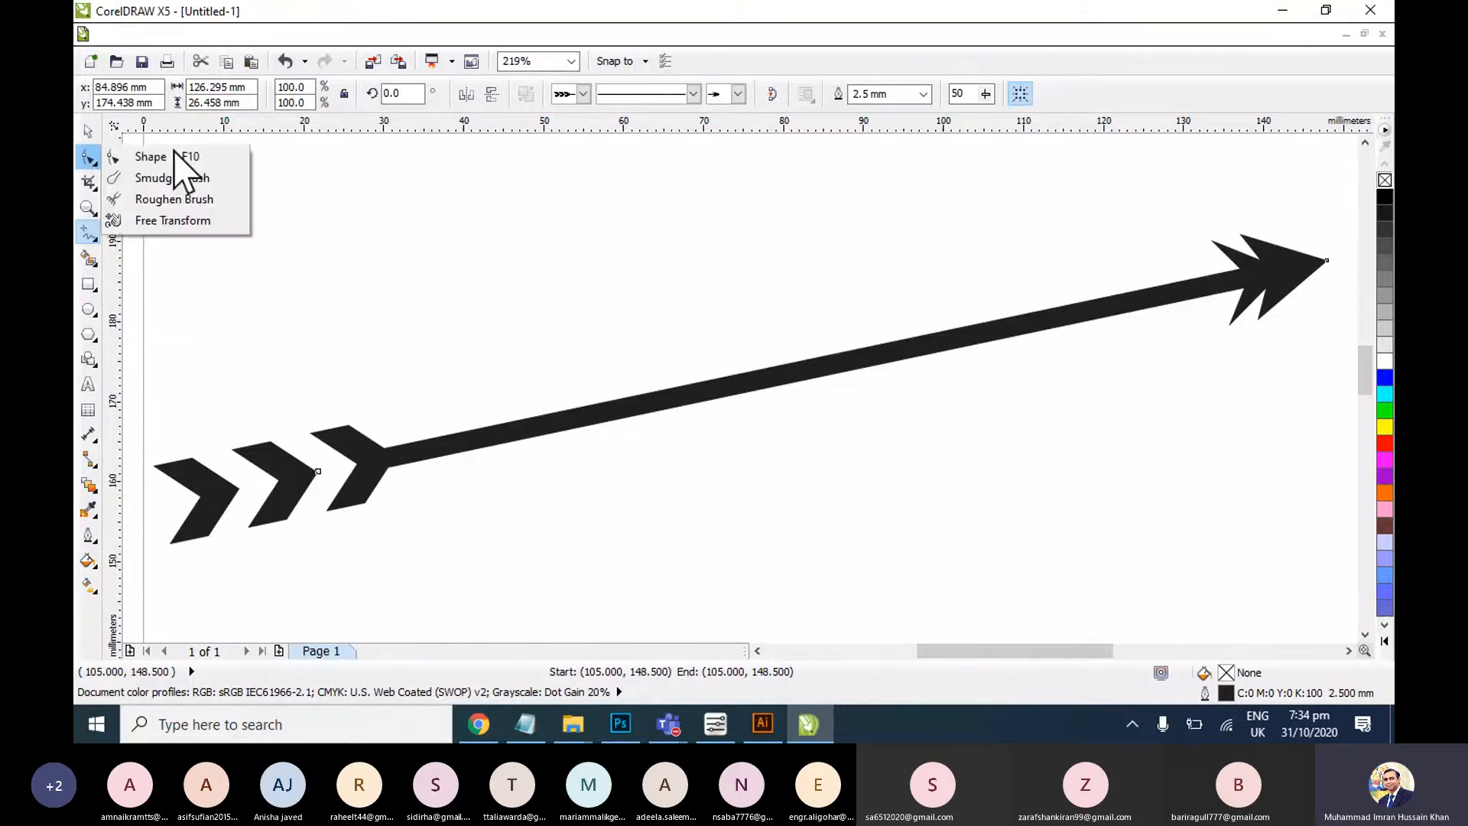
pyautogui.click(153, 157)
pyautogui.scroll(-3, 426, 299)
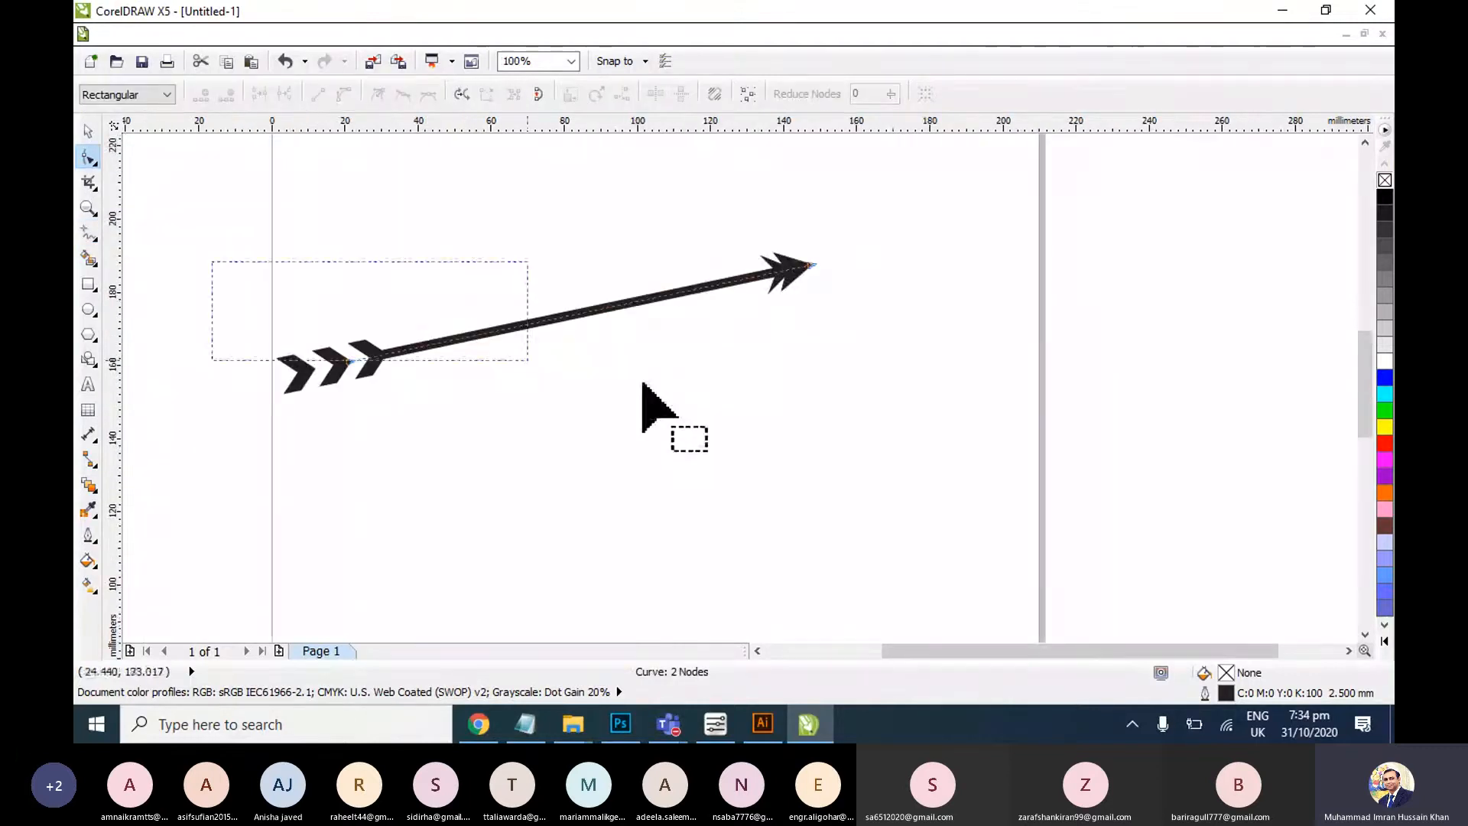
pyautogui.click(583, 312)
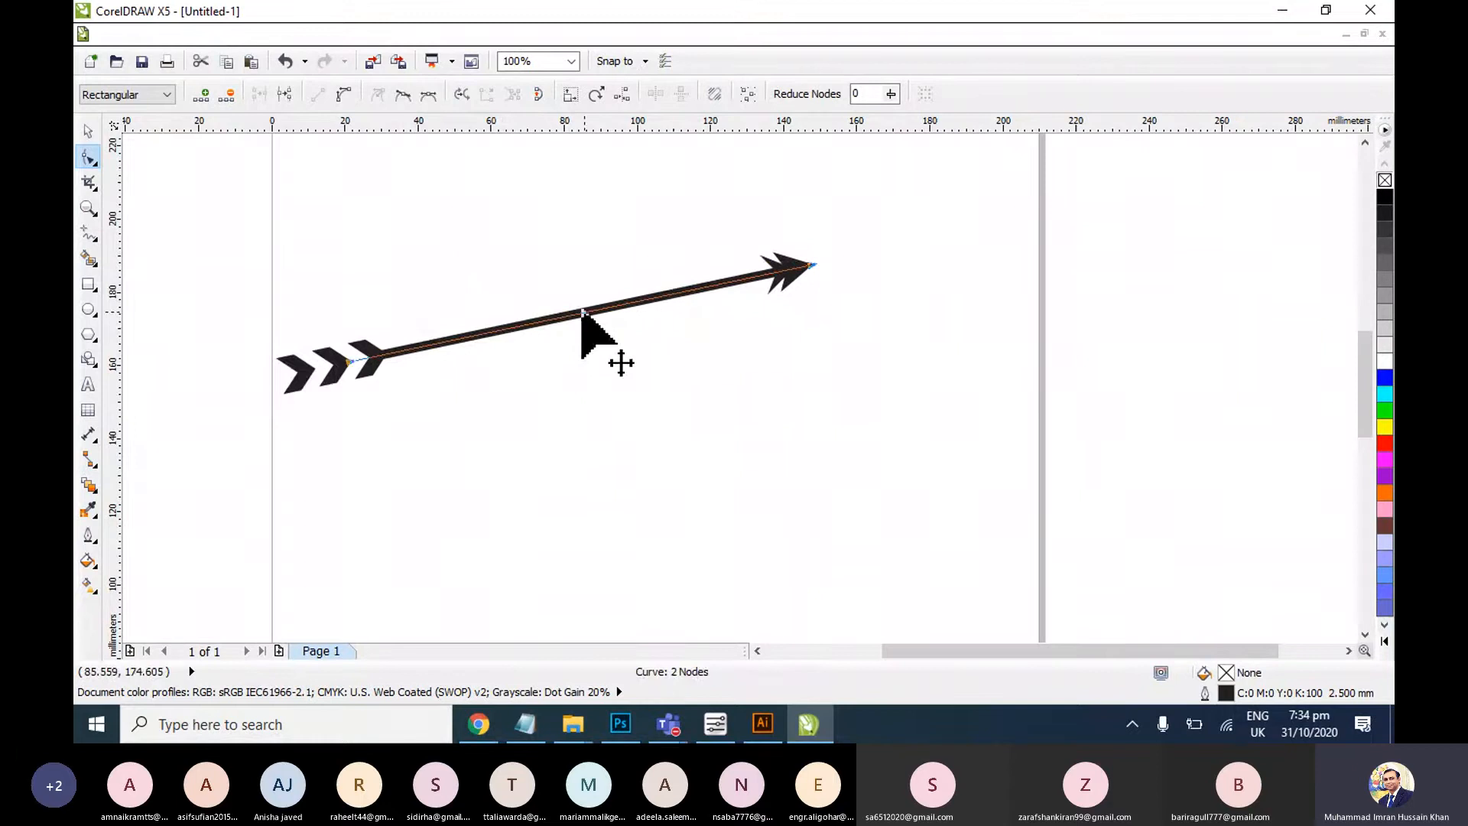
pyautogui.moveTo(583, 312); pyautogui.dragTo(405, 219)
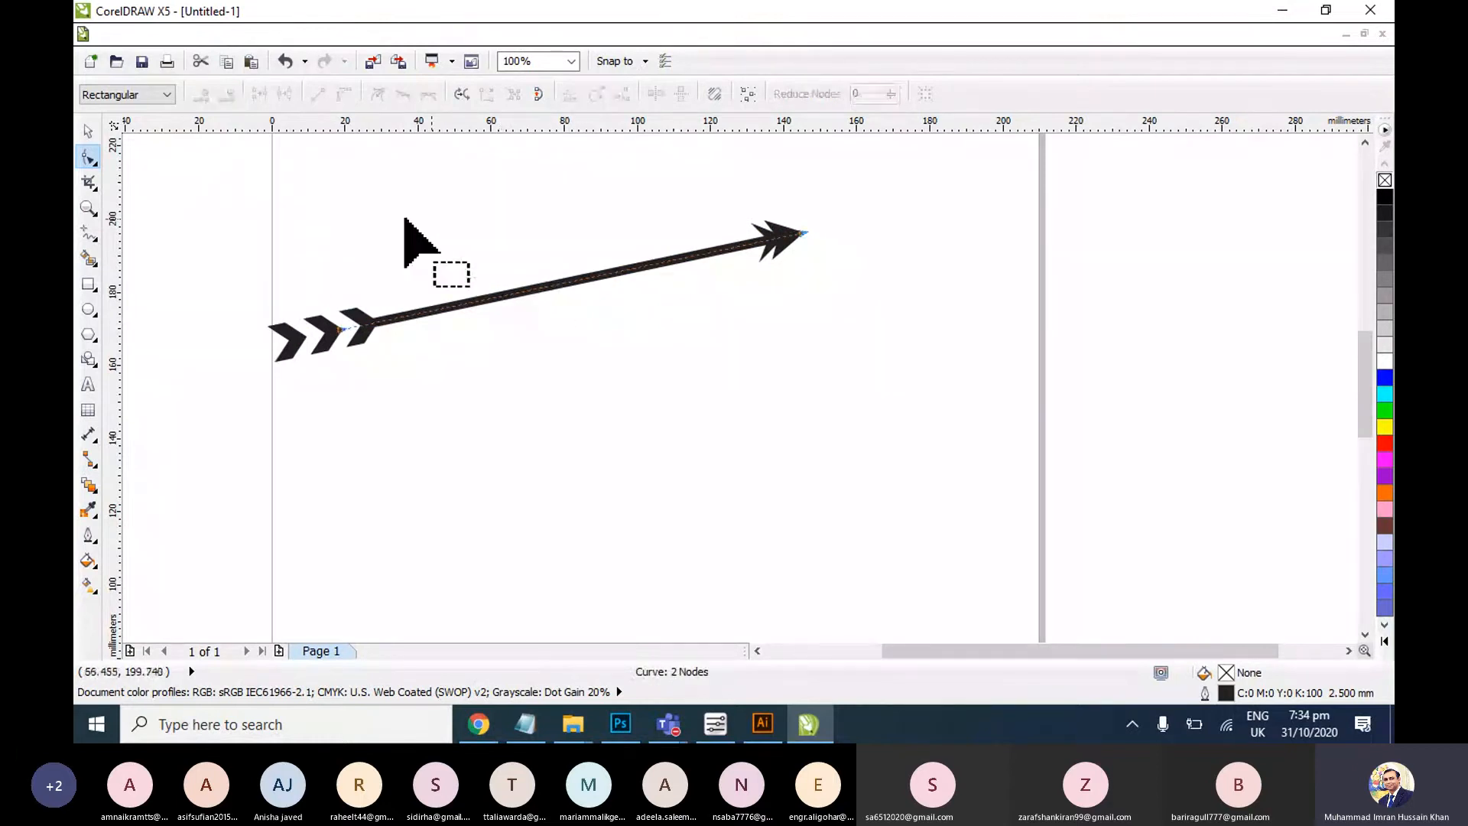
pyautogui.moveTo(558, 285); pyautogui.dragTo(547, 248)
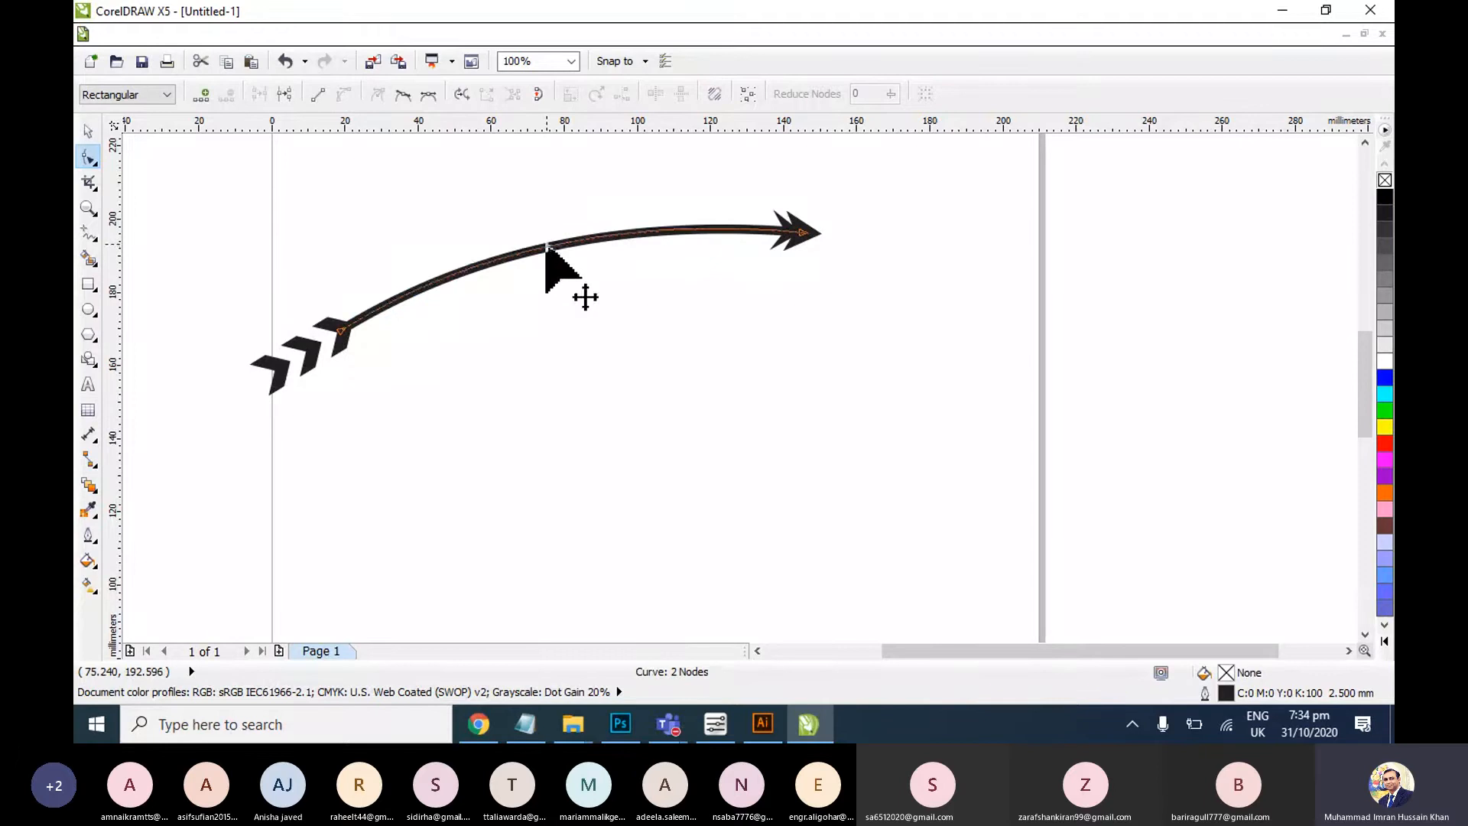
pyautogui.press('space')
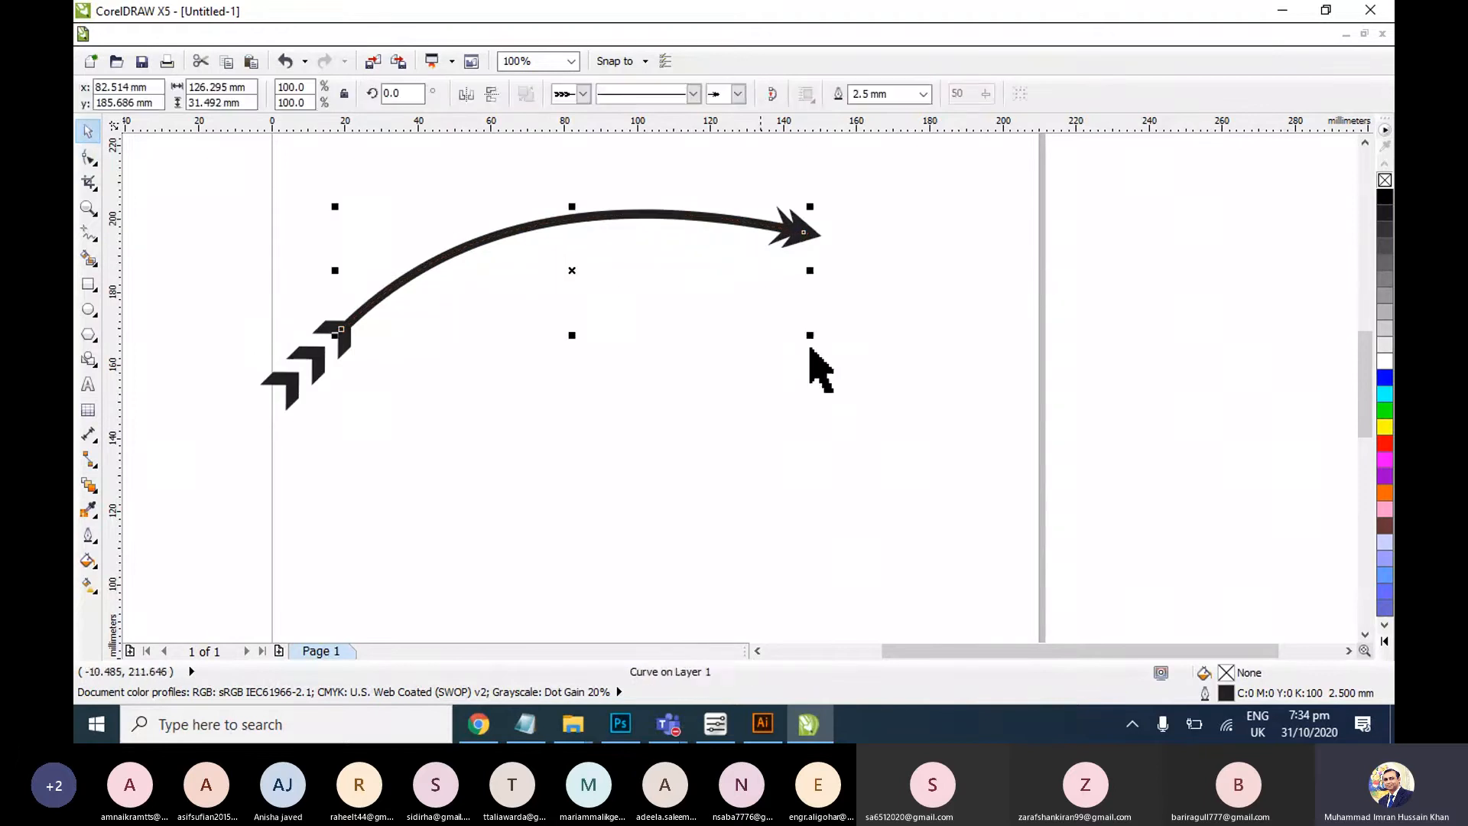
# Delete the curved arrow from the page
pyautogui.click(871, 377)
pyautogui.hotkey('shift', 'F4')
pyautogui.scroll(2, 872, 377)
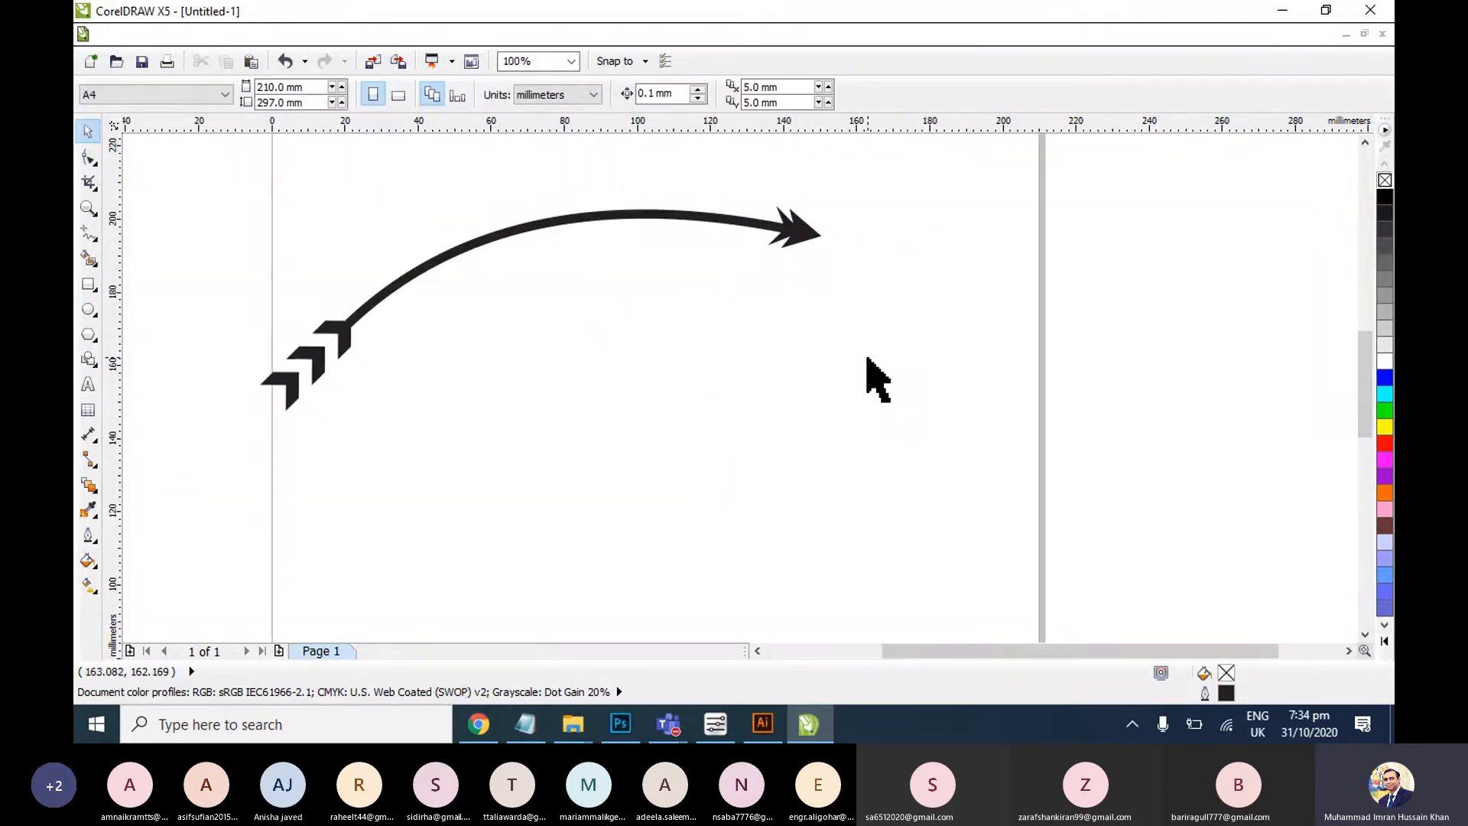
pyautogui.scroll(-1, 864, 377)
pyautogui.click(781, 288)
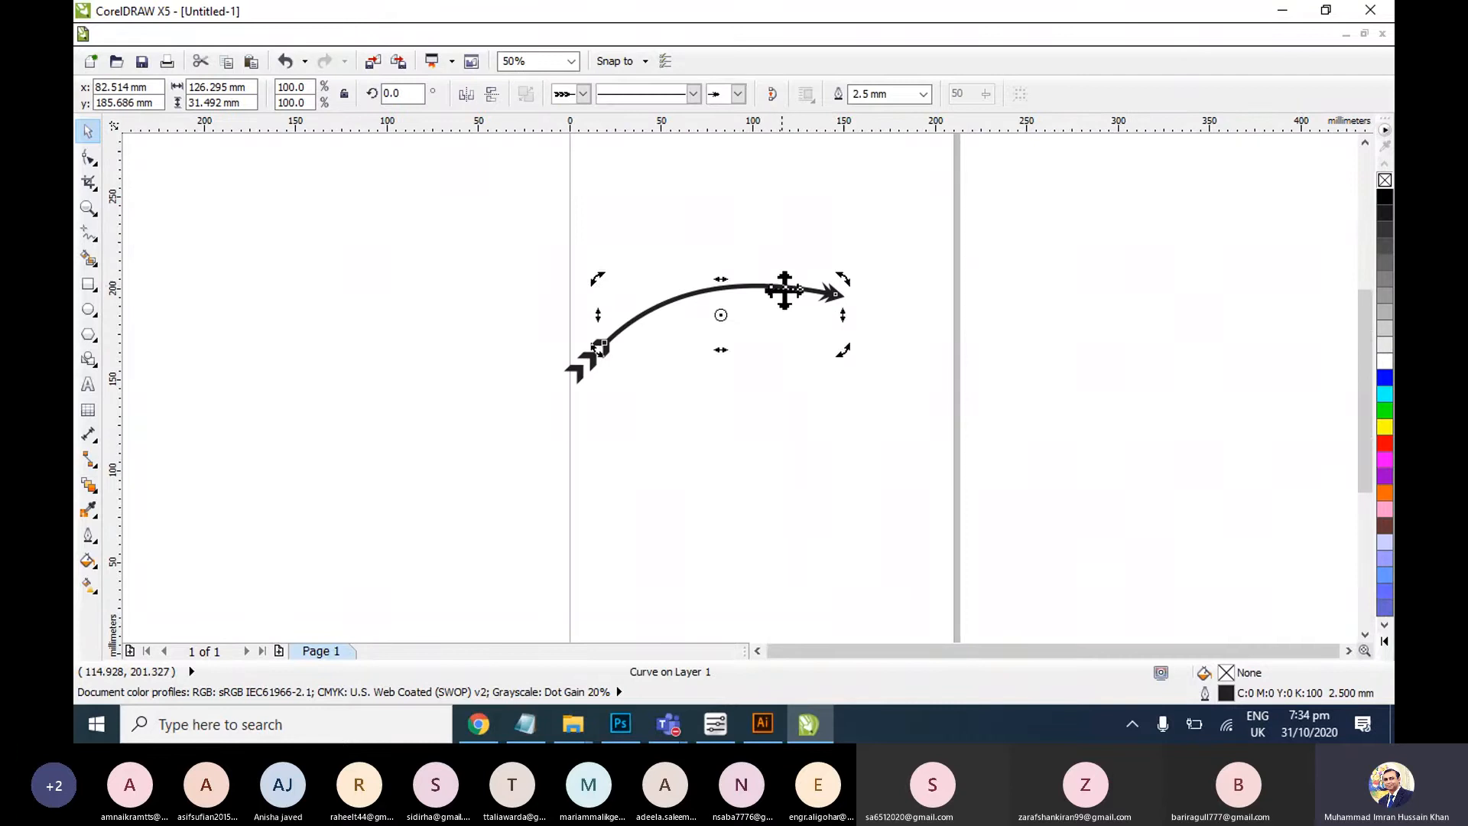
pyautogui.press('Delete')
# Draw a circle about 95 mm across in the upper half of the page and convert it to an open arc
pyautogui.click(88, 309)
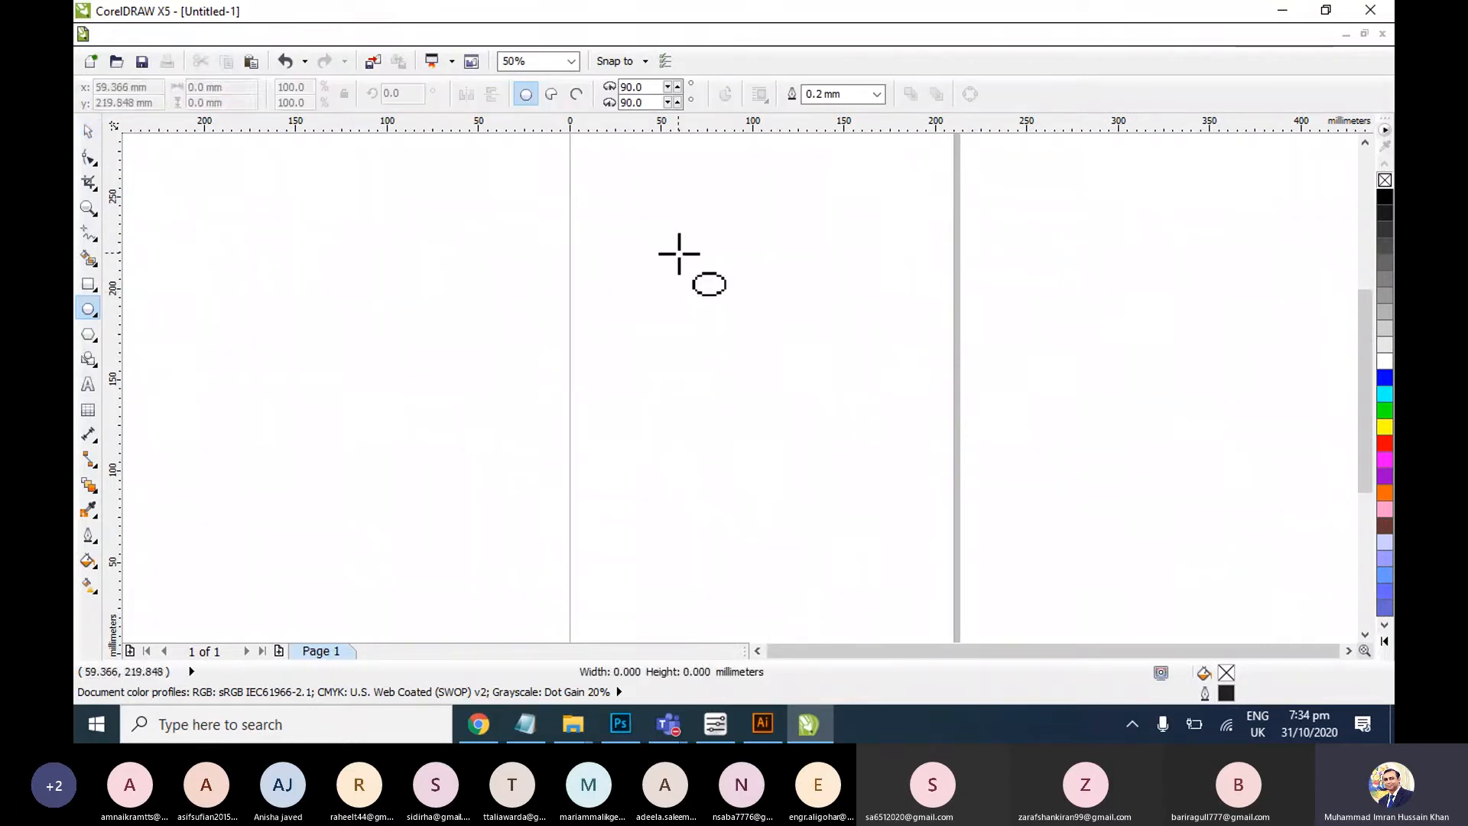
pyautogui.moveTo(670, 244)
pyautogui.mouseDown()
pyautogui.moveTo(803, 397)
pyautogui.moveTo(858, 432)
pyautogui.mouseUp()
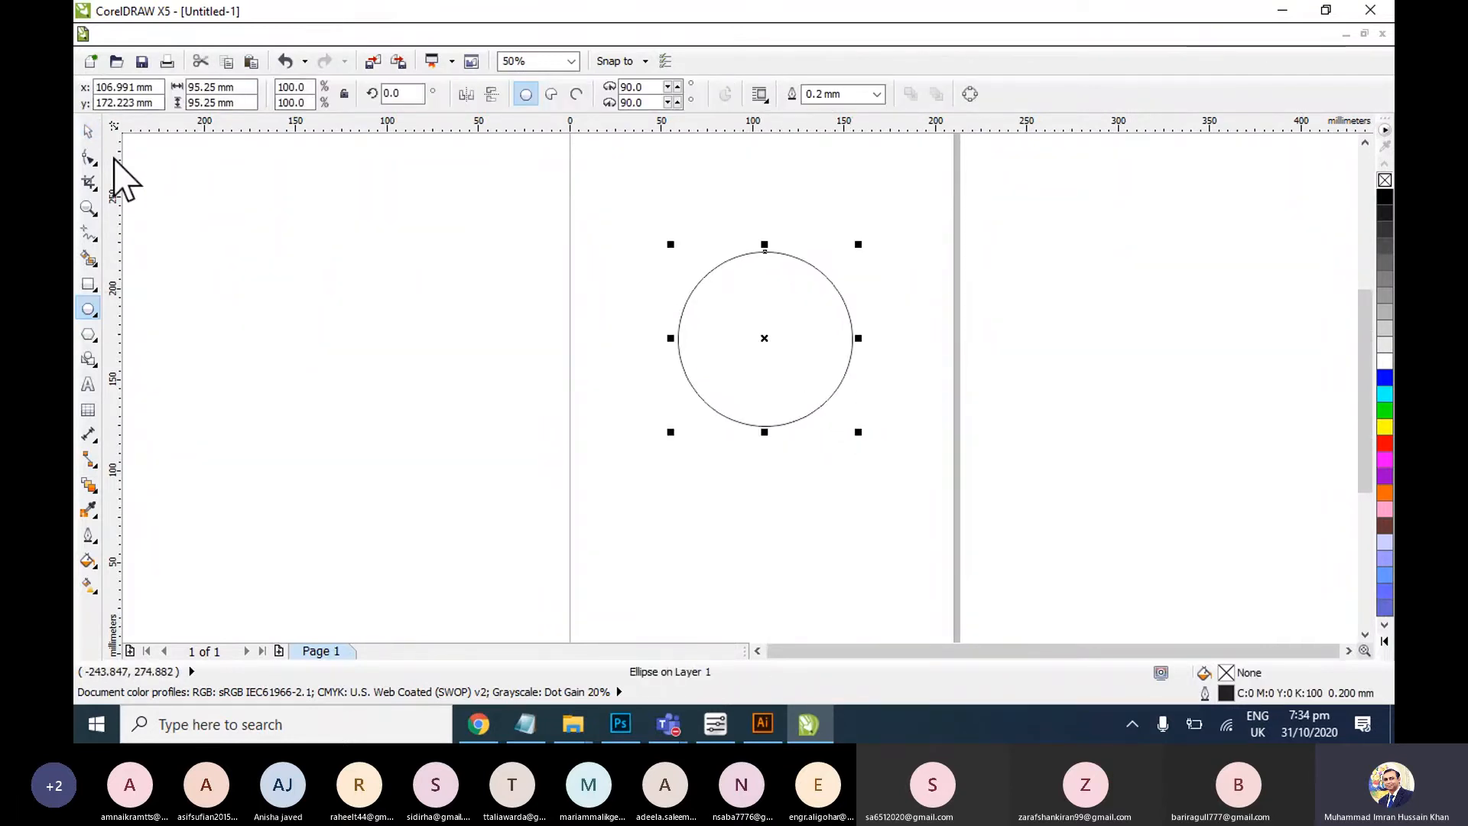
pyautogui.click(93, 159)
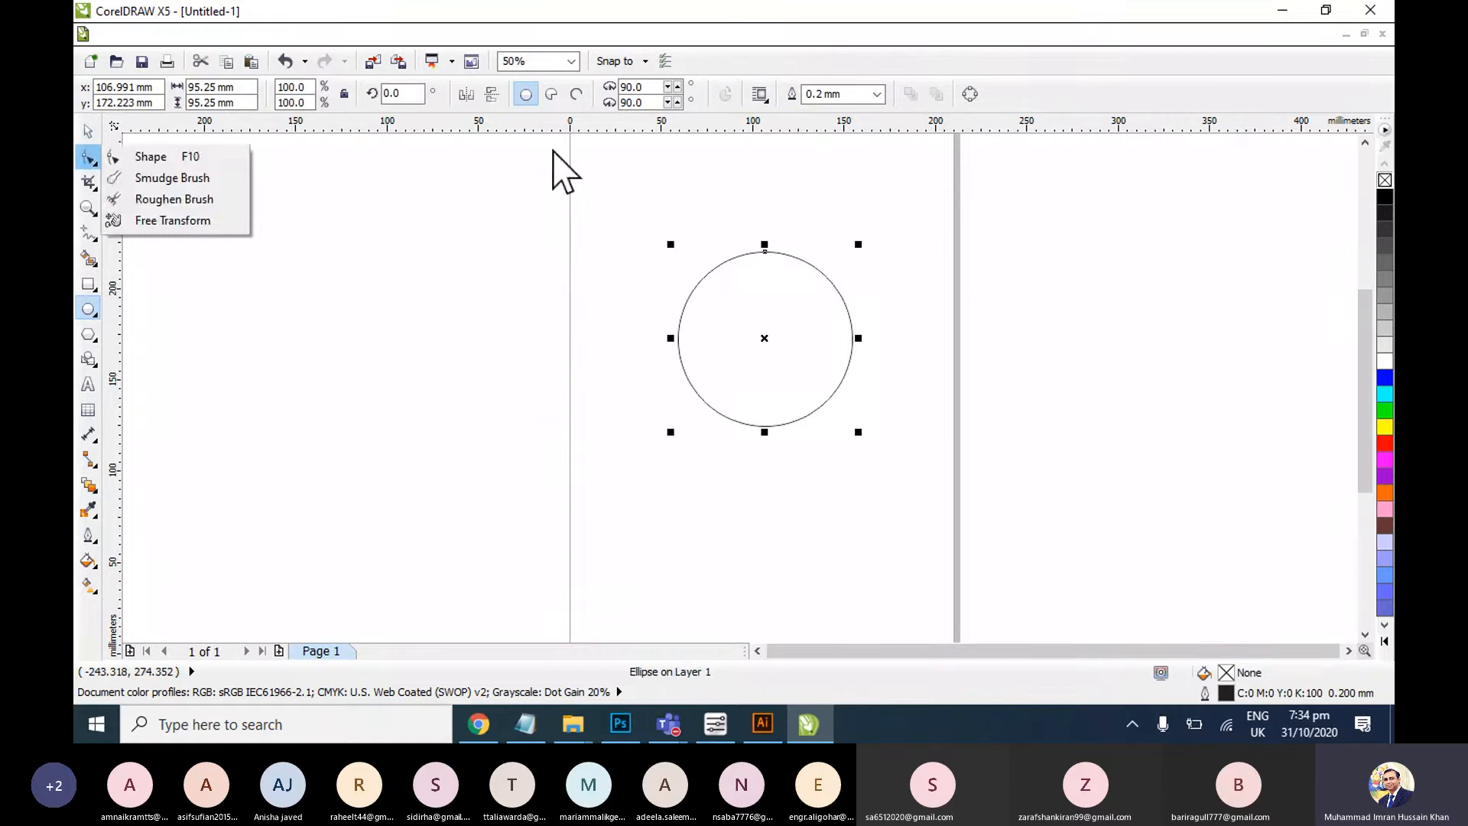
pyautogui.click(576, 93)
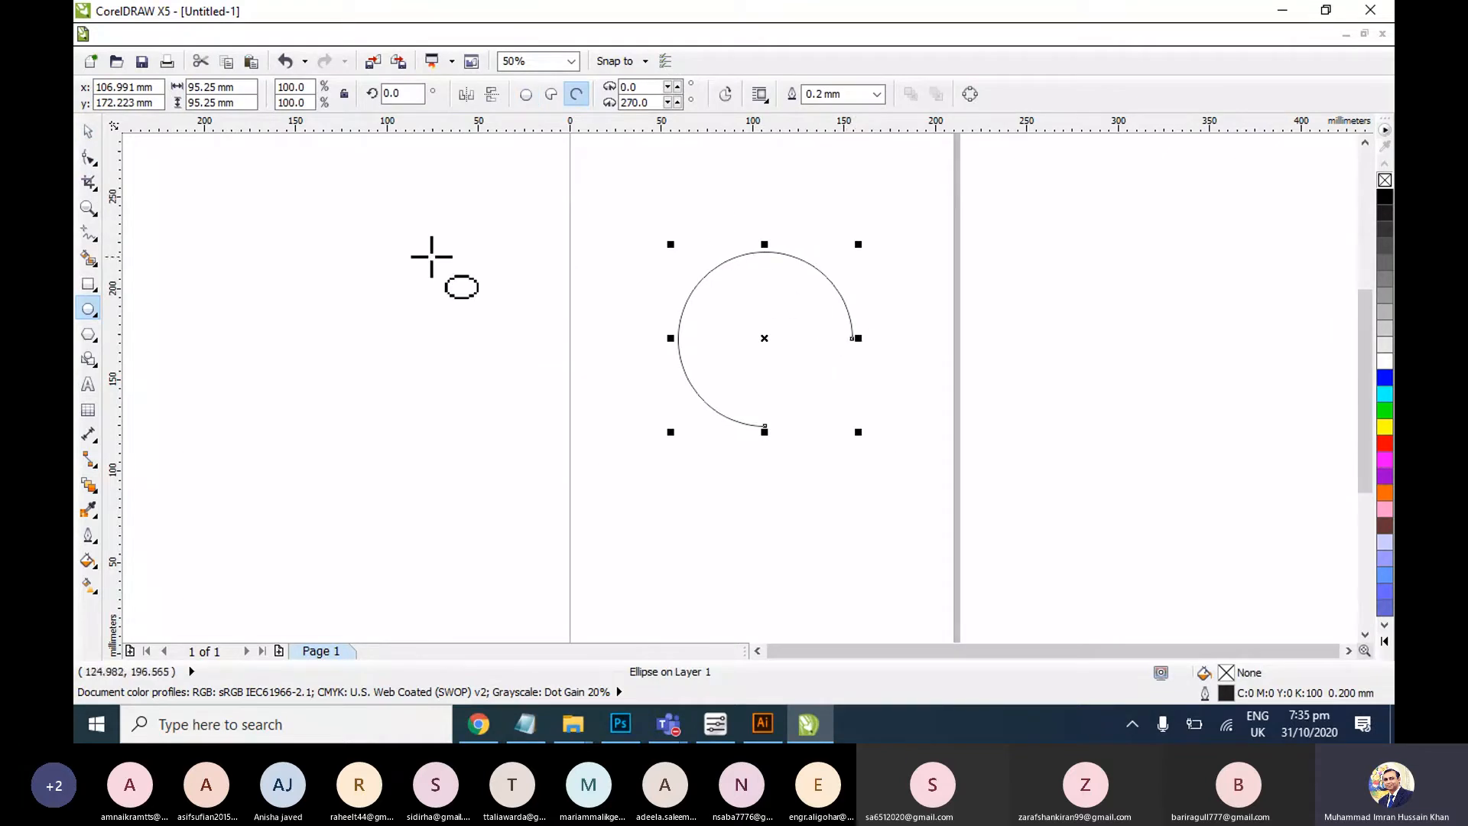
# Set the arc's outline width to 2.0 mm with rounded corners in the Outline Pen settings
pyautogui.press('space')
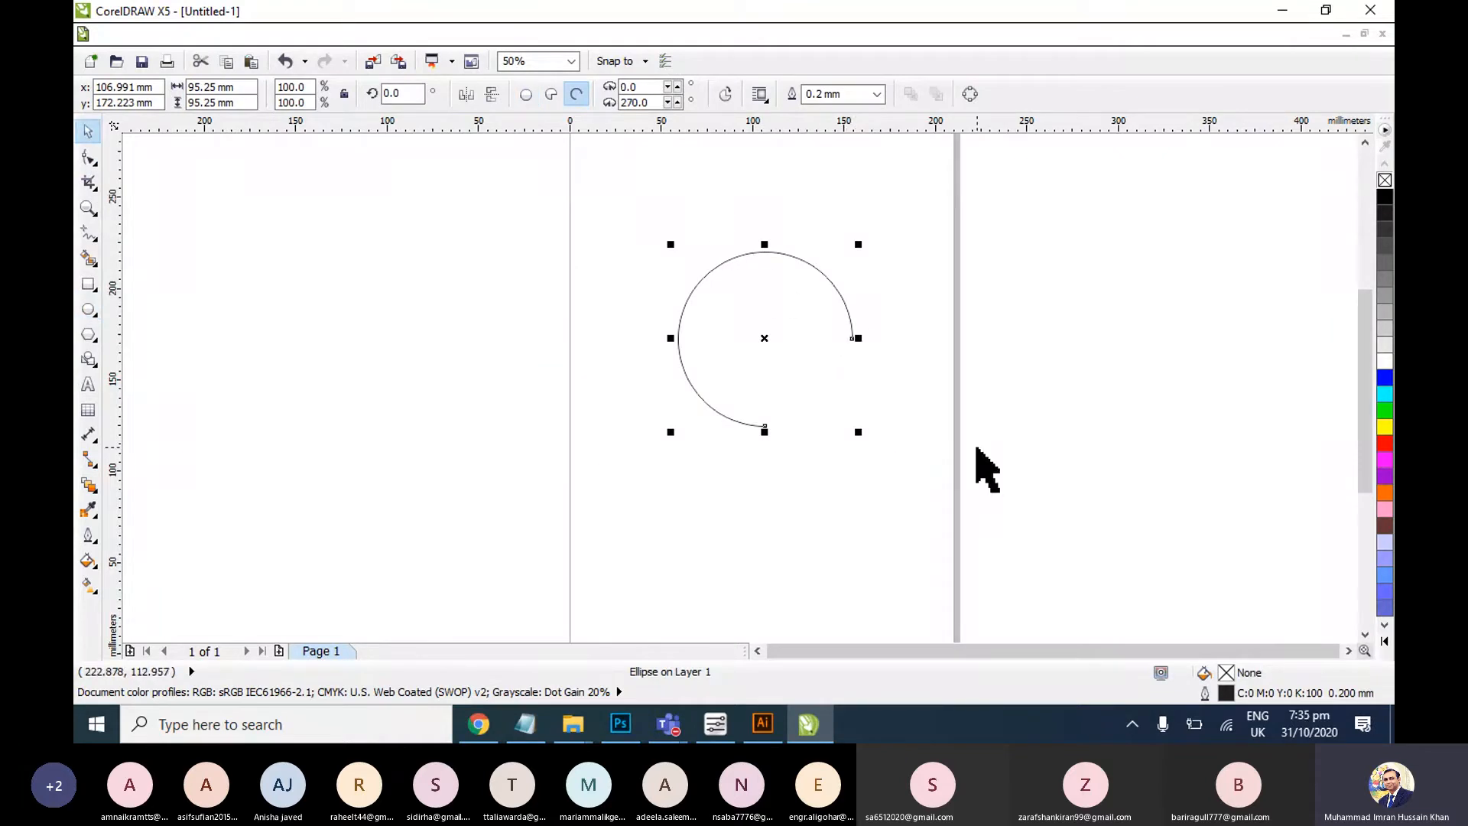
pyautogui.press('F12')
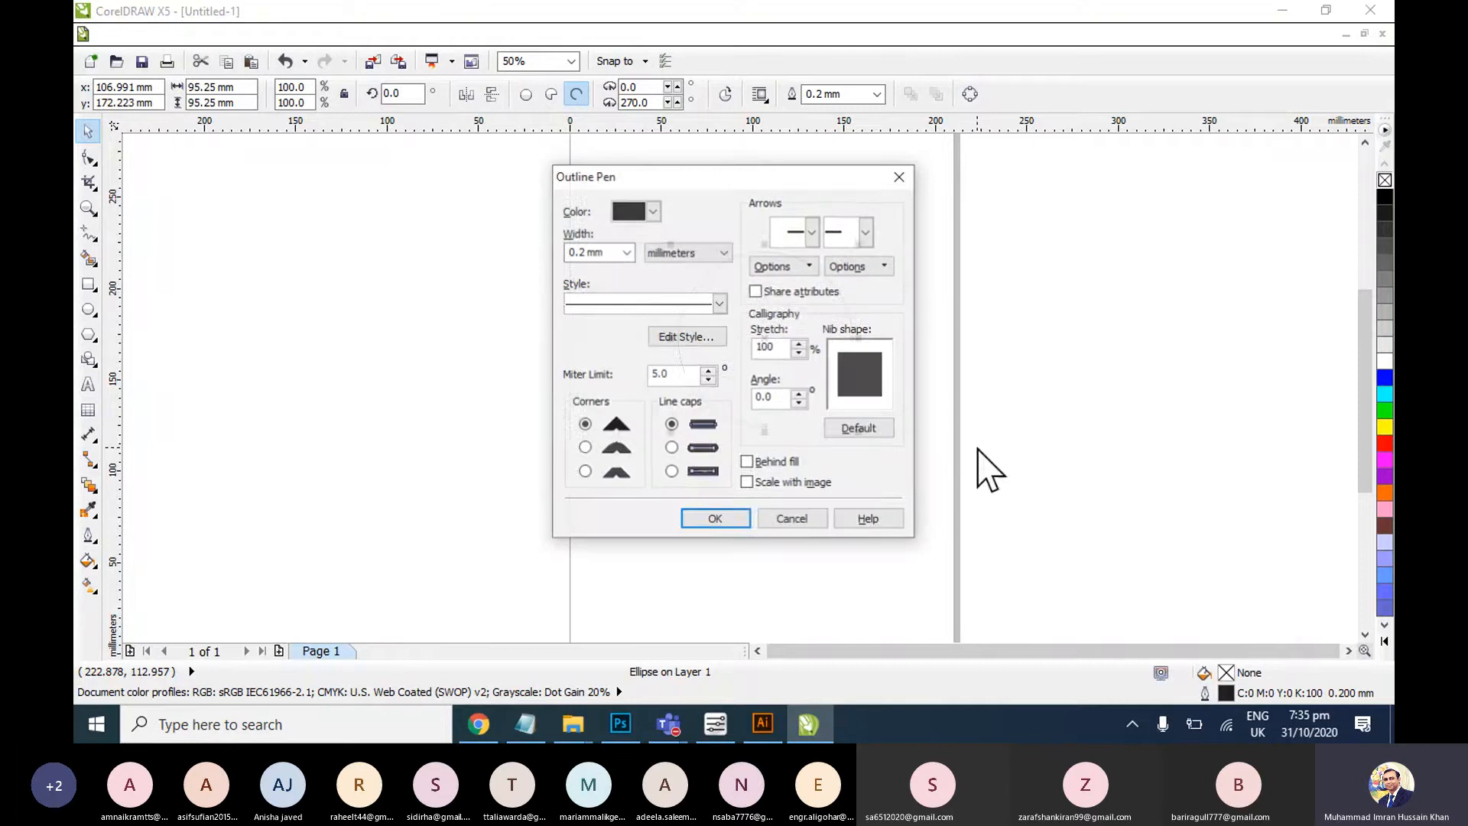
pyautogui.click(626, 251)
pyautogui.click(609, 383)
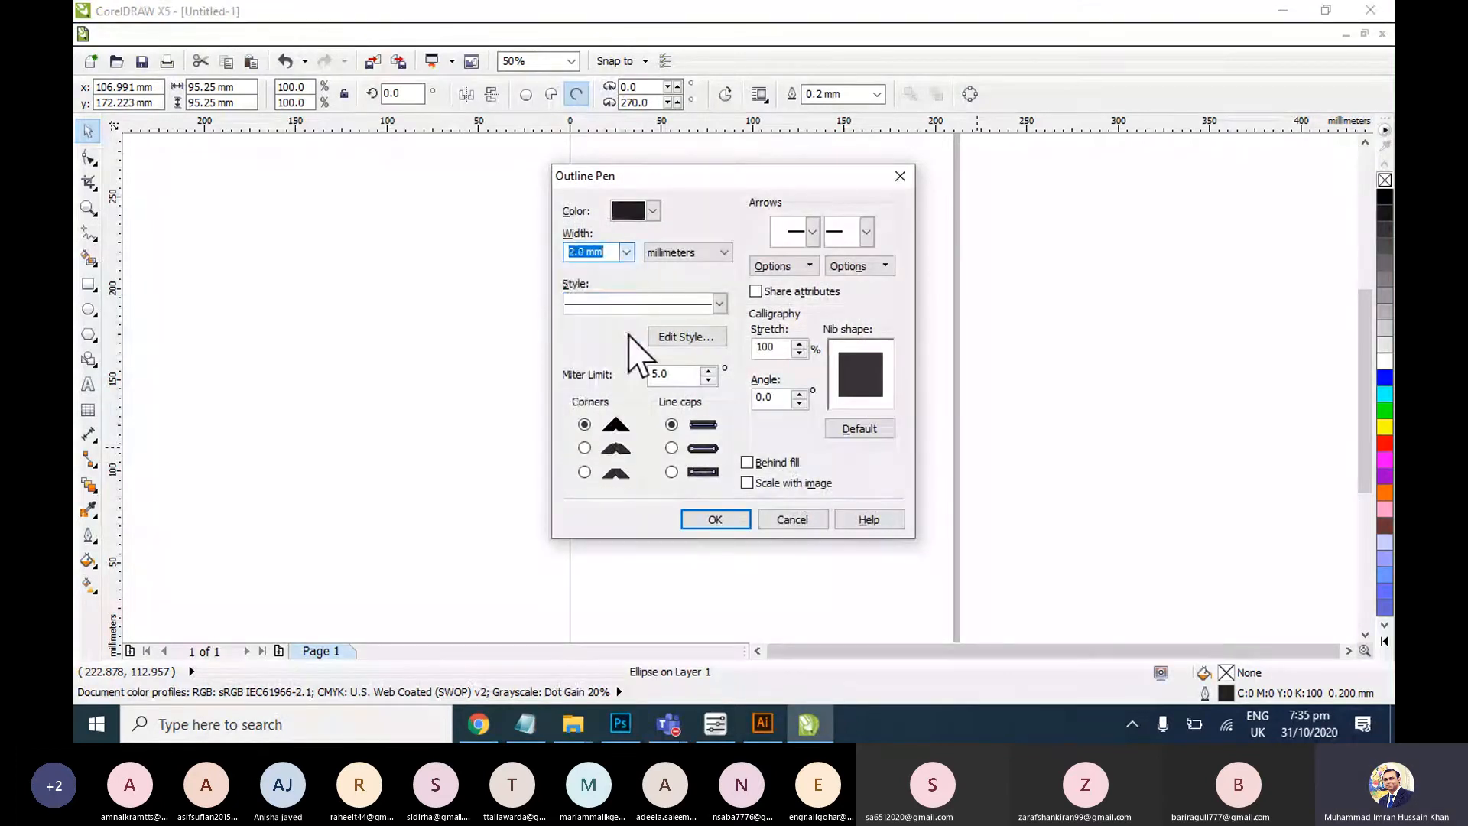
pyautogui.click(585, 448)
# Give the arc a triple-chevron start arrowhead and a solid triangular end arrowhead, and apply the outline settings
pyautogui.click(811, 231)
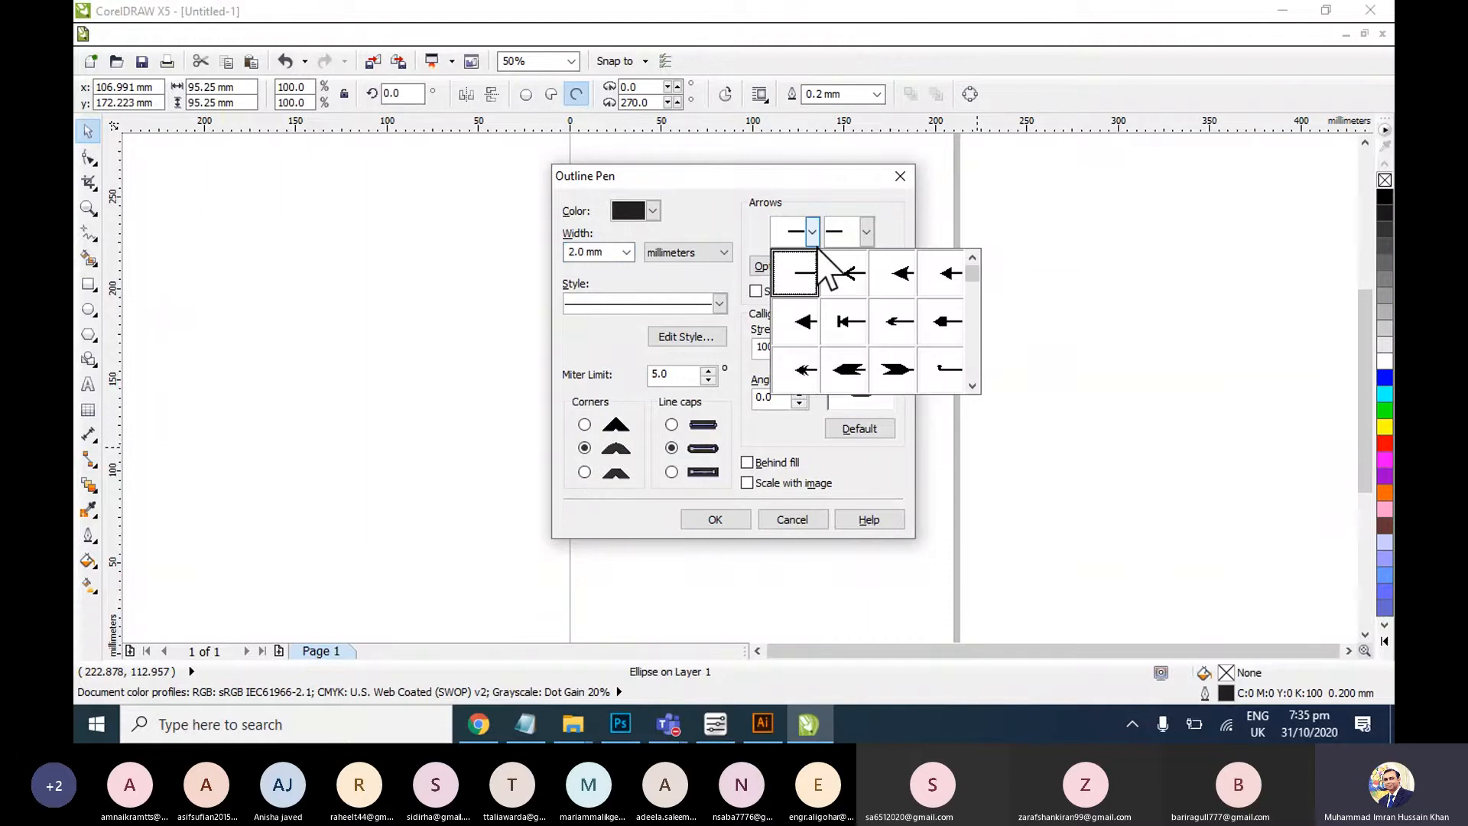
pyautogui.click(974, 327)
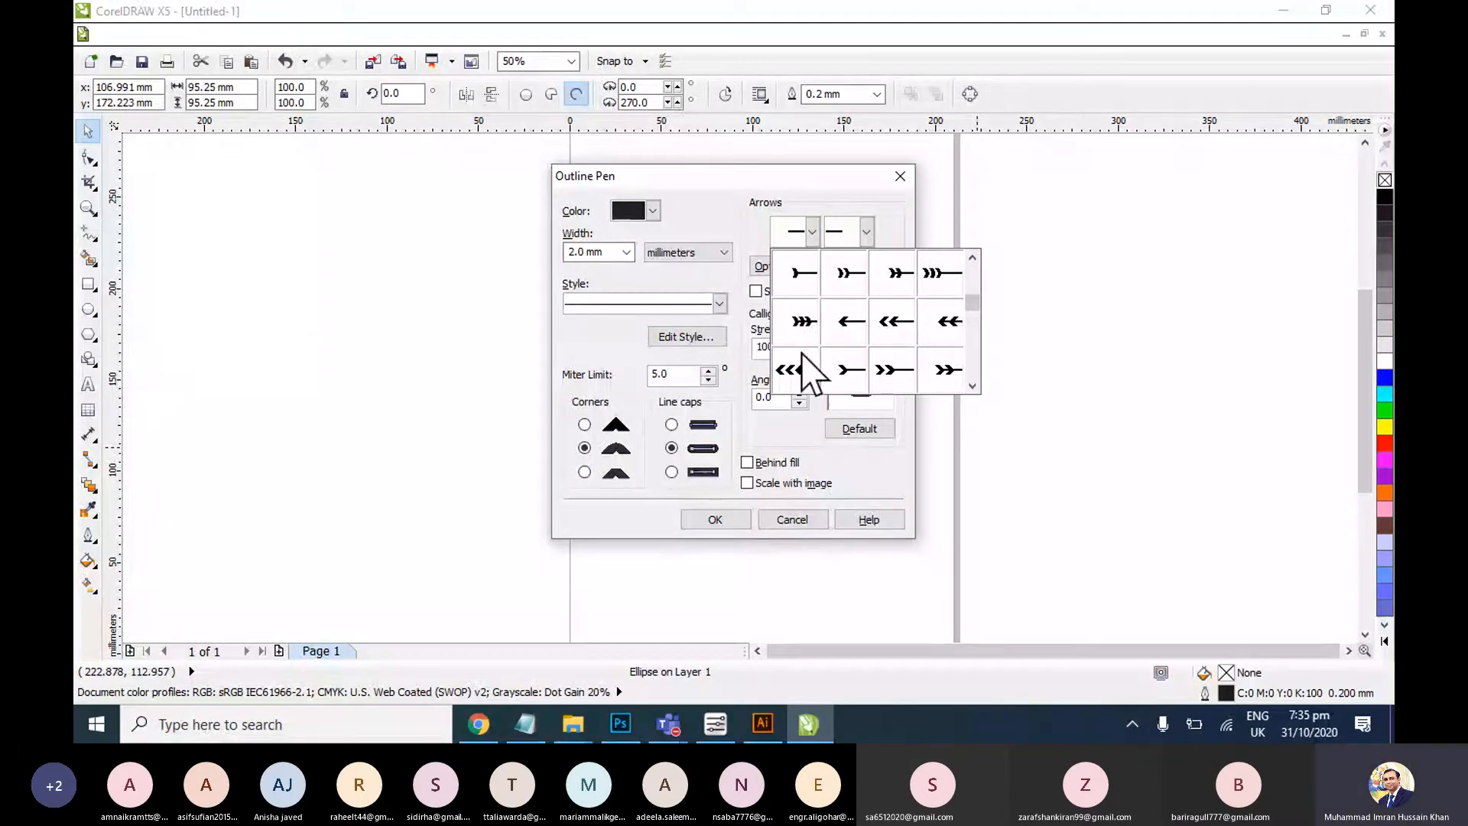
pyautogui.click(829, 322)
pyautogui.click(866, 231)
pyautogui.click(1027, 379)
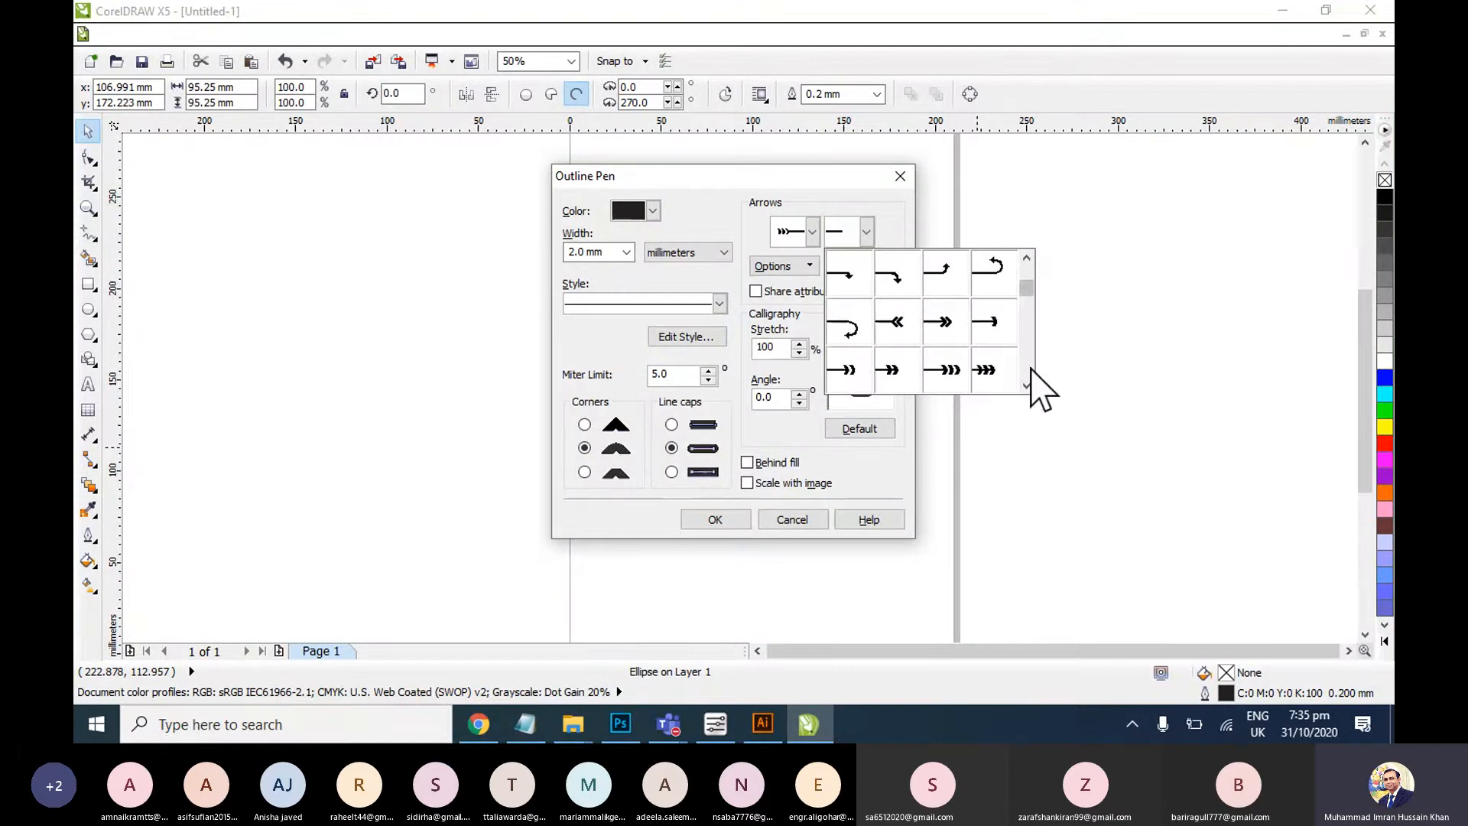
pyautogui.click(1026, 379)
pyautogui.click(1030, 369)
pyautogui.click(1029, 363)
pyautogui.moveTo(1029, 348); pyautogui.dragTo(1034, 273)
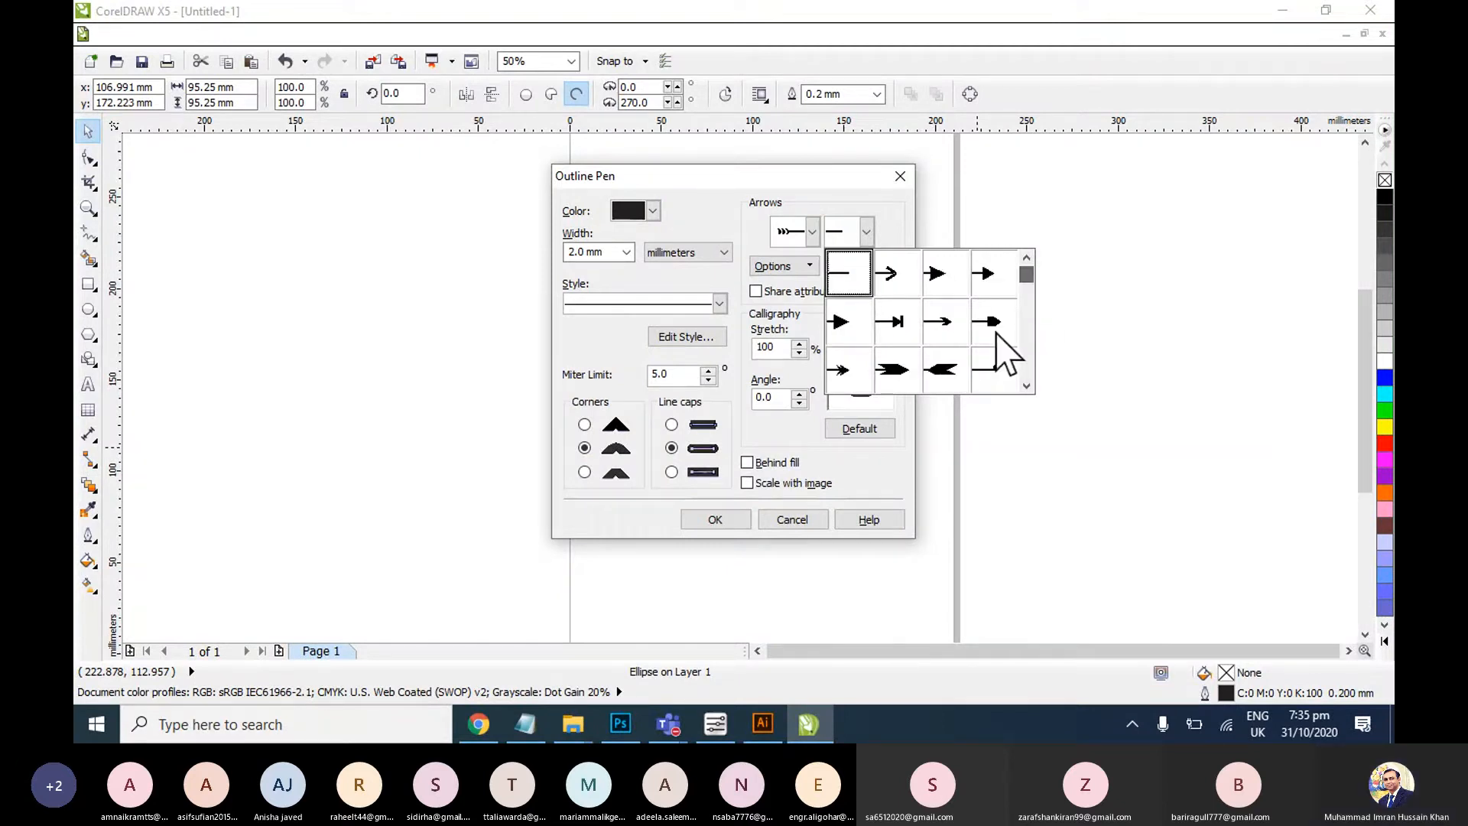
pyautogui.click(844, 337)
pyautogui.click(733, 520)
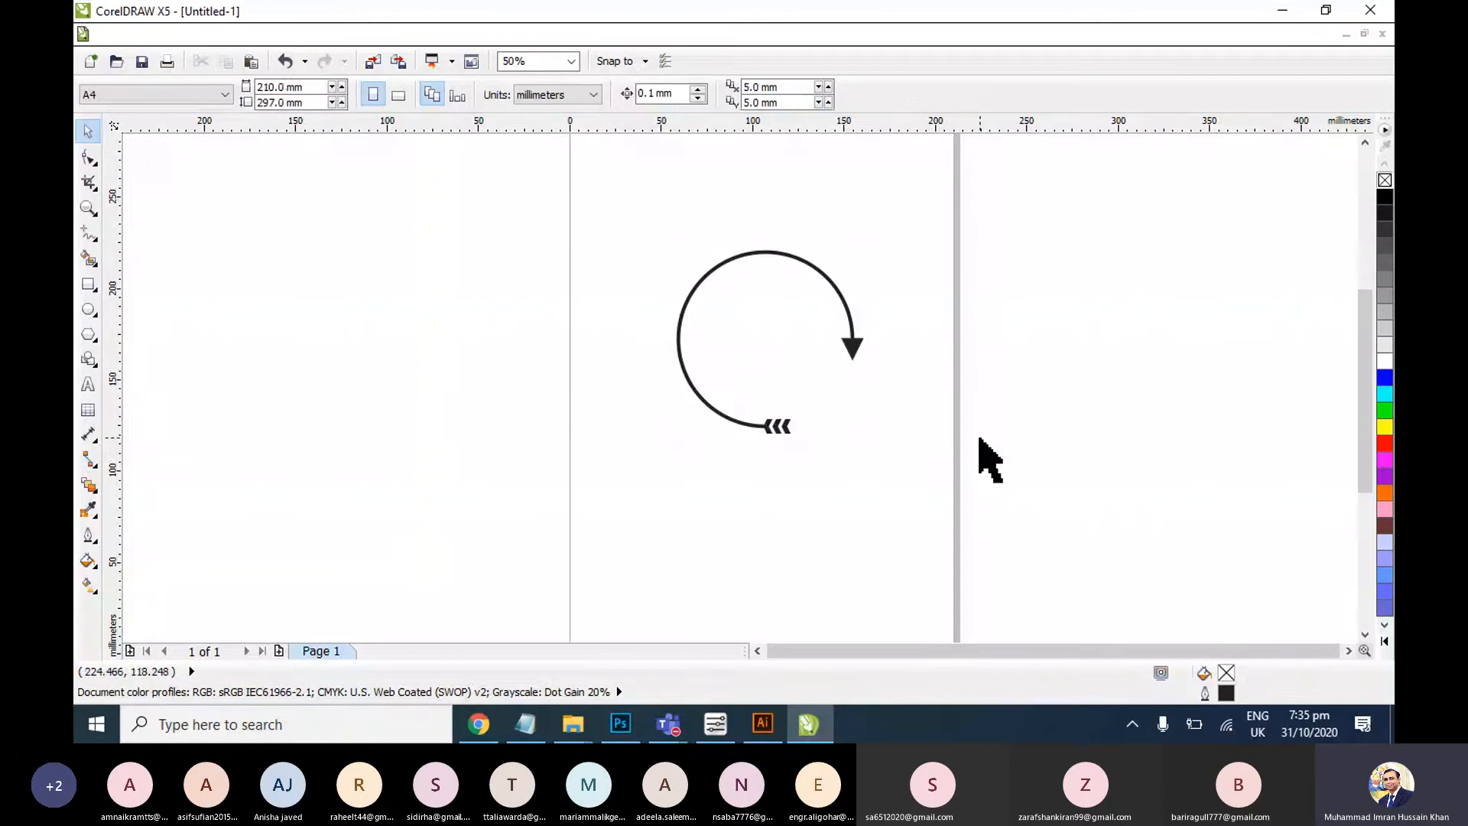
# Copy the circular arrow from CorelDRAW and paste it into the open Illustrator document
pyautogui.click(763, 724)
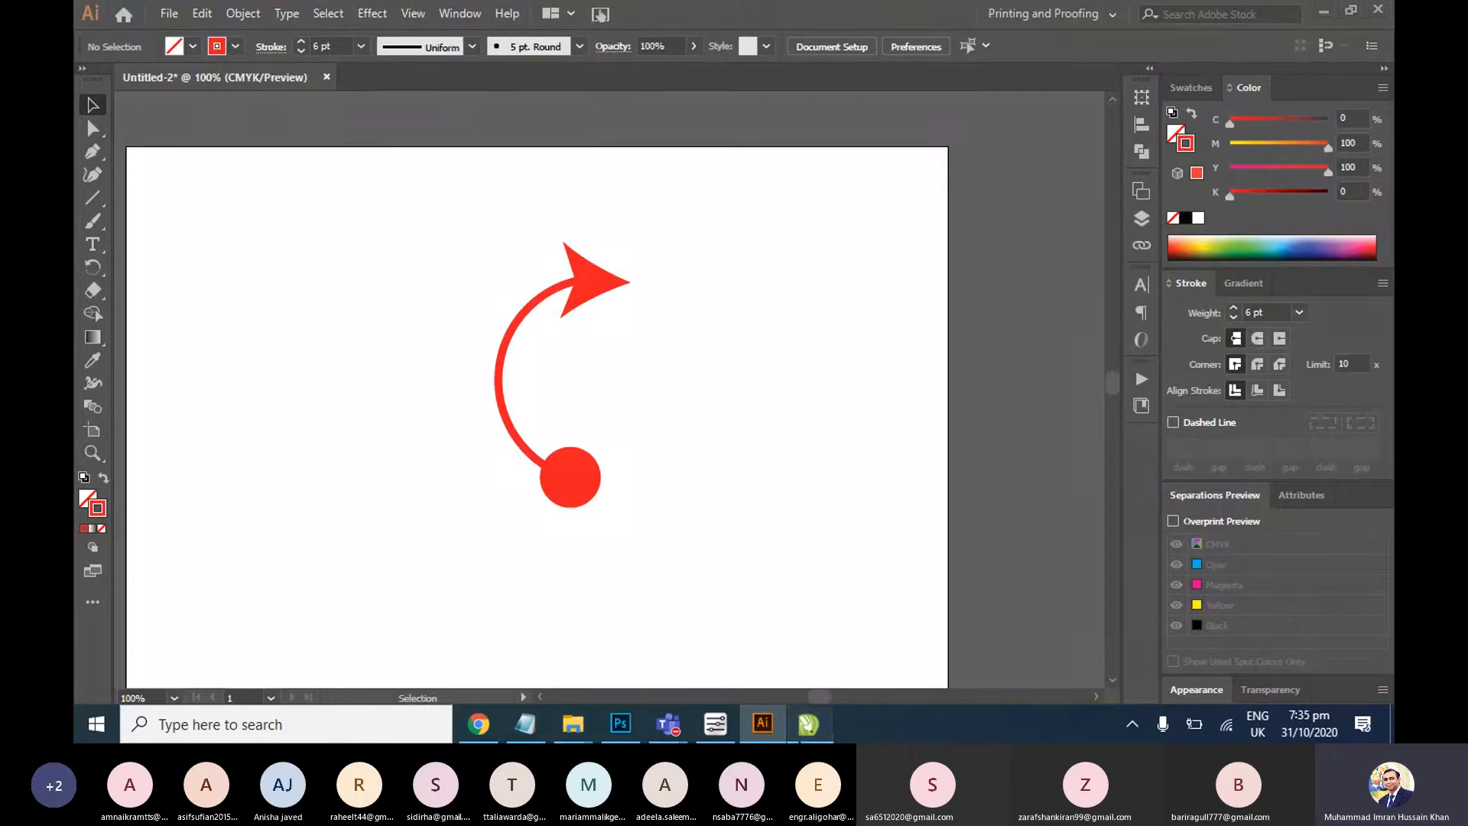
pyautogui.click(808, 724)
pyautogui.click(851, 335)
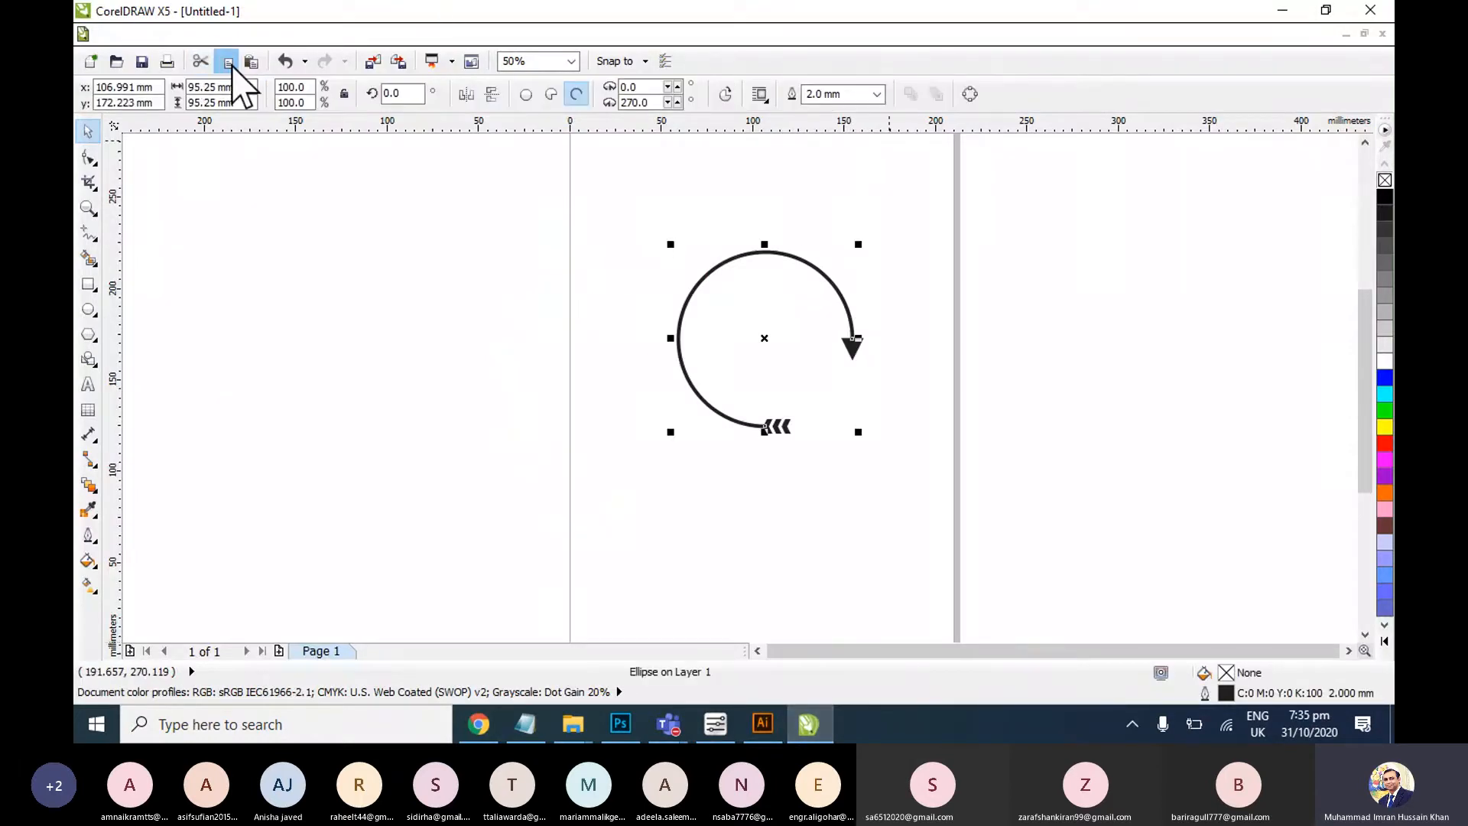
pyautogui.click(573, 399)
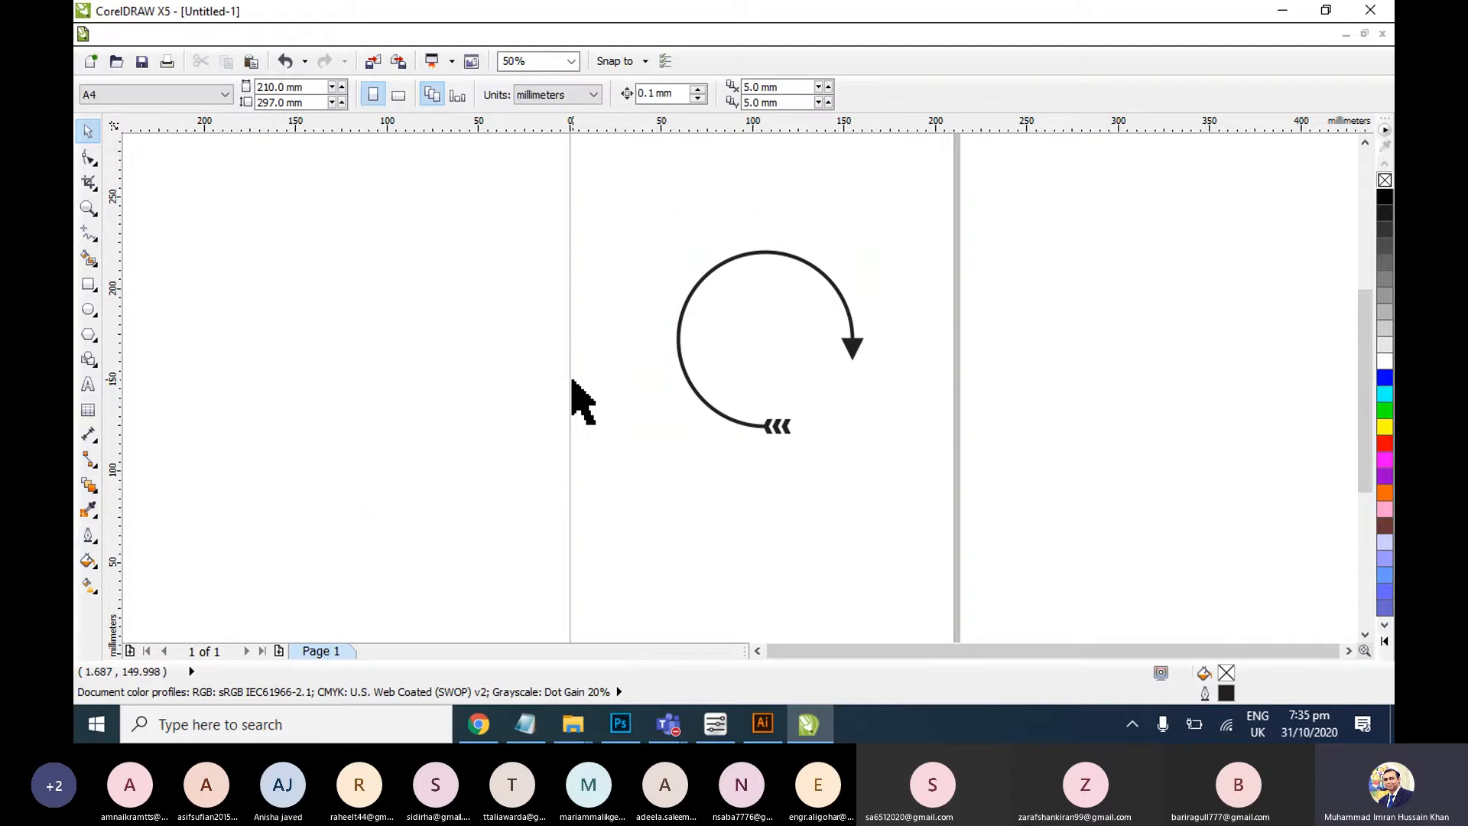
pyautogui.hotkey('alt', 'Tab')
pyautogui.hotkey('ctrl', 'v')
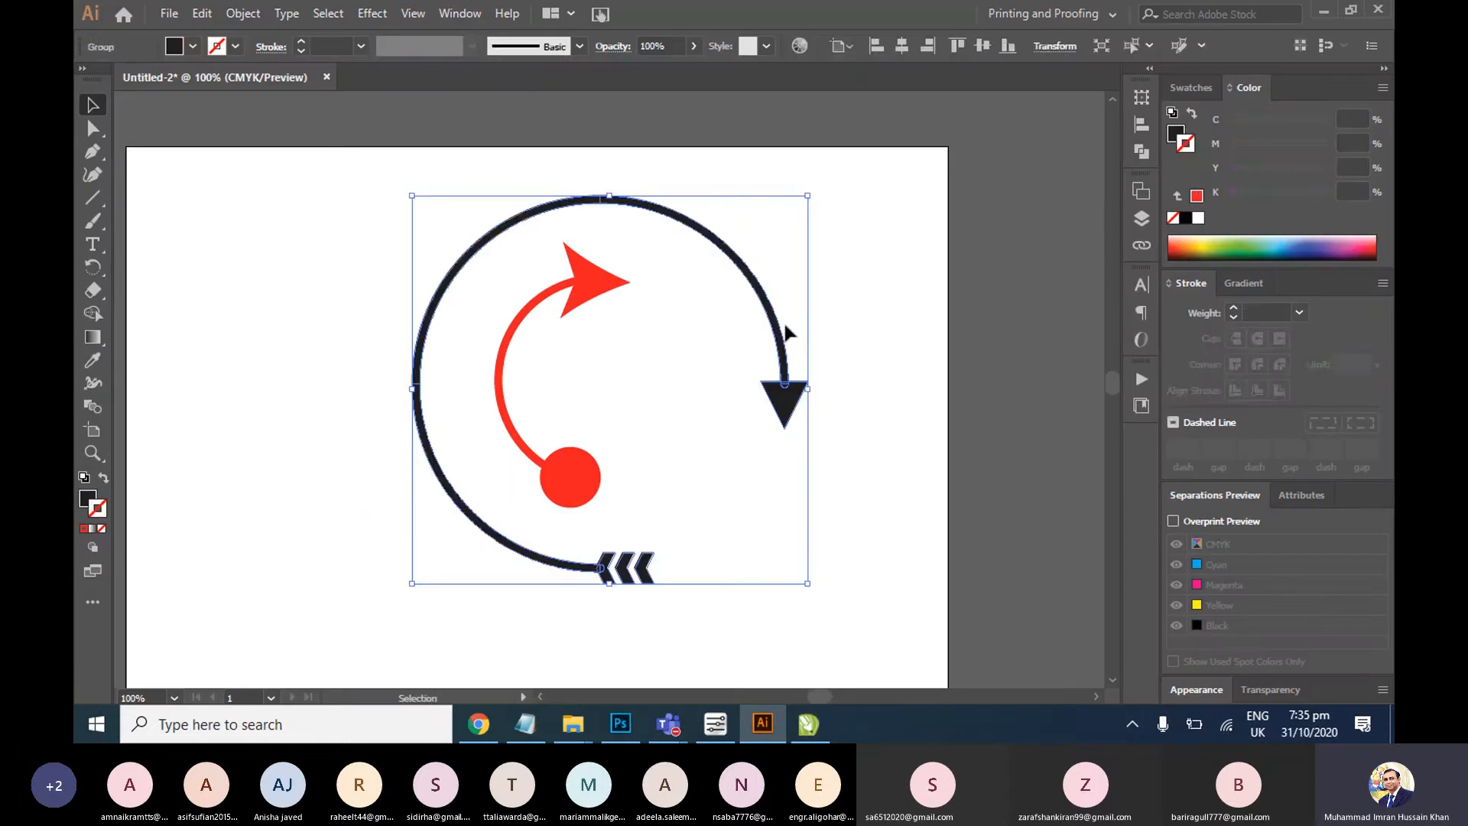
# Move the pasted circular arrow to the artboard's left side and the red curved arrow to its right side
pyautogui.moveTo(787, 332)
pyautogui.mouseDown()
pyautogui.moveTo(590, 337)
pyautogui.moveTo(834, 310)
pyautogui.moveTo(814, 324)
pyautogui.mouseUp()
pyautogui.click(581, 293)
pyautogui.click(601, 318)
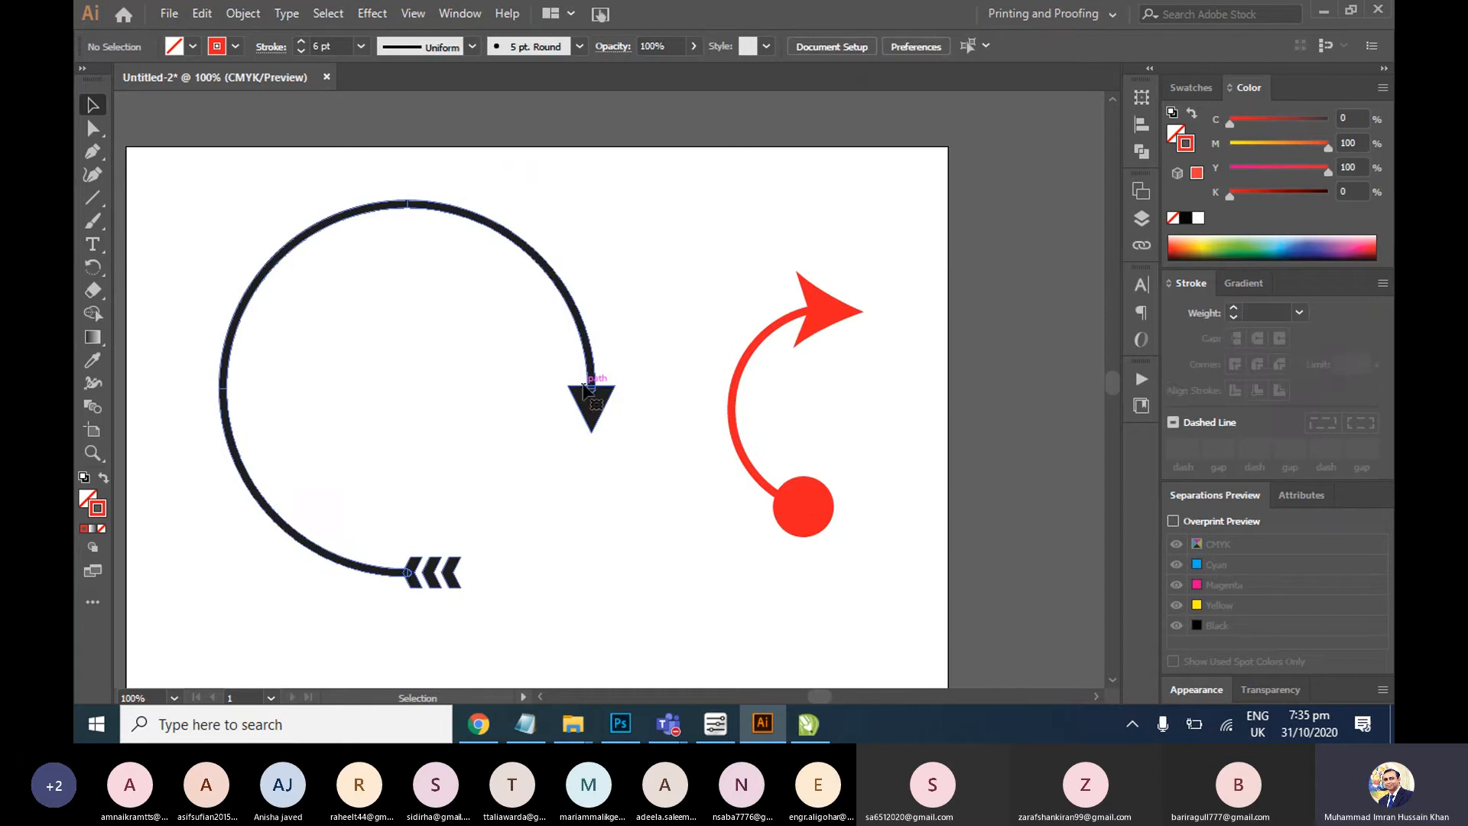
# Fill the pasted circular arrow group with the dark blue swatch and deselect it
pyautogui.click(589, 388)
pyautogui.click(193, 45)
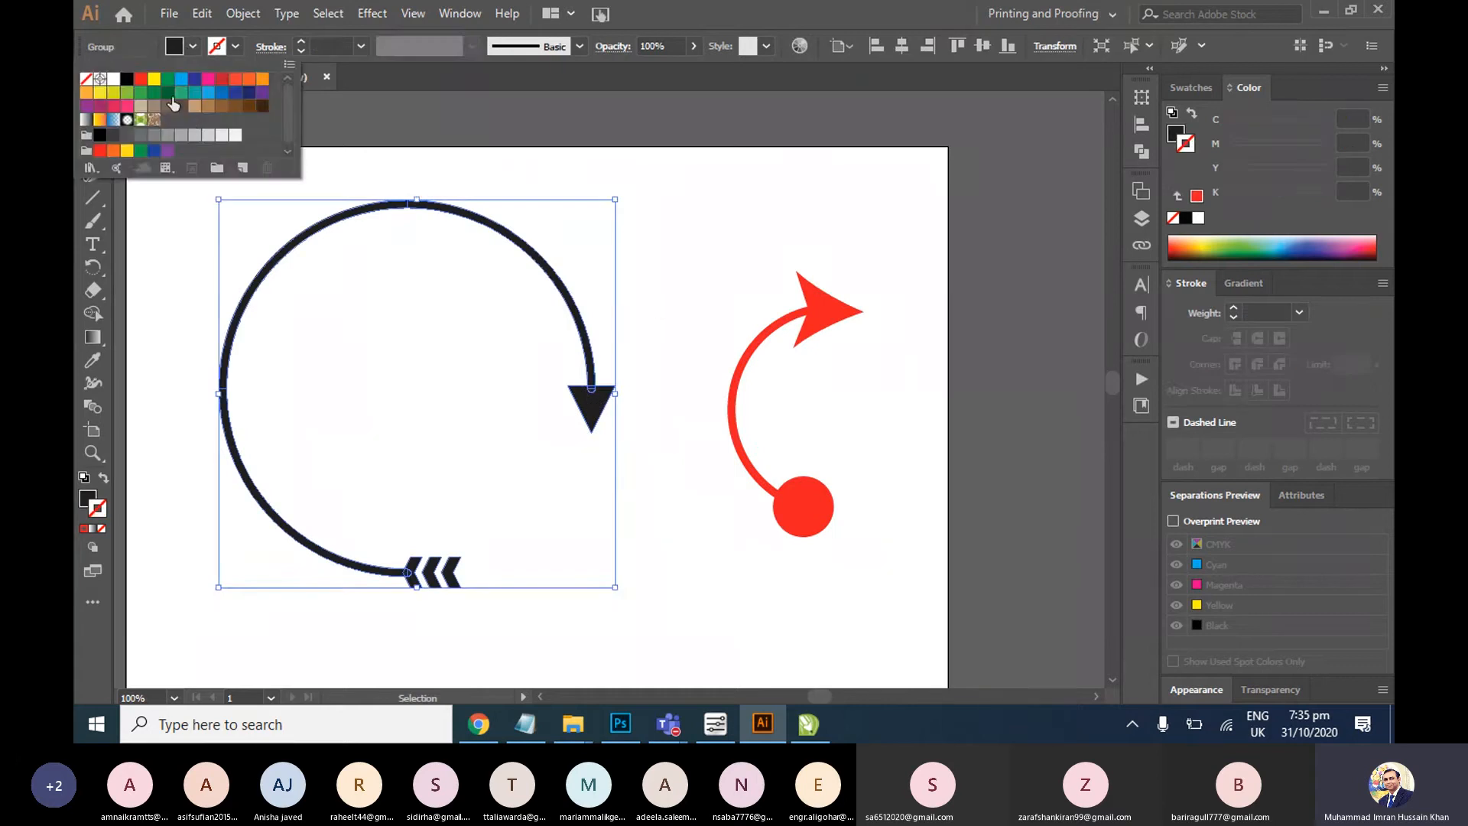
pyautogui.click(172, 100)
pyautogui.click(195, 78)
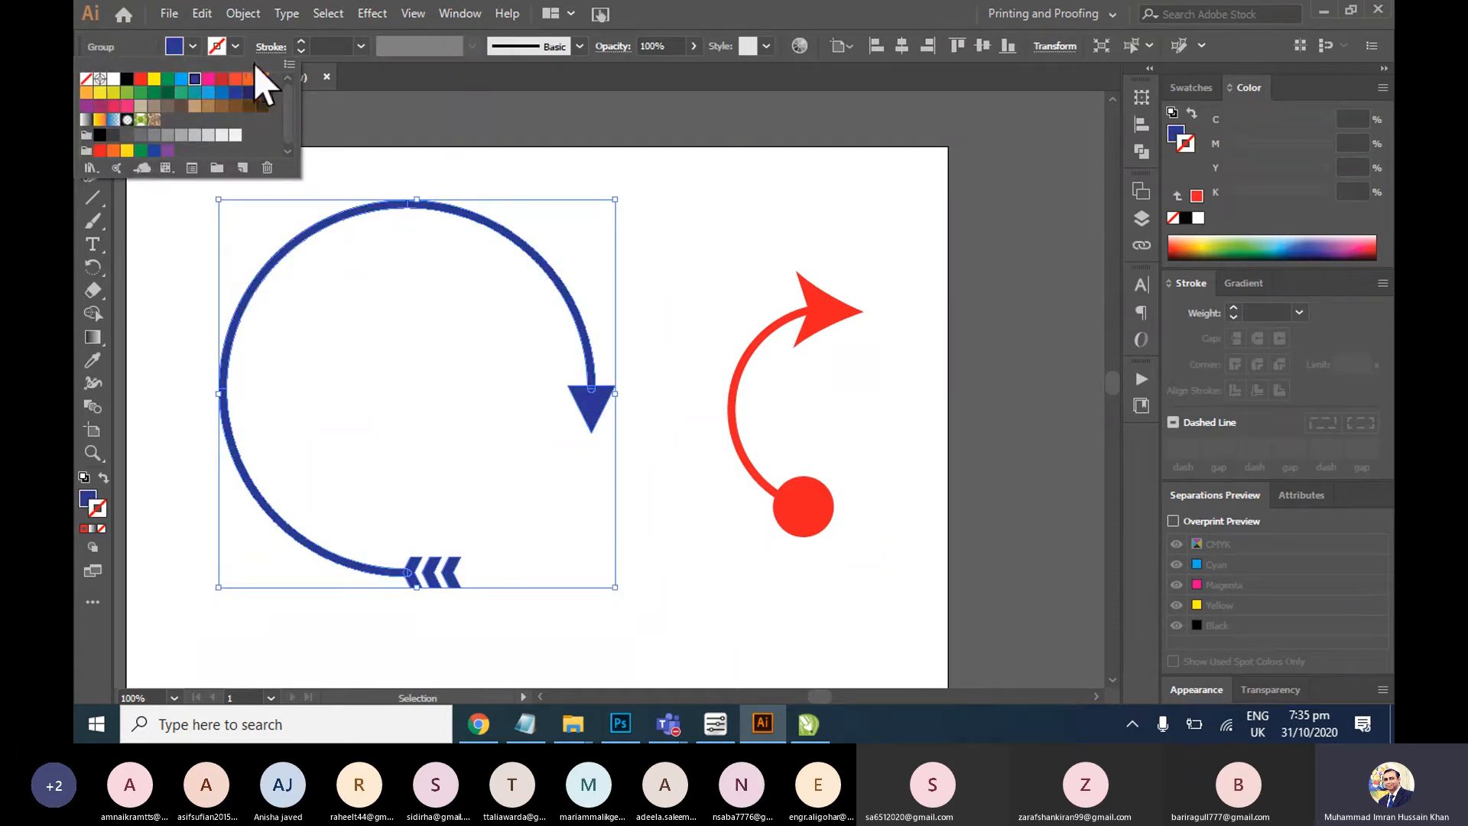
pyautogui.click(632, 228)
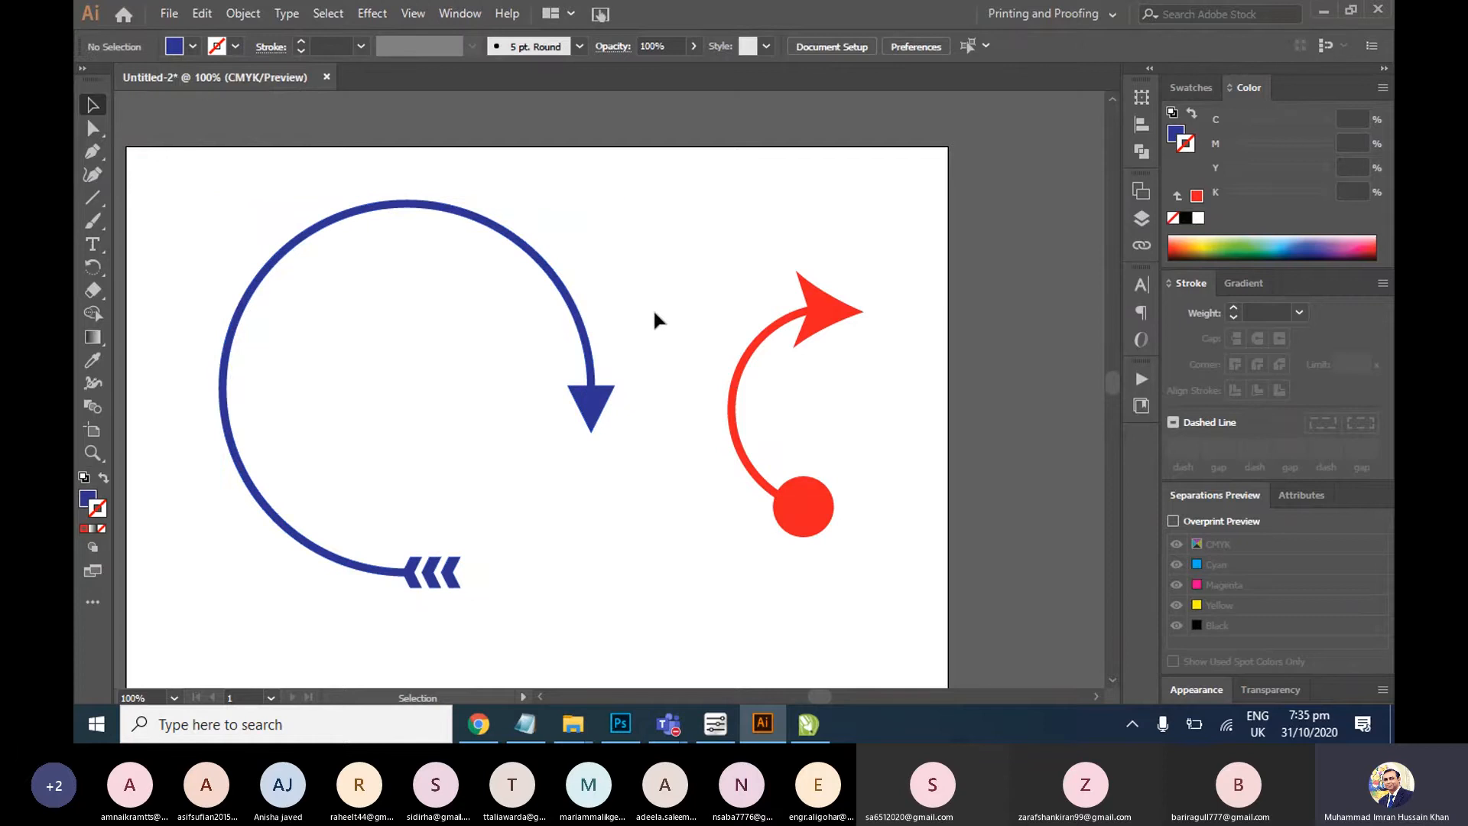
# Isolate the circular arrow group and pull its triangular head, upper-right arc and upper-left arc apart
pyautogui.click(607, 403)
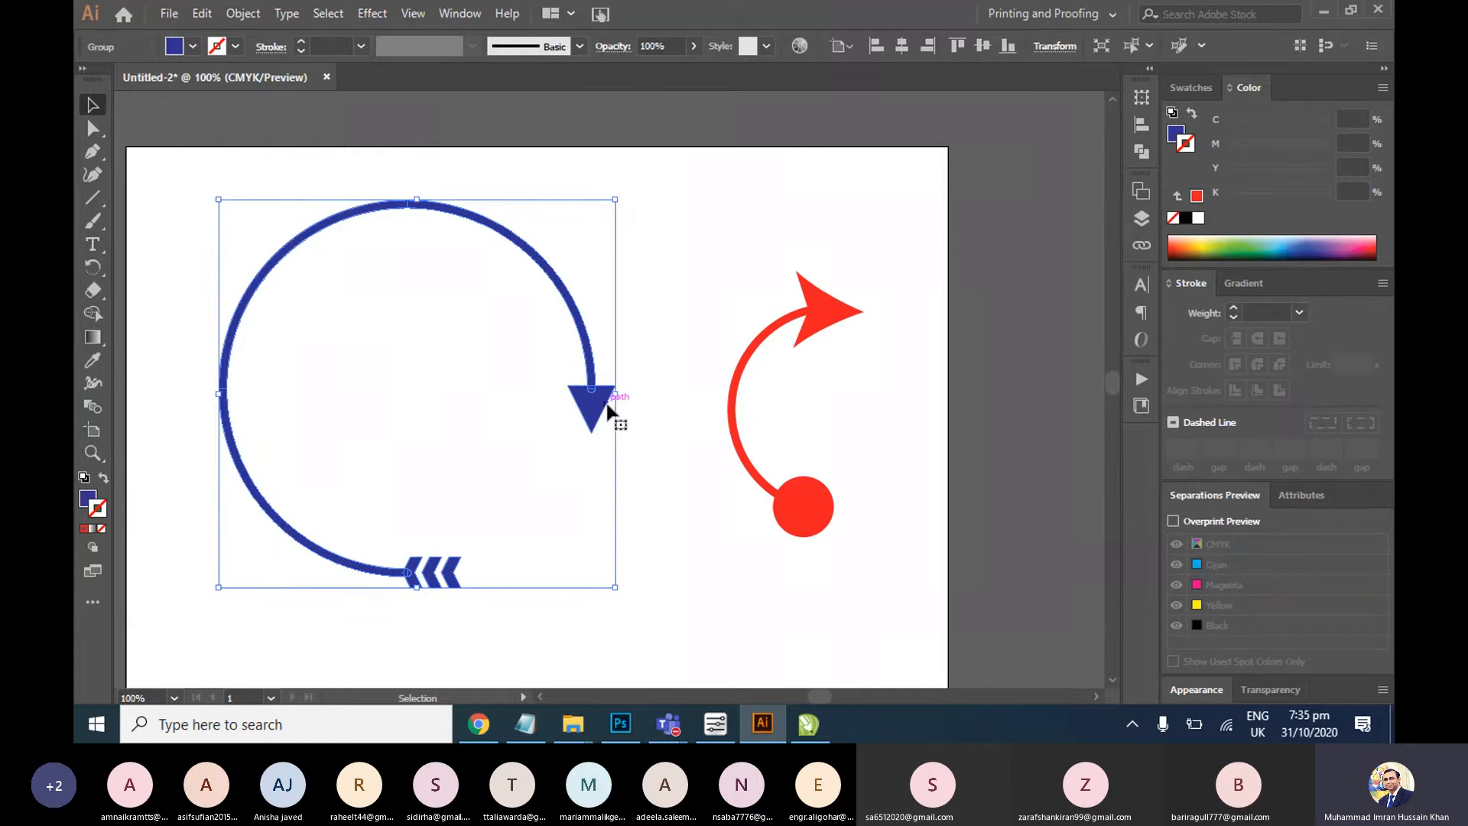
pyautogui.doubleClick(601, 407)
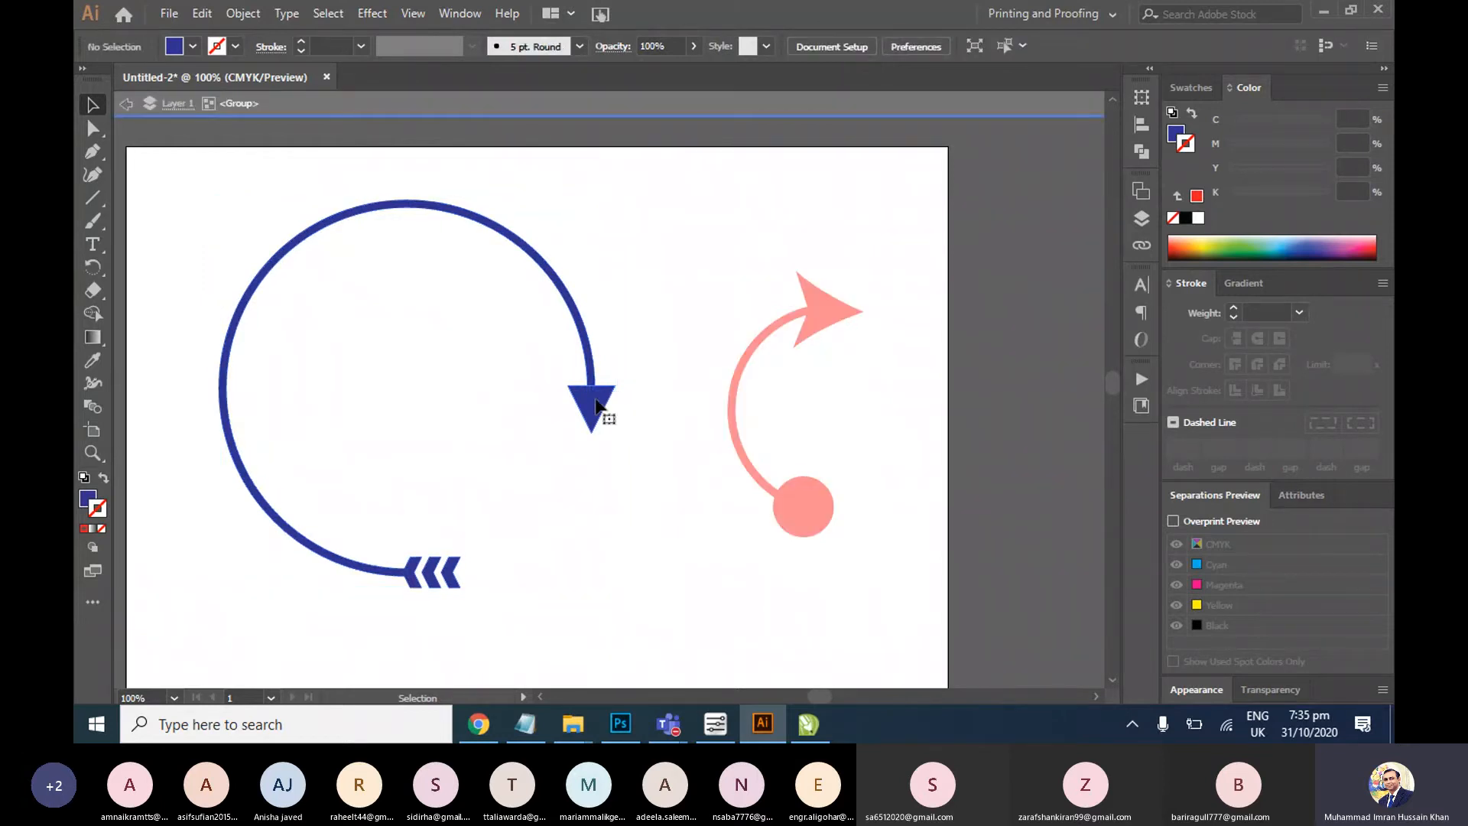
pyautogui.click(597, 406)
pyautogui.moveTo(597, 406); pyautogui.dragTo(644, 425)
pyautogui.moveTo(591, 379); pyautogui.dragTo(628, 370)
pyautogui.moveTo(401, 205); pyautogui.dragTo(326, 204)
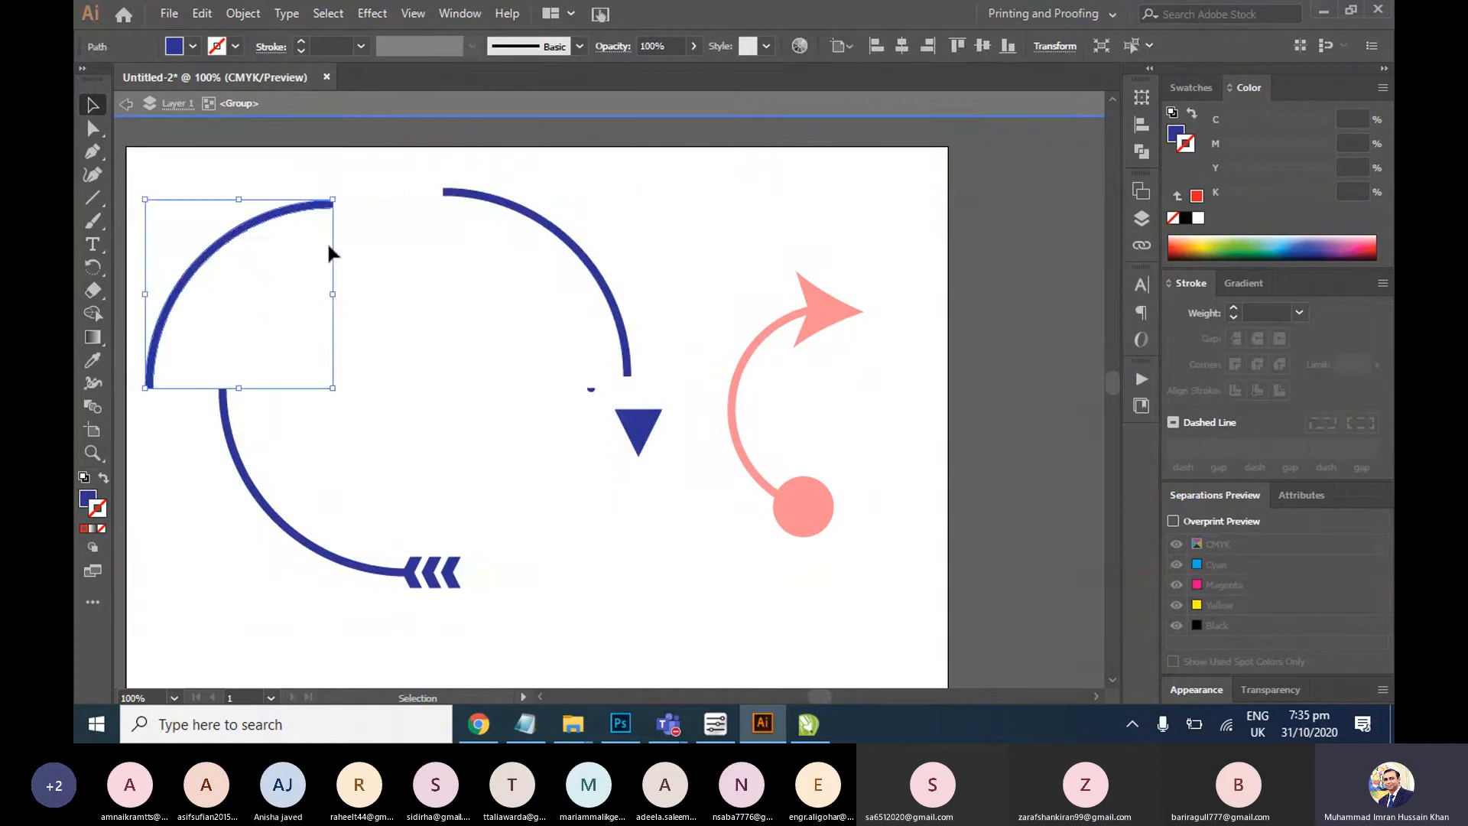
# Undo the moves of the separated arrow pieces and the last dark blue fill
pyautogui.hotkey('ctrl', 'z')
pyautogui.hotkey('ctrl', 'z')
pyautogui.hotkey('ctrl', 'z')
pyautogui.hotkey('ctrl', 'z')
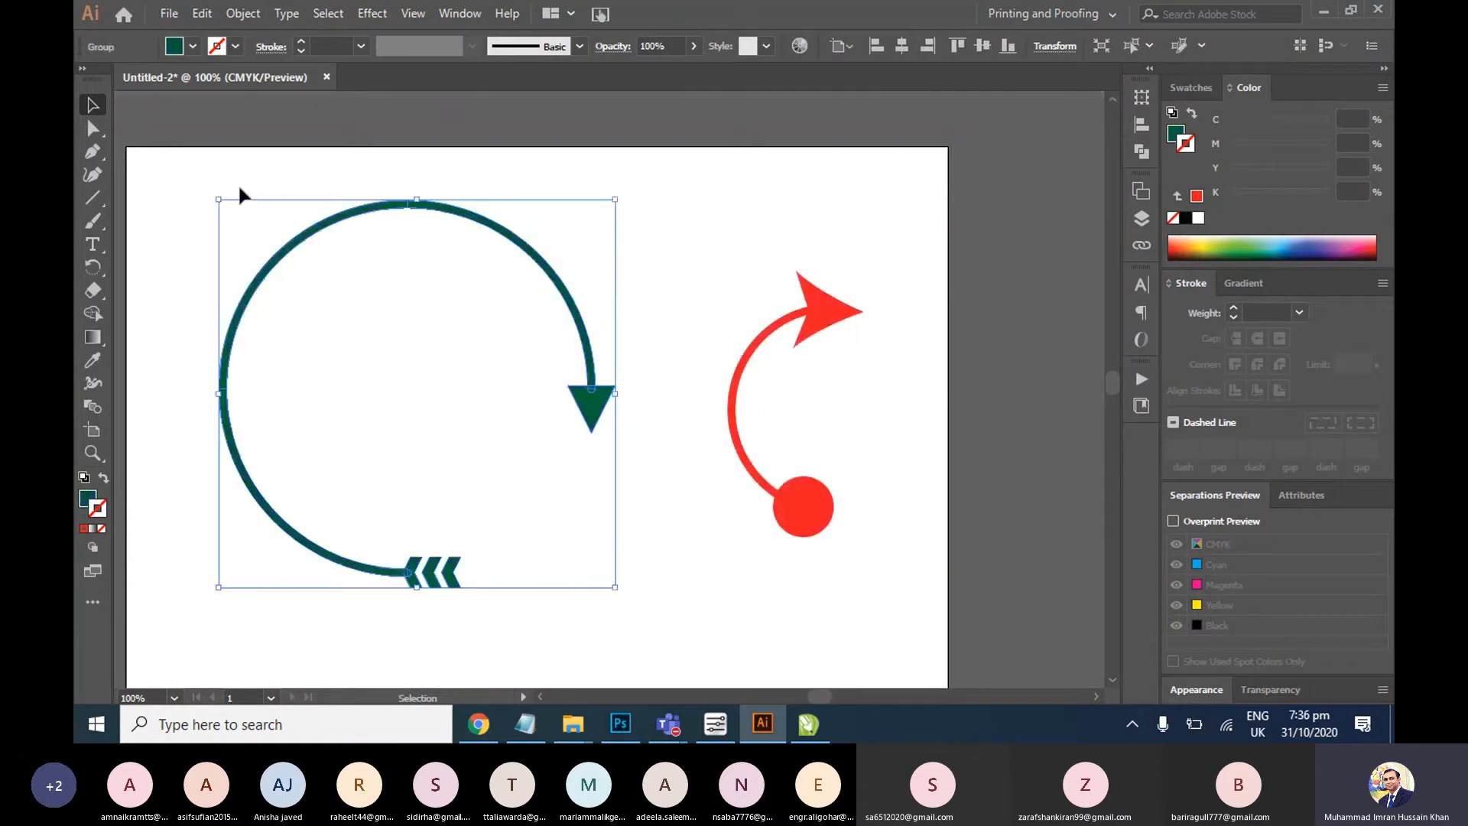
# Move the circular arrow group slightly toward the right and down on the artboard
pyautogui.moveTo(337, 220); pyautogui.dragTo(494, 216)
pyautogui.click(486, 188)
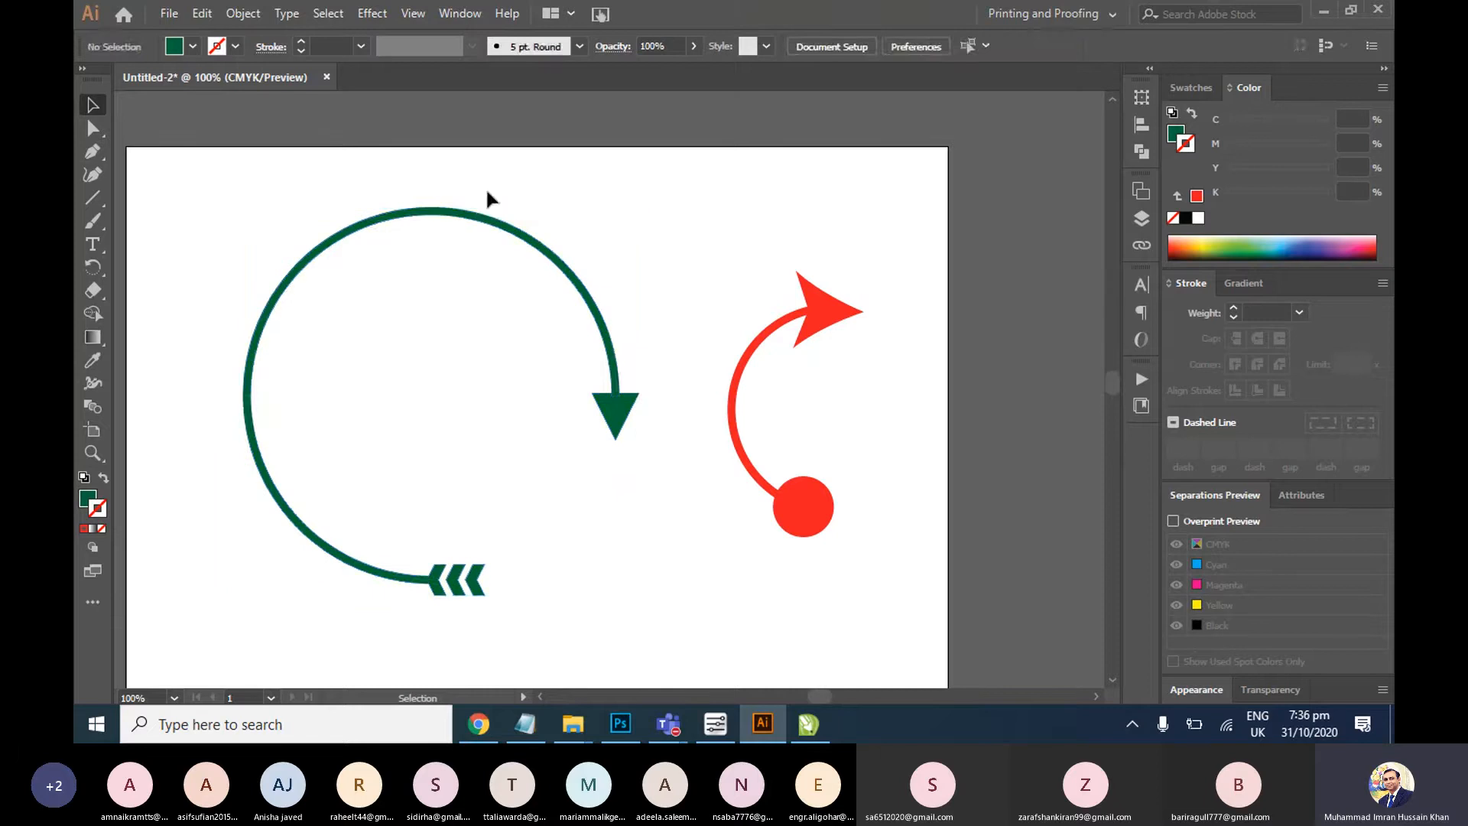
pyautogui.click(487, 218)
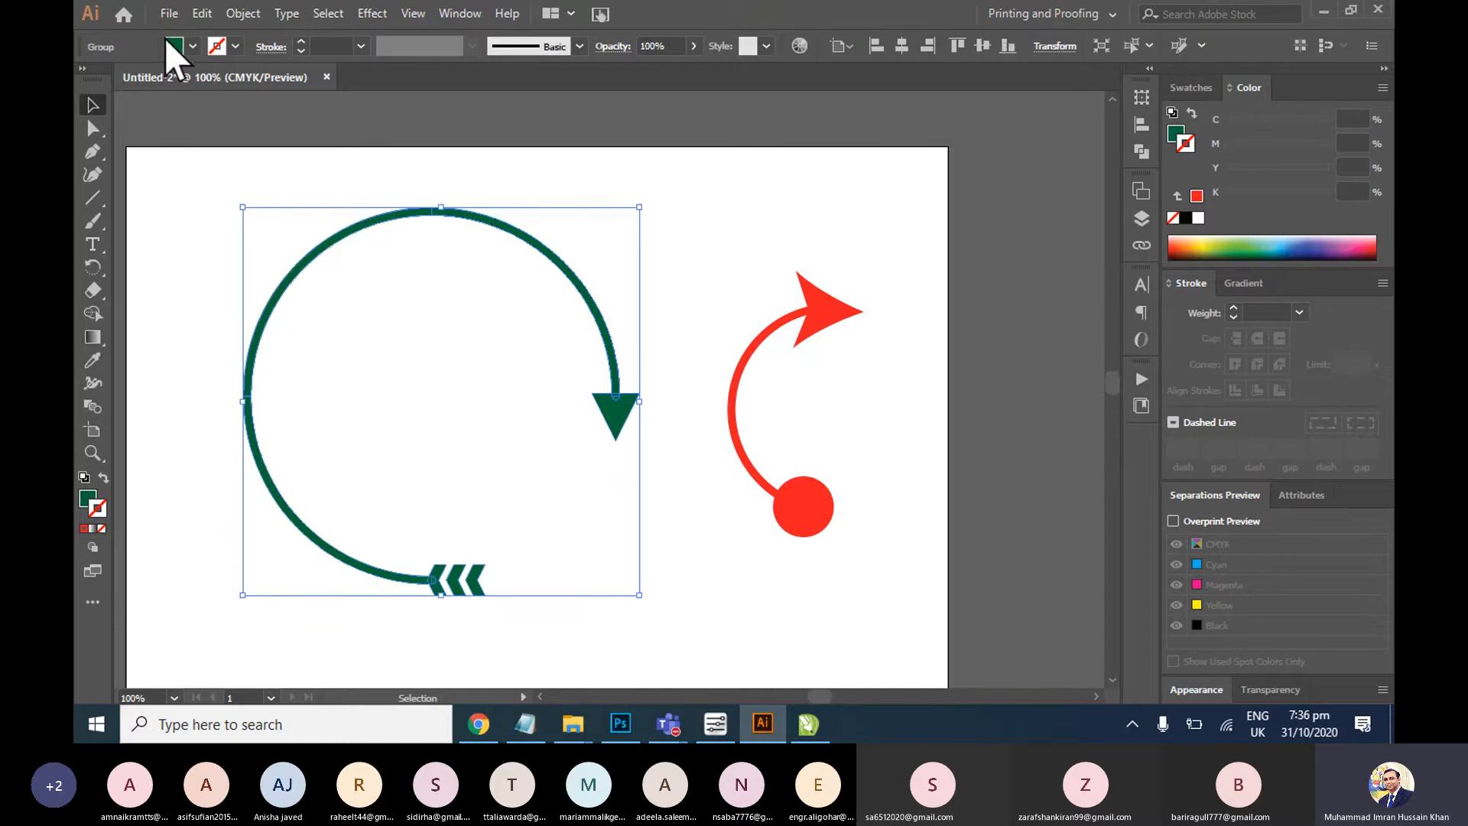
pyautogui.click(480, 217)
# Set the red curved arrow's stroke to the dark blue C=100 M=100 Y=25 K=25 swatch and deselect it
pyautogui.click(819, 312)
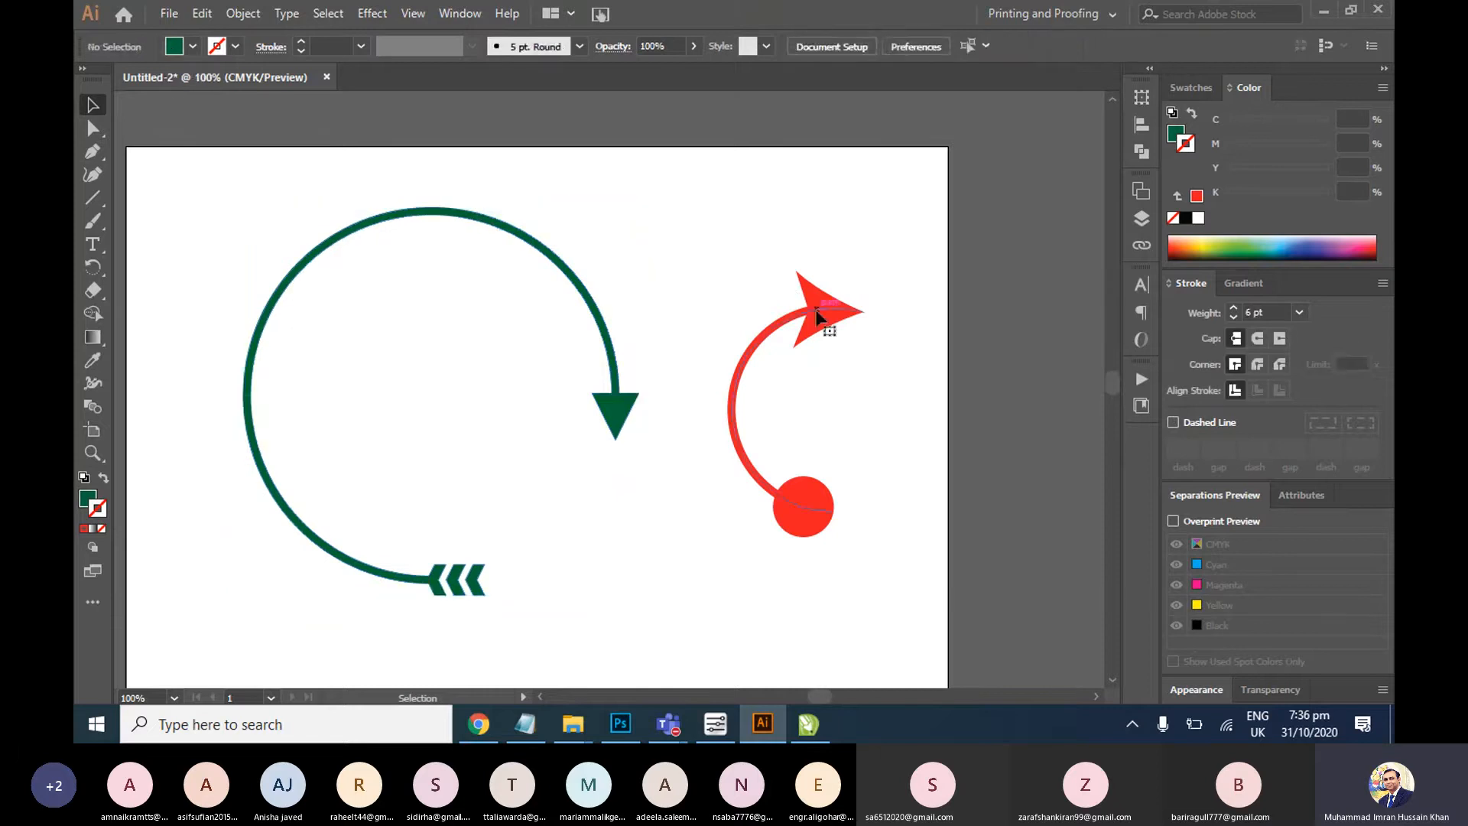
pyautogui.click(235, 46)
pyautogui.click(249, 93)
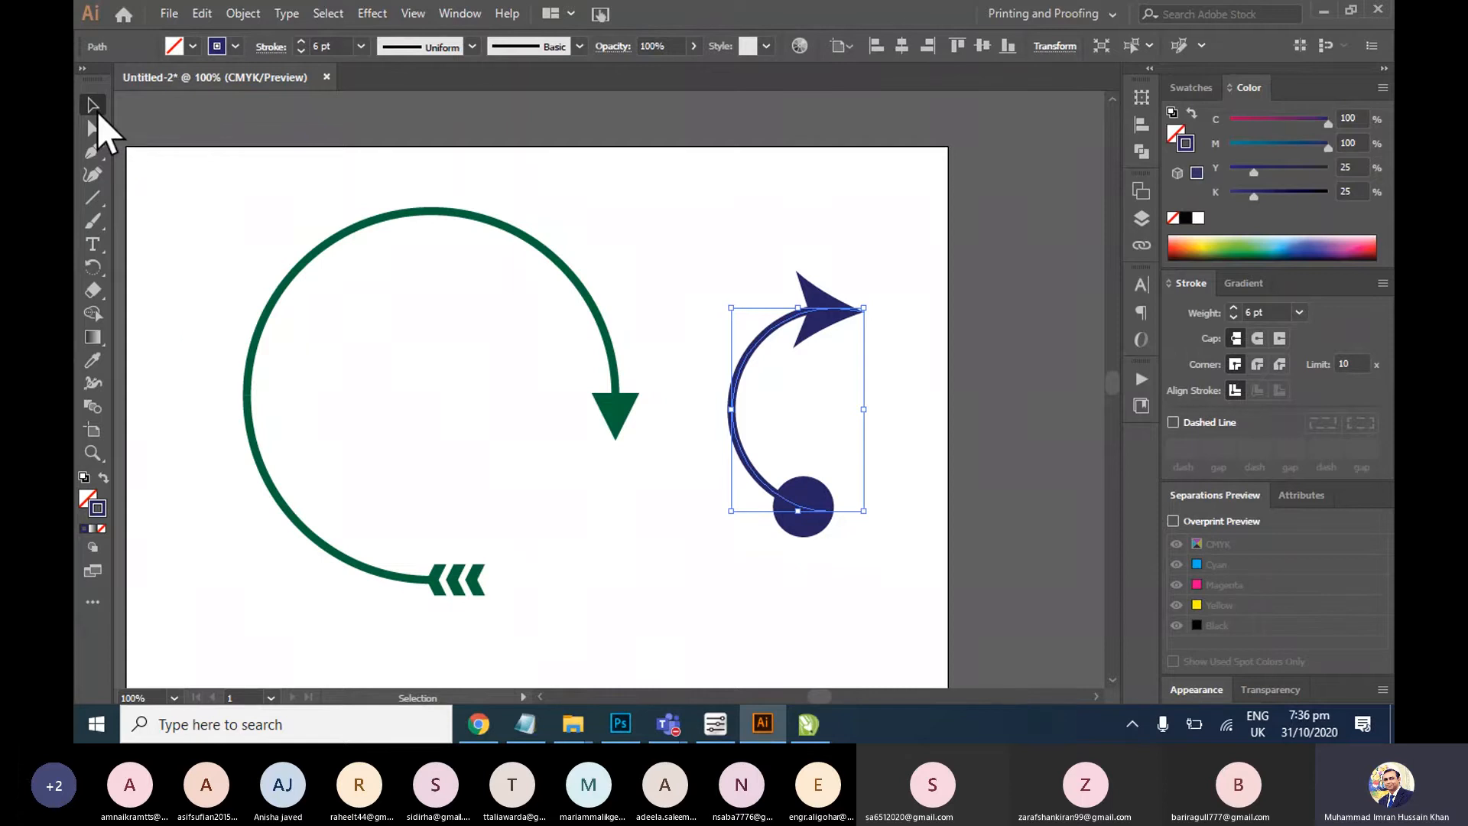
pyautogui.click(809, 209)
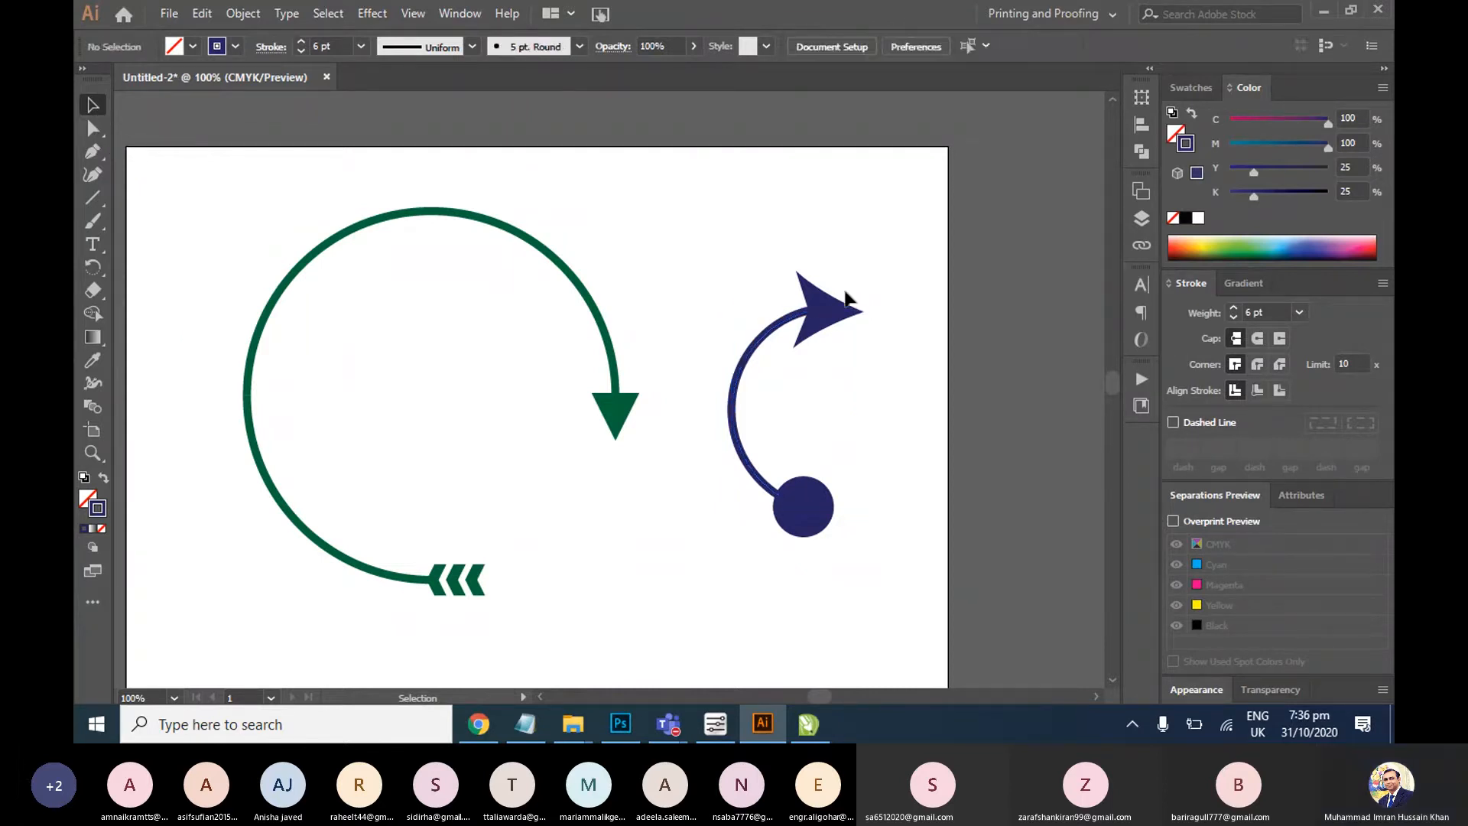
# Delete the curved arrow and the circular arrow from the artboard
pyautogui.click(839, 310)
pyautogui.press('Delete')
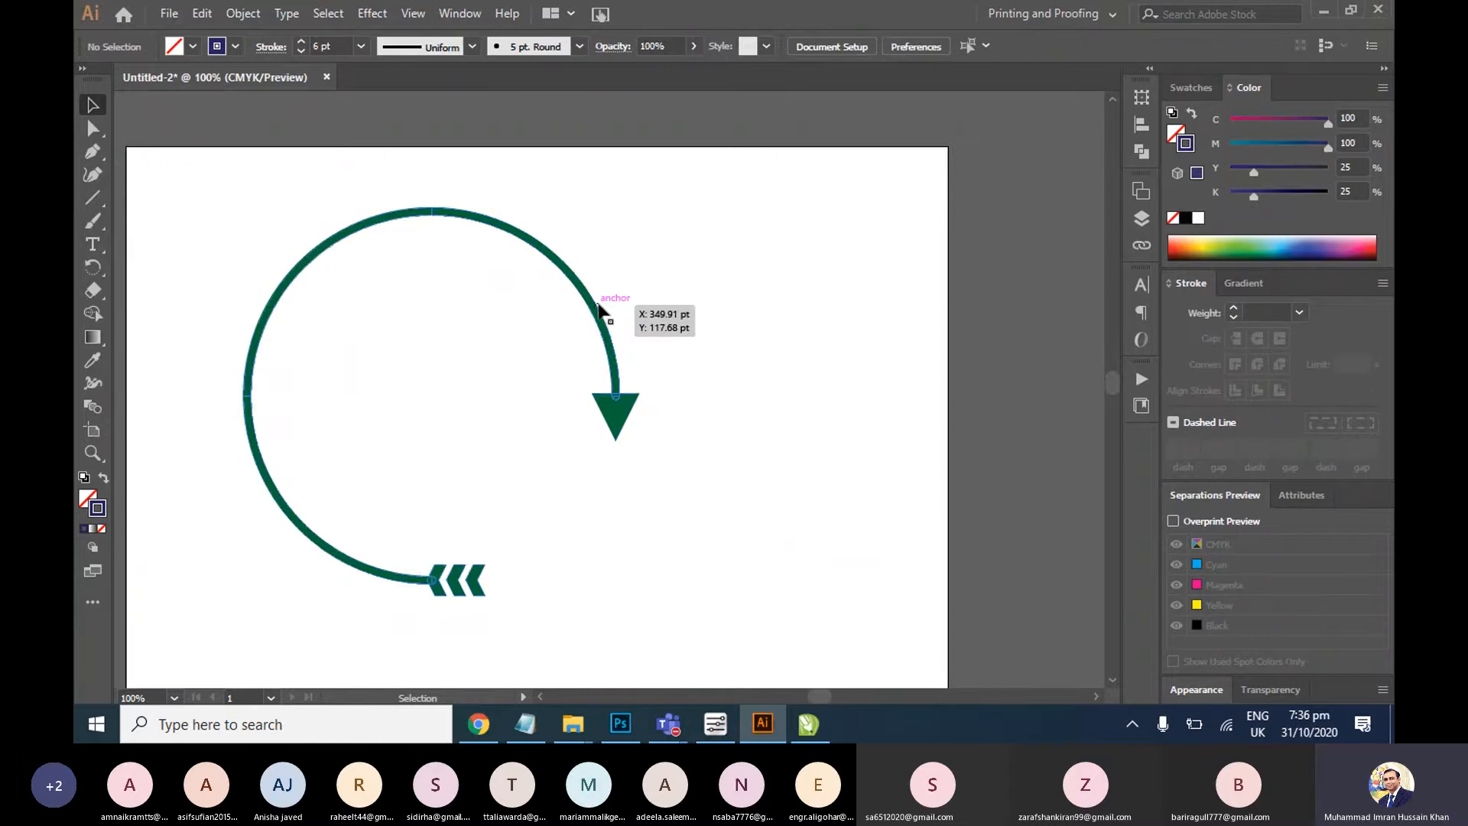
pyautogui.click(599, 307)
pyautogui.press('Delete')
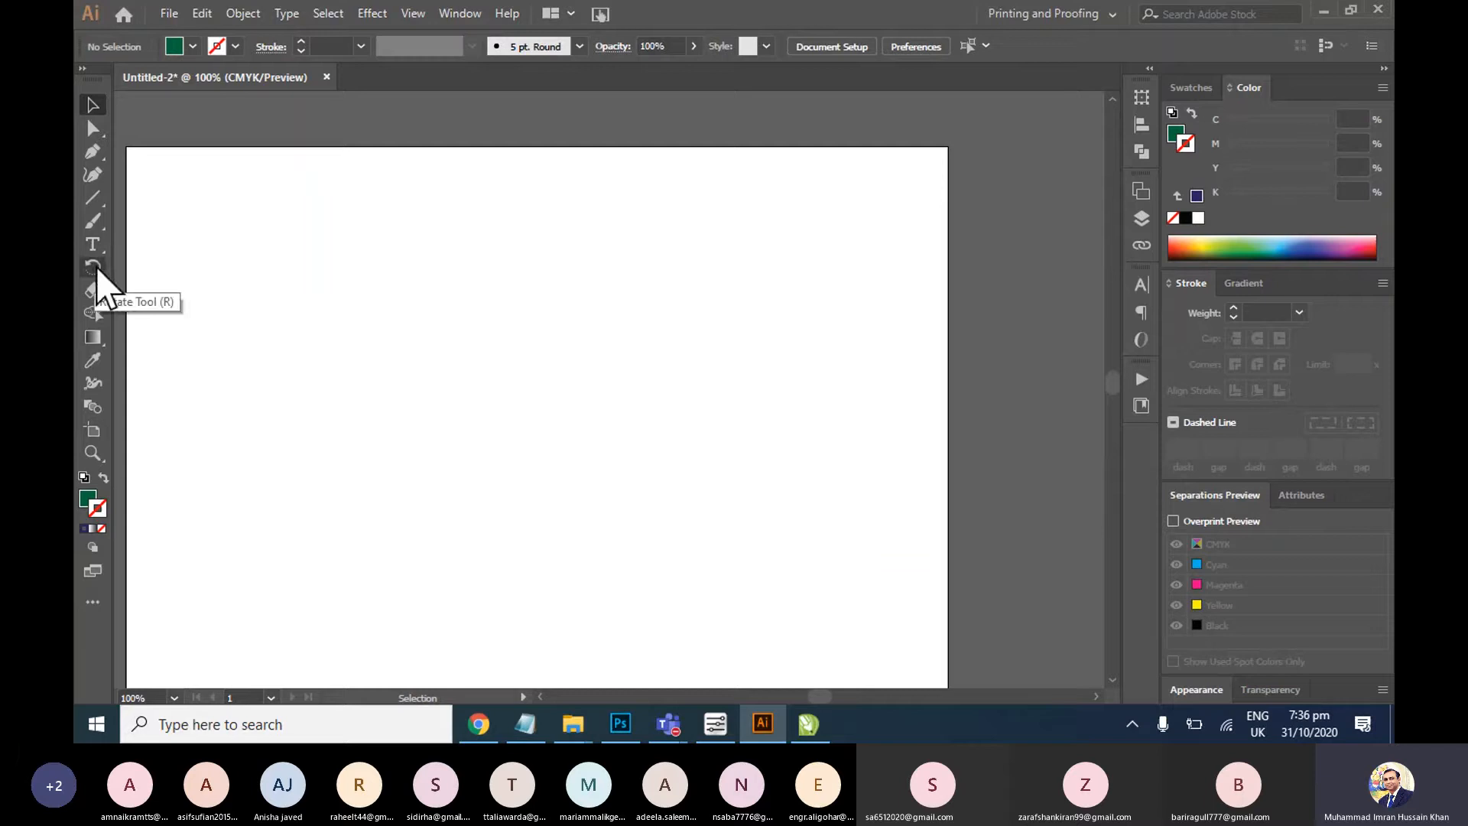
# Draw a green freeform shape with straight and curved segments using the Pen tool, and delete it
pyautogui.click(93, 151)
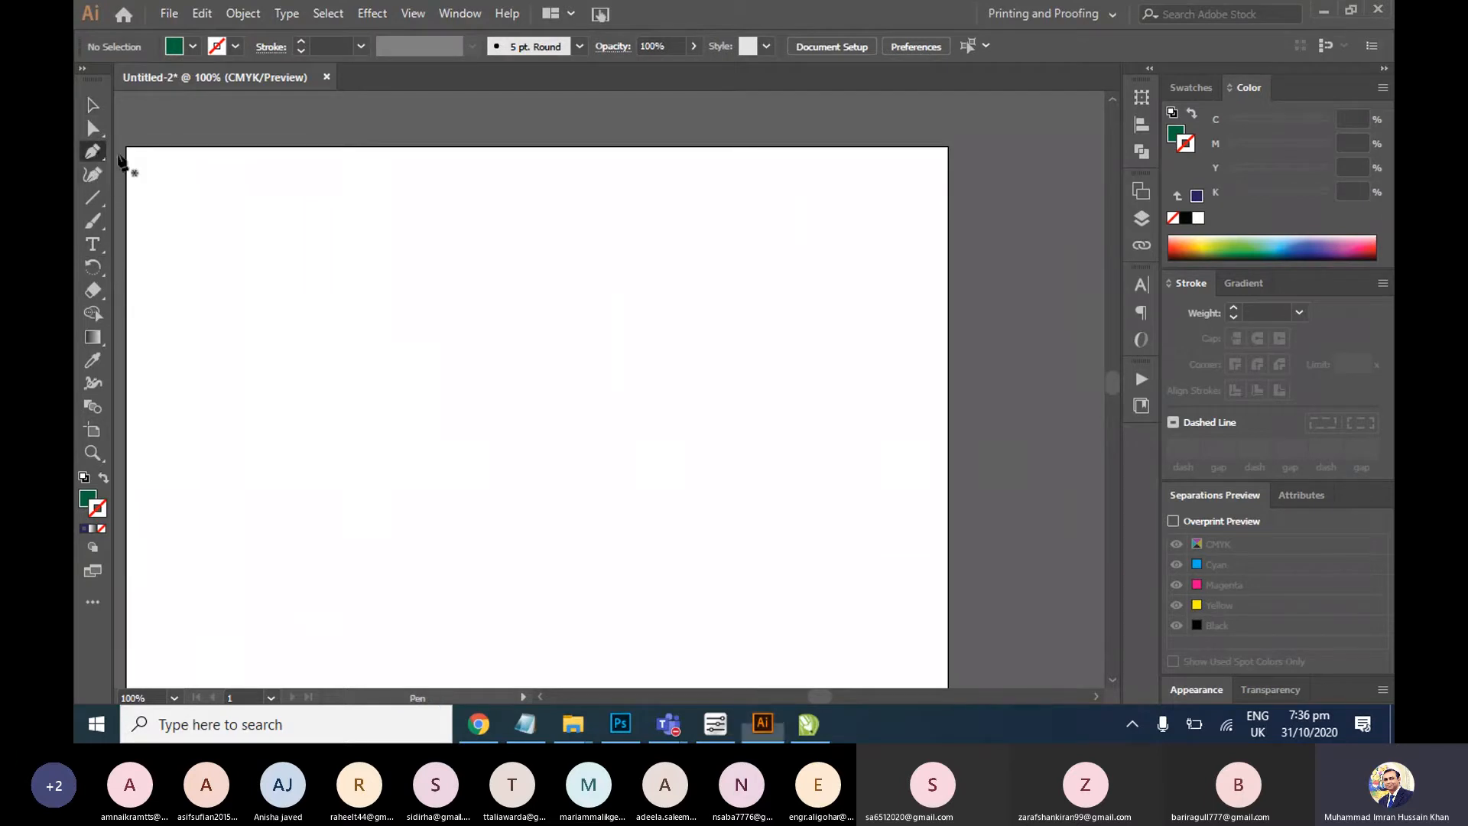
pyautogui.click(400, 364)
pyautogui.click(722, 315)
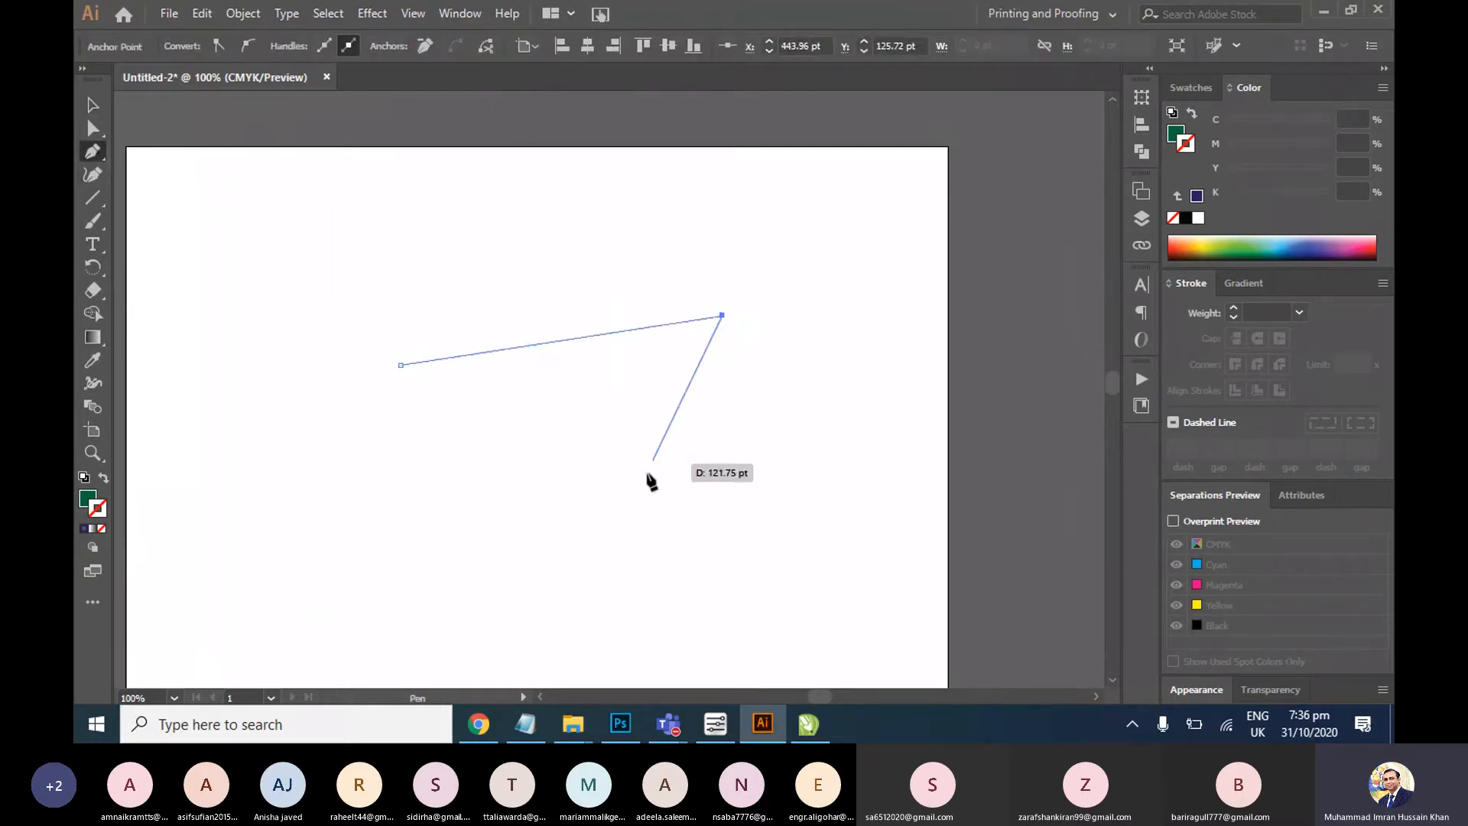
pyautogui.click(630, 506)
pyautogui.click(400, 519)
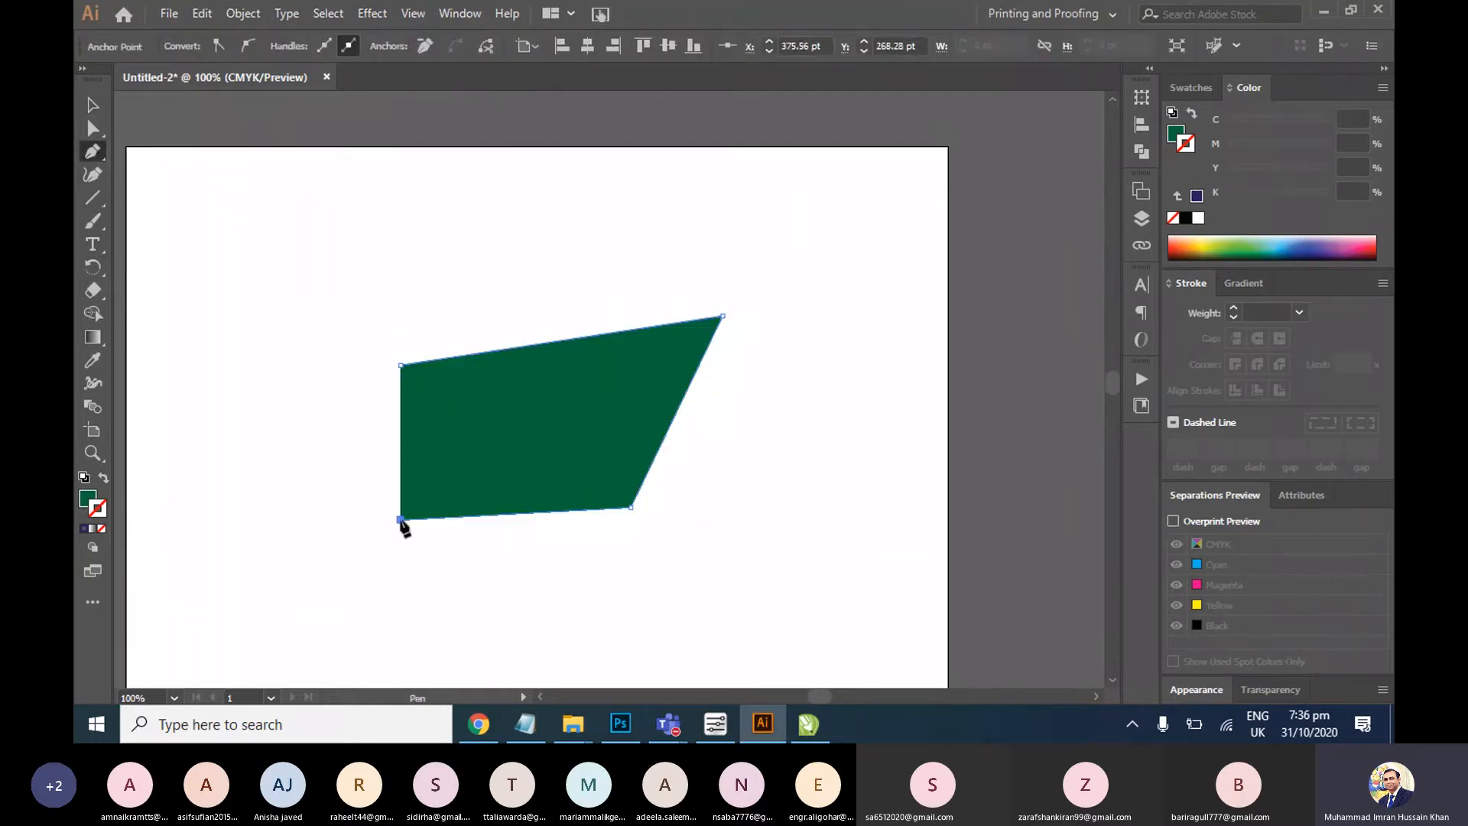
pyautogui.click(283, 499)
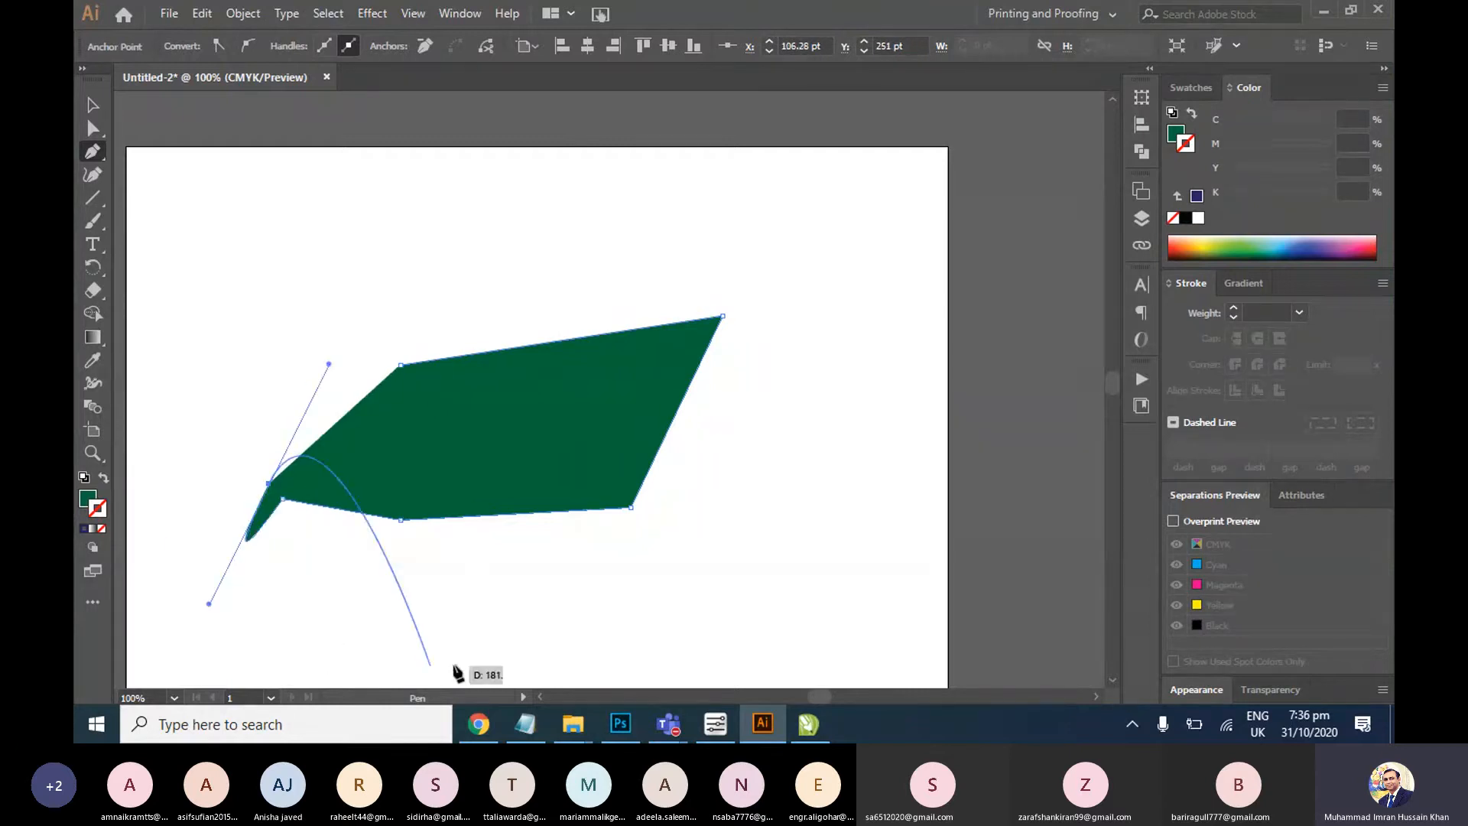
pyautogui.moveTo(517, 632); pyautogui.dragTo(691, 575)
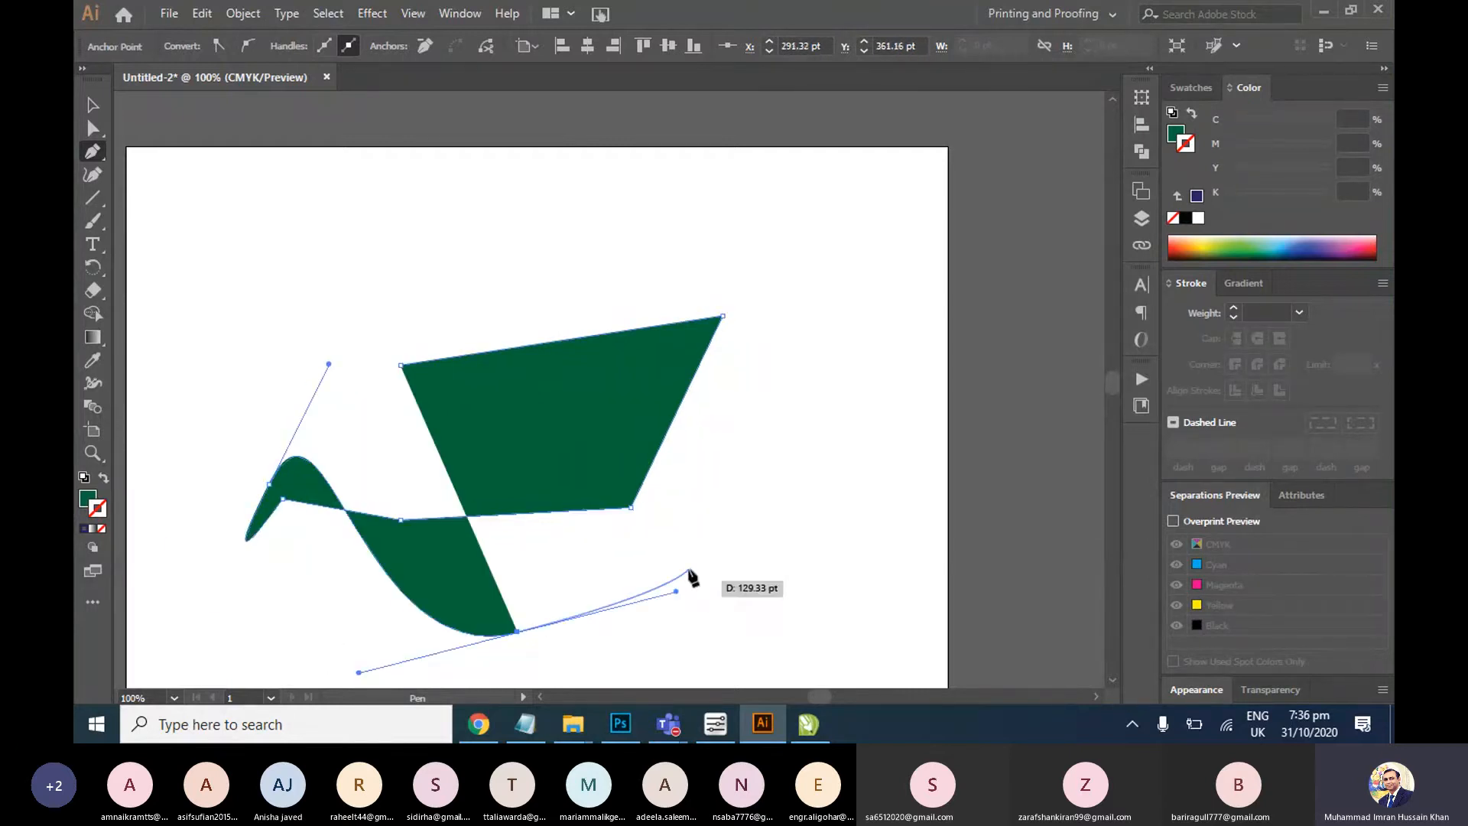
pyautogui.moveTo(771, 416); pyautogui.dragTo(714, 321)
pyautogui.click(93, 105)
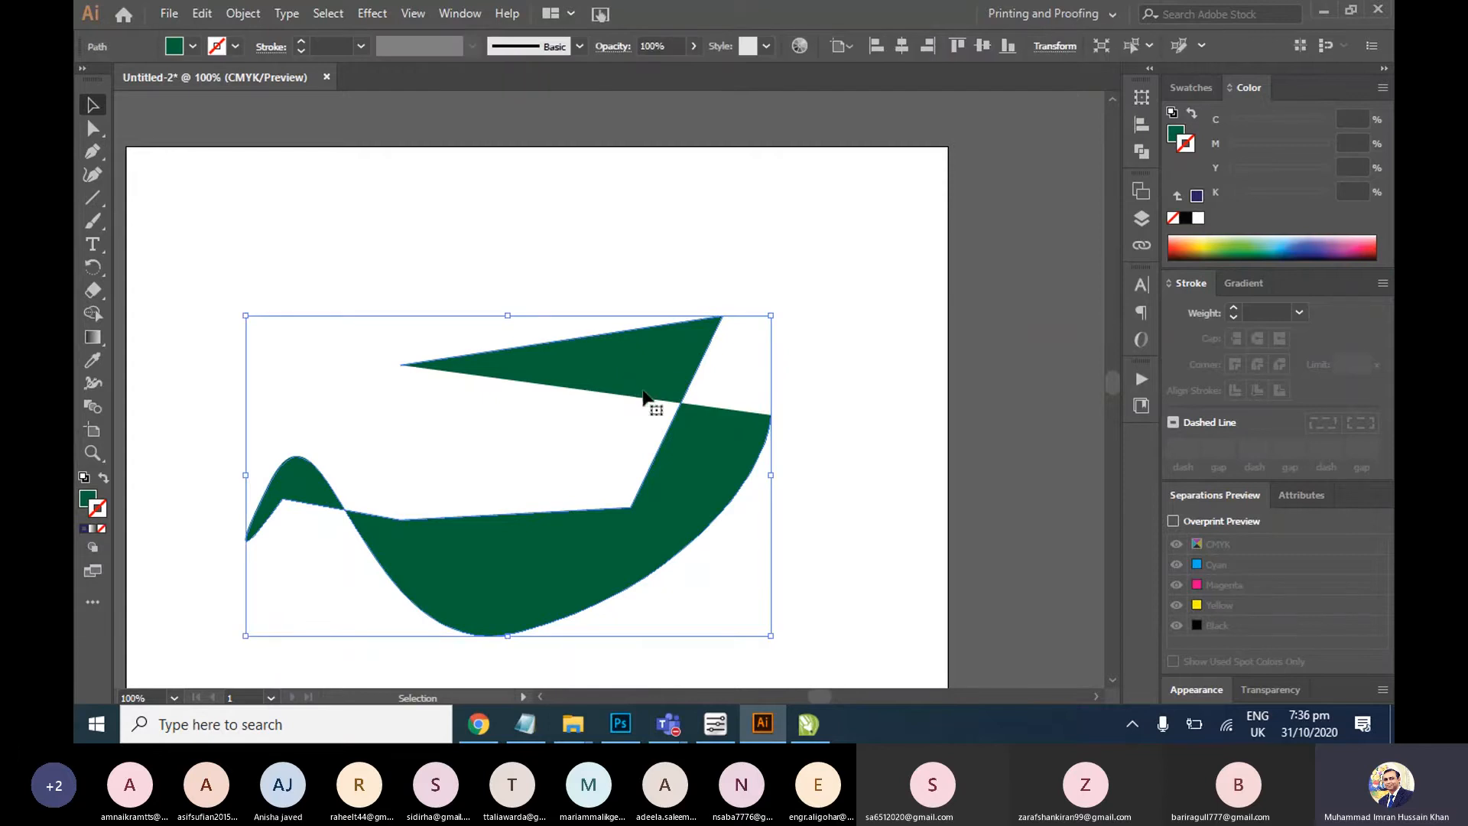
pyautogui.press('Delete')
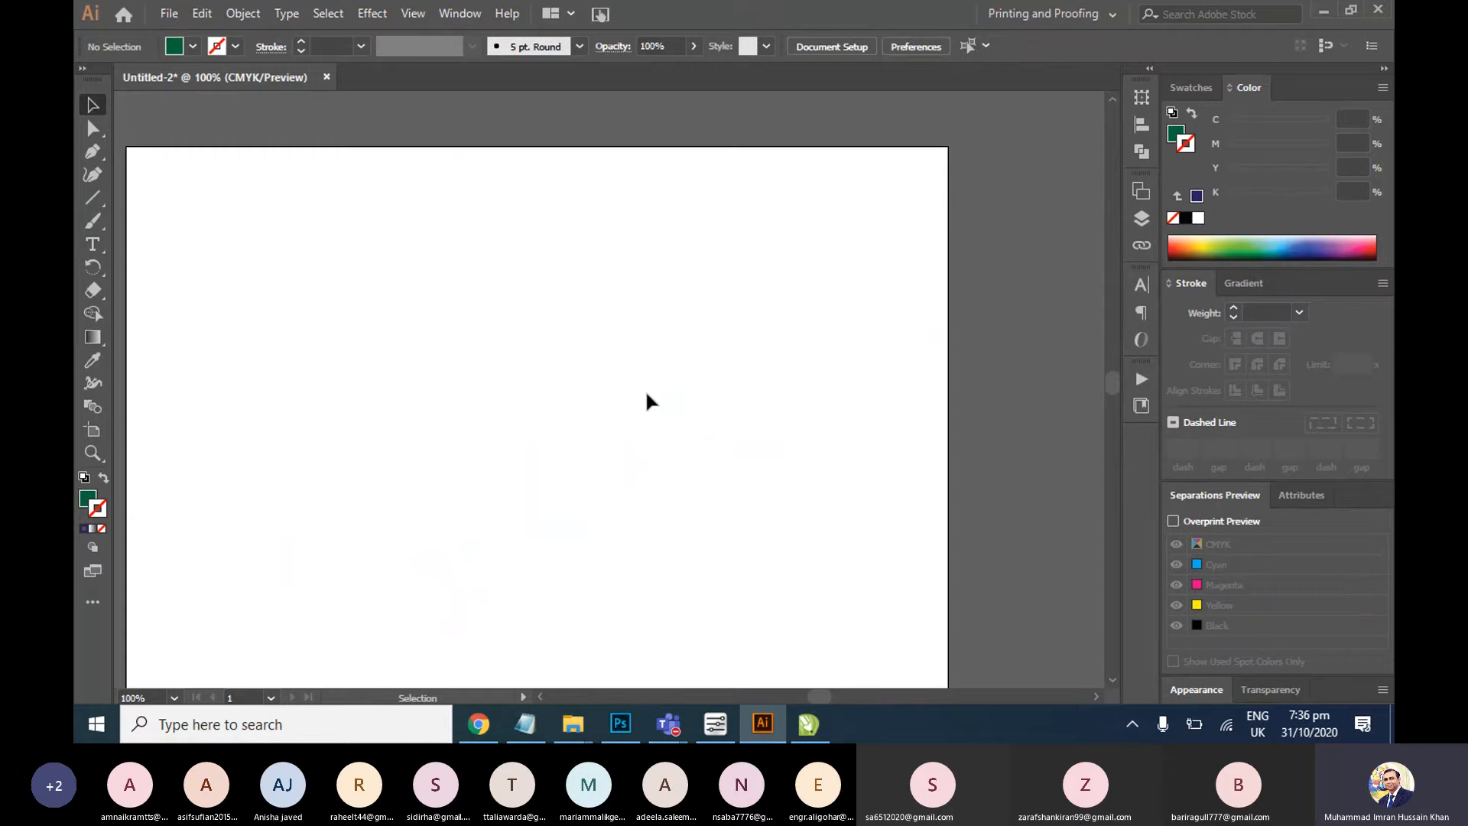
# Look over the CorelDRAW window and return to Illustrator to examine the Direct Selection, Pen and Curvature tool variants
pyautogui.click(808, 724)
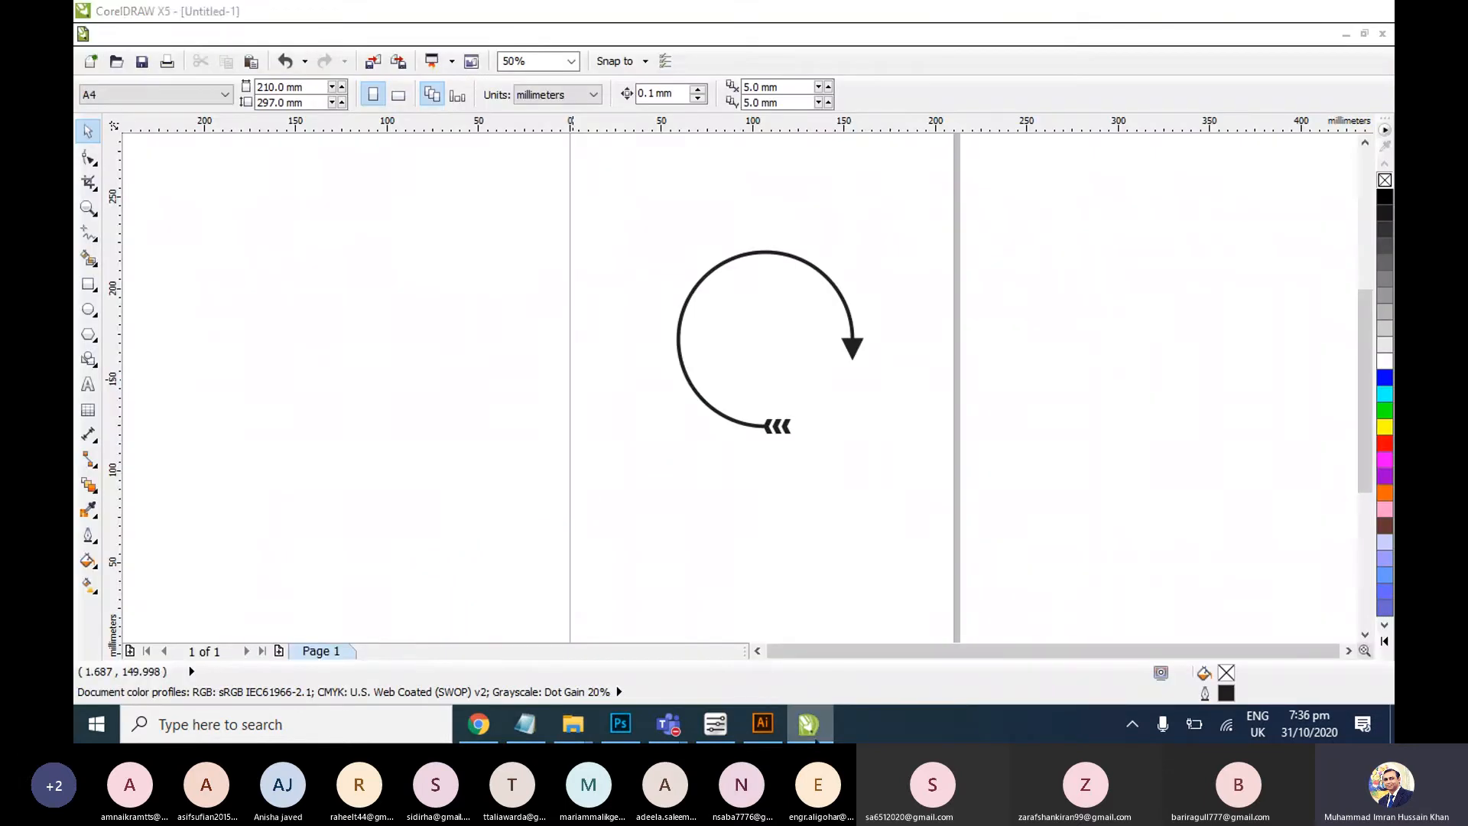
pyautogui.click(810, 727)
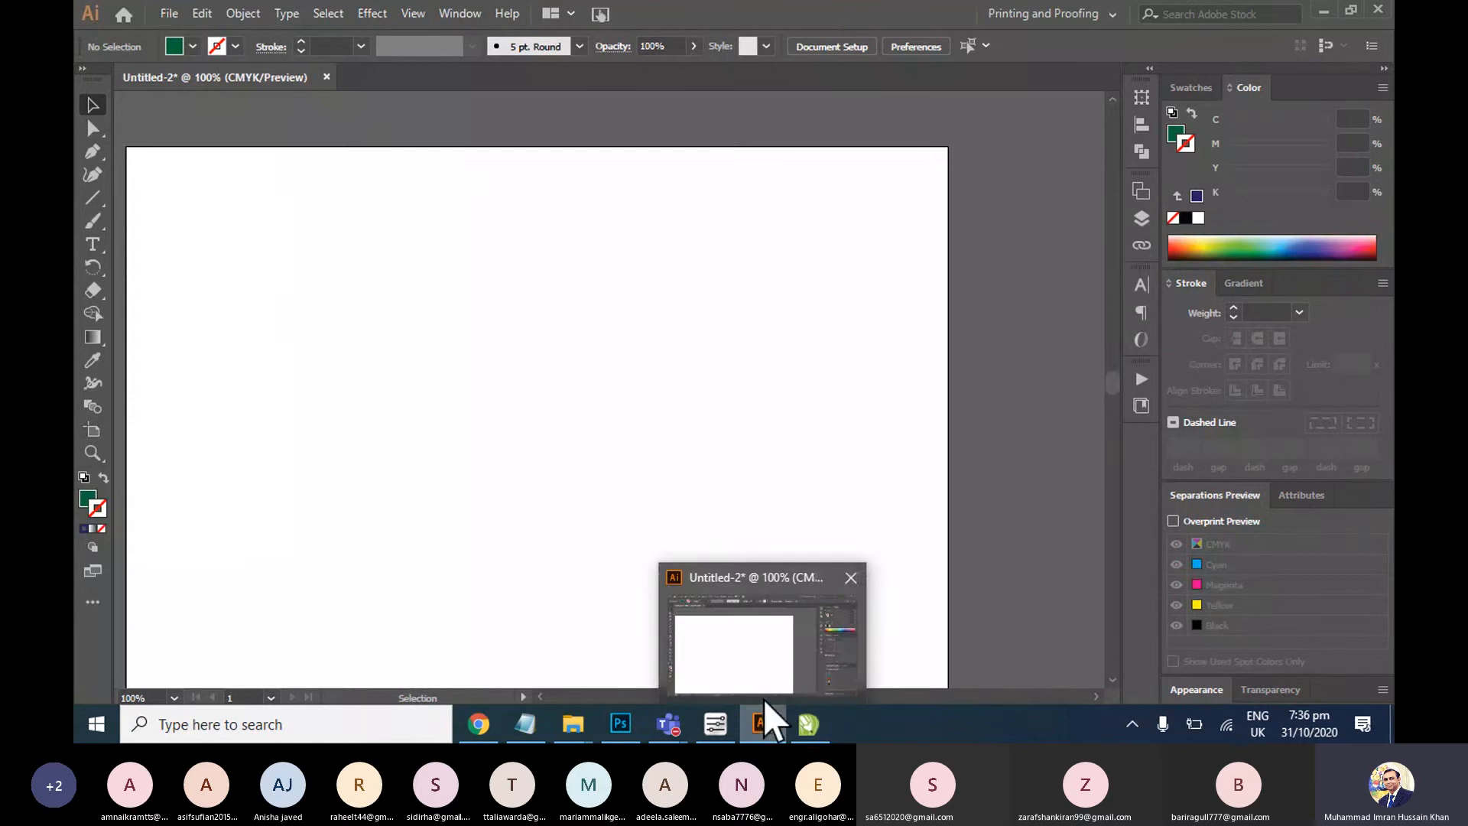
pyautogui.press('space')
pyautogui.moveTo(461, 387); pyautogui.dragTo(554, 406)
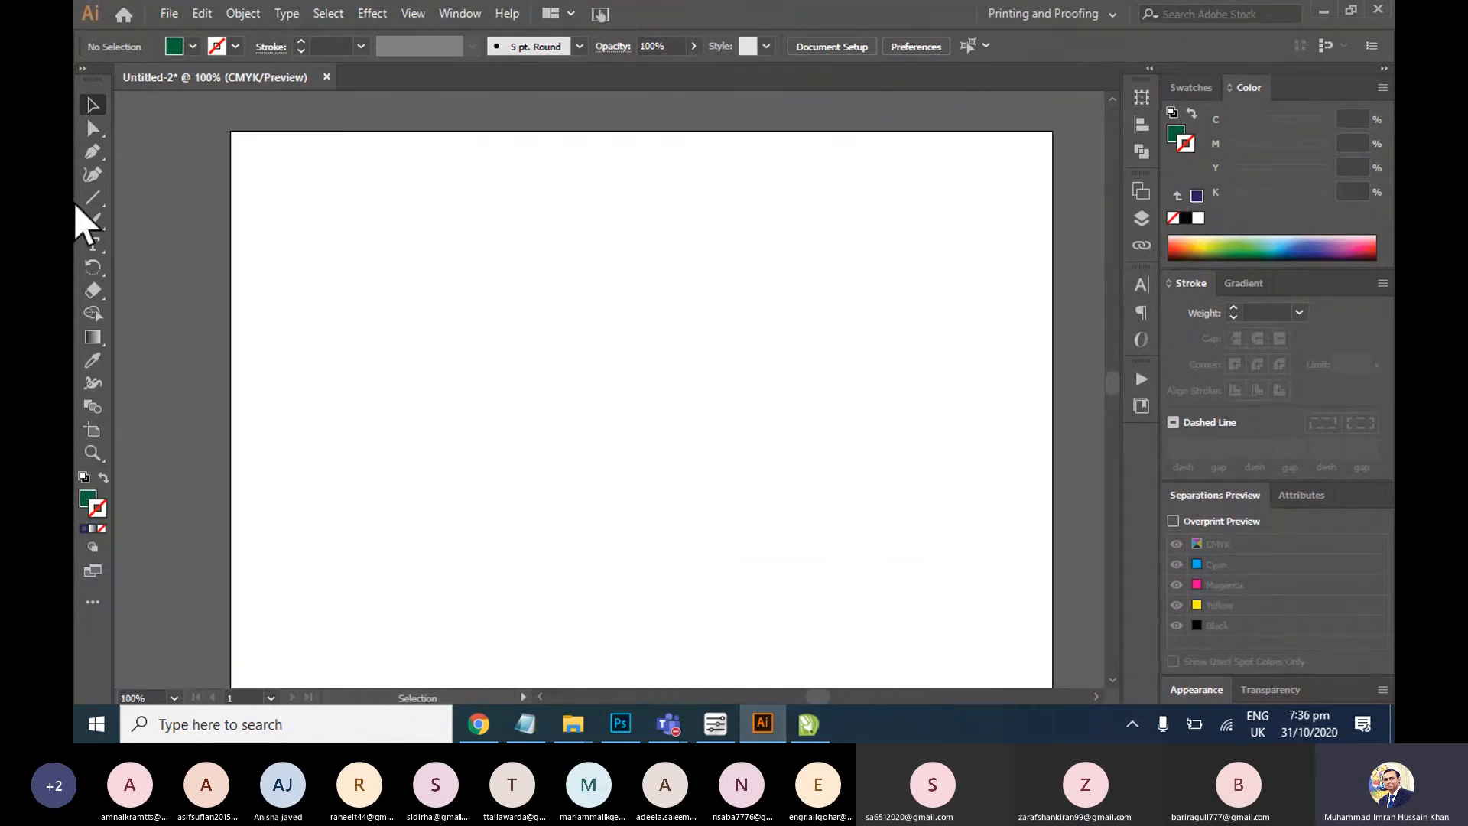
pyautogui.moveTo(91, 152)
pyautogui.mouseDown()
pyautogui.moveTo(136, 174)
pyautogui.moveTo(98, 136)
pyautogui.mouseUp()
pyautogui.click(96, 130)
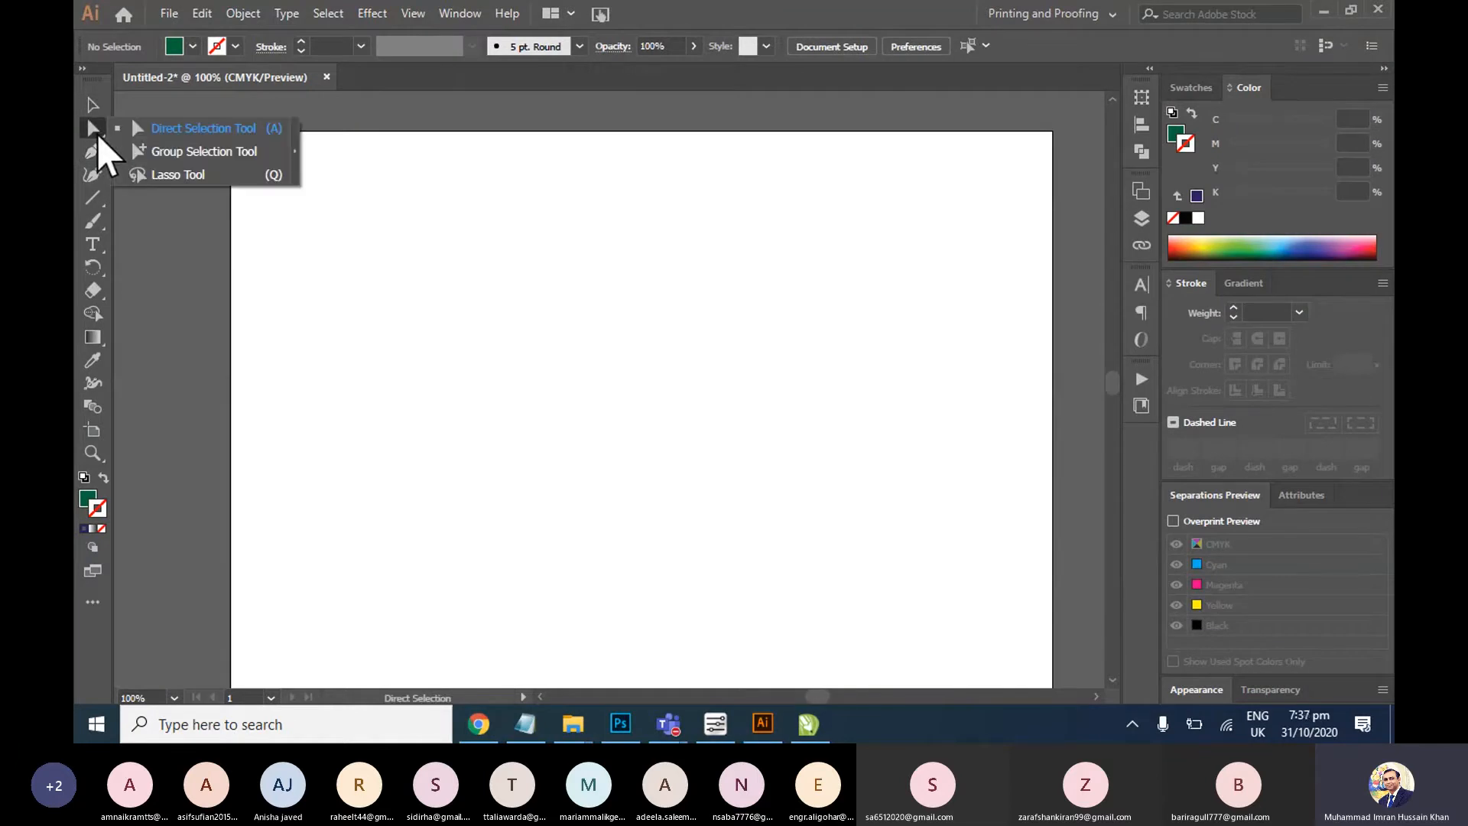
pyautogui.click(96, 151)
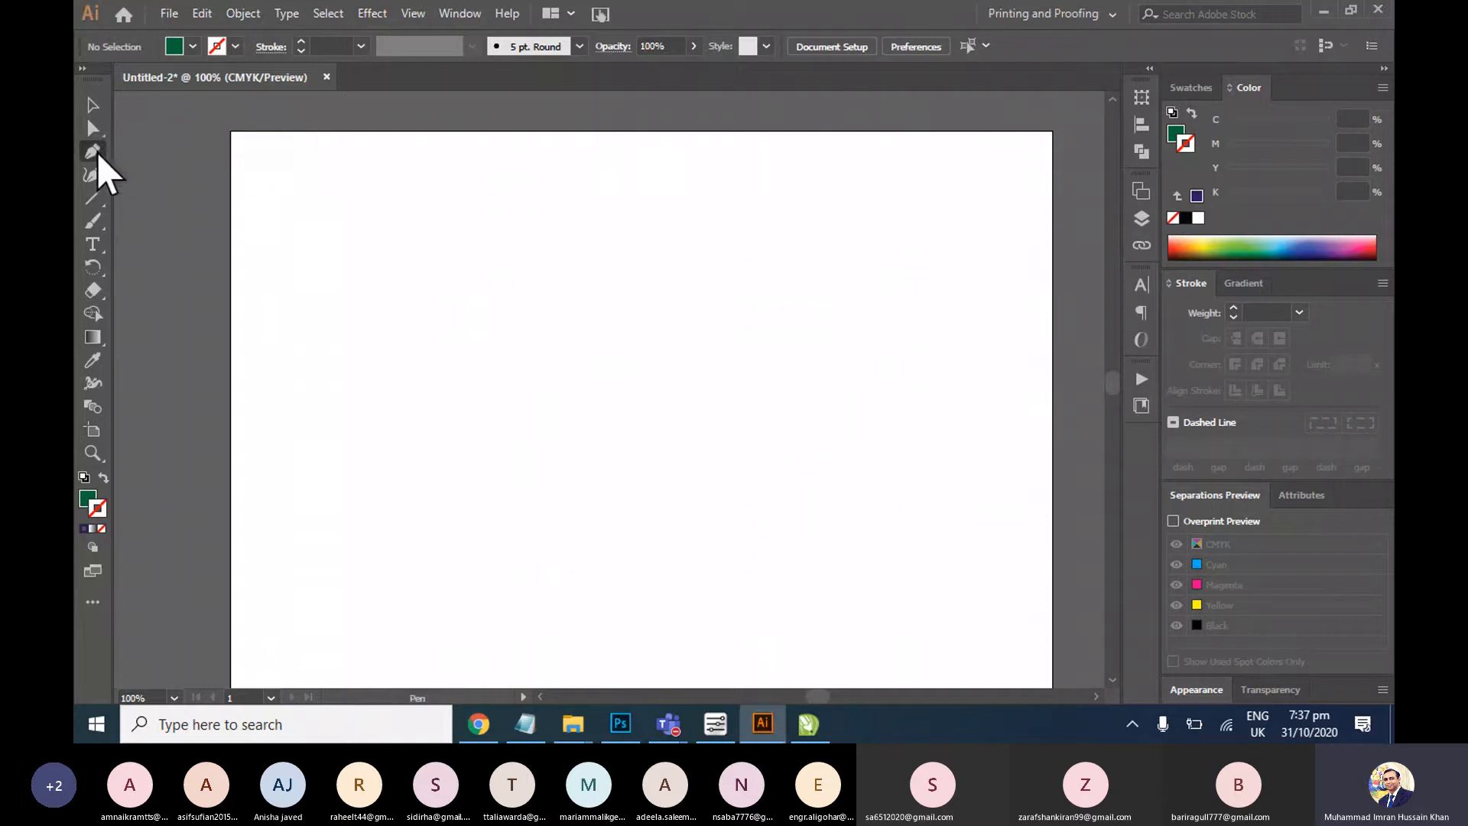
pyautogui.moveTo(97, 152); pyautogui.dragTo(98, 152)
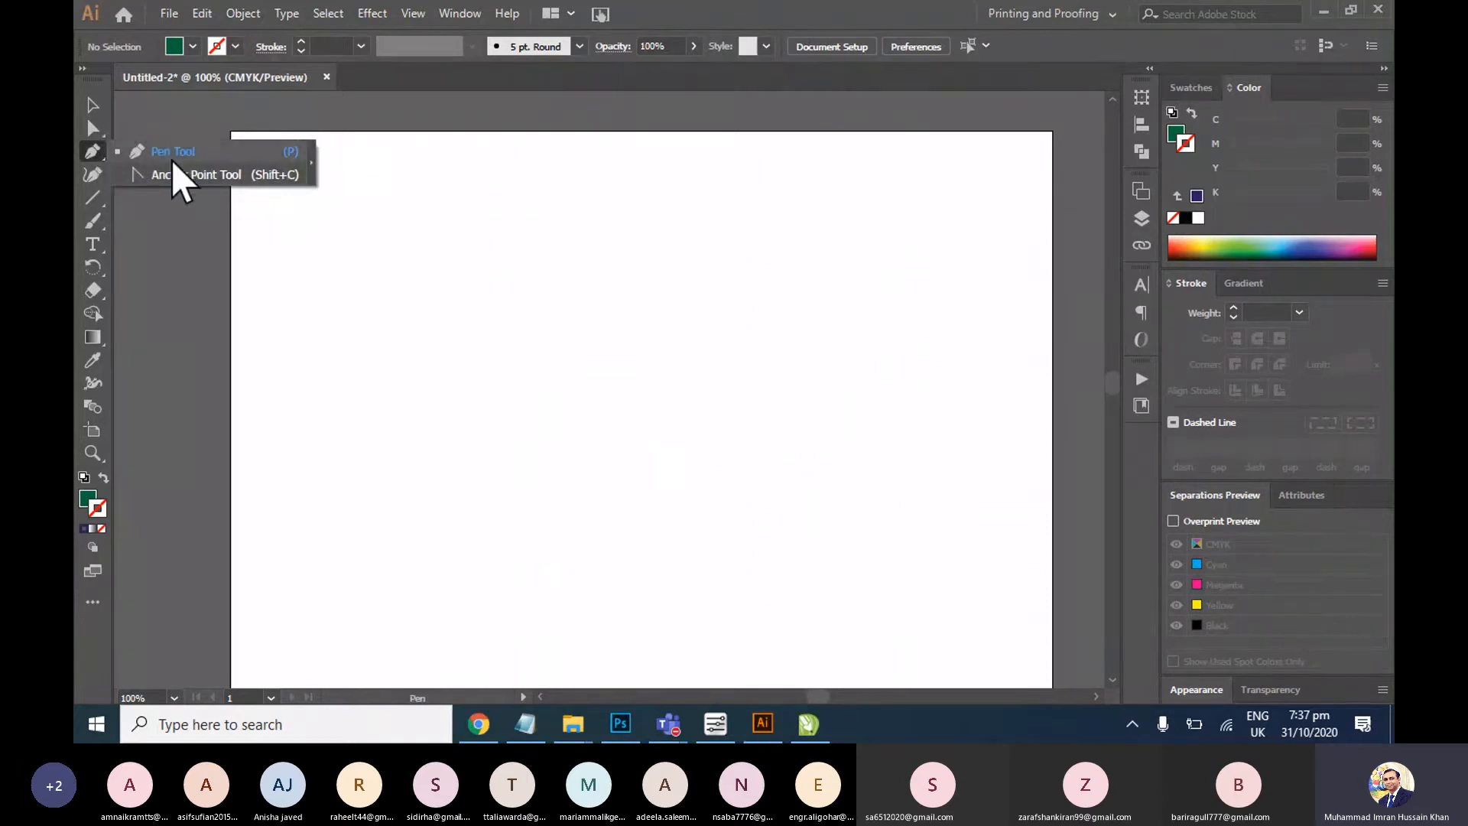
pyautogui.click(102, 172)
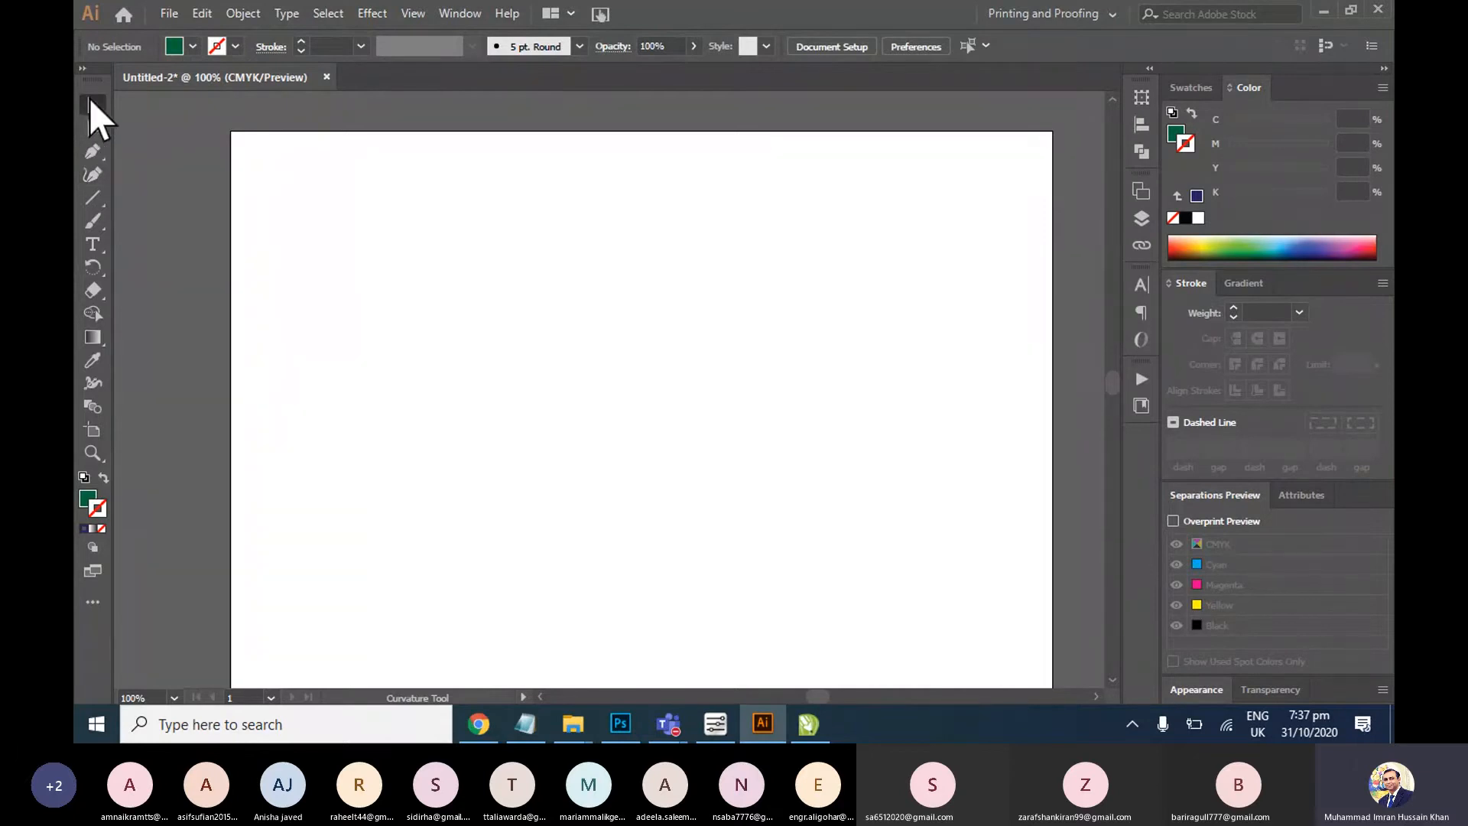
# Draw a green five-pointed star in the artboard's upper-left area with the Star tool, and delete it
pyautogui.click(93, 196)
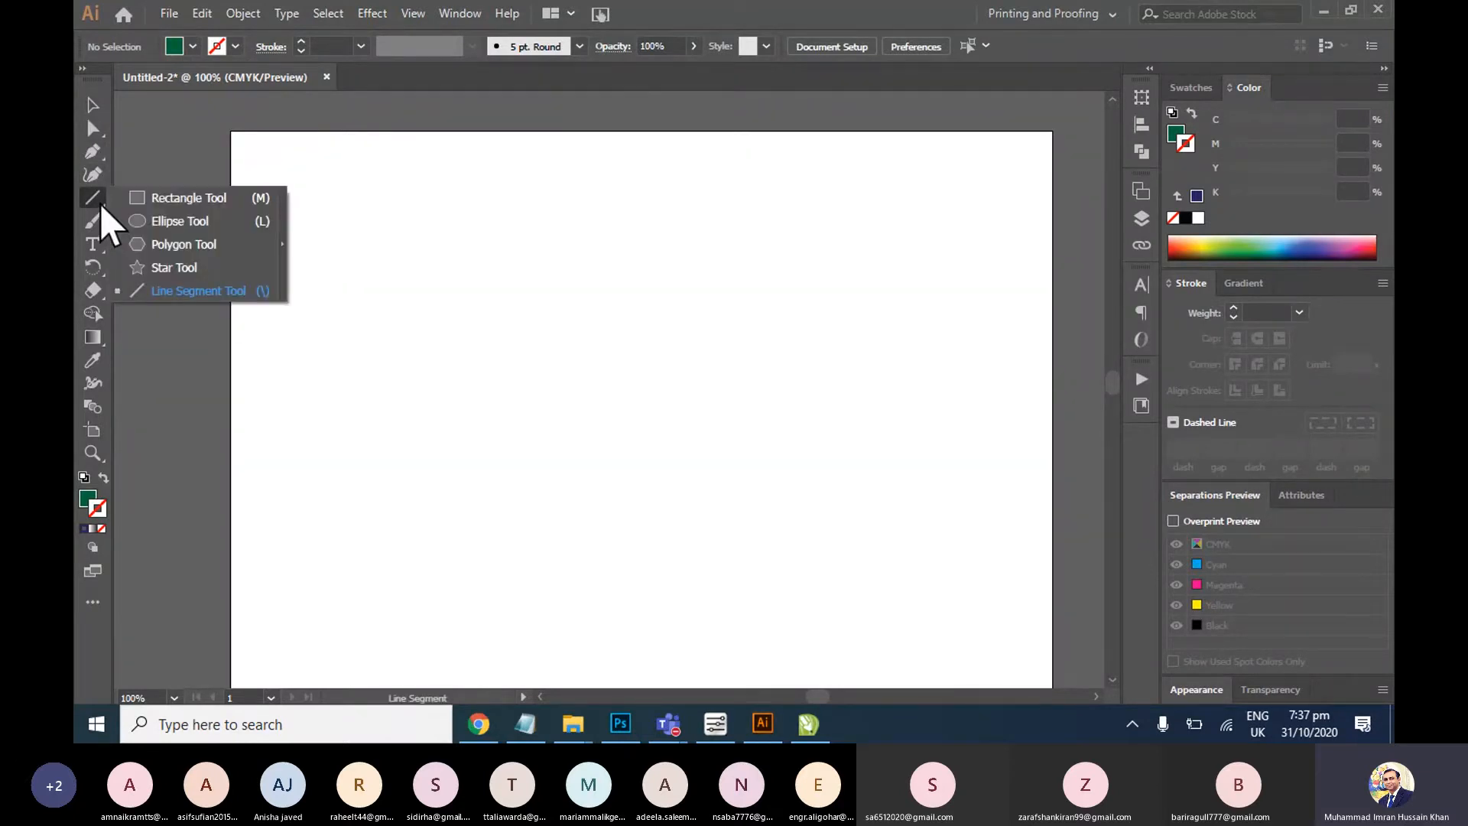
pyautogui.click(165, 267)
pyautogui.moveTo(432, 291); pyautogui.dragTo(527, 396)
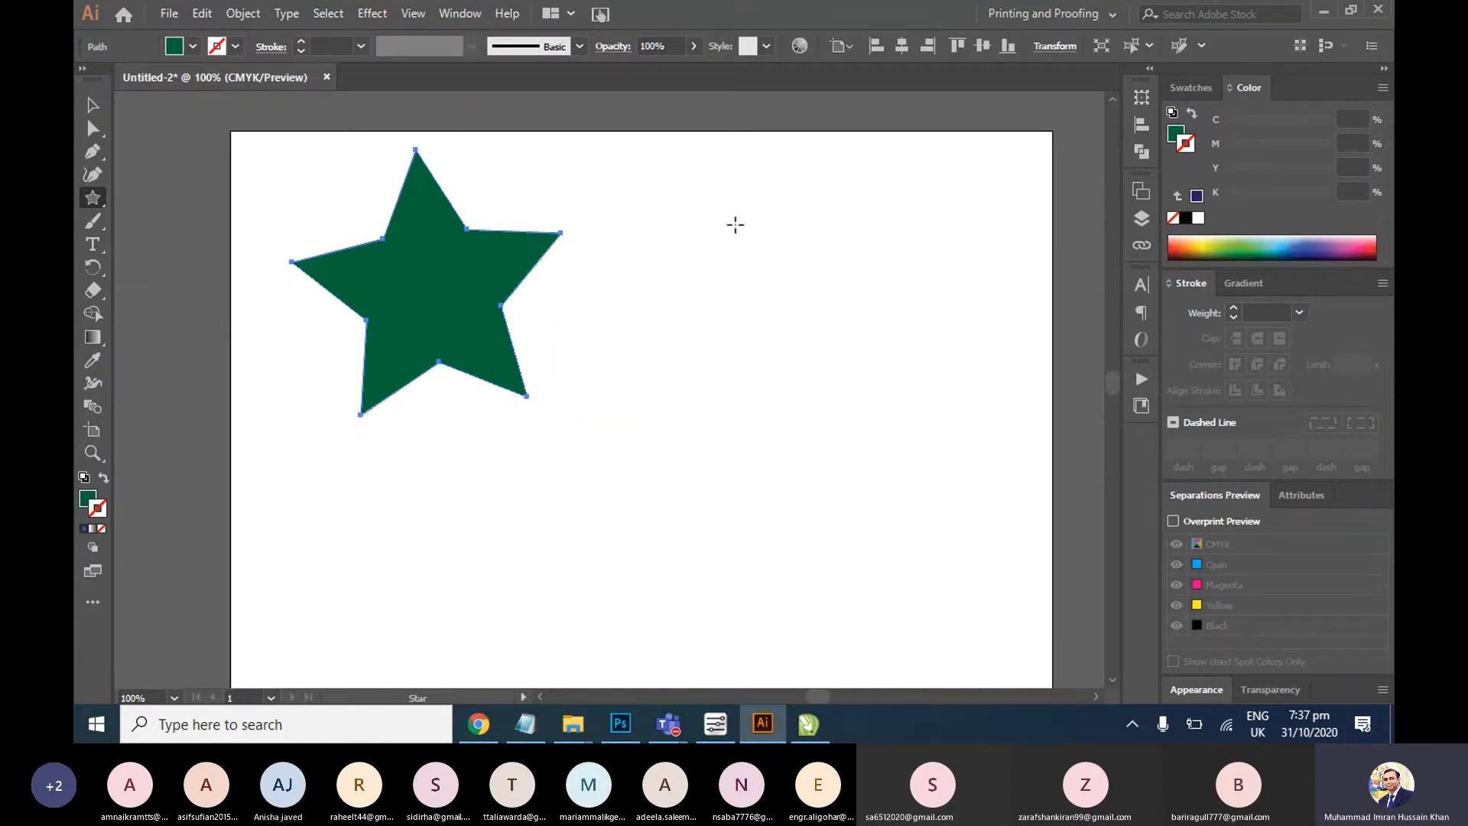
pyautogui.press('Delete')
# Paint a dot beside the artboard and a freehand looping outline on its left half with the Paintbrush tool
pyautogui.click(103, 217)
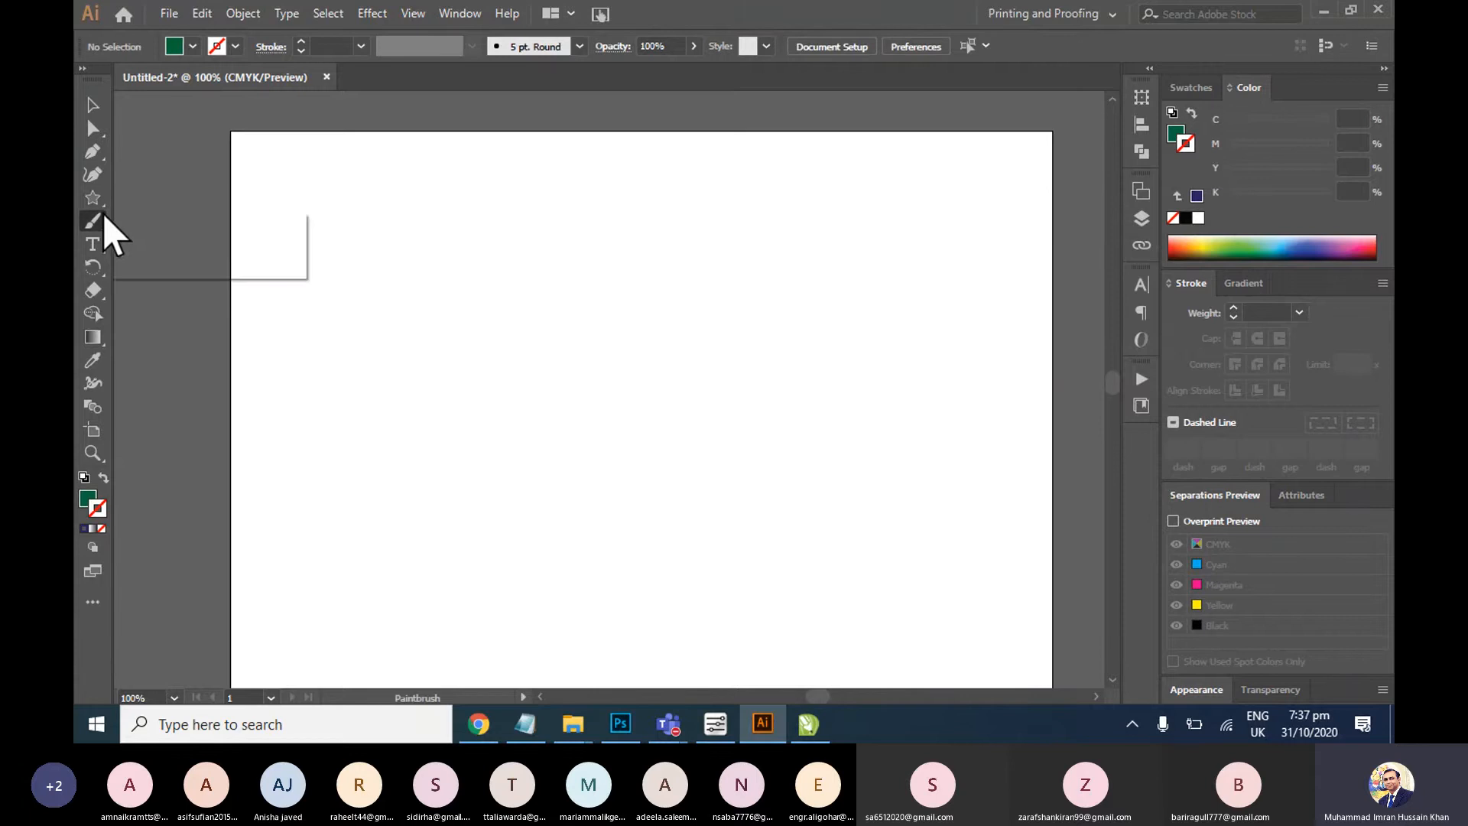
pyautogui.click(144, 215)
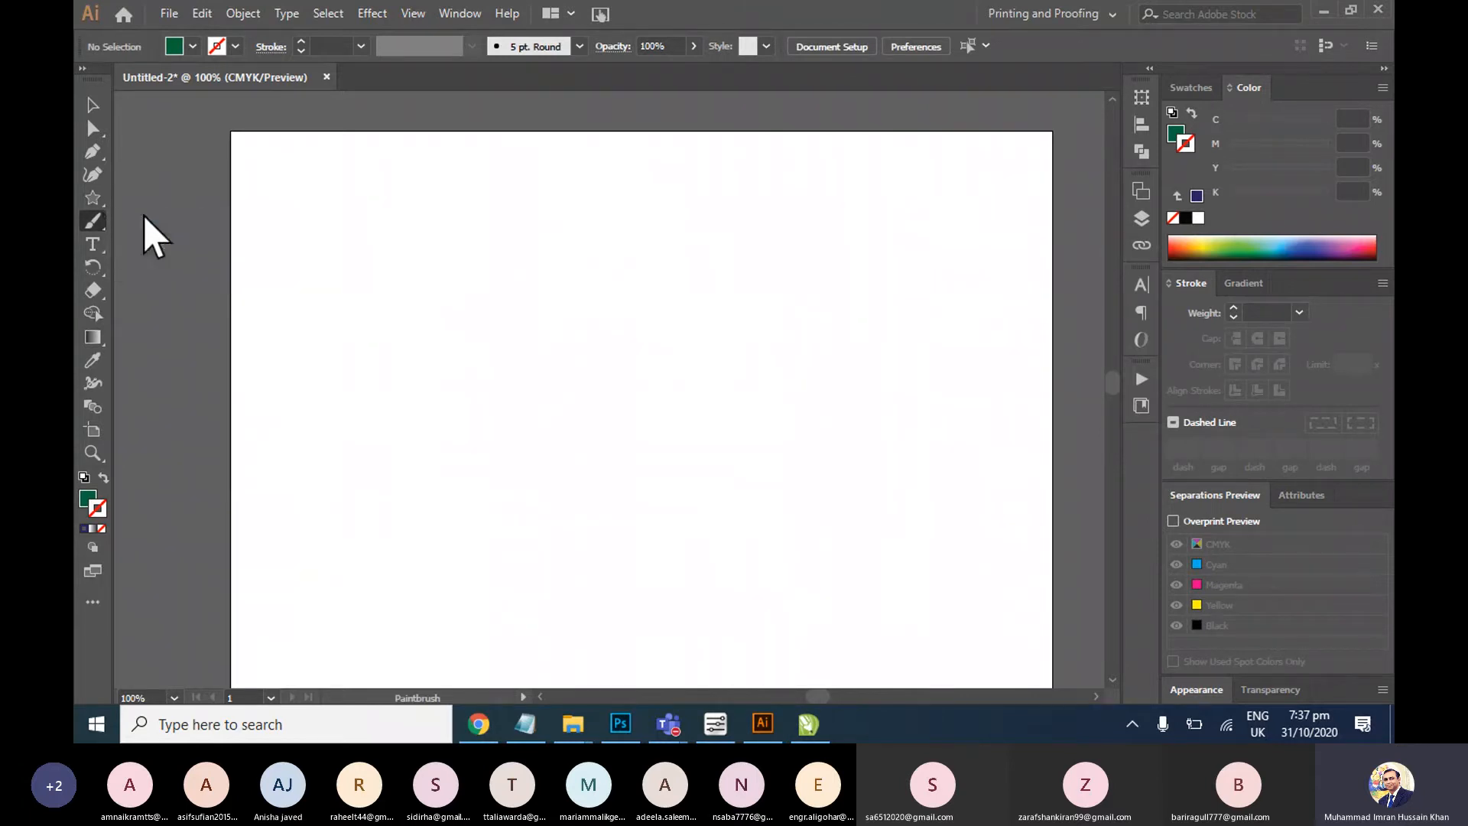
pyautogui.click(95, 223)
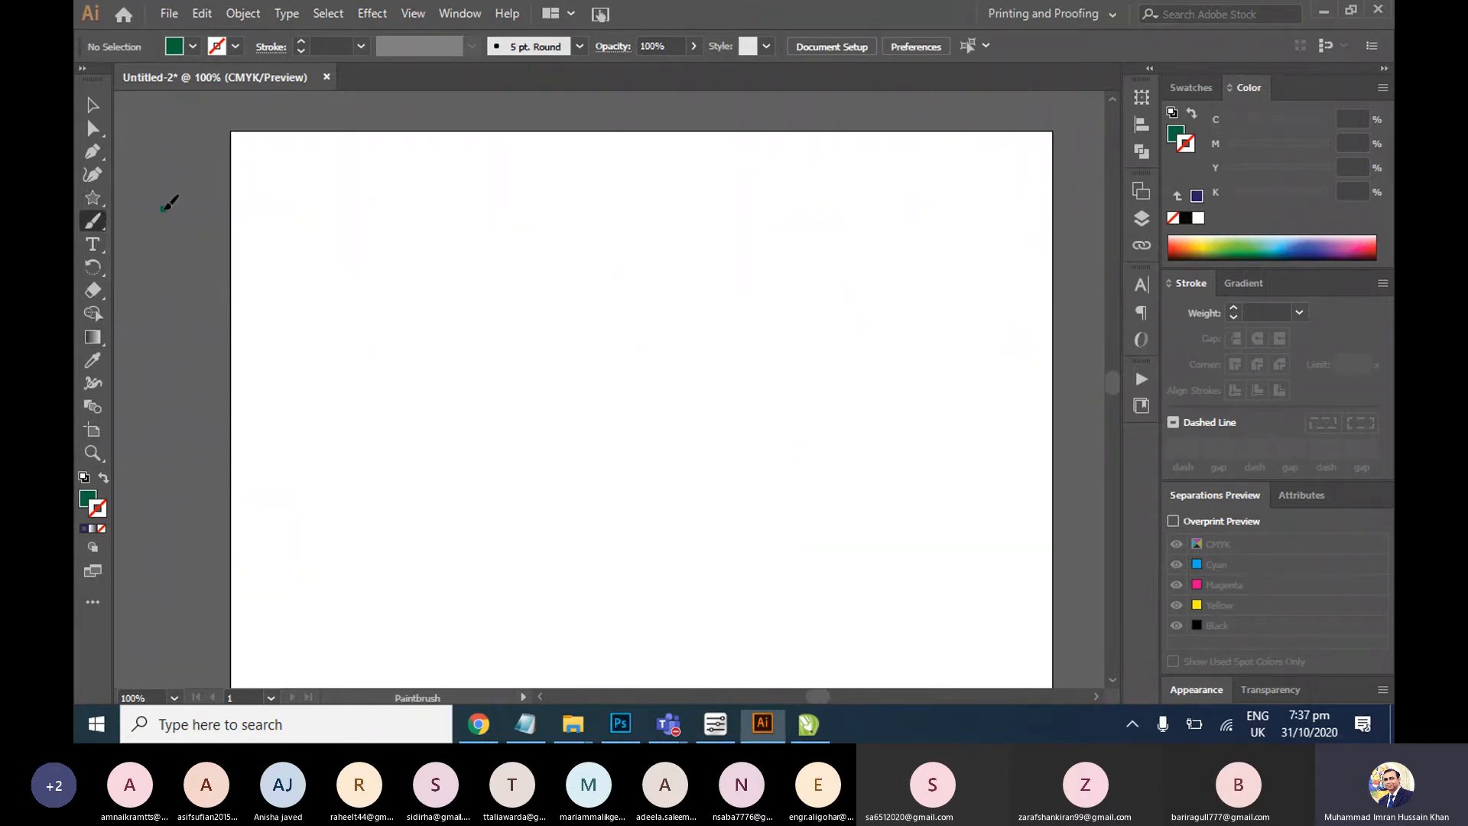
pyautogui.click(163, 207)
pyautogui.moveTo(503, 312)
pyautogui.mouseDown()
pyautogui.moveTo(574, 230)
pyautogui.moveTo(443, 431)
pyautogui.moveTo(562, 387)
pyautogui.moveTo(546, 340)
pyautogui.moveTo(499, 321)
pyautogui.moveTo(513, 295)
pyautogui.mouseUp()
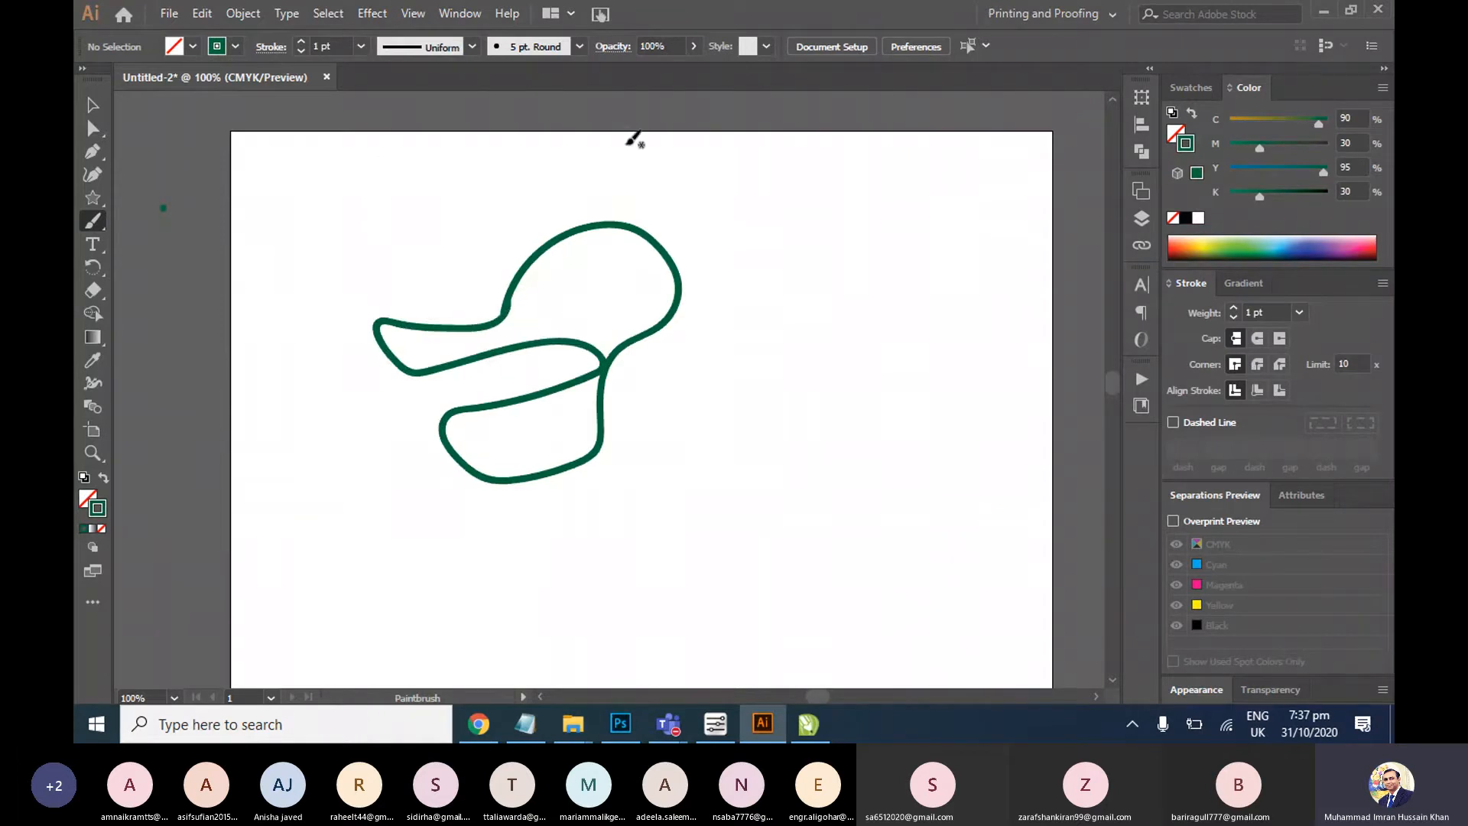
# Set the painted outline's stroke to the red C=15 M=100 Y=90 K=10 swatch and deselect it
pyautogui.click(93, 104)
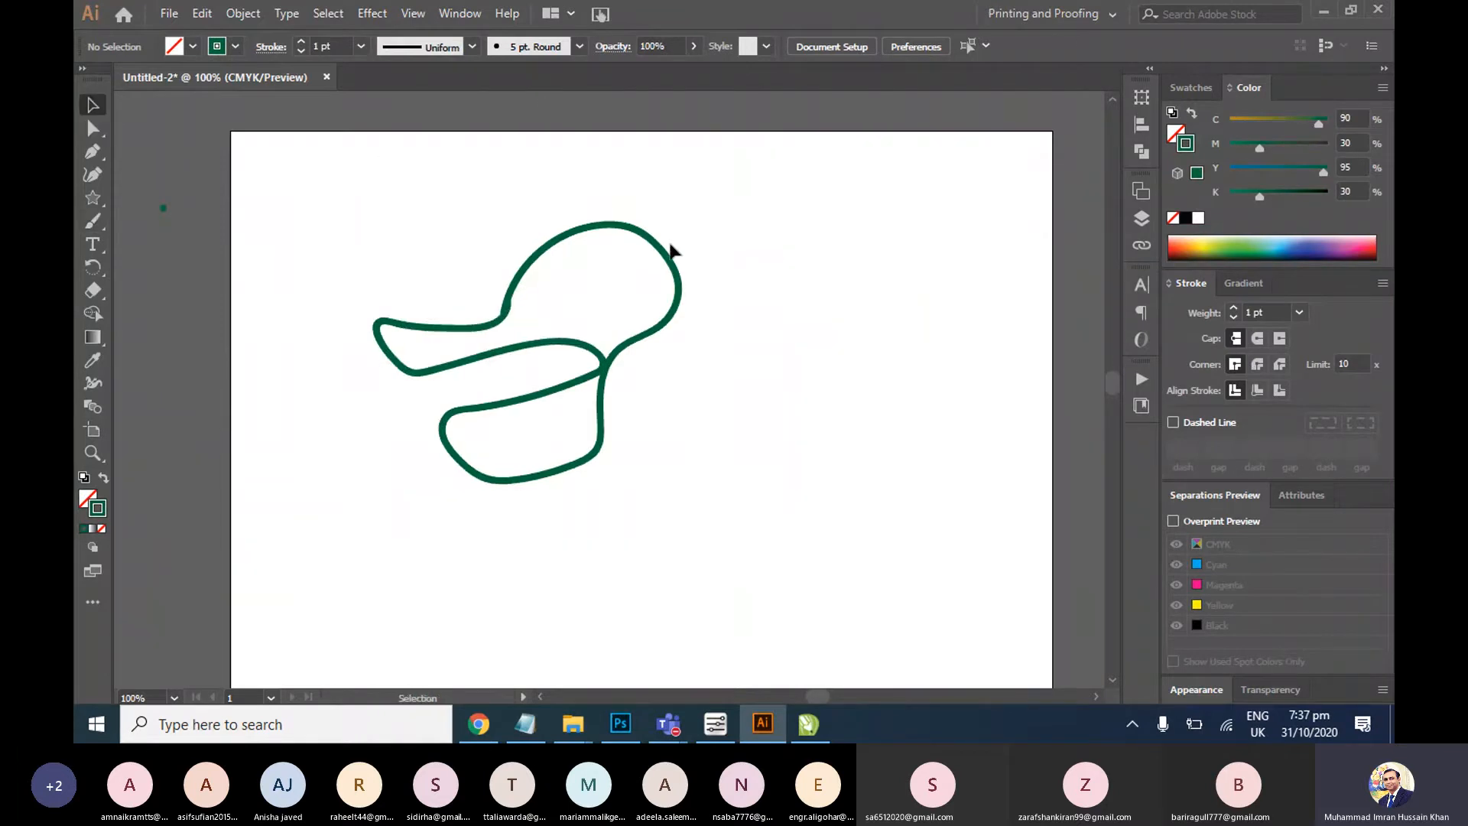
pyautogui.click(667, 261)
pyautogui.click(235, 46)
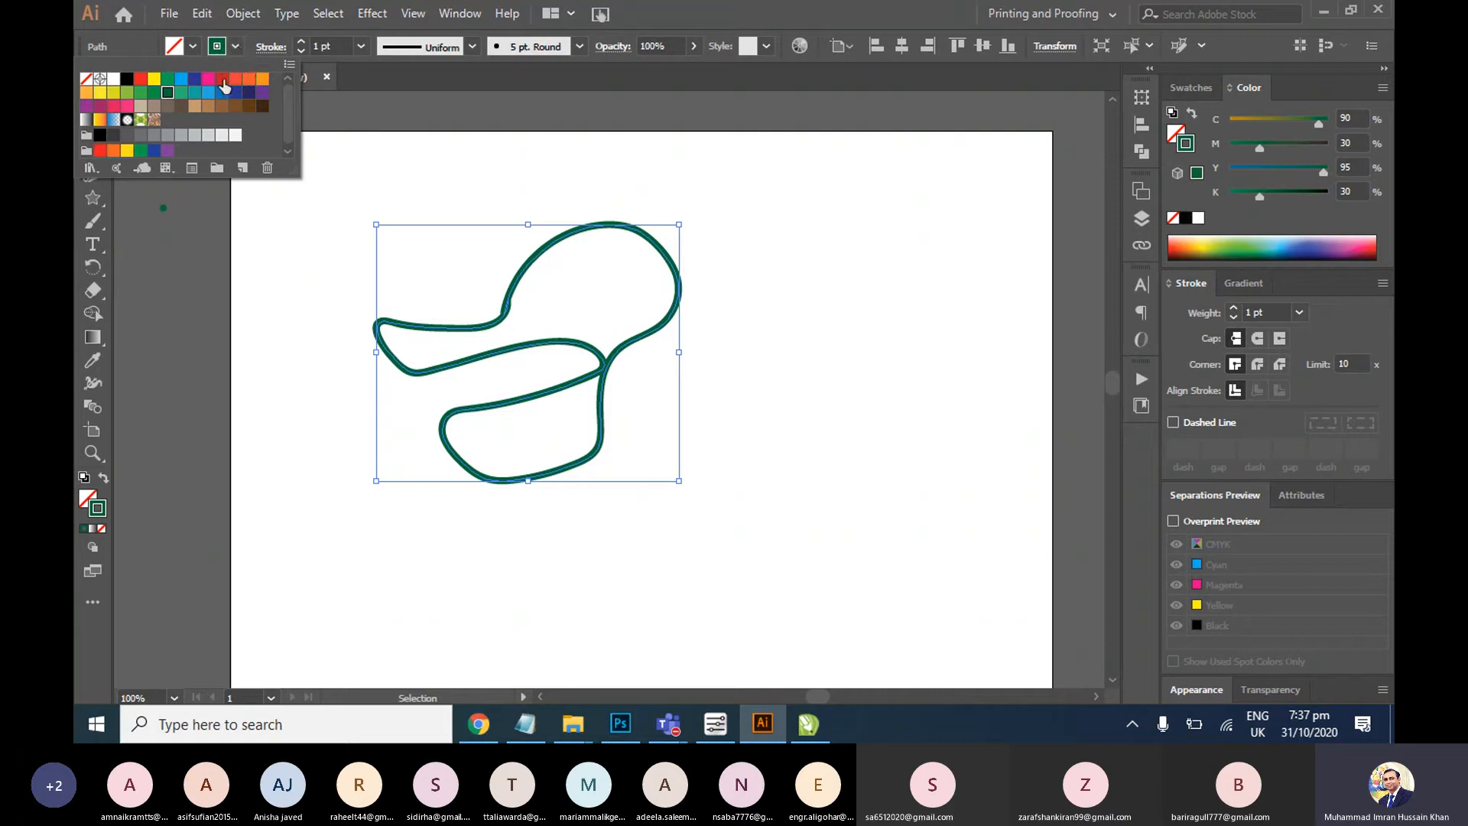
pyautogui.click(223, 80)
pyautogui.click(644, 213)
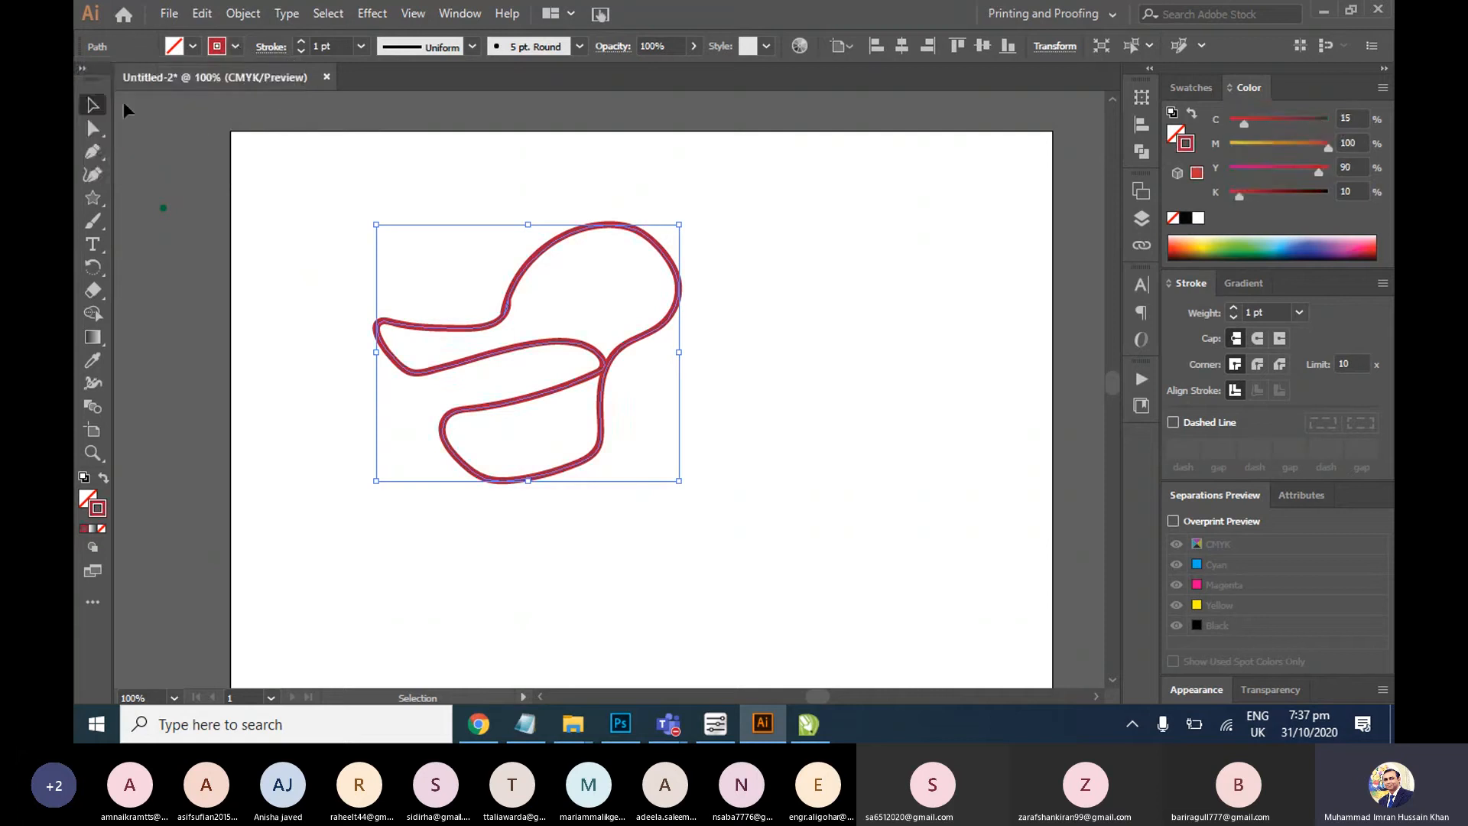
pyautogui.click(748, 306)
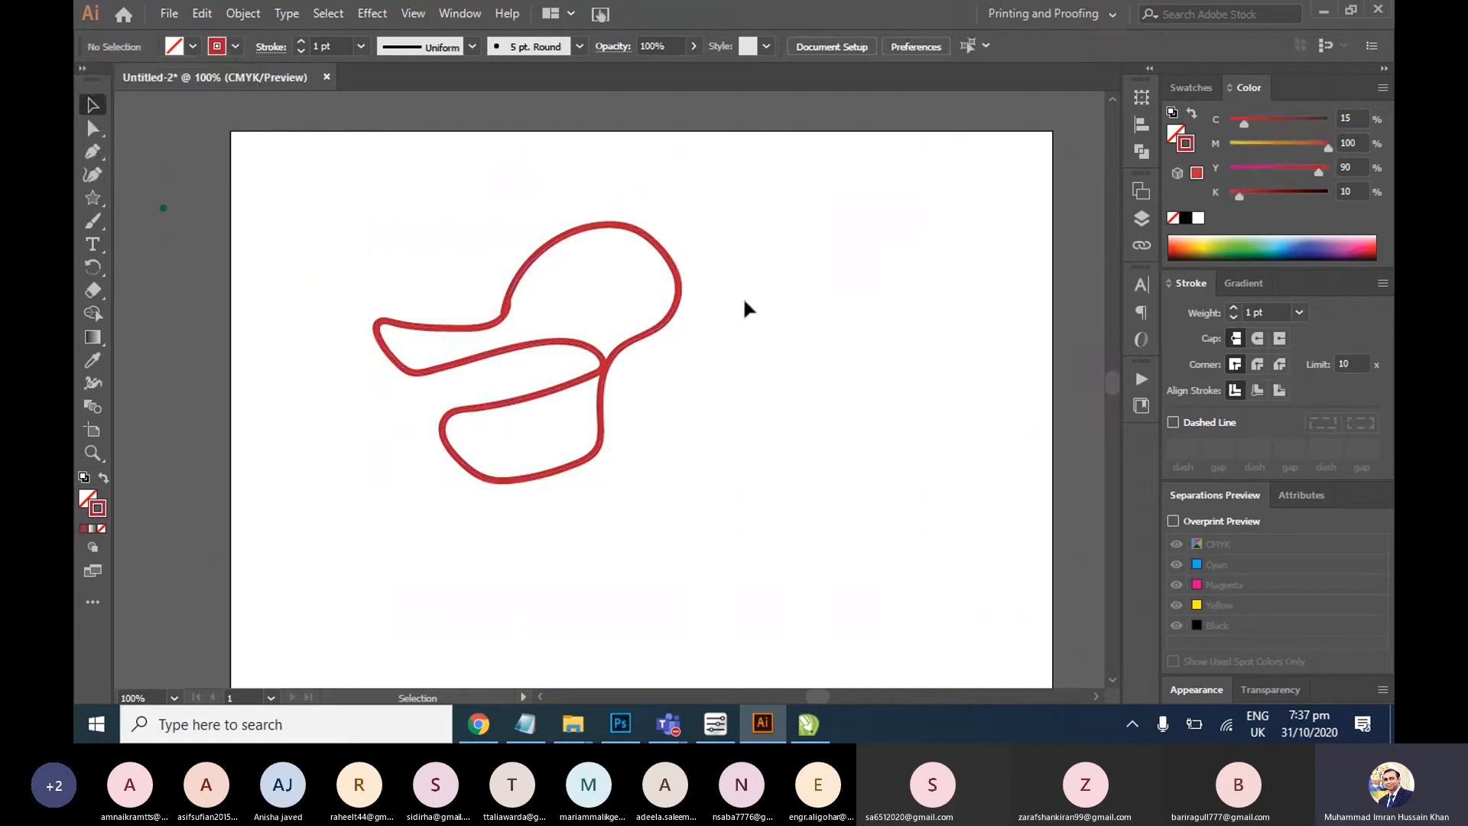
# Delete the red painted outline and add the text "WELCOME" in the artboard's upper-left area with the Type tool
pyautogui.click(658, 328)
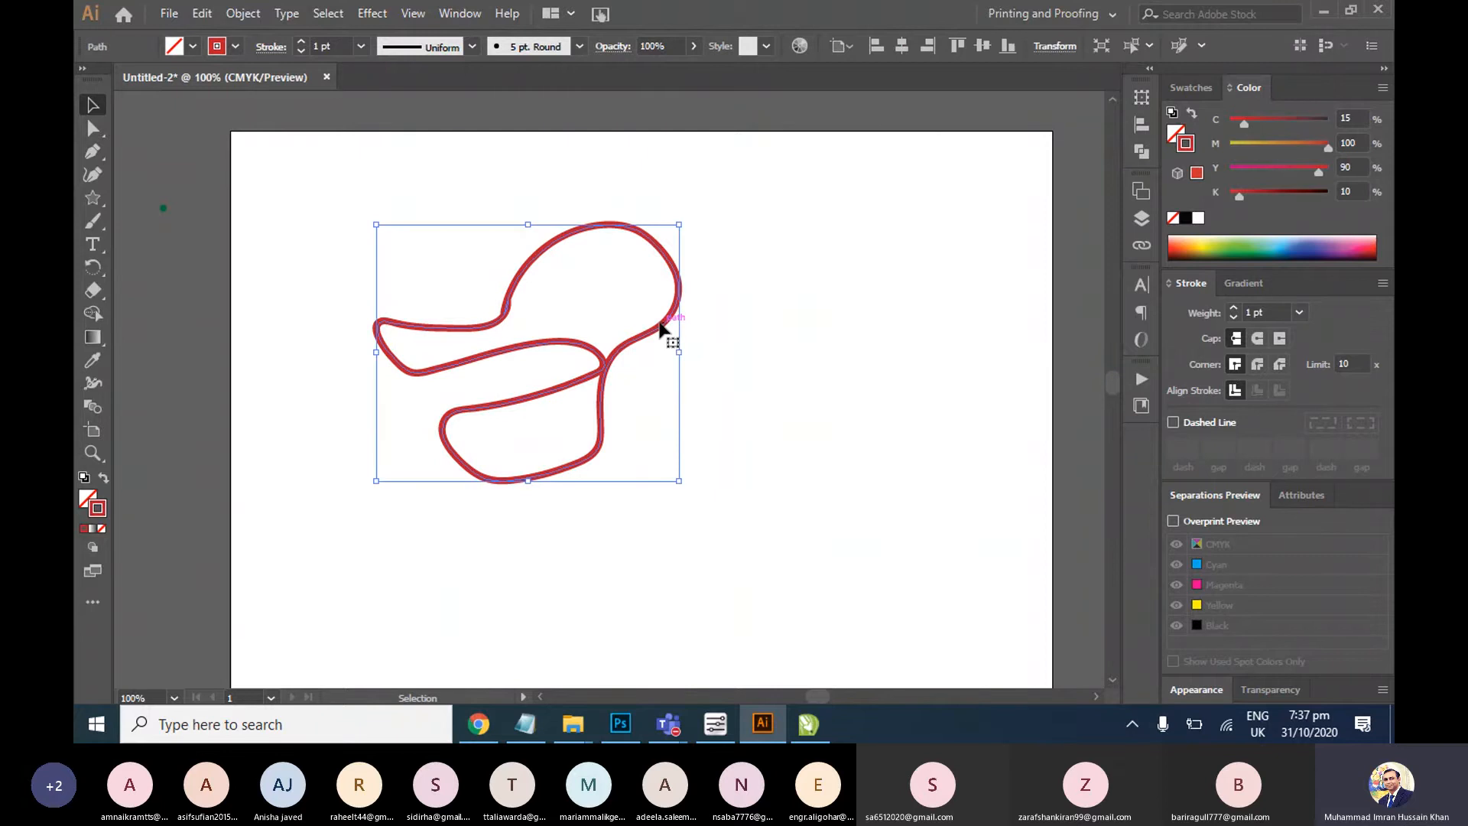
pyautogui.press('Delete')
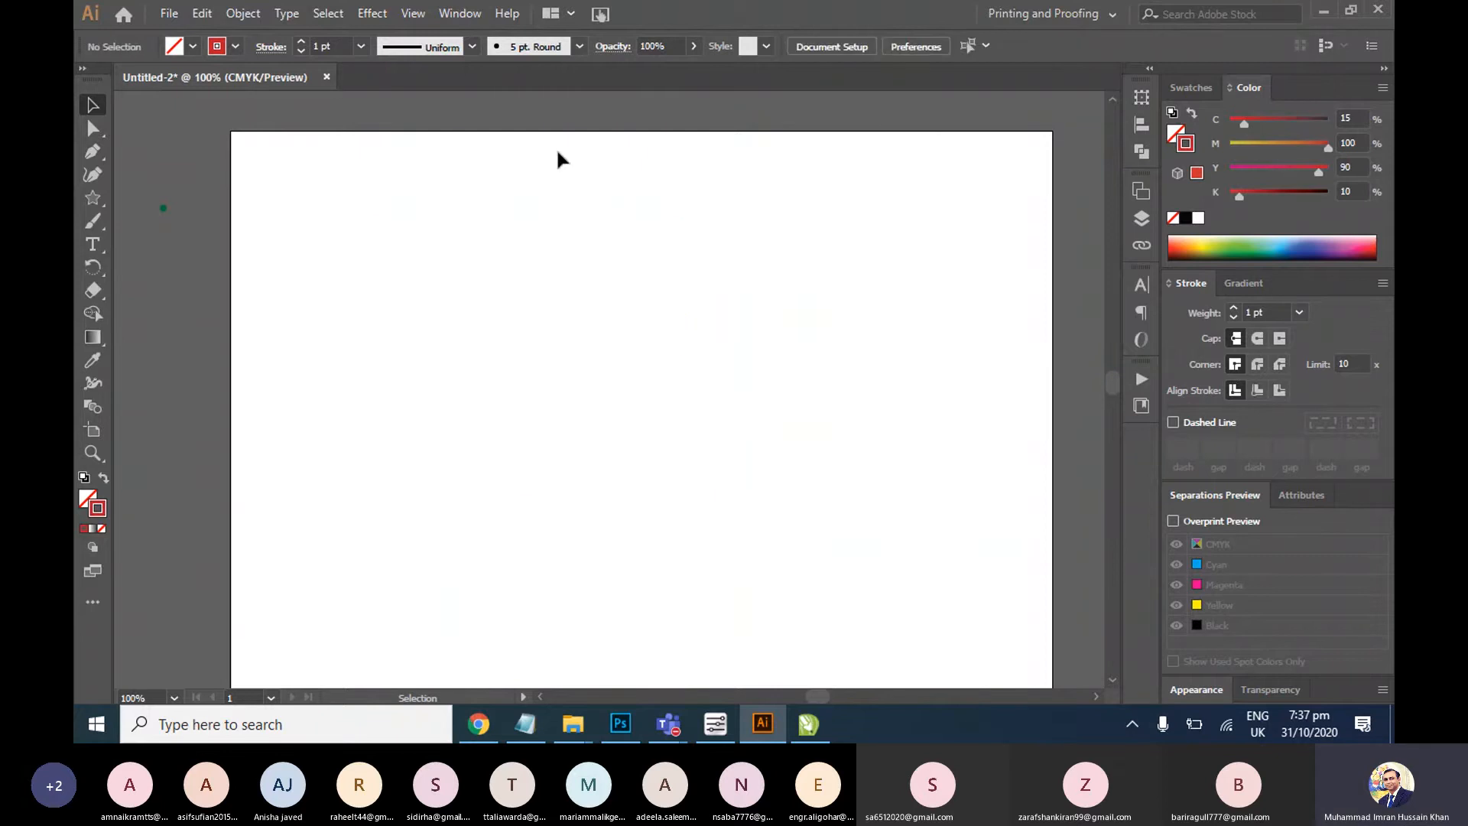
pyautogui.click(97, 248)
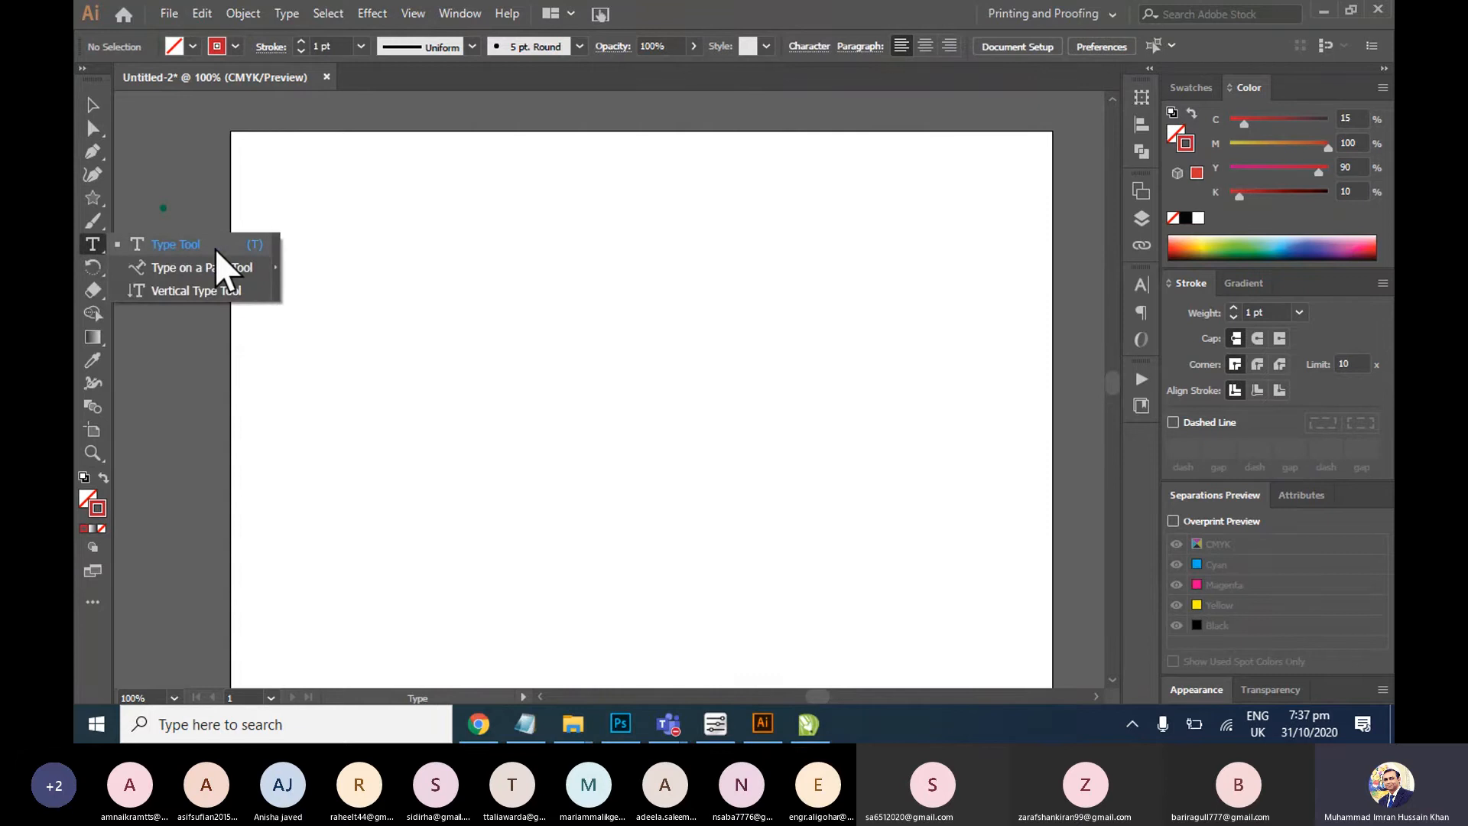
pyautogui.click(381, 241)
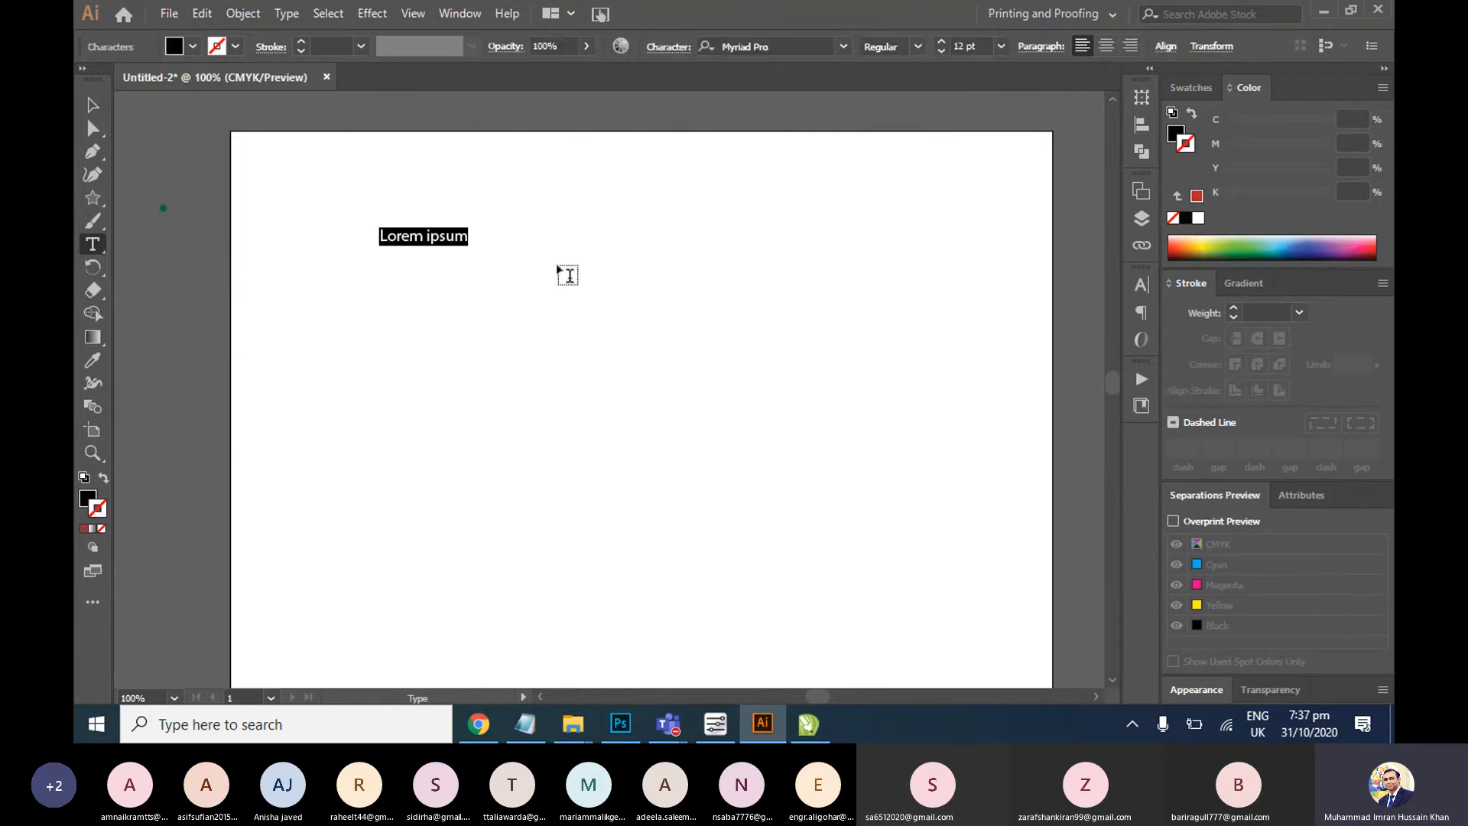
pyautogui.write('WELCOME')
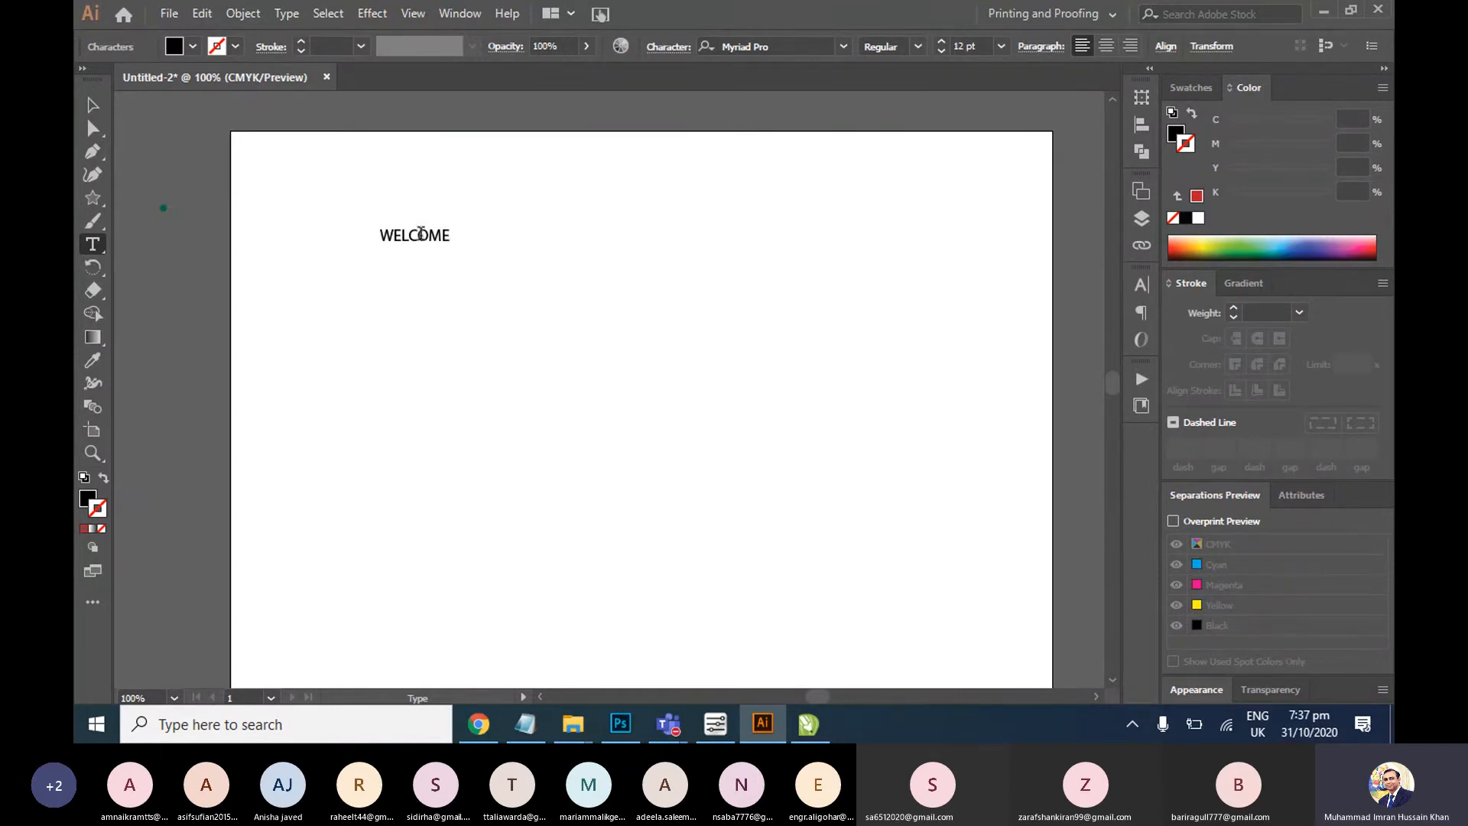
# Set the WELCOME text to Geometr415 Blk BT Black at 21 pt, and scale it up to about 76.5 pt
pyautogui.moveTo(452, 236); pyautogui.dragTo(360, 229)
pyautogui.click(845, 52)
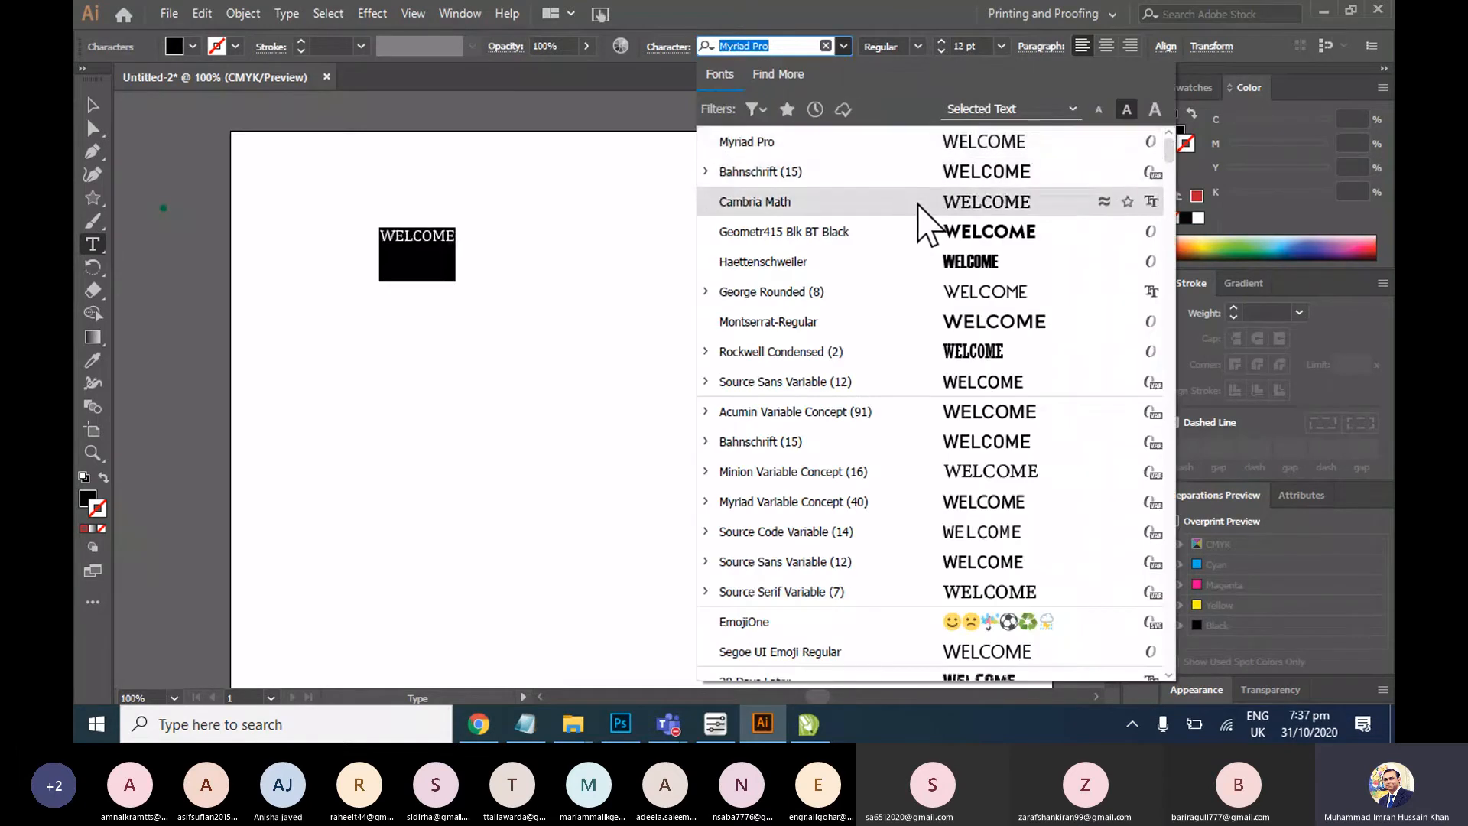
pyautogui.click(942, 231)
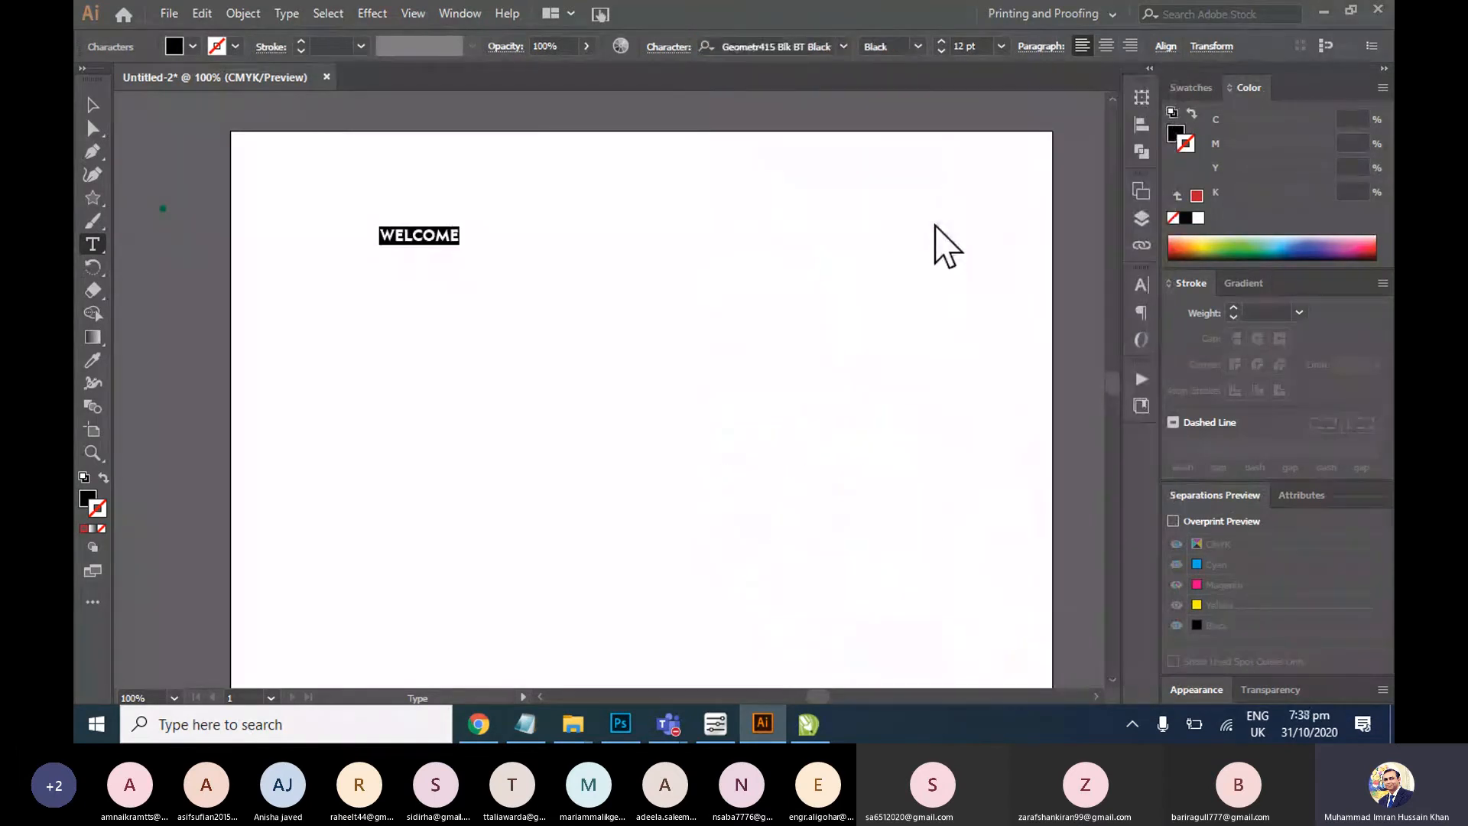
pyautogui.click(1001, 46)
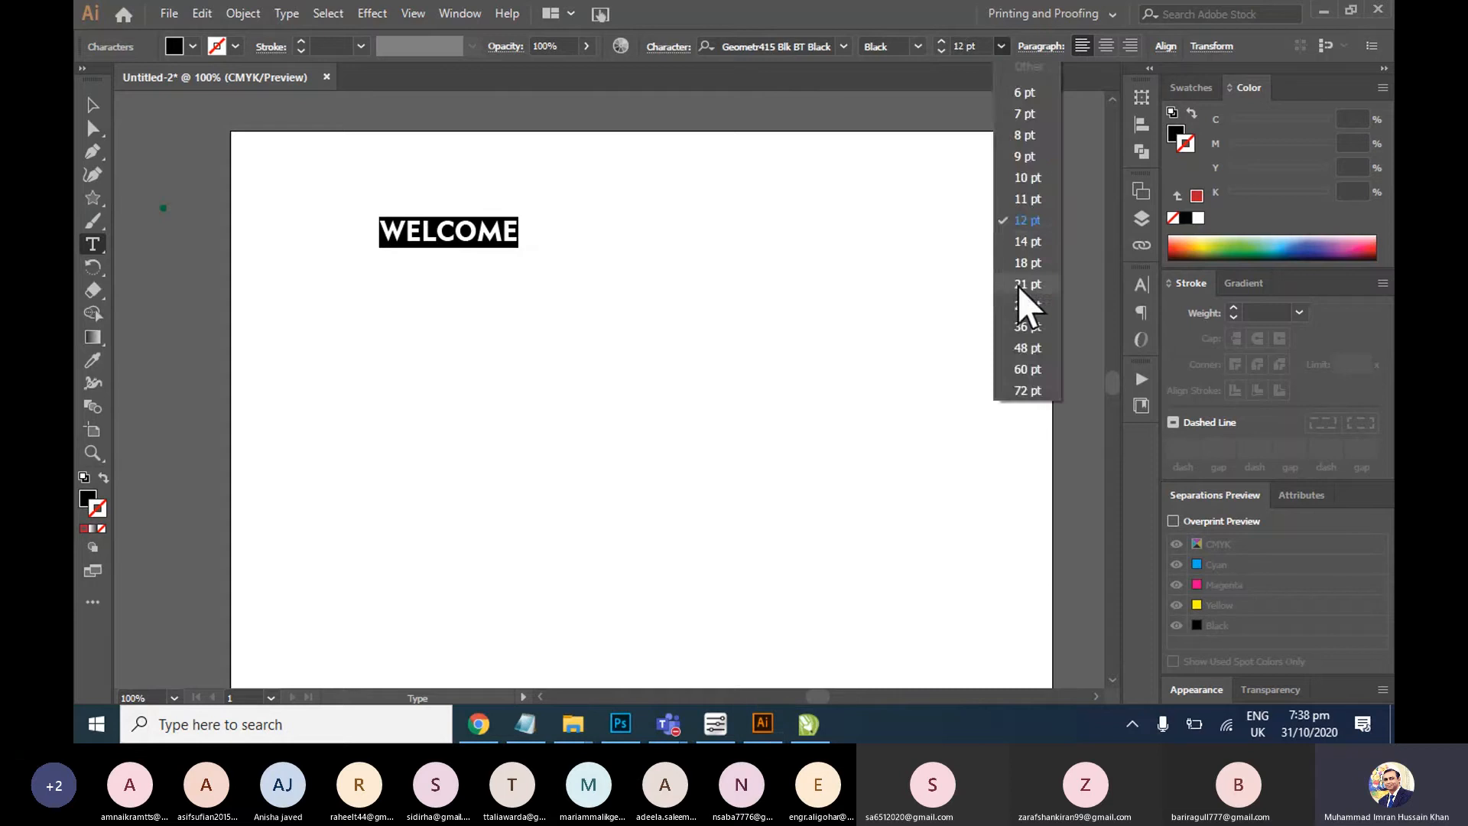
pyautogui.click(1020, 286)
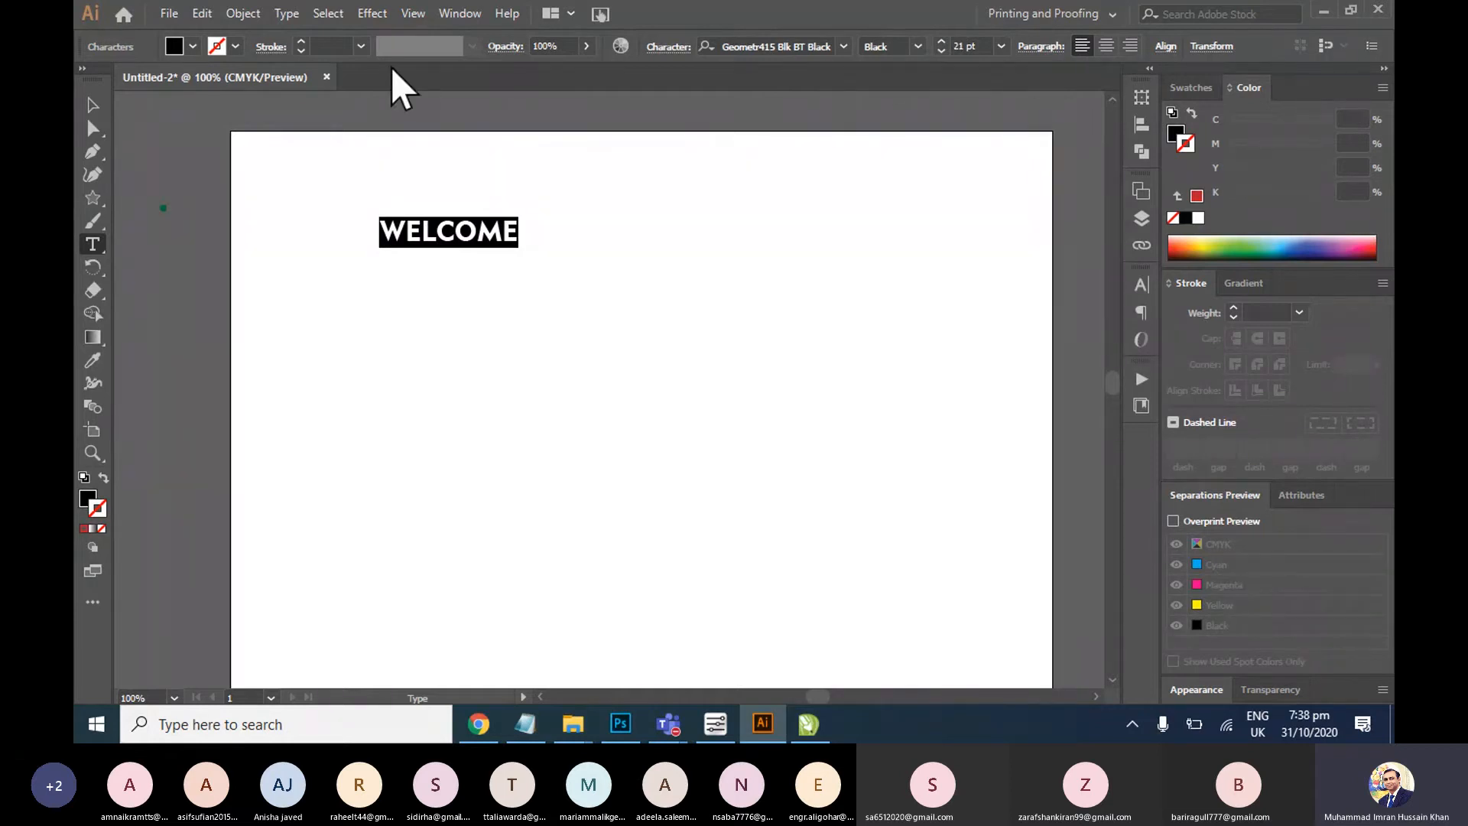
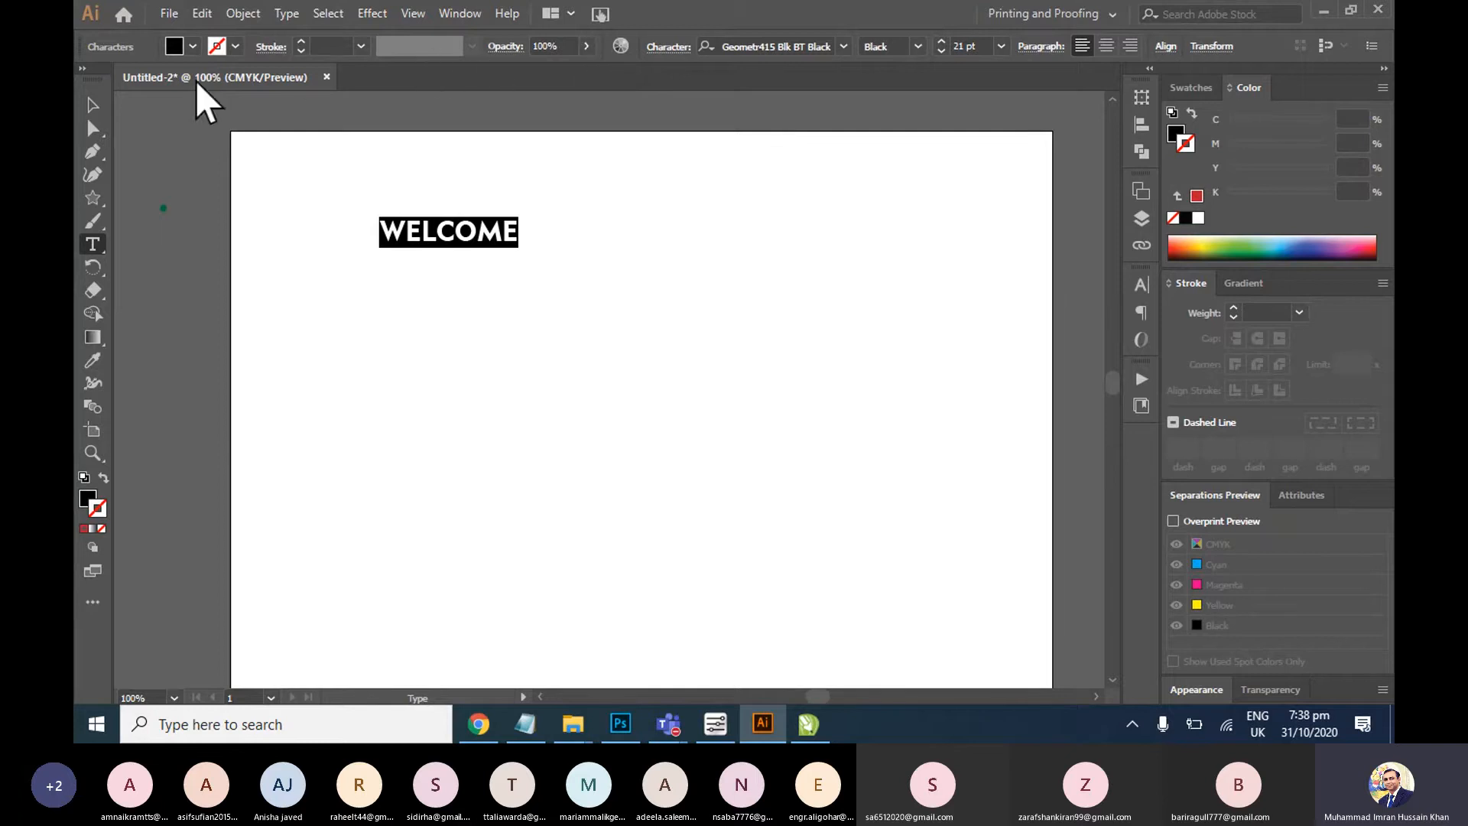
pyautogui.click(102, 111)
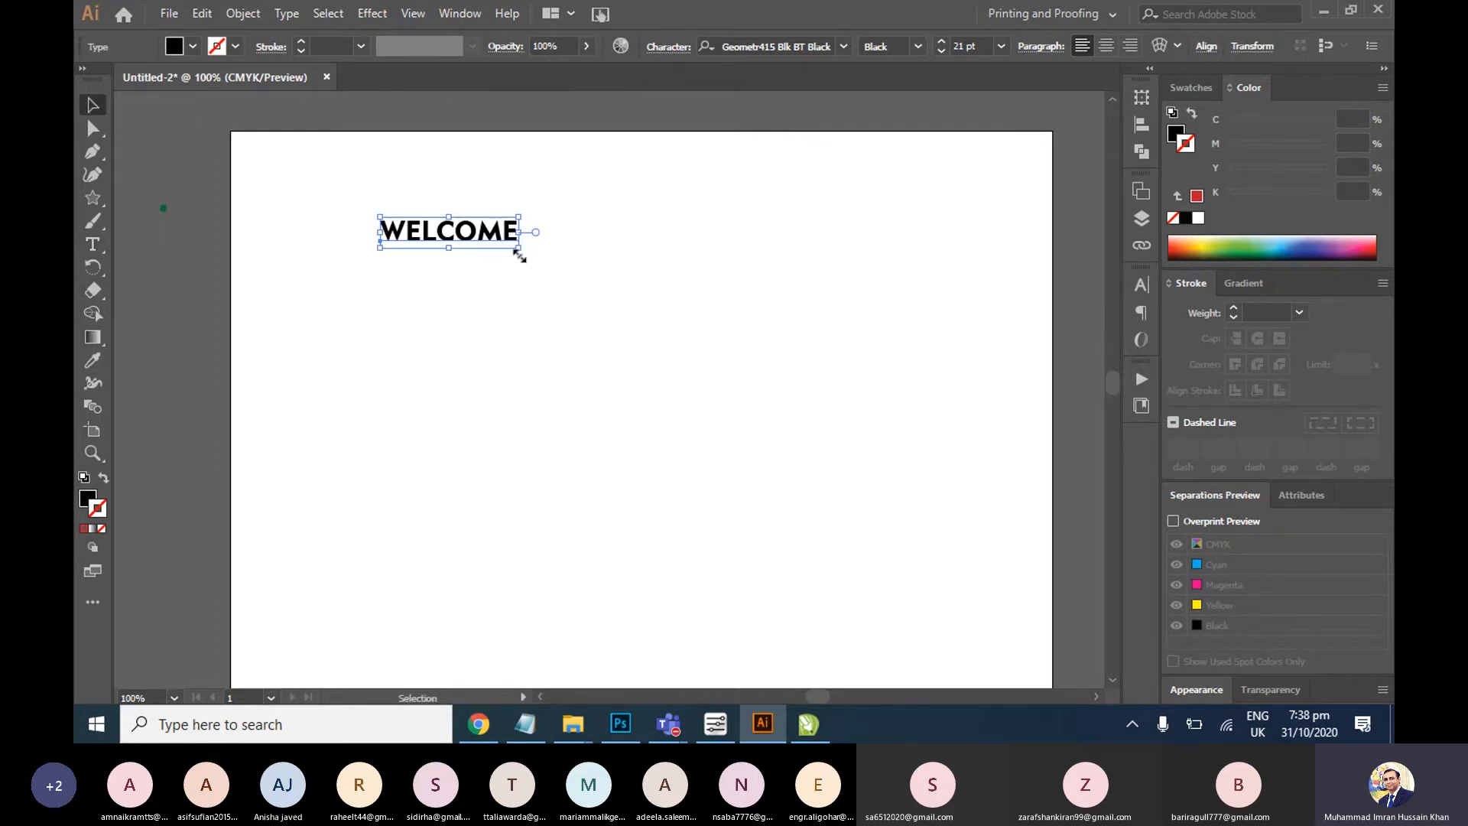
pyautogui.moveTo(518, 247); pyautogui.dragTo(886, 334)
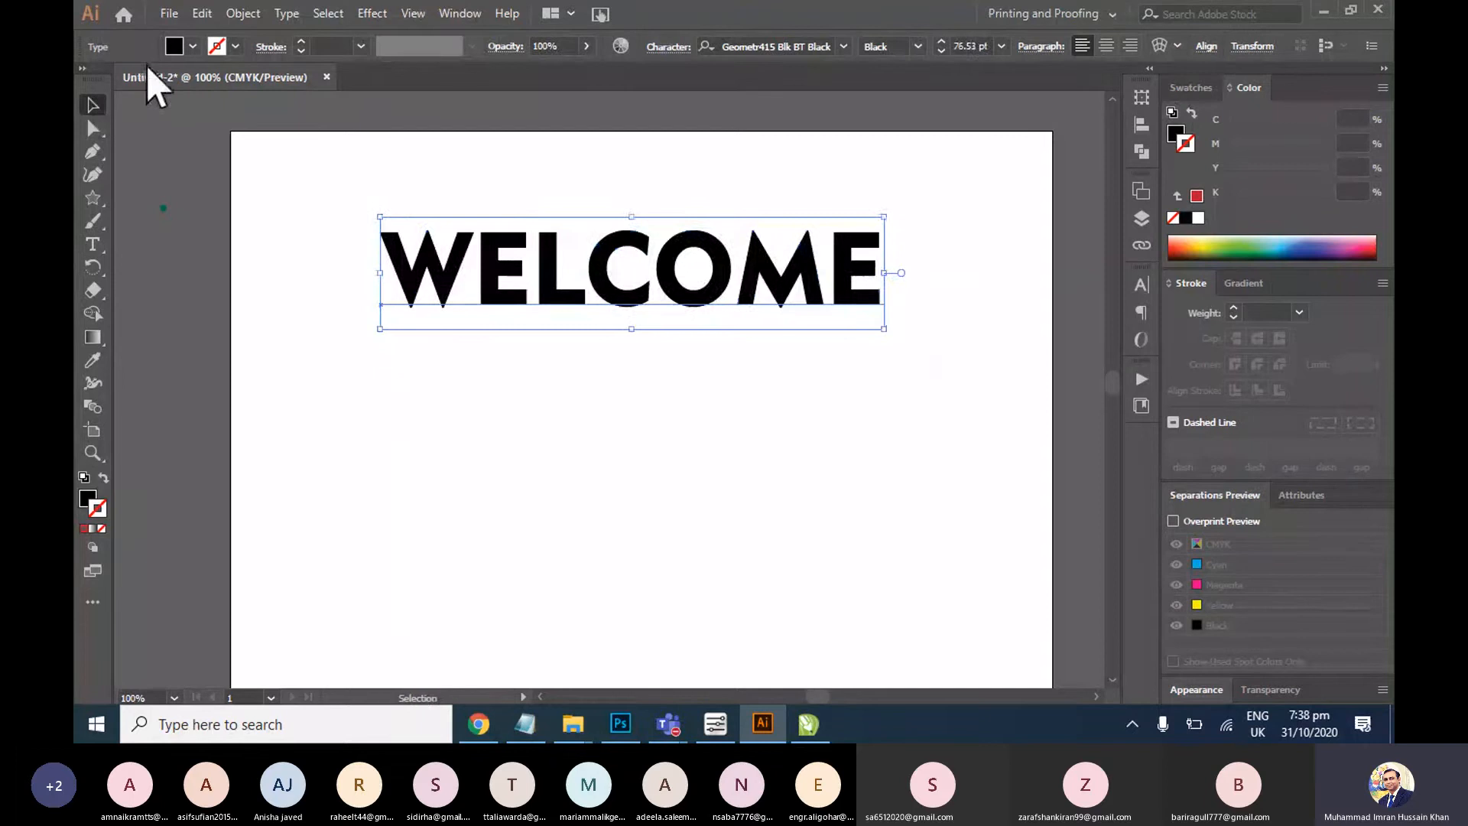
# Open the Earthtones gradient library, apply Earthtone 26 Radial to the text's stroke, and move the library clear of the text
pyautogui.click(191, 48)
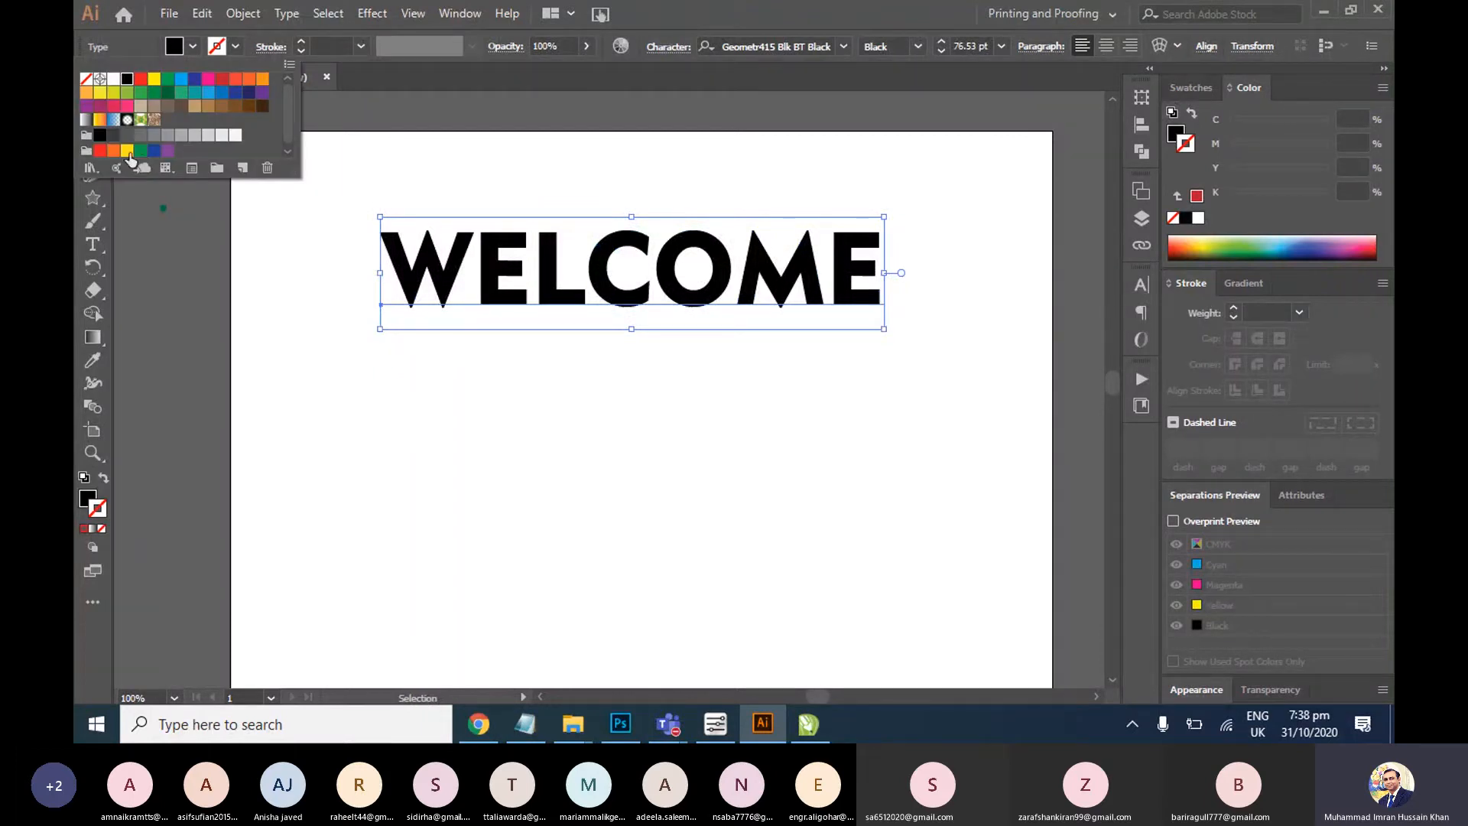
pyautogui.click(91, 167)
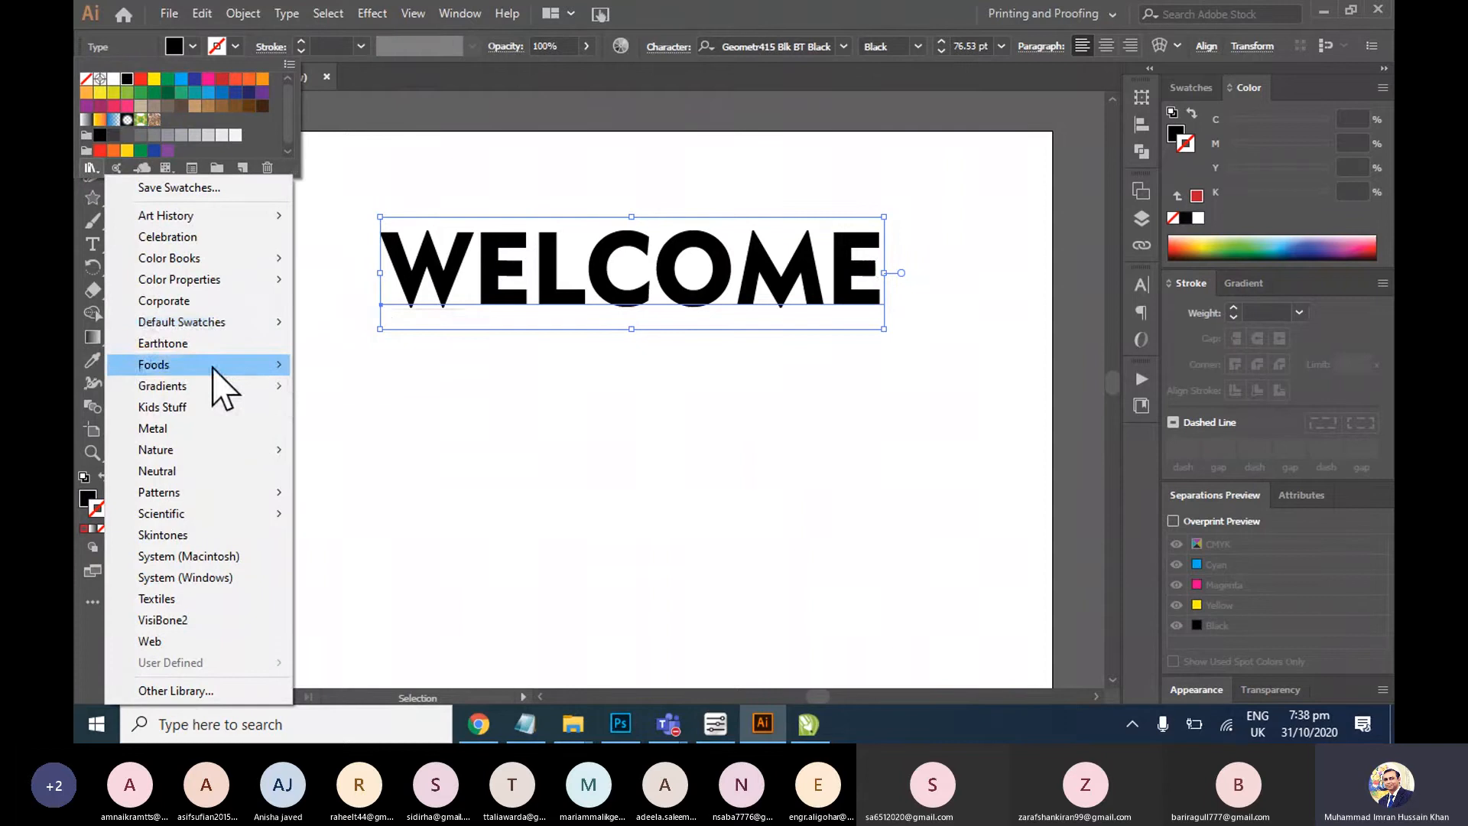
pyautogui.moveTo(229, 387)
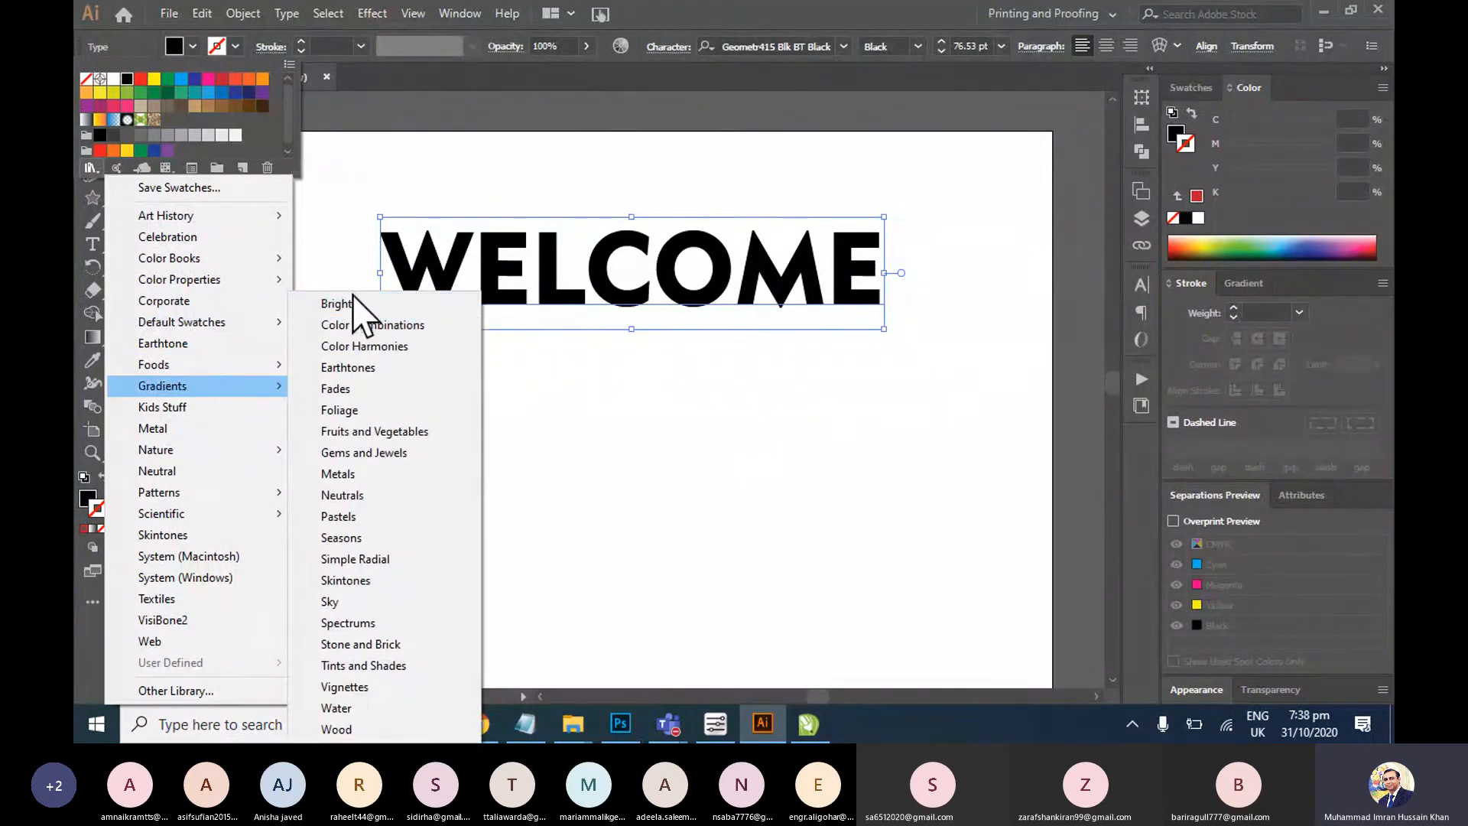
pyautogui.click(354, 368)
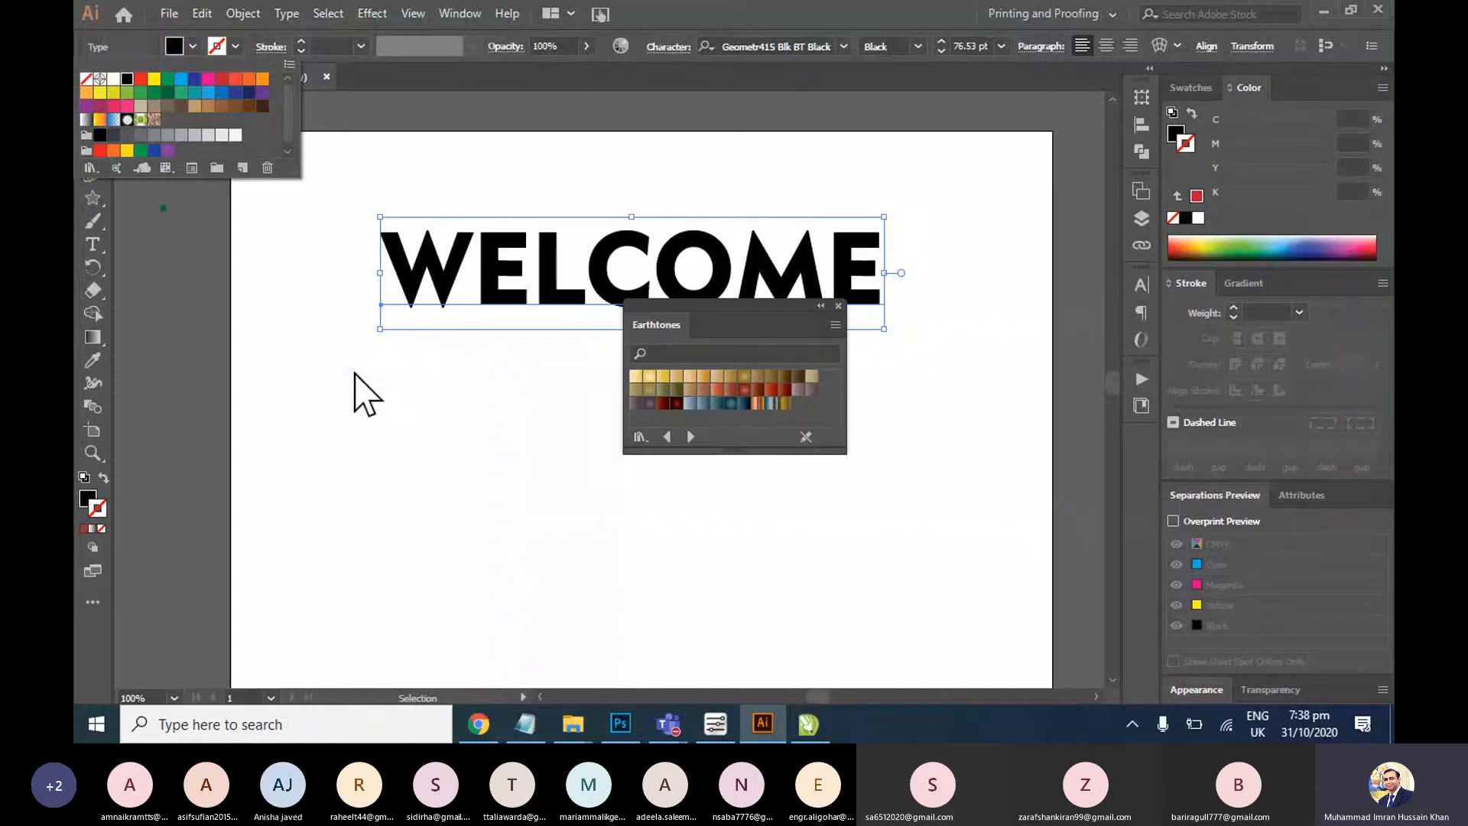
pyautogui.click(670, 406)
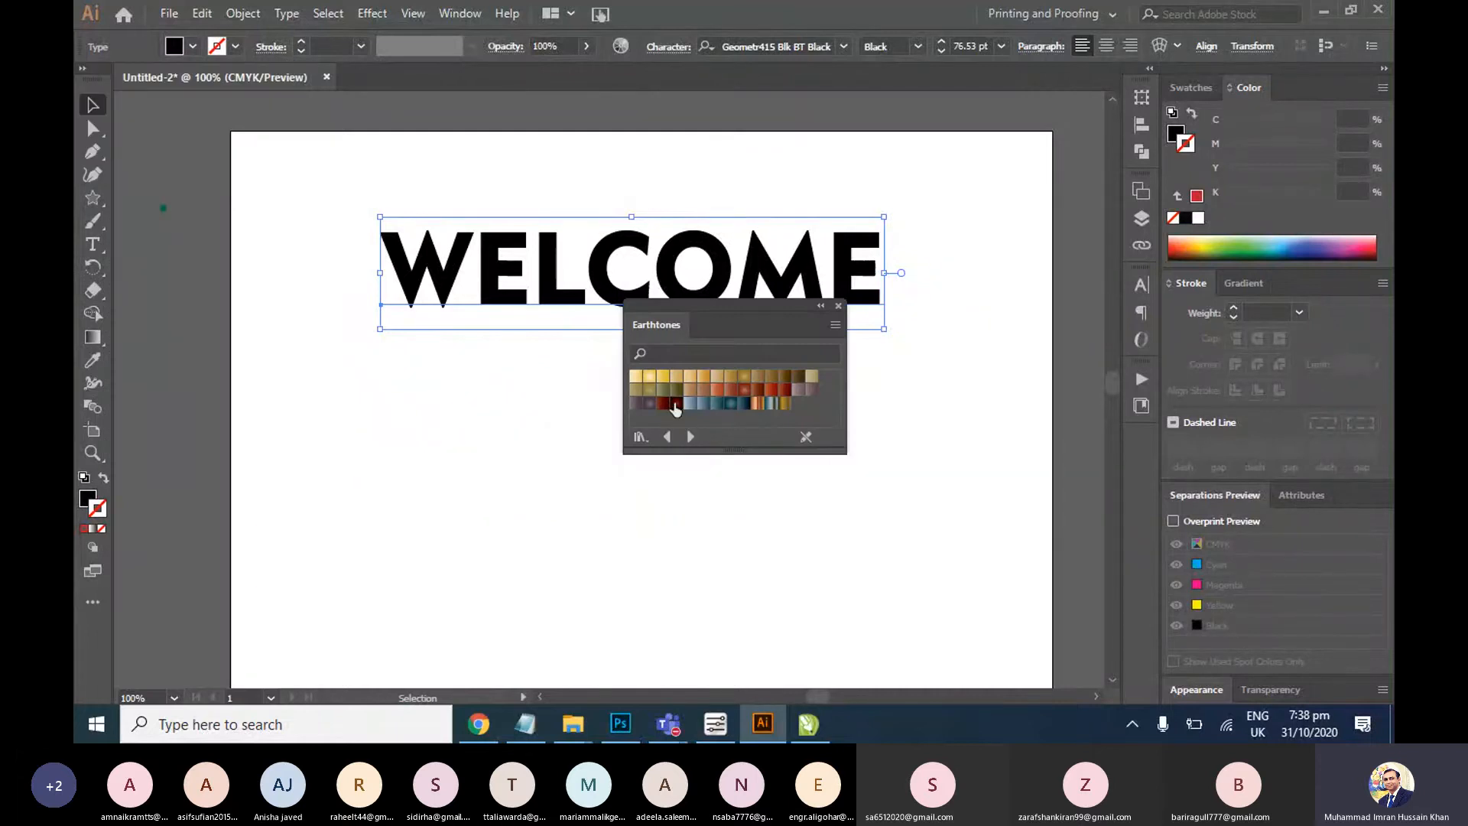
pyautogui.click(672, 404)
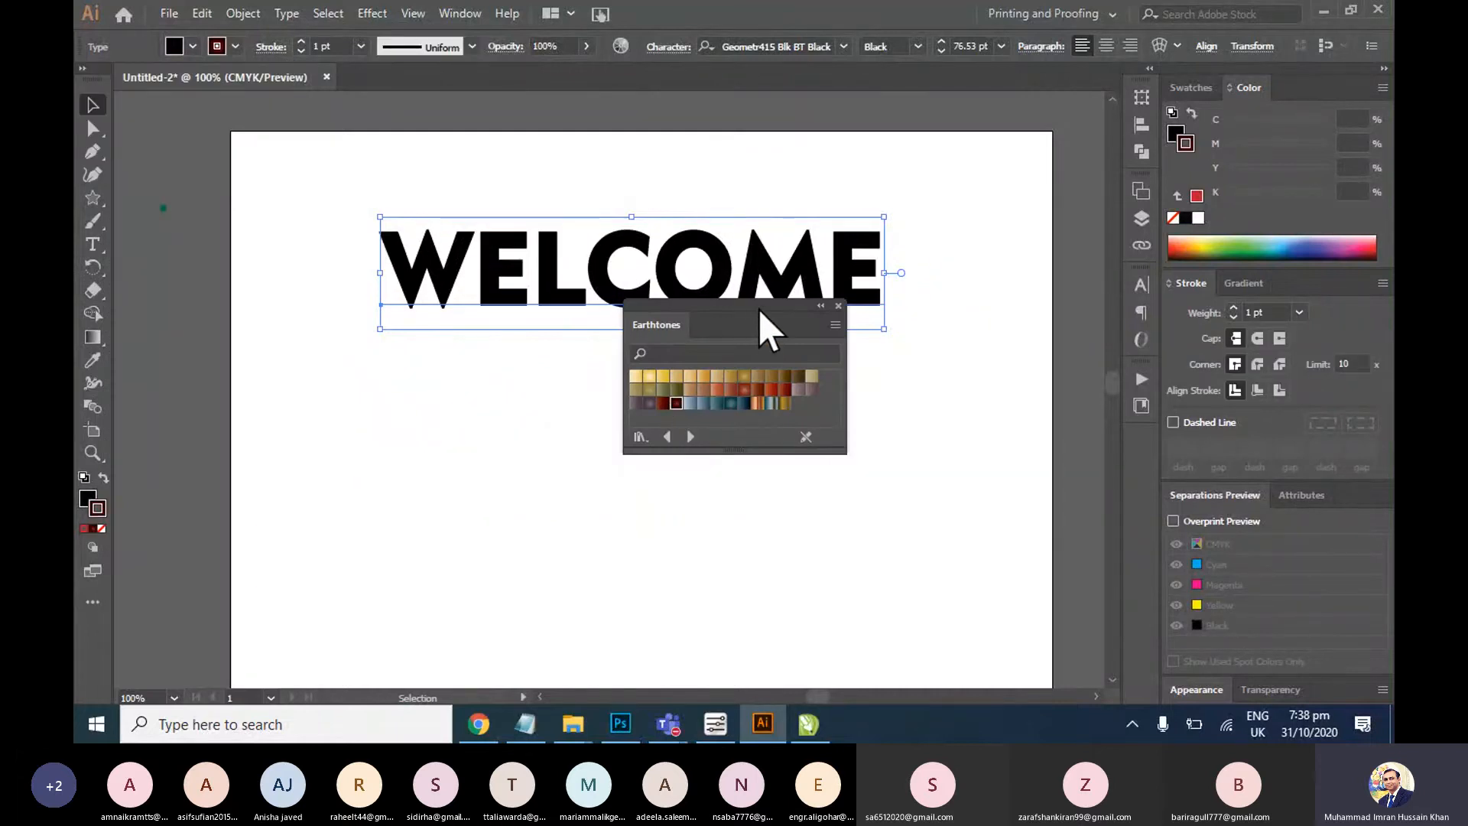
pyautogui.moveTo(761, 313); pyautogui.dragTo(754, 403)
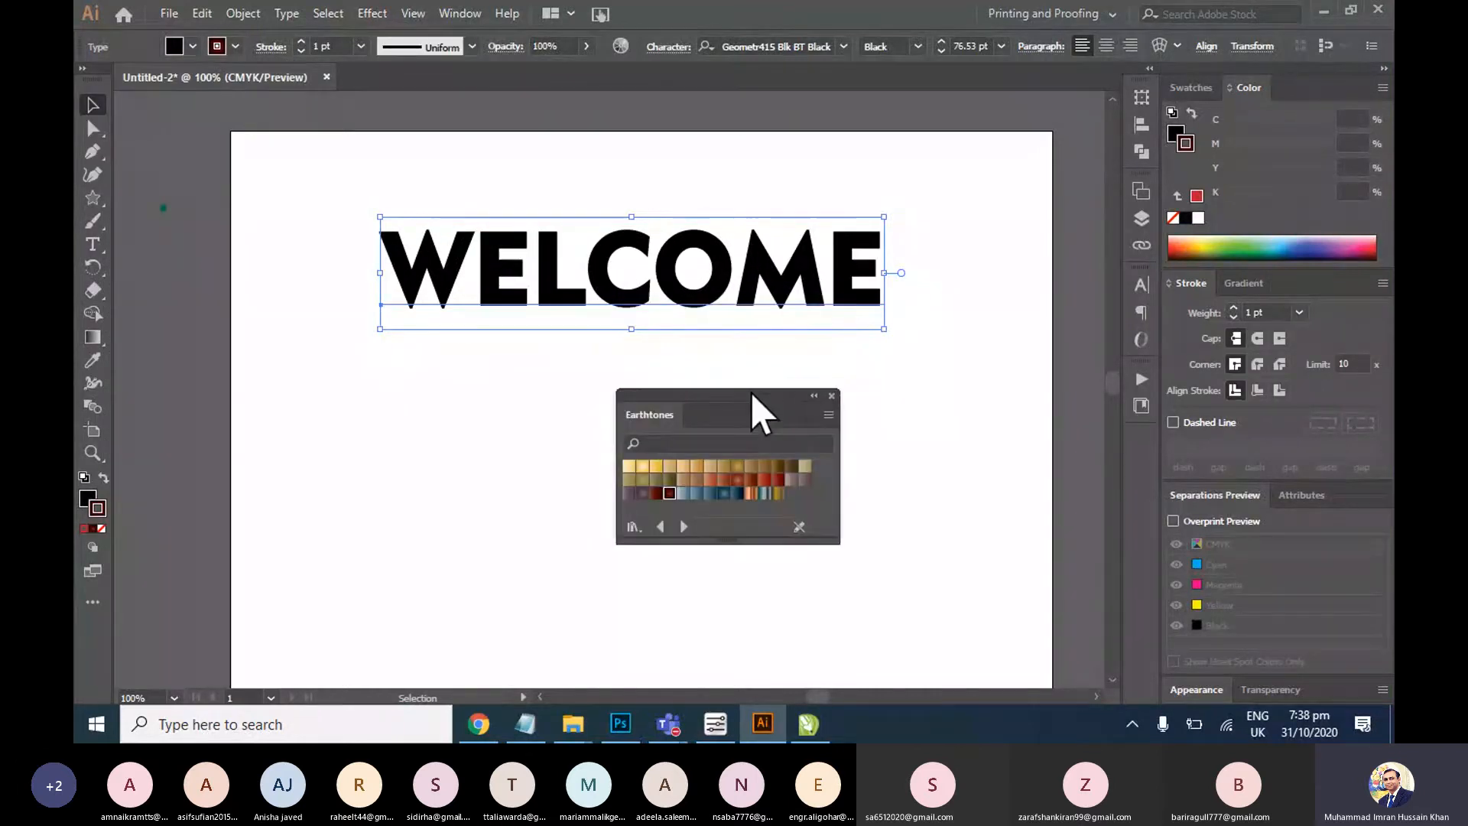
# Convert the WELCOME text to outlines and give its stroke the dark red gradient just before Earthtone 26 Radial
pyautogui.rightClick(597, 279)
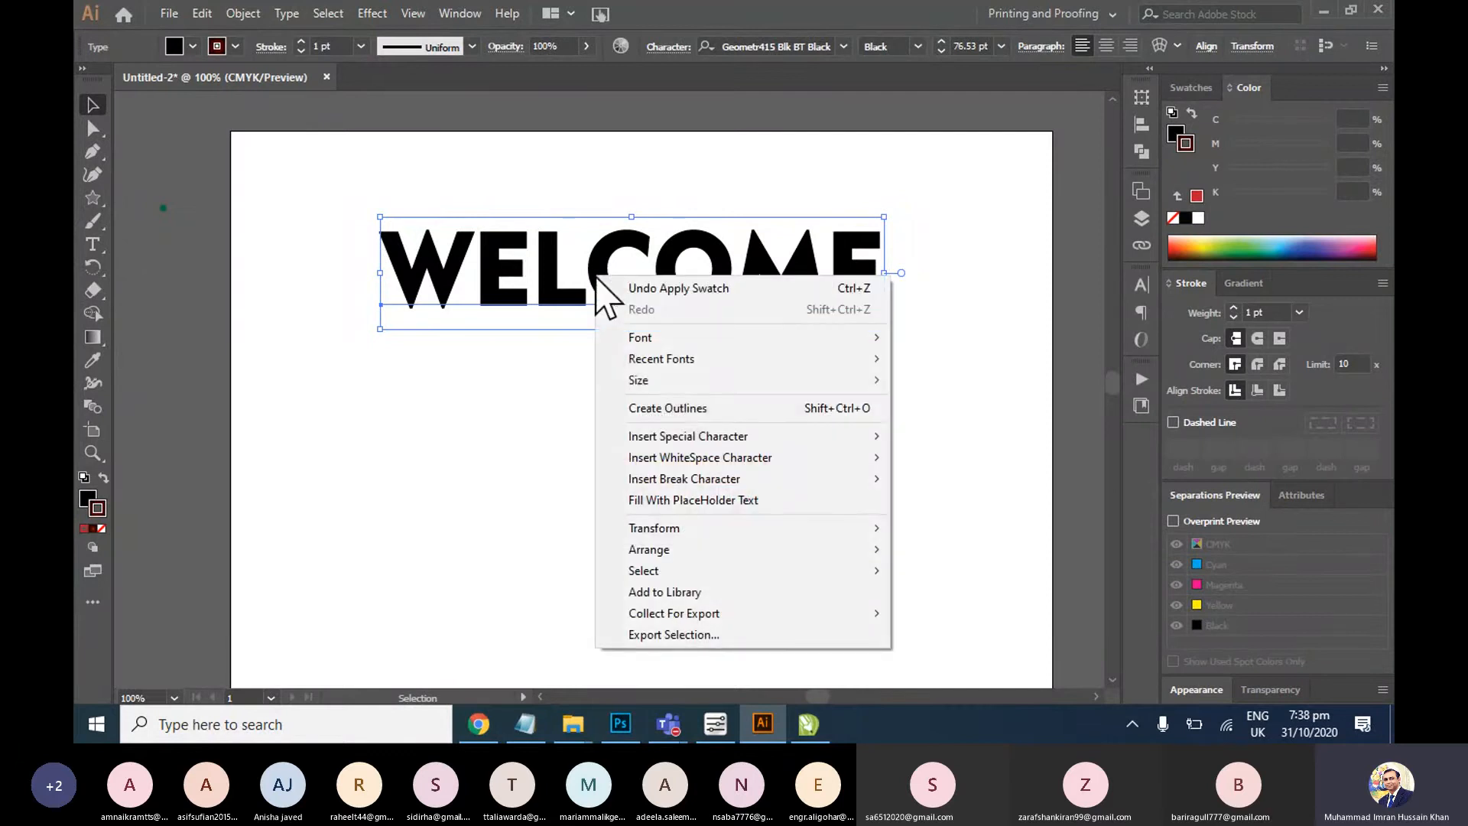
pyautogui.click(852, 413)
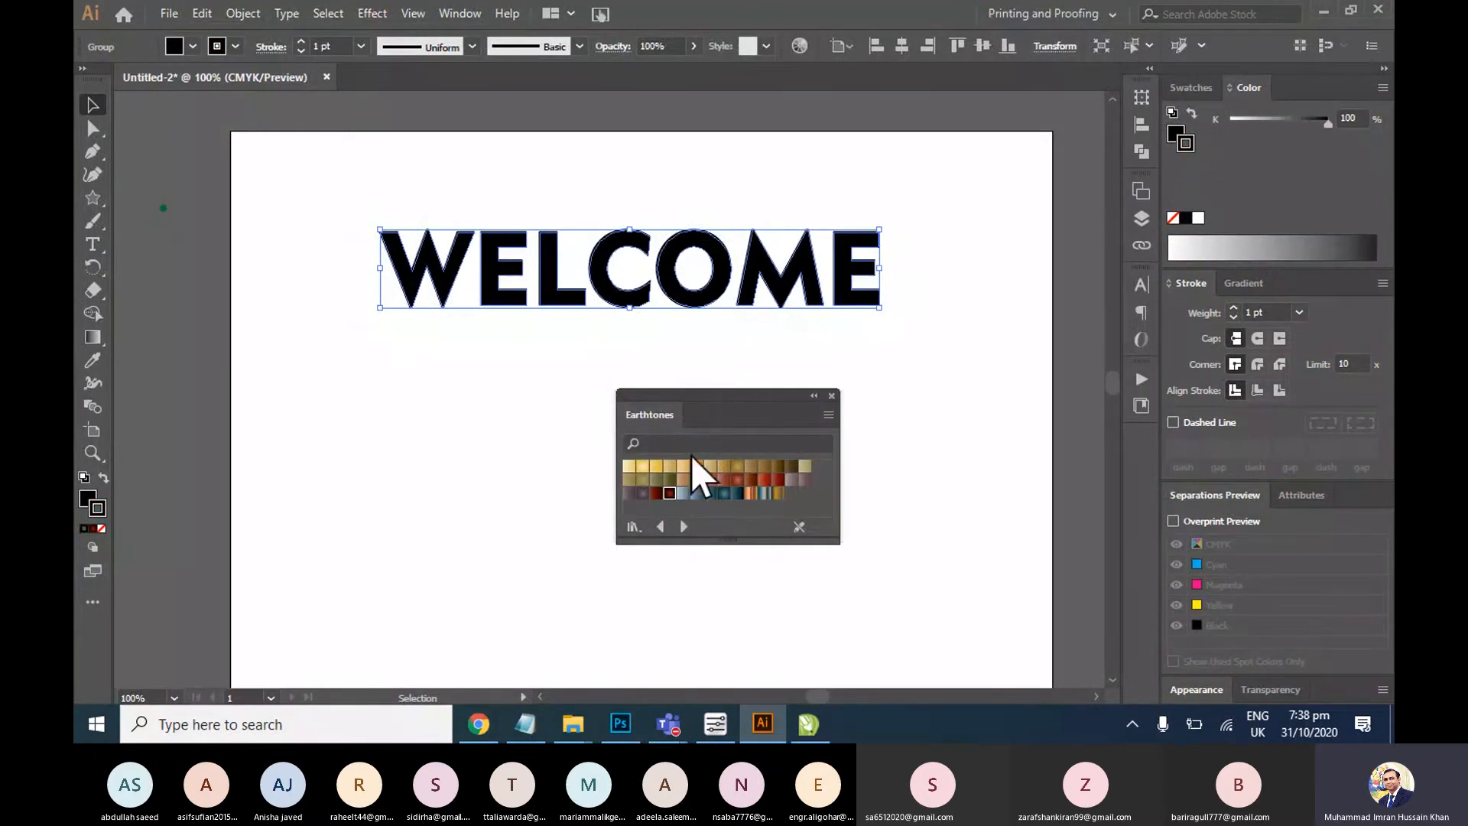
pyautogui.click(668, 495)
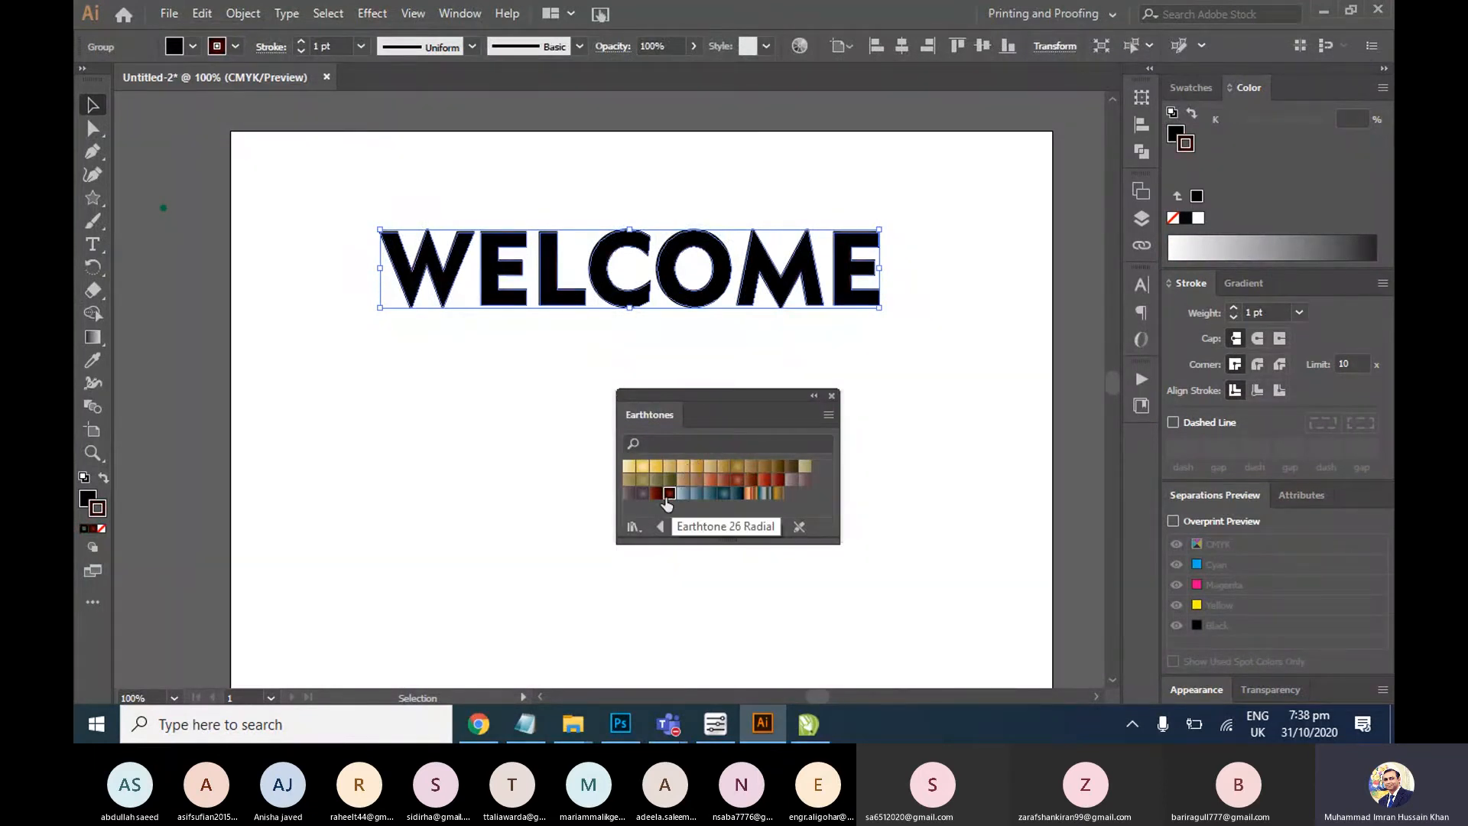
pyautogui.click(657, 495)
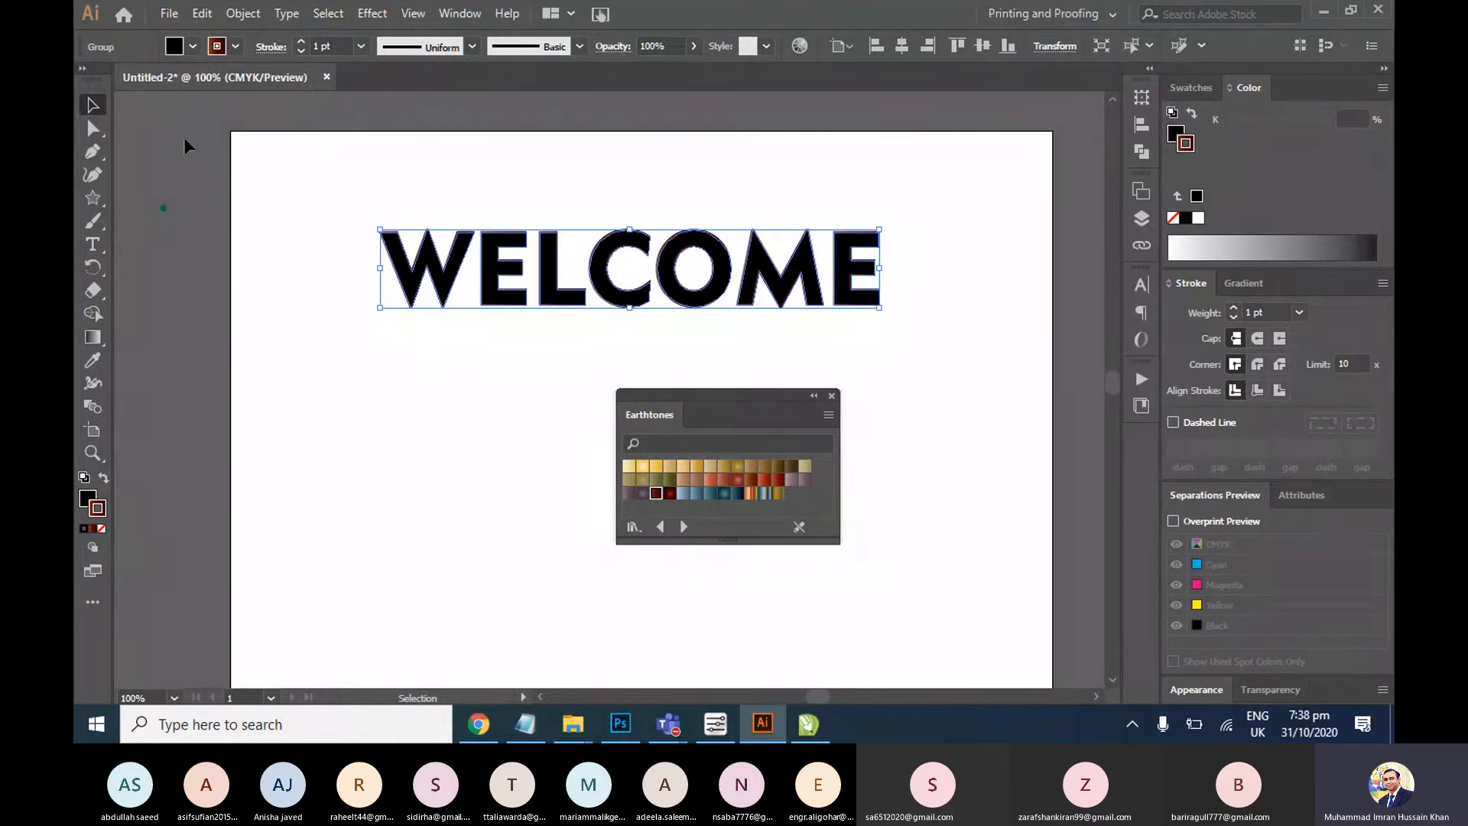
# Try a teal gradient fill, fill the outlined WELCOME with Earthtone 26 Radial, and shift it slightly to the right
pyautogui.click(93, 497)
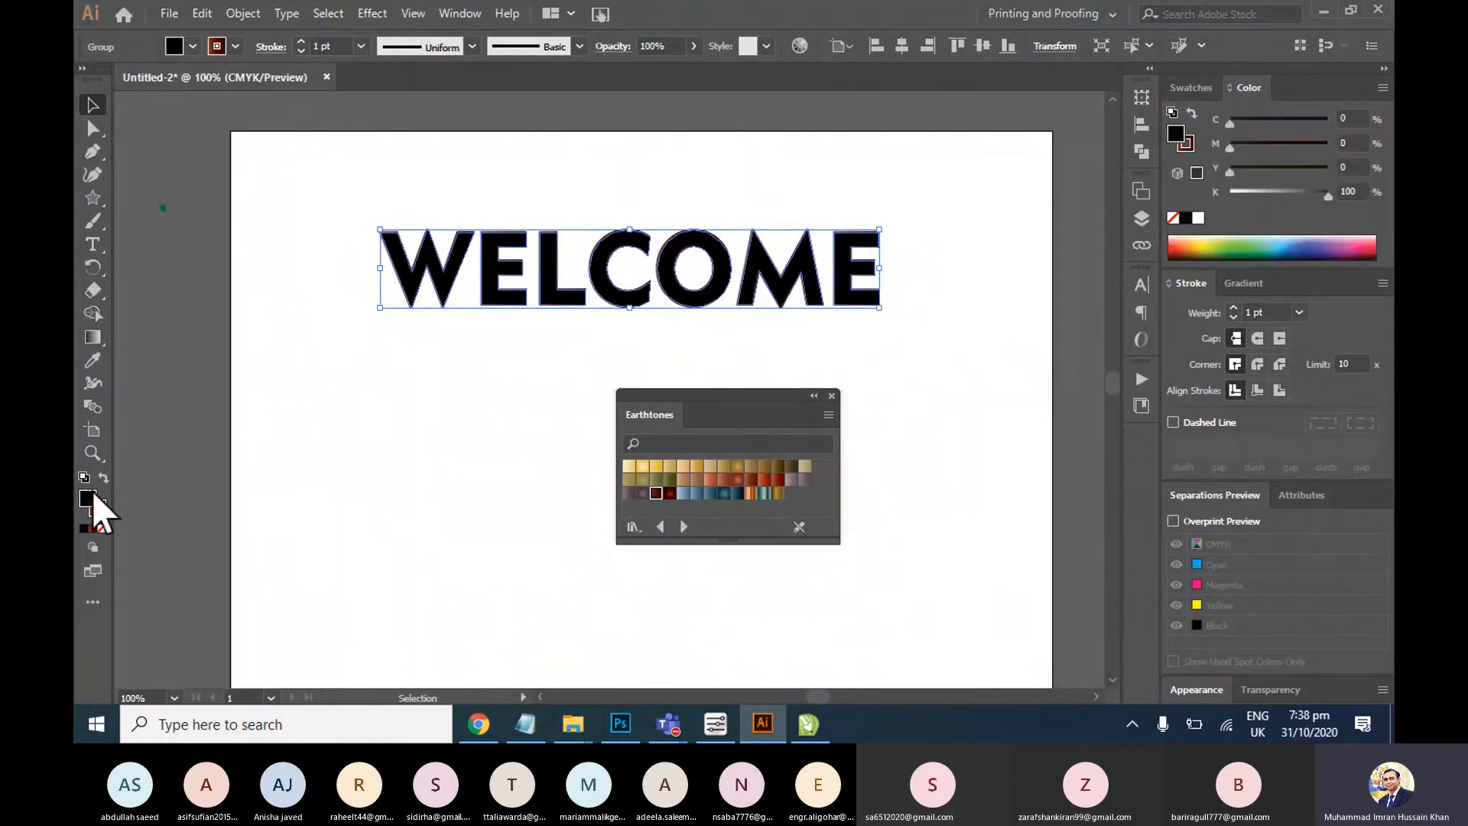
pyautogui.click(670, 494)
pyautogui.click(732, 494)
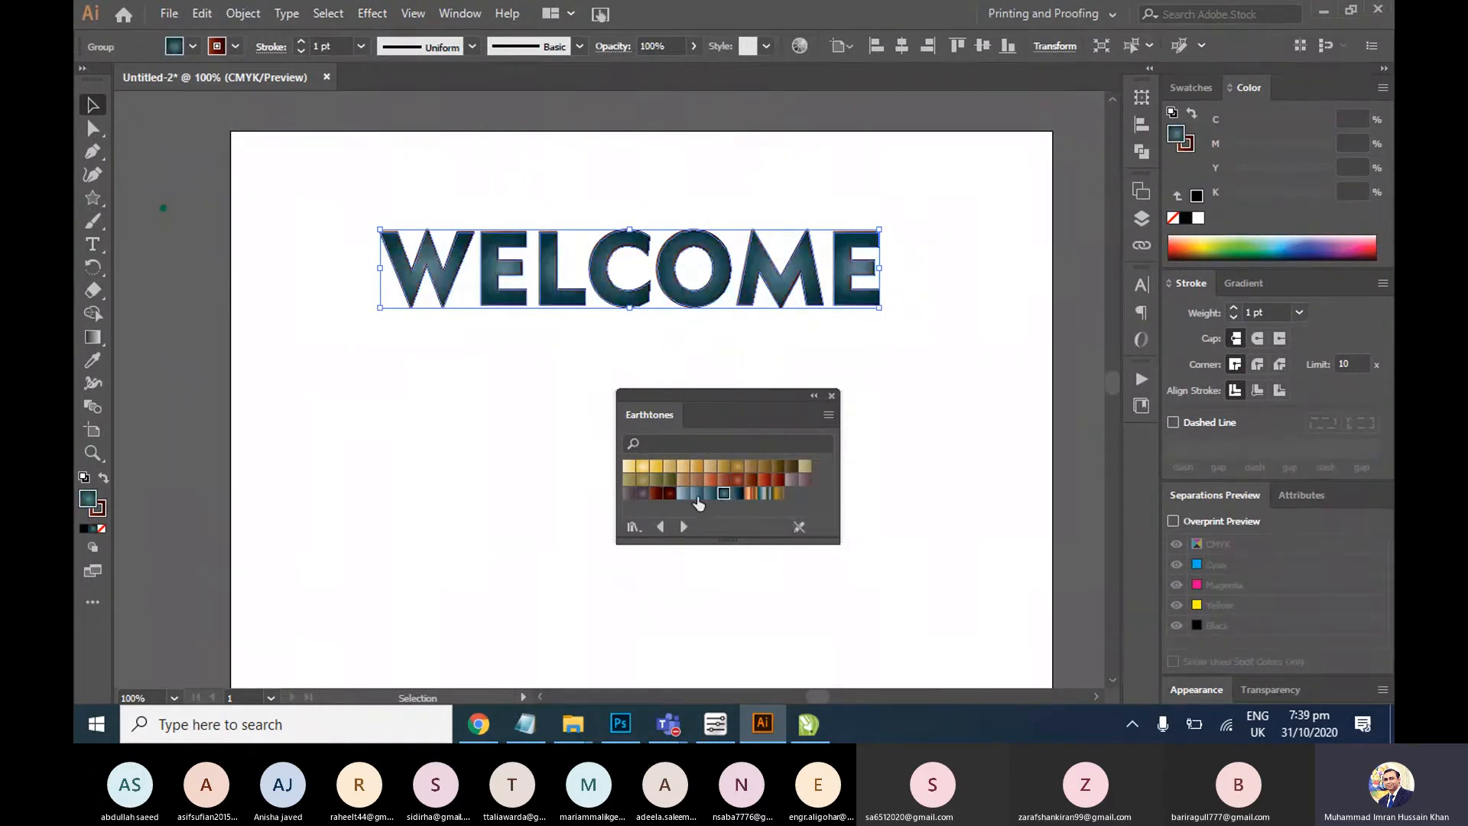
pyautogui.click(670, 494)
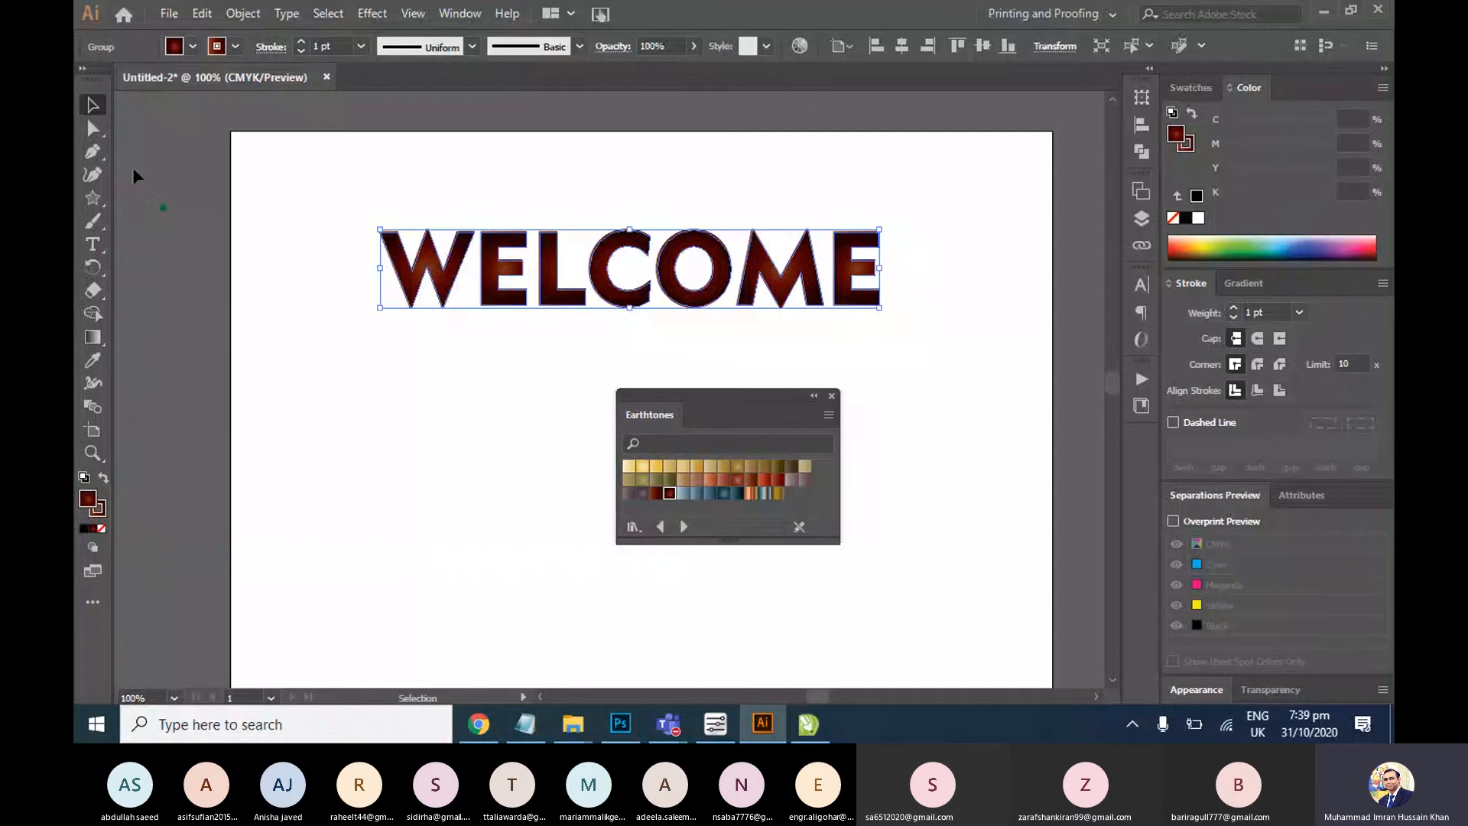
pyautogui.click(417, 179)
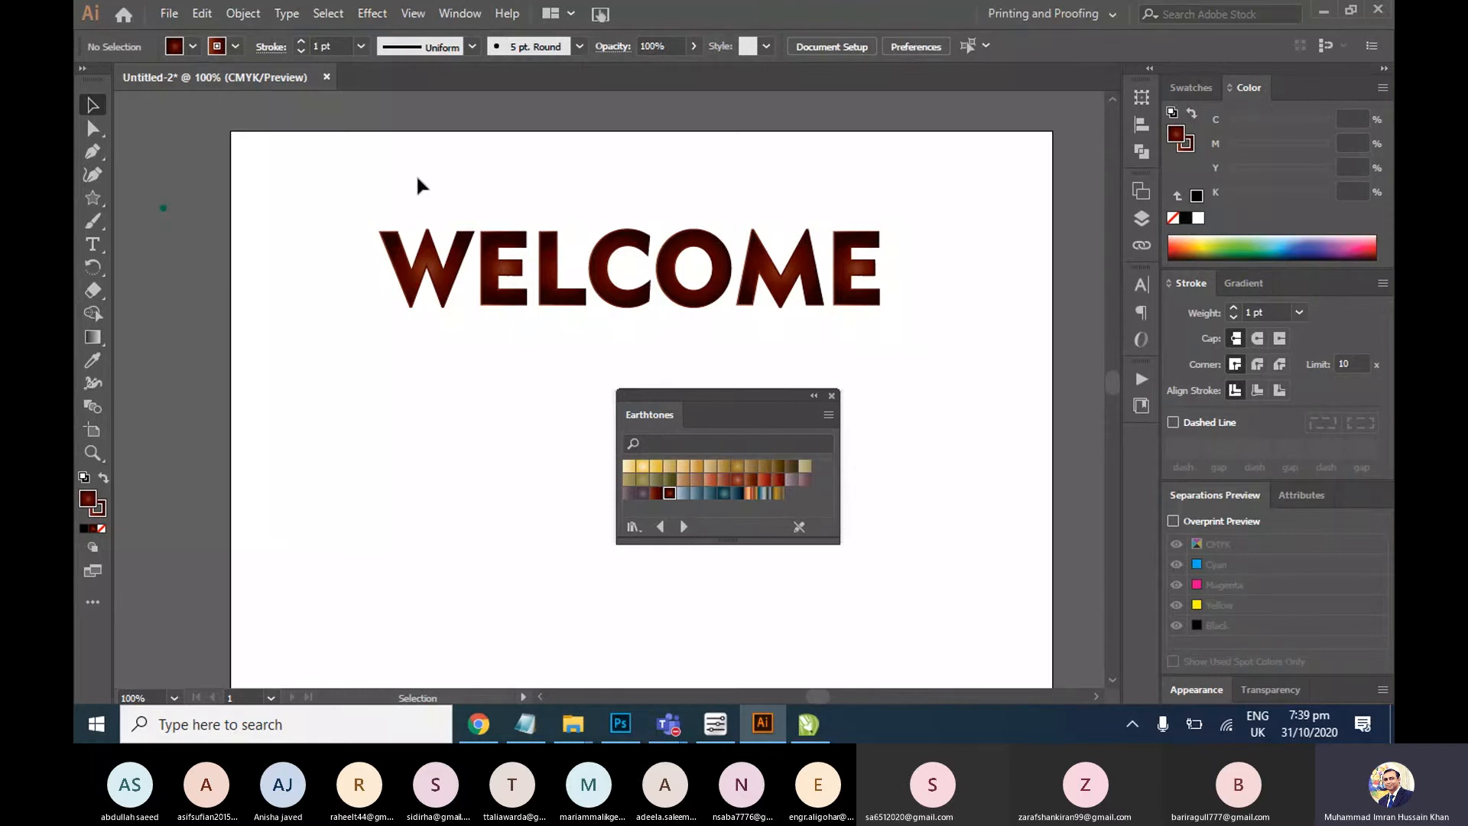
pyautogui.moveTo(692, 241); pyautogui.dragTo(704, 243)
pyautogui.click(461, 498)
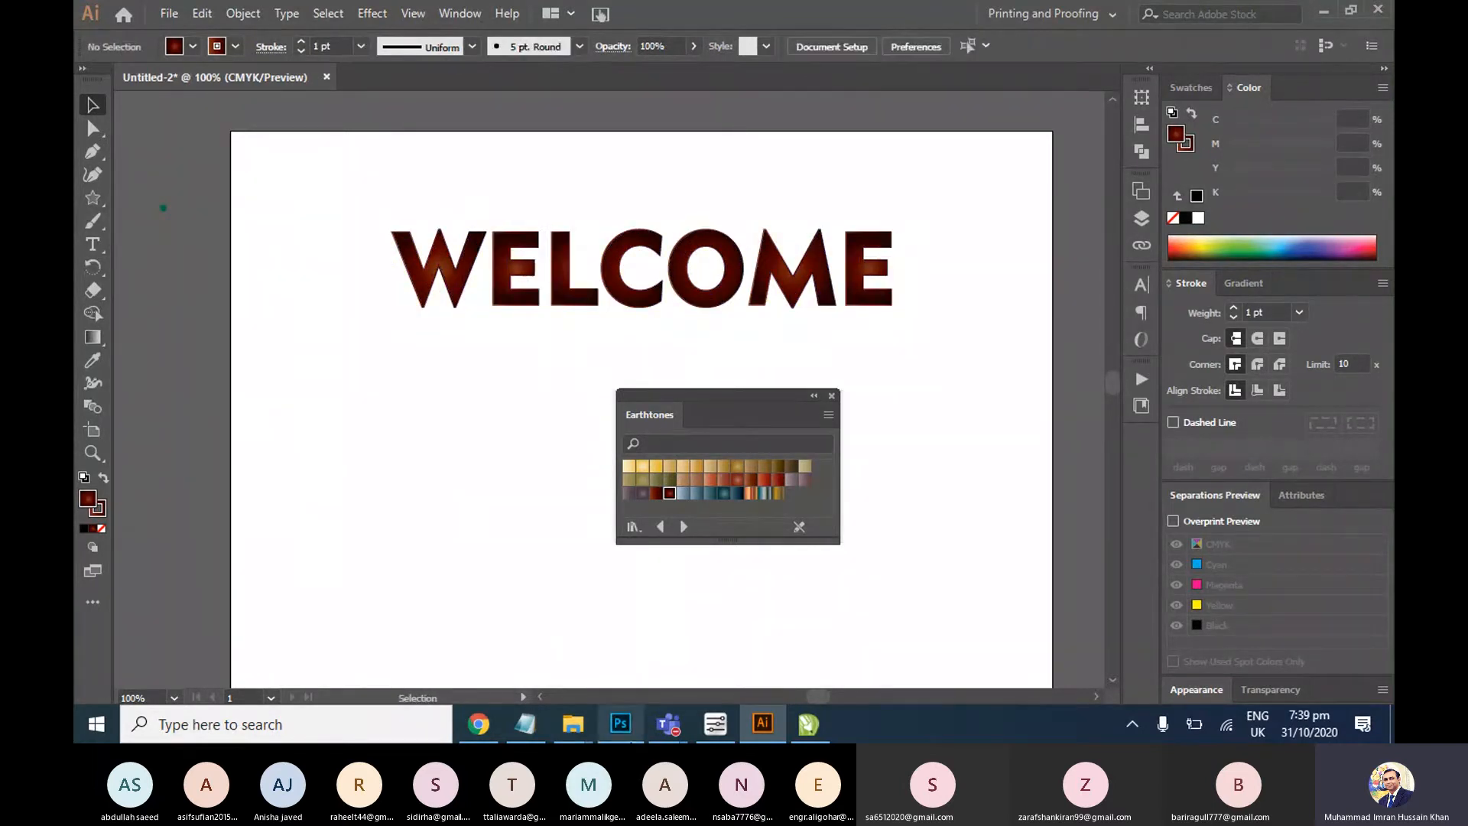
# Look briefly at the Photoshop window, return to Illustrator, and close the Earthtones library with nothing selected
pyautogui.click(631, 736)
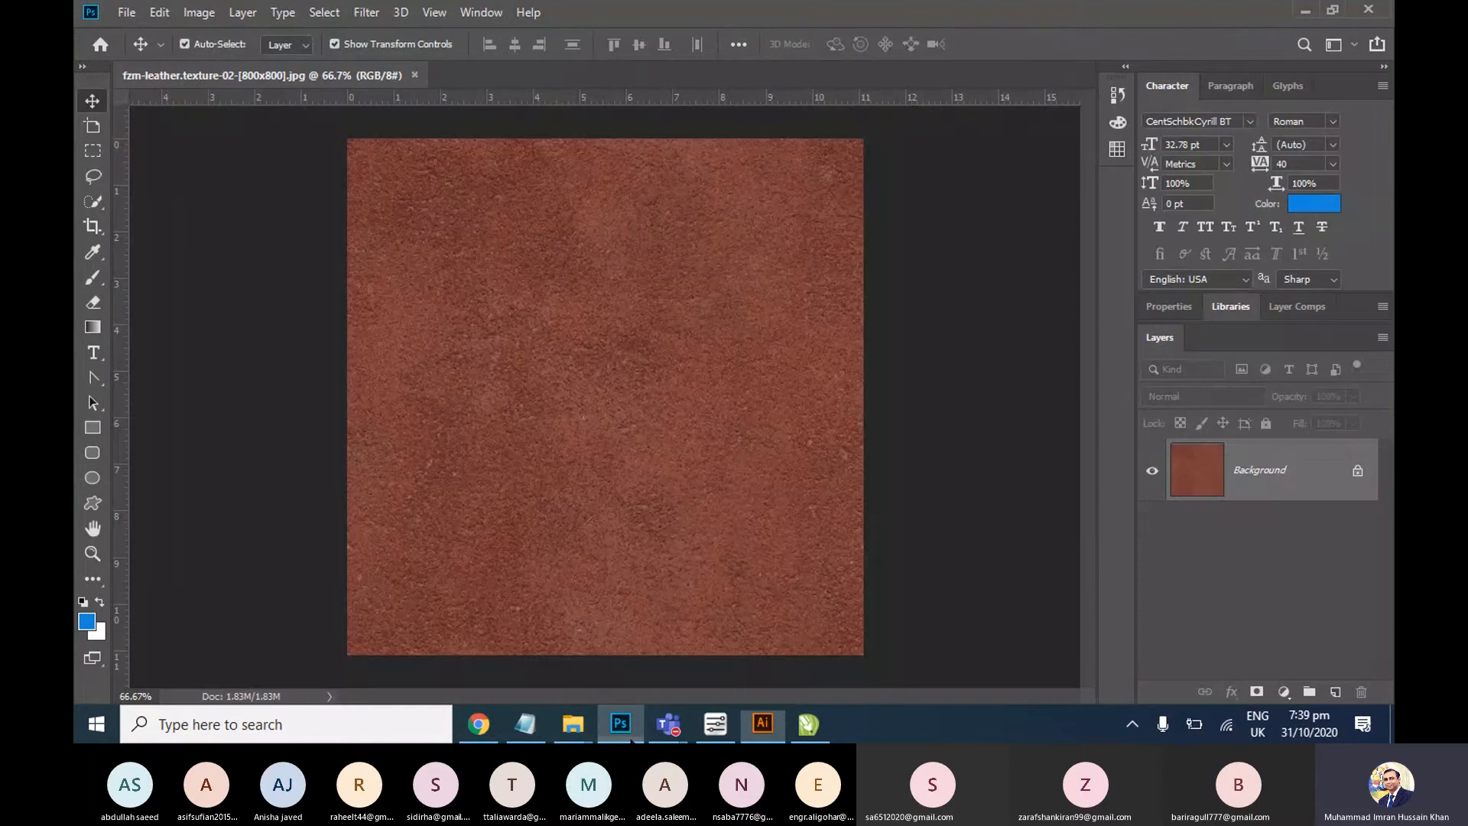
pyautogui.hotkey('alt', 'Tab')
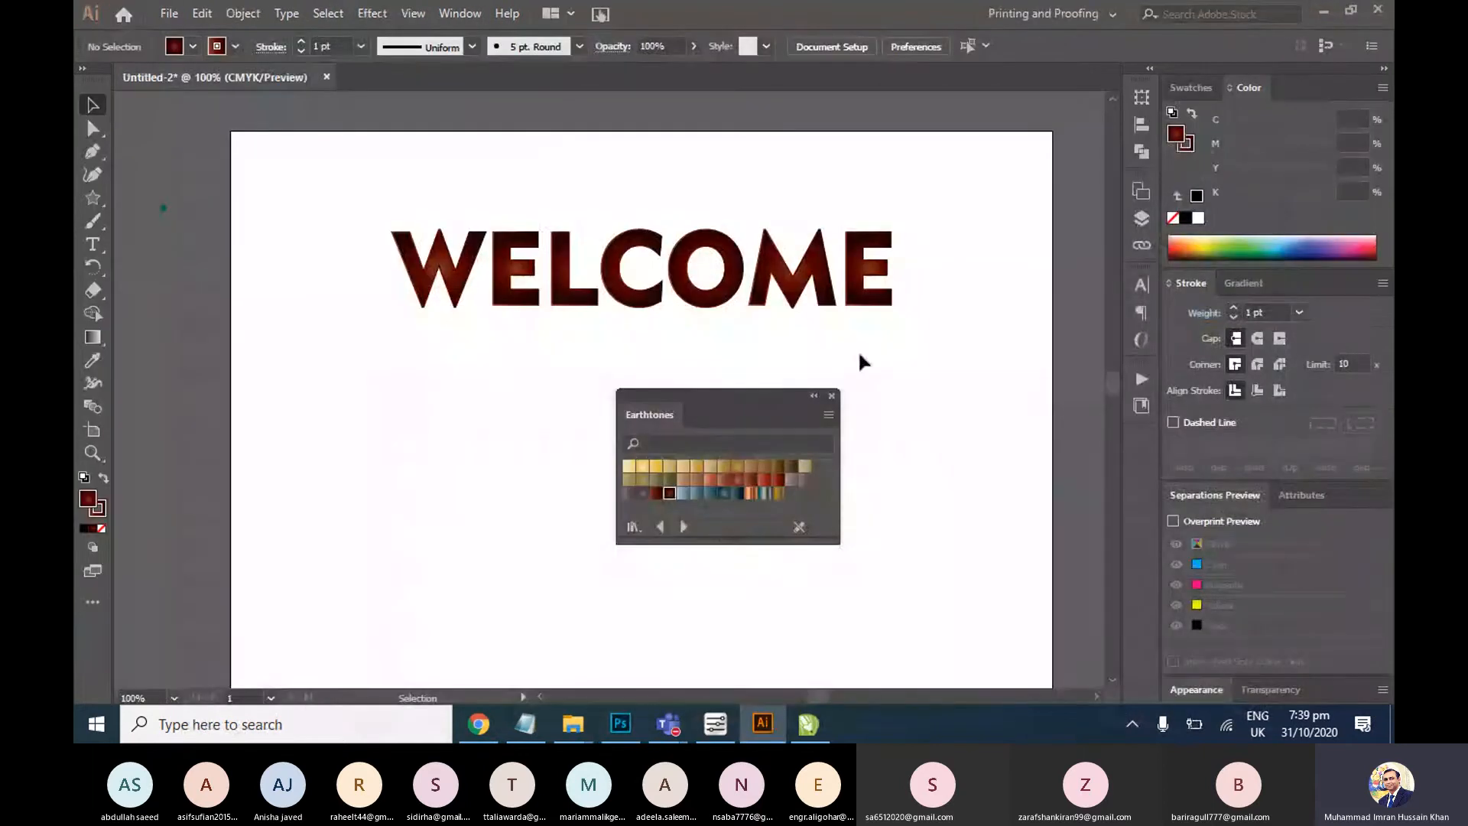
pyautogui.click(822, 277)
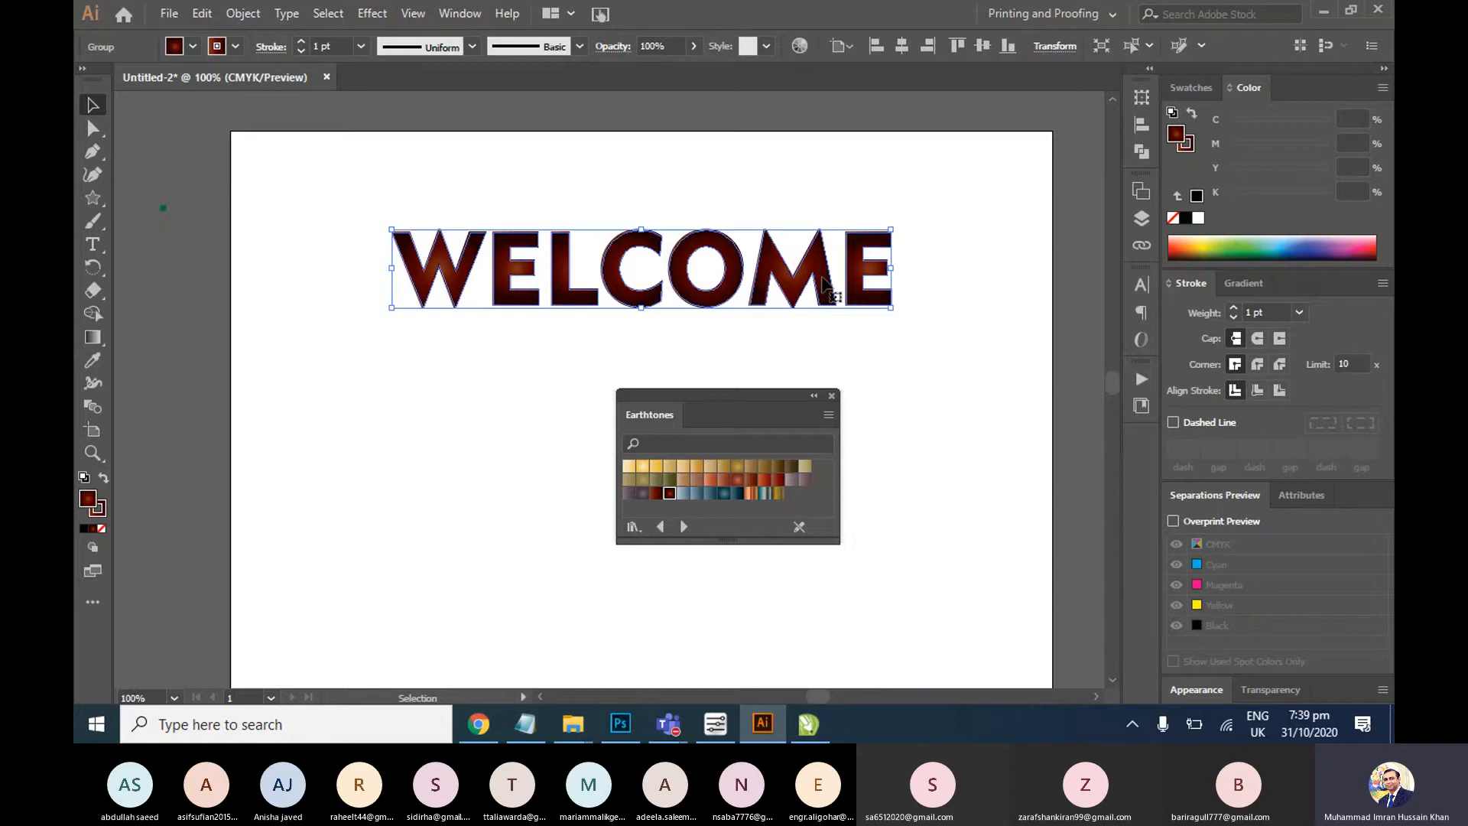
pyautogui.click(832, 396)
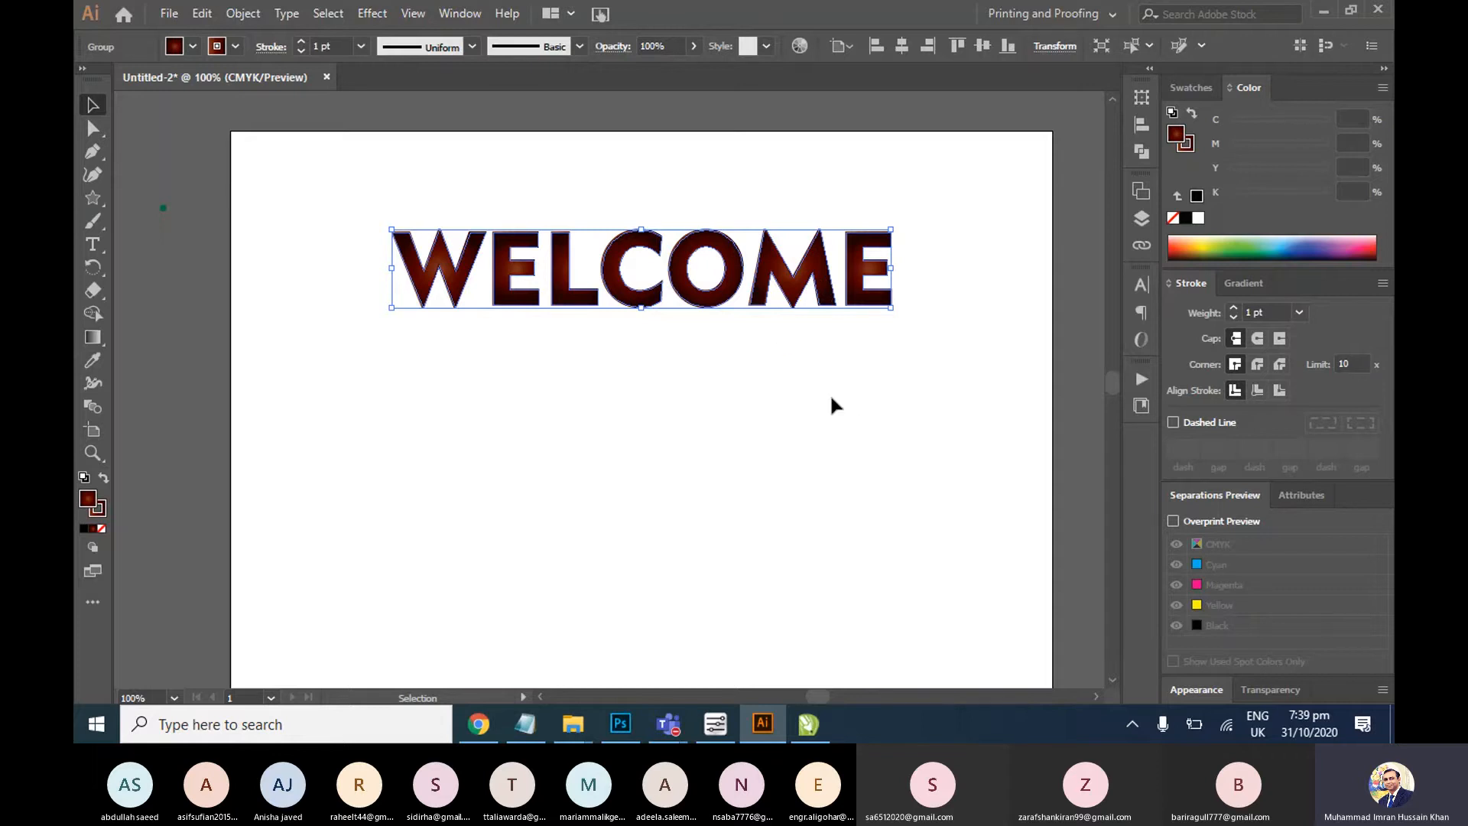
pyautogui.click(831, 397)
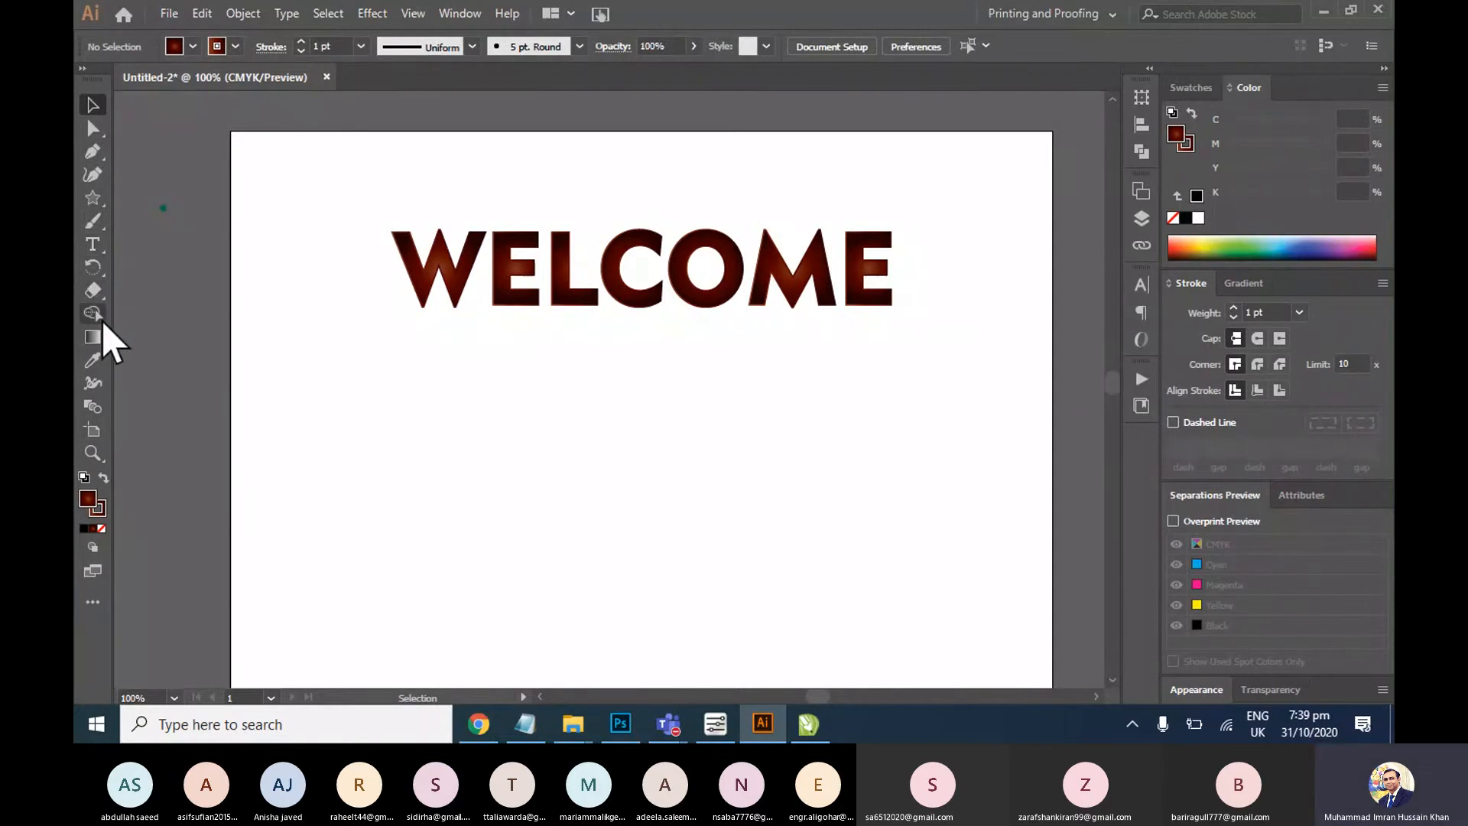
# Draw a wide rectangle below the WELCOME lettering with the Rectangle tool, using the current dark red radial gradient
pyautogui.click(93, 198)
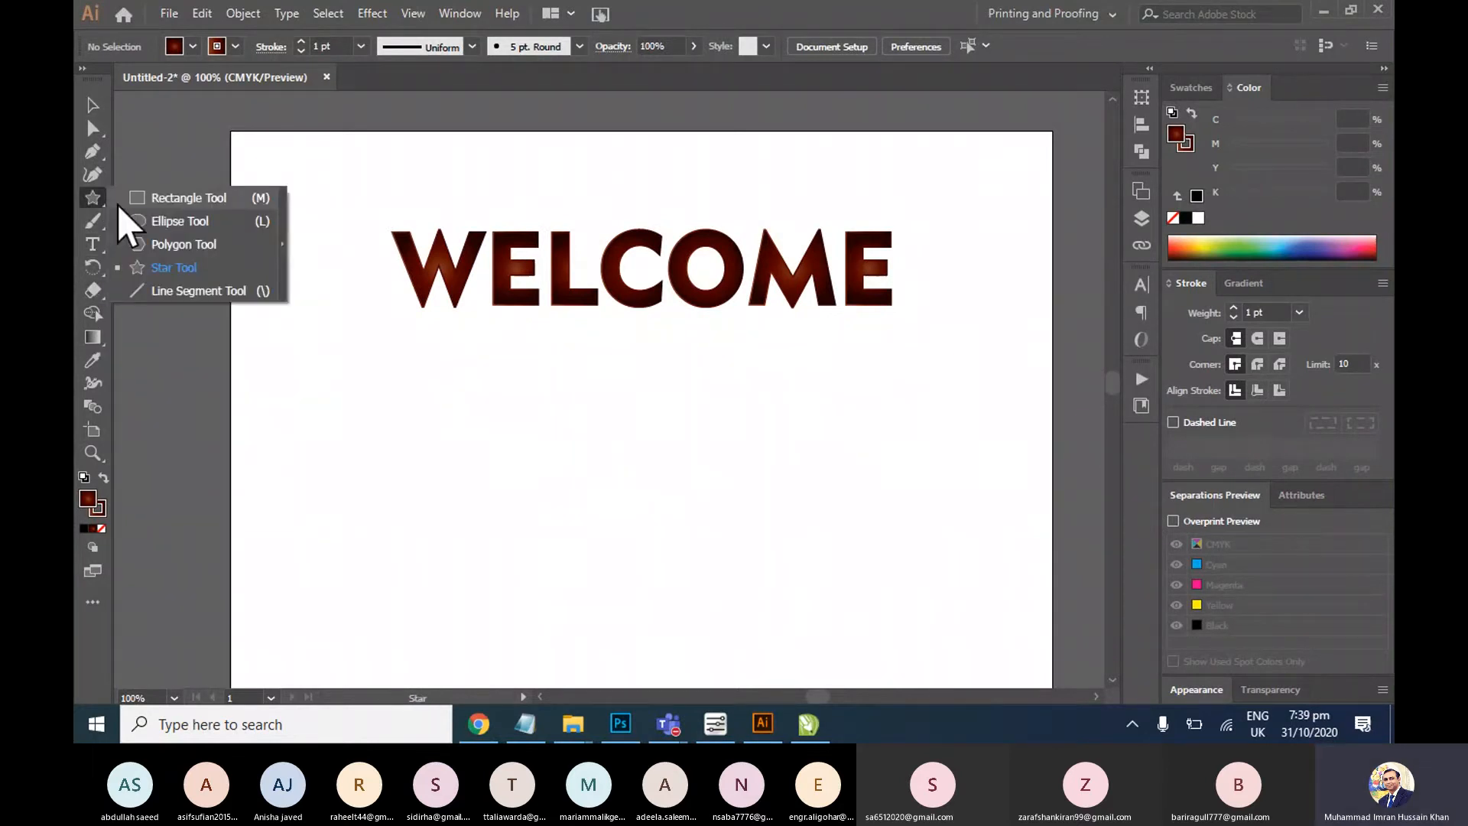
pyautogui.click(137, 198)
pyautogui.moveTo(377, 400)
pyautogui.mouseDown()
pyautogui.moveTo(452, 451)
pyautogui.moveTo(979, 552)
pyautogui.mouseUp()
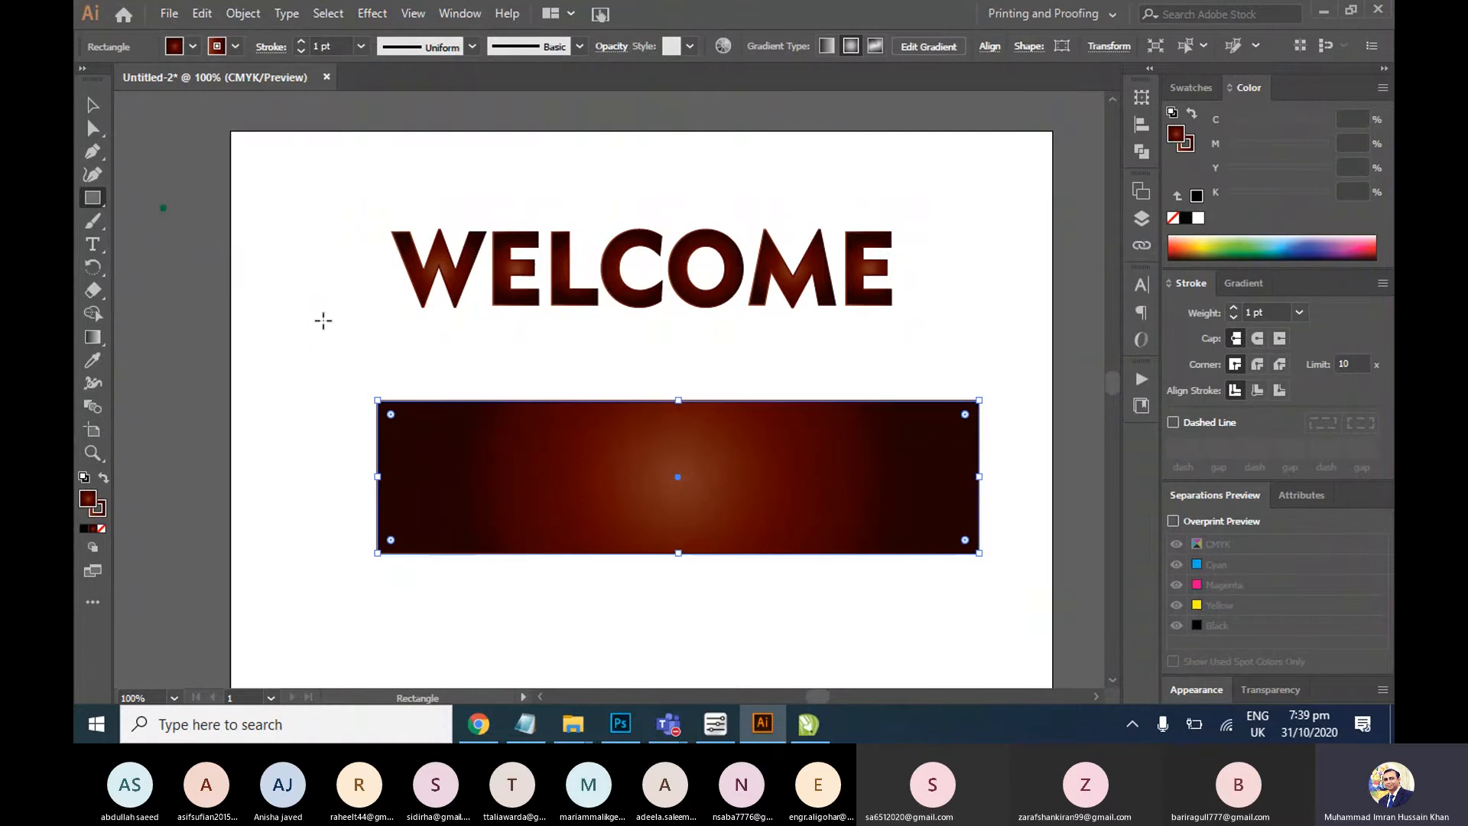
# Fill the rectangle below WELCOME with the light blue swatch of C 70, M 15, Y 0, K 0
pyautogui.click(193, 47)
pyautogui.click(179, 136)
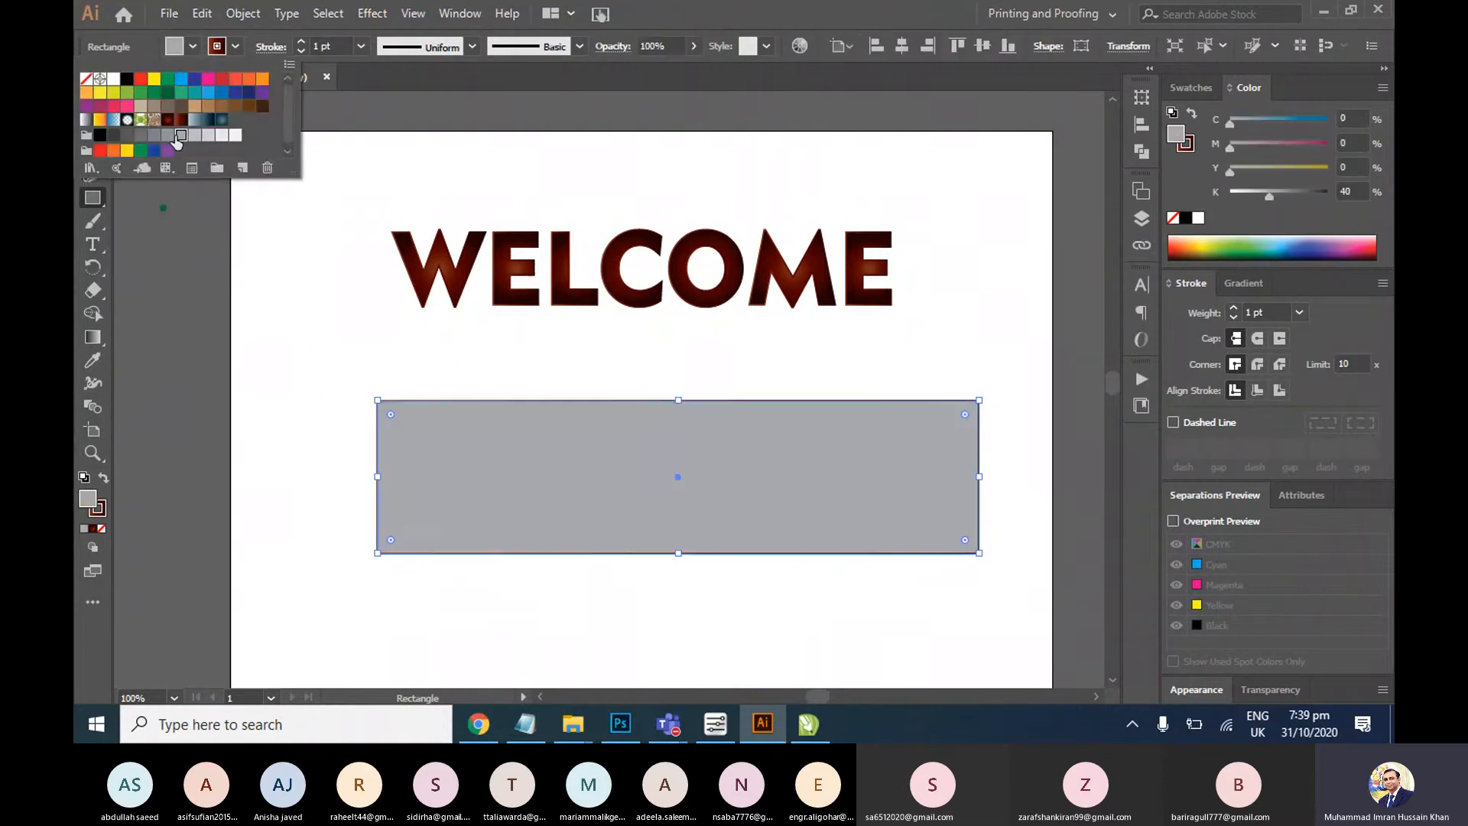
pyautogui.click(208, 92)
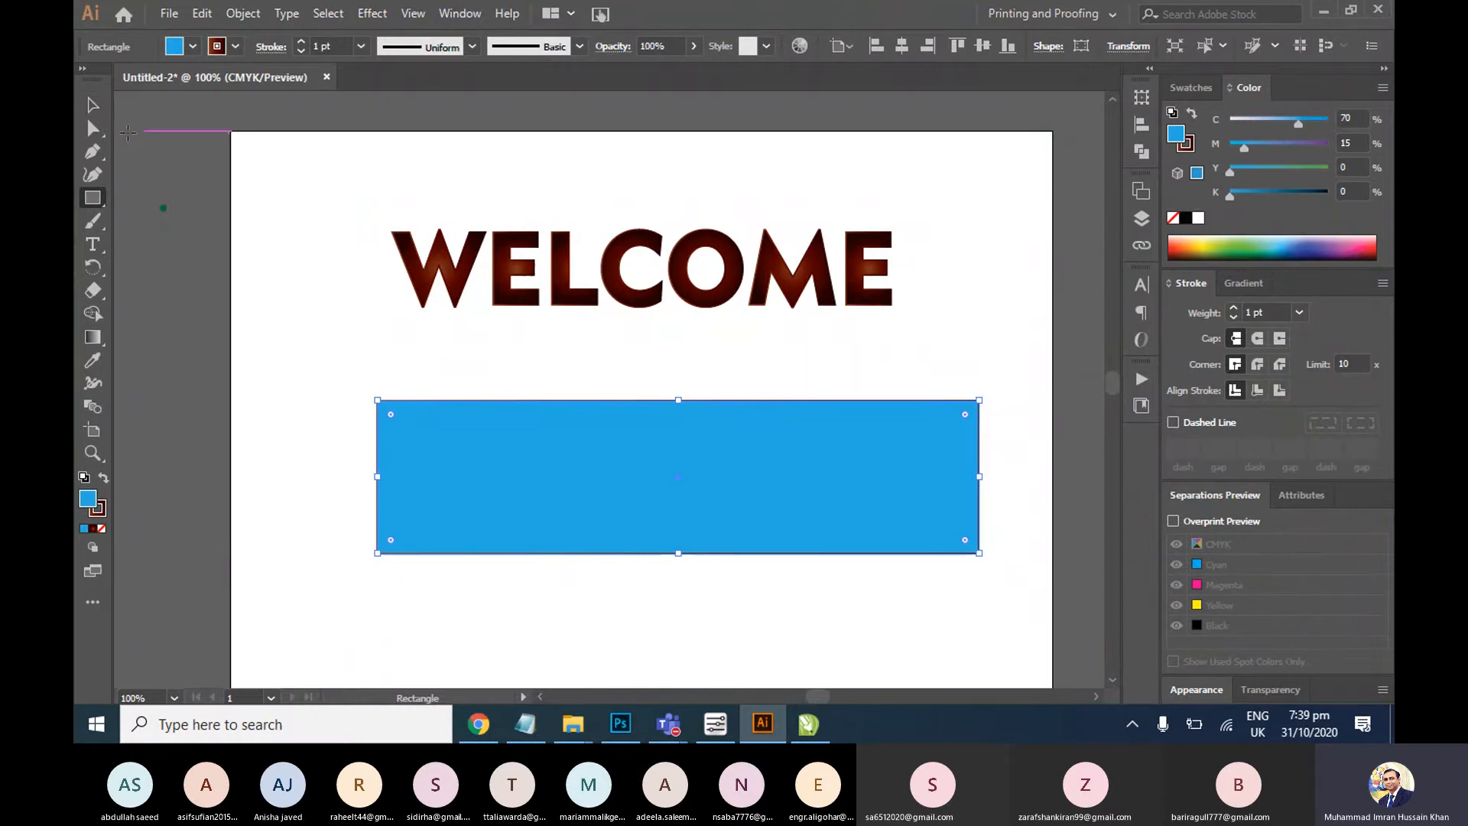
# Try slightly rounding the blue rectangle's corners and moving it a little to the left
pyautogui.click(93, 105)
pyautogui.click(468, 388)
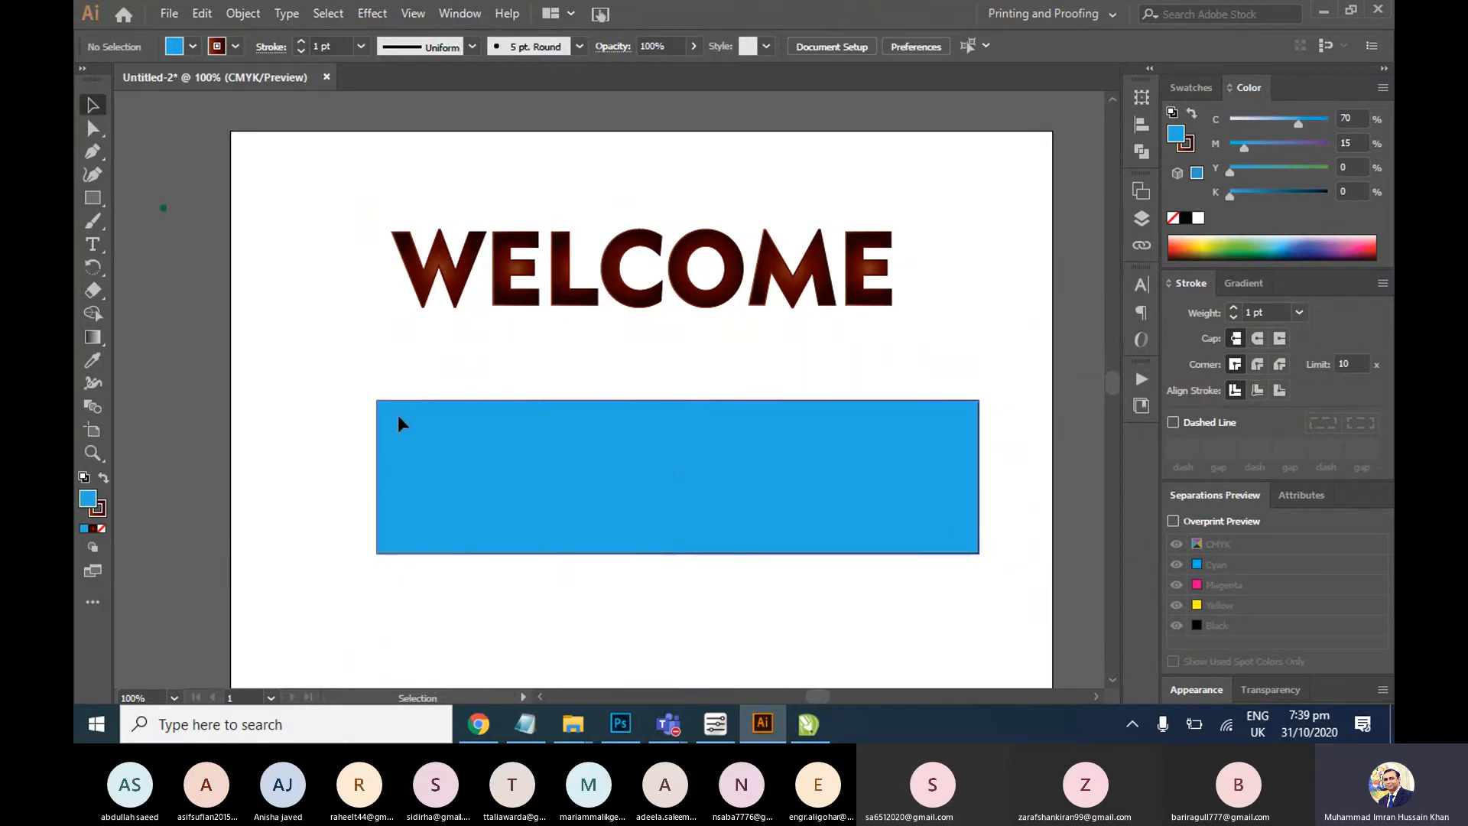
pyautogui.click(389, 412)
pyautogui.moveTo(402, 415); pyautogui.dragTo(403, 413)
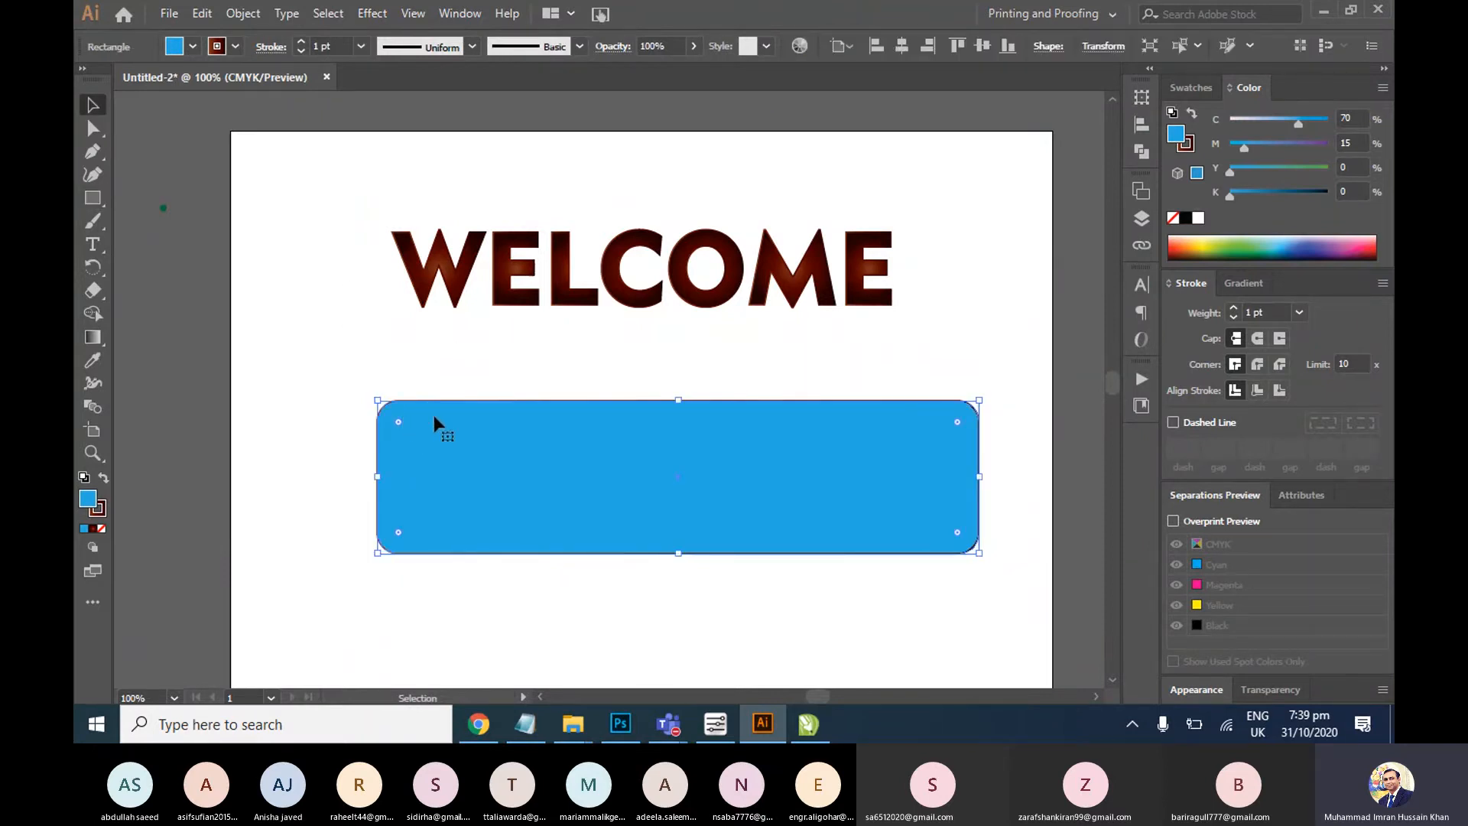
pyautogui.moveTo(548, 431); pyautogui.dragTo(492, 428)
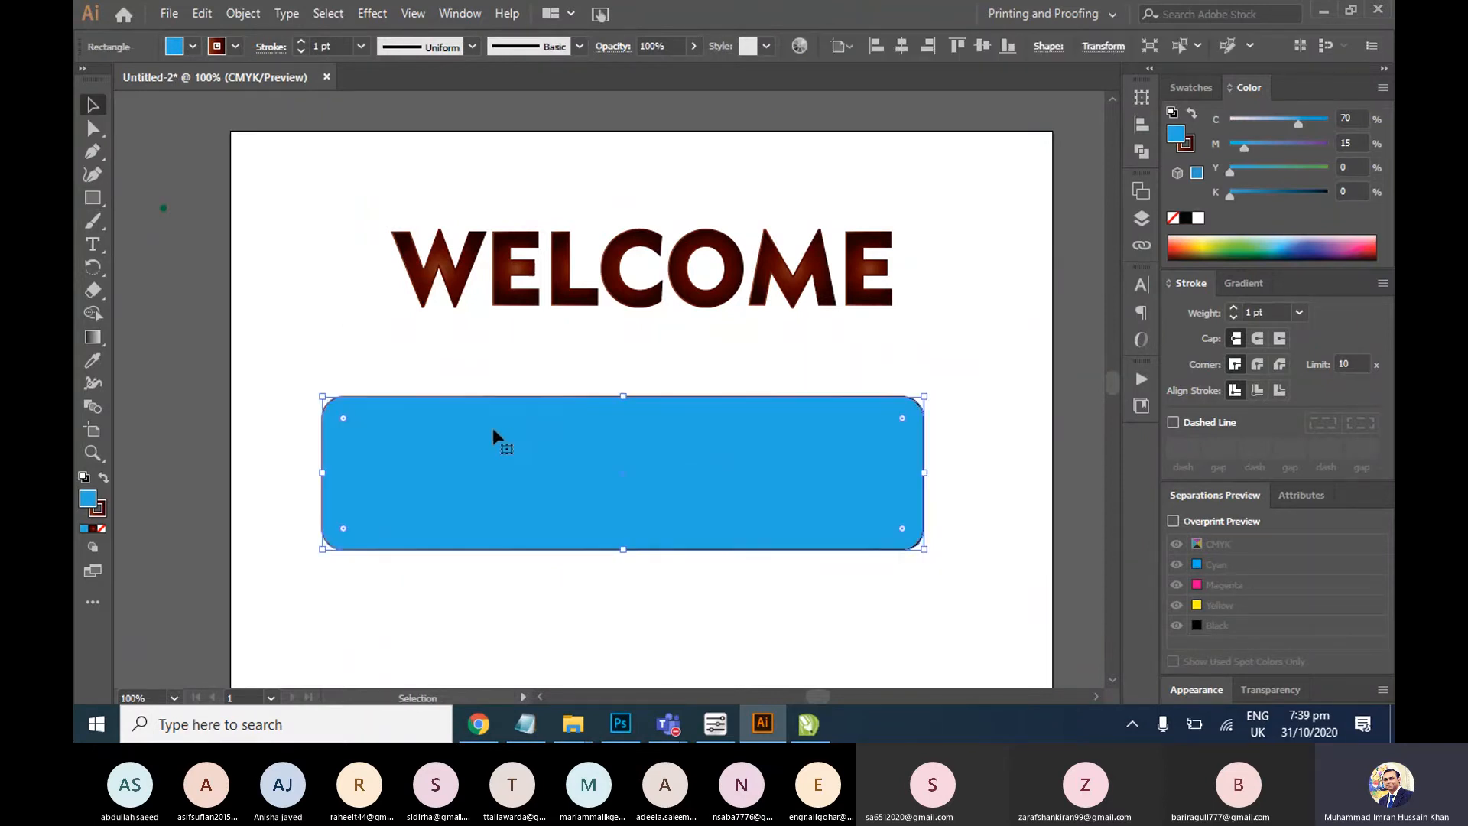
# Try to center the WELCOME lettering and the blue rectangle on the artboard vertically and horizontally, moving the rectangle up off the lettering
pyautogui.click(809, 268)
pyautogui.click(746, 458)
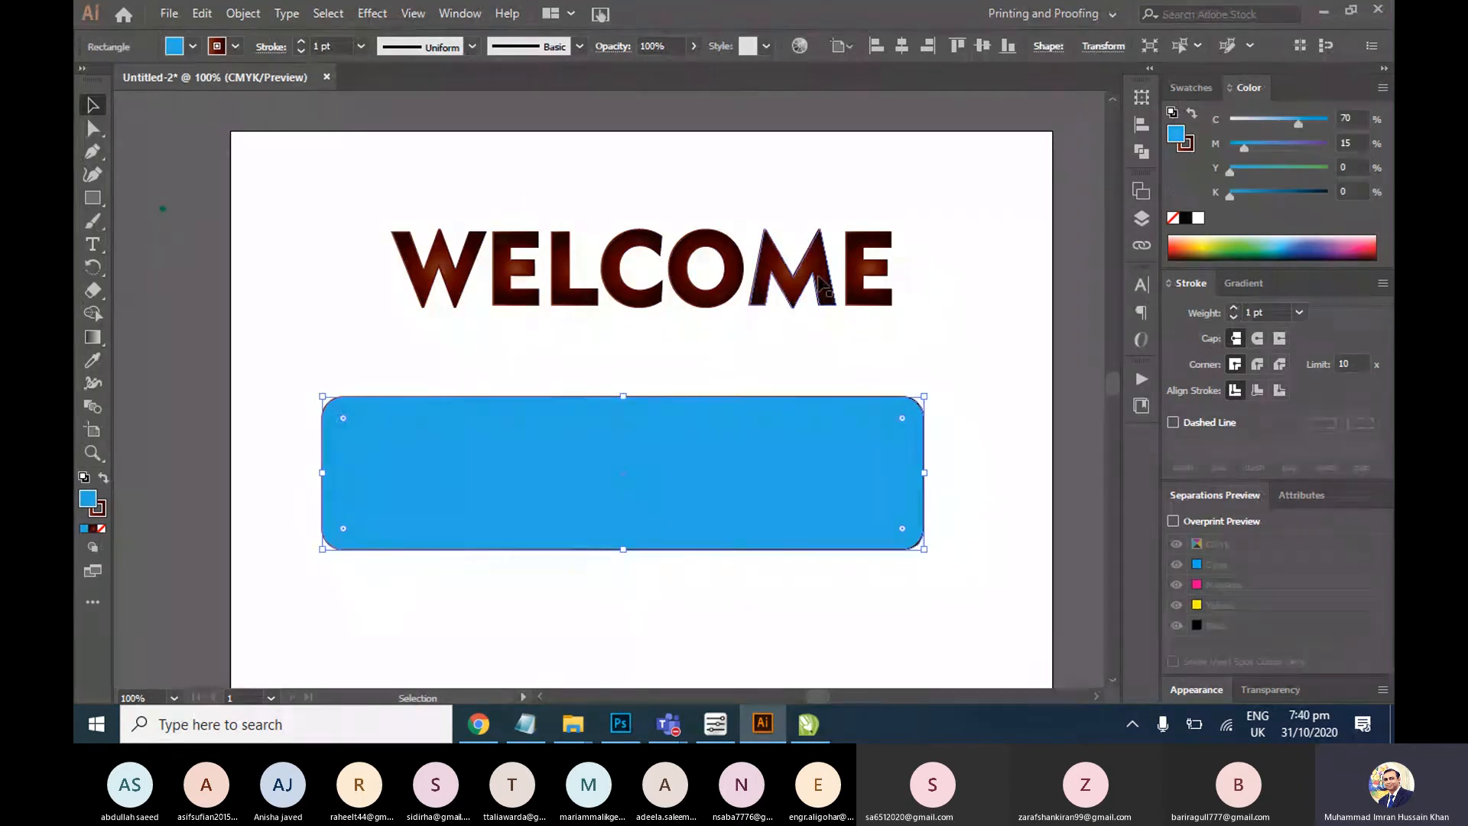
pyautogui.click(803, 295)
pyautogui.keyDown('shift'); pyautogui.click(788, 431); pyautogui.keyUp('shift')
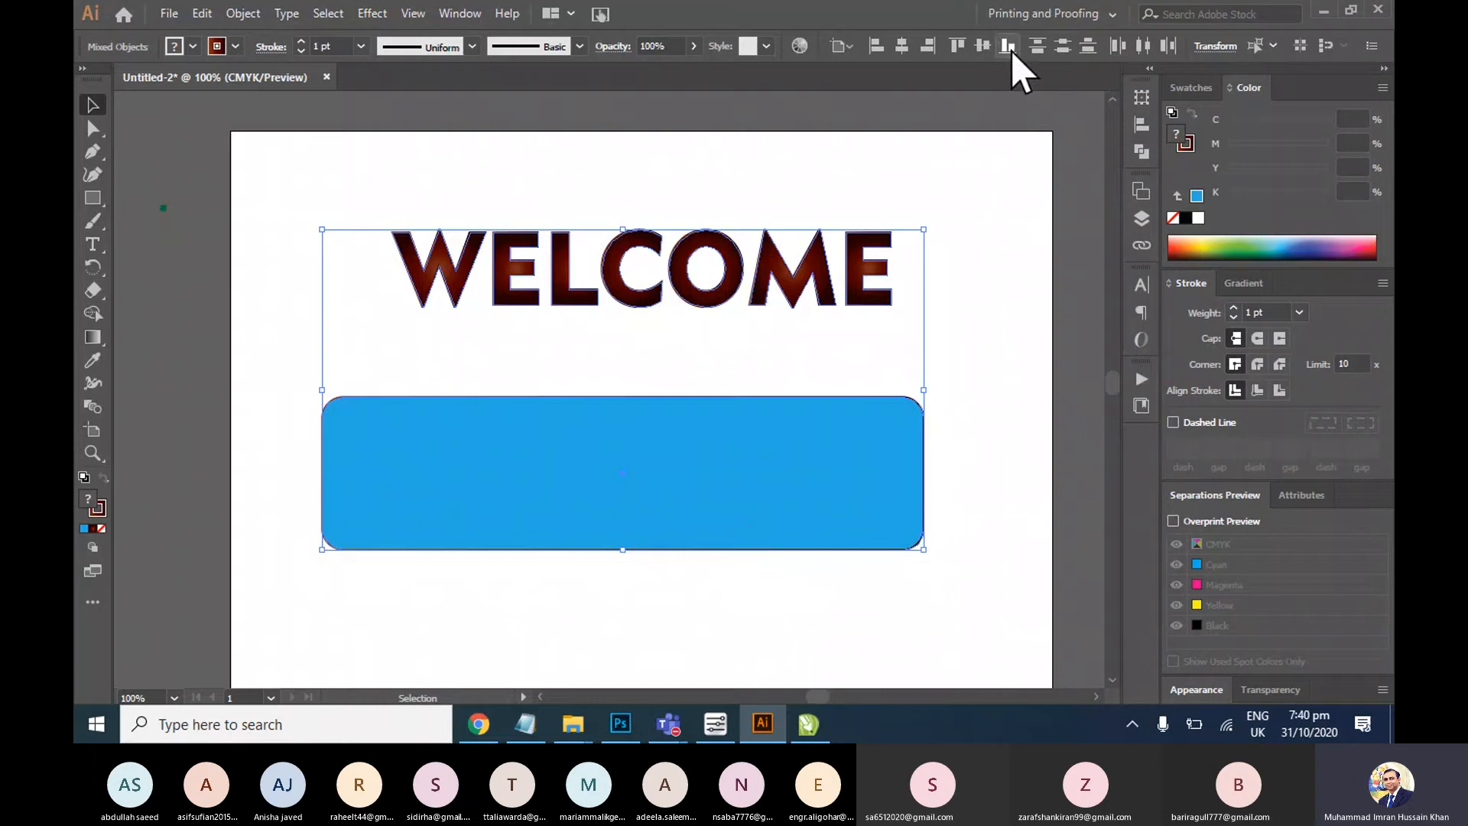
pyautogui.click(978, 47)
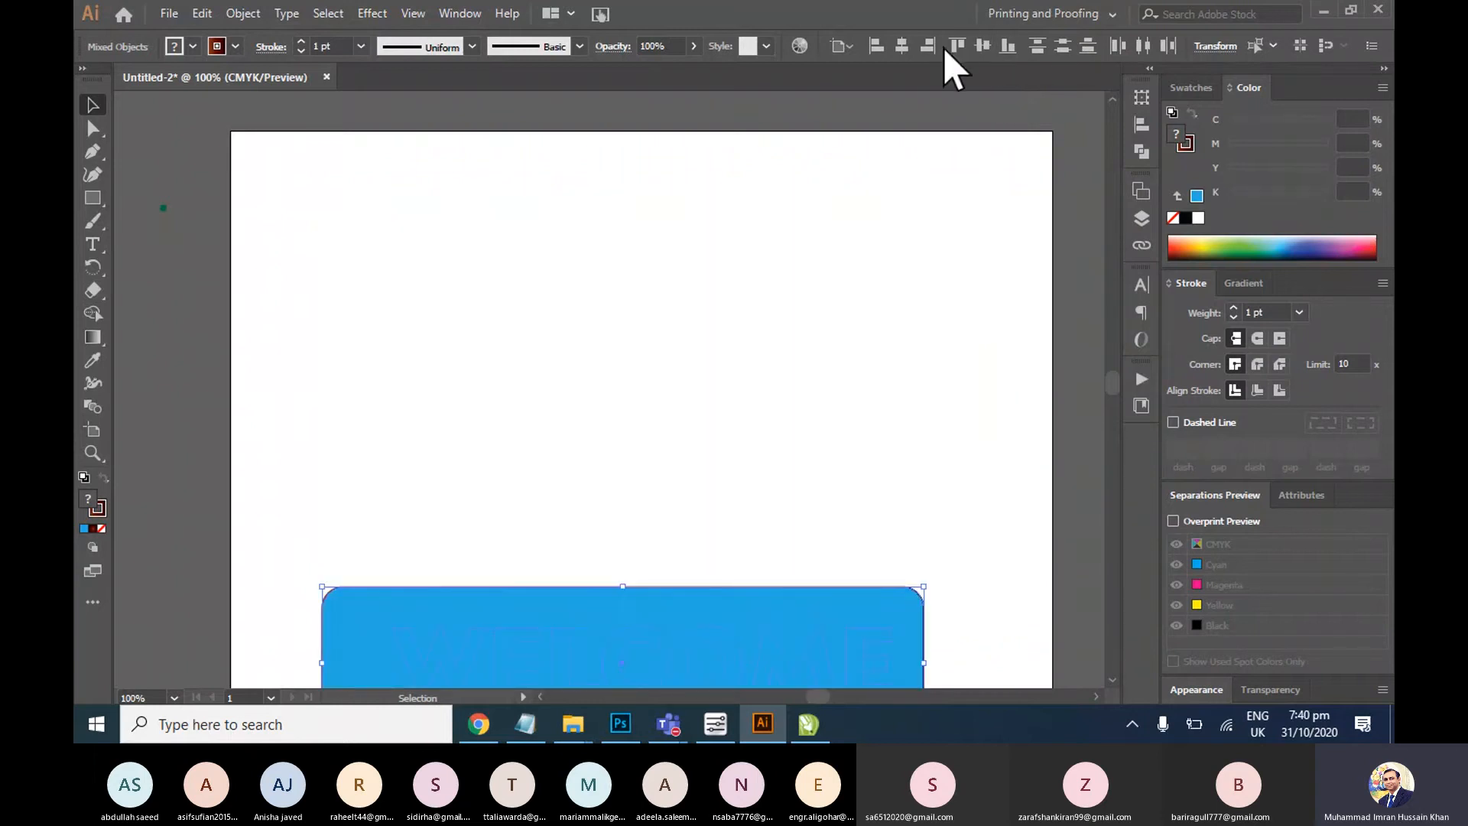
pyautogui.click(902, 48)
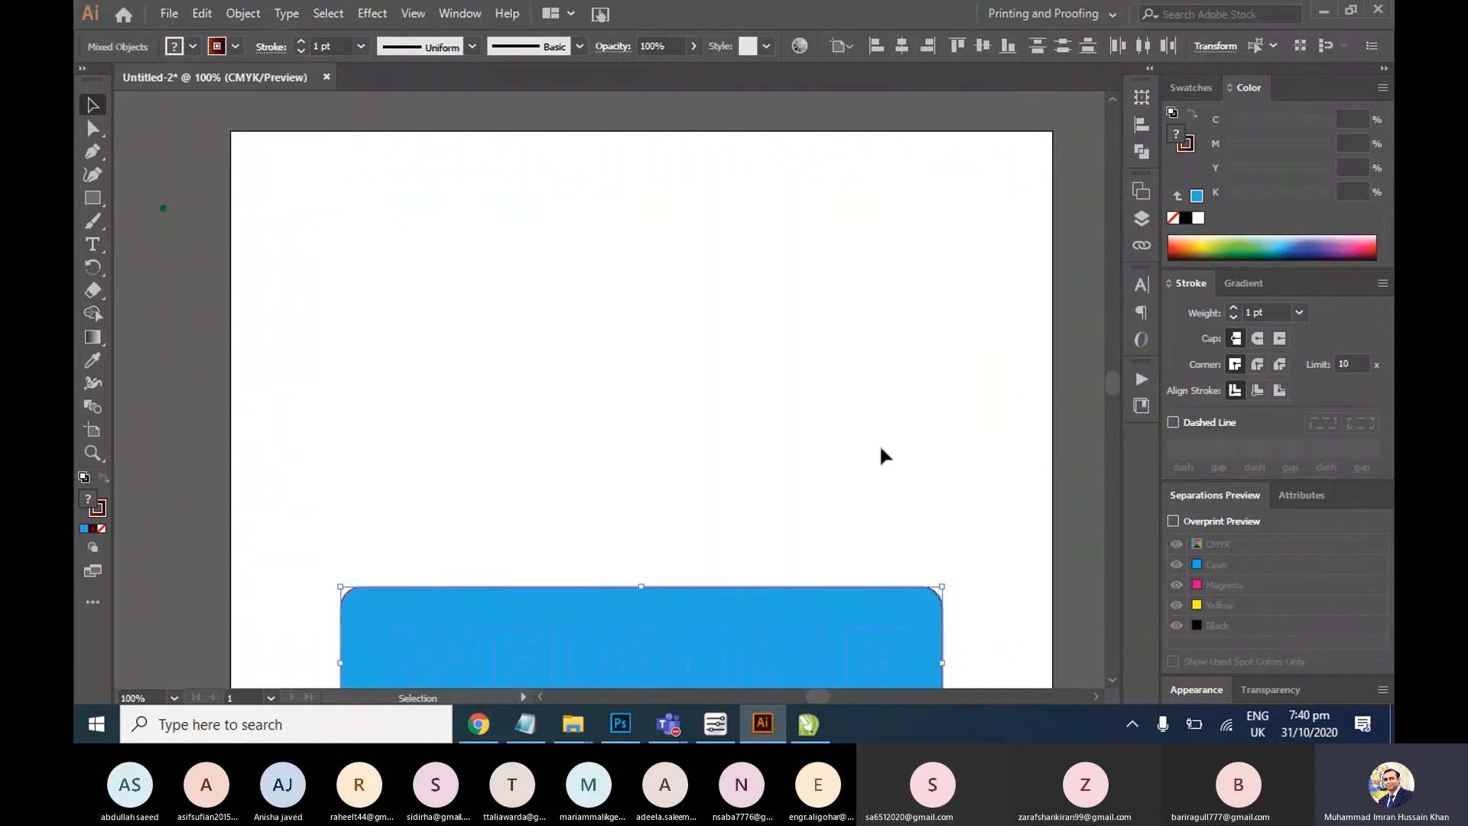
pyautogui.moveTo(896, 309); pyautogui.dragTo(896, 309)
pyautogui.moveTo(826, 639); pyautogui.dragTo(846, 385)
# Undo the alignment, moves and corner rounding, restoring the square-cornered blue rectangle below WELCOME
pyautogui.hotkey('ctrl', 'z')
pyautogui.scroll(-4, 1038, 611)
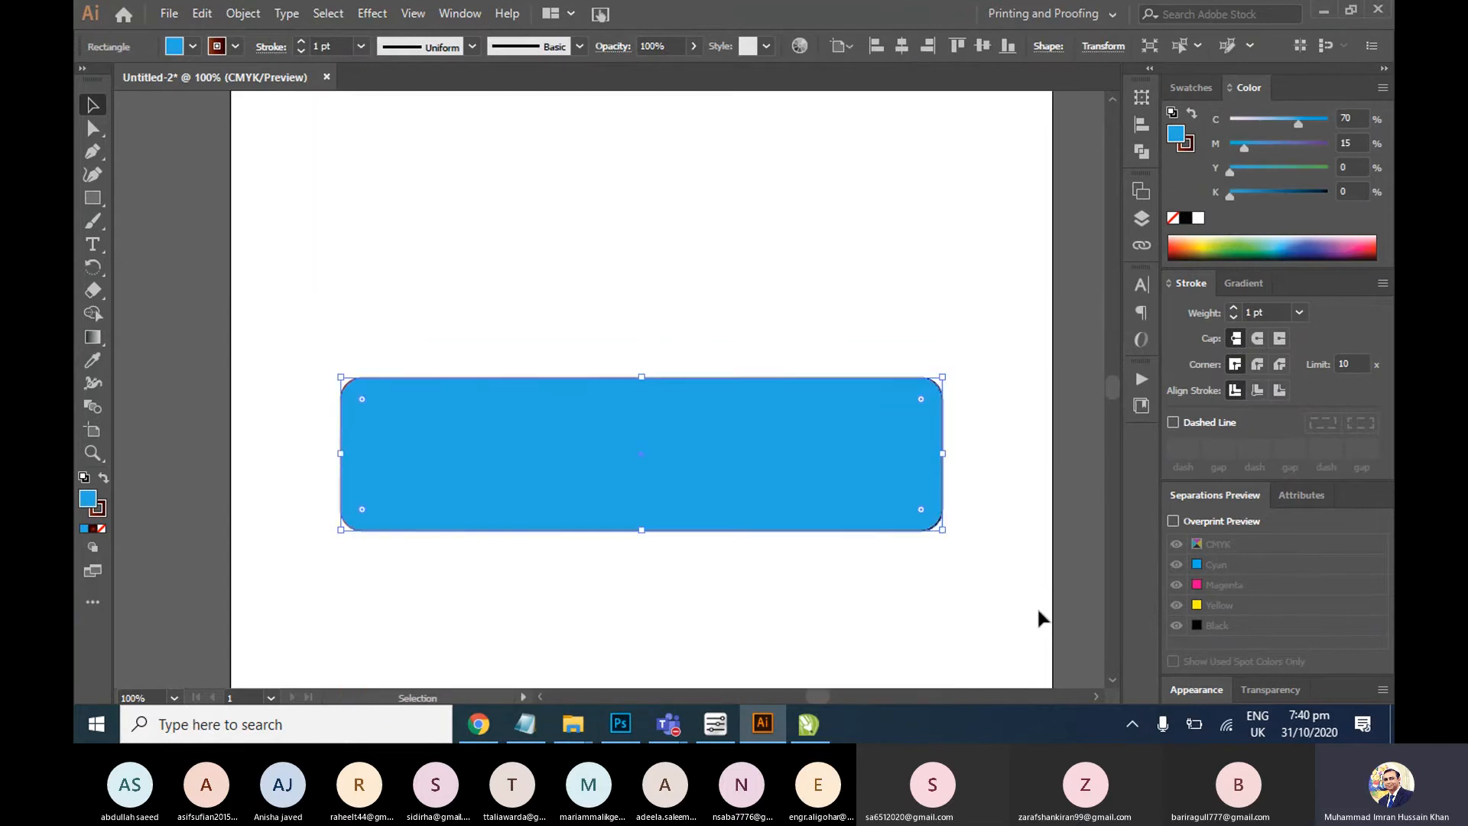
pyautogui.hotkey('ctrl', 'z')
pyautogui.hotkey('ctrl', 'z')
pyautogui.hotkey('ctrl', 'z')
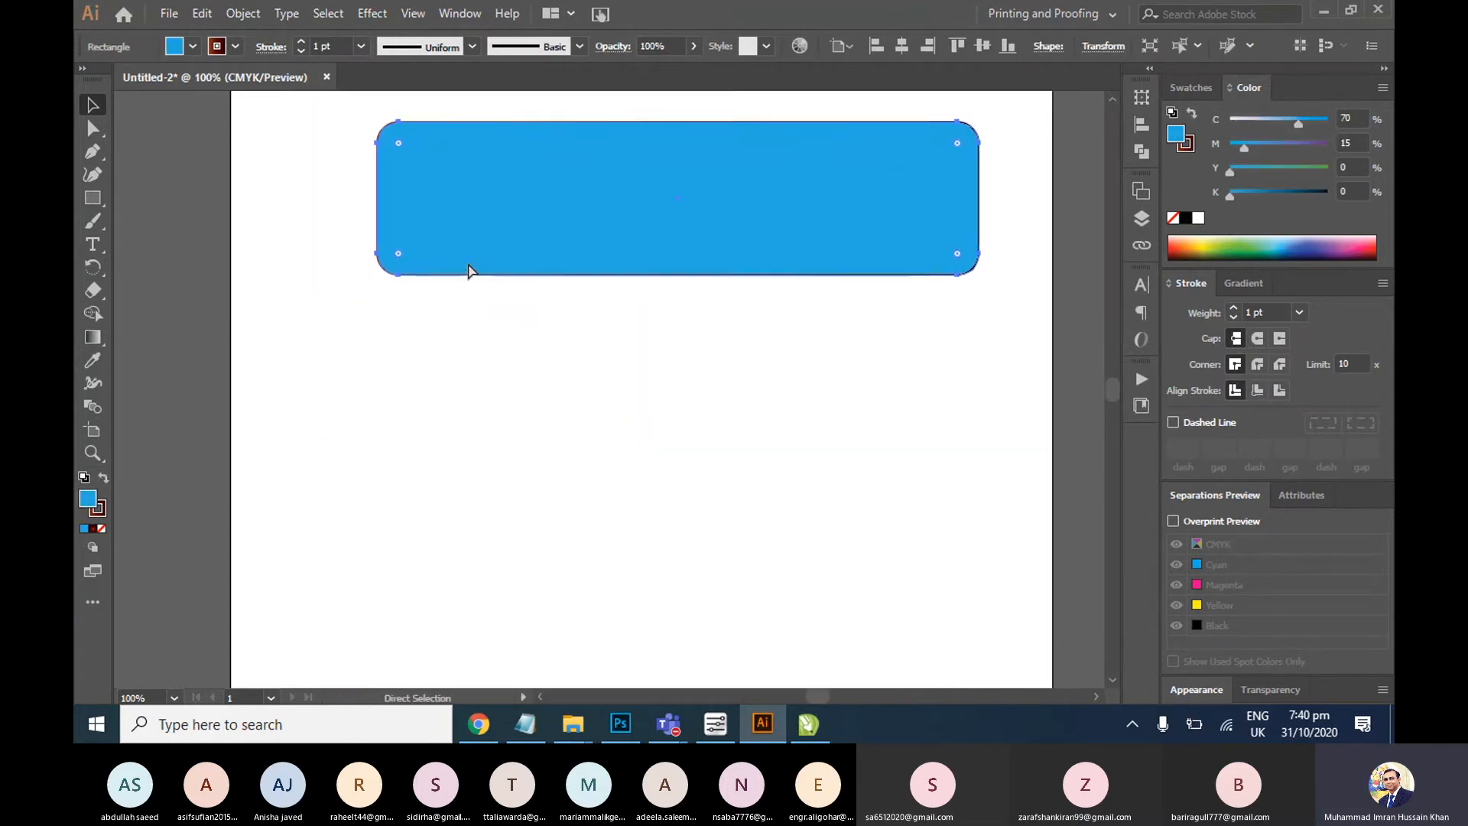
pyautogui.hotkey('ctrl', 'z')
pyautogui.hotkey('ctrl', 'z')
pyautogui.hotkey('ctrl', 'z')
pyautogui.hotkey('ctrl', 'z')
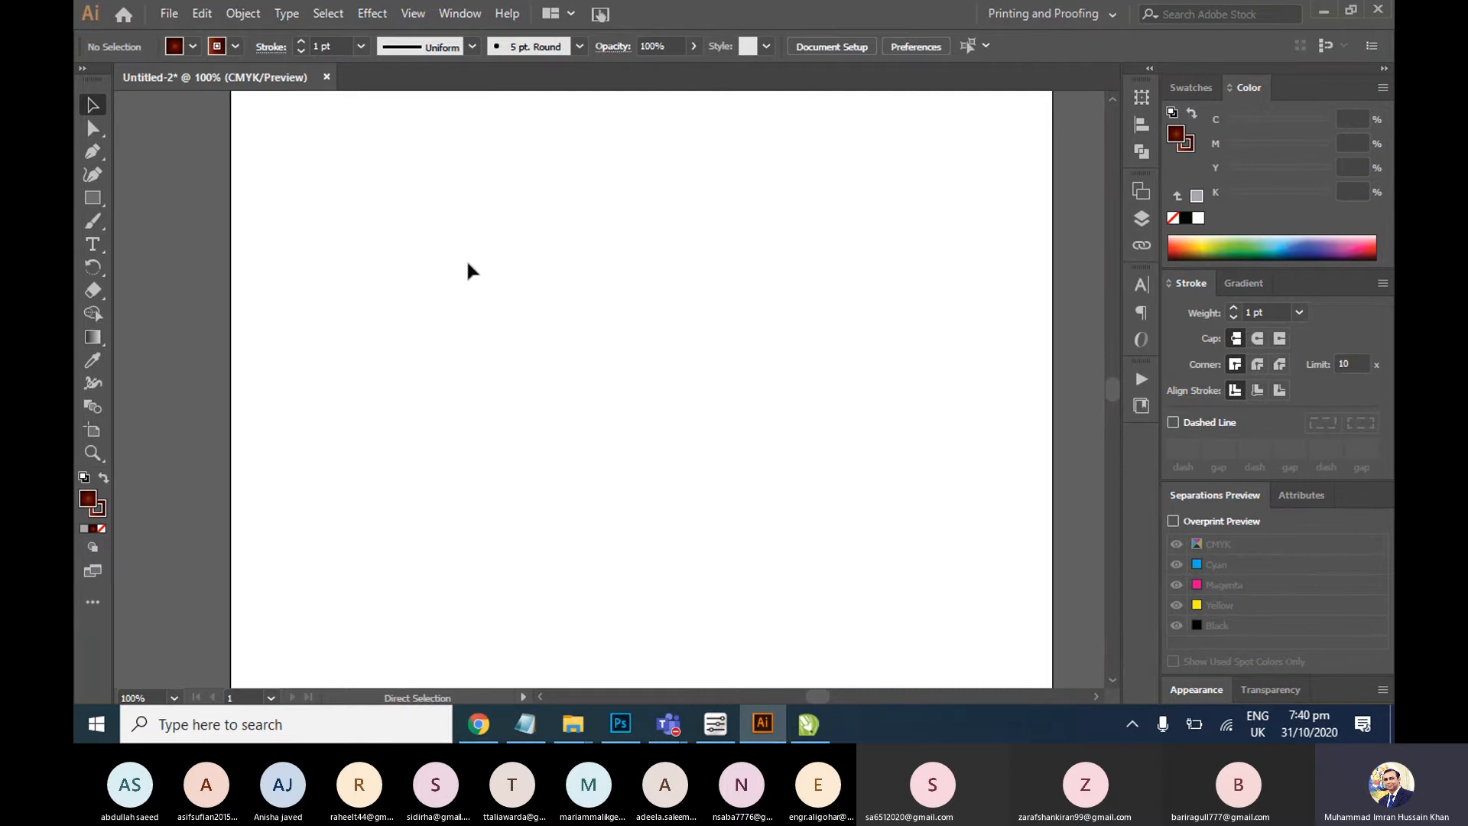
pyautogui.scroll(3, 785, 347)
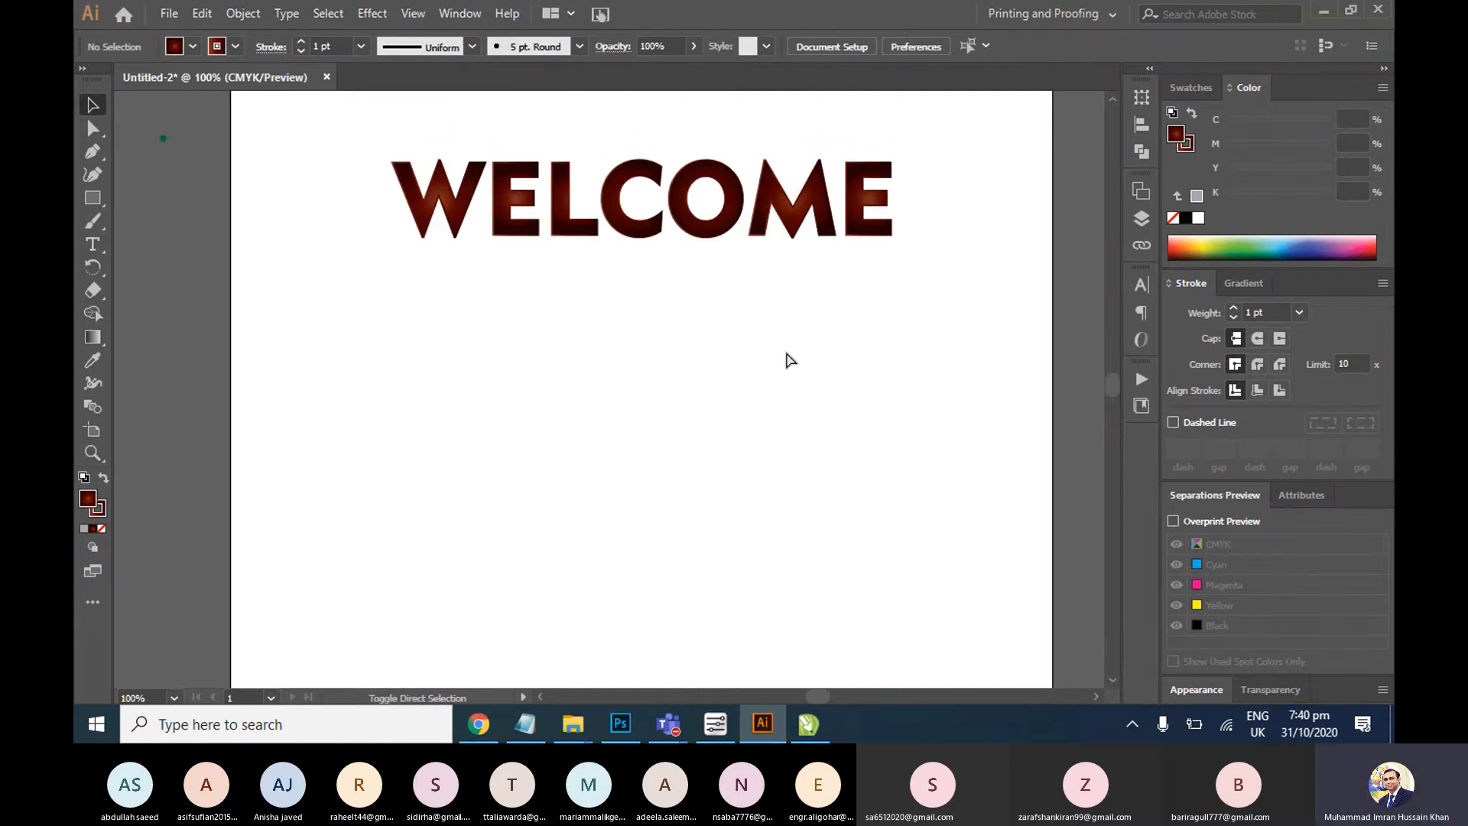
pyautogui.hotkey('ctrl', 'shift', 'z')
pyautogui.hotkey('ctrl', 'shift', 'z')
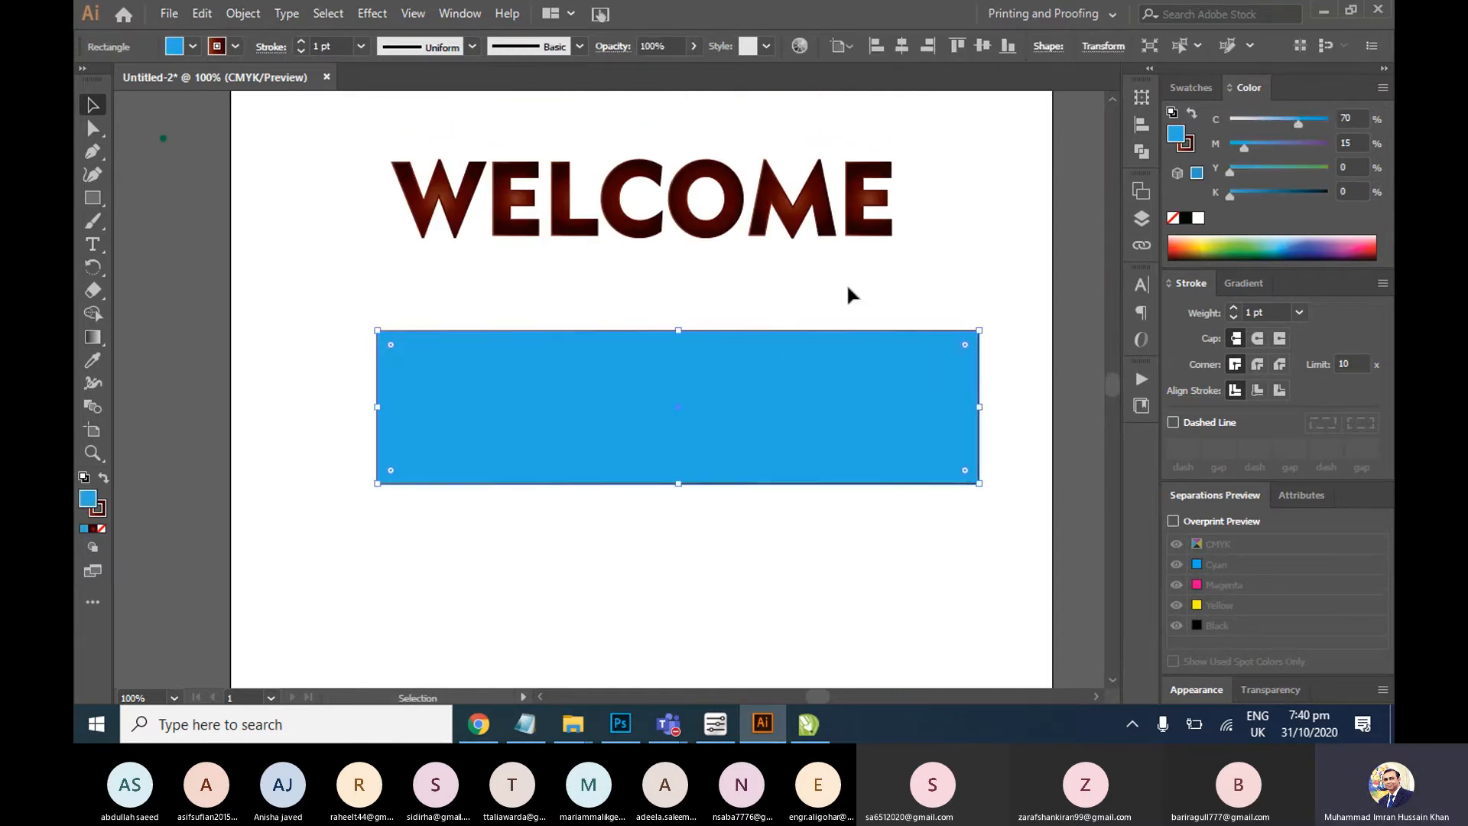
# Center the WELCOME lettering and the blue rectangle on each other horizontally and vertically, using Align to Selection
pyautogui.click(847, 283)
pyautogui.click(864, 223)
pyautogui.keyDown('shift'); pyautogui.click(847, 378); pyautogui.keyUp('shift')
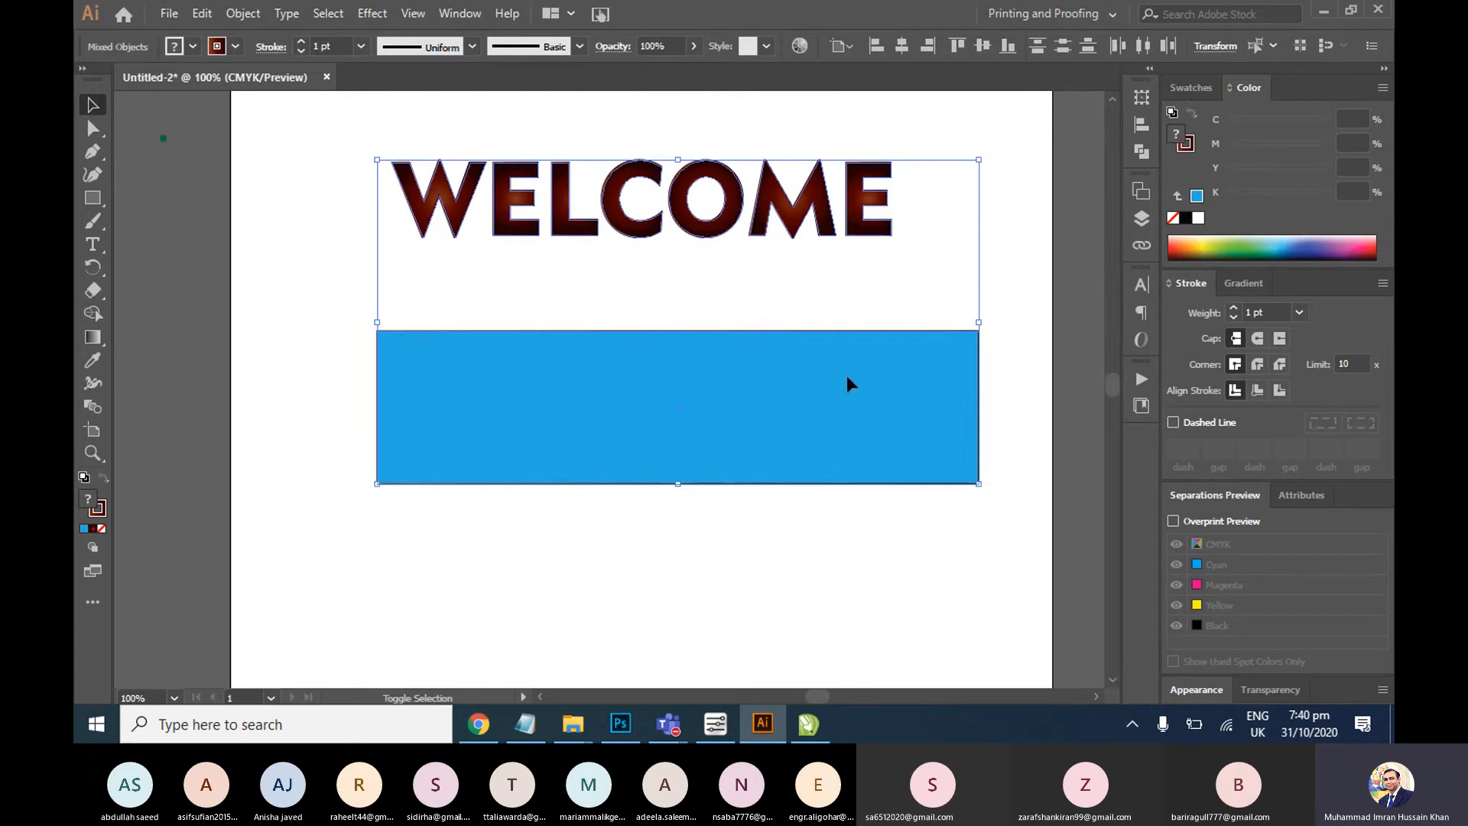
pyautogui.click(1272, 48)
pyautogui.click(1272, 49)
pyautogui.click(842, 45)
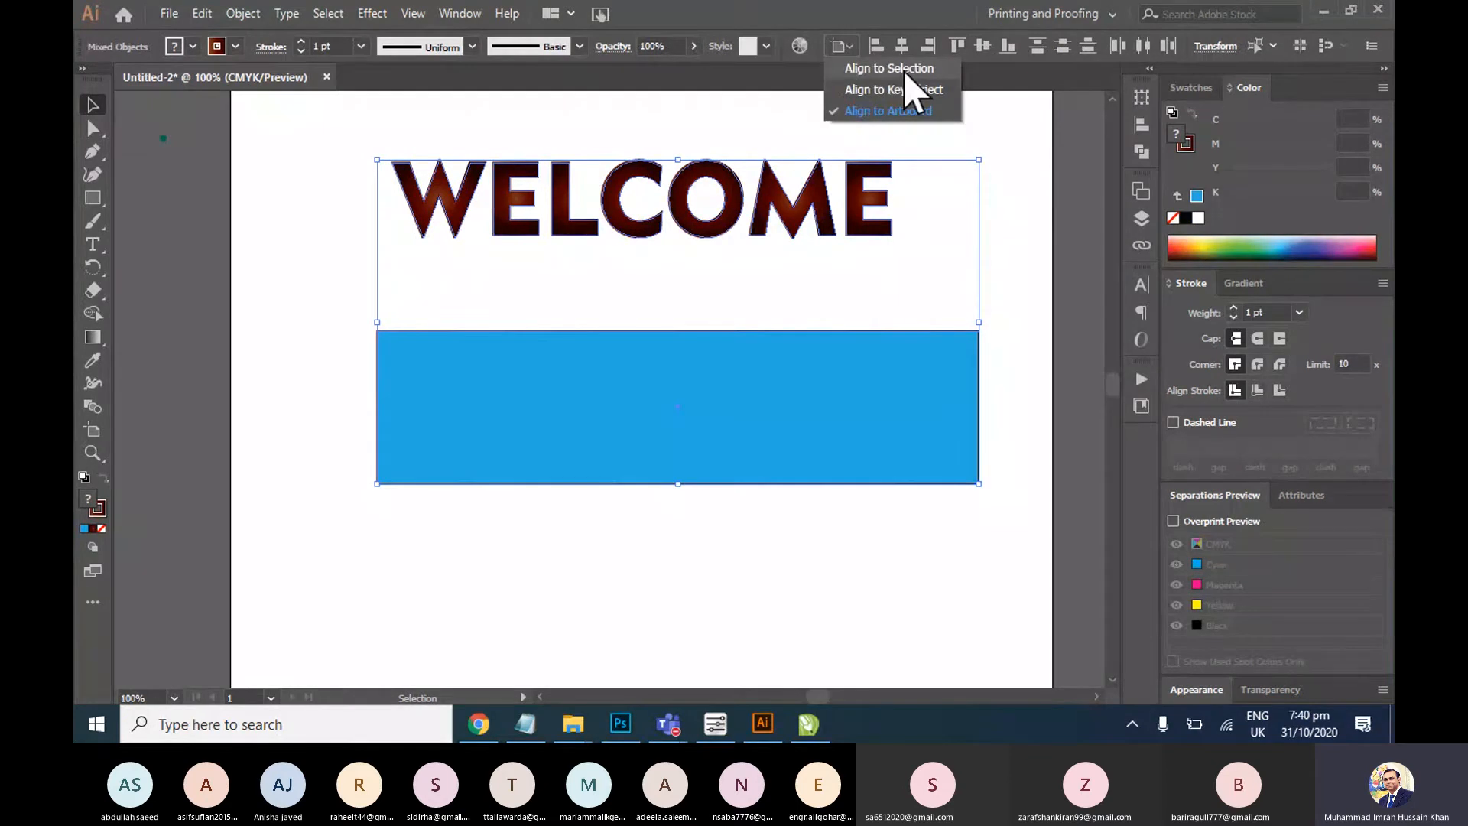
pyautogui.click(854, 68)
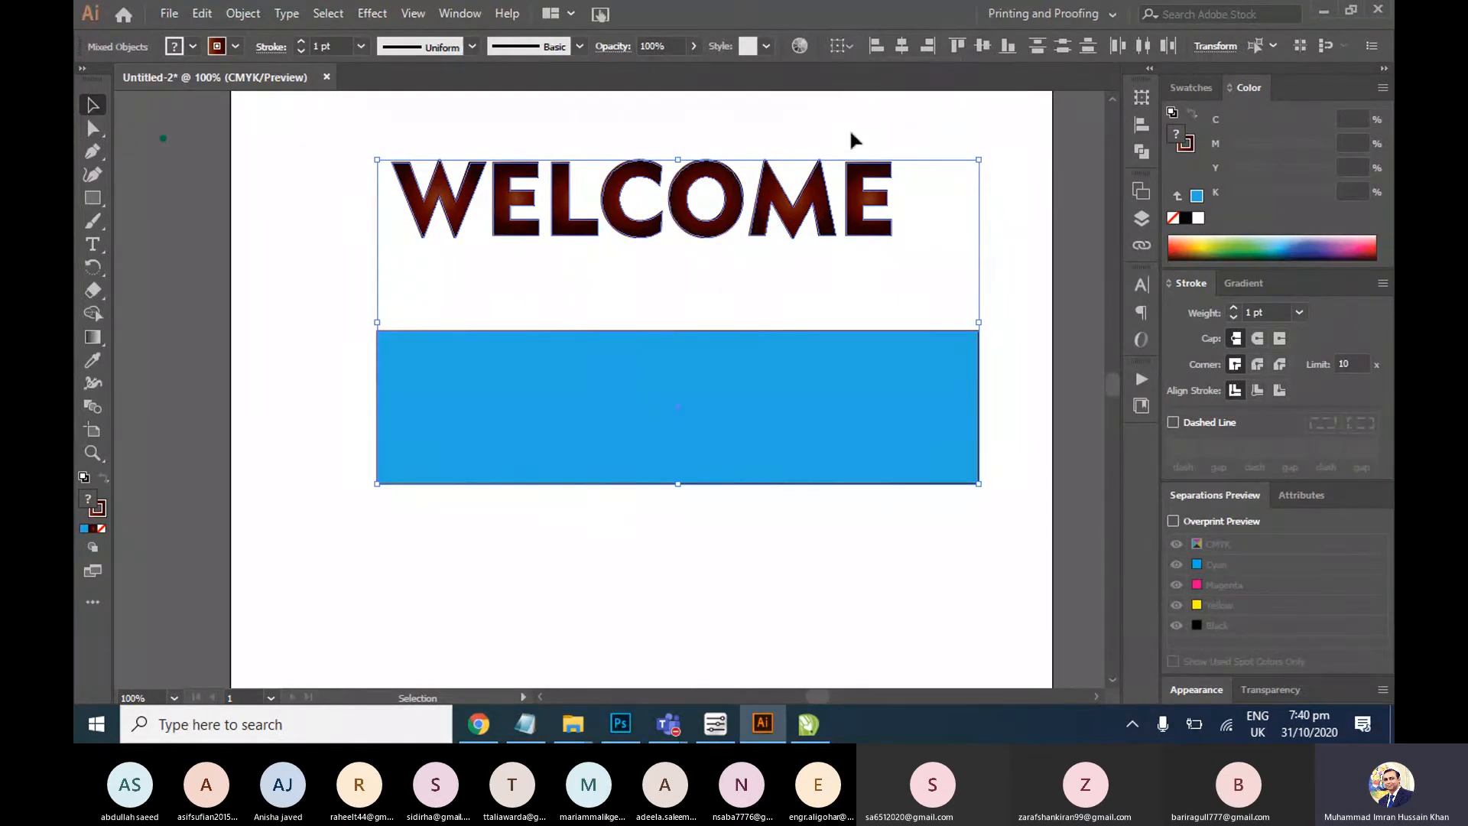
pyautogui.click(902, 46)
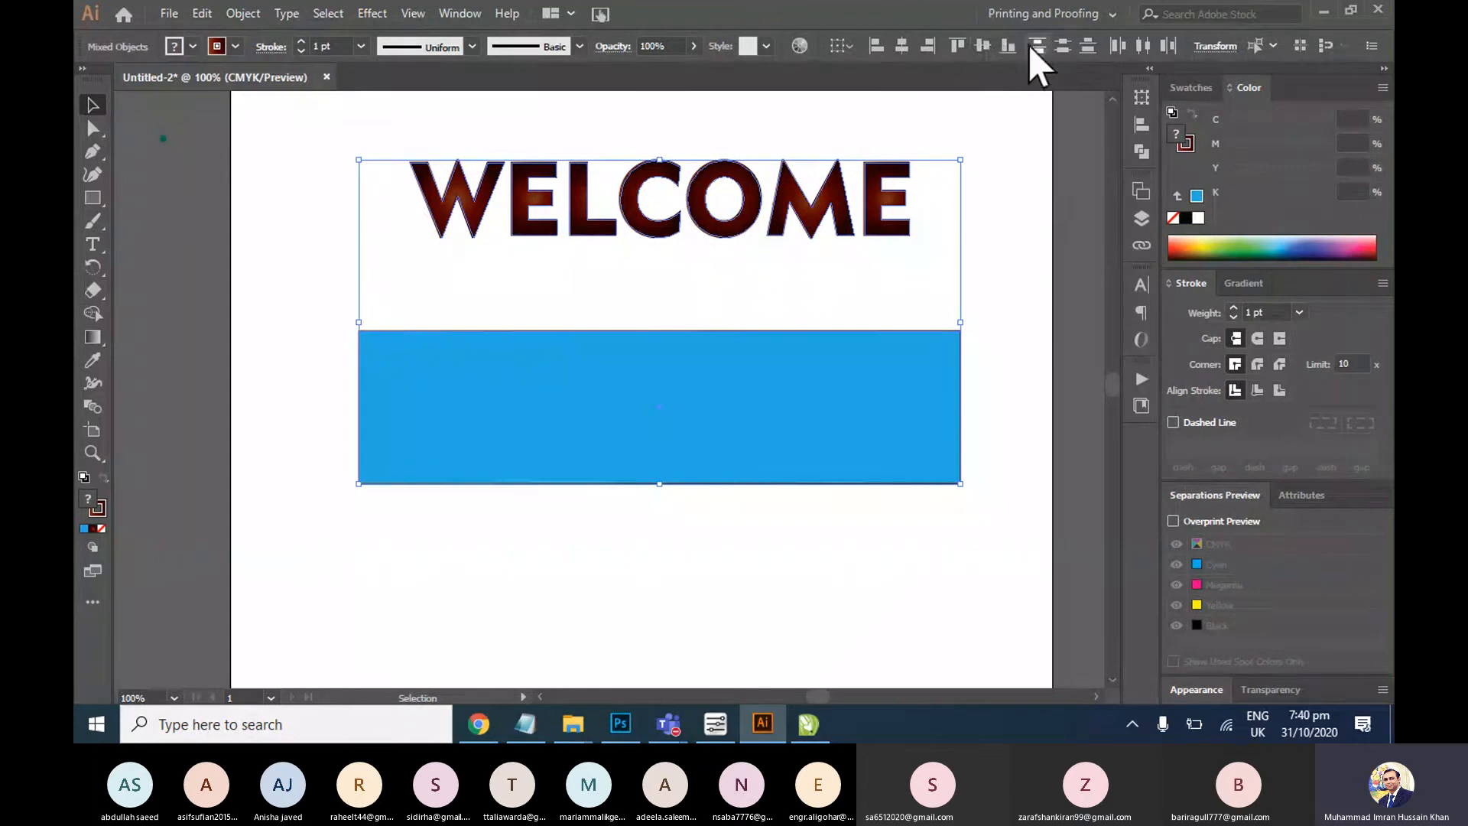
pyautogui.click(982, 47)
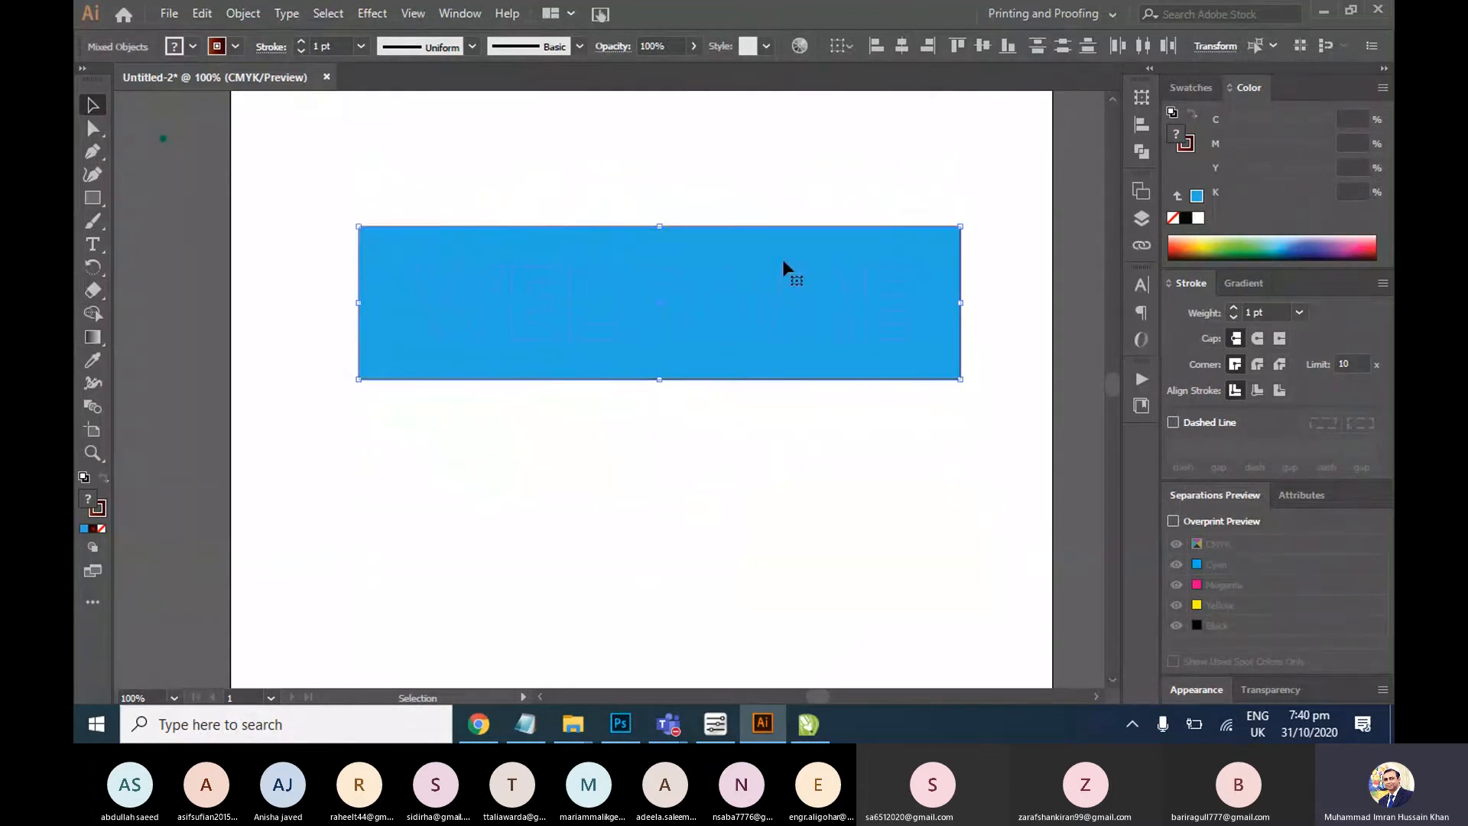
pyautogui.click(911, 194)
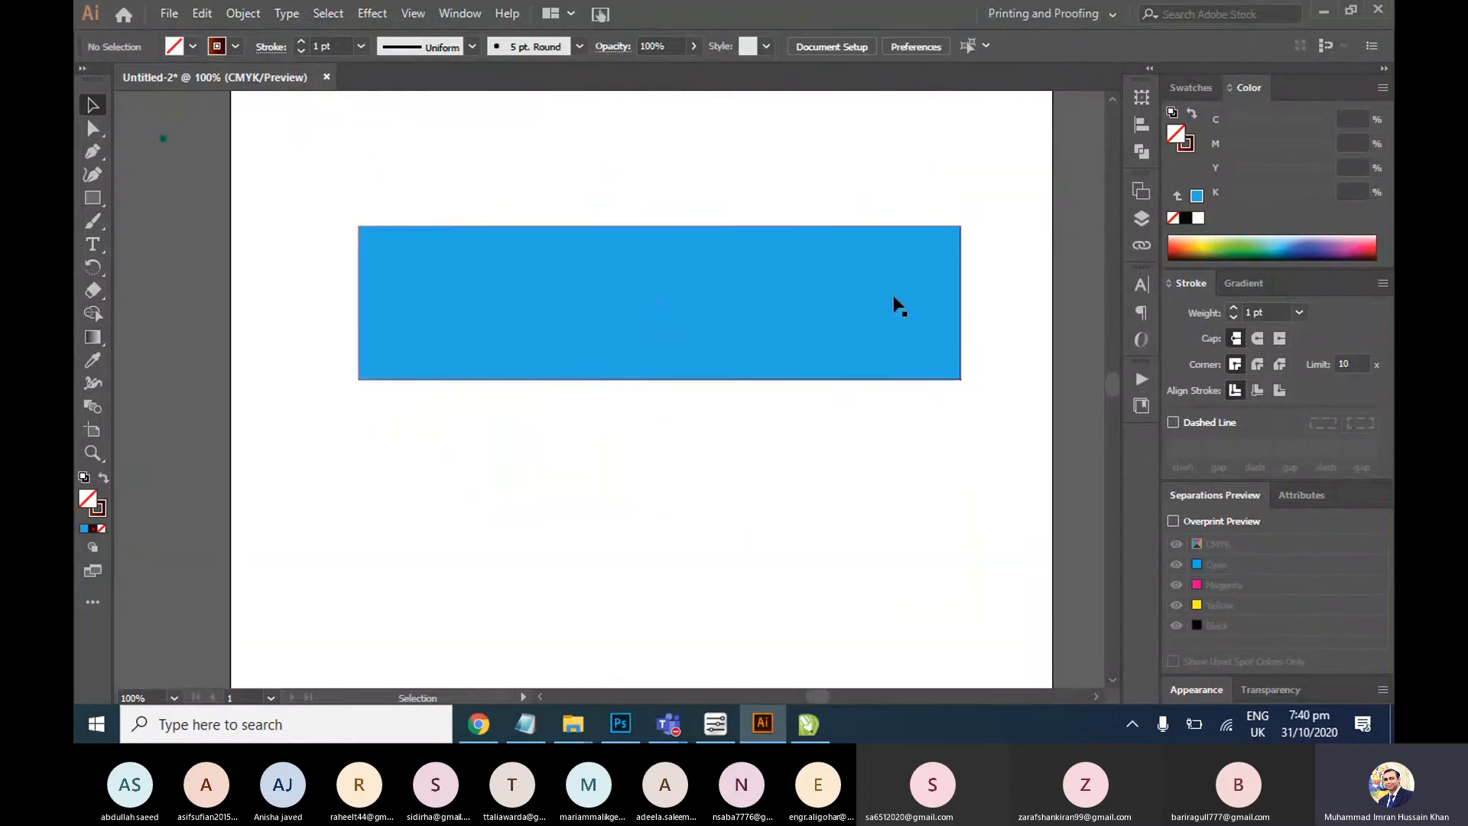
# Send the blue rectangle to the back, behind the WELCOME lettering
pyautogui.click(894, 302)
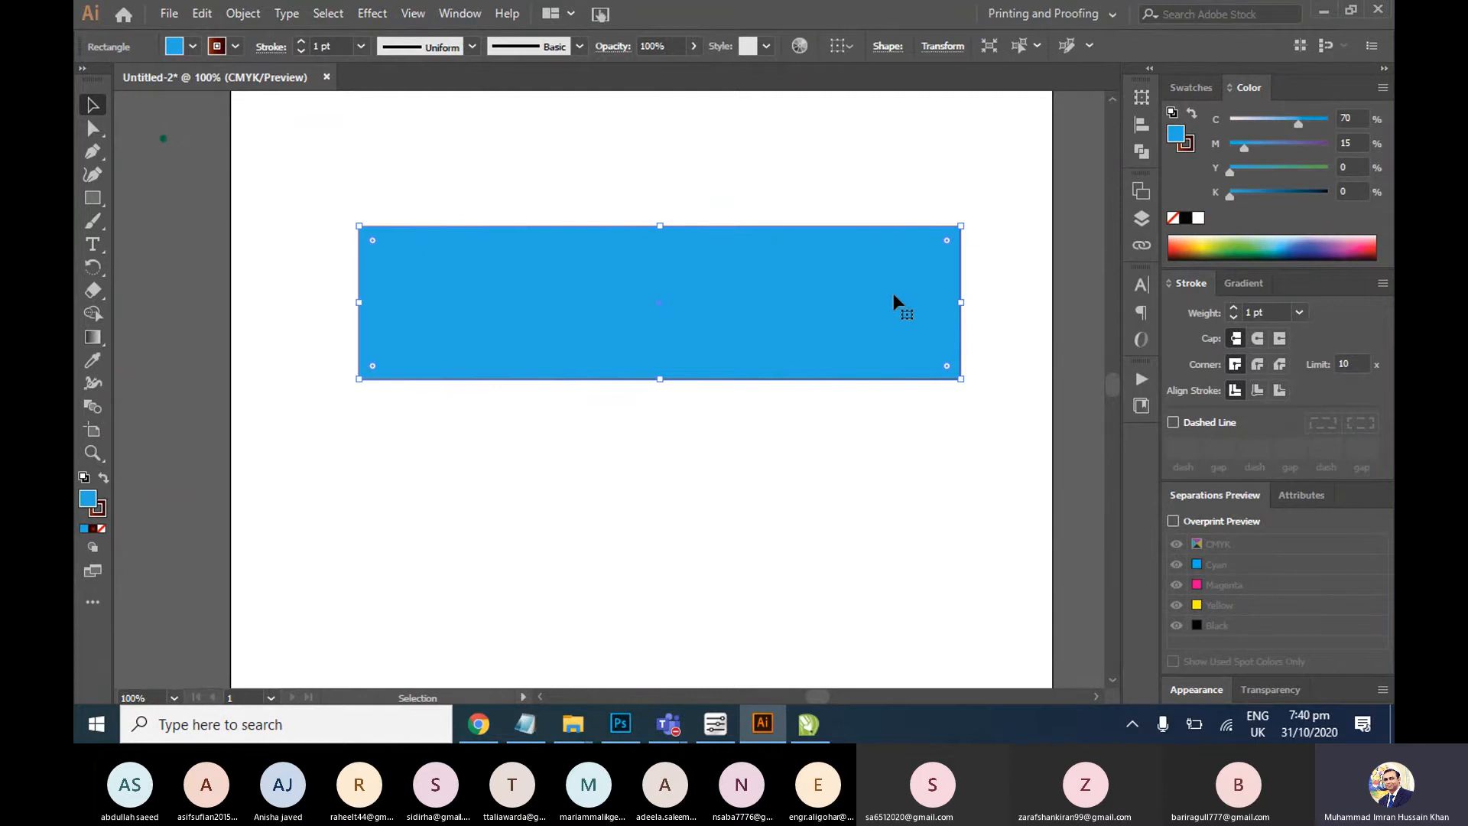
pyautogui.click(273, 17)
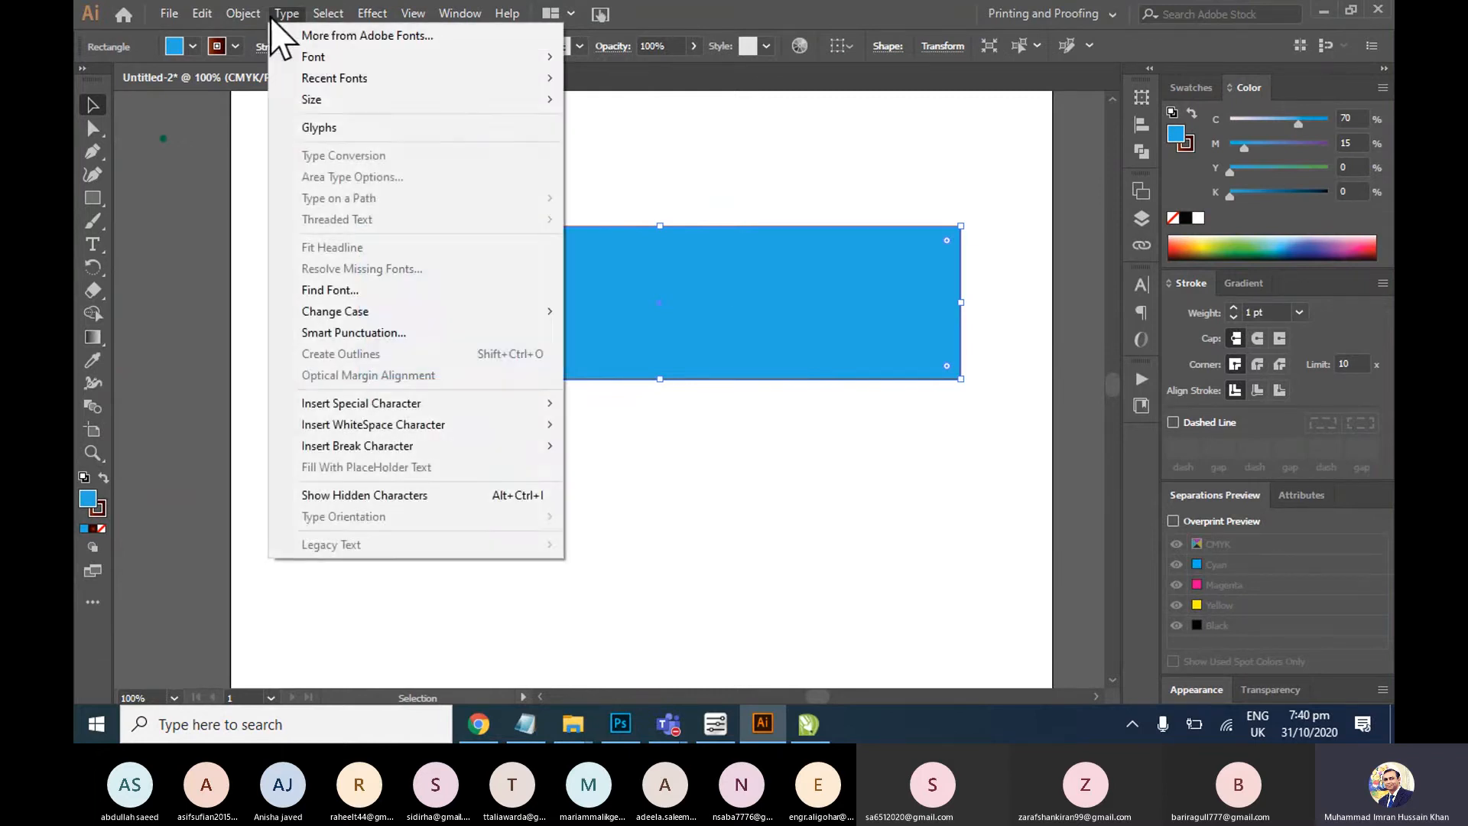
pyautogui.moveTo(258, 16)
pyautogui.moveTo(310, 50)
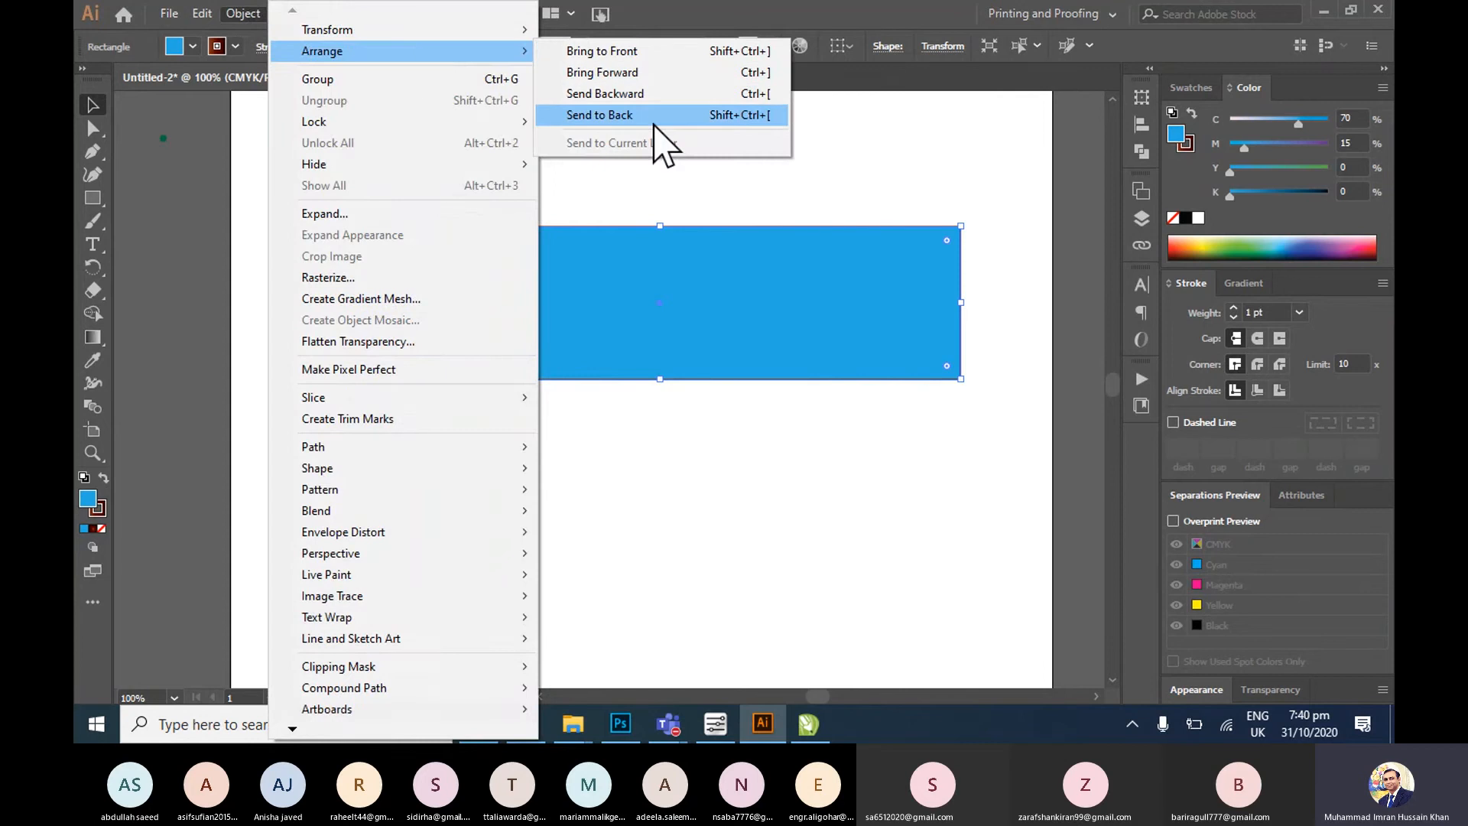
pyautogui.click(599, 114)
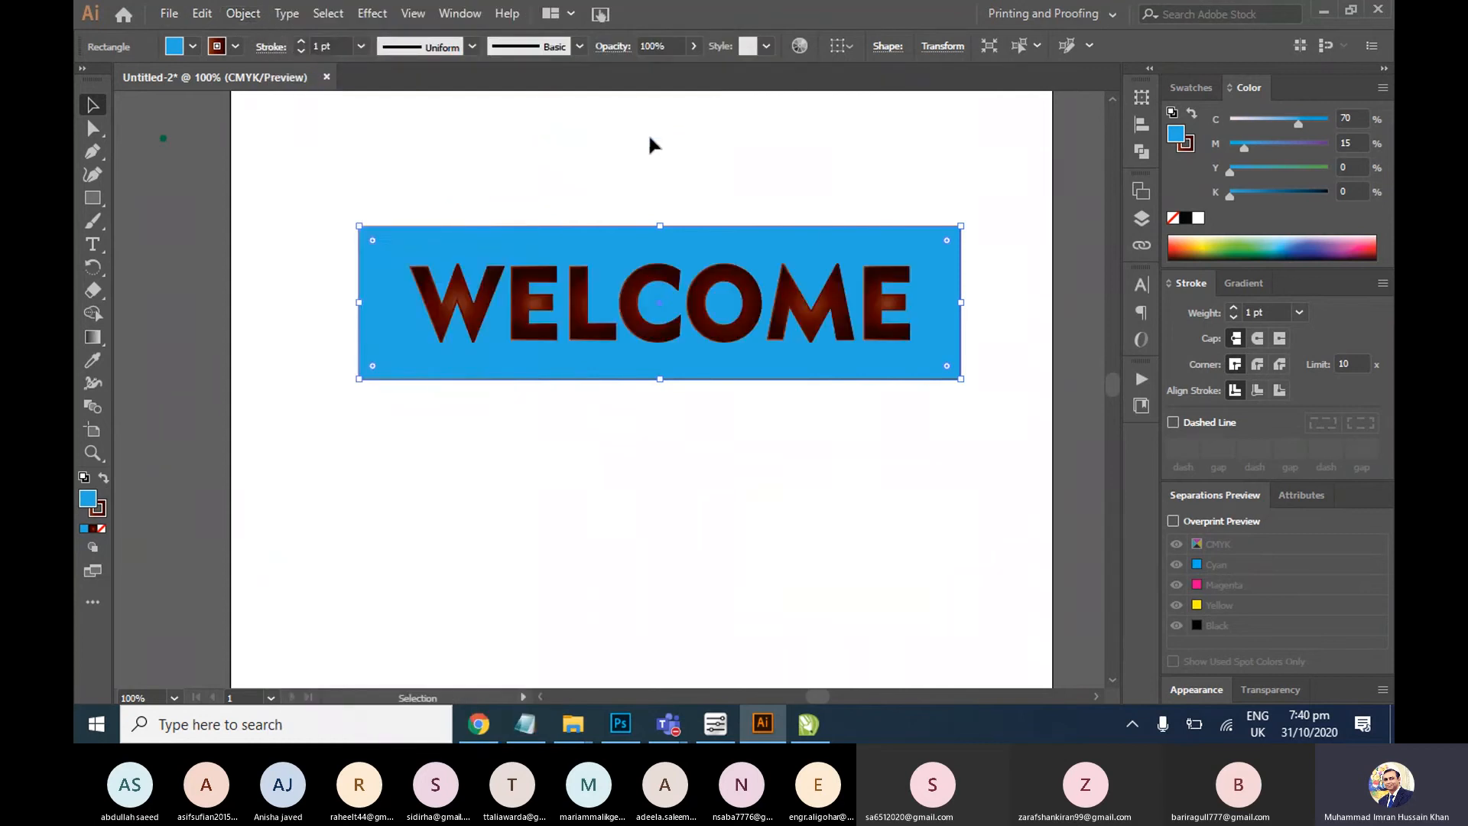
# Slightly round all corners of the blue rectangle and leave it deselected
pyautogui.click(663, 166)
pyautogui.click(896, 240)
pyautogui.moveTo(374, 242); pyautogui.dragTo(382, 247)
pyautogui.click(621, 169)
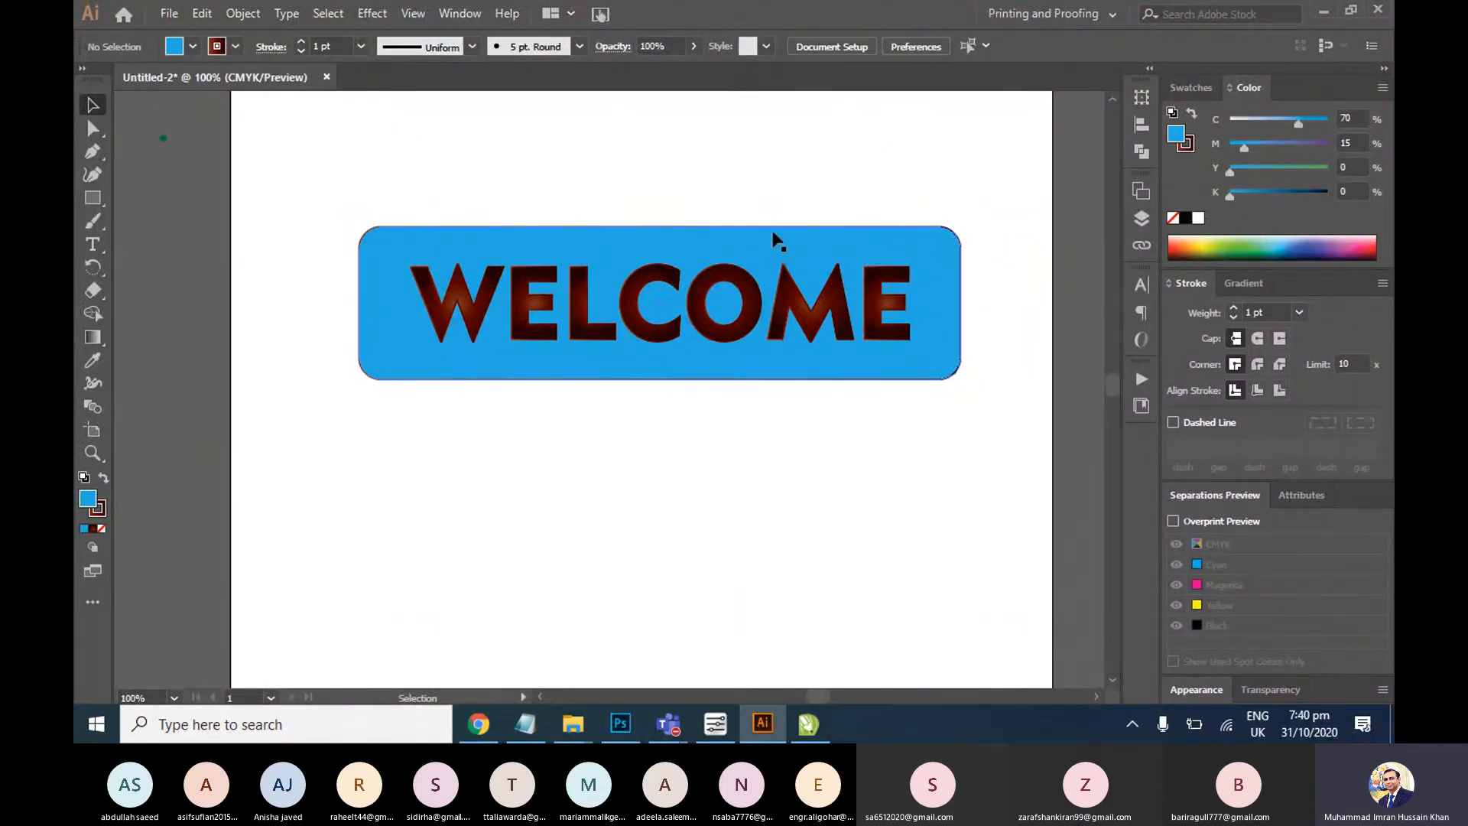
# Enlarge the WELCOME lettering so that it nearly spans the width of the blue rectangle
pyautogui.click(789, 310)
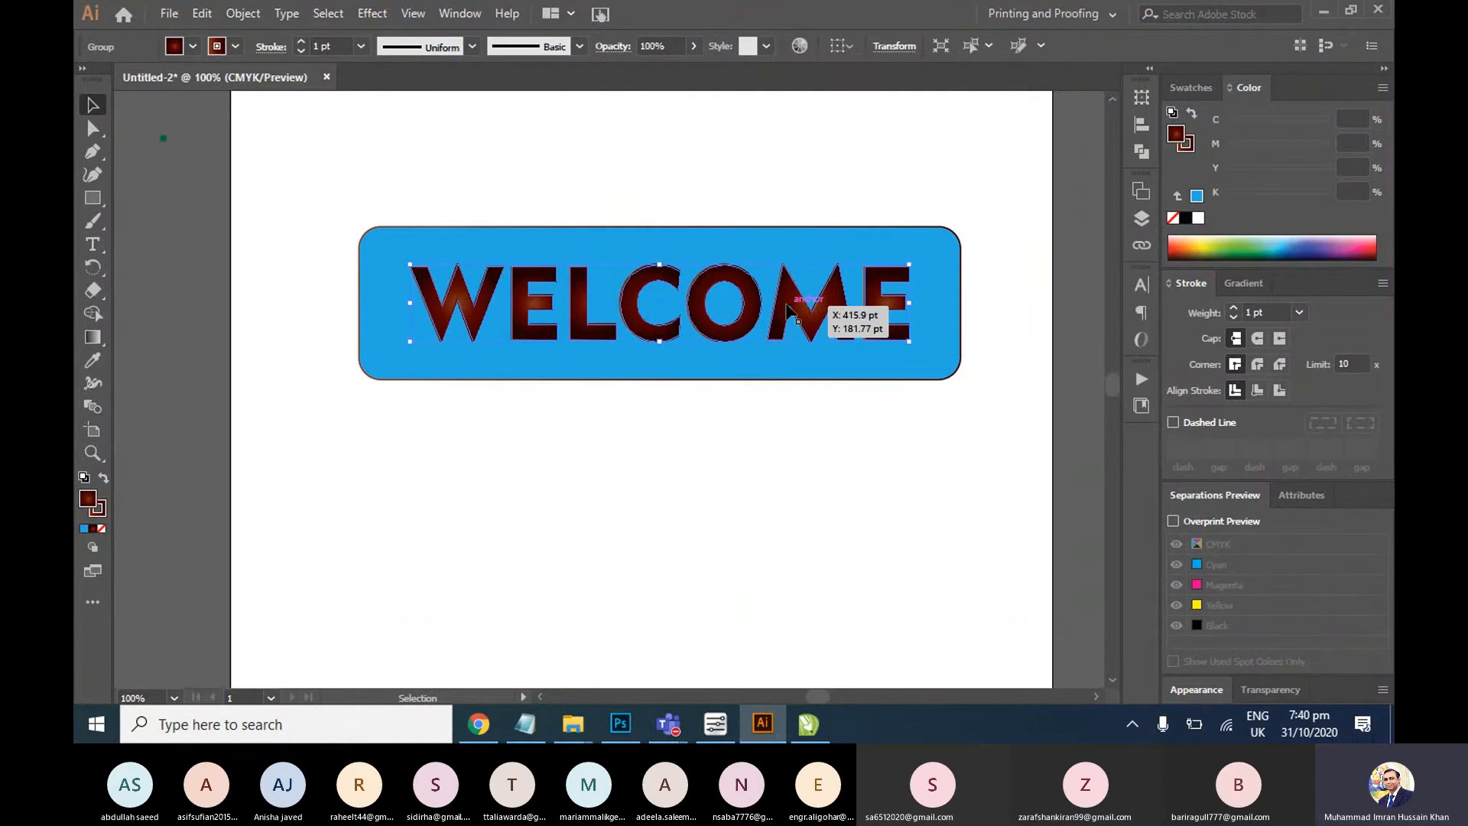
pyautogui.moveTo(799, 322); pyautogui.dragTo(763, 305)
pyautogui.moveTo(880, 330); pyautogui.dragTo(931, 356)
pyautogui.press('a')
pyautogui.press('v')
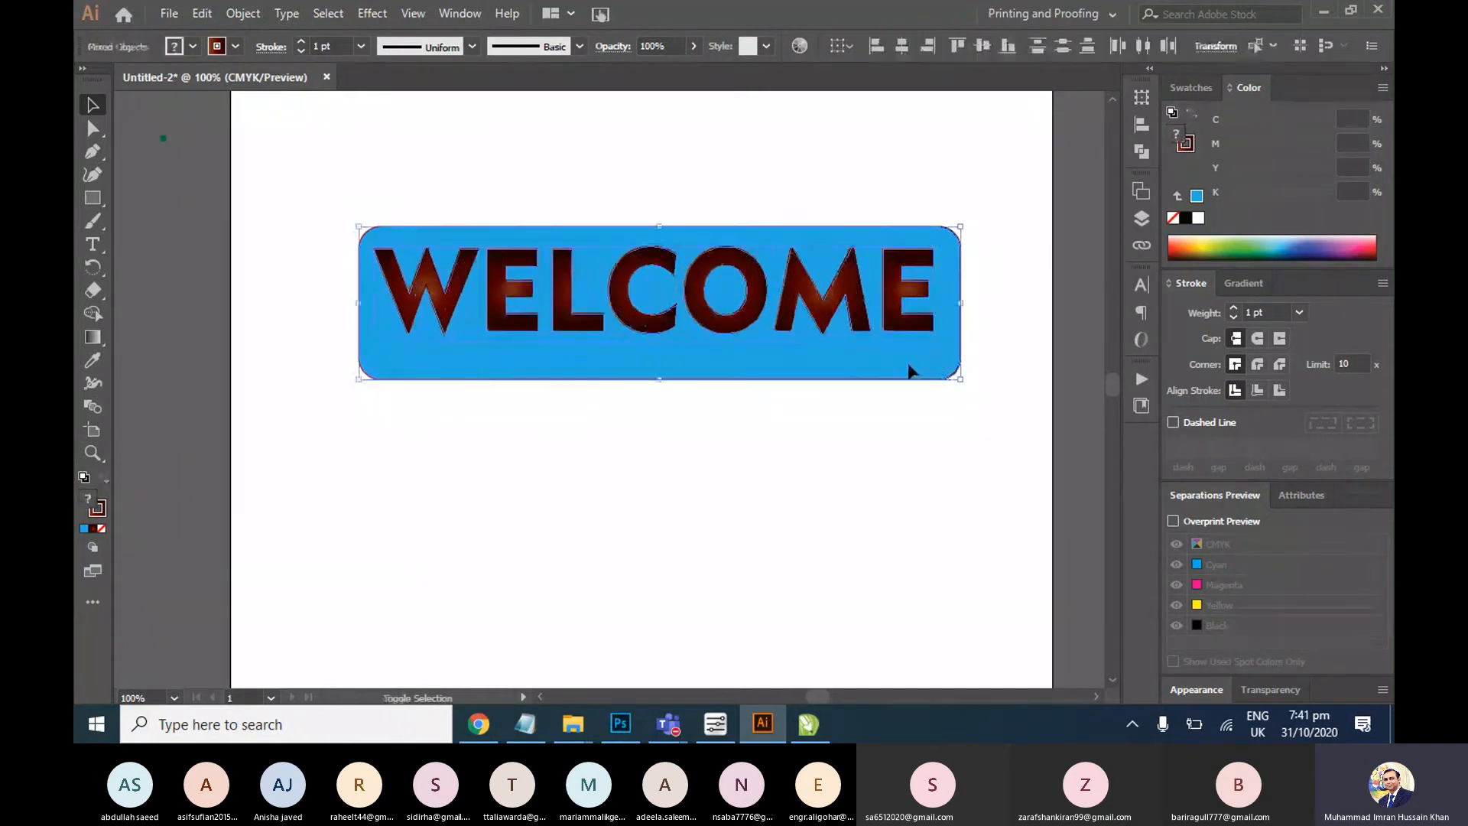
# Center the enlarged WELCOME lettering and the blue rectangle on each other horizontally and vertically again
pyautogui.keyDown('shift'); pyautogui.click(910, 370); pyautogui.keyUp('shift')
pyautogui.click(902, 46)
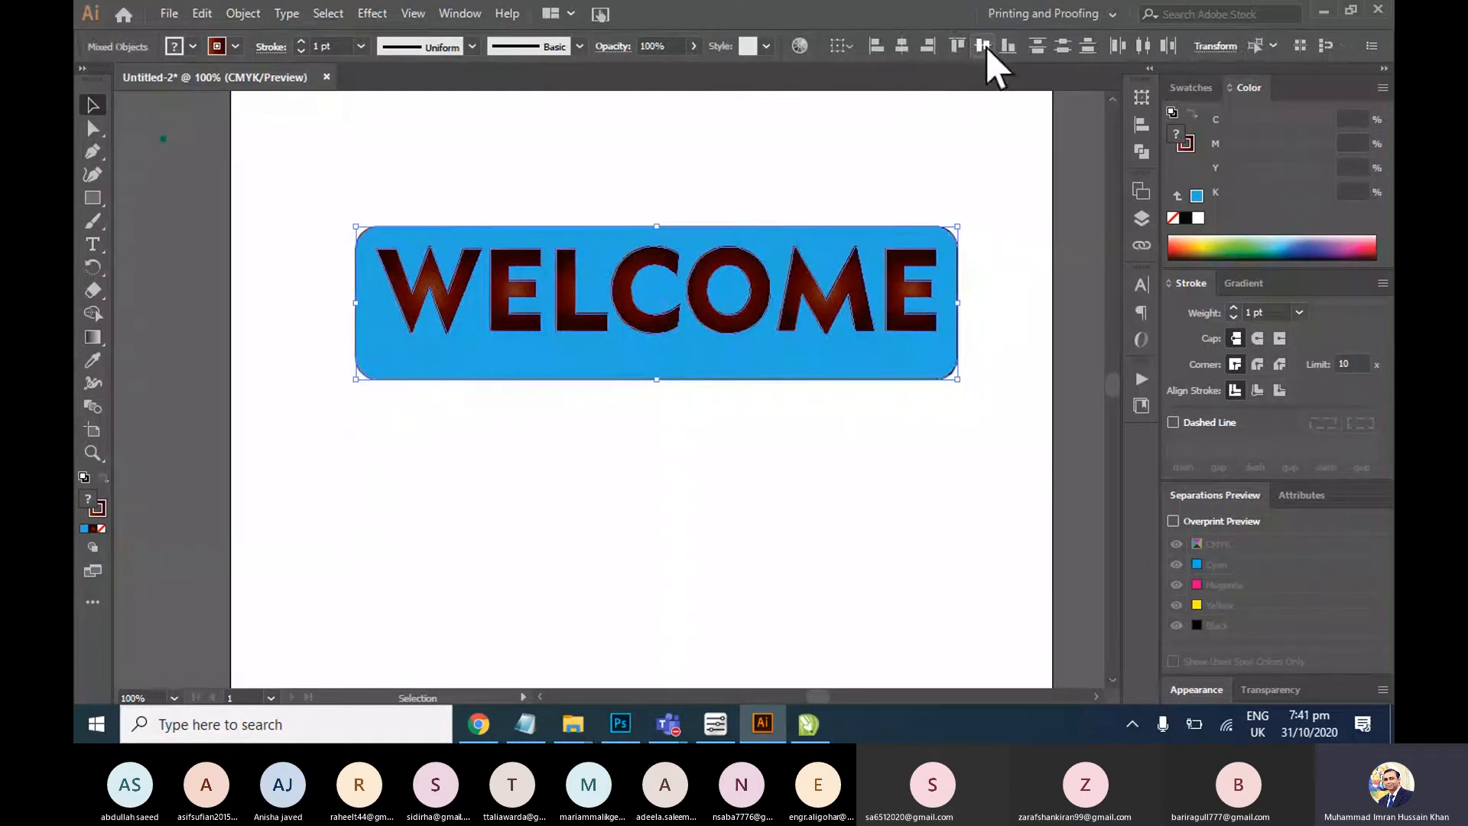
pyautogui.click(984, 46)
pyautogui.click(864, 176)
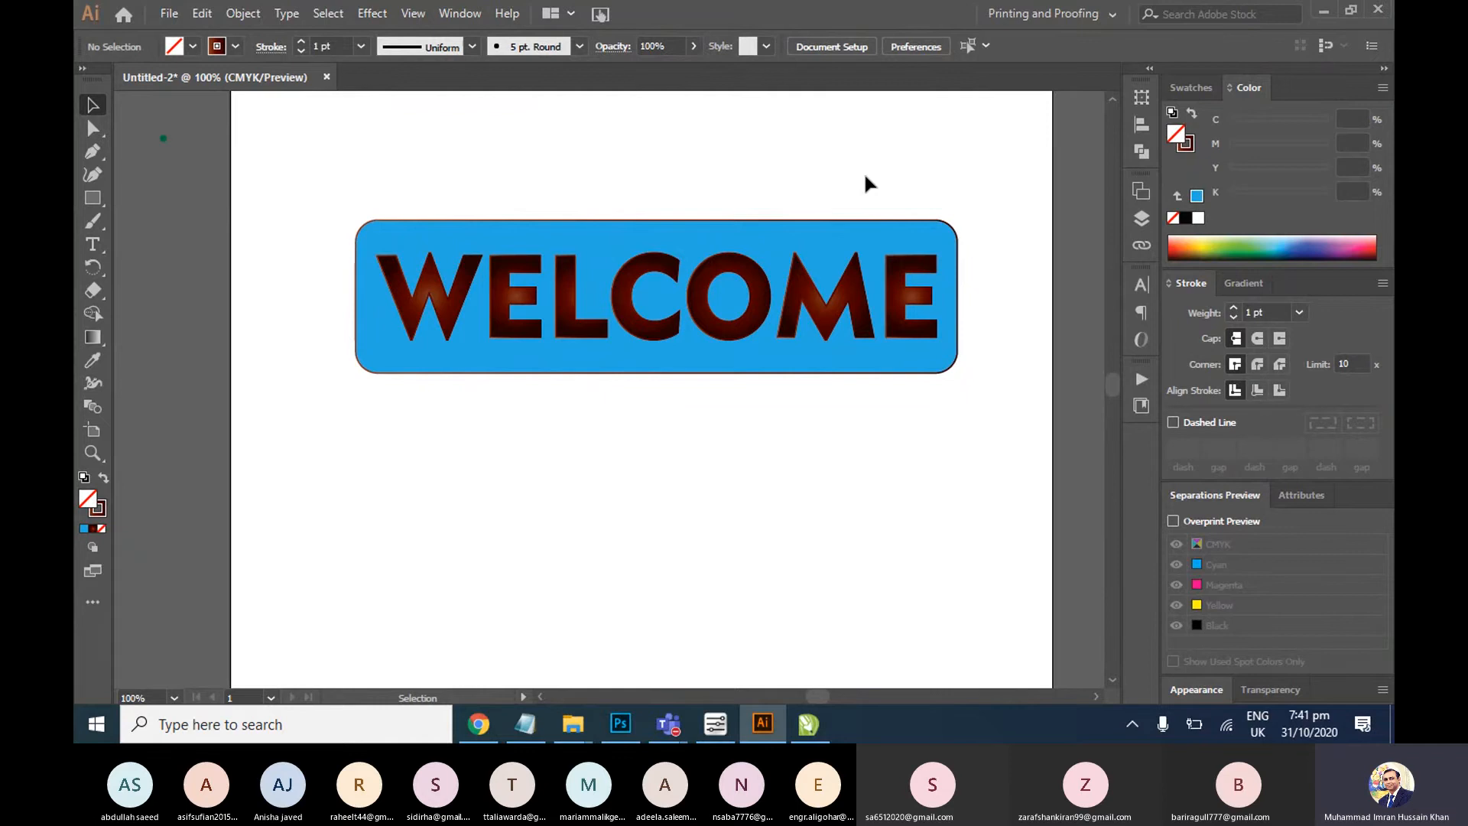
pyautogui.click(808, 292)
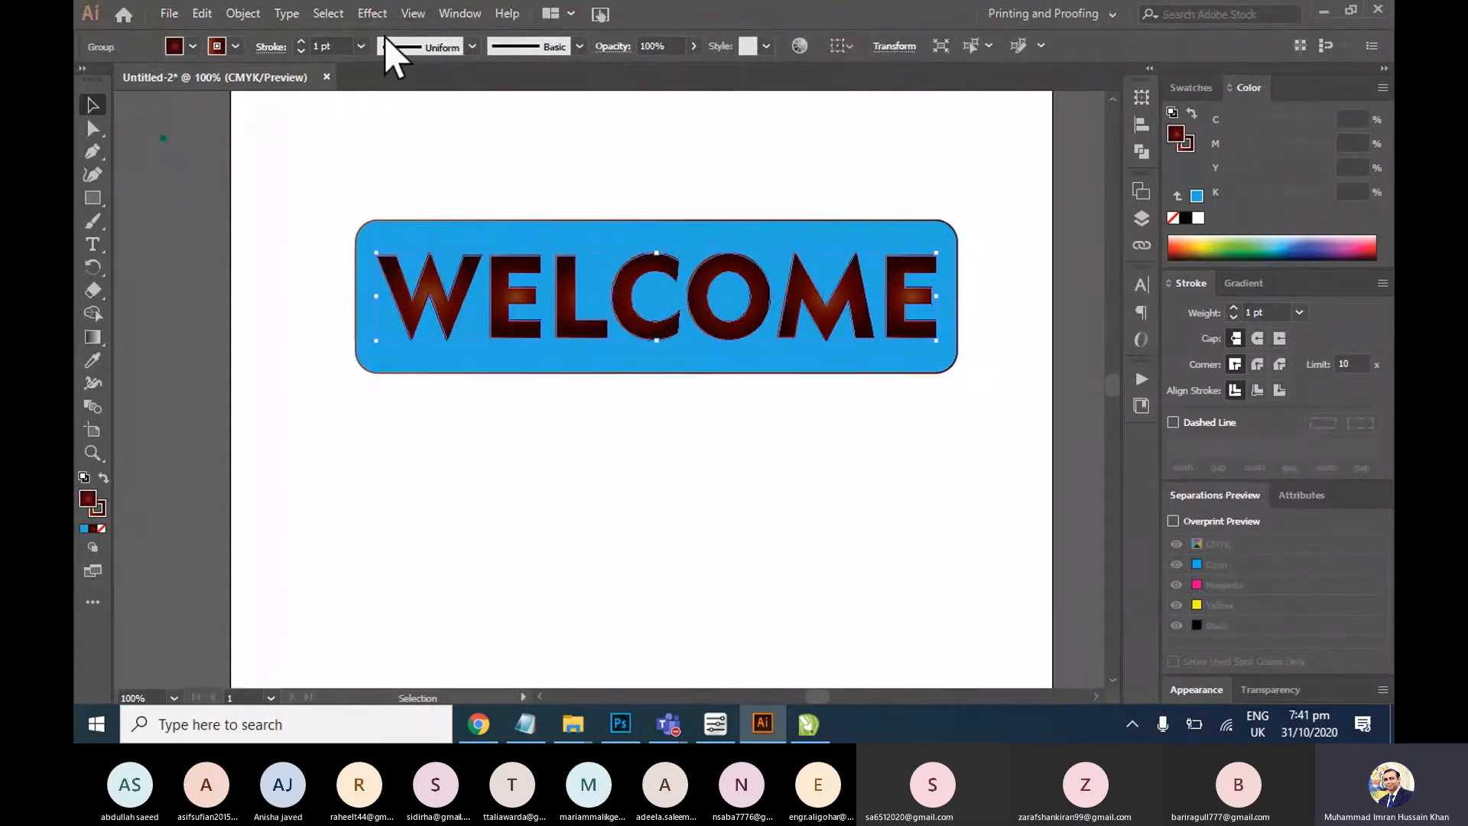
pyautogui.click(375, 17)
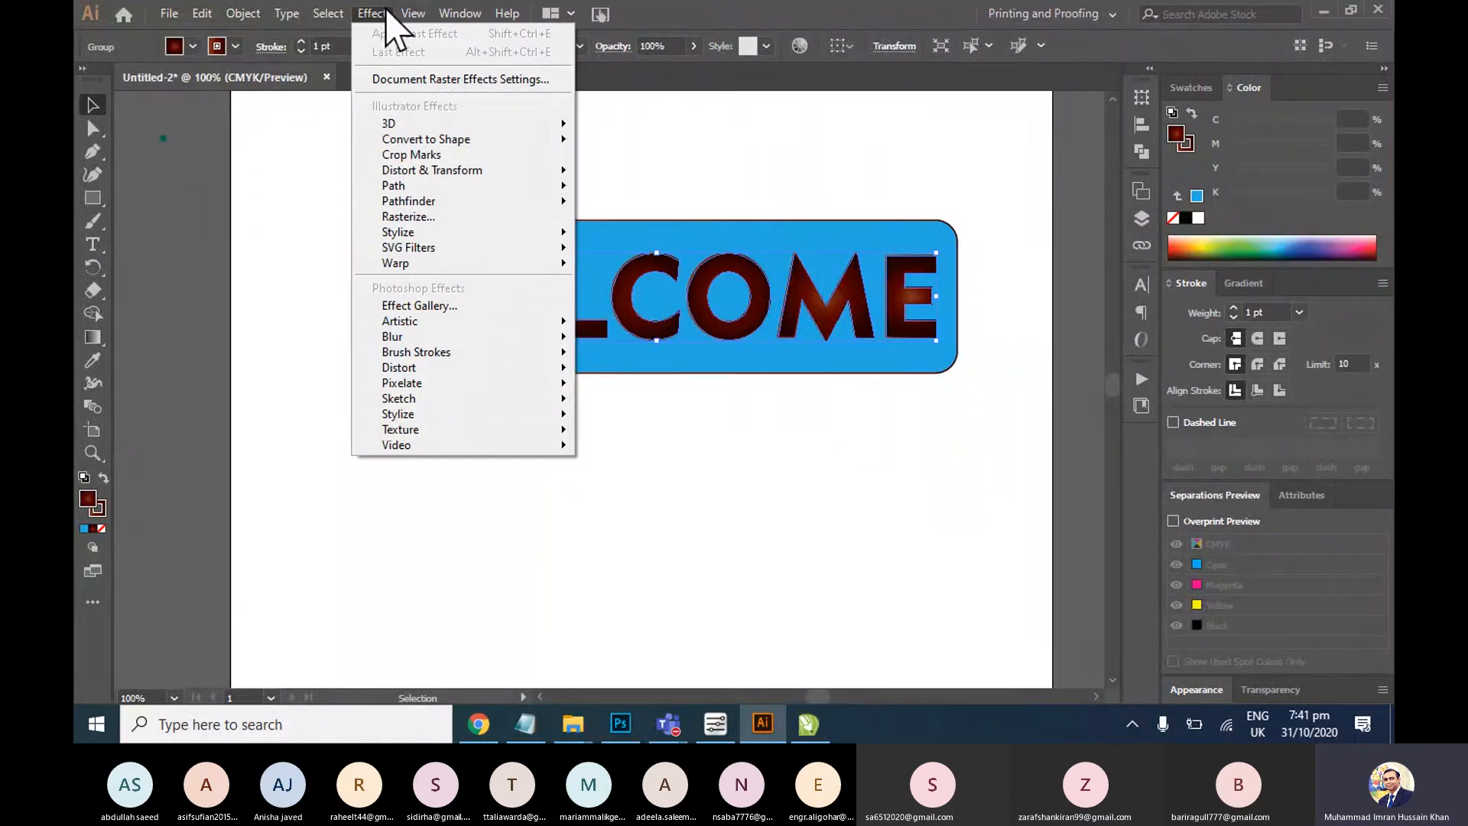
pyautogui.moveTo(413, 13)
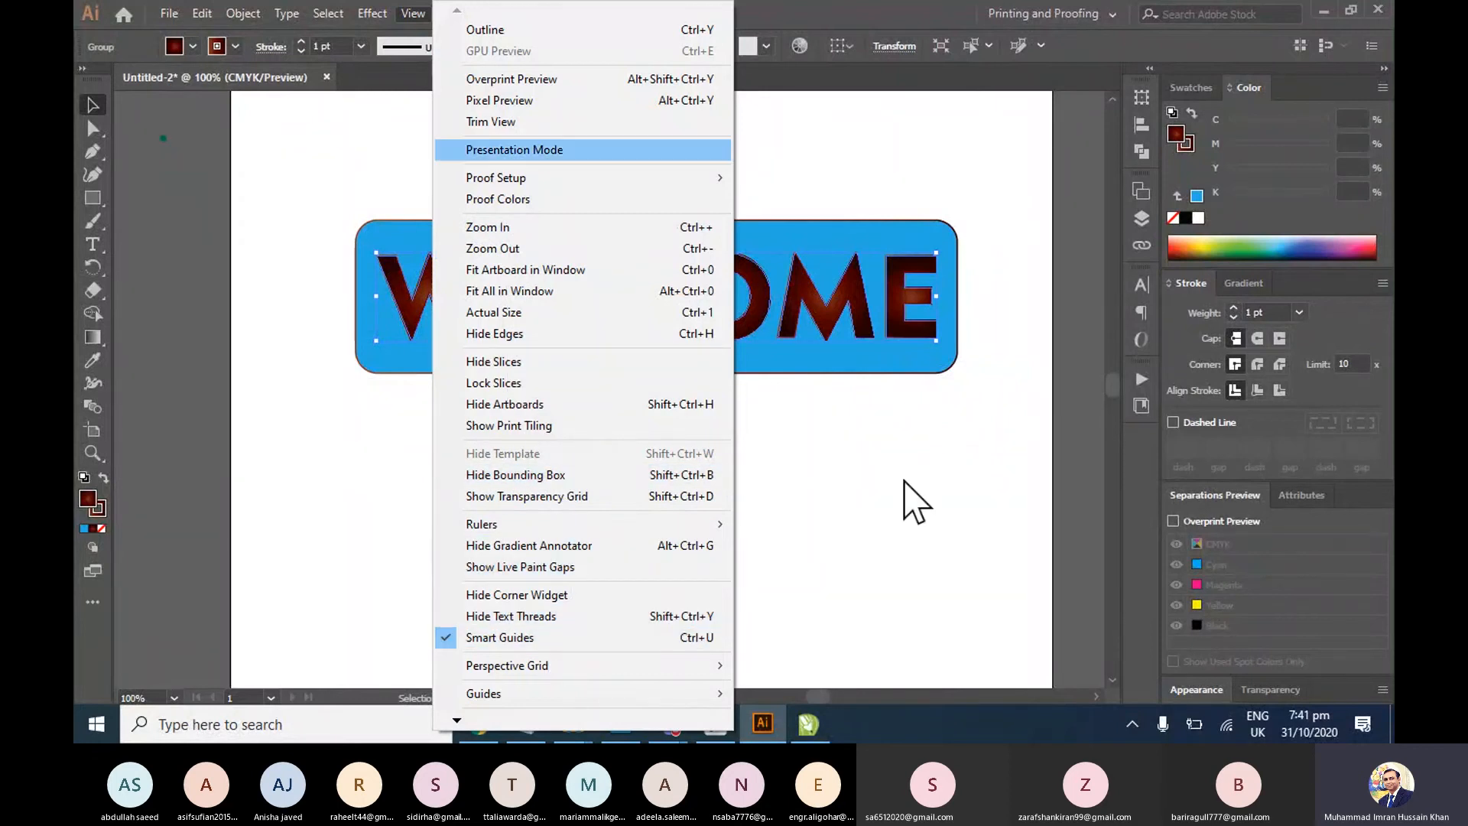
pyautogui.click(926, 451)
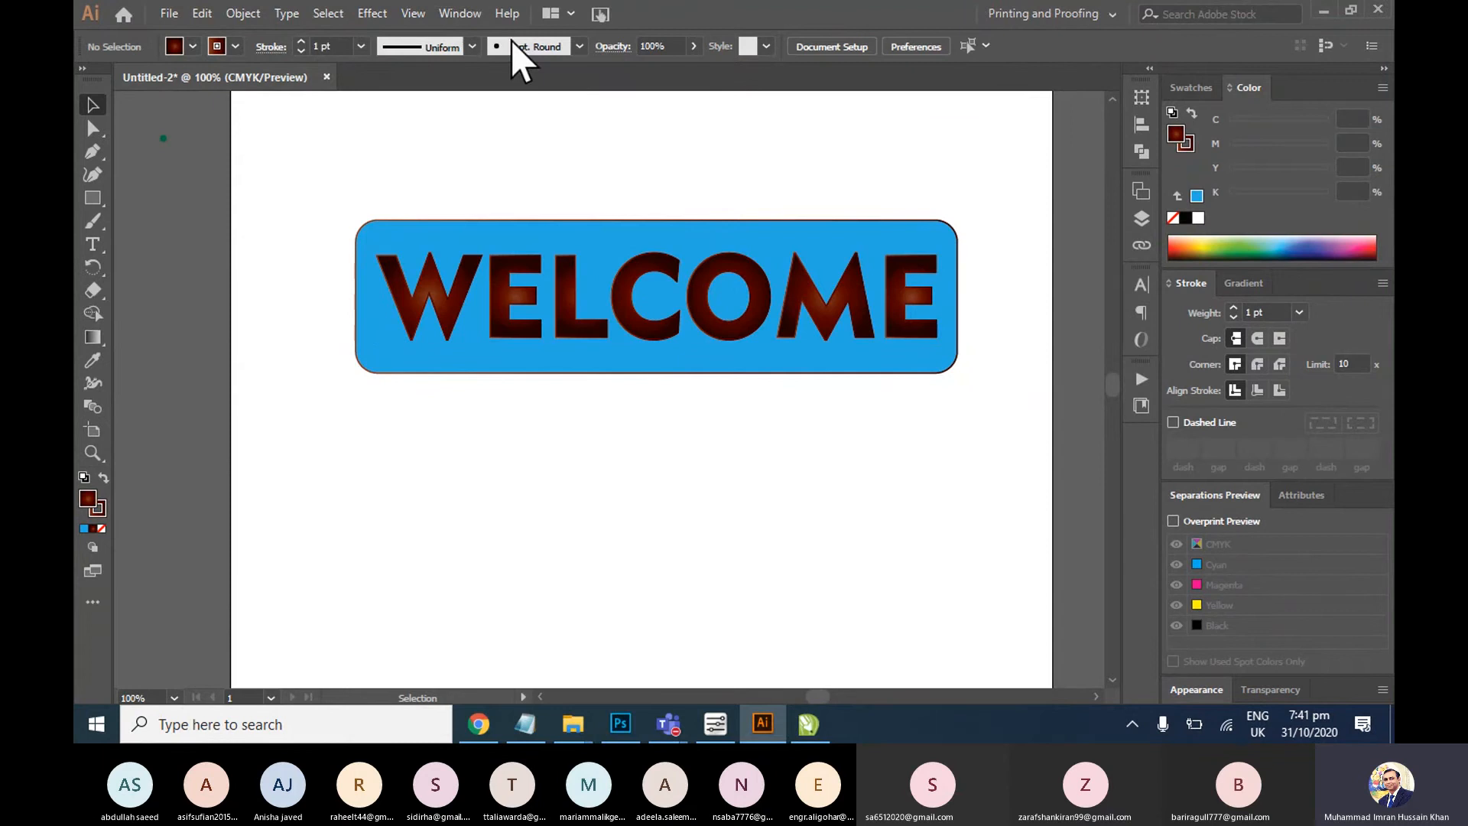
# Show the Graphic Styles and open the Buttons and Rollovers style library
pyautogui.click(474, 13)
pyautogui.click(557, 504)
pyautogui.moveTo(599, 239); pyautogui.dragTo(931, 322)
pyautogui.click(863, 568)
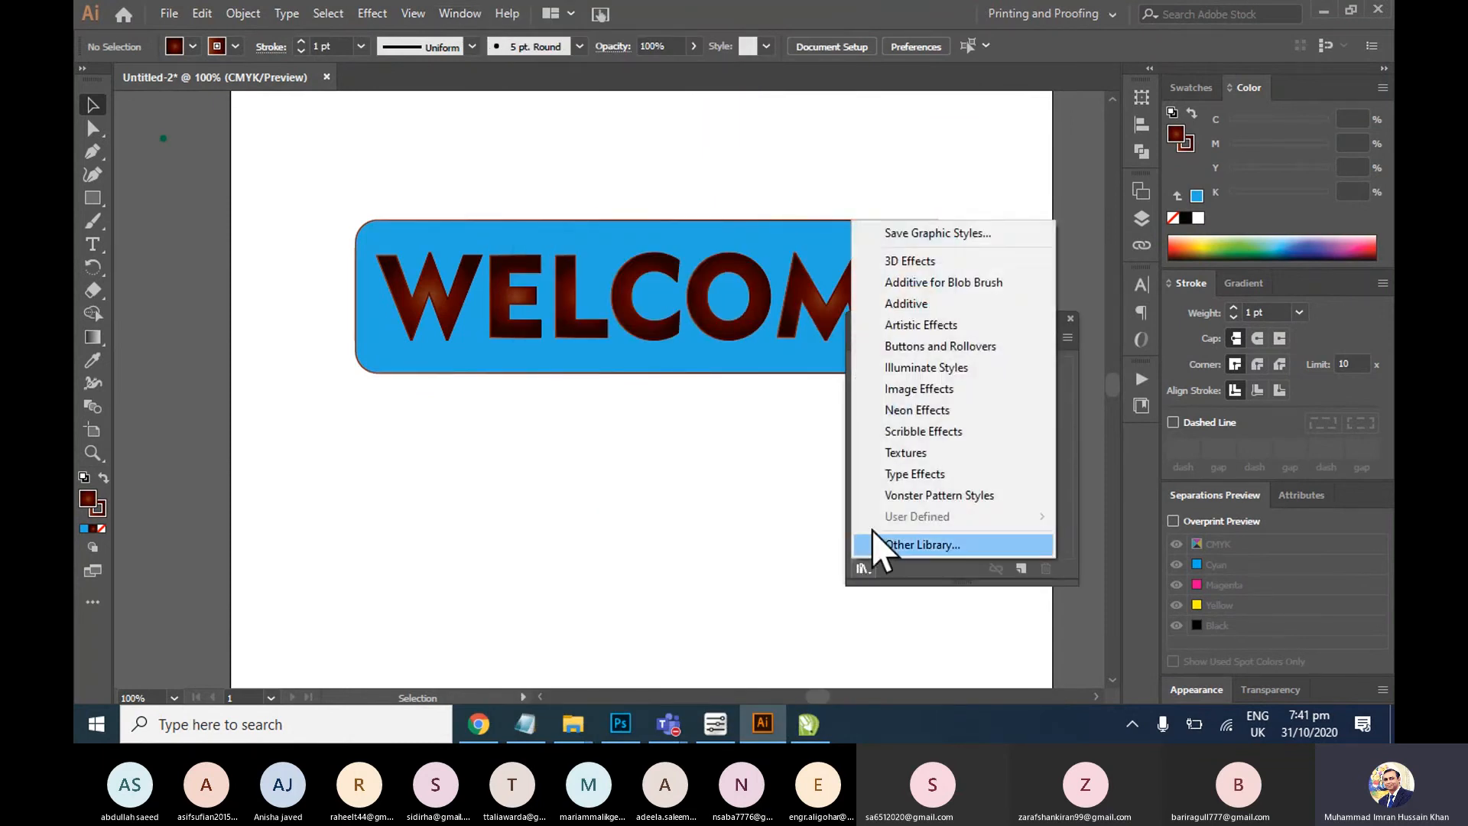
pyautogui.click(931, 348)
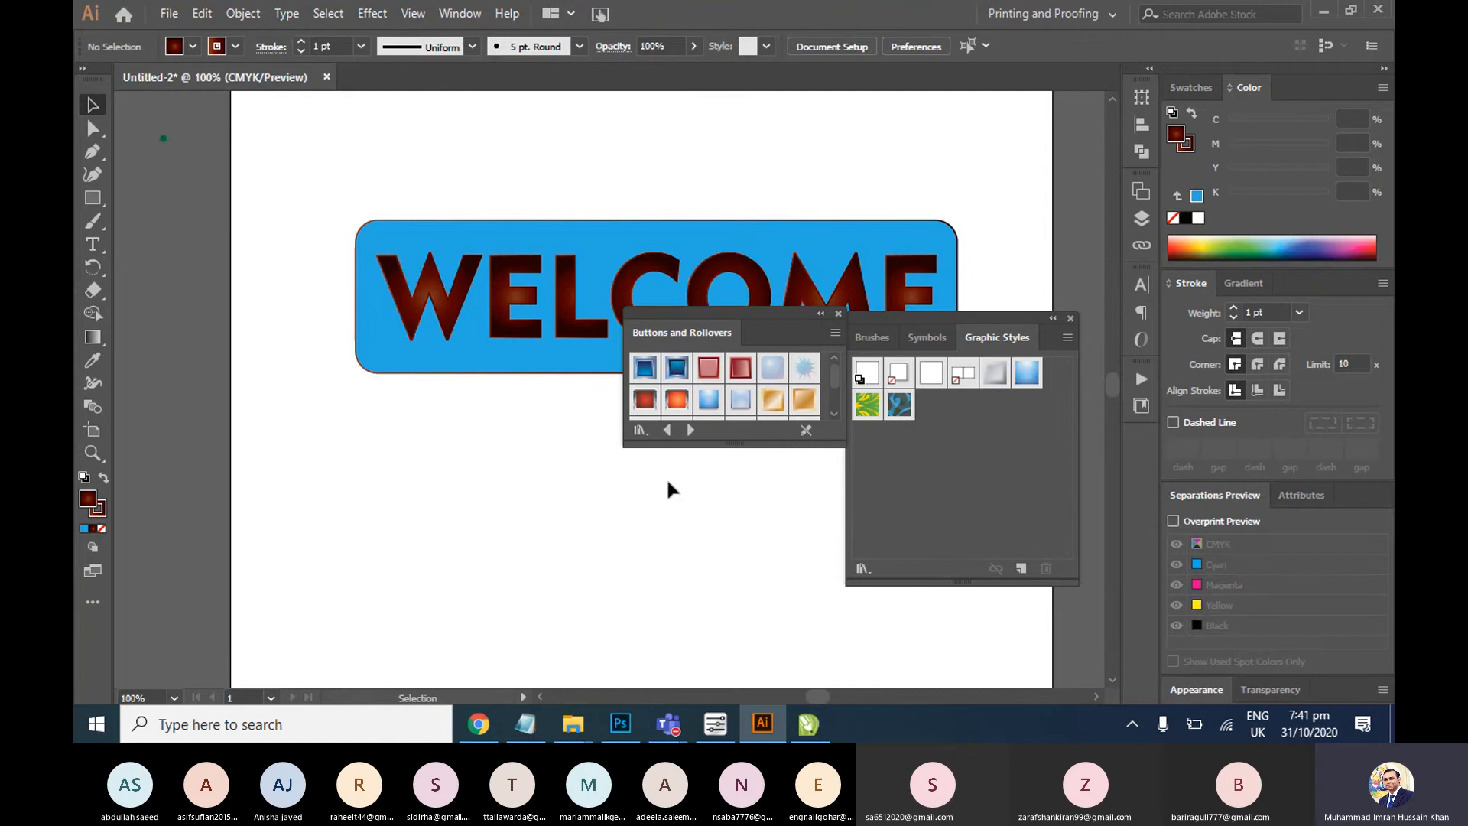
# Apply Button Illuminated Normal and other Buttons and Rollovers styles in turn to the WELCOME lettering, undoing the last dark red one
pyautogui.press('space')
pyautogui.moveTo(692, 214); pyautogui.dragTo(627, 116)
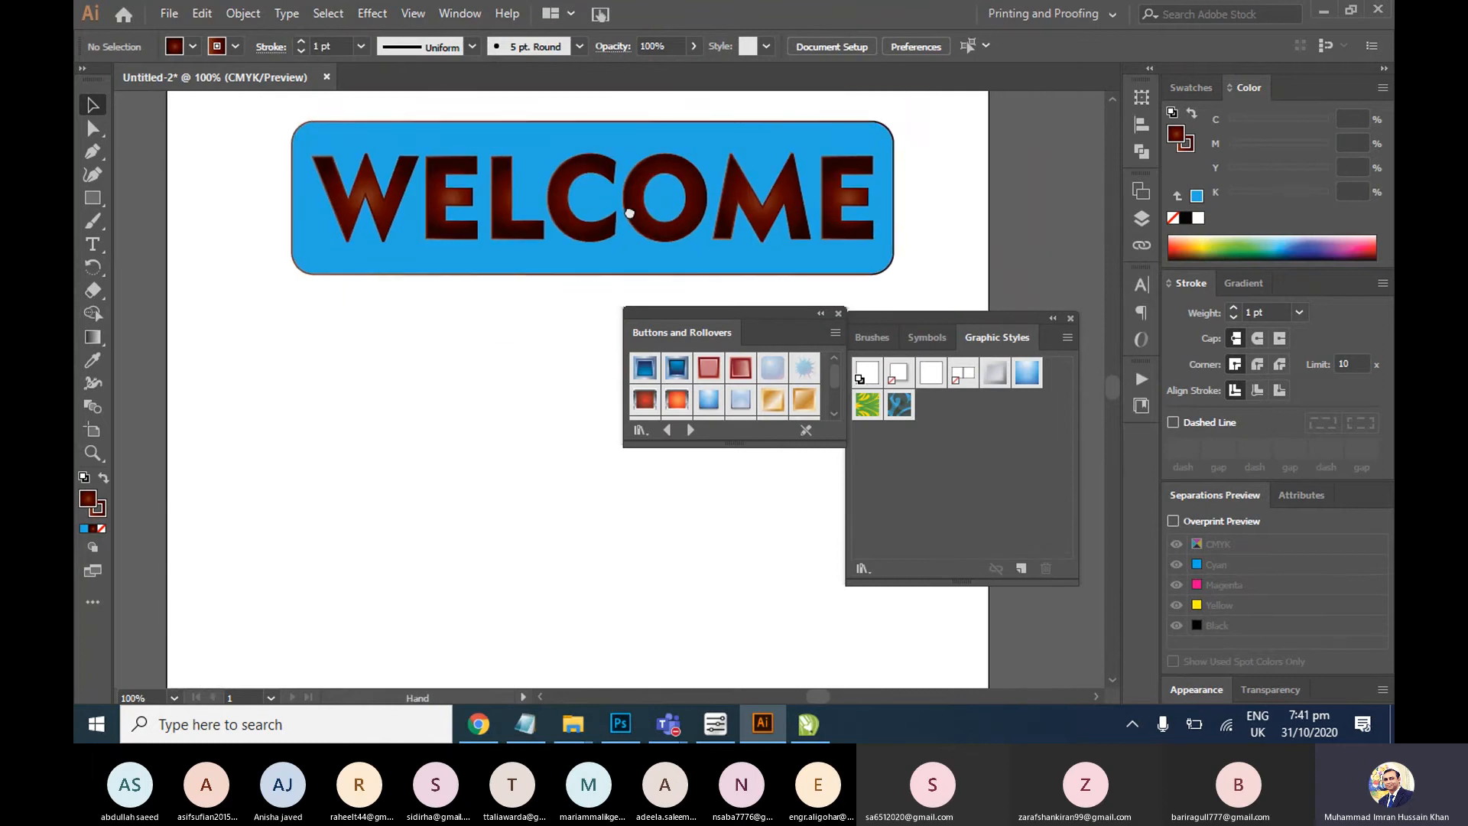
pyautogui.click(578, 237)
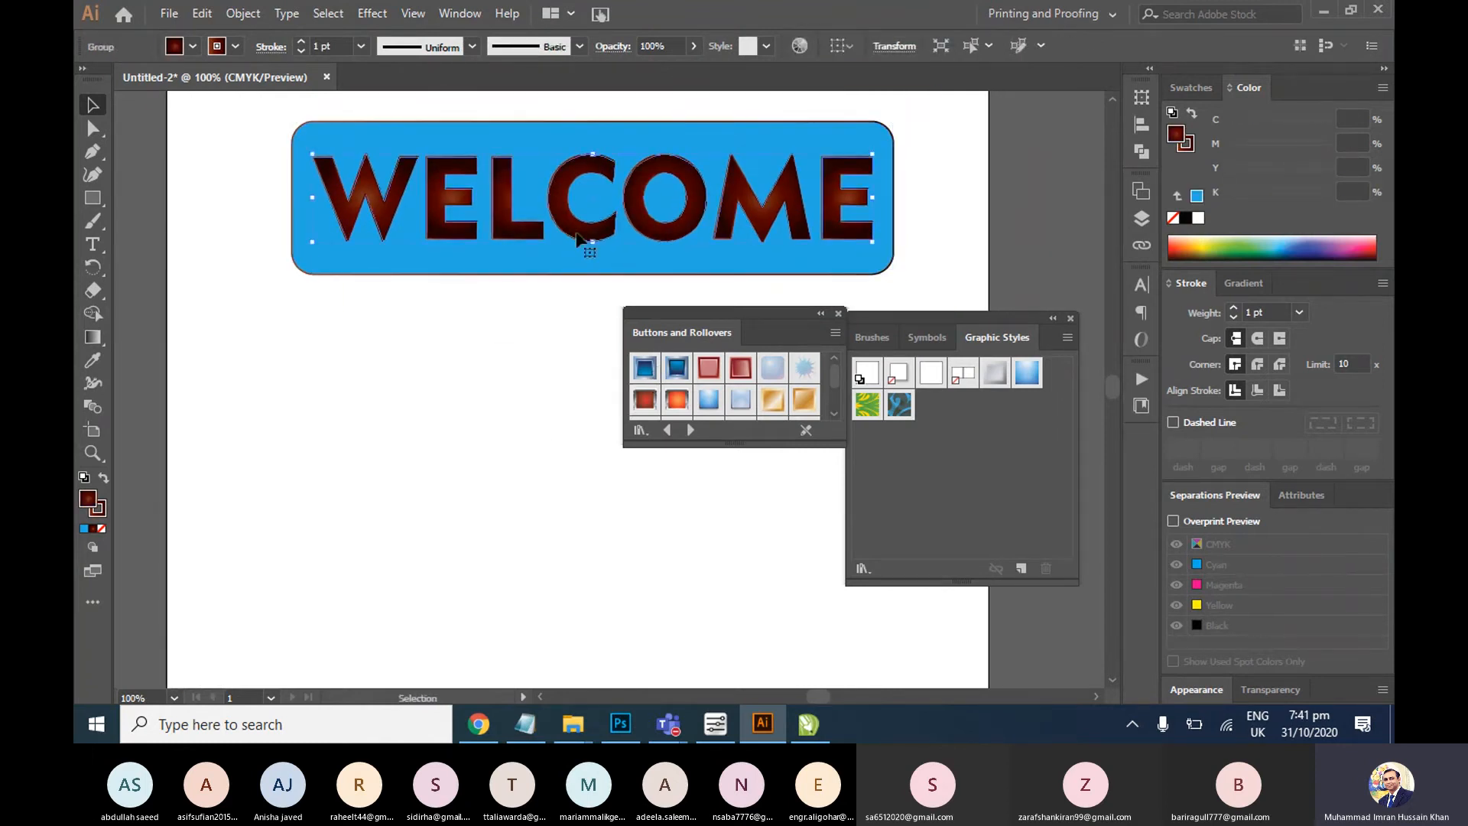
pyautogui.click(645, 398)
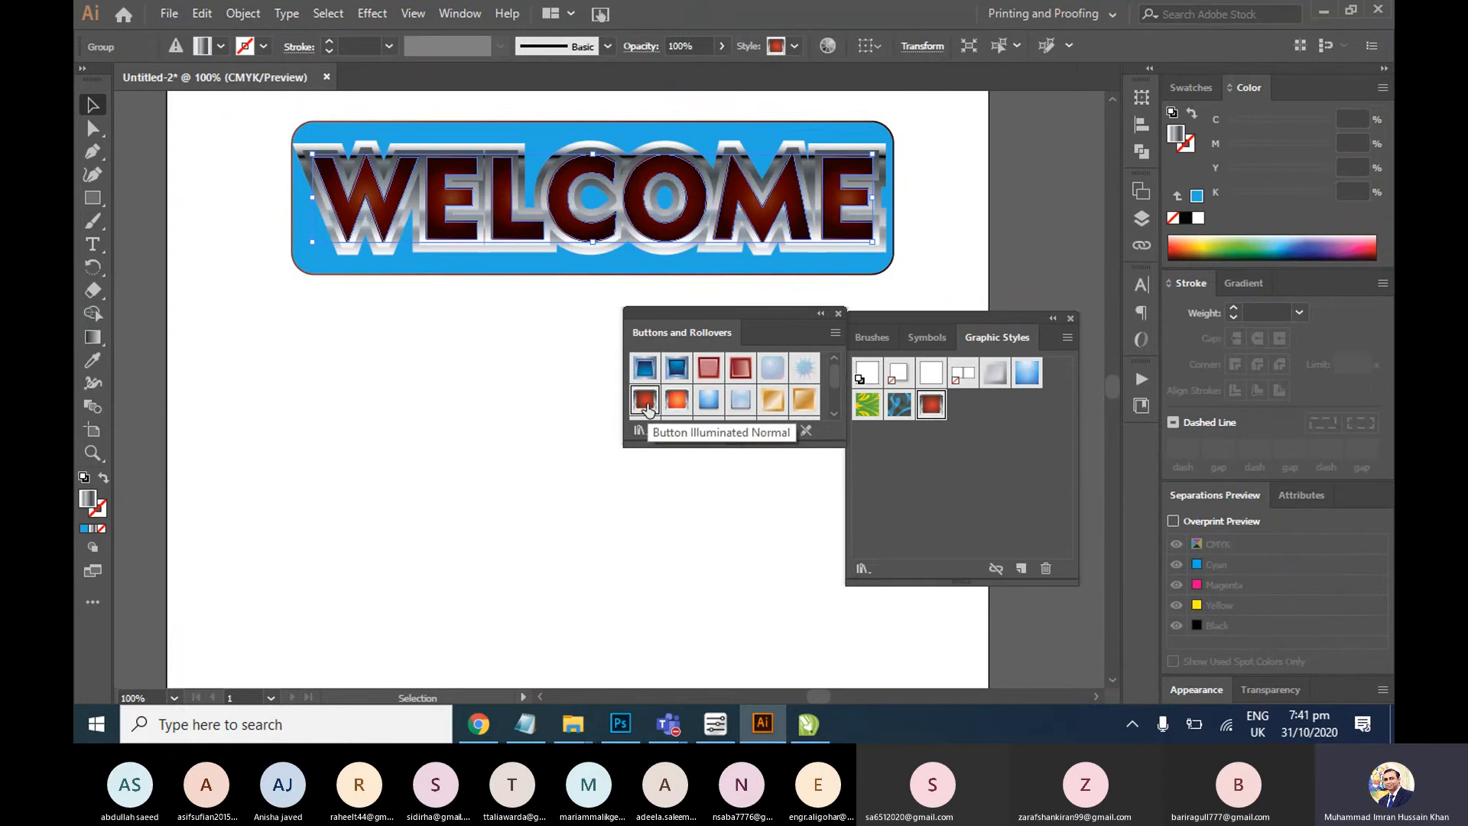
pyautogui.click(711, 406)
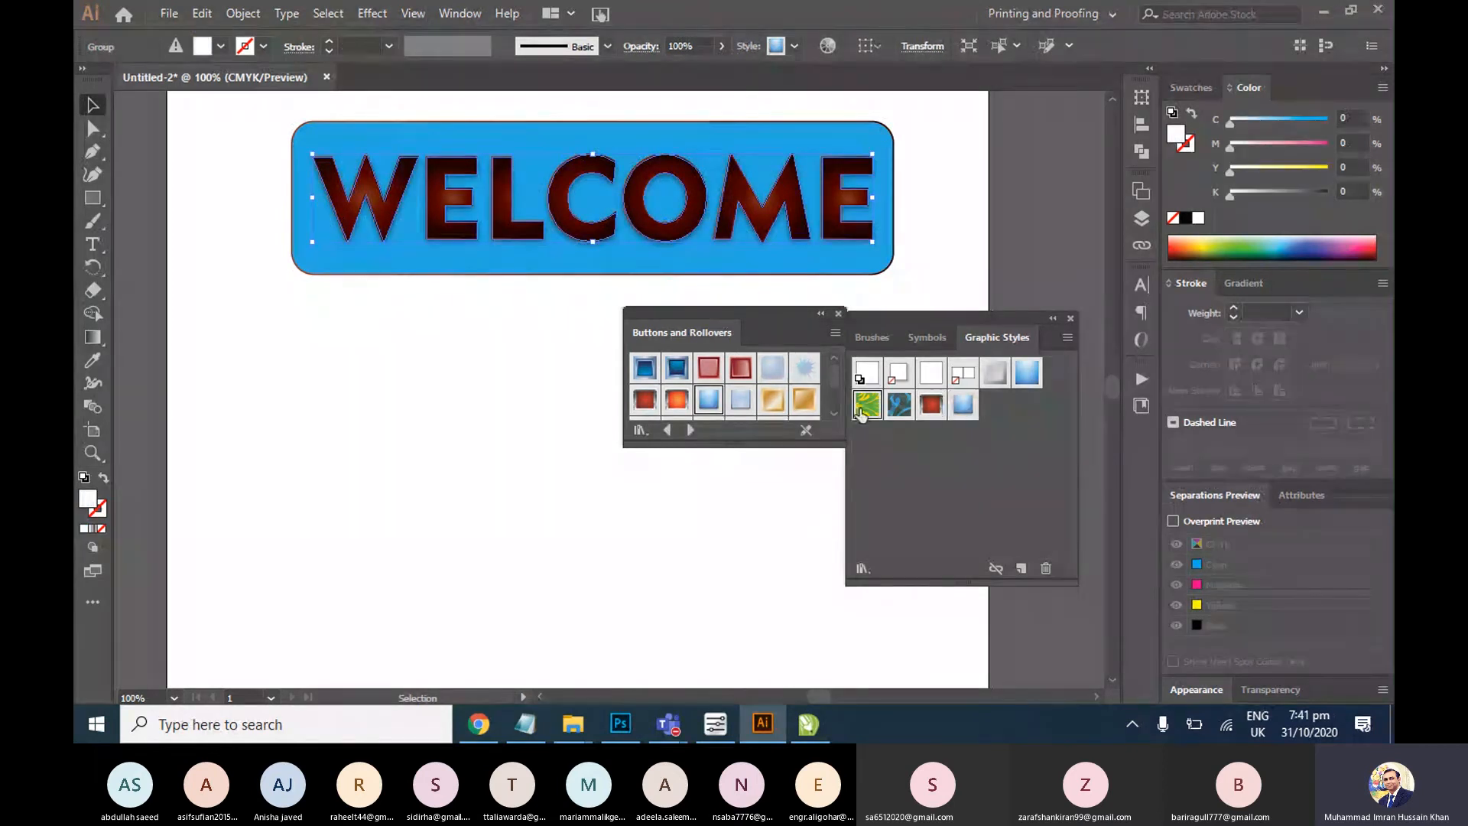
pyautogui.click(741, 375)
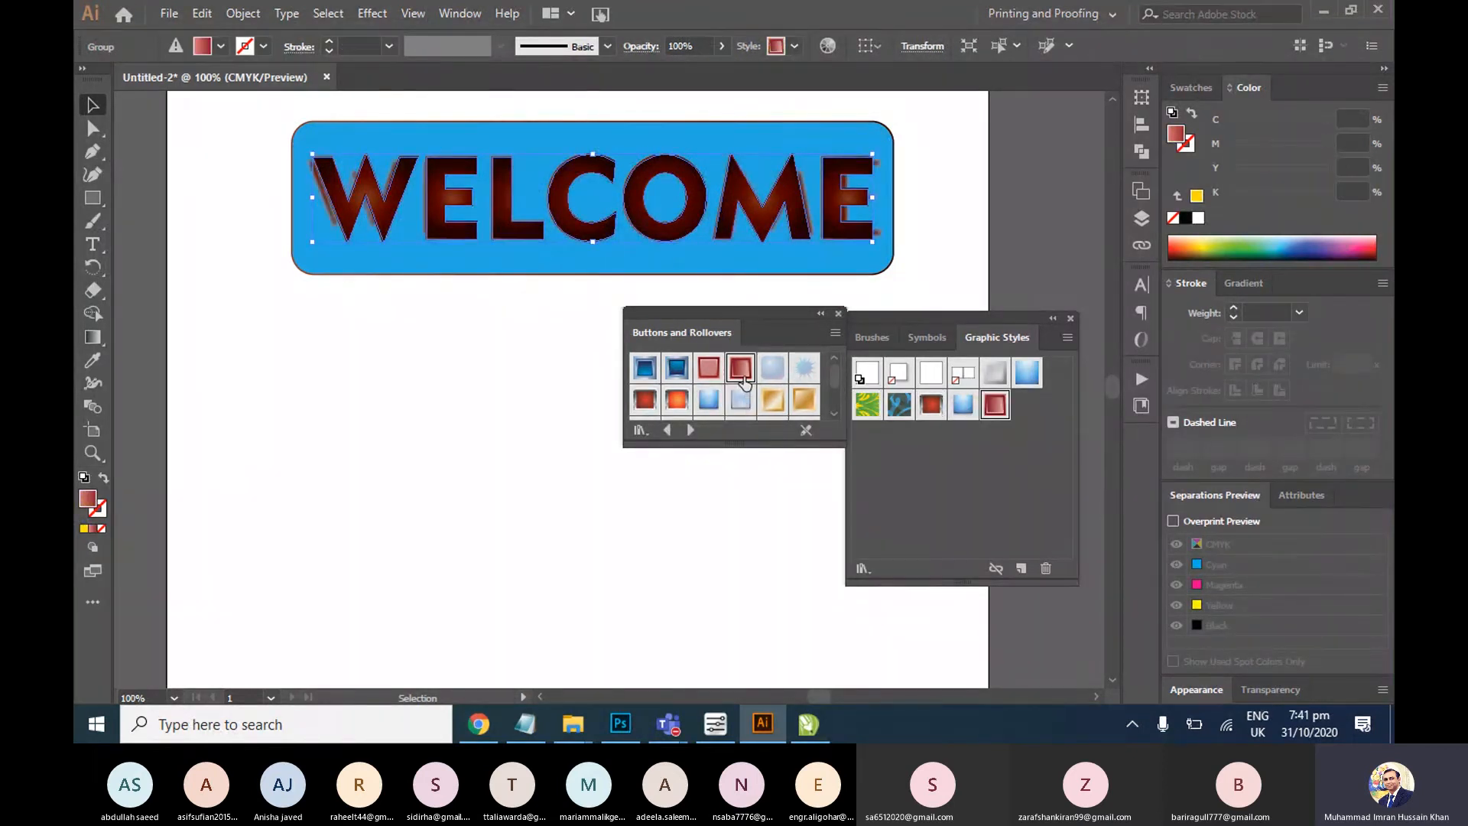
pyautogui.hotkey('ctrl', 'z')
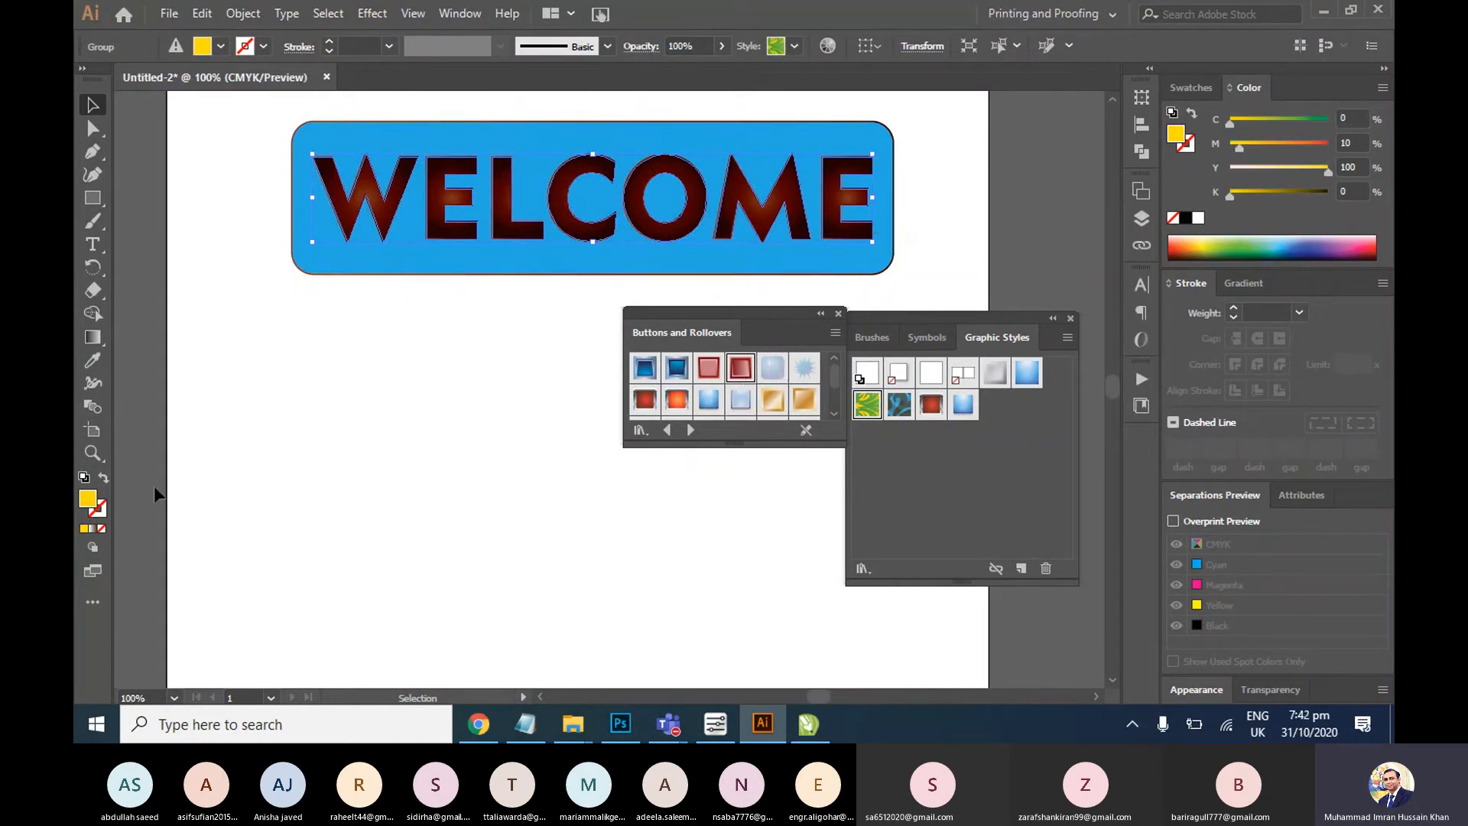
# Open the Textures style library, apply its light blue texture style to the WELCOME lettering and deselect it
pyautogui.click(861, 570)
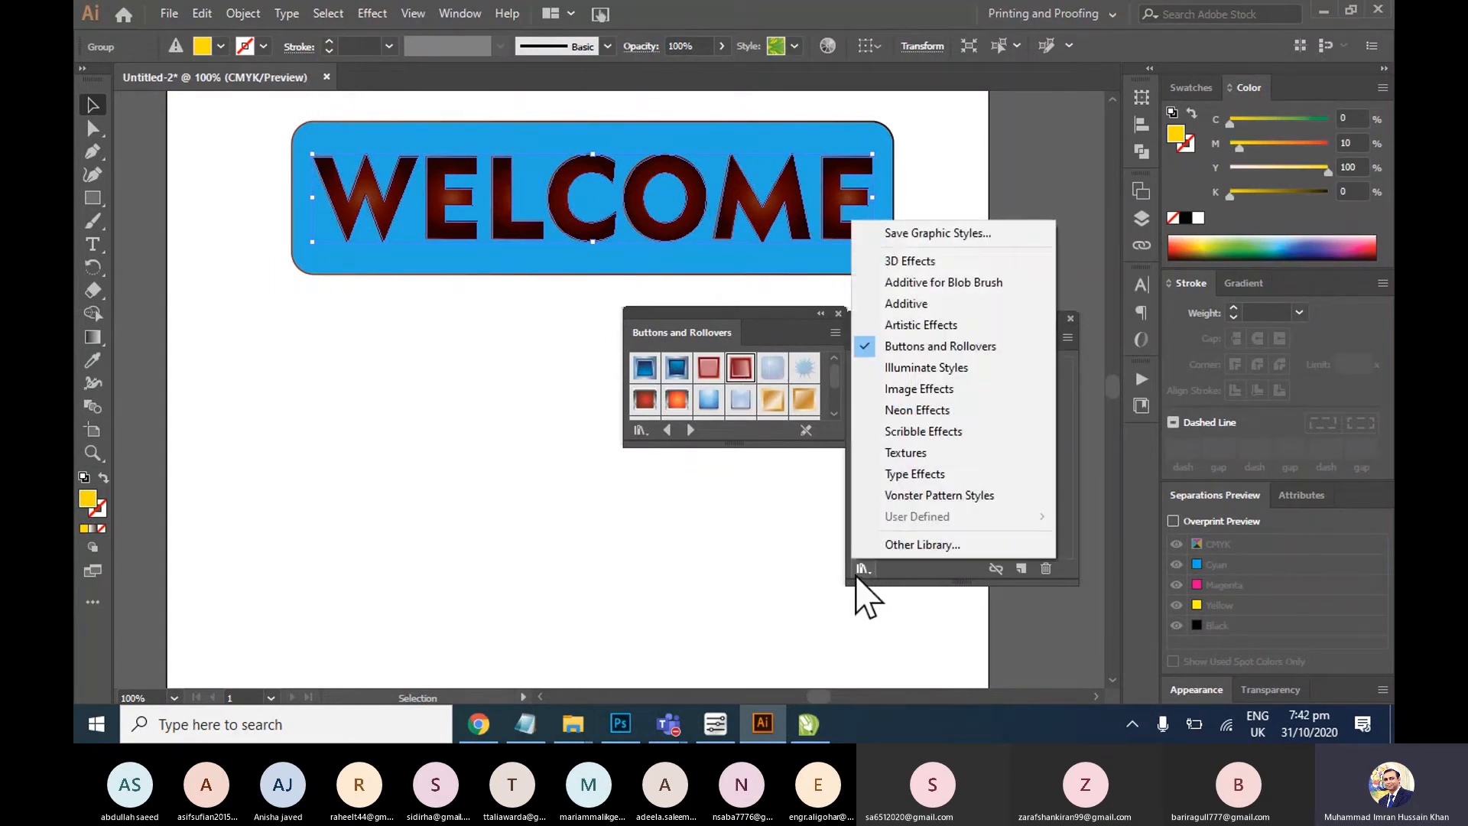
pyautogui.click(912, 453)
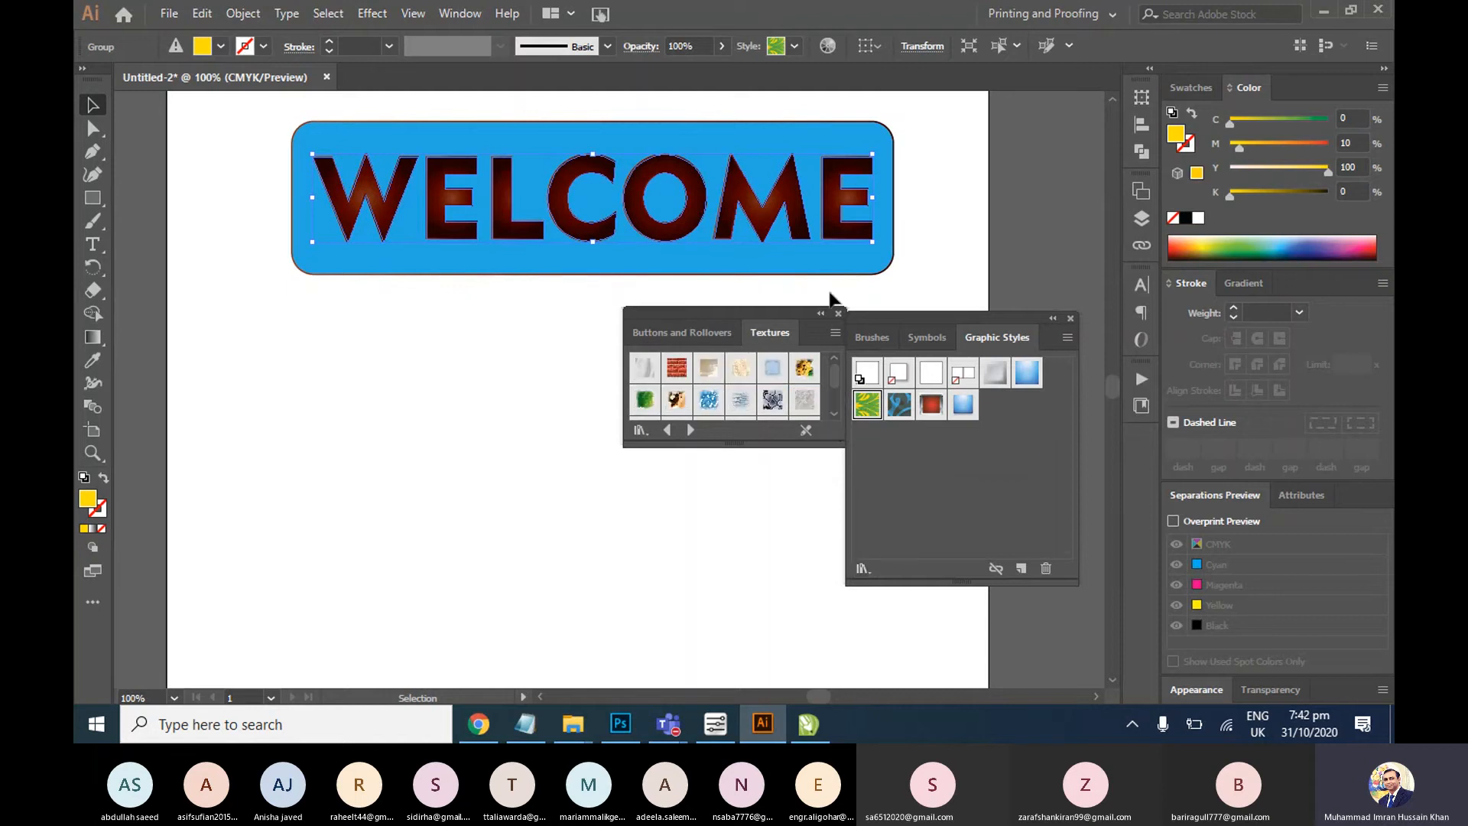
pyautogui.click(776, 376)
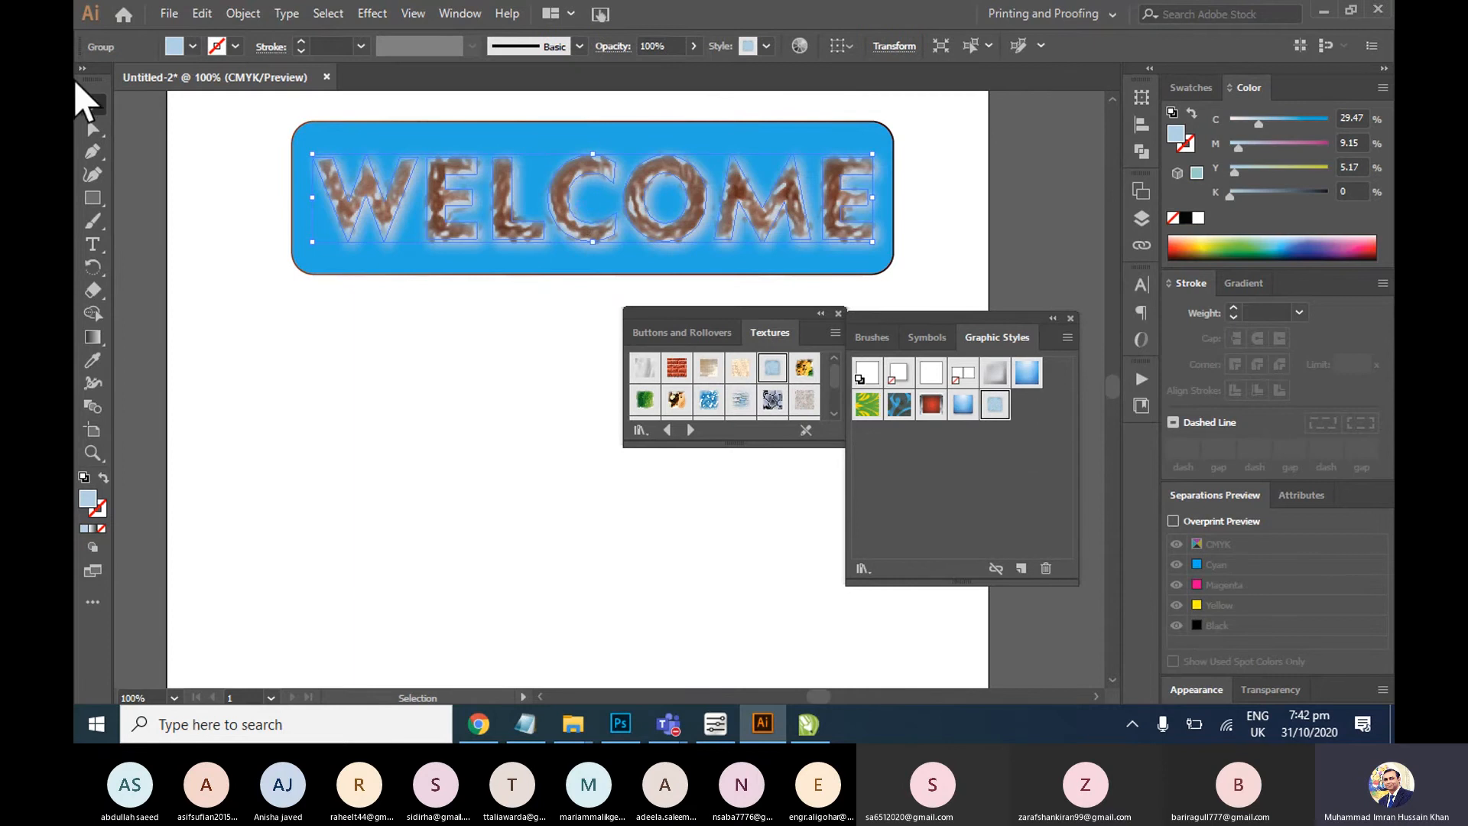
pyautogui.click(443, 353)
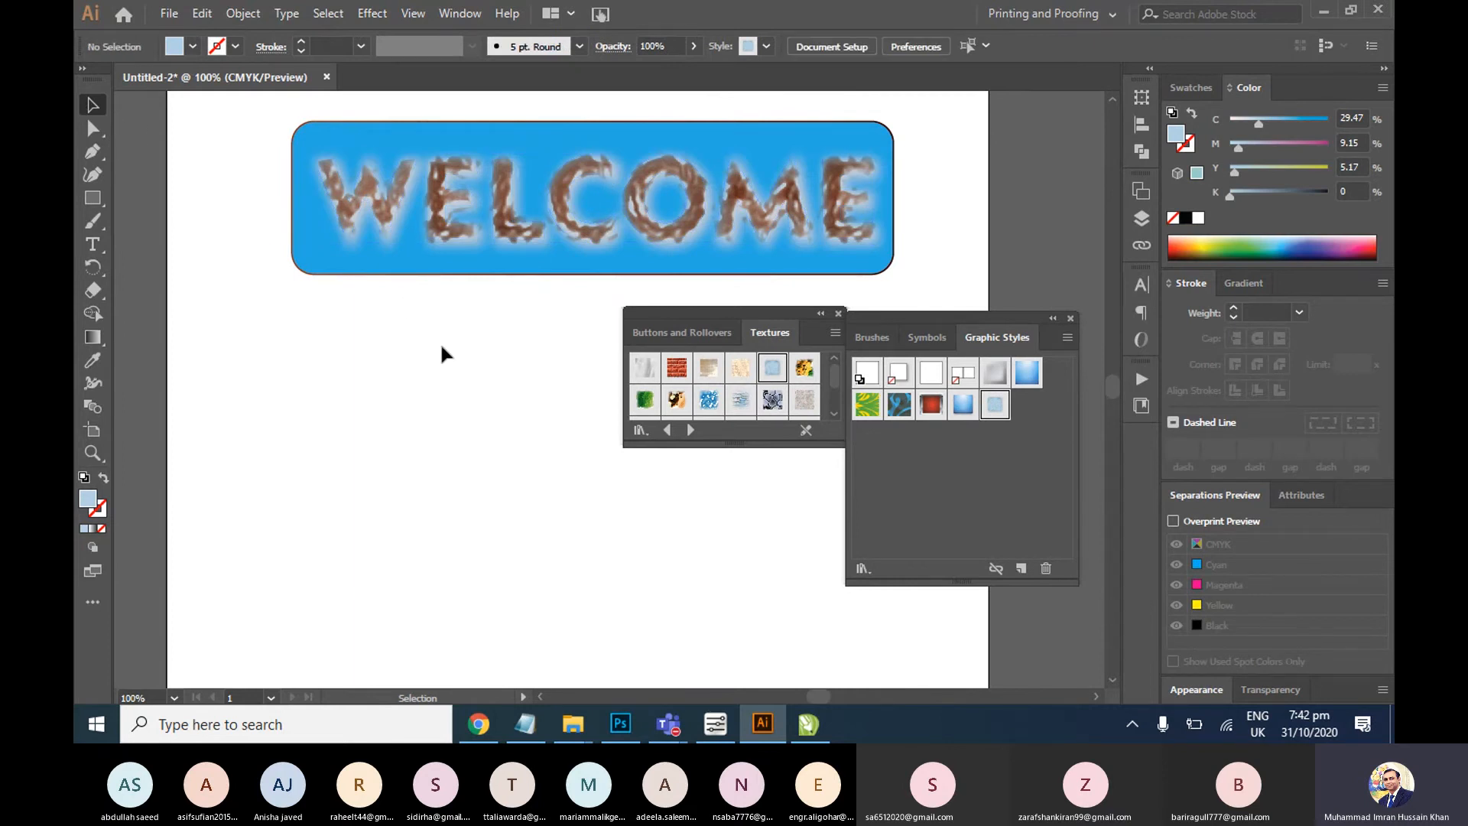
pyautogui.click(785, 730)
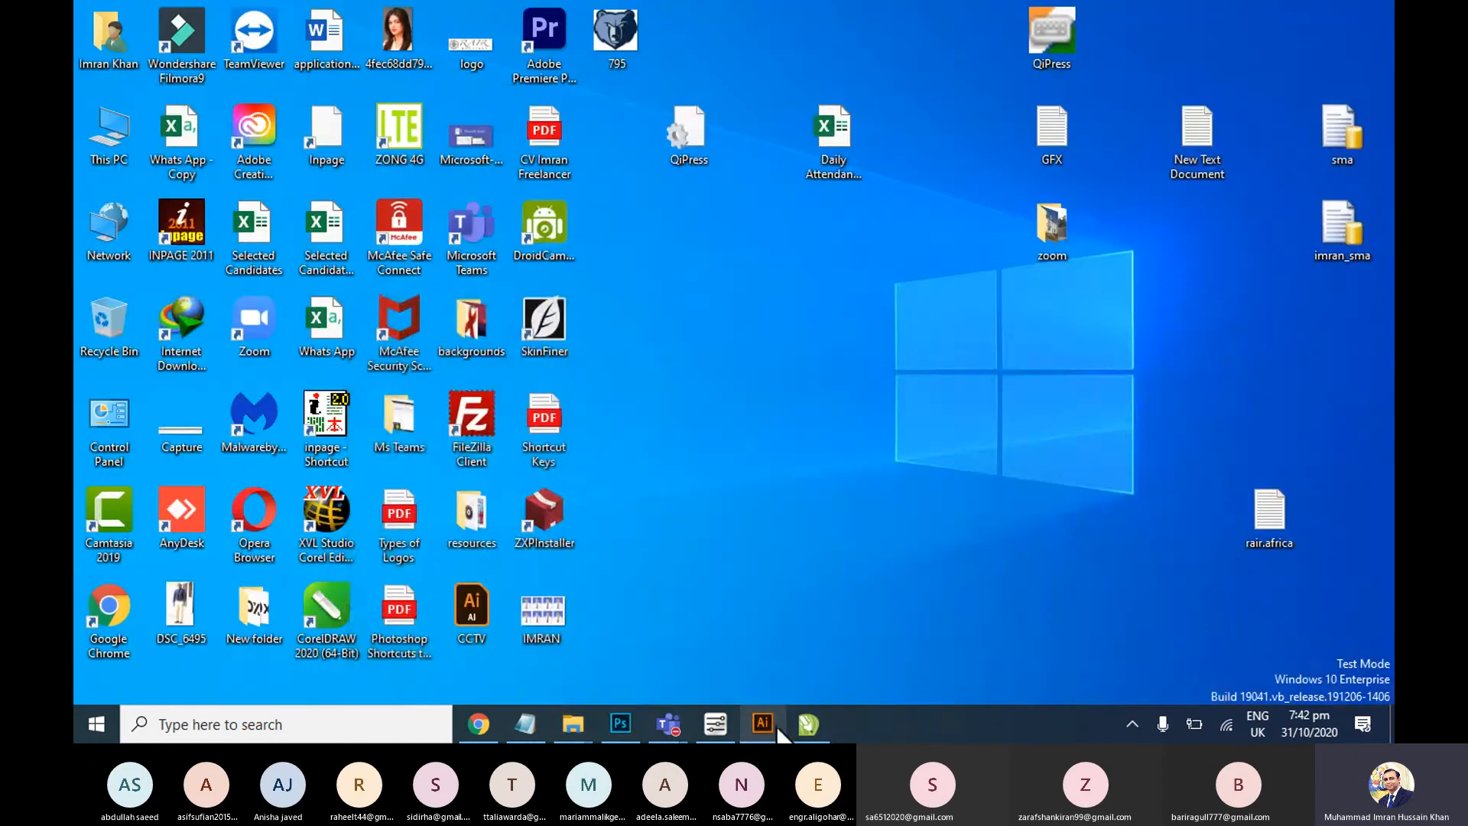
pyautogui.click(778, 727)
pyautogui.click(808, 723)
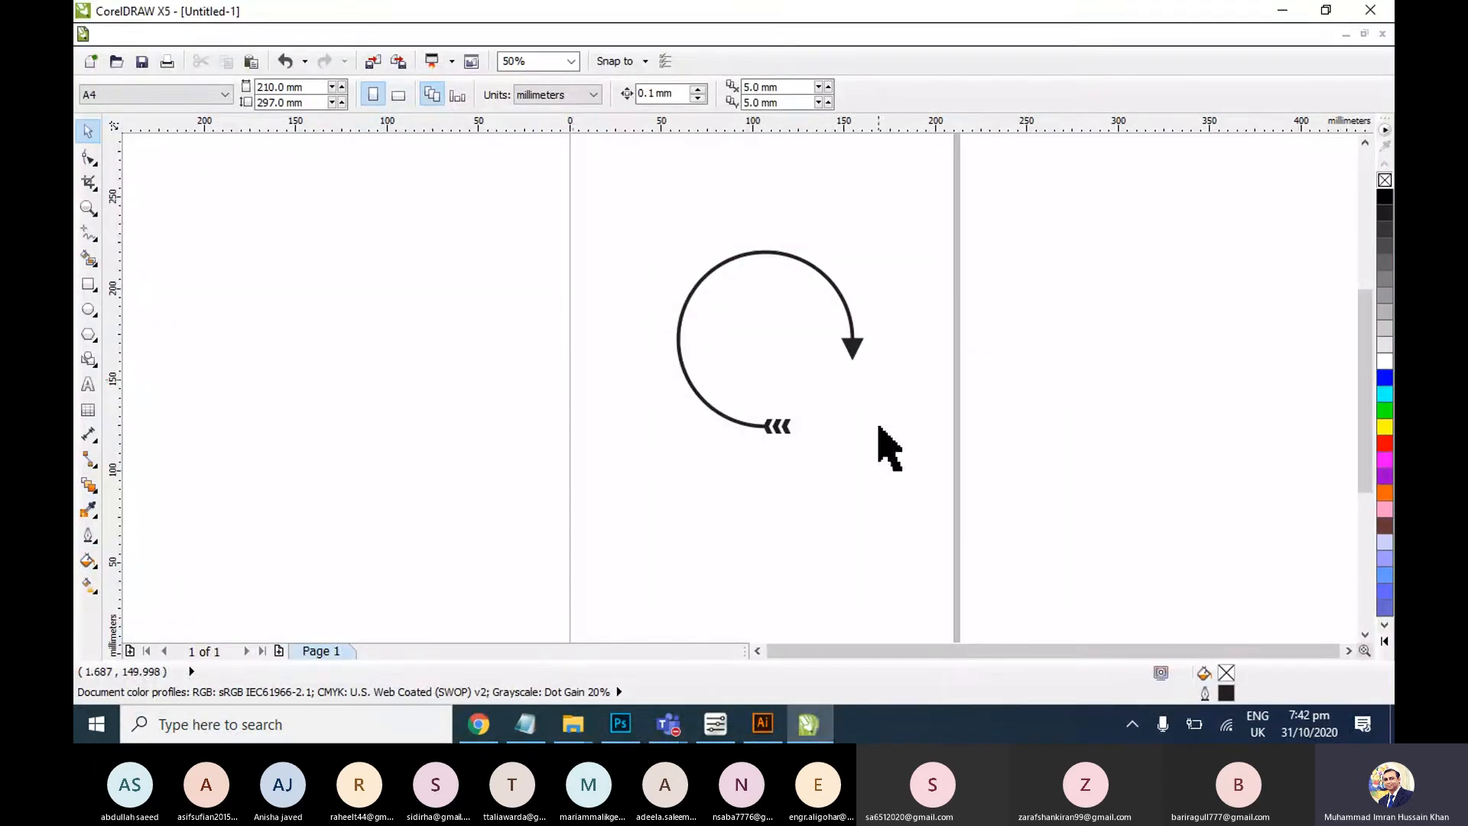
pyautogui.click(571, 34)
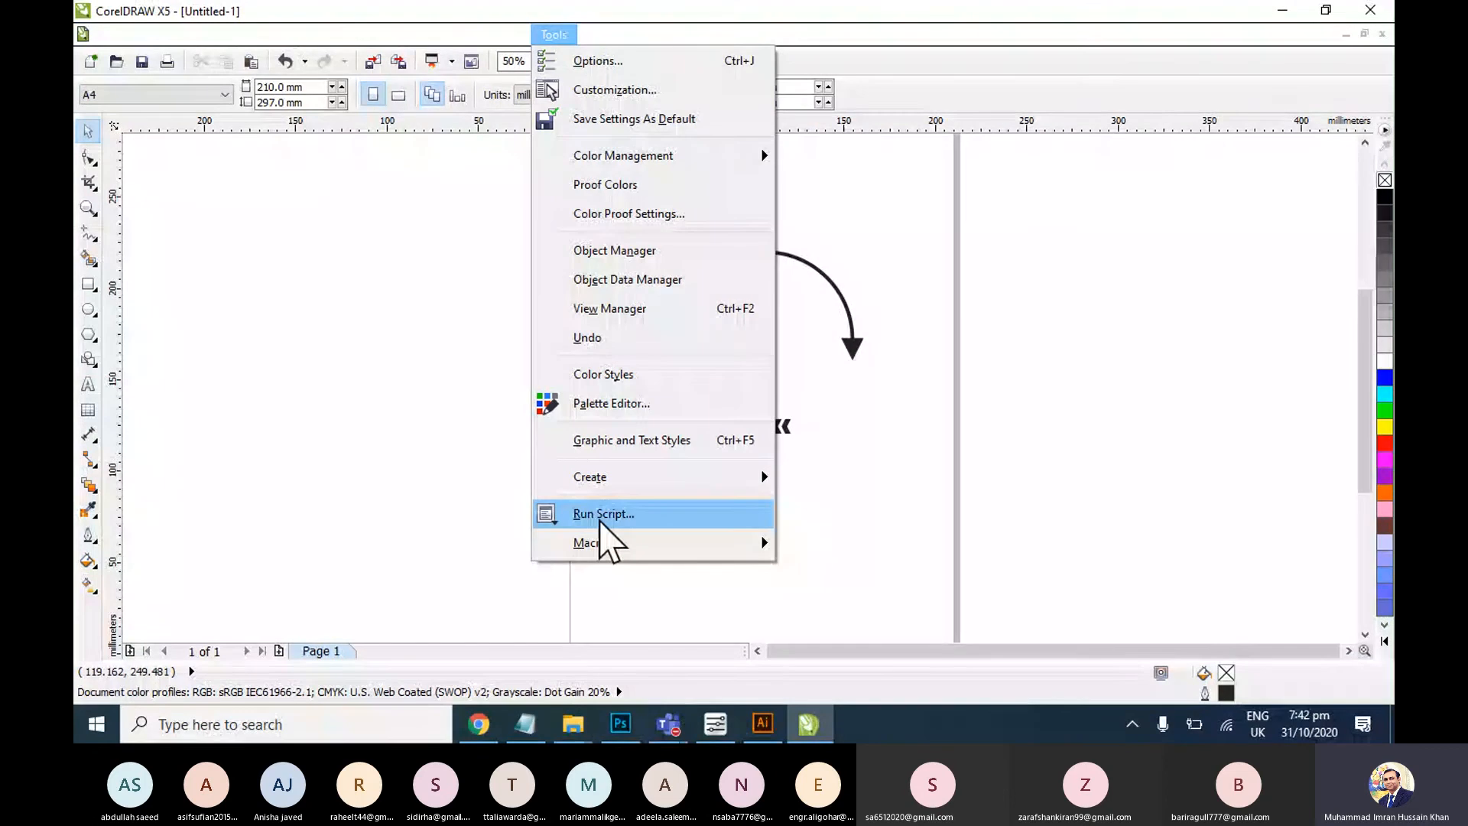
pyautogui.click(507, 34)
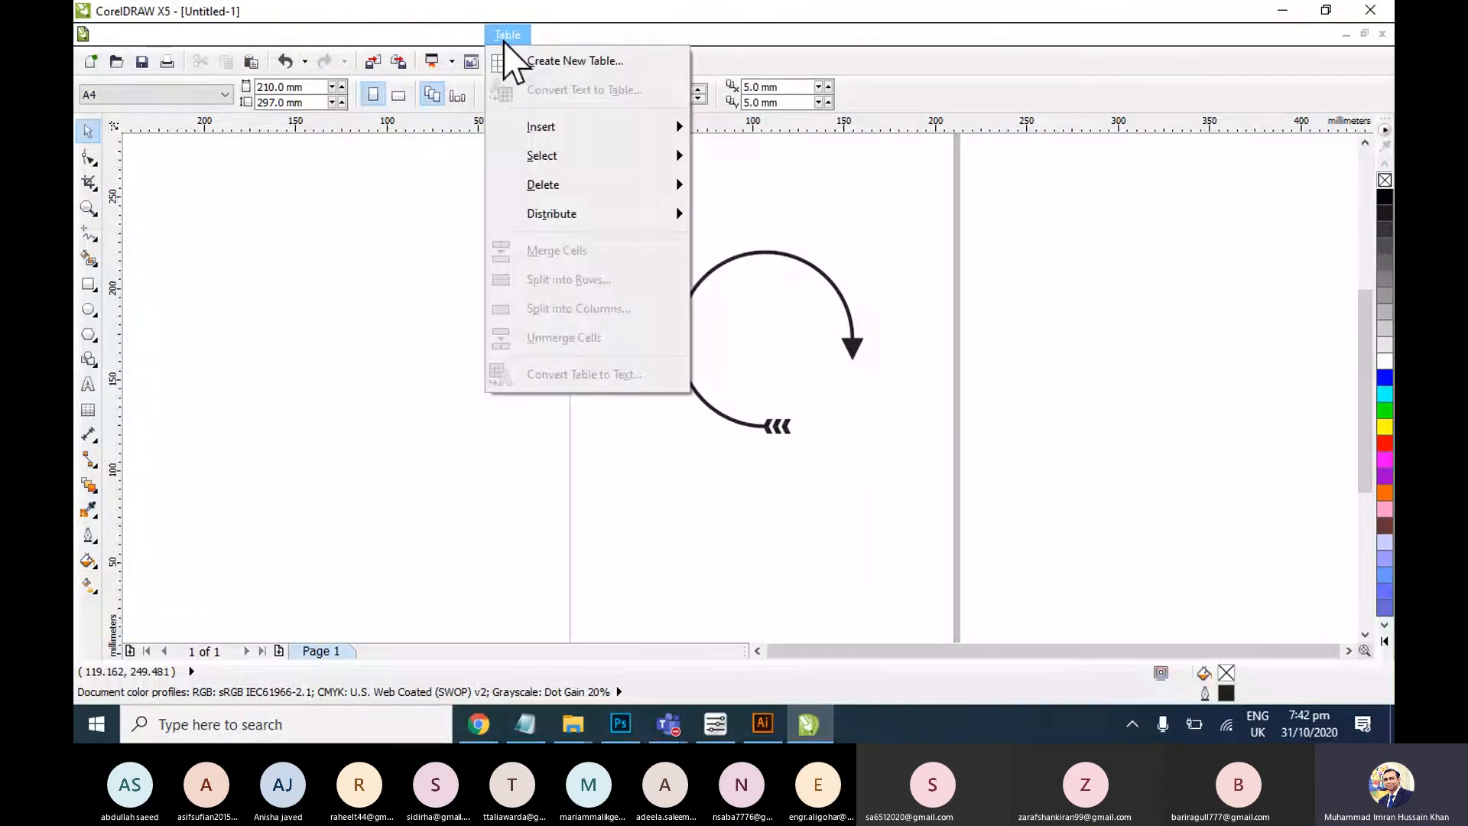
pyautogui.click(759, 489)
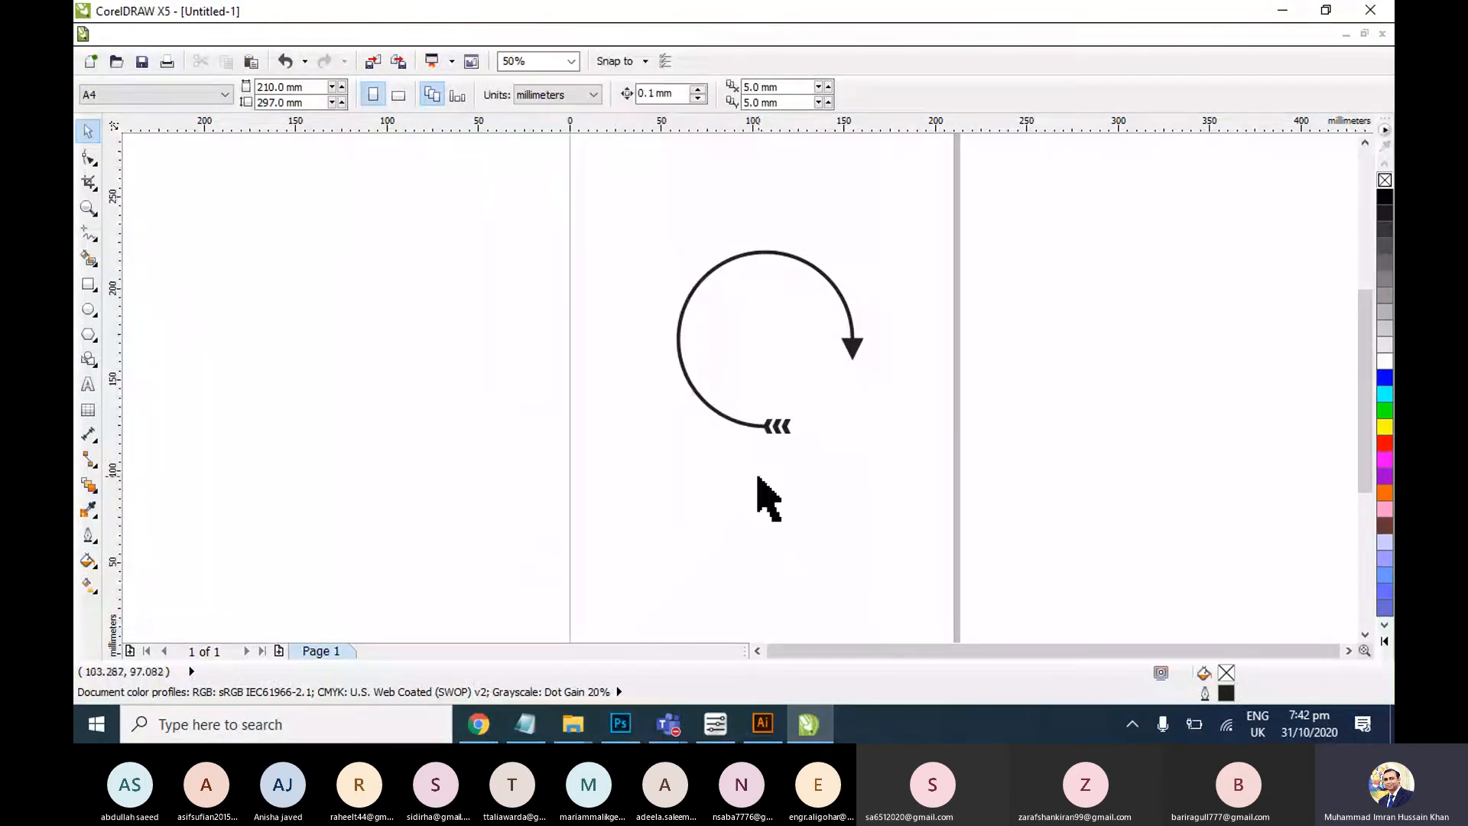
pyautogui.click(768, 718)
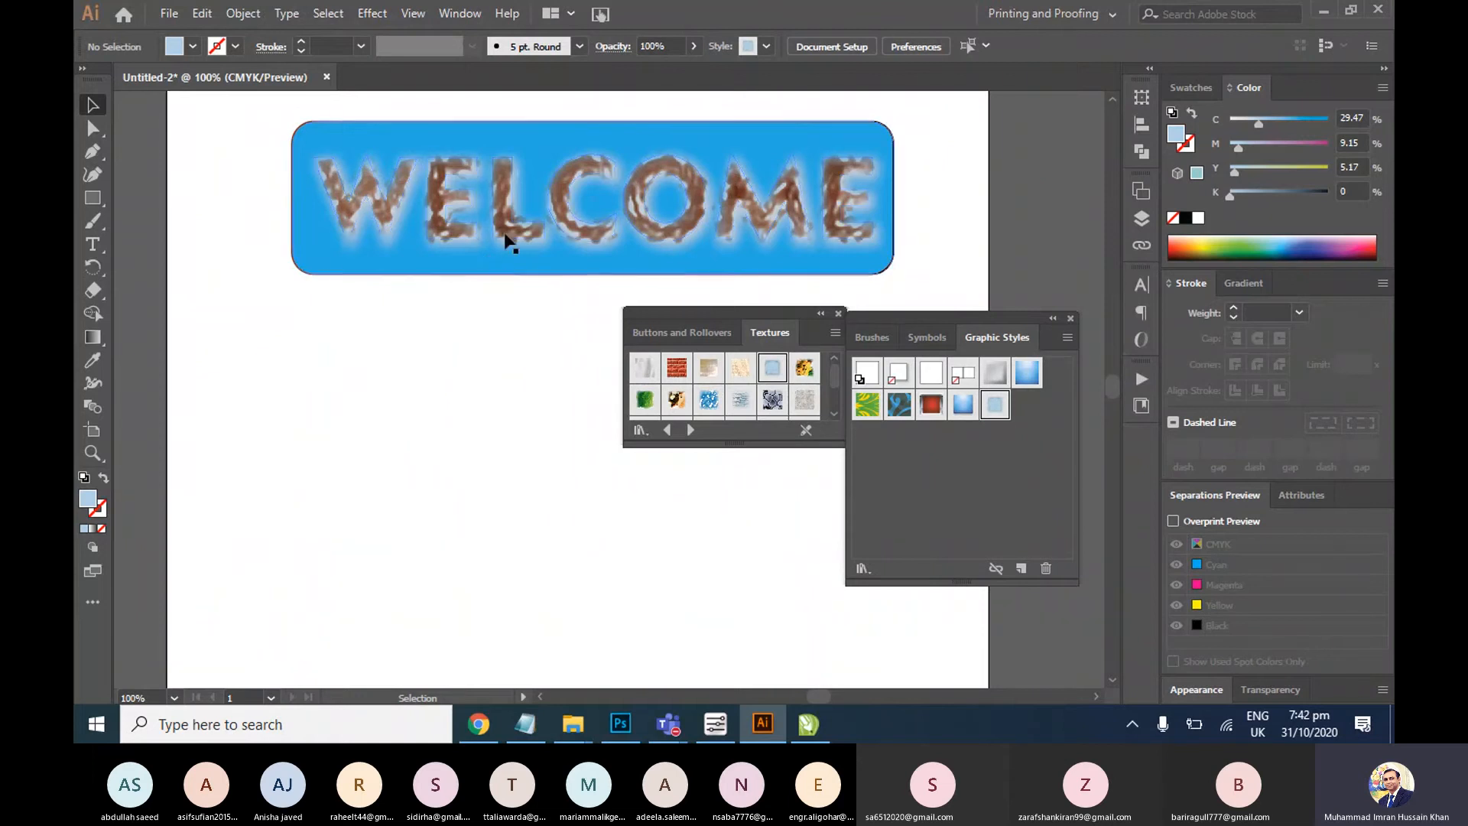
# Apply the red illuminated button graphic style to the WELCOME lettering and leave it deselected
pyautogui.click(650, 196)
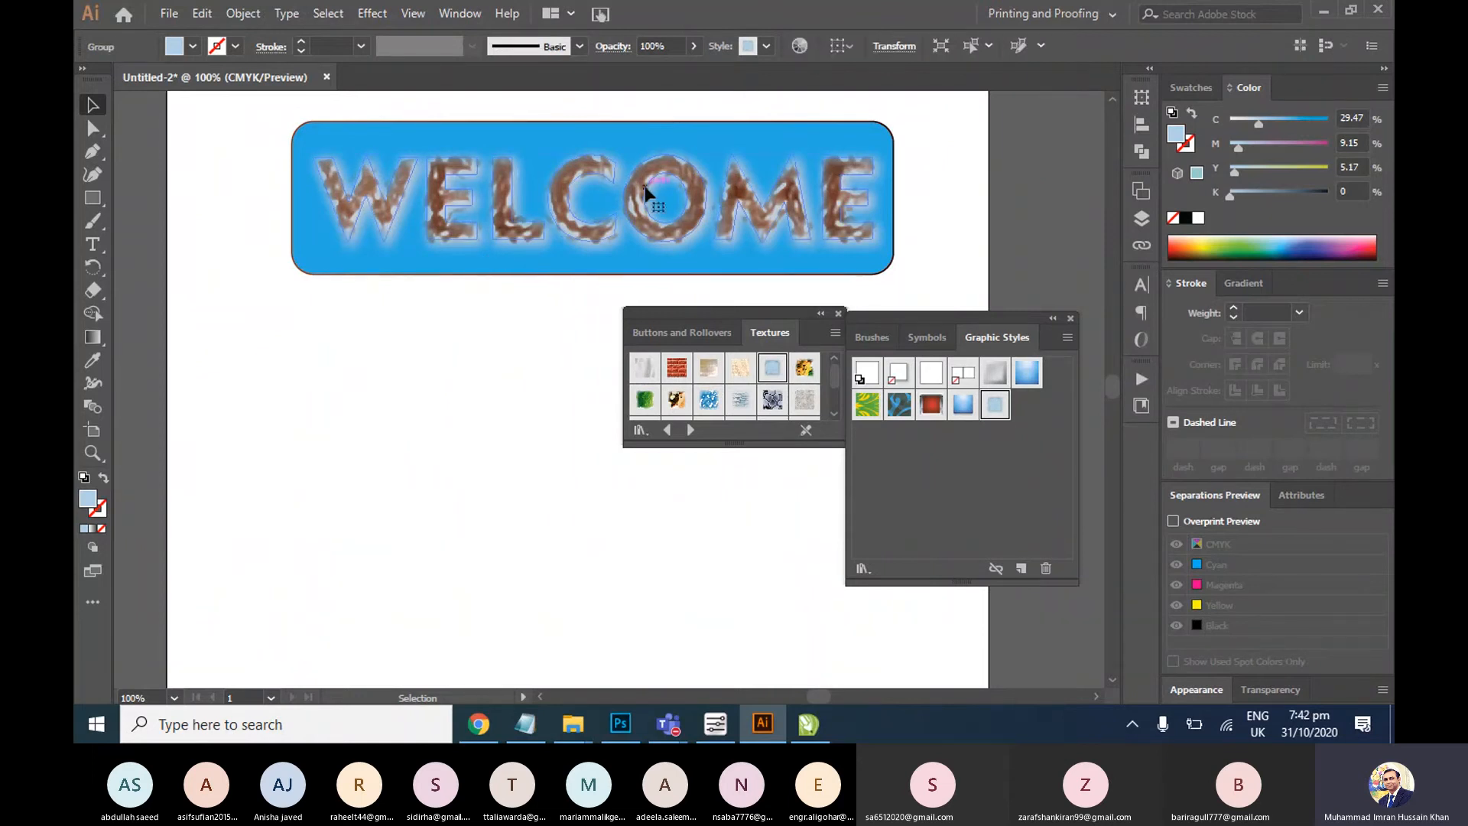
pyautogui.click(929, 407)
pyautogui.click(975, 239)
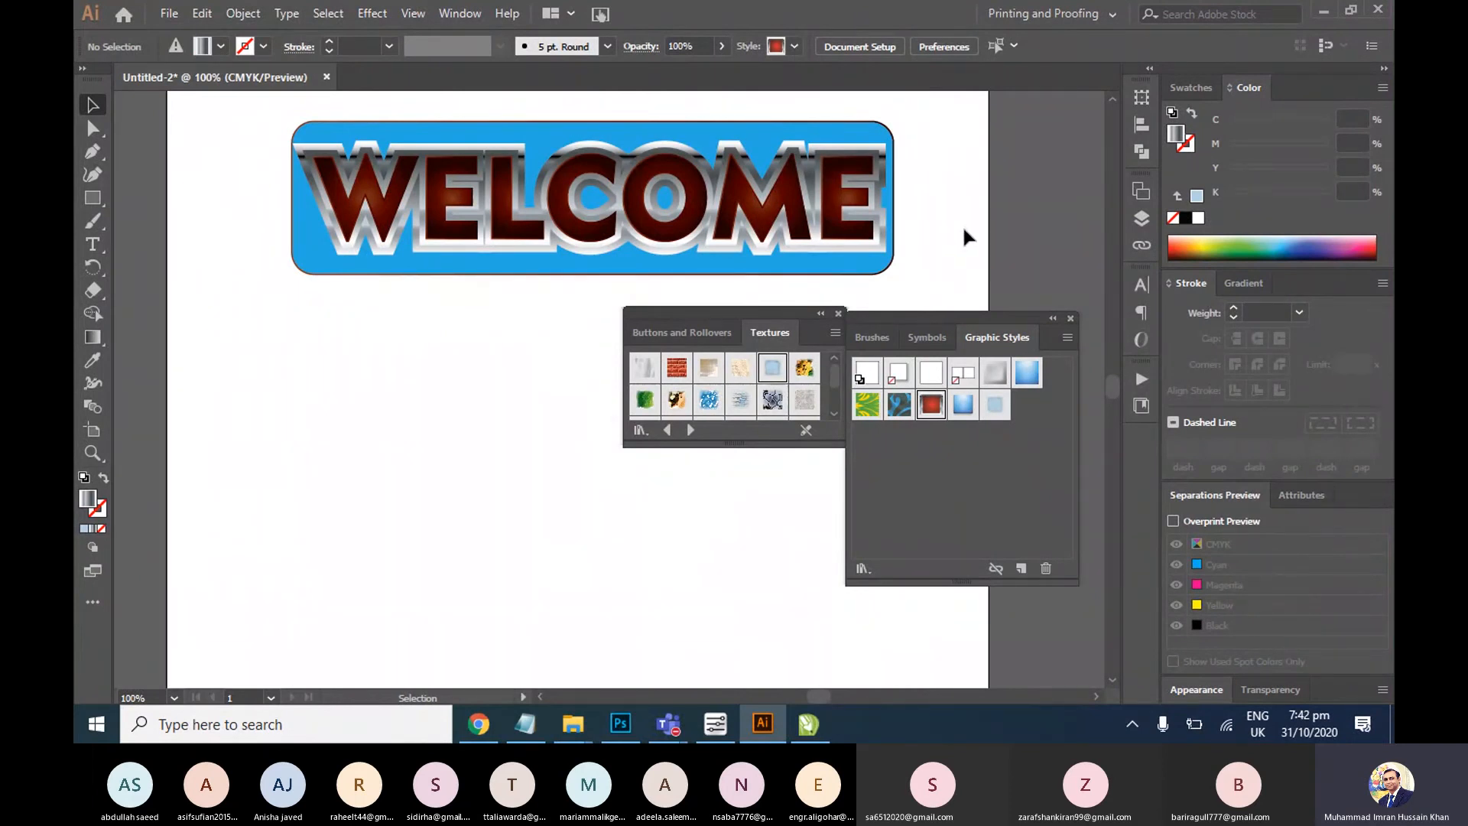
# Switch to CorelDRAW and open the Logo drawing from New folder on drive D
pyautogui.click(821, 715)
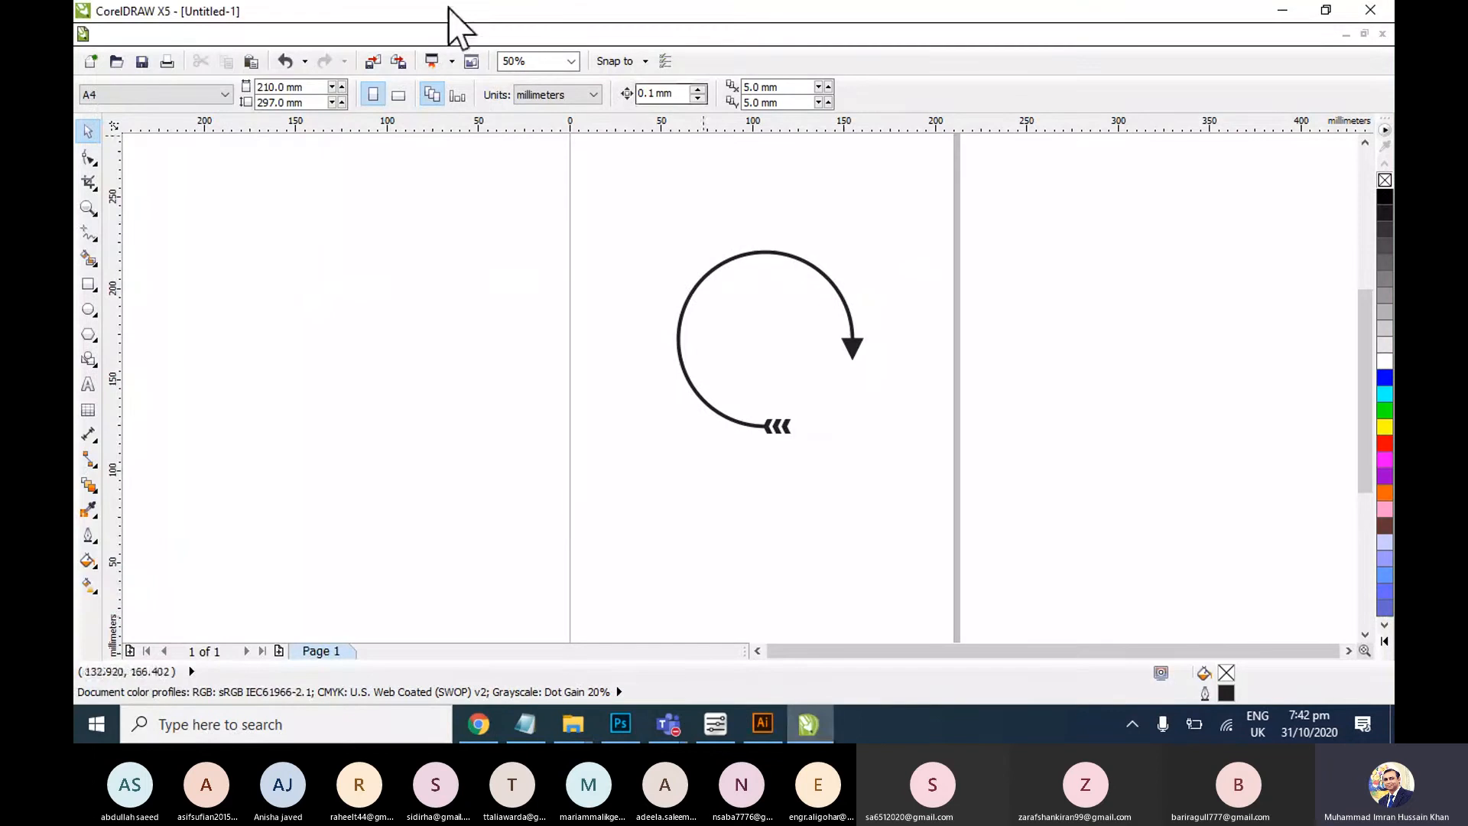
pyautogui.click(107, 33)
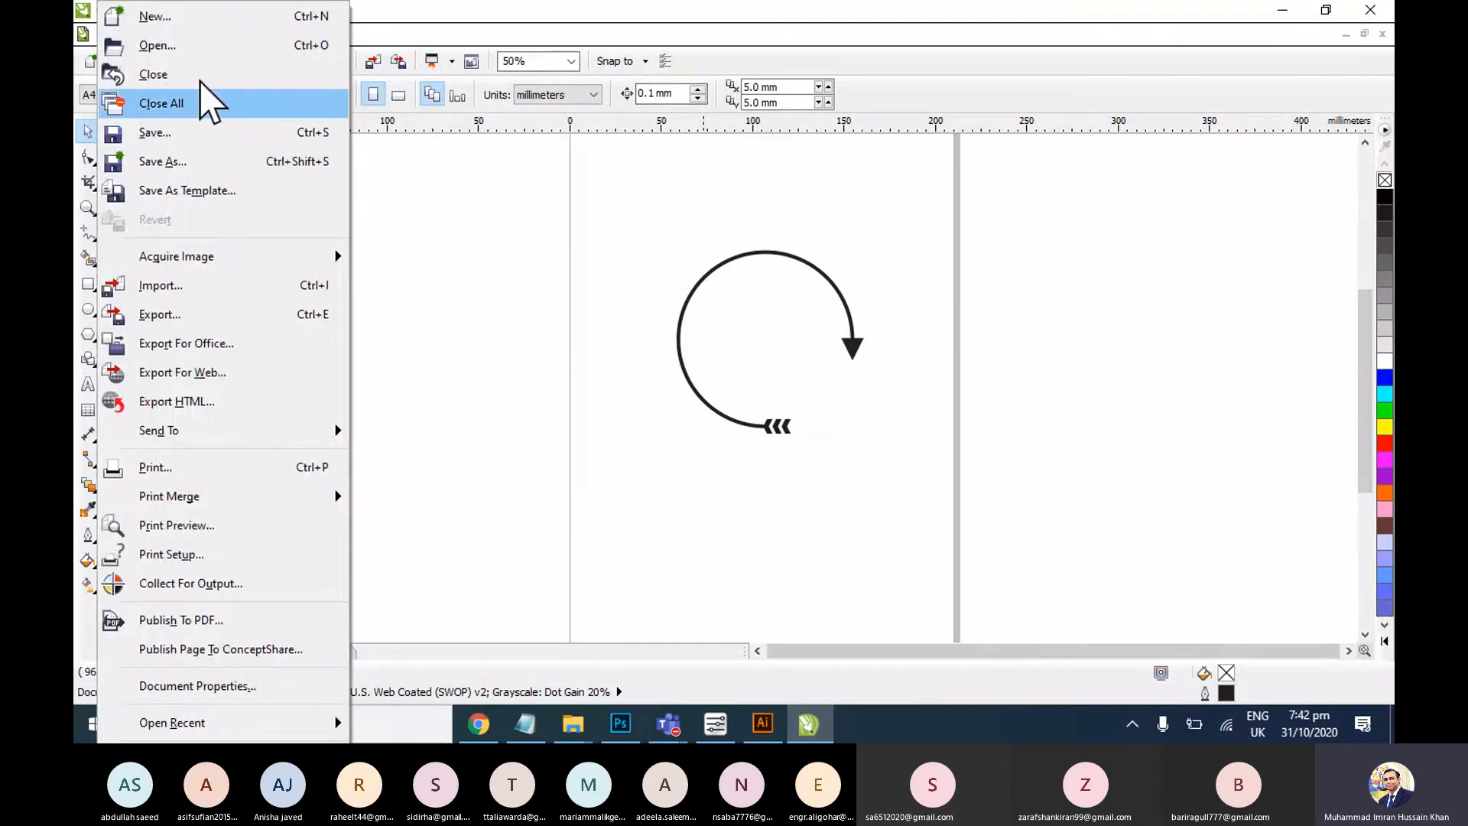
pyautogui.click(191, 47)
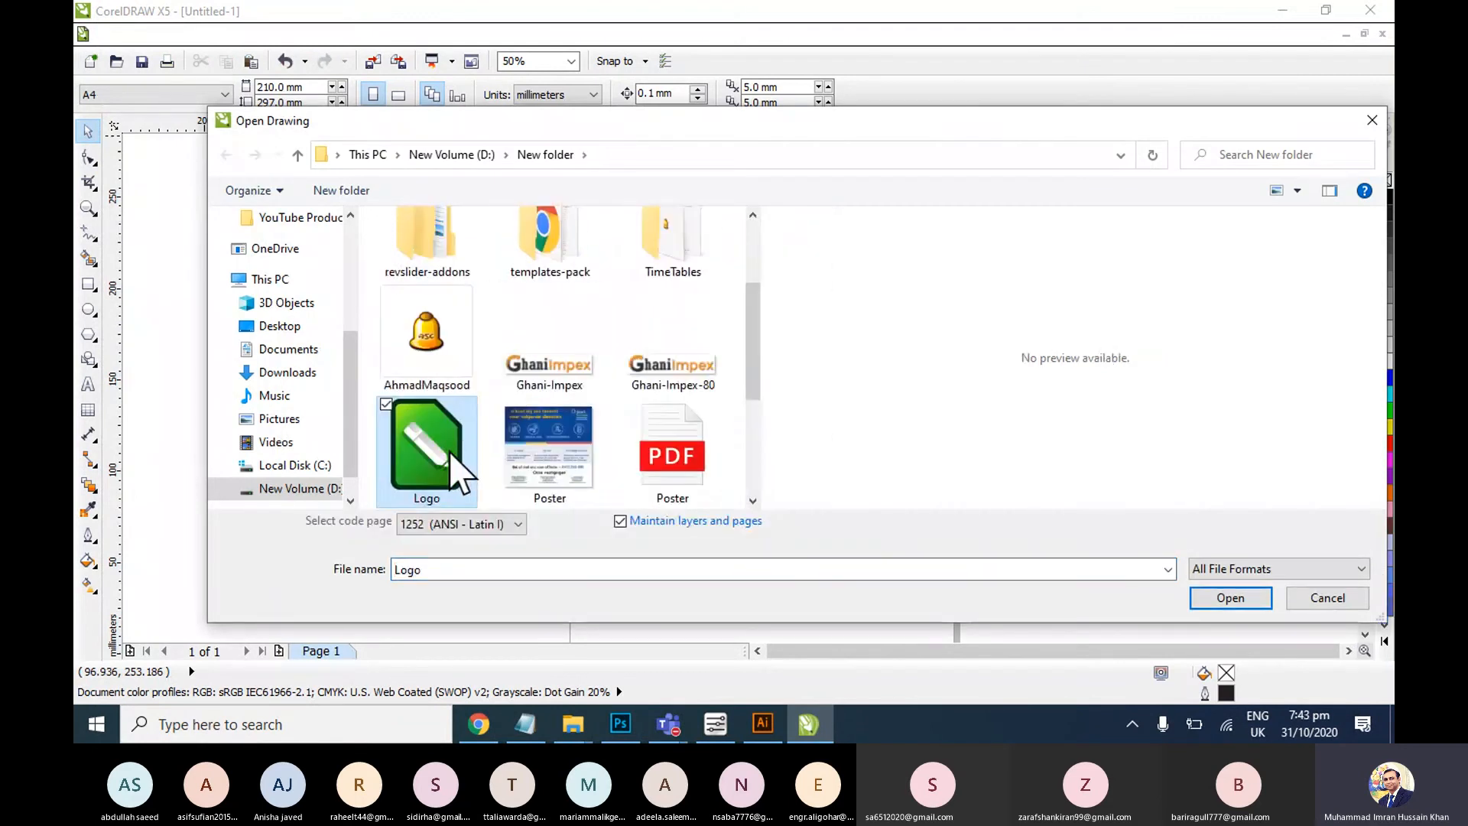
pyautogui.scroll(-1, 459, 470)
pyautogui.scroll(-1, 688, 412)
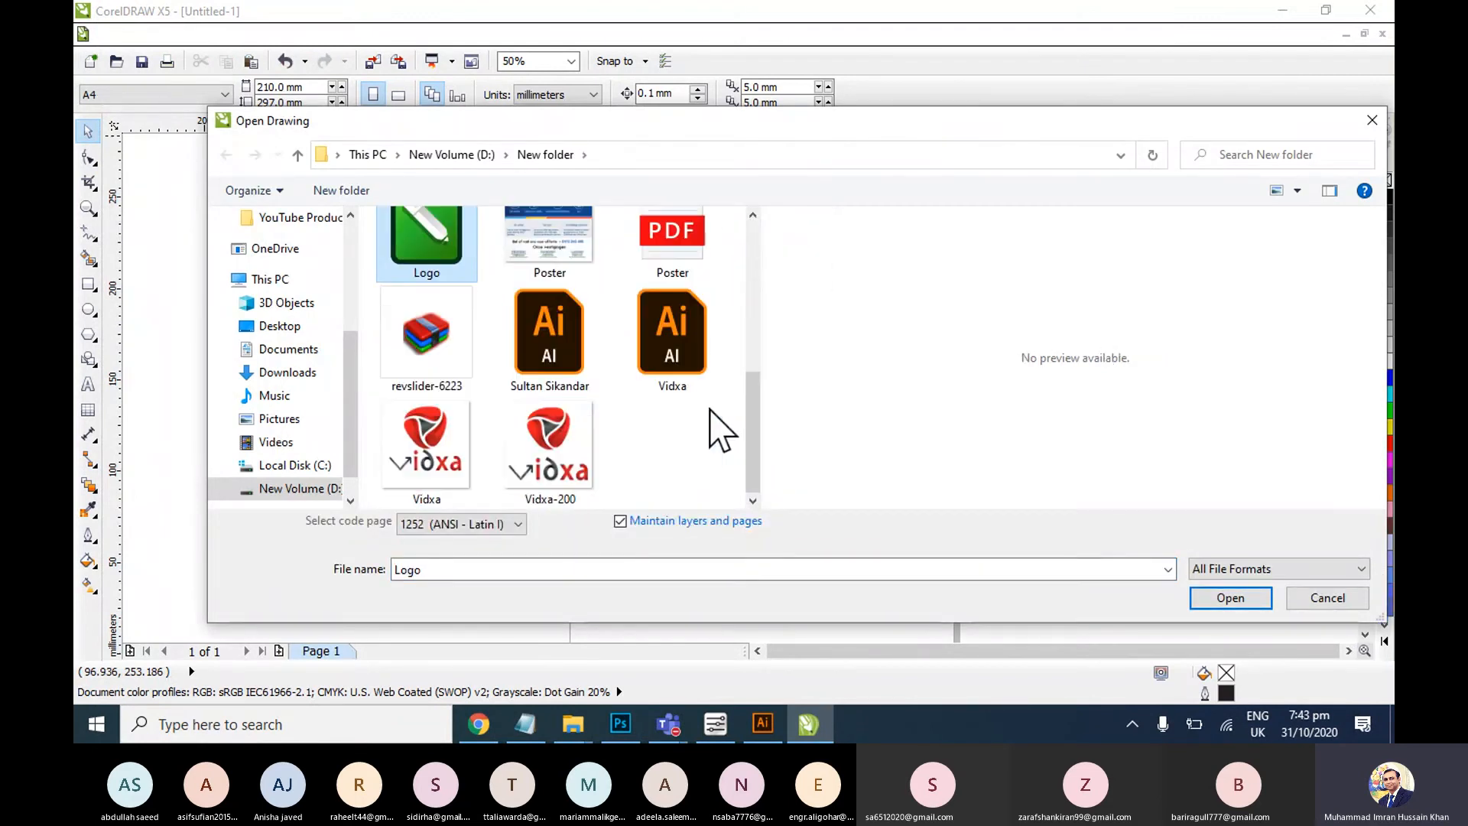
pyautogui.doubleClick(425, 255)
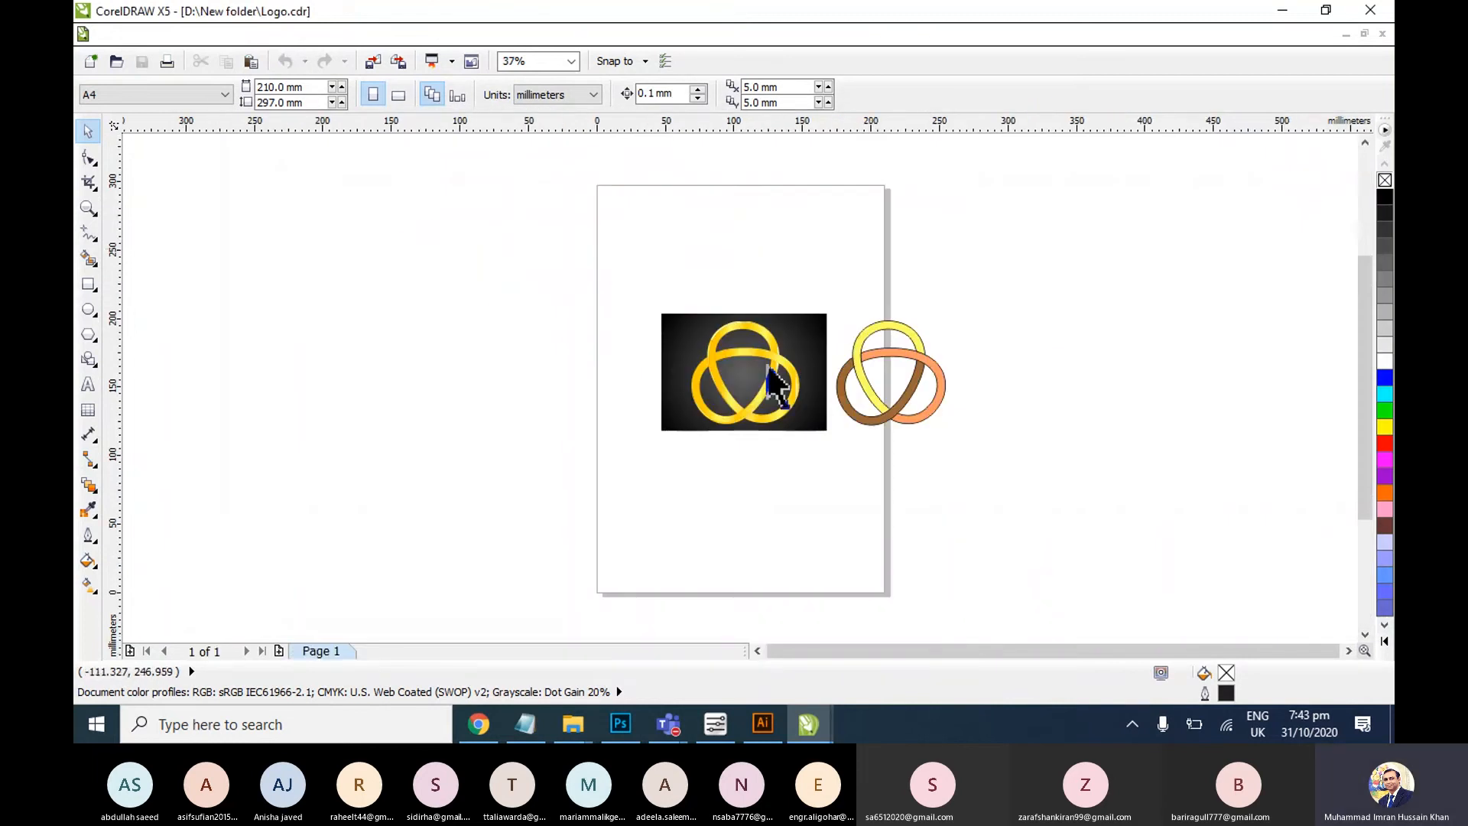
# Try moving one golden curve of the logo off its dark background, and undo the move
pyautogui.click(803, 407)
pyautogui.moveTo(793, 394); pyautogui.dragTo(606, 380)
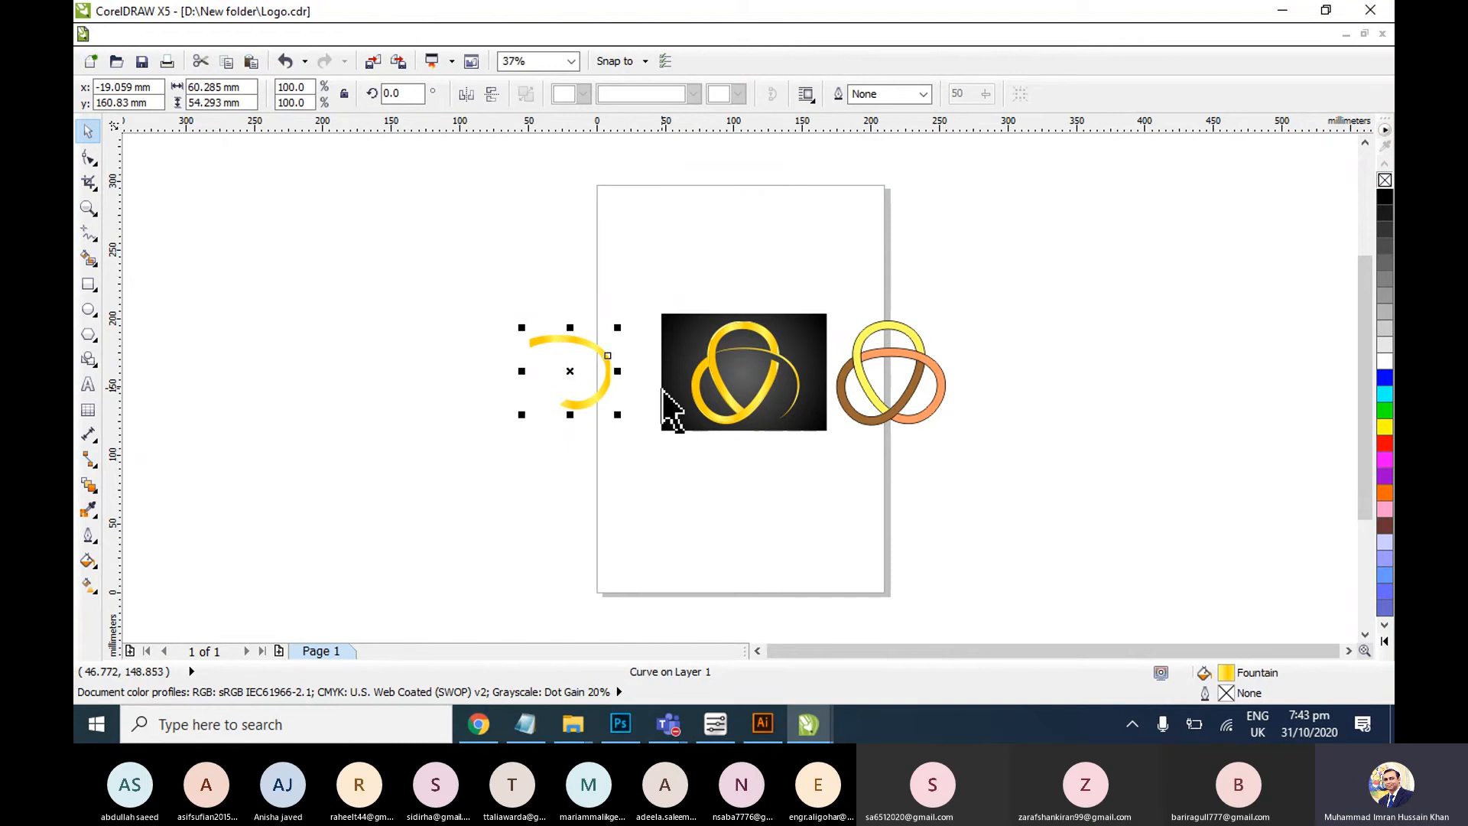
pyautogui.hotkey('ctrl', 'z')
pyautogui.press('Escape')
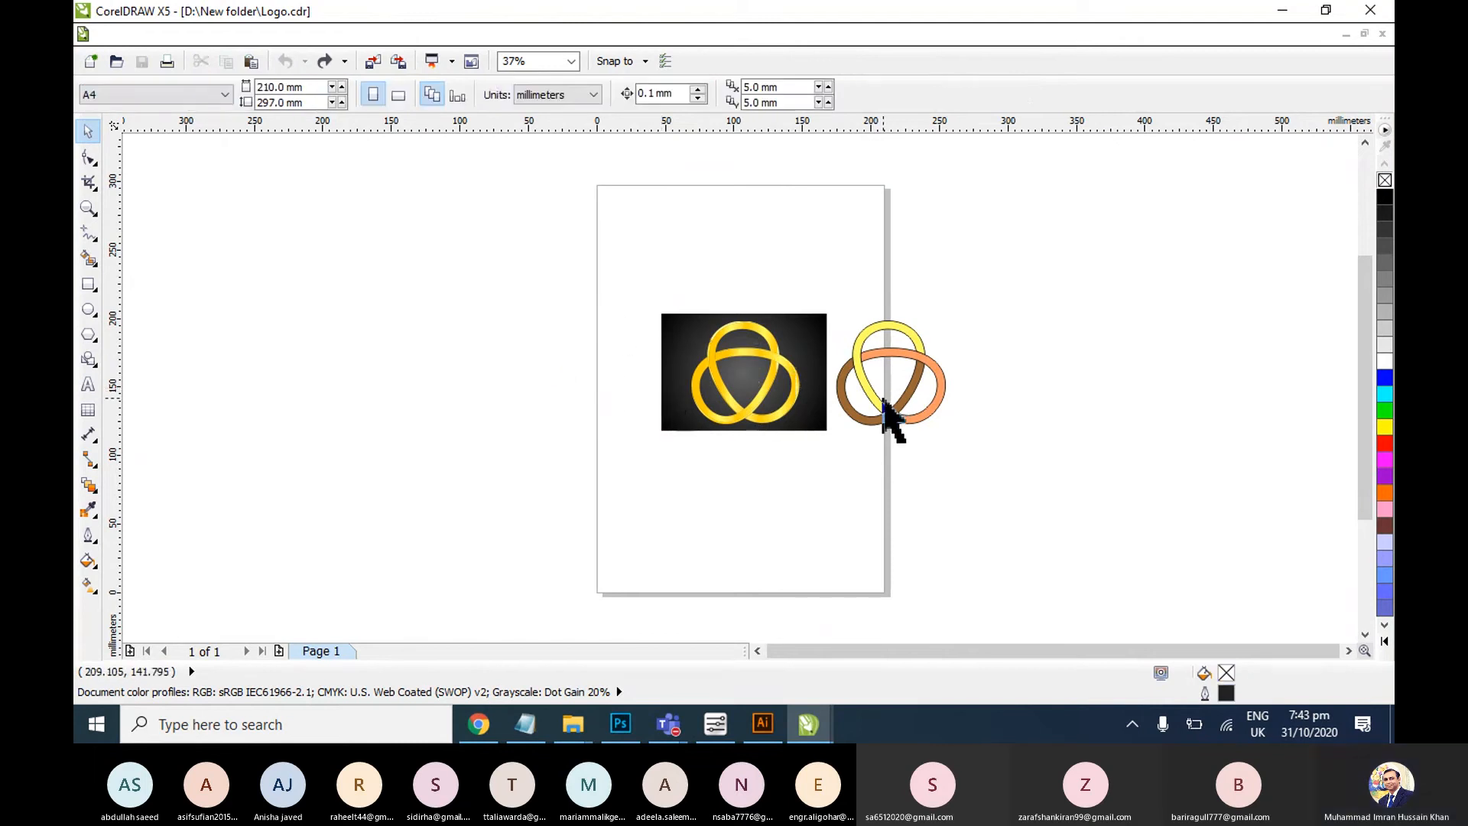
# Copy the golden logo curves into the Illustrator document, place them below the WELCOME banner and deselect them
pyautogui.moveTo(666, 260); pyautogui.dragTo(804, 468)
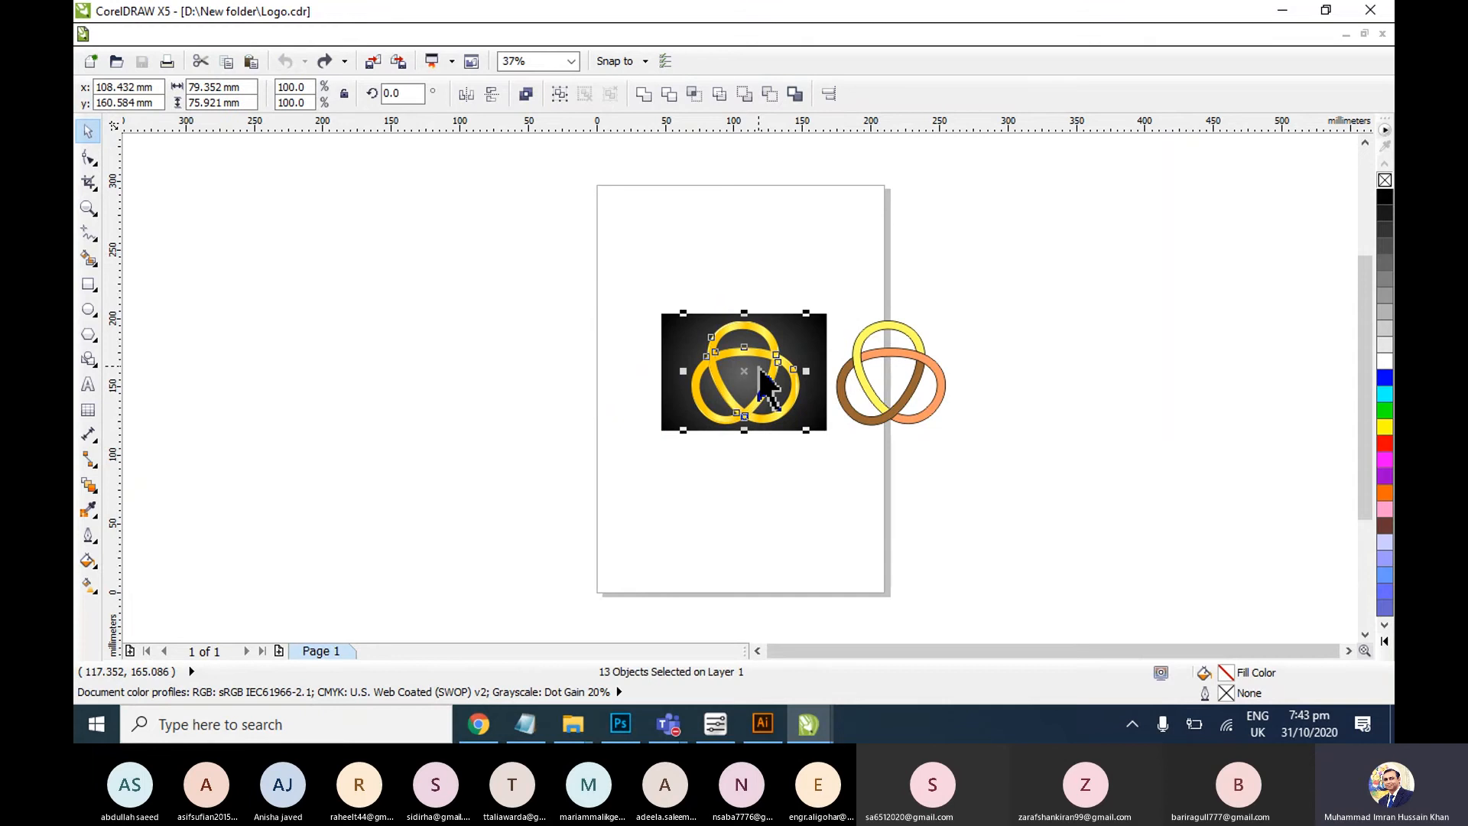
pyautogui.click(776, 722)
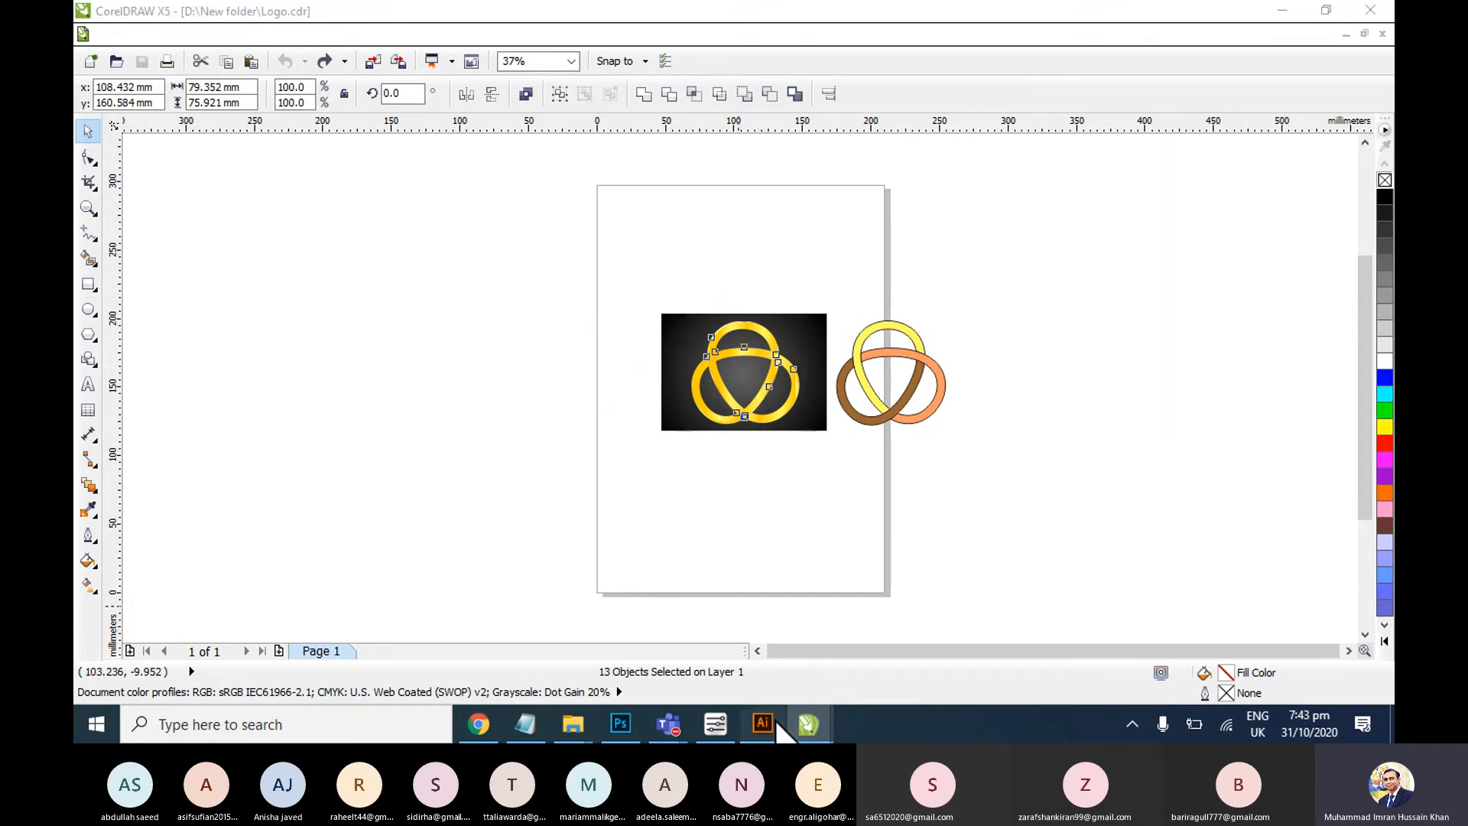
pyautogui.hotkey('ctrl', 'v')
pyautogui.moveTo(556, 542); pyautogui.dragTo(392, 603)
pyautogui.click(564, 586)
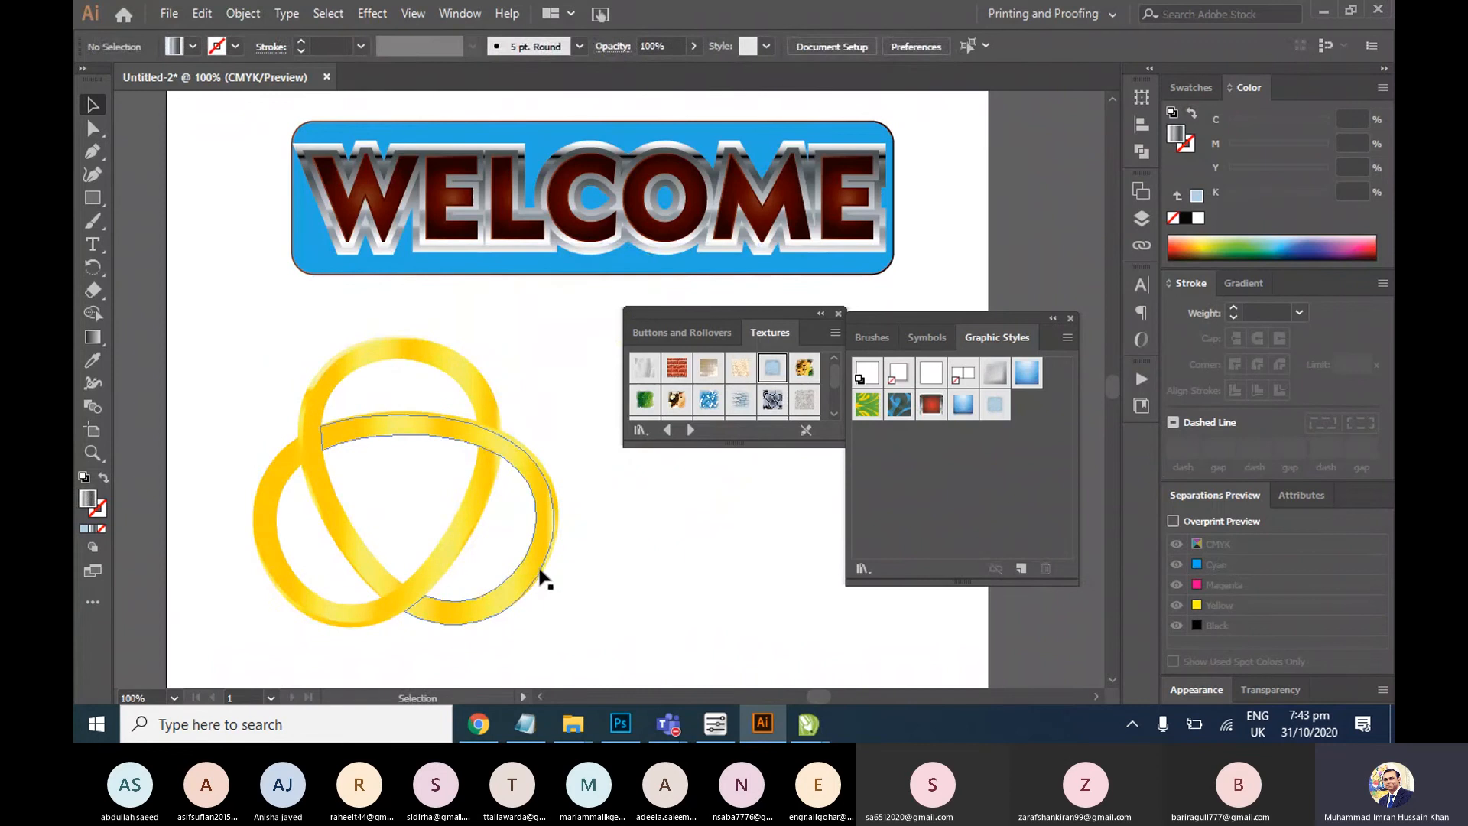
# Isolate the pasted logo group, try moving one golden band aside, undo the move and exit isolation
pyautogui.doubleClick(542, 575)
pyautogui.click(528, 570)
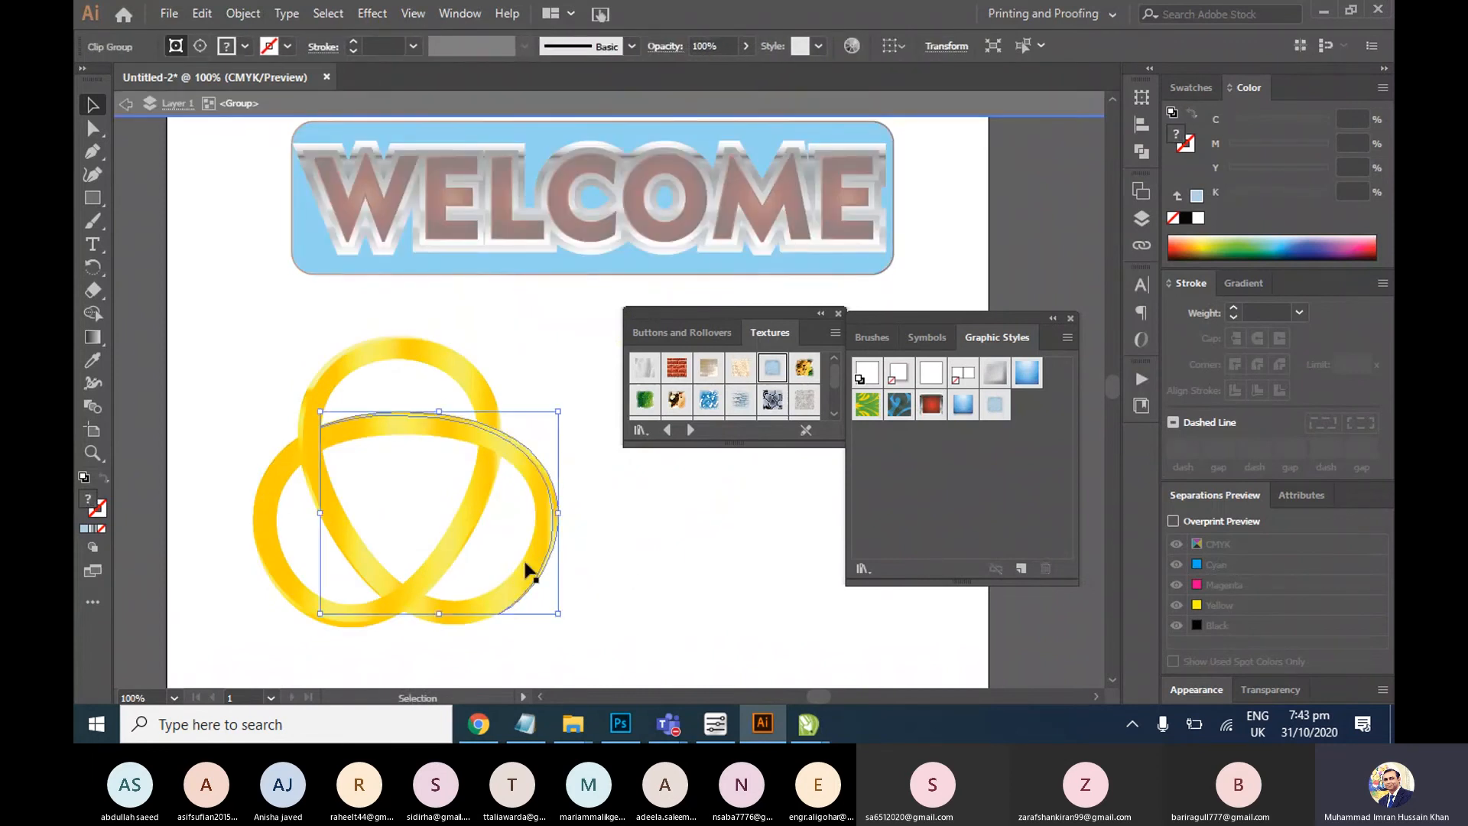
pyautogui.moveTo(525, 564); pyautogui.dragTo(620, 562)
pyautogui.hotkey('ctrl', 'z')
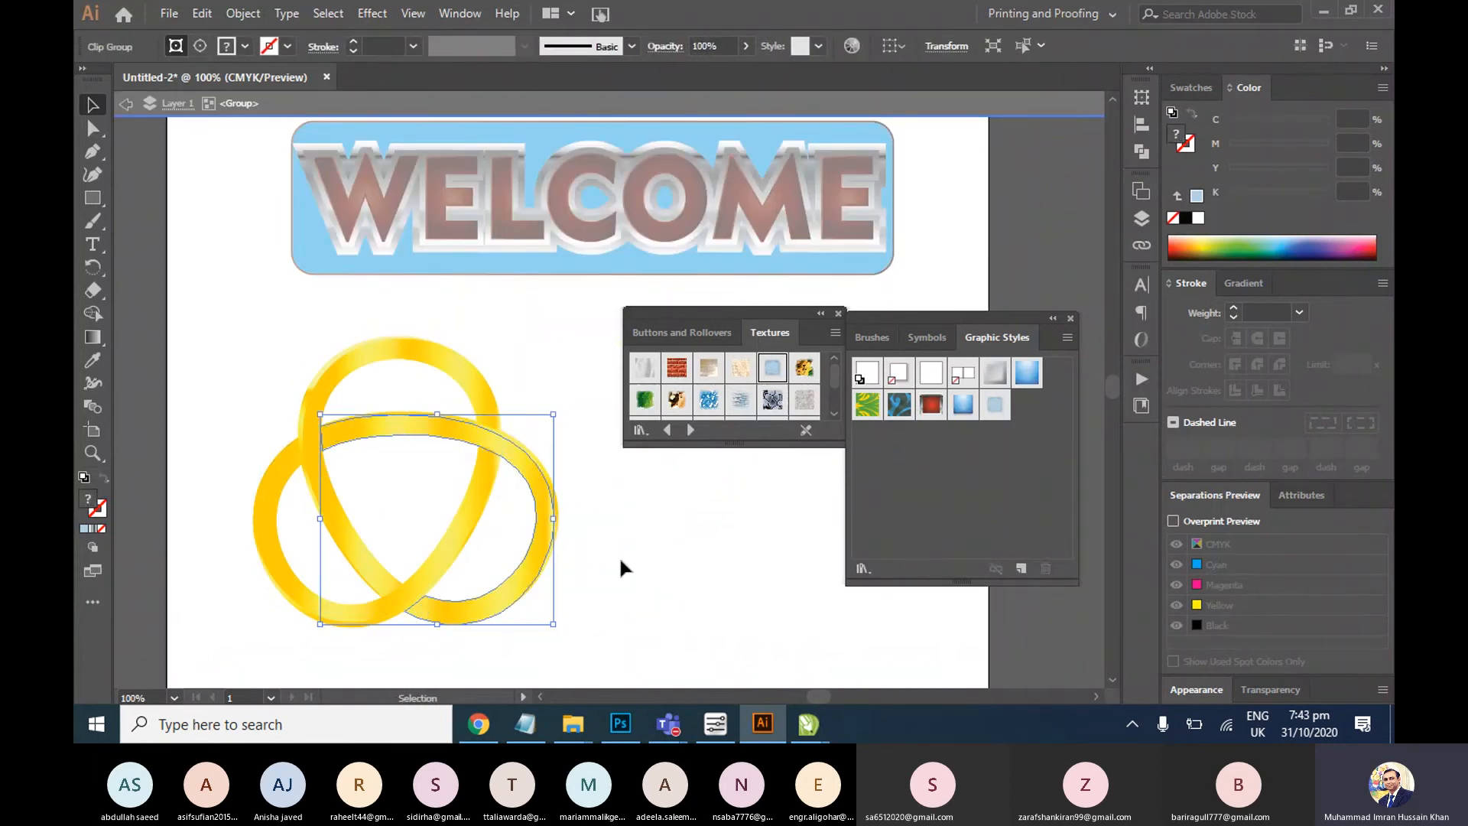
pyautogui.click(409, 355)
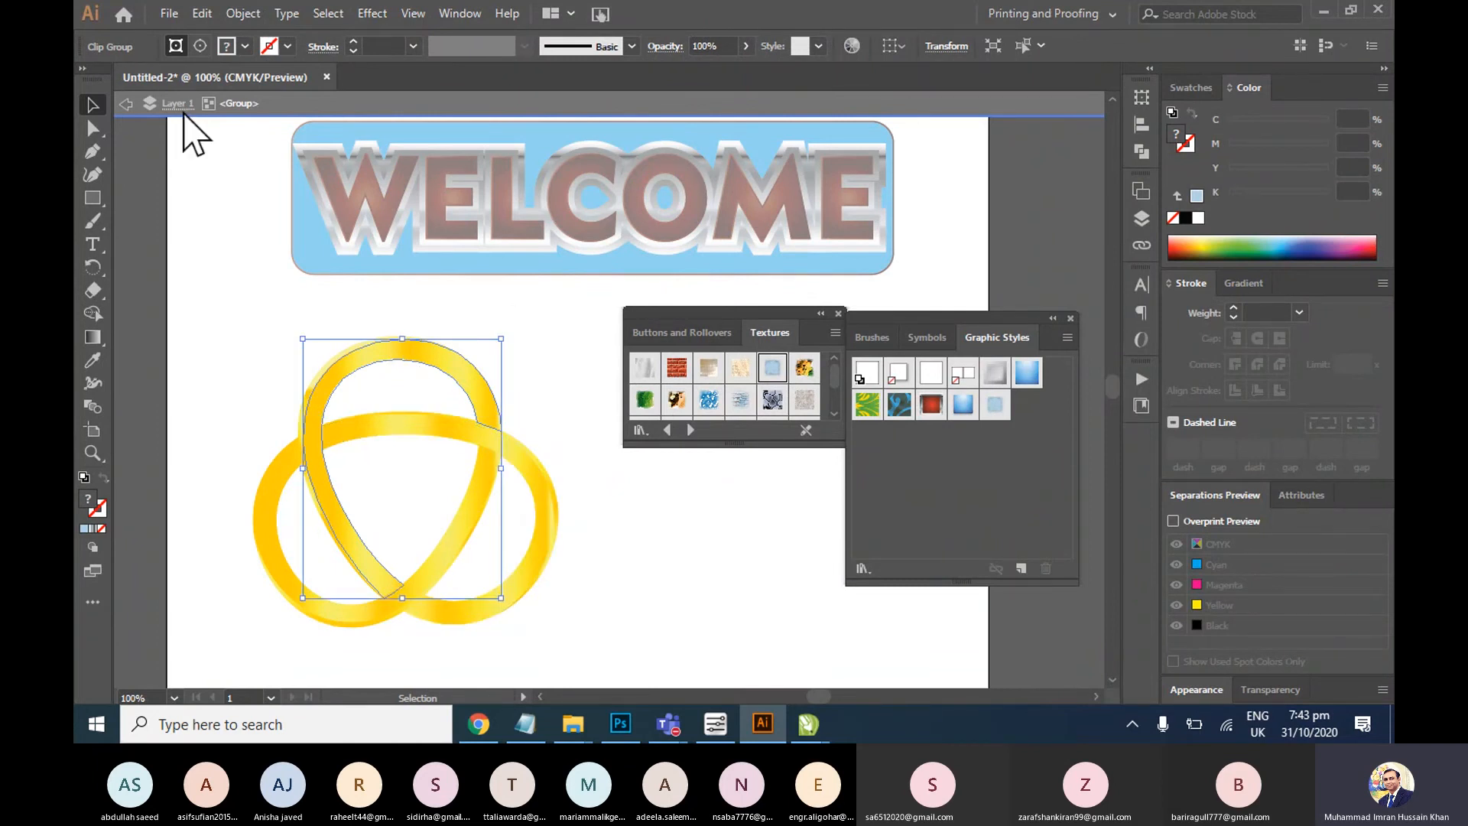
pyautogui.press('Escape')
pyautogui.click(449, 327)
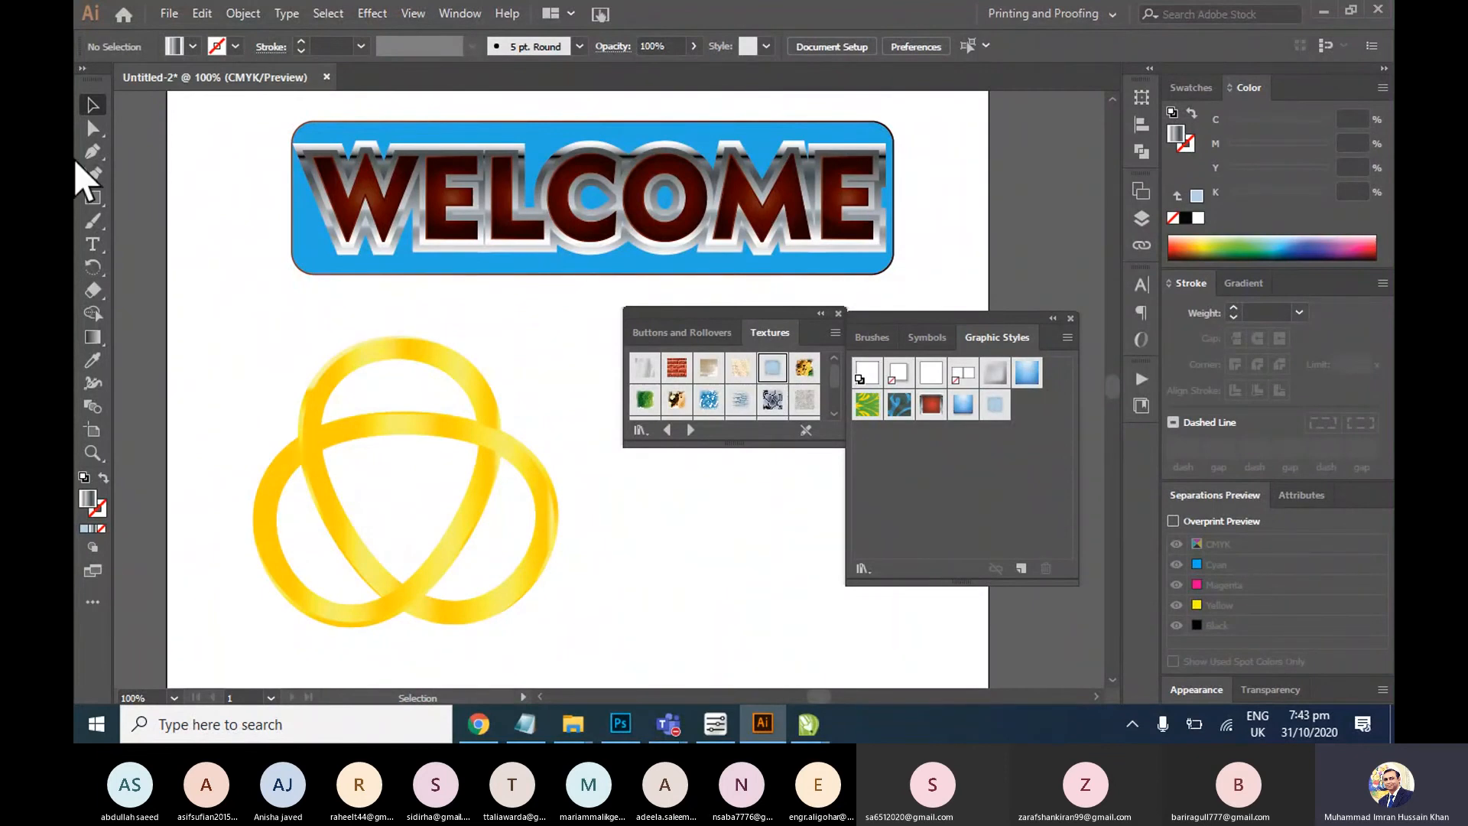
pyautogui.click(182, 14)
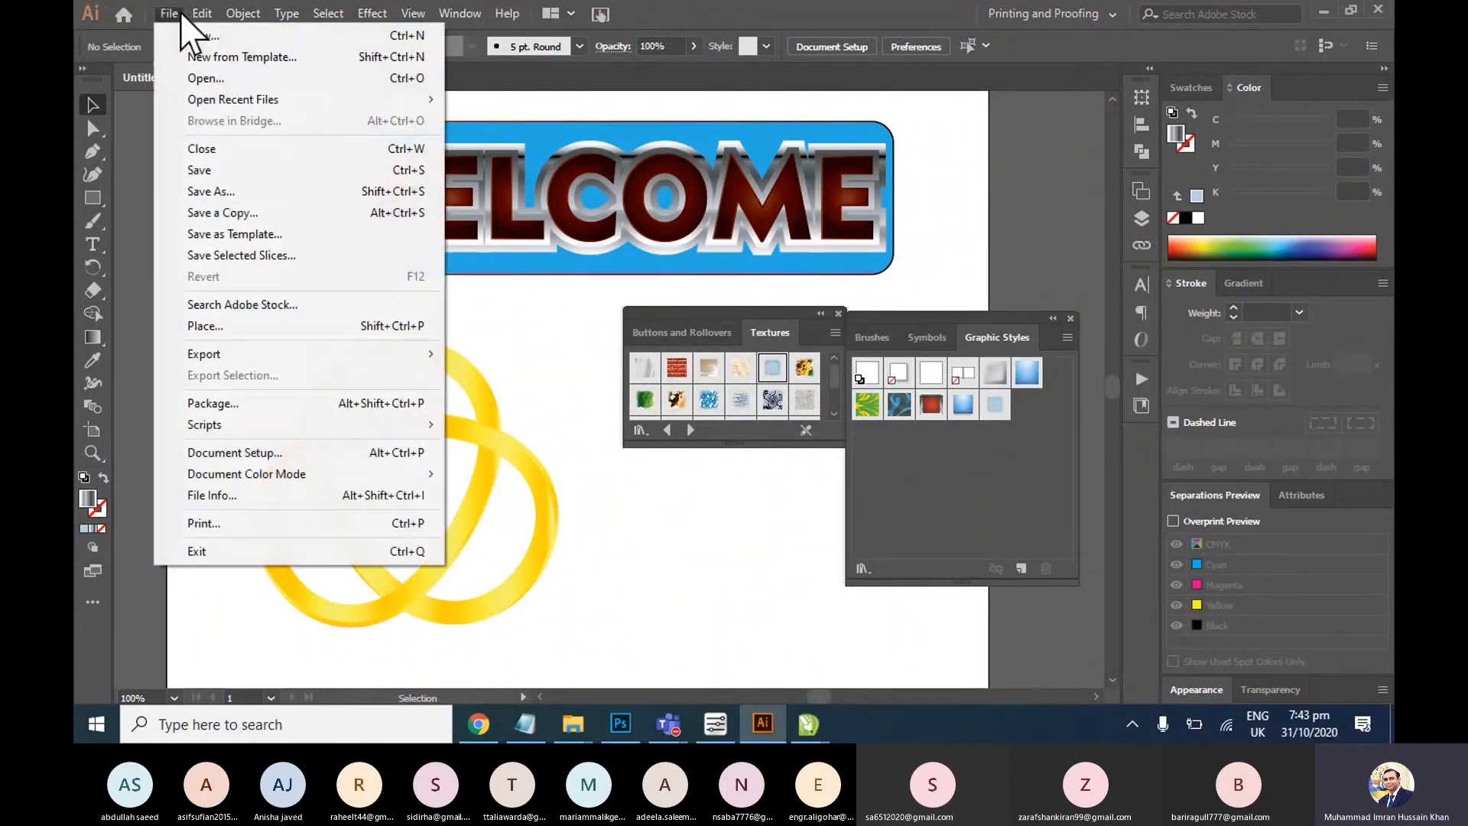
pyautogui.click(235, 171)
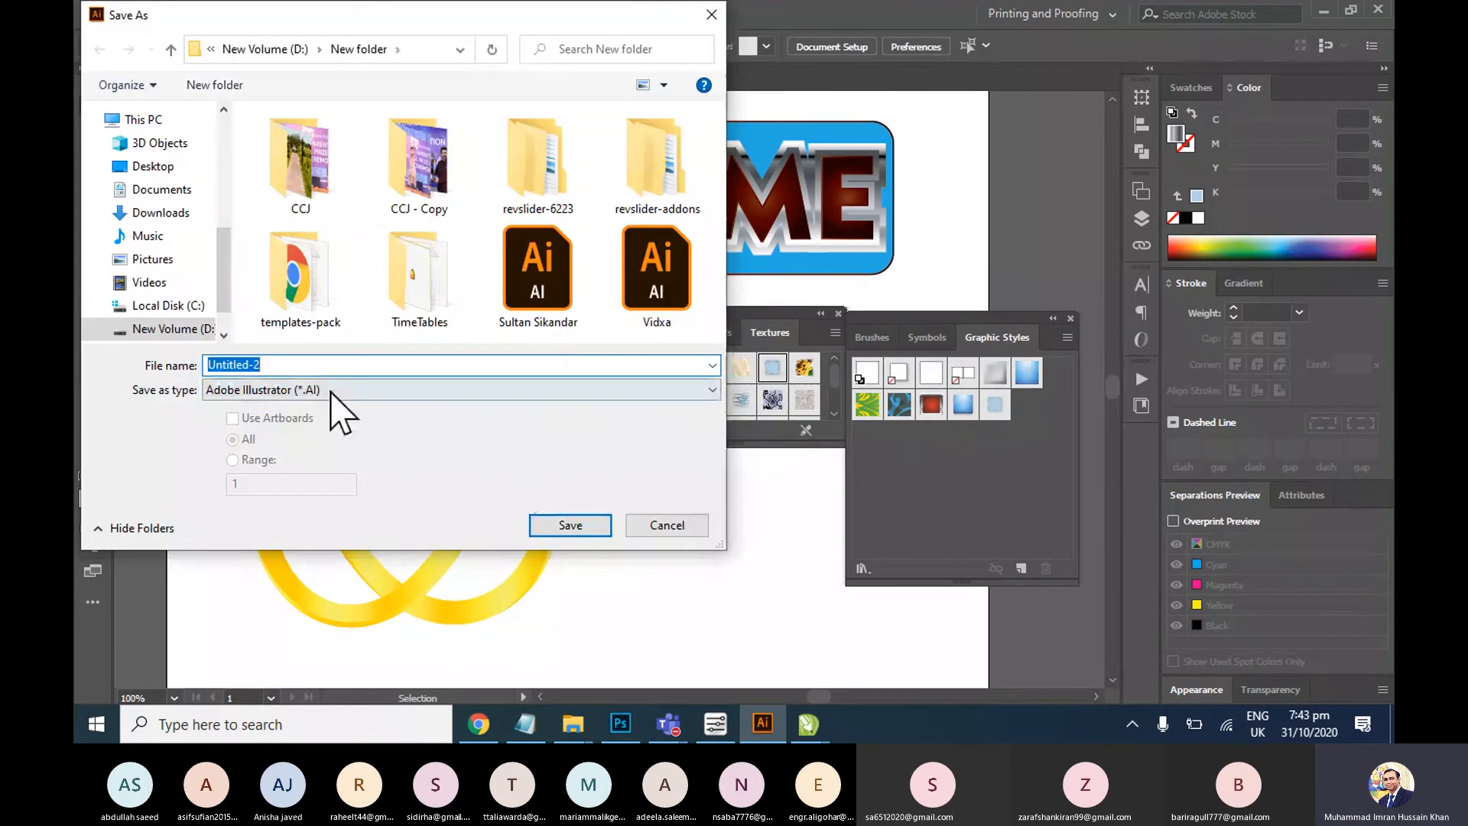
pyautogui.click(658, 531)
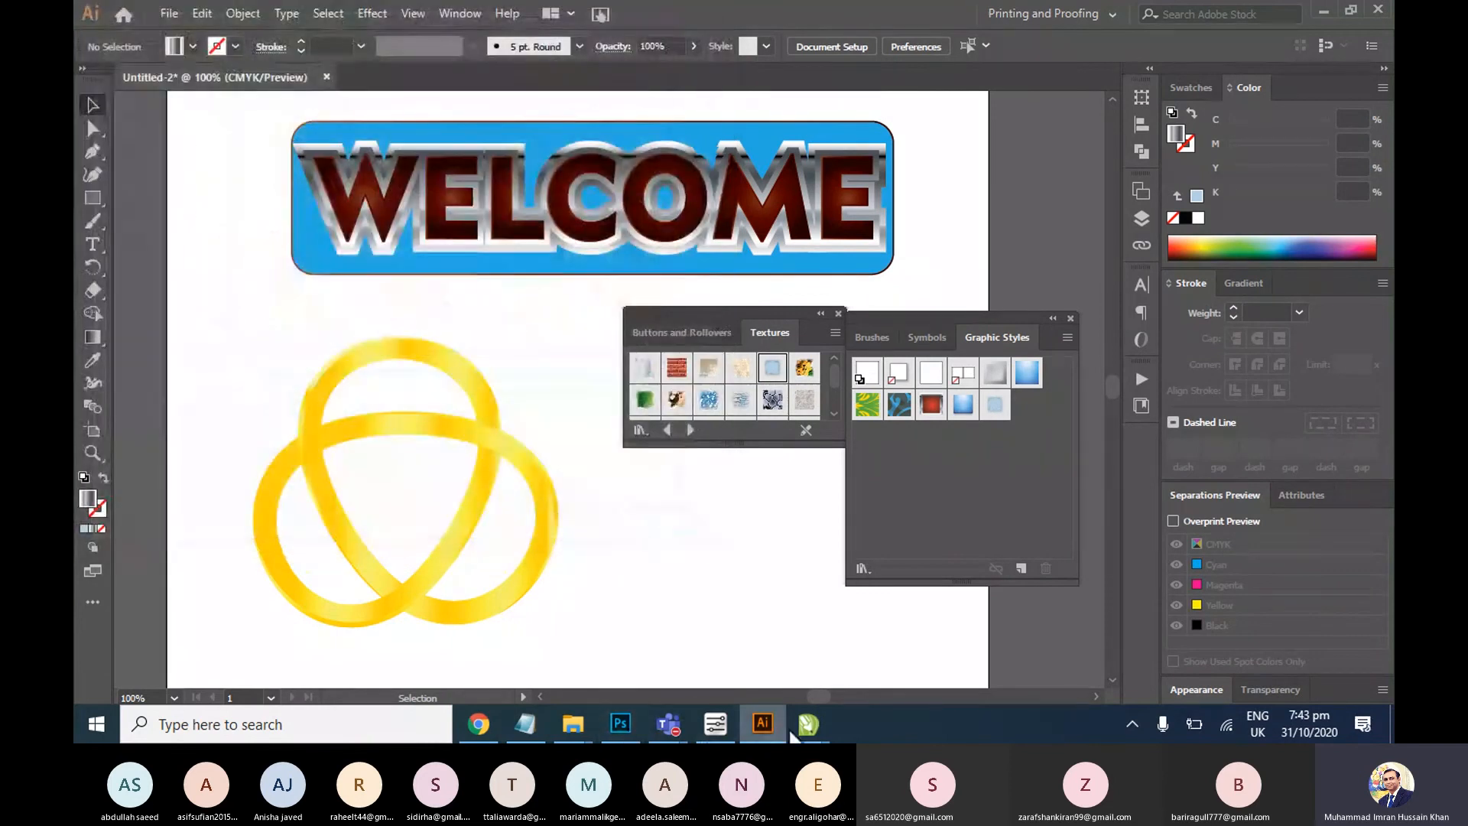
# Switch to CorelDRAW, look at the CDR file type offered when saving the Logo drawing under a new name, and cancel the save
pyautogui.moveTo(809, 718)
pyautogui.click(903, 677)
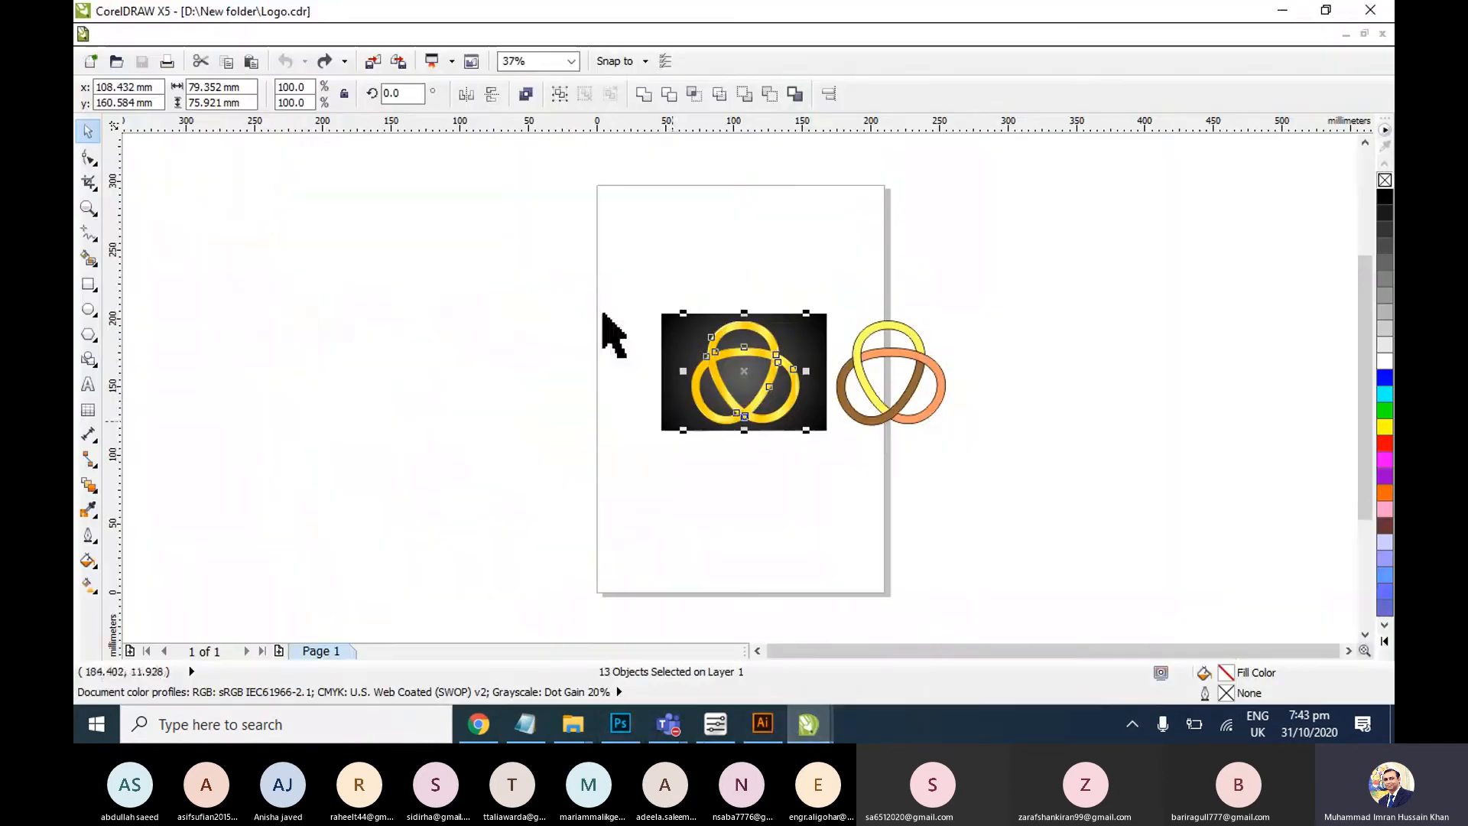
pyautogui.click(103, 34)
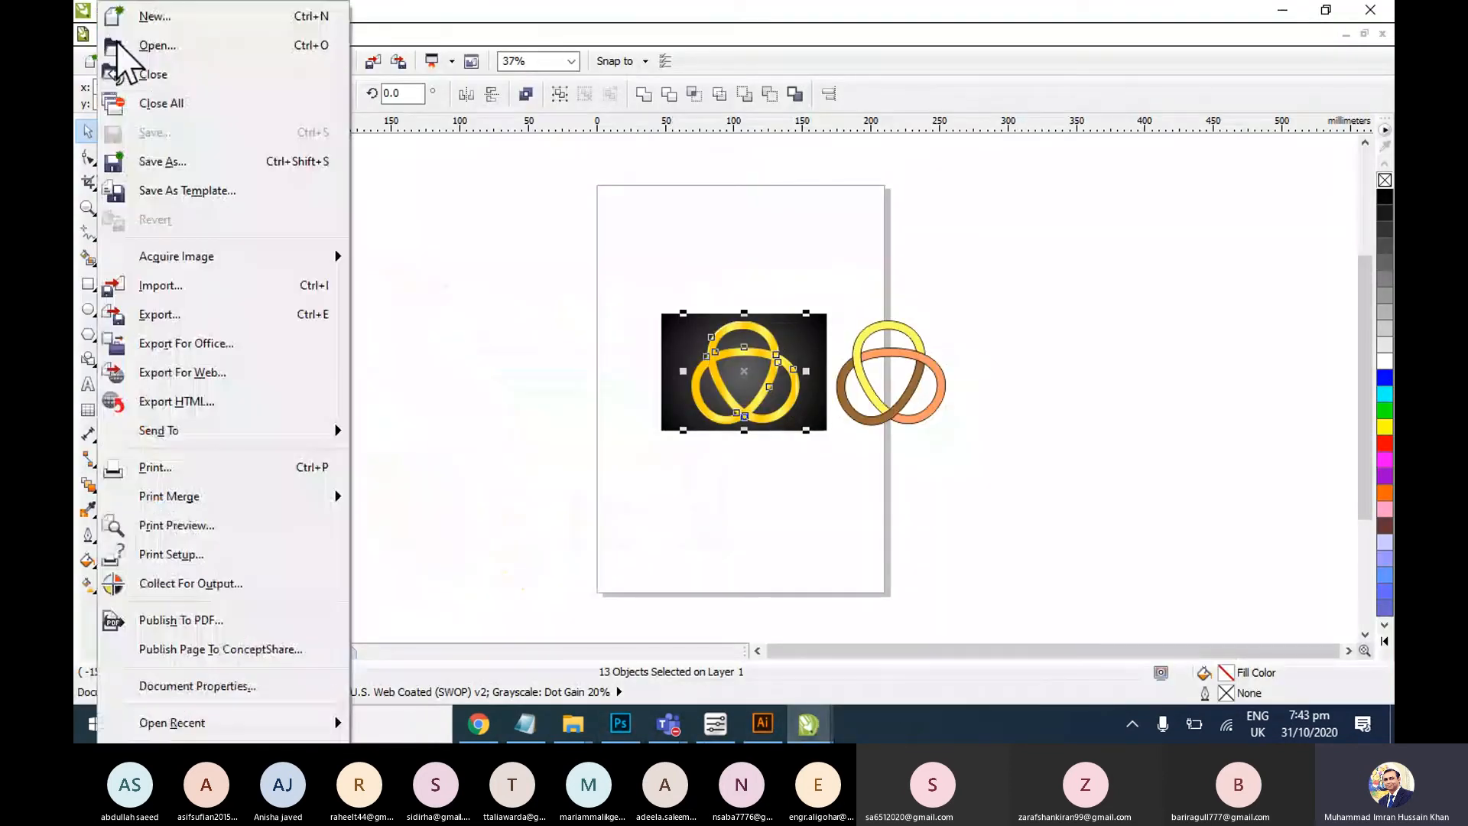
pyautogui.click(174, 161)
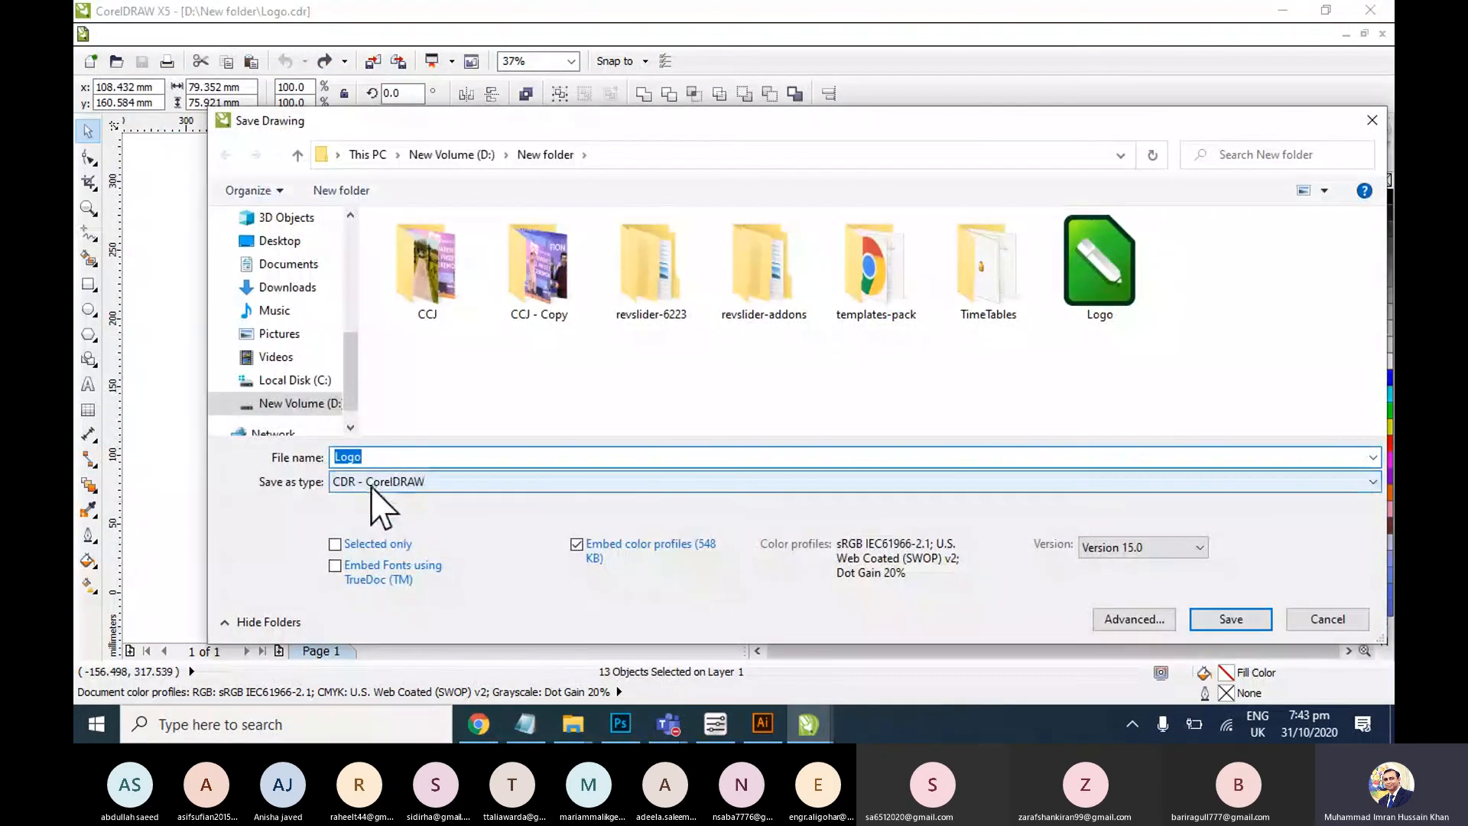
pyautogui.click(1328, 619)
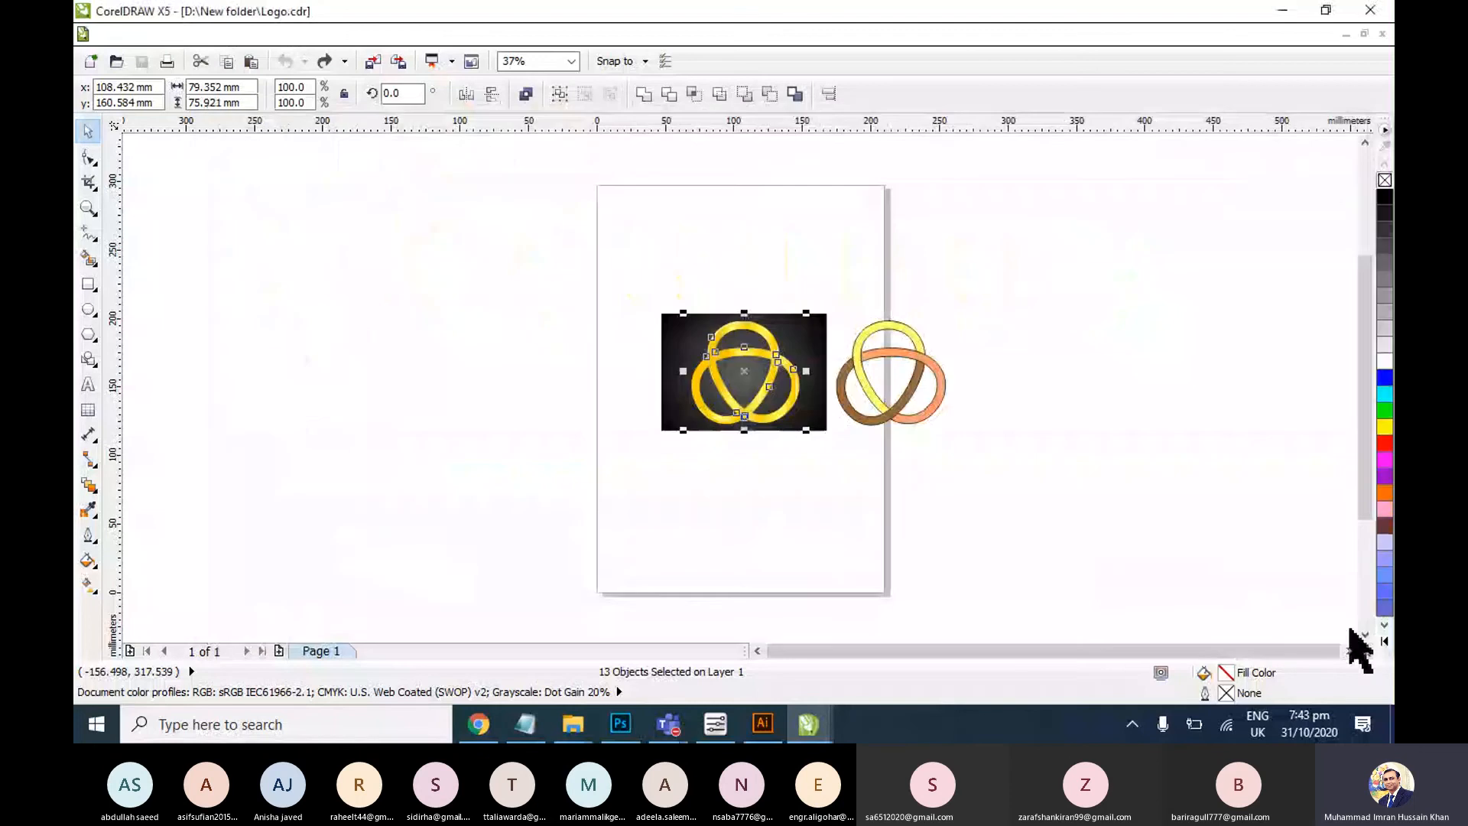
# Switch to Photoshop, try the Photoshop (PSD) format when saving a copy of the leather texture image, cancel the save and minimize the program
pyautogui.click(620, 724)
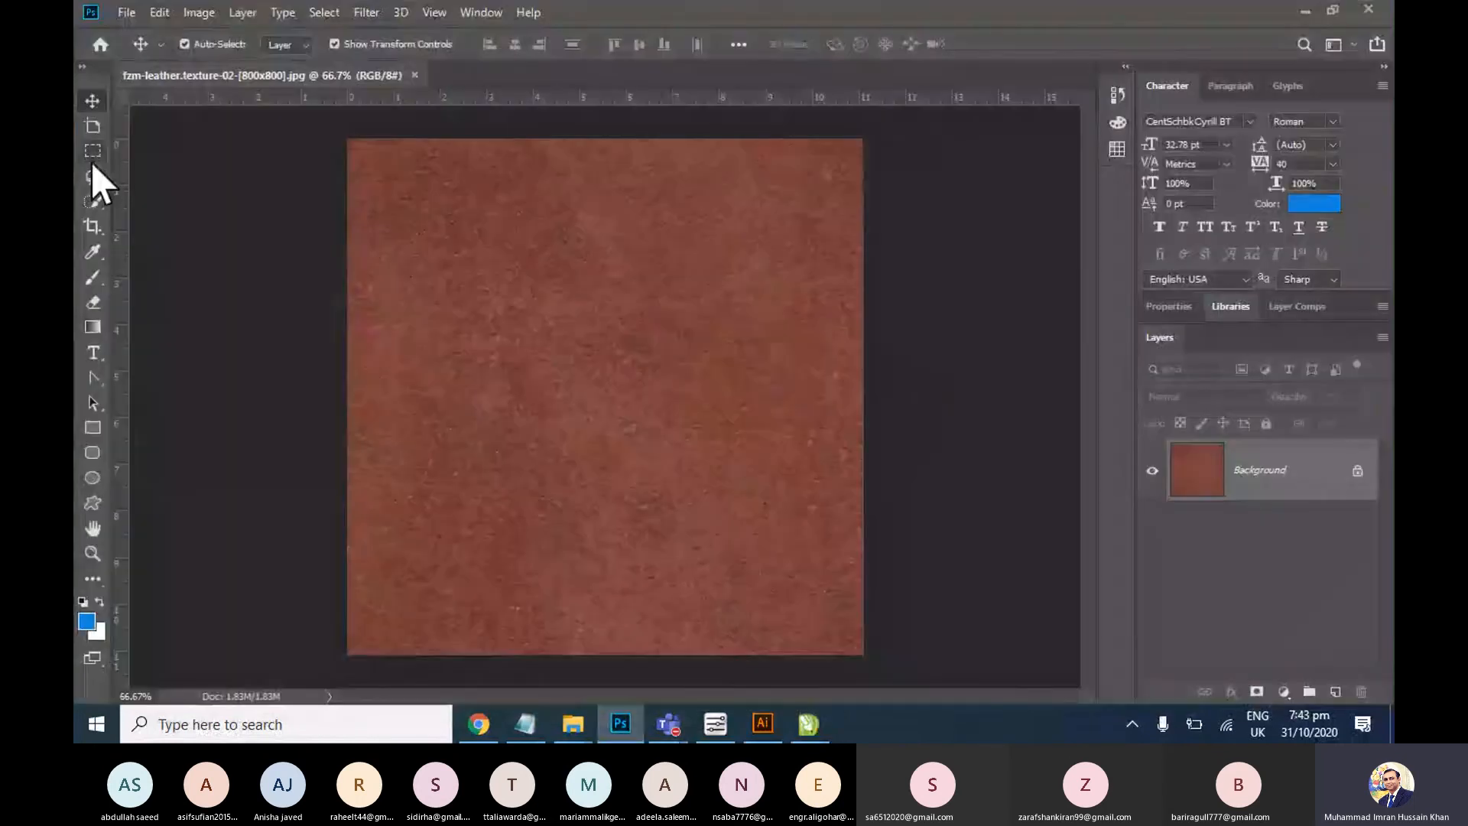
pyautogui.click(127, 12)
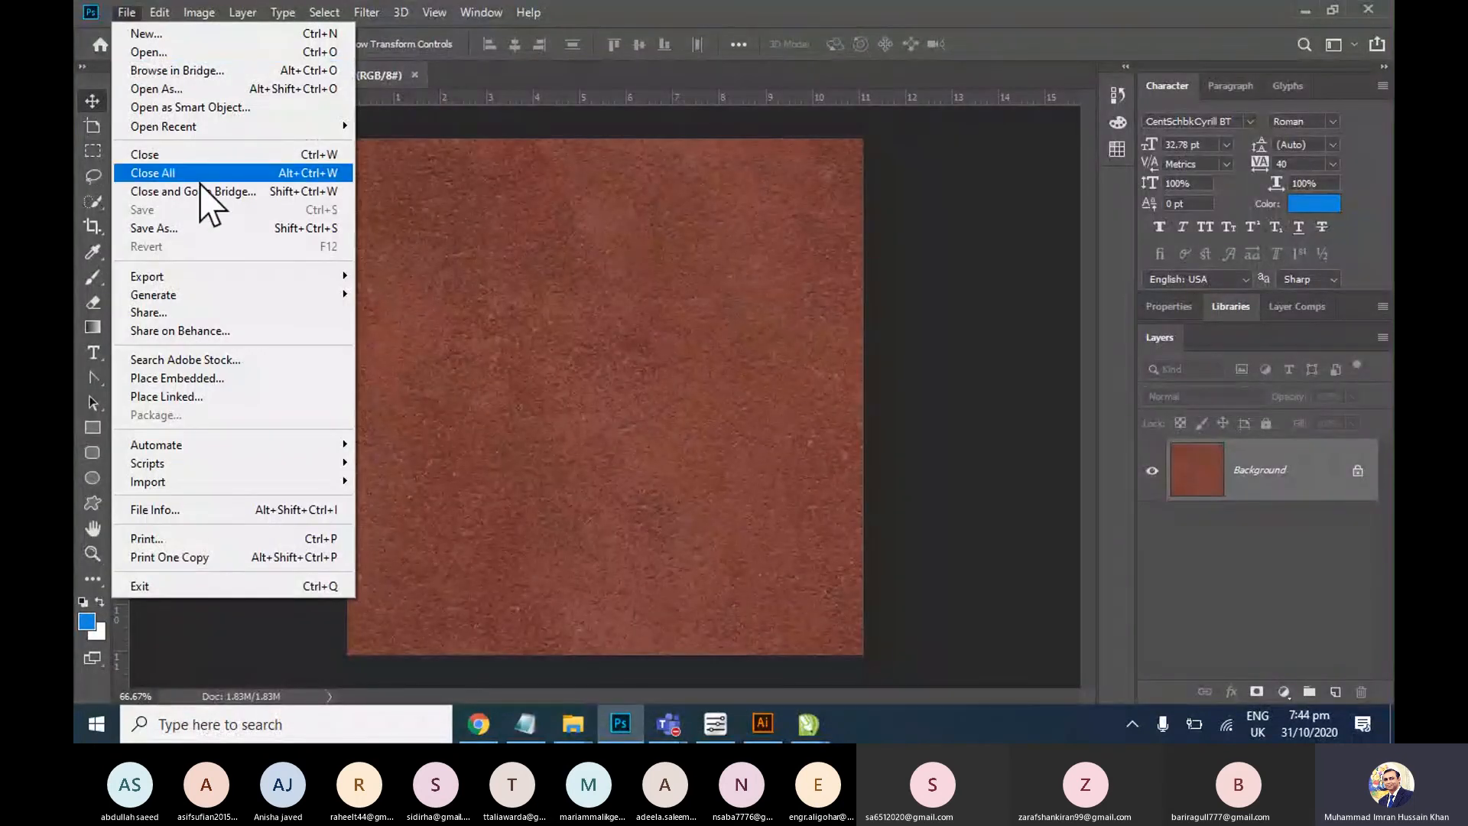
pyautogui.click(211, 230)
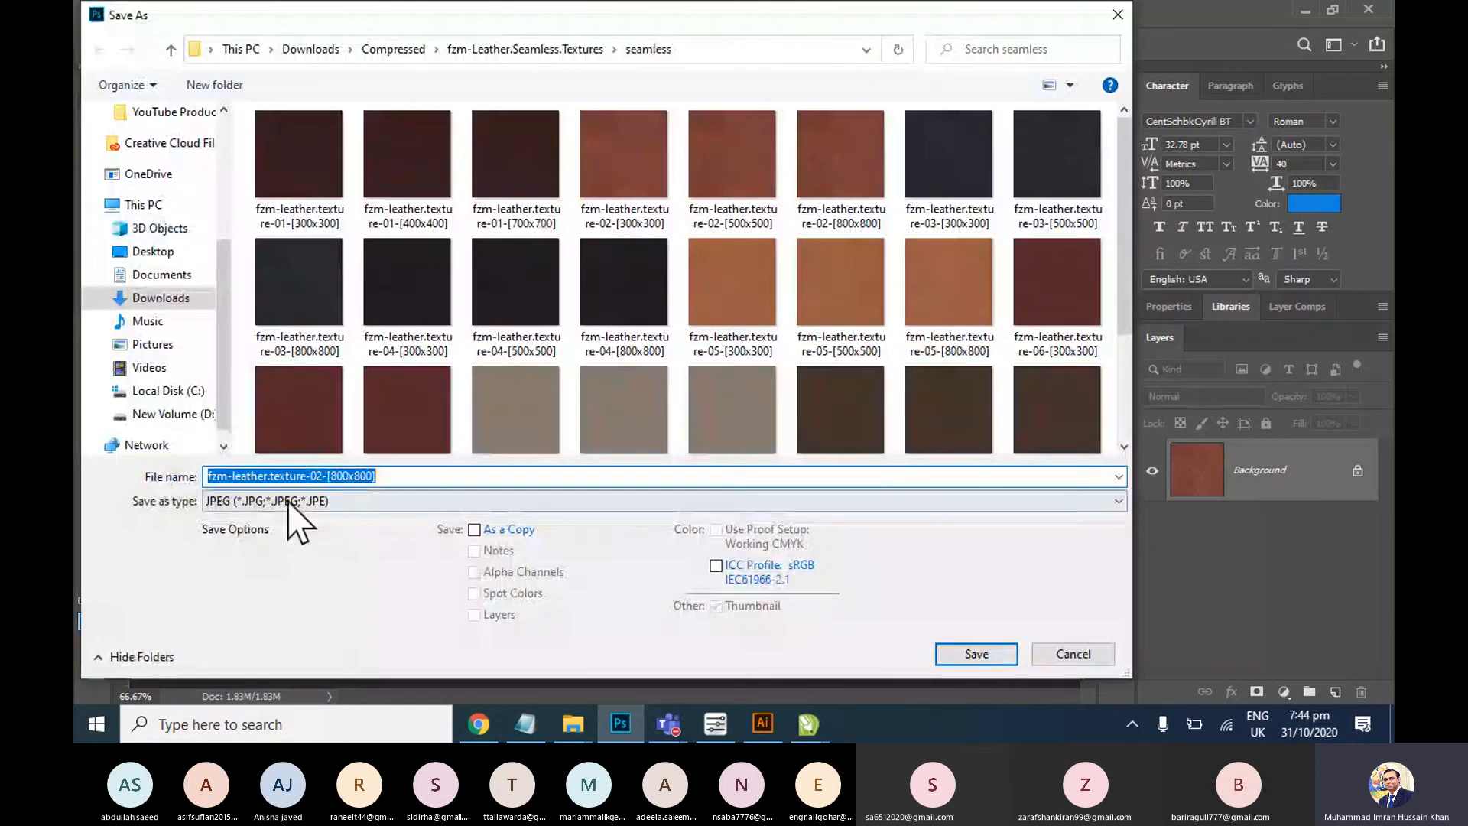
pyautogui.click(295, 500)
pyautogui.click(328, 180)
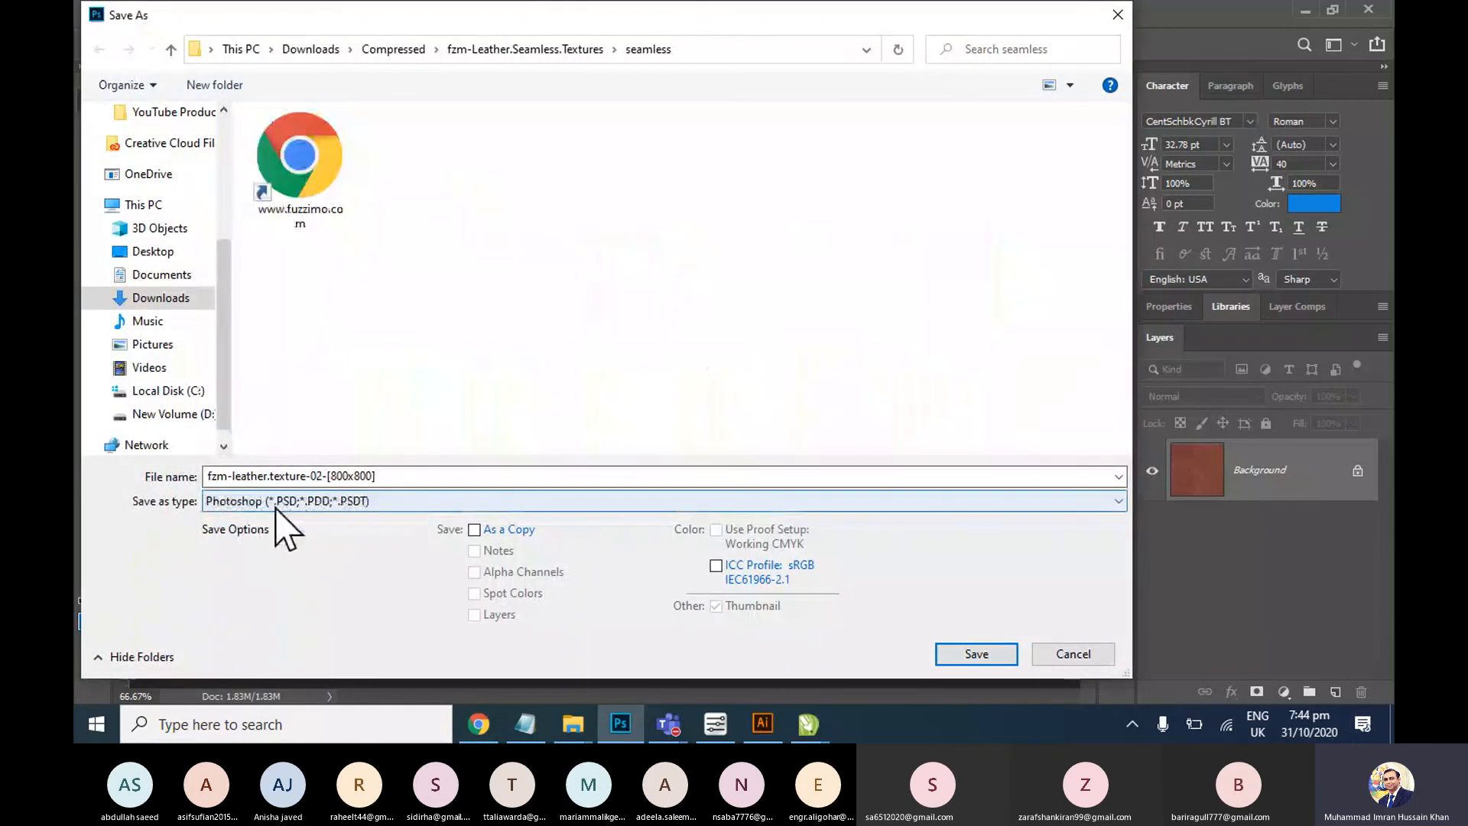
pyautogui.click(1056, 654)
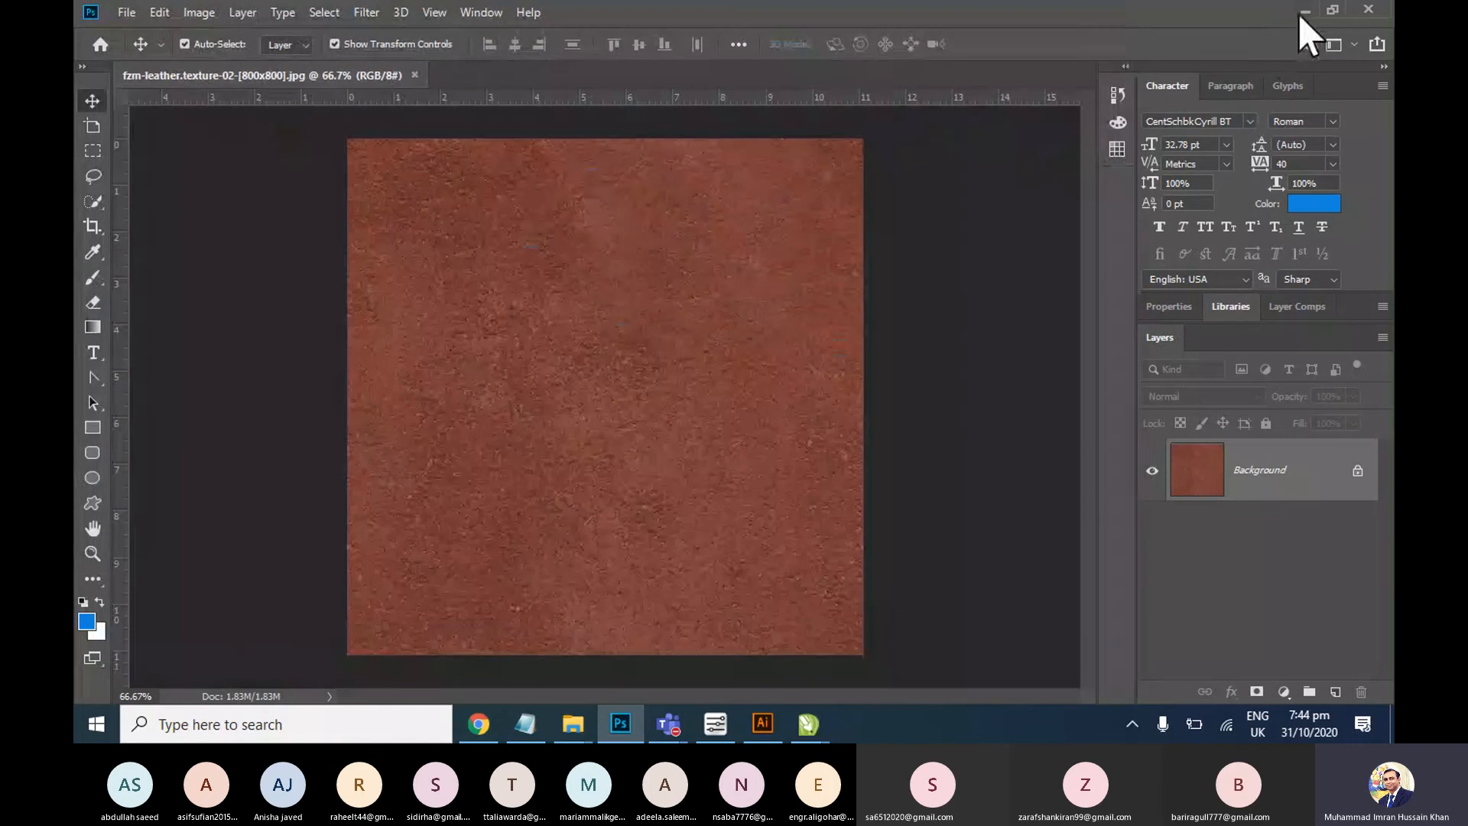
pyautogui.click(1304, 11)
# Switch back to Illustrator, try the green texture style on the WELCOME lettering, replace it with the red brick texture and deselect the lettering
pyautogui.click(755, 721)
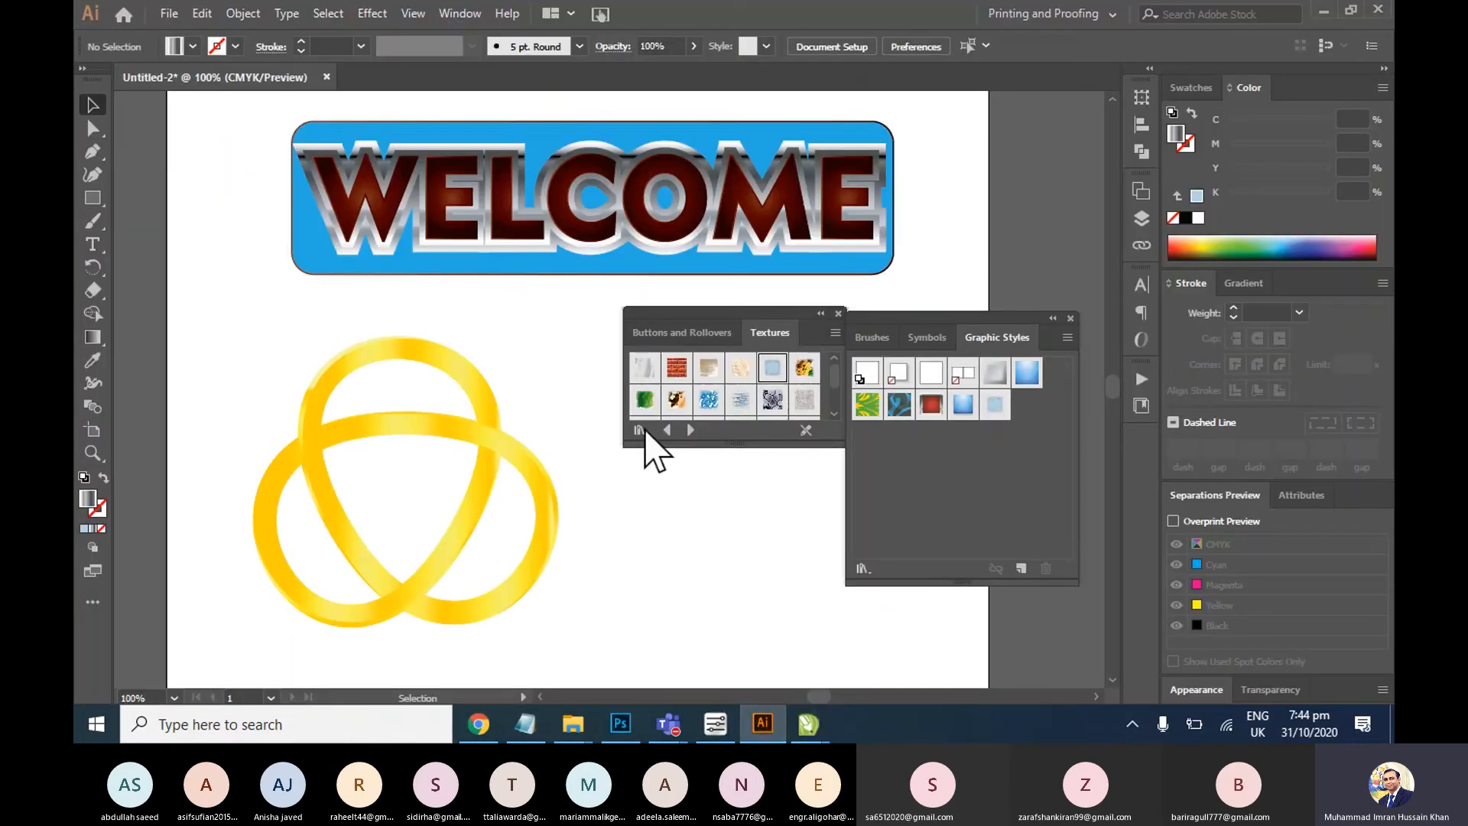
pyautogui.click(645, 399)
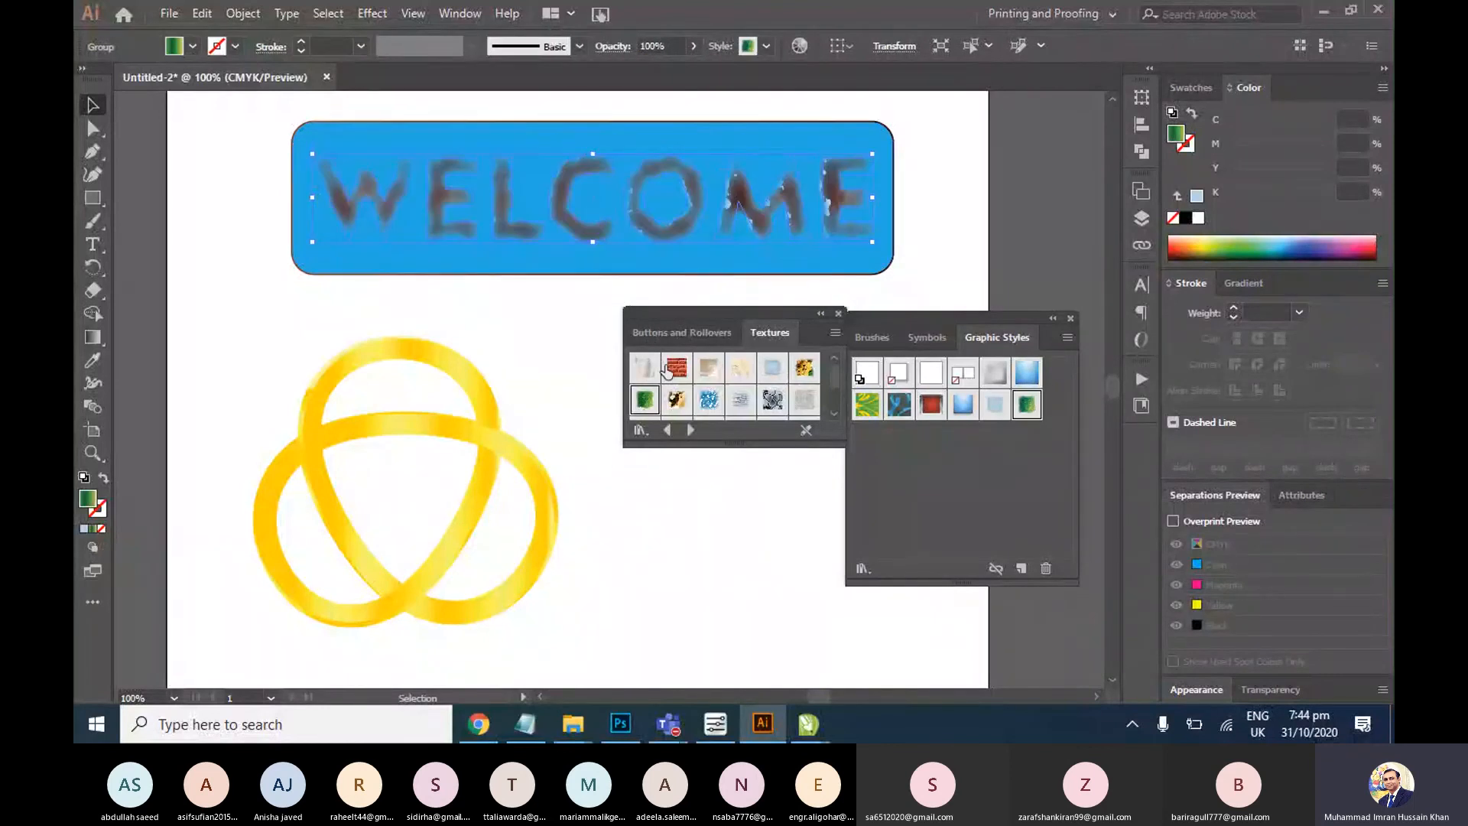
pyautogui.click(670, 371)
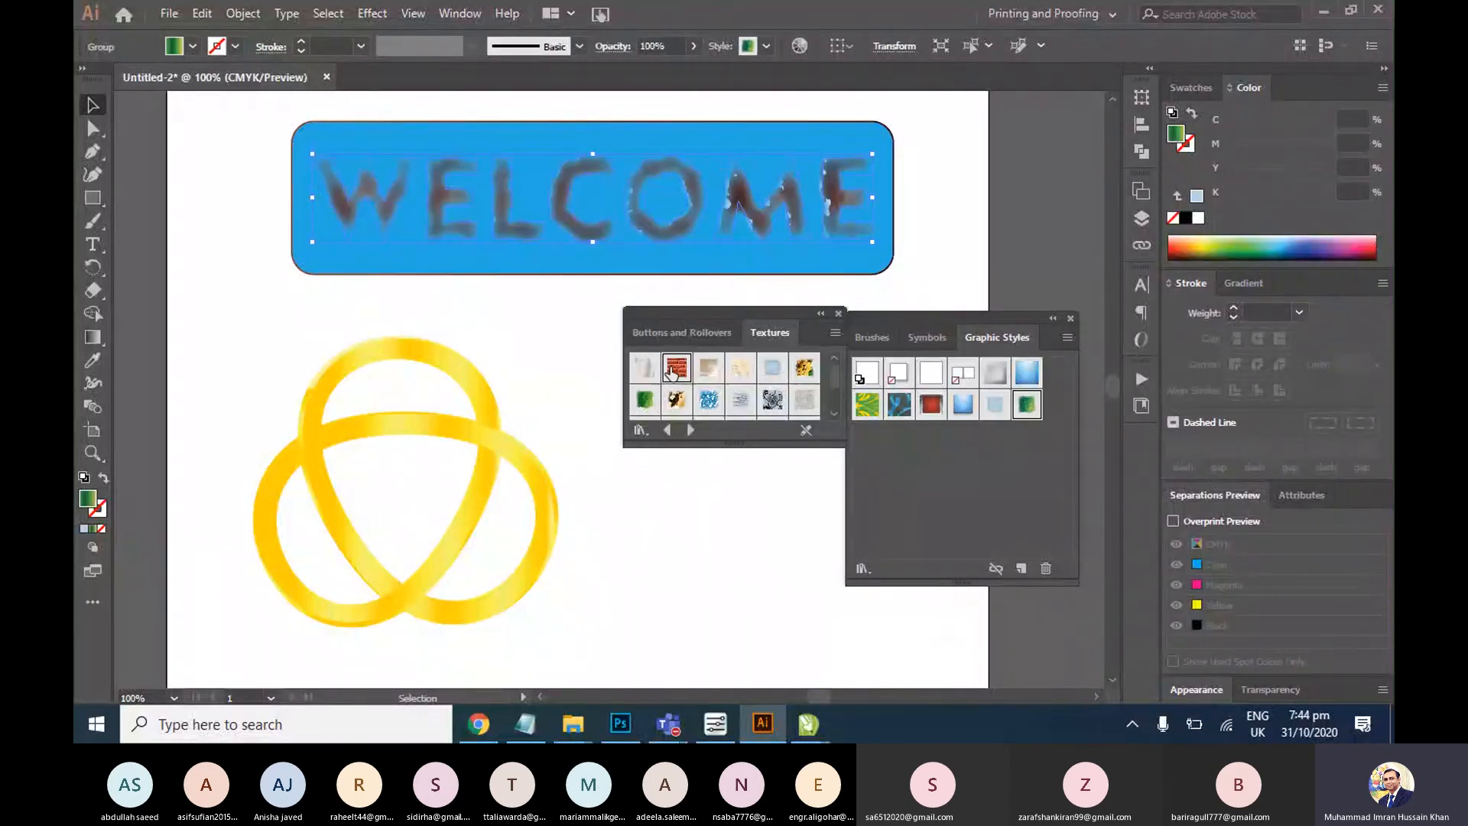
pyautogui.click(513, 352)
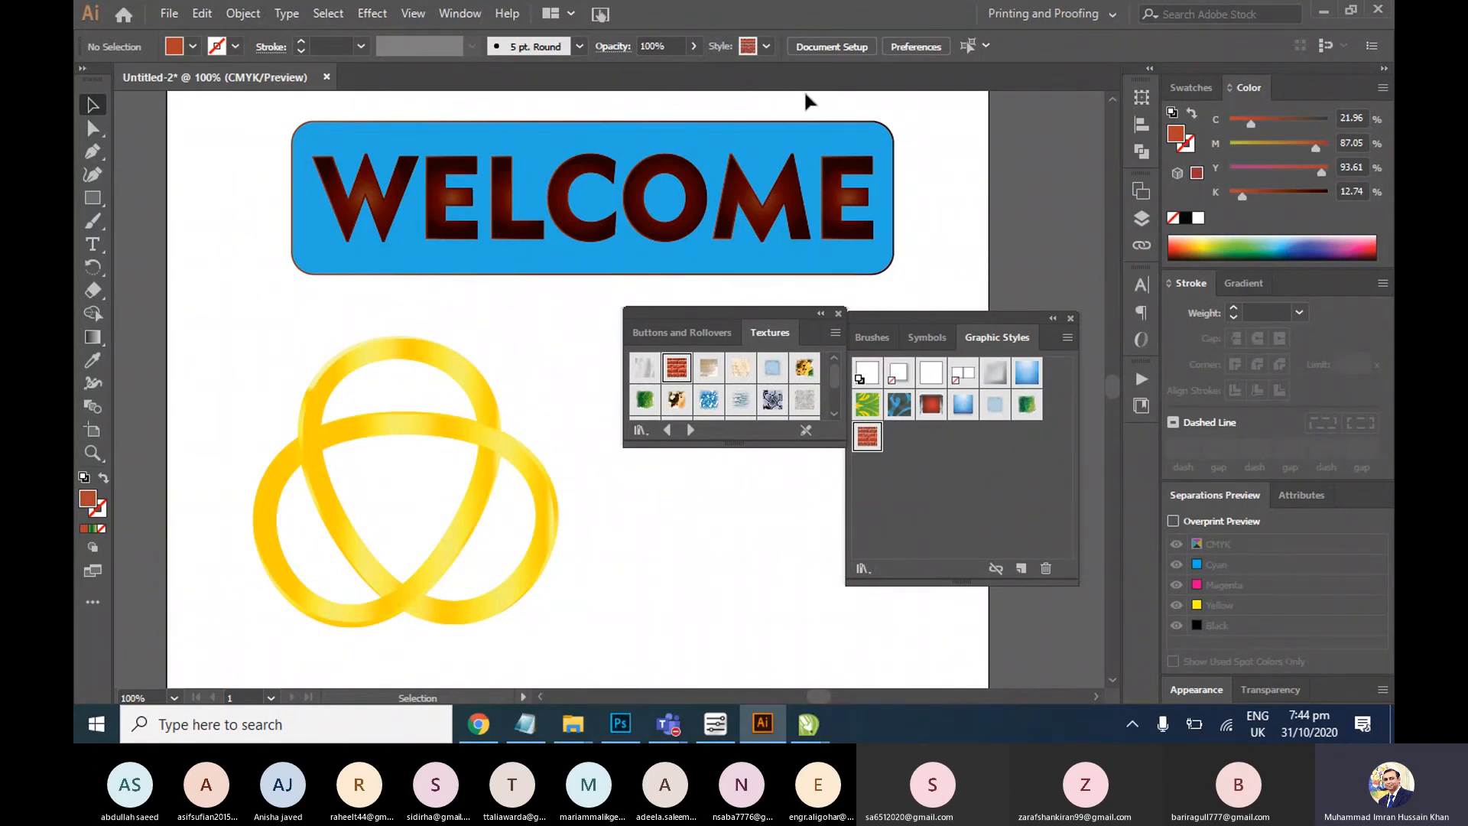
# Expand Illustrator's toolbox to two columns
pyautogui.click(81, 70)
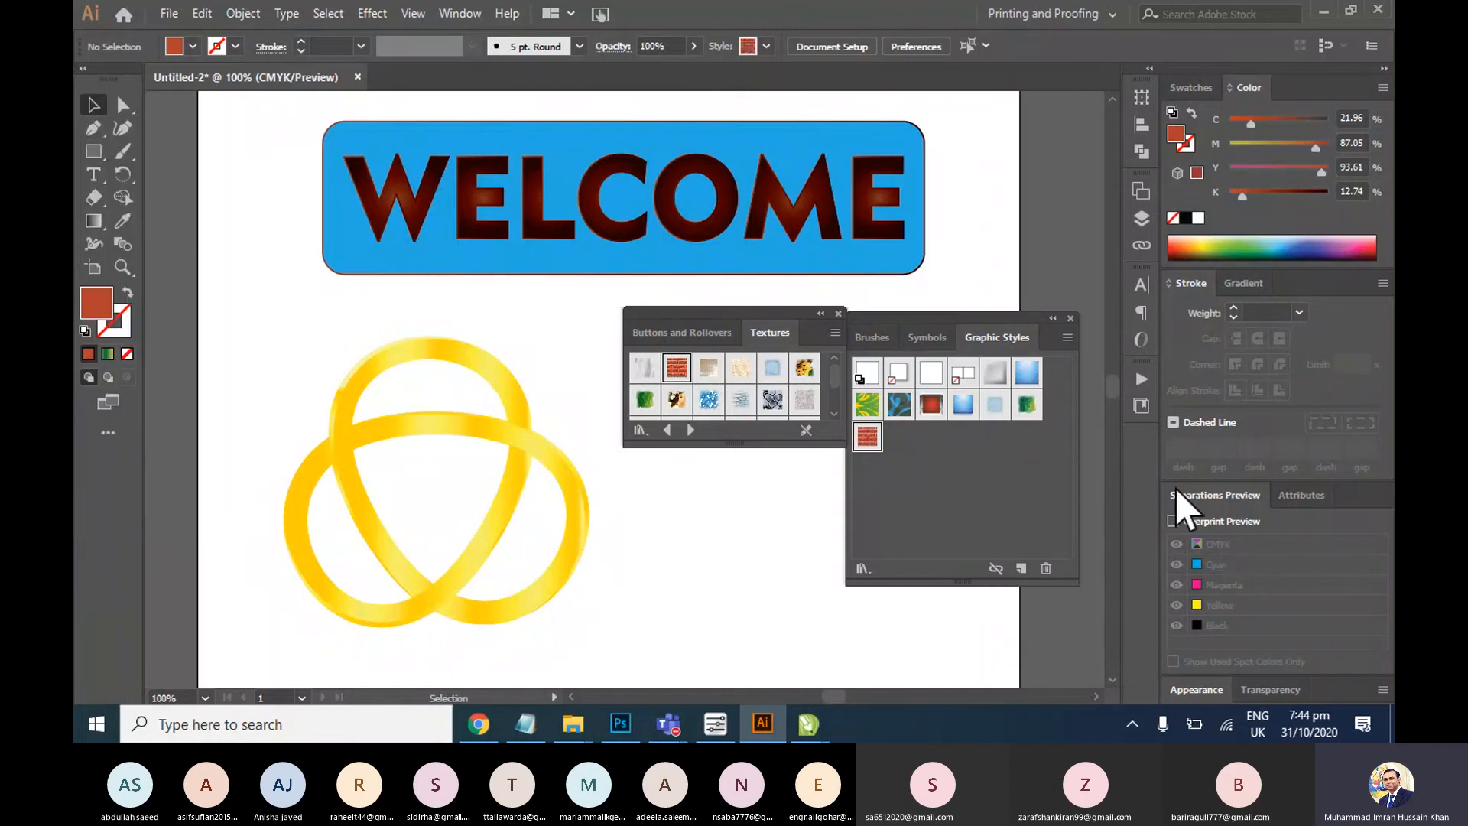
pyautogui.click(180, 15)
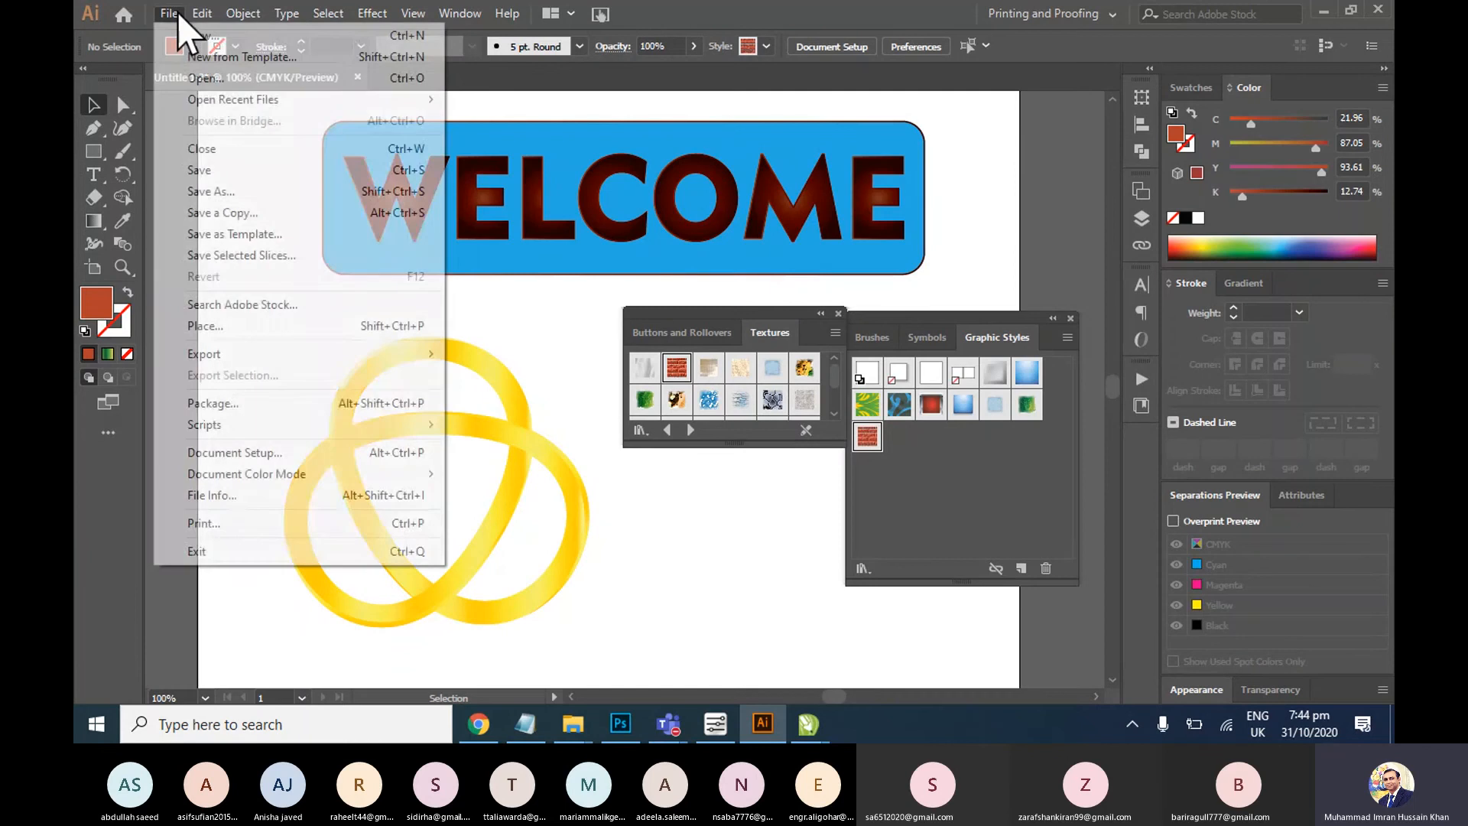
pyautogui.click(752, 25)
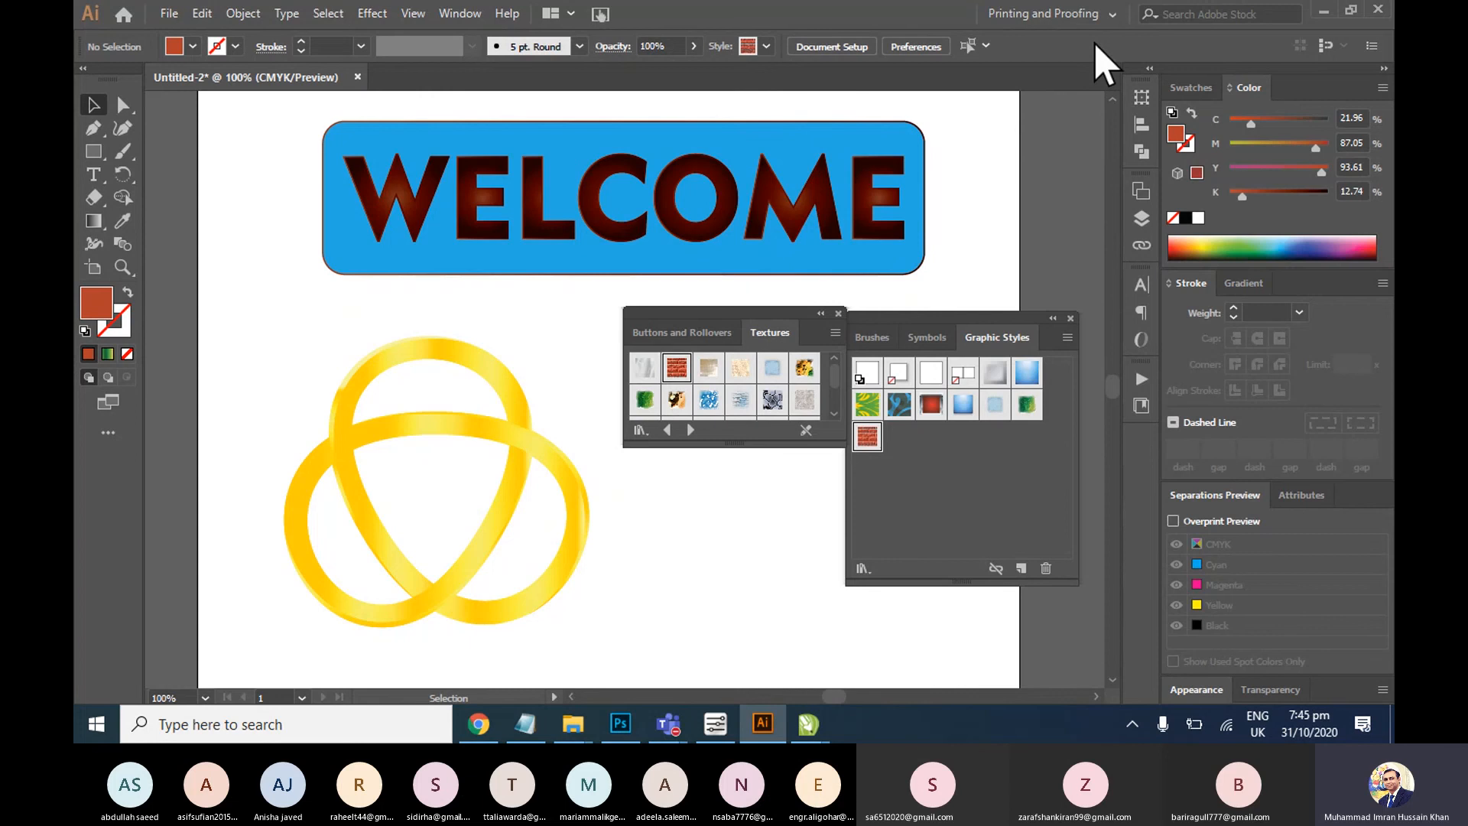
# Switch to Chrome, look at the open WhatsApp and Supervisor Portal pages, and return to Illustrator
pyautogui.click(480, 725)
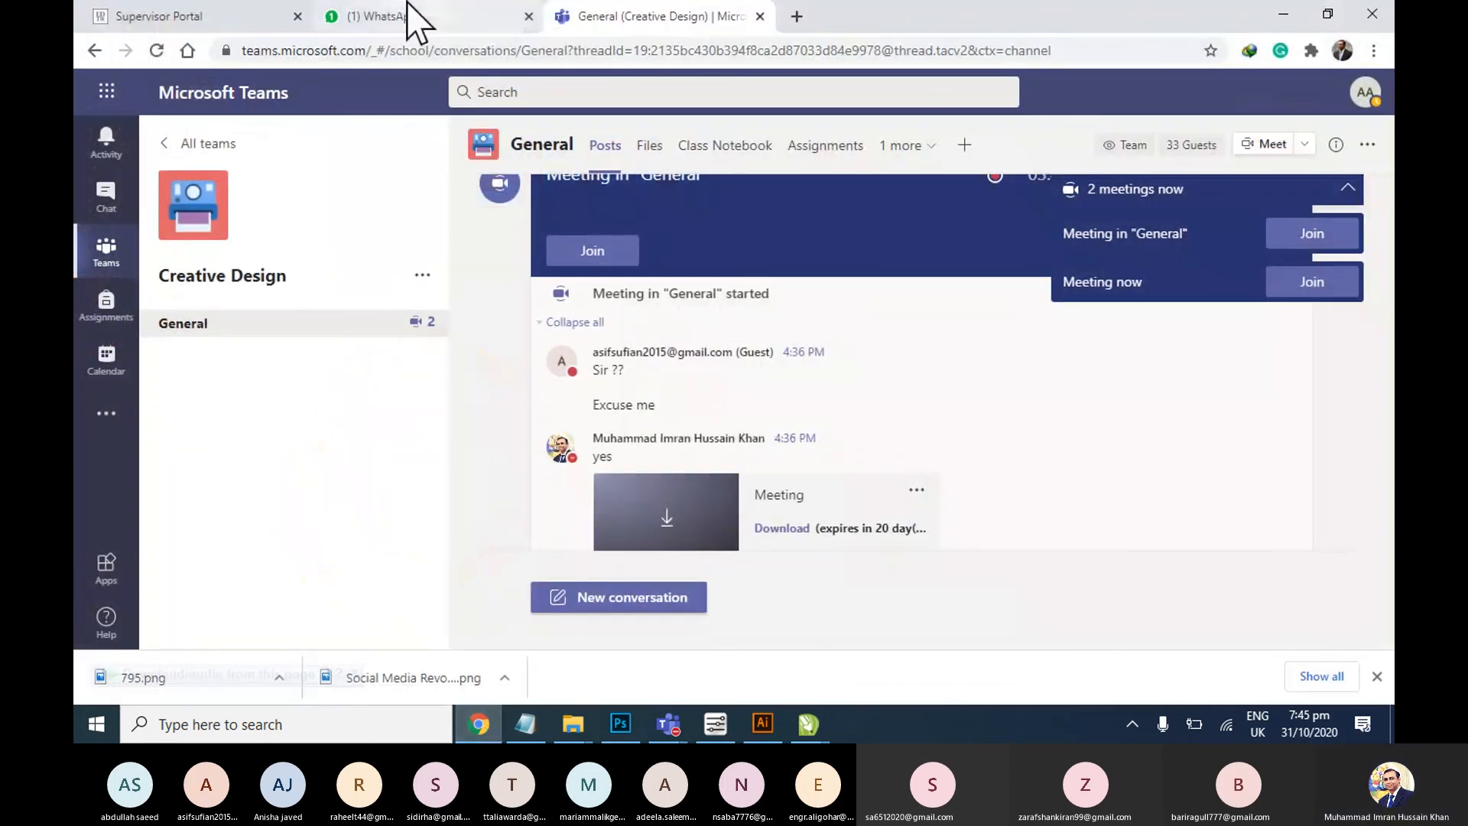
pyautogui.click(408, 14)
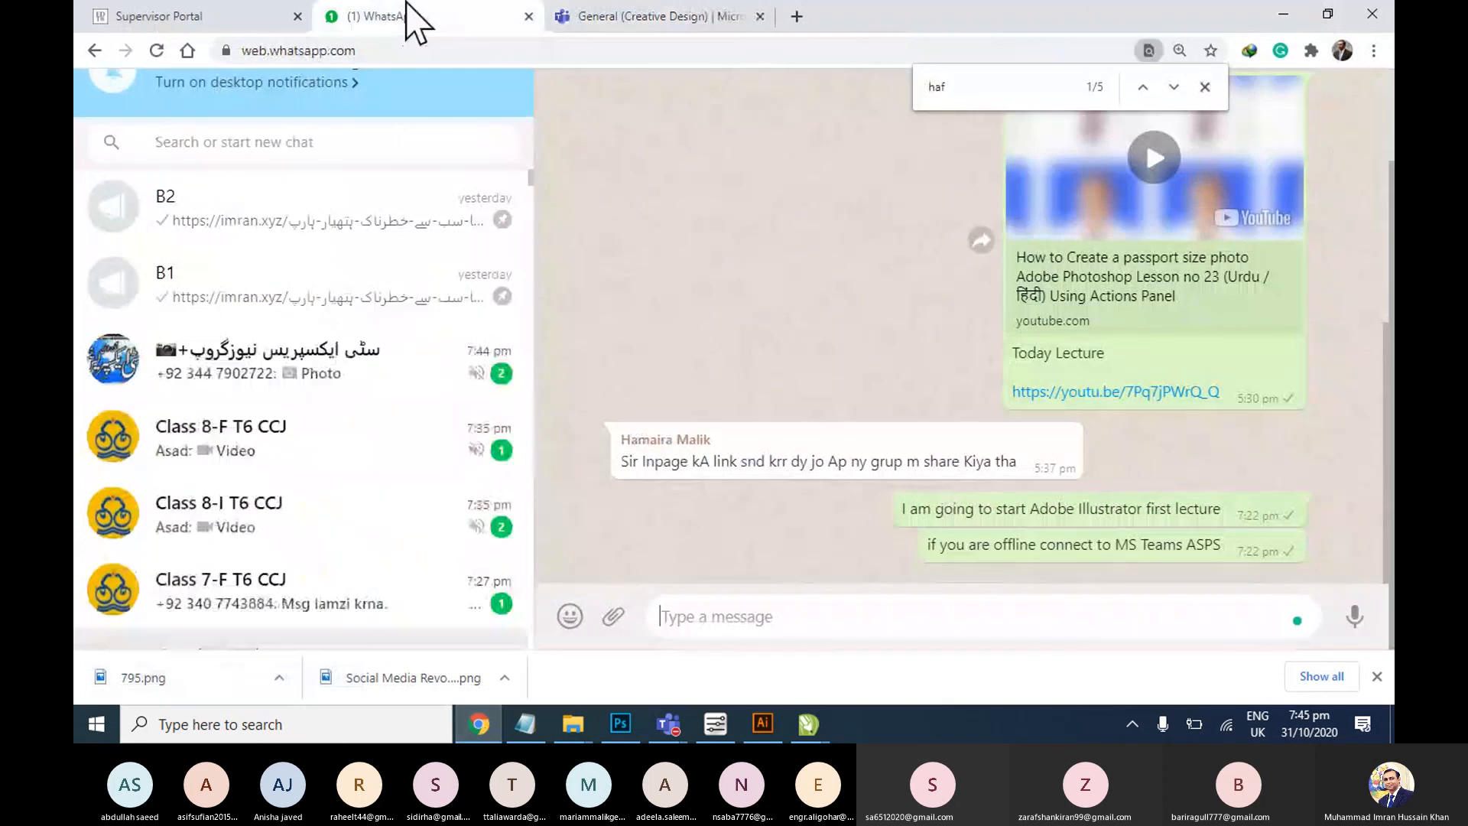
pyautogui.click(191, 15)
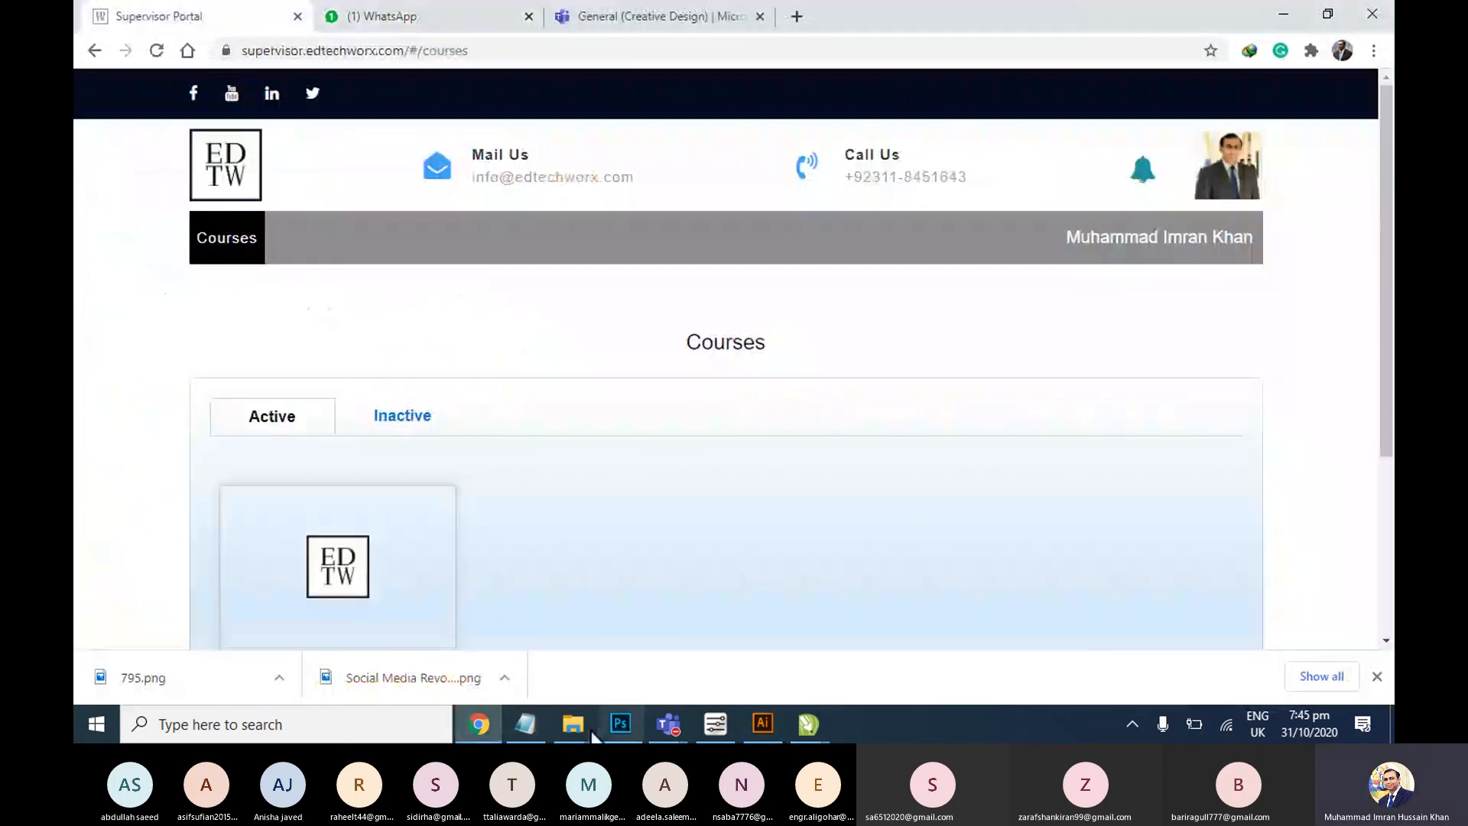
pyautogui.click(494, 736)
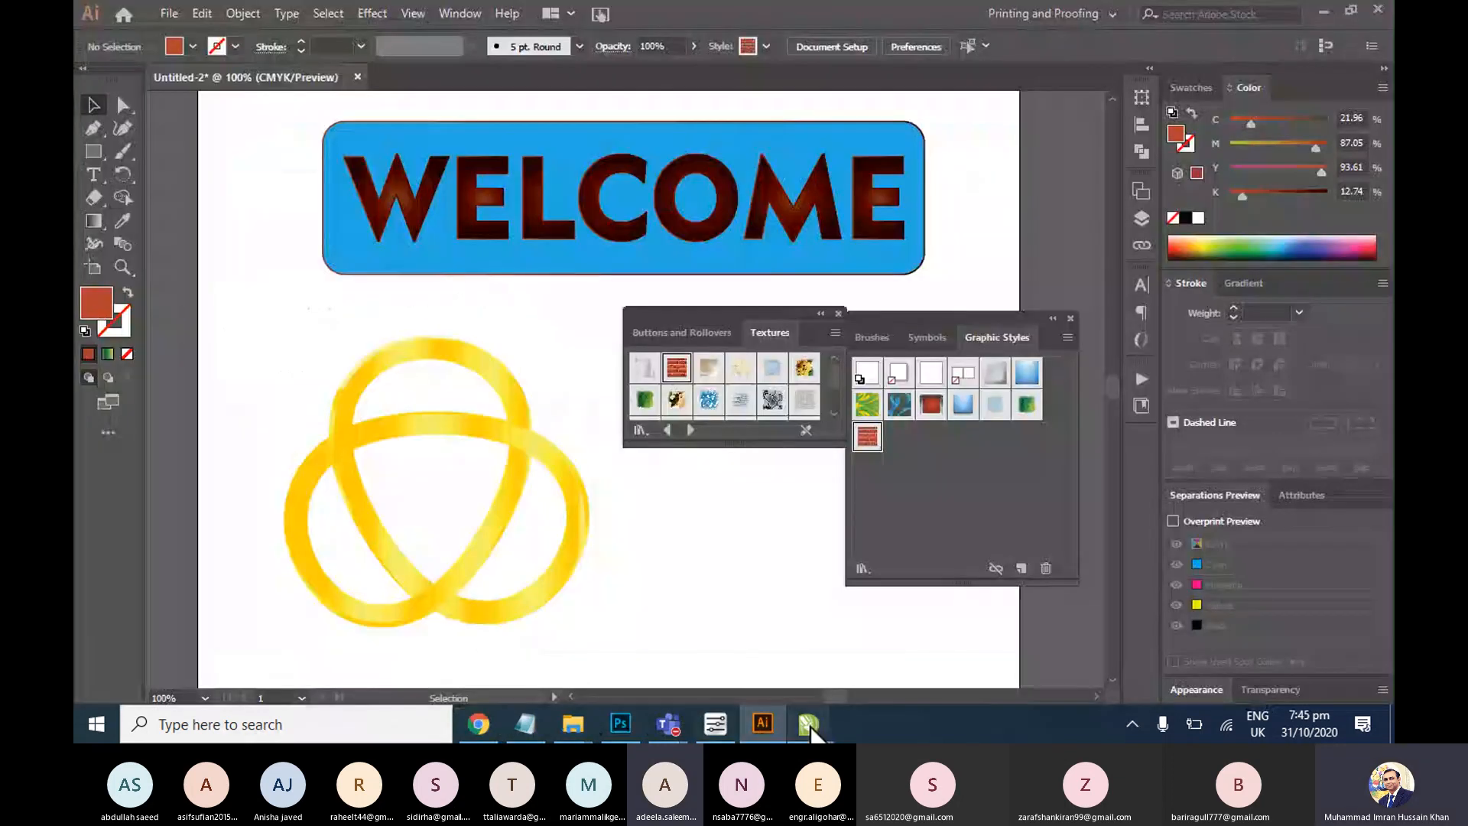
# Switch to CorelDRAW, examine the golden logo and its flat-coloured version up close, and go to the Teams meeting window
pyautogui.click(903, 677)
pyautogui.click(804, 464)
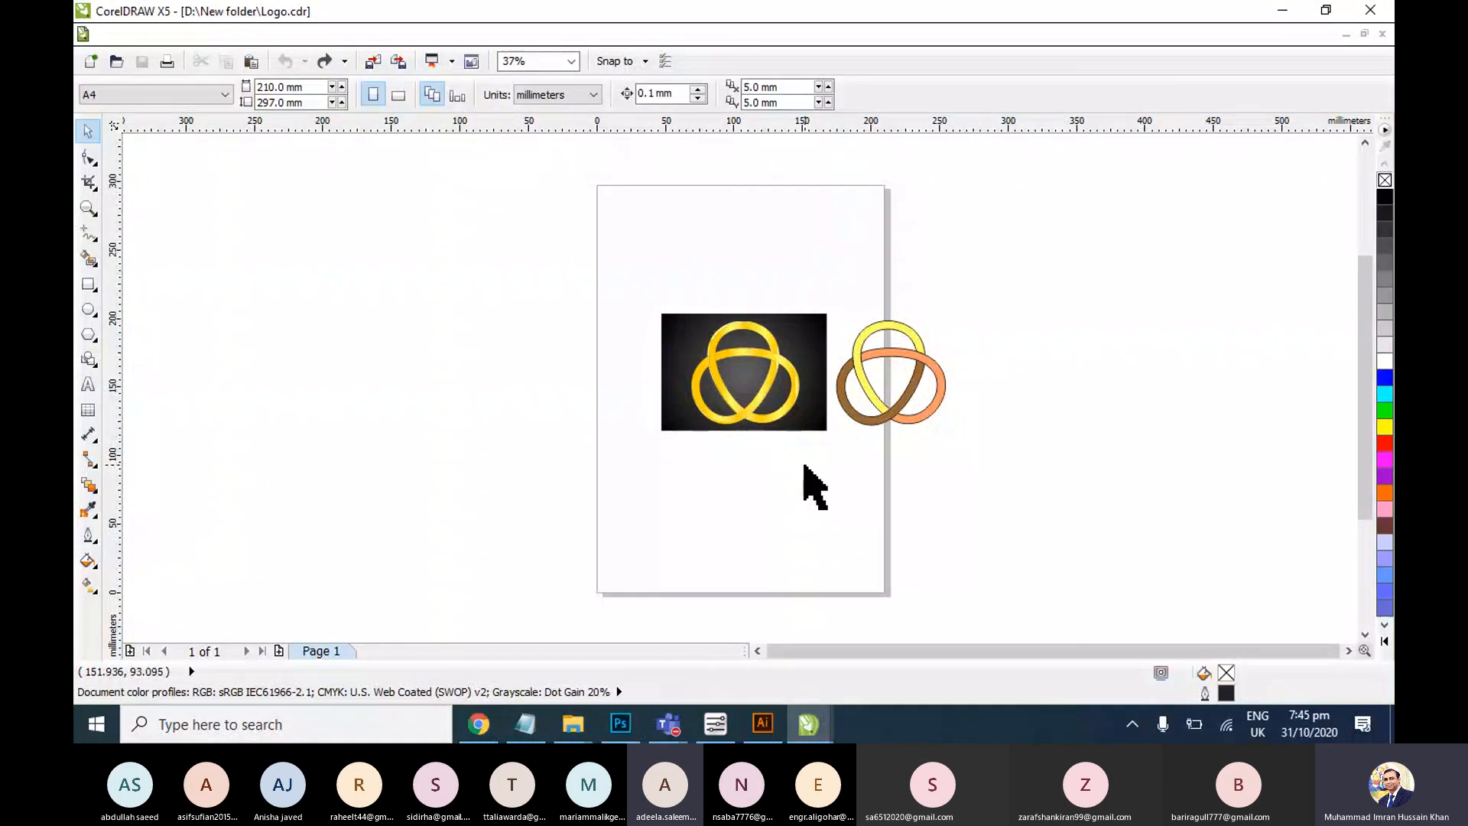
pyautogui.press('F4')
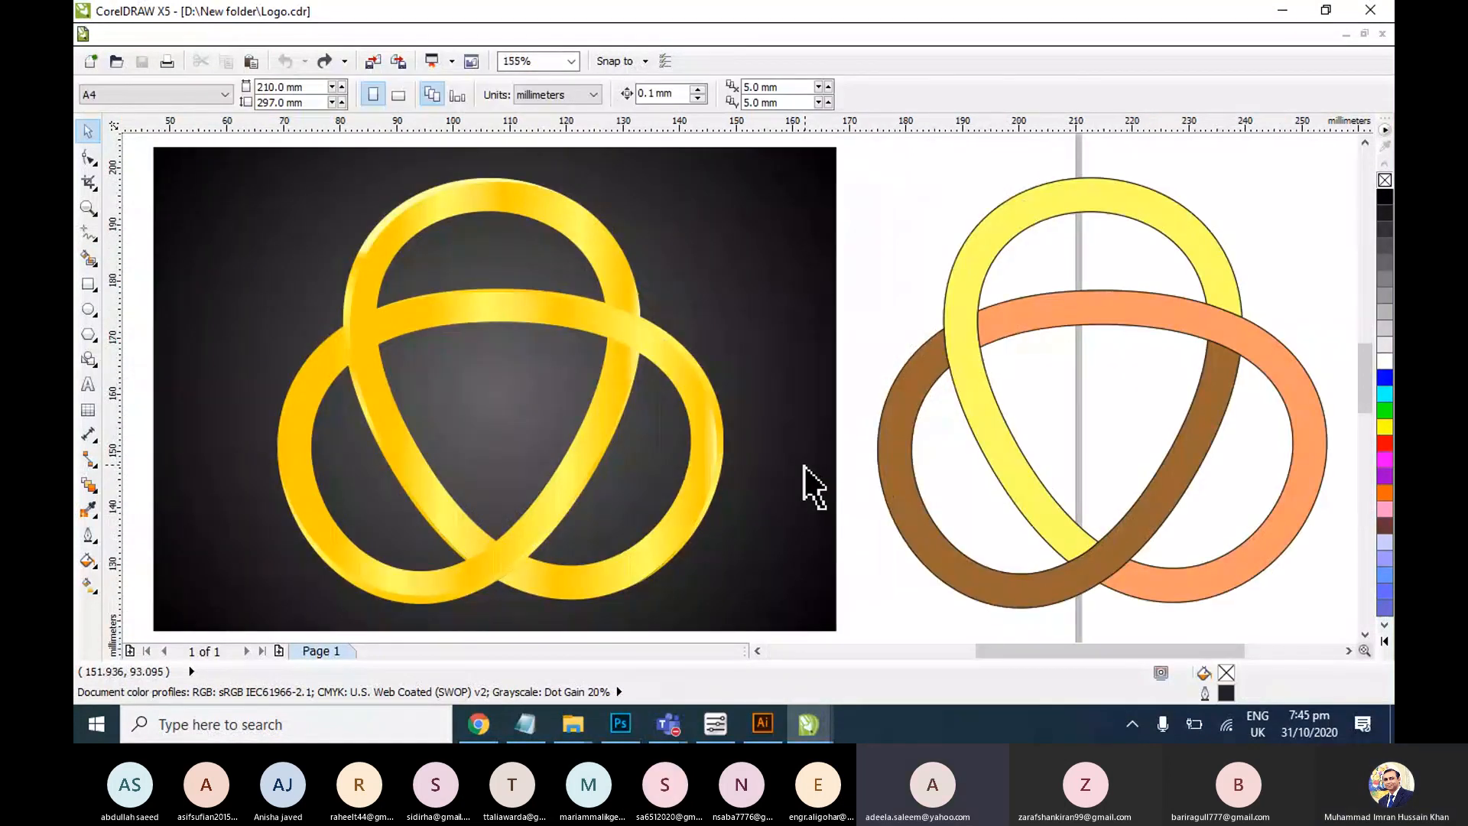
pyautogui.click(912, 428)
pyautogui.click(758, 651)
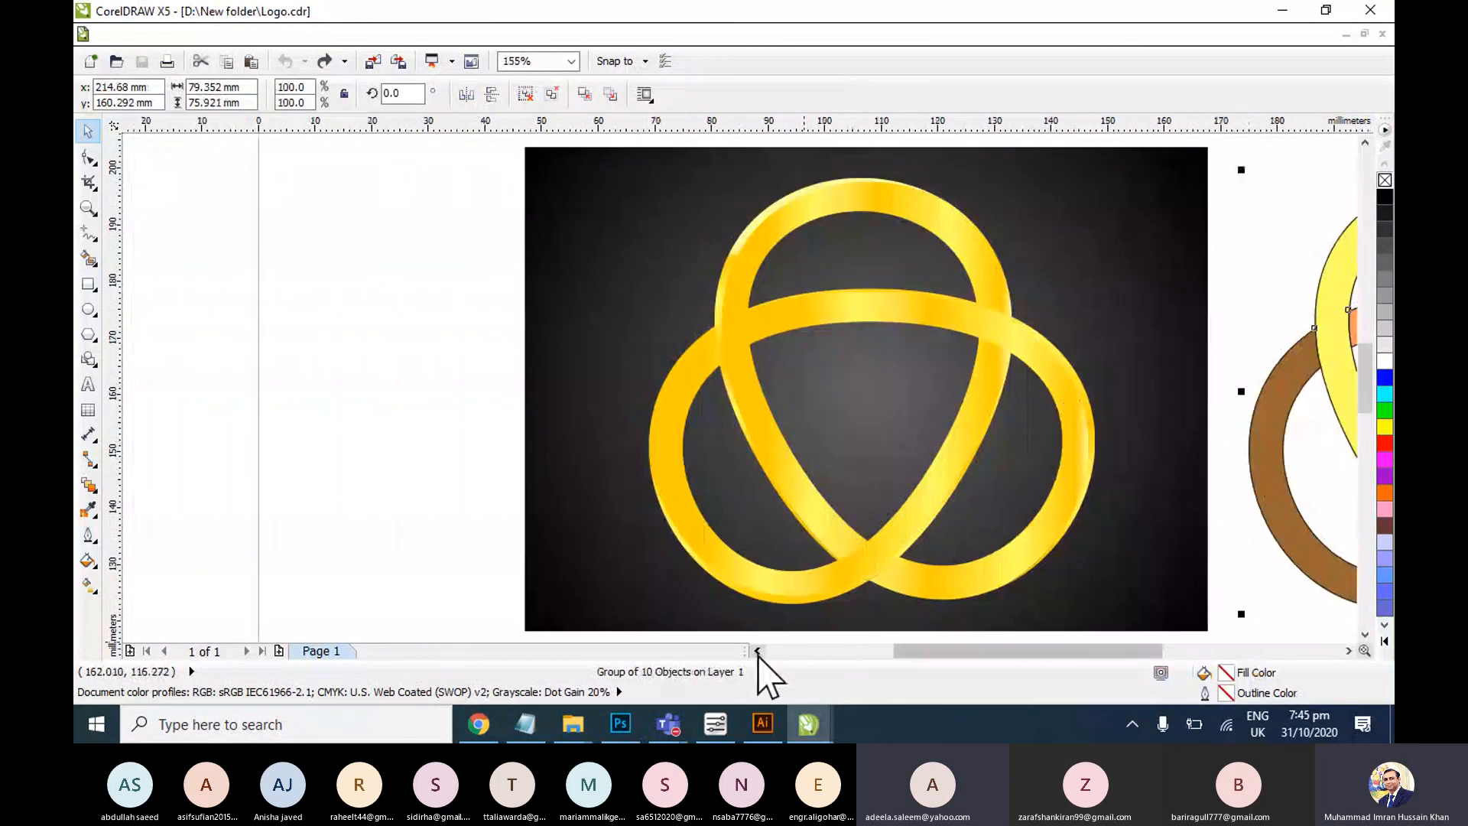
pyautogui.click(1348, 651)
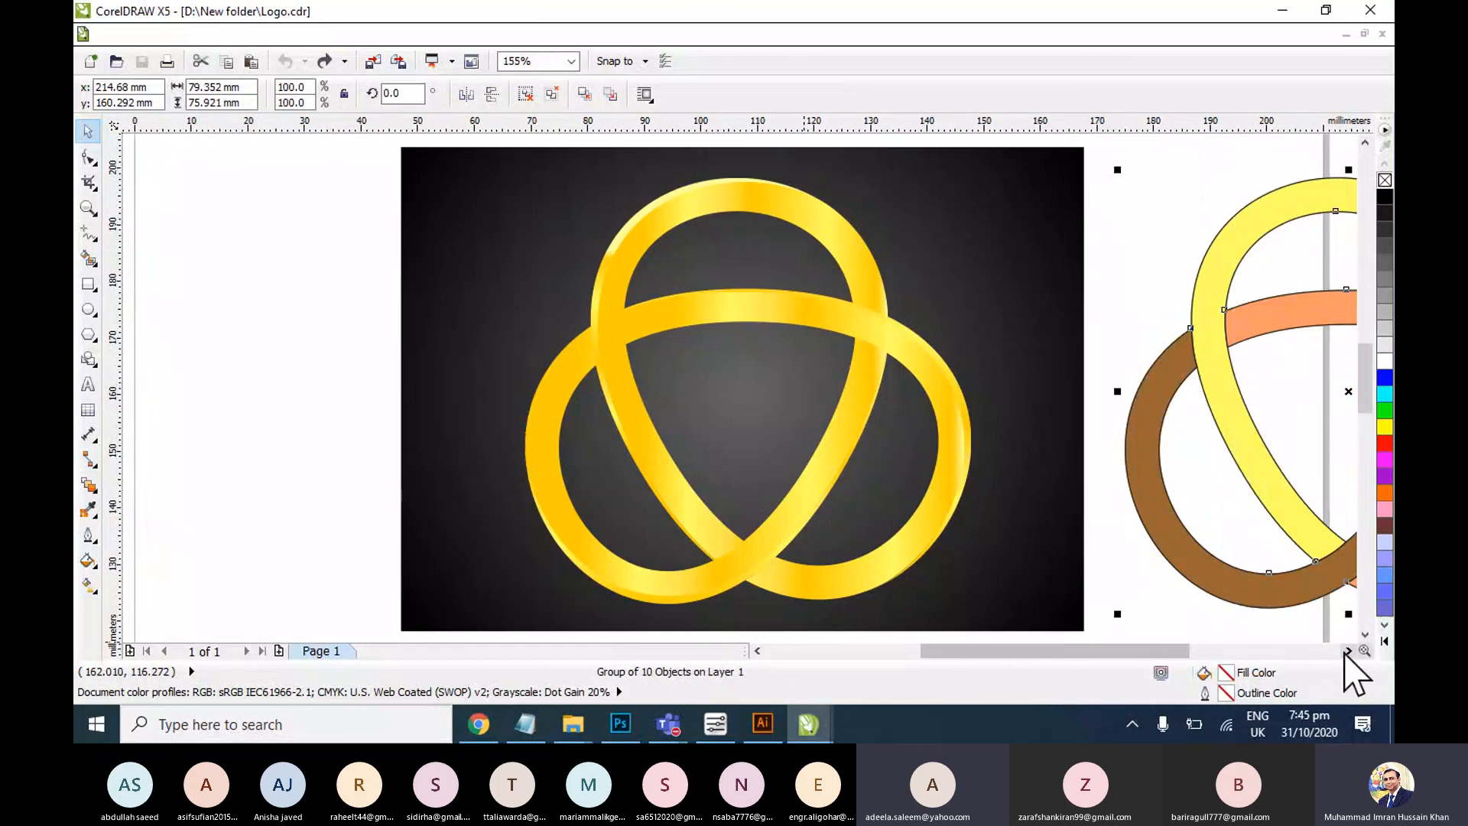
pyautogui.click(1138, 601)
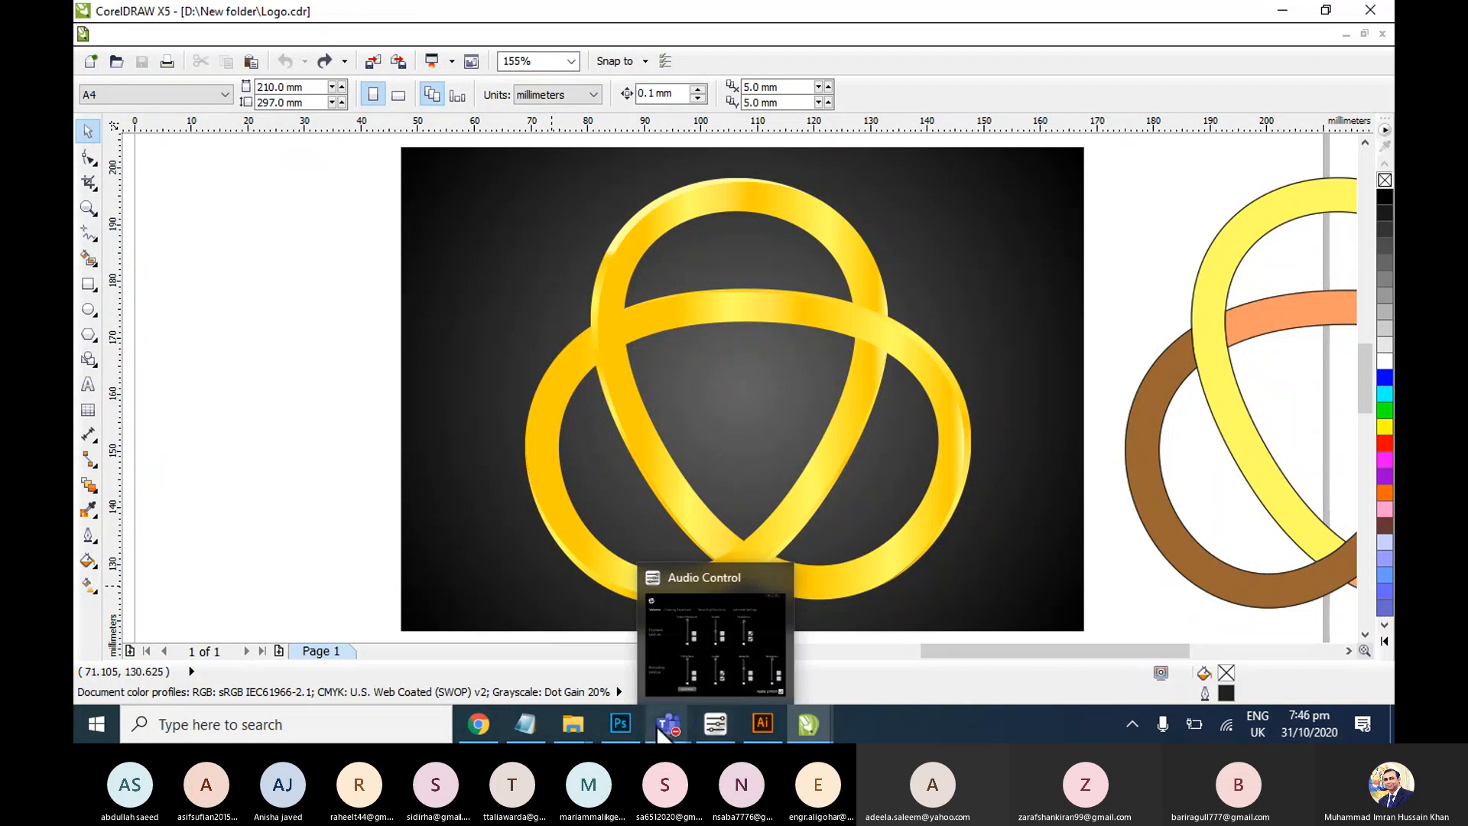
pyautogui.click(722, 623)
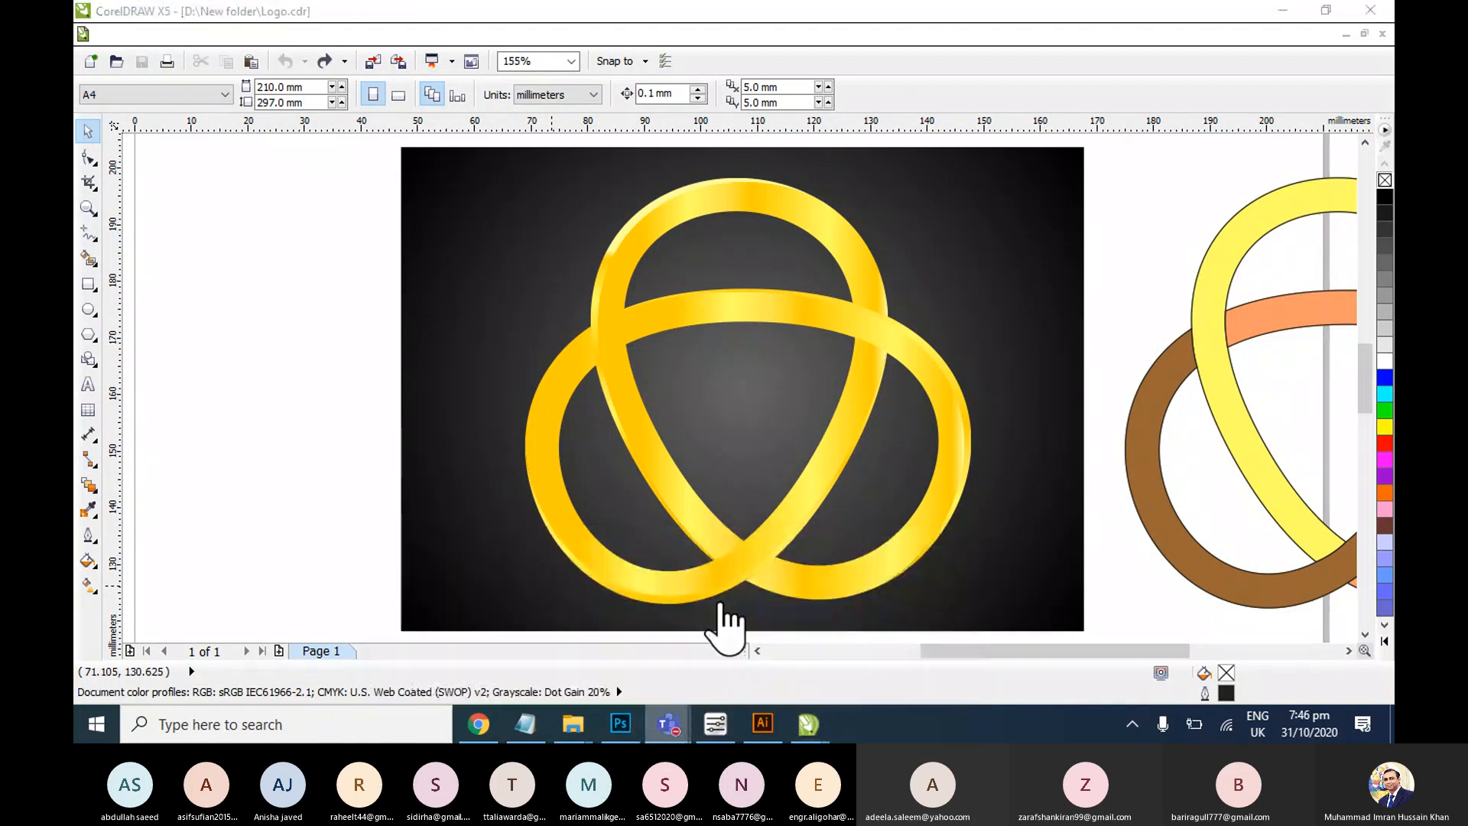